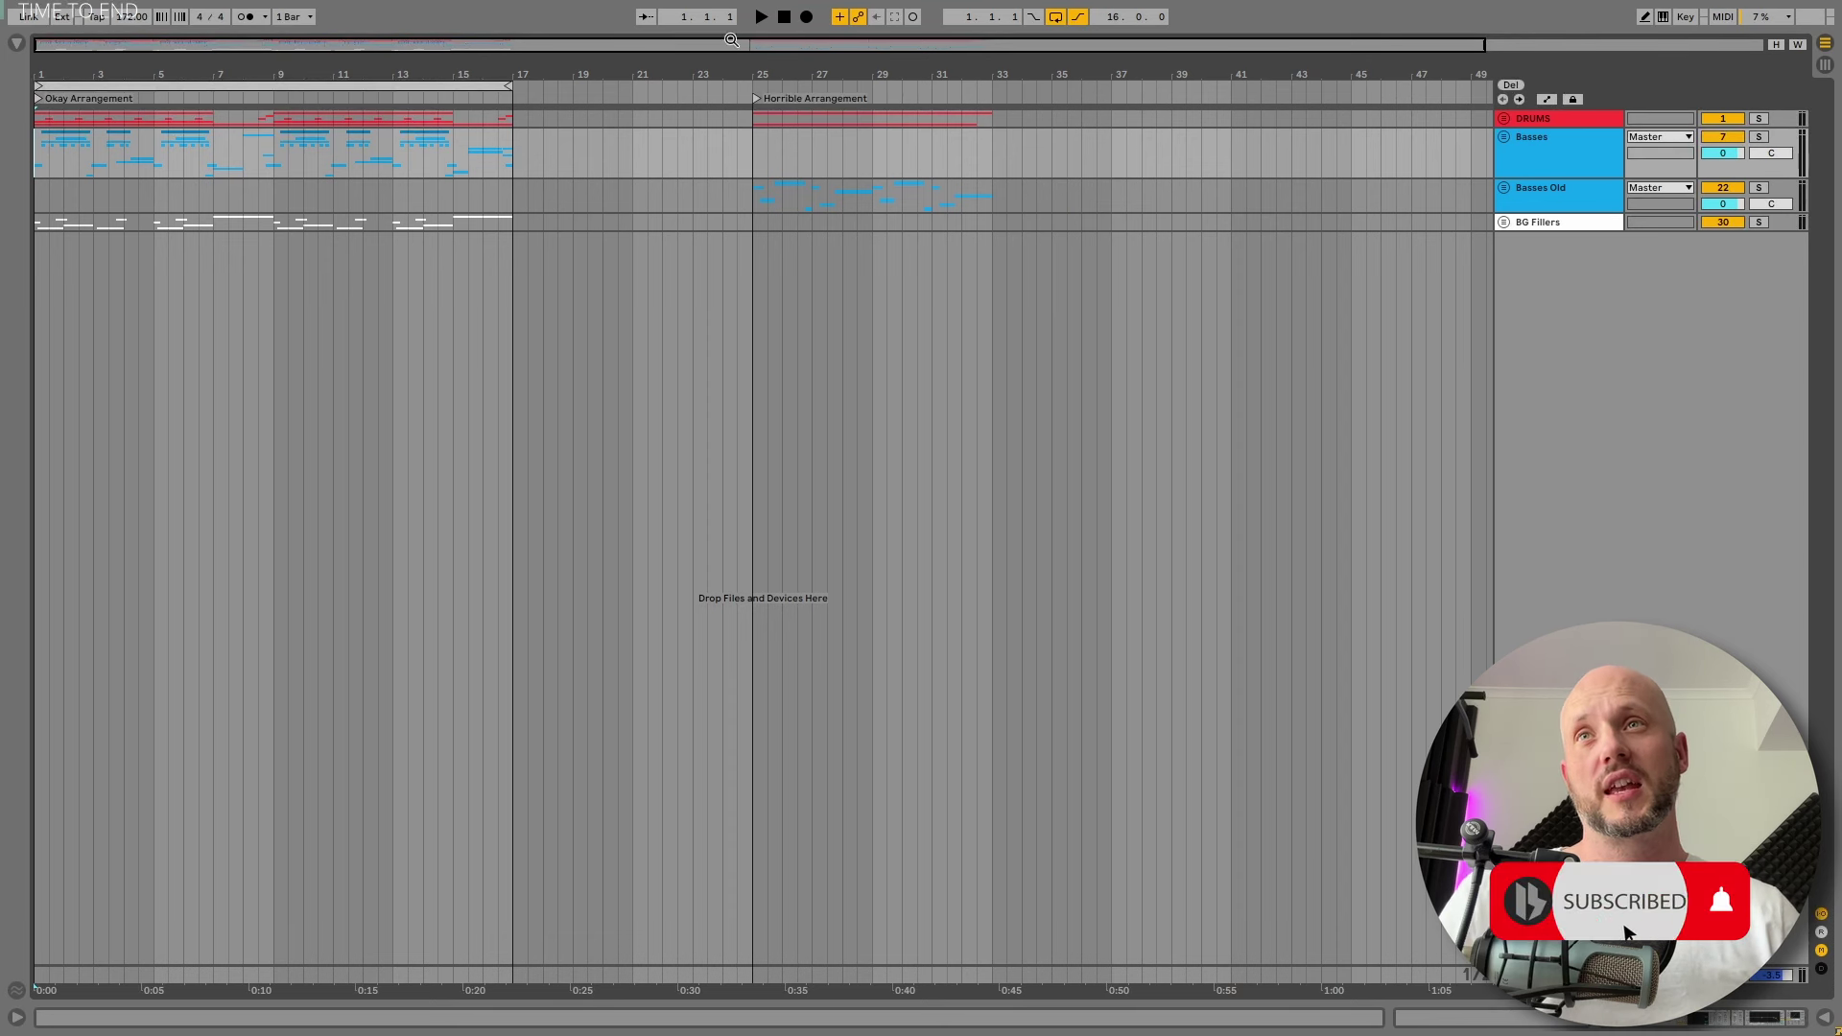
Play the Okay Arrangement from the start, followed by the Horrible Arrangement from bar 25, to compare them
{"action": "key", "text": "space"}
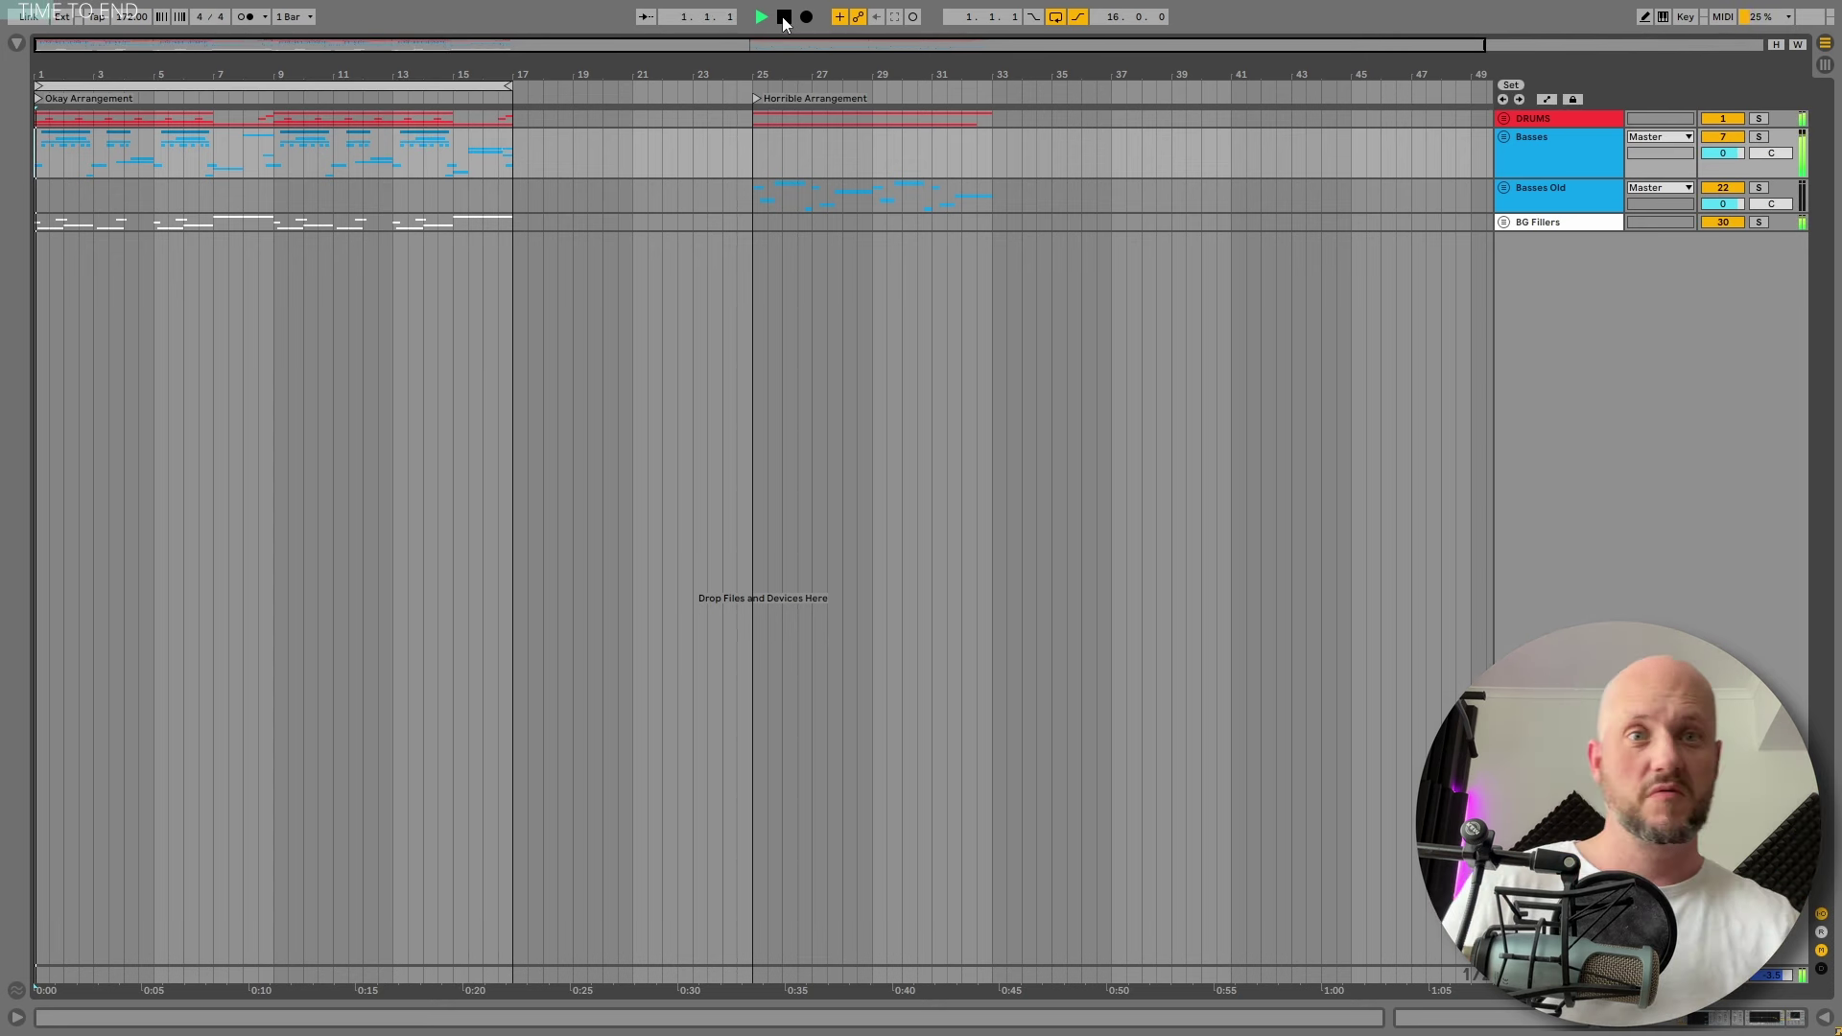
{"action": "left_click", "coordinate": [783, 18]}
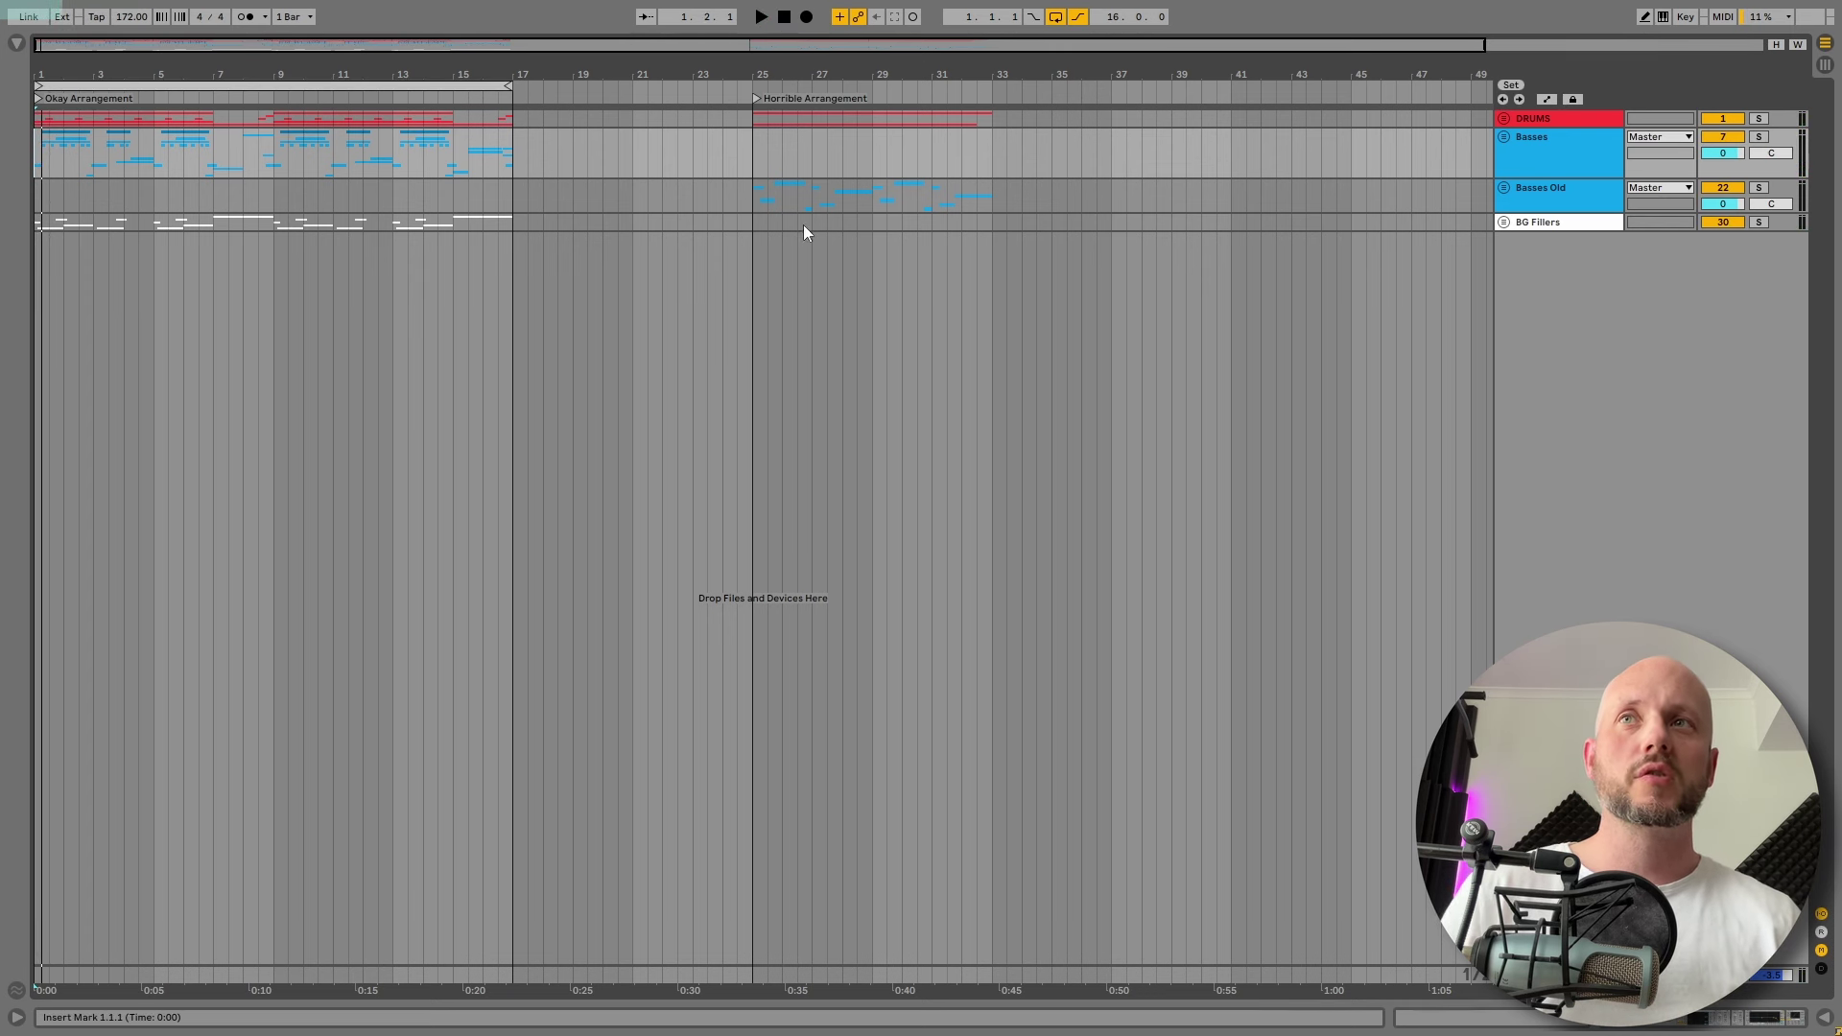
{"action": "left_click", "coordinate": [752, 144]}
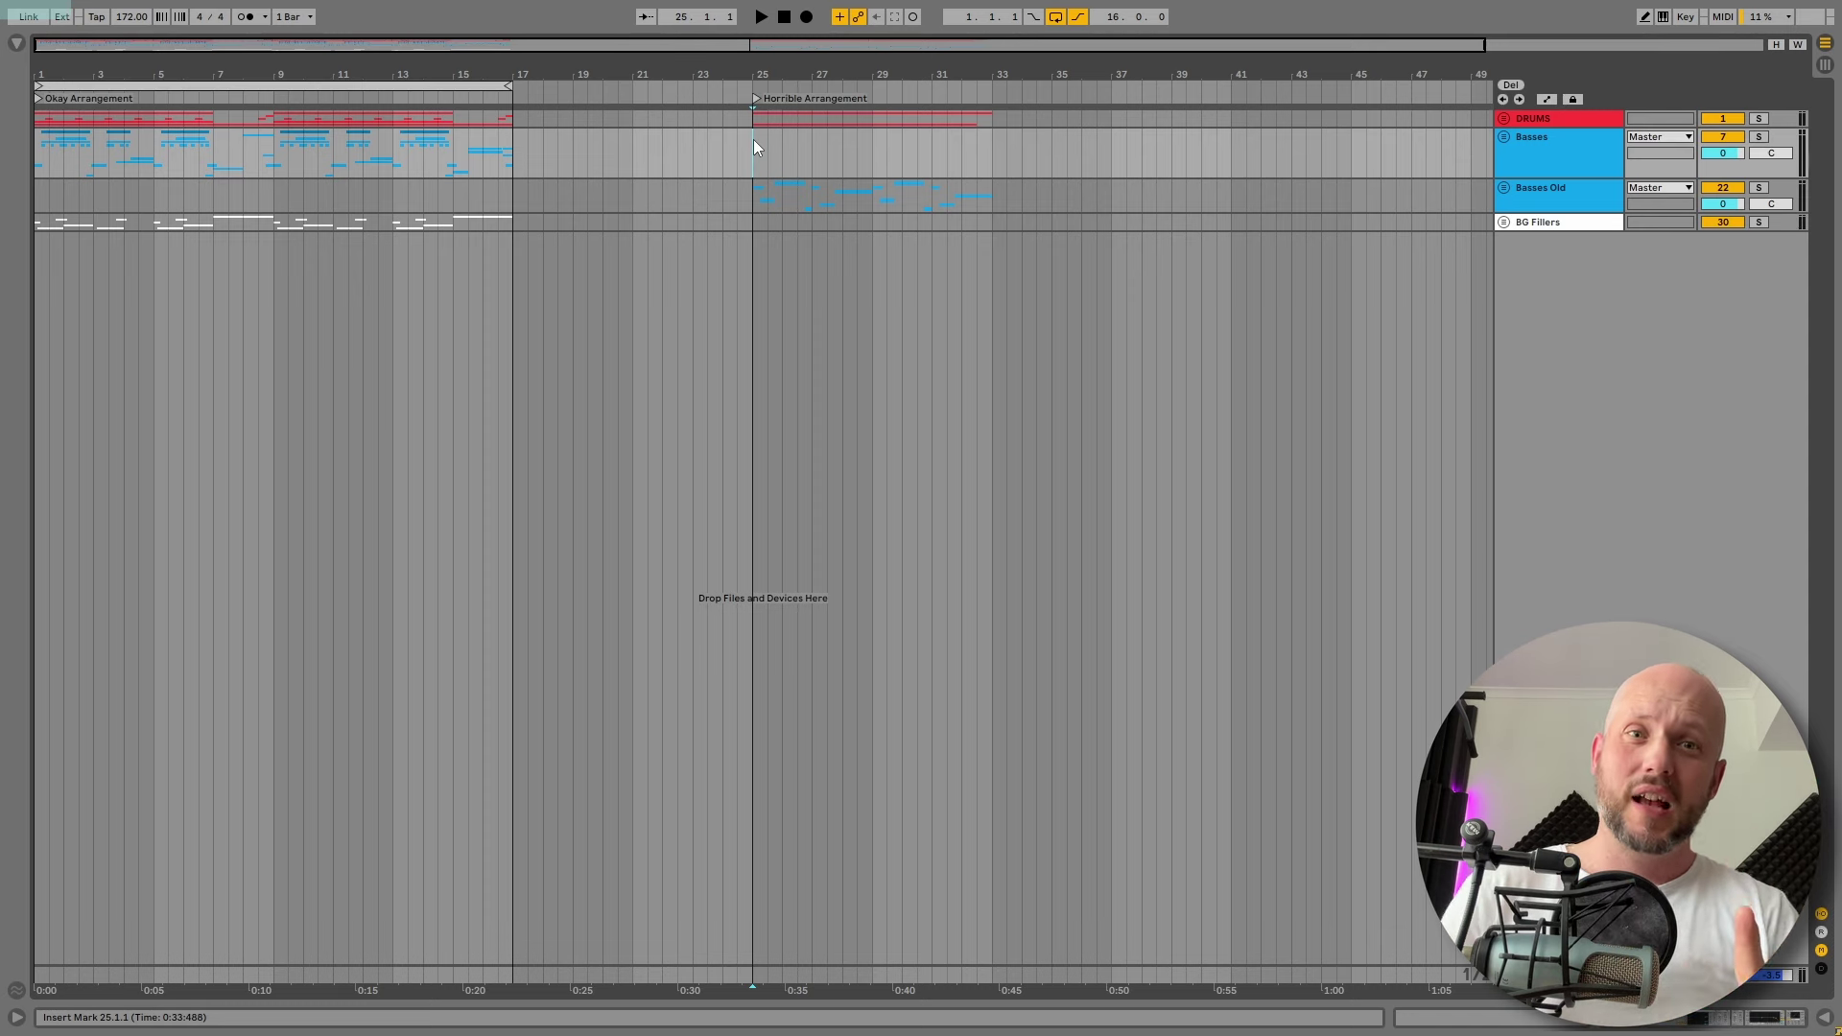
{"action": "key", "text": "space"}
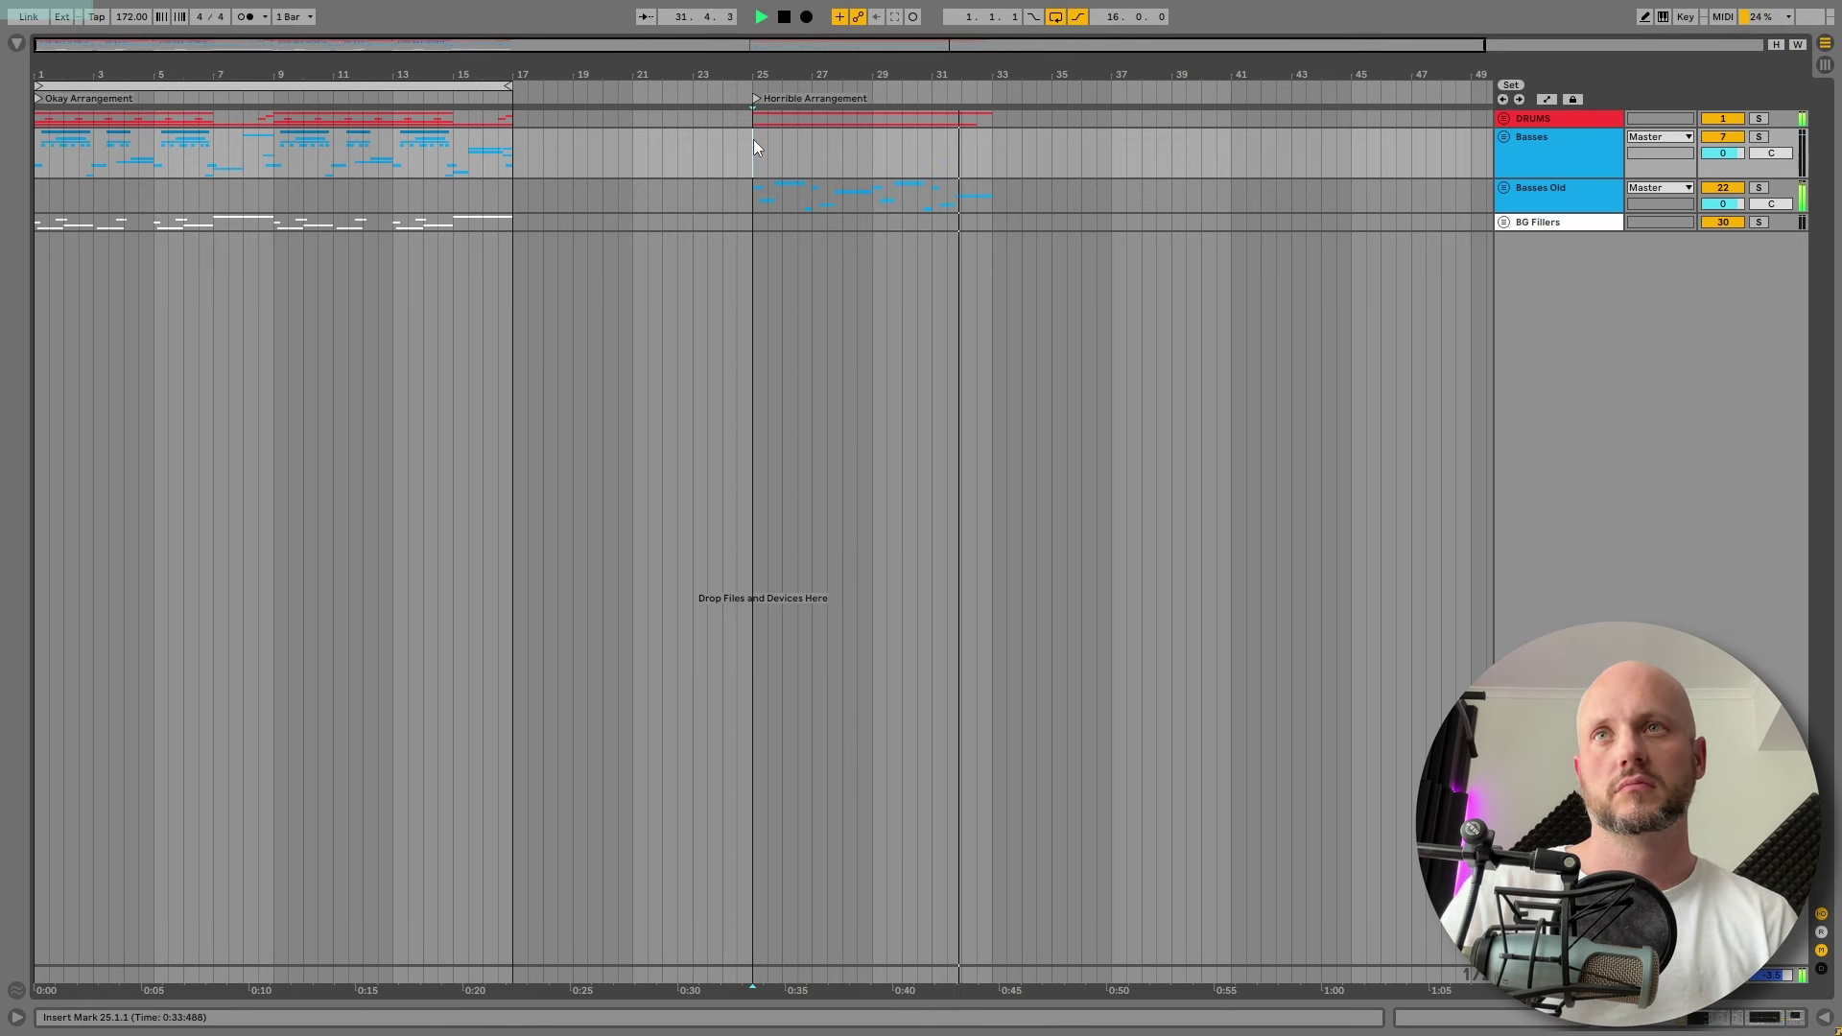
{"action": "key", "text": "space"}
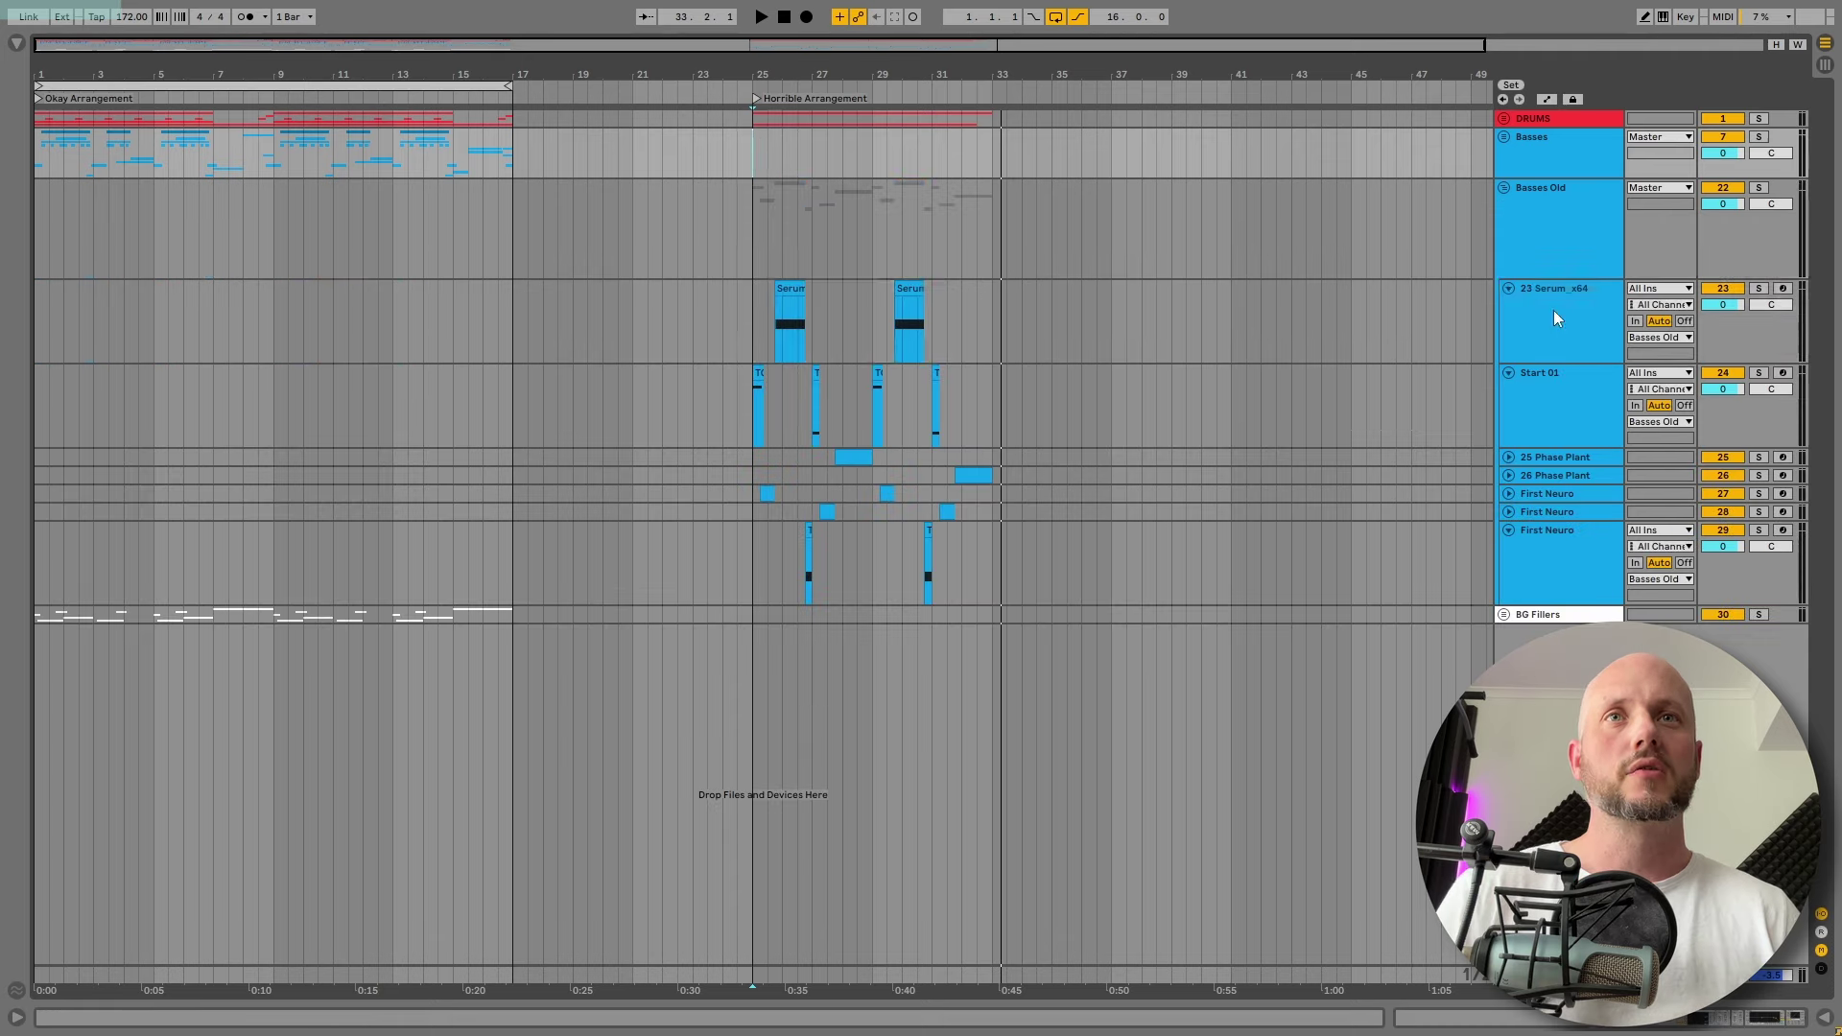
Solo the 23 Serum_x64 track inside the Basses Old group and play its first clip
{"action": "left_click", "coordinate": [1552, 314]}
{"action": "left_click", "coordinate": [1759, 288]}
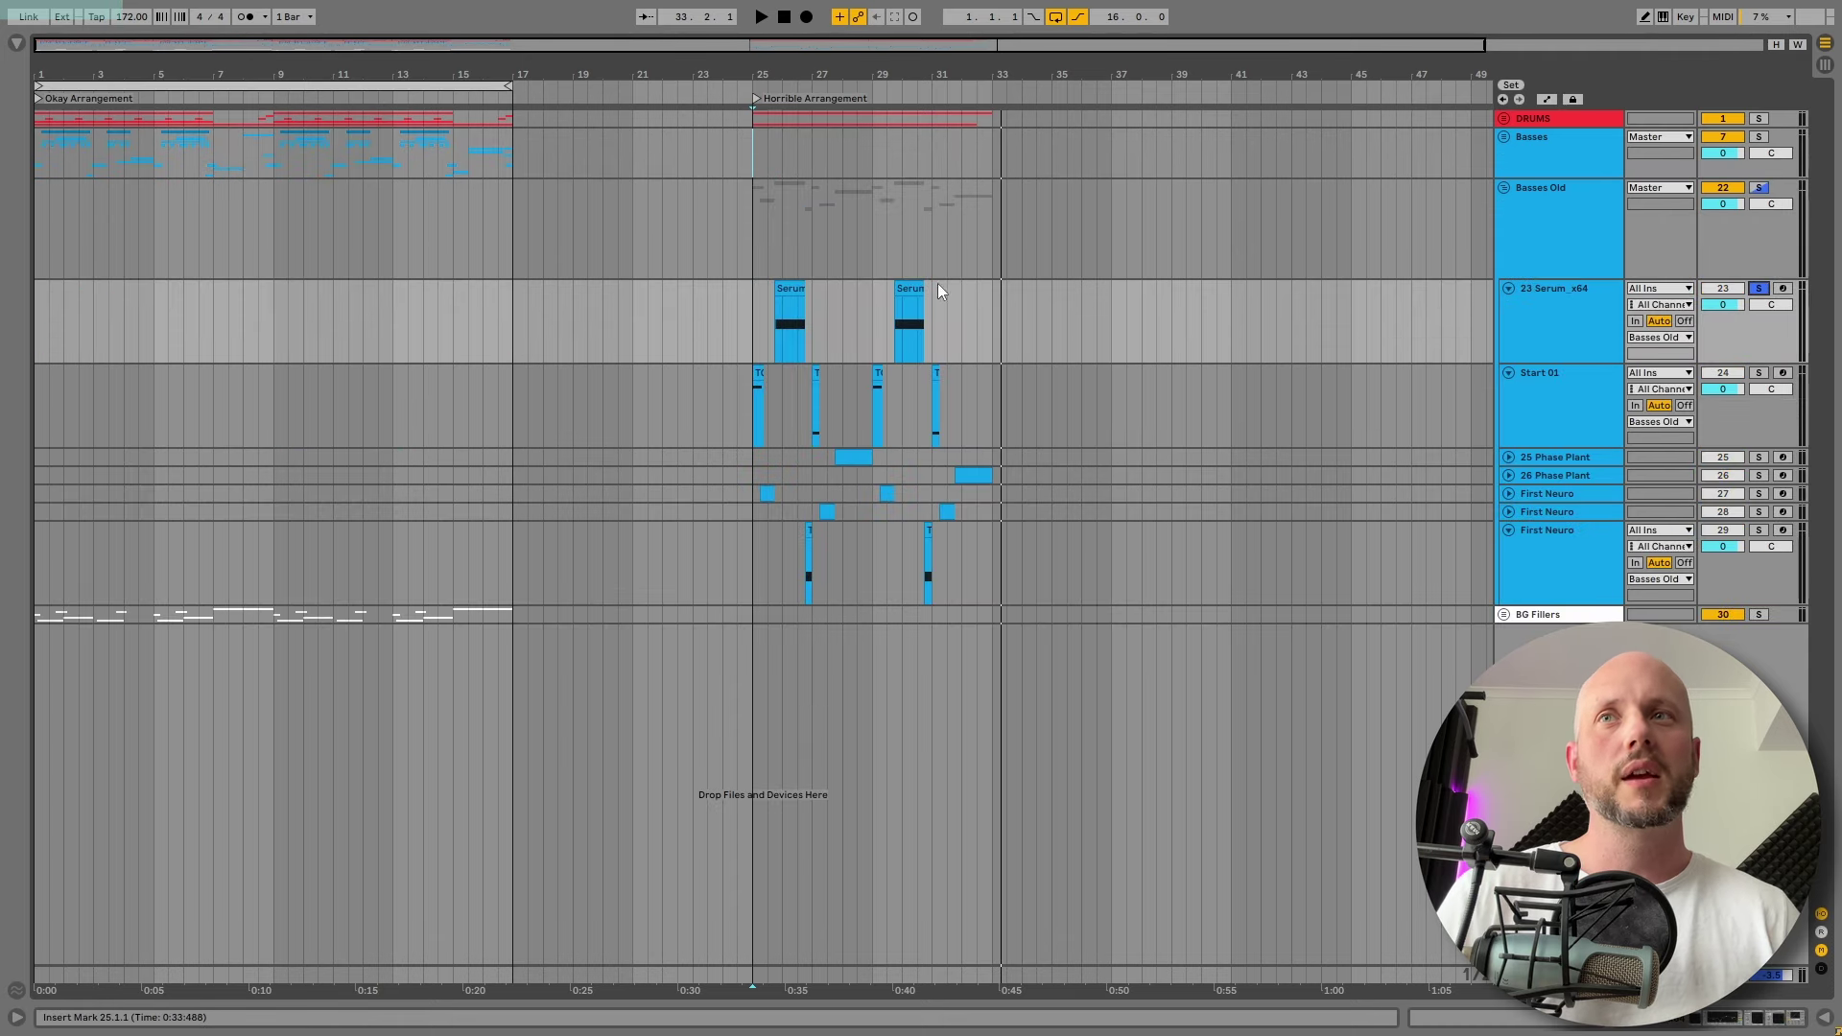
{"action": "left_click", "coordinate": [783, 290]}
{"action": "key", "text": "space"}
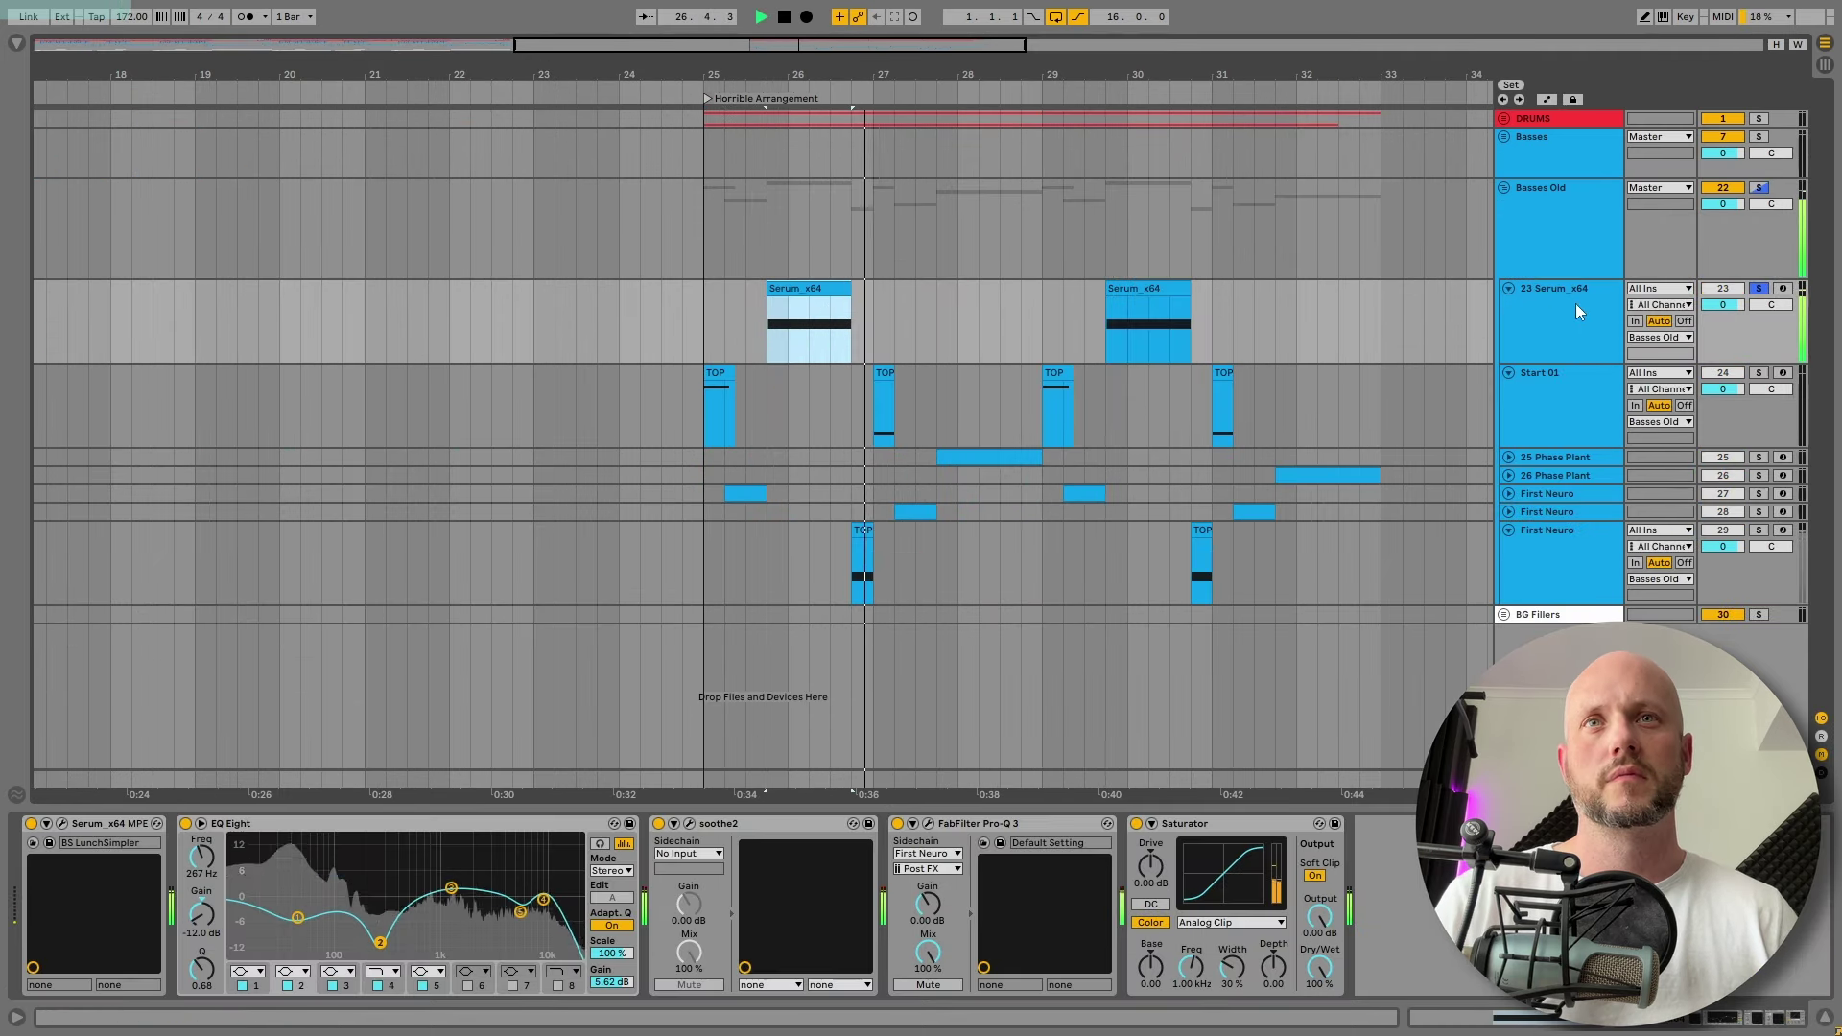
{"action": "left_click", "coordinate": [1575, 304]}
{"action": "key", "text": "space"}
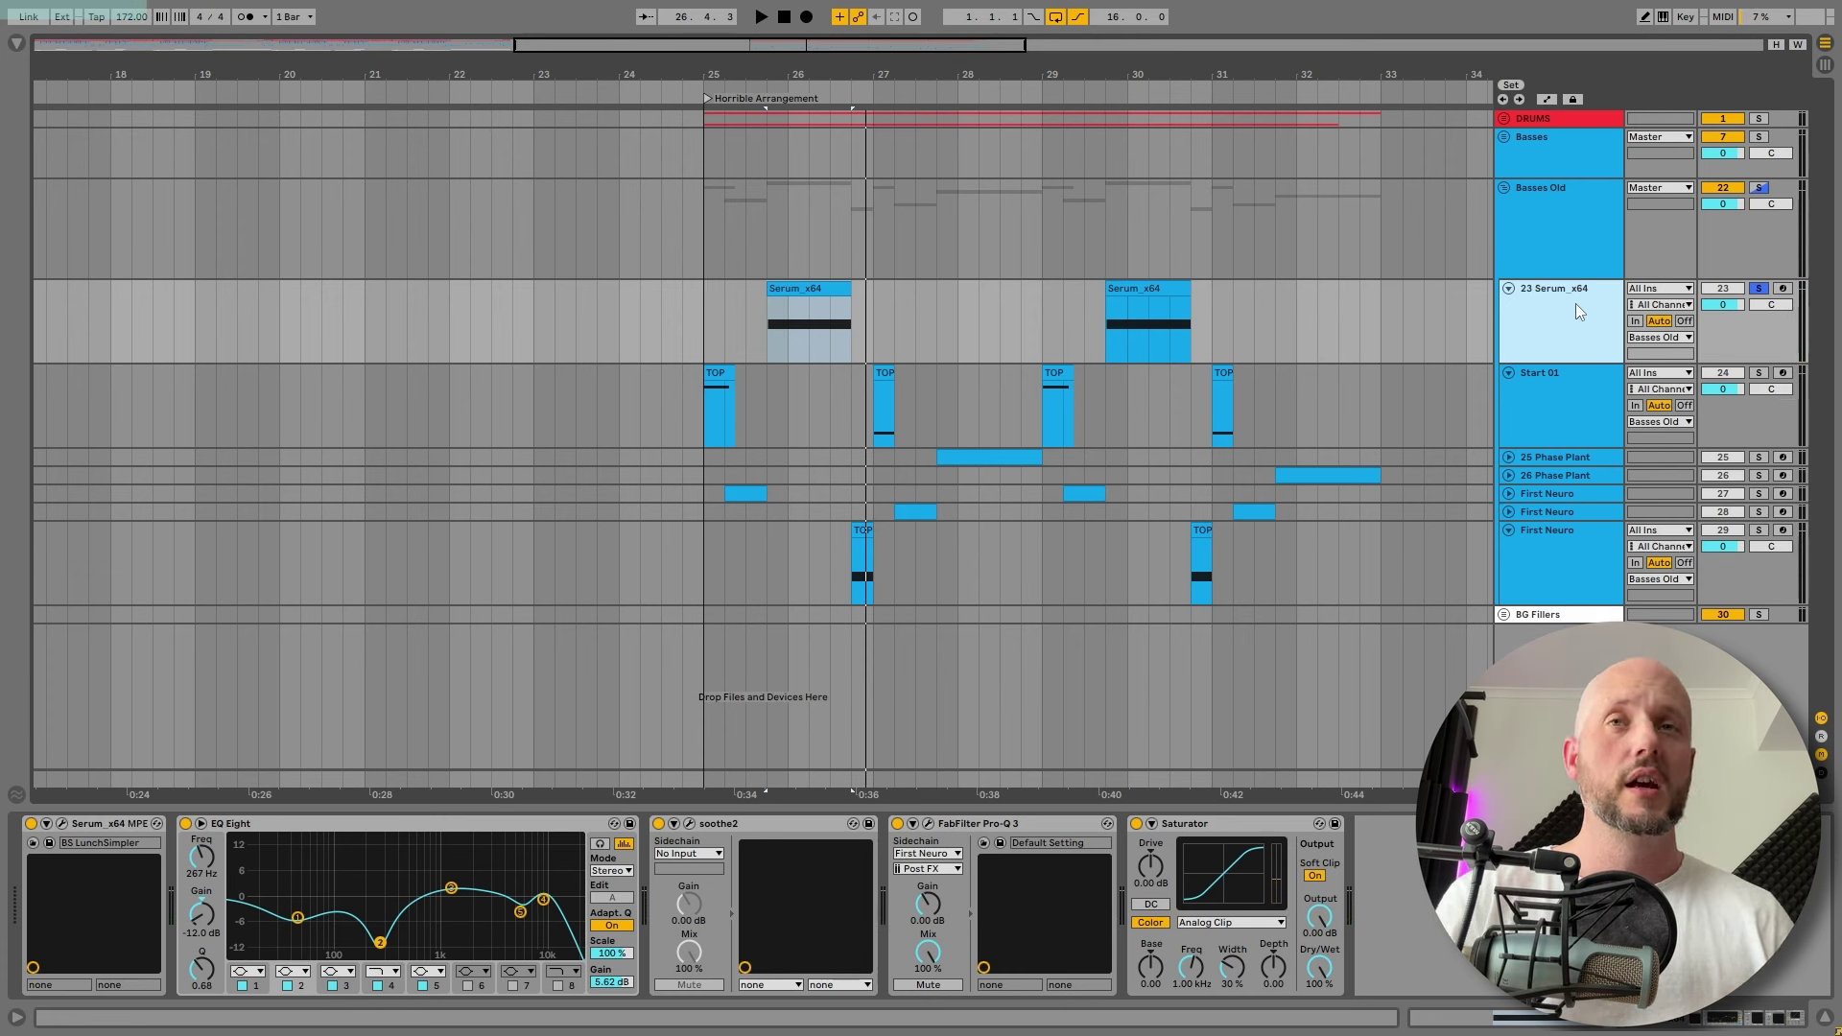
{"action": "left_click_drag", "start_coordinate": [898, 69], "coordinate": [959, 19]}
{"action": "left_click", "coordinate": [949, 288]}
{"action": "key", "text": "space"}
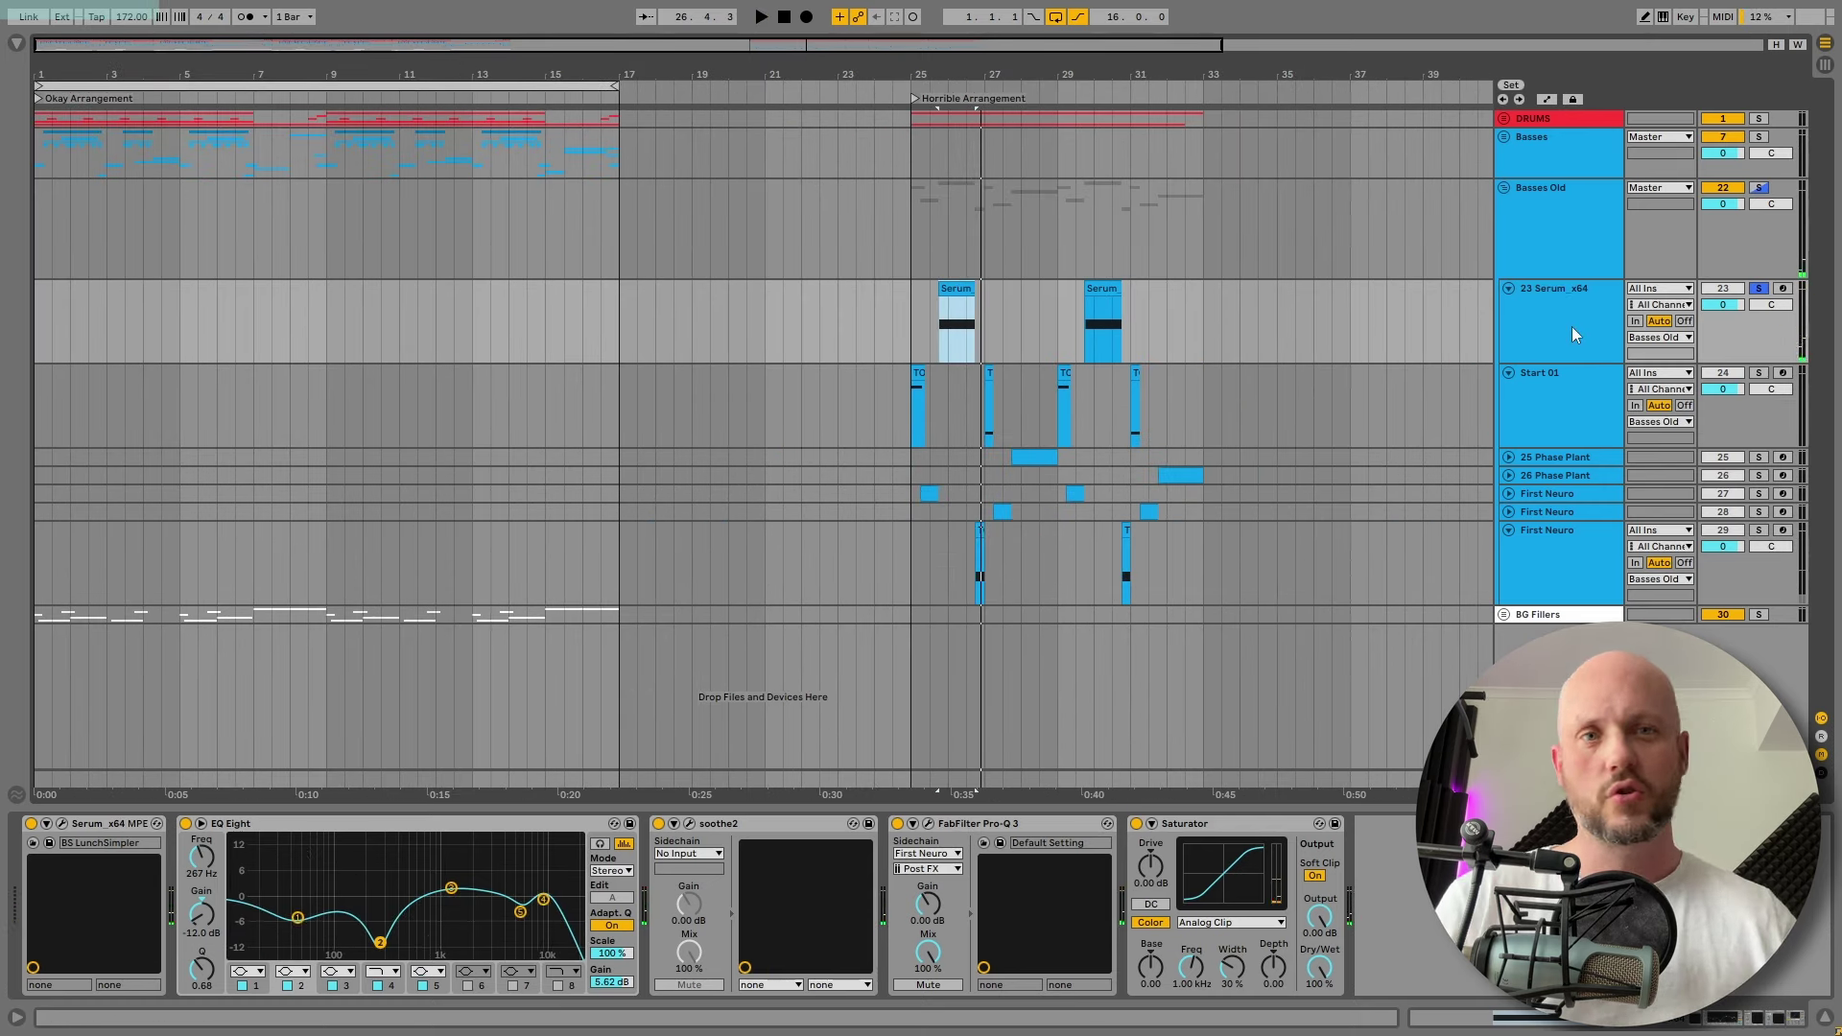
Unfold the Basses group, solo the Gun Like Sample track and play its opening clips
{"action": "left_click", "coordinate": [1503, 136]}
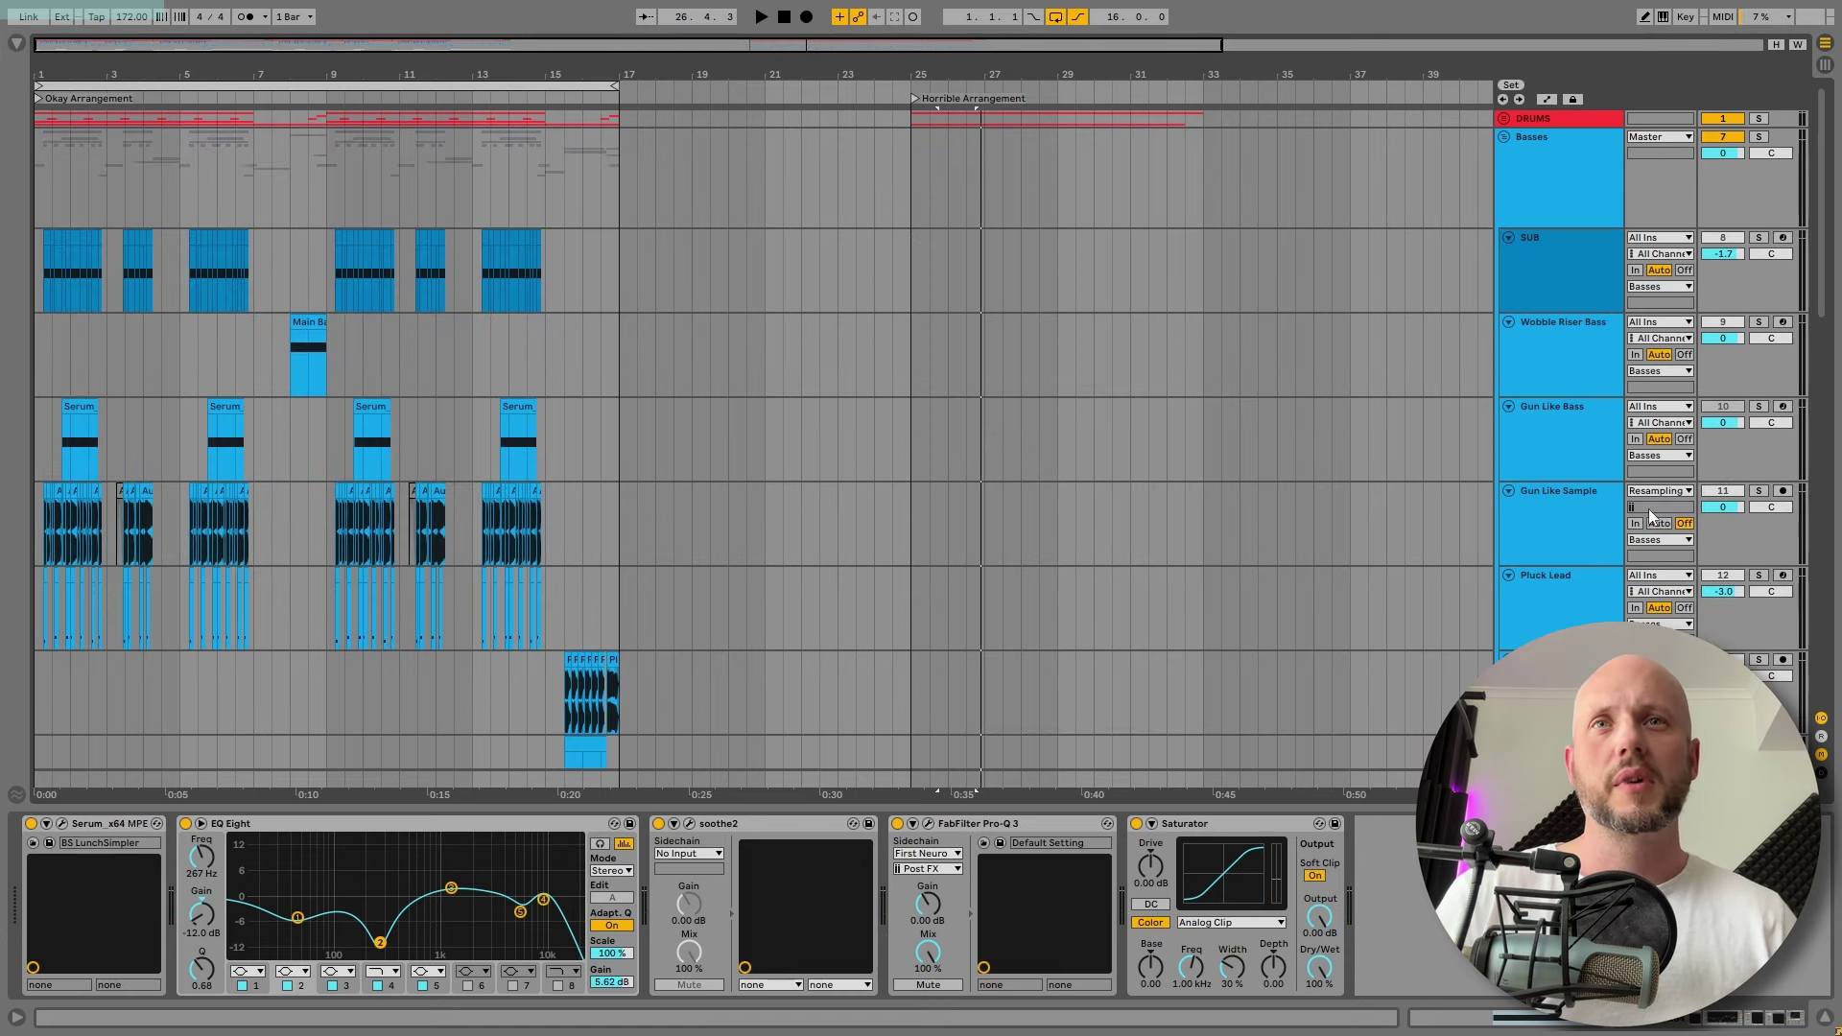
{"action": "left_click", "coordinate": [1569, 516]}
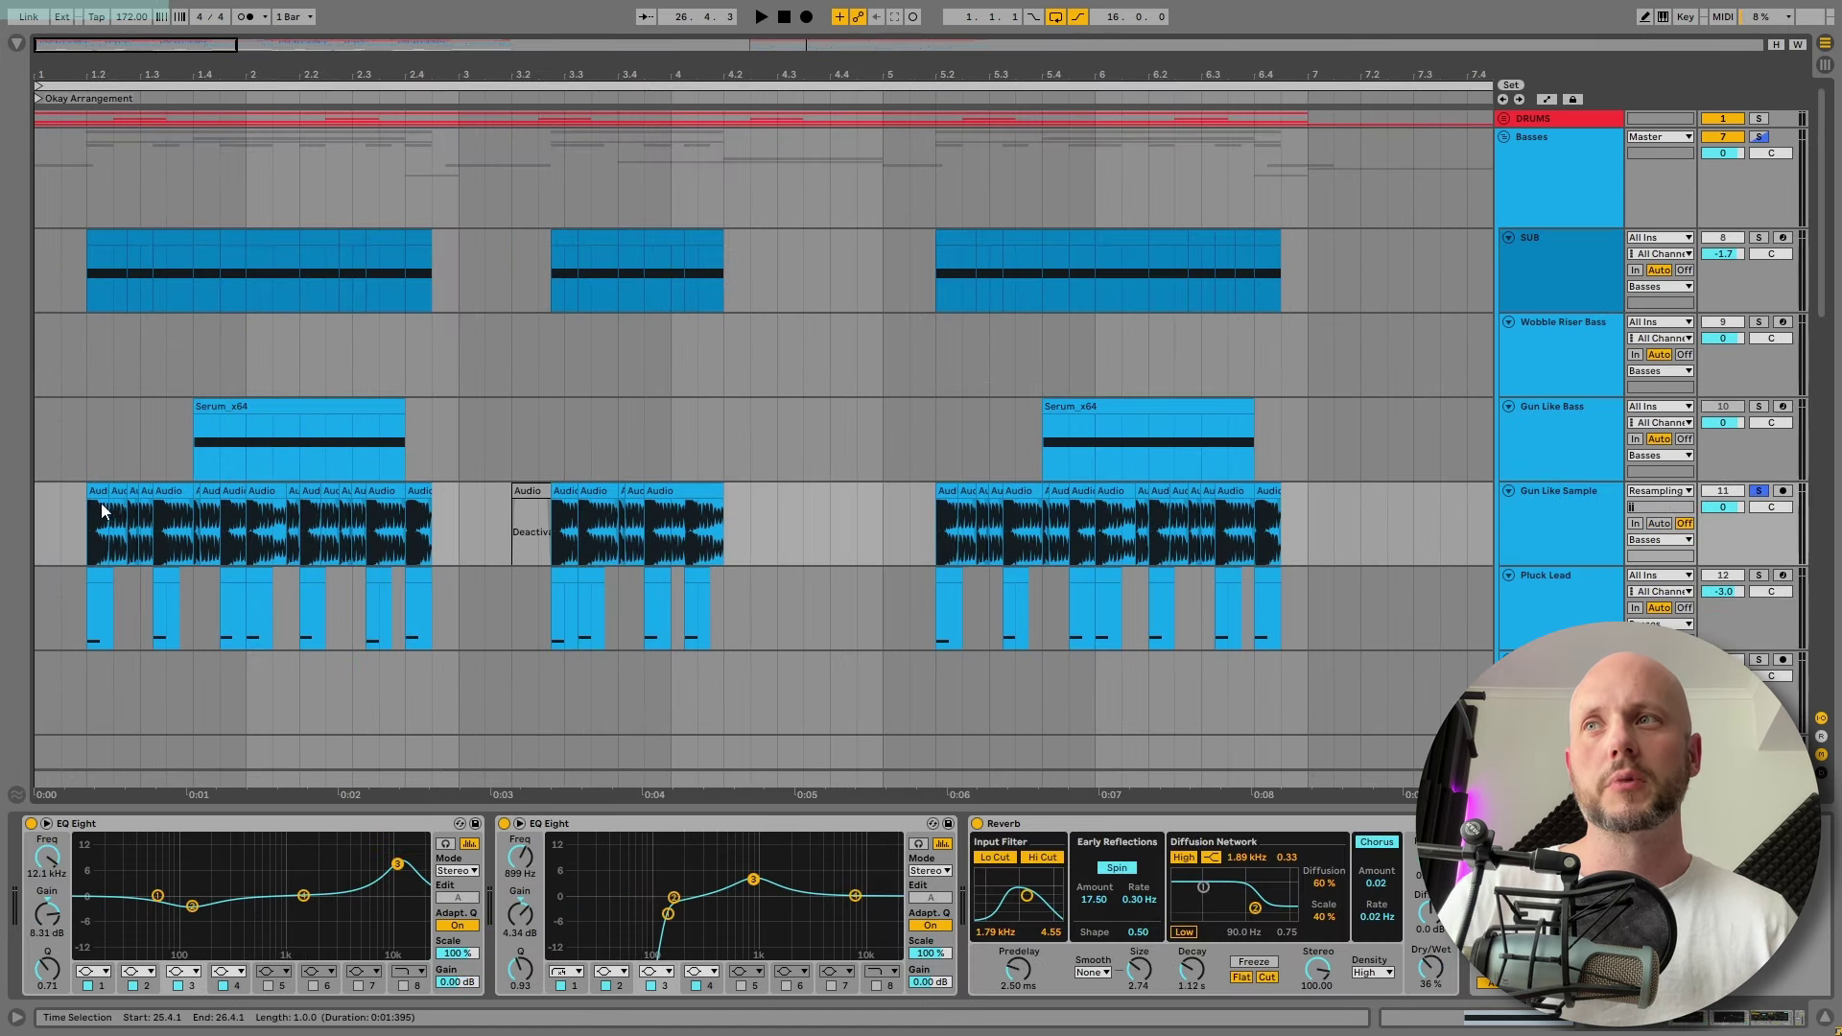
{"action": "left_click", "coordinate": [1539, 509]}
{"action": "key", "text": "space"}
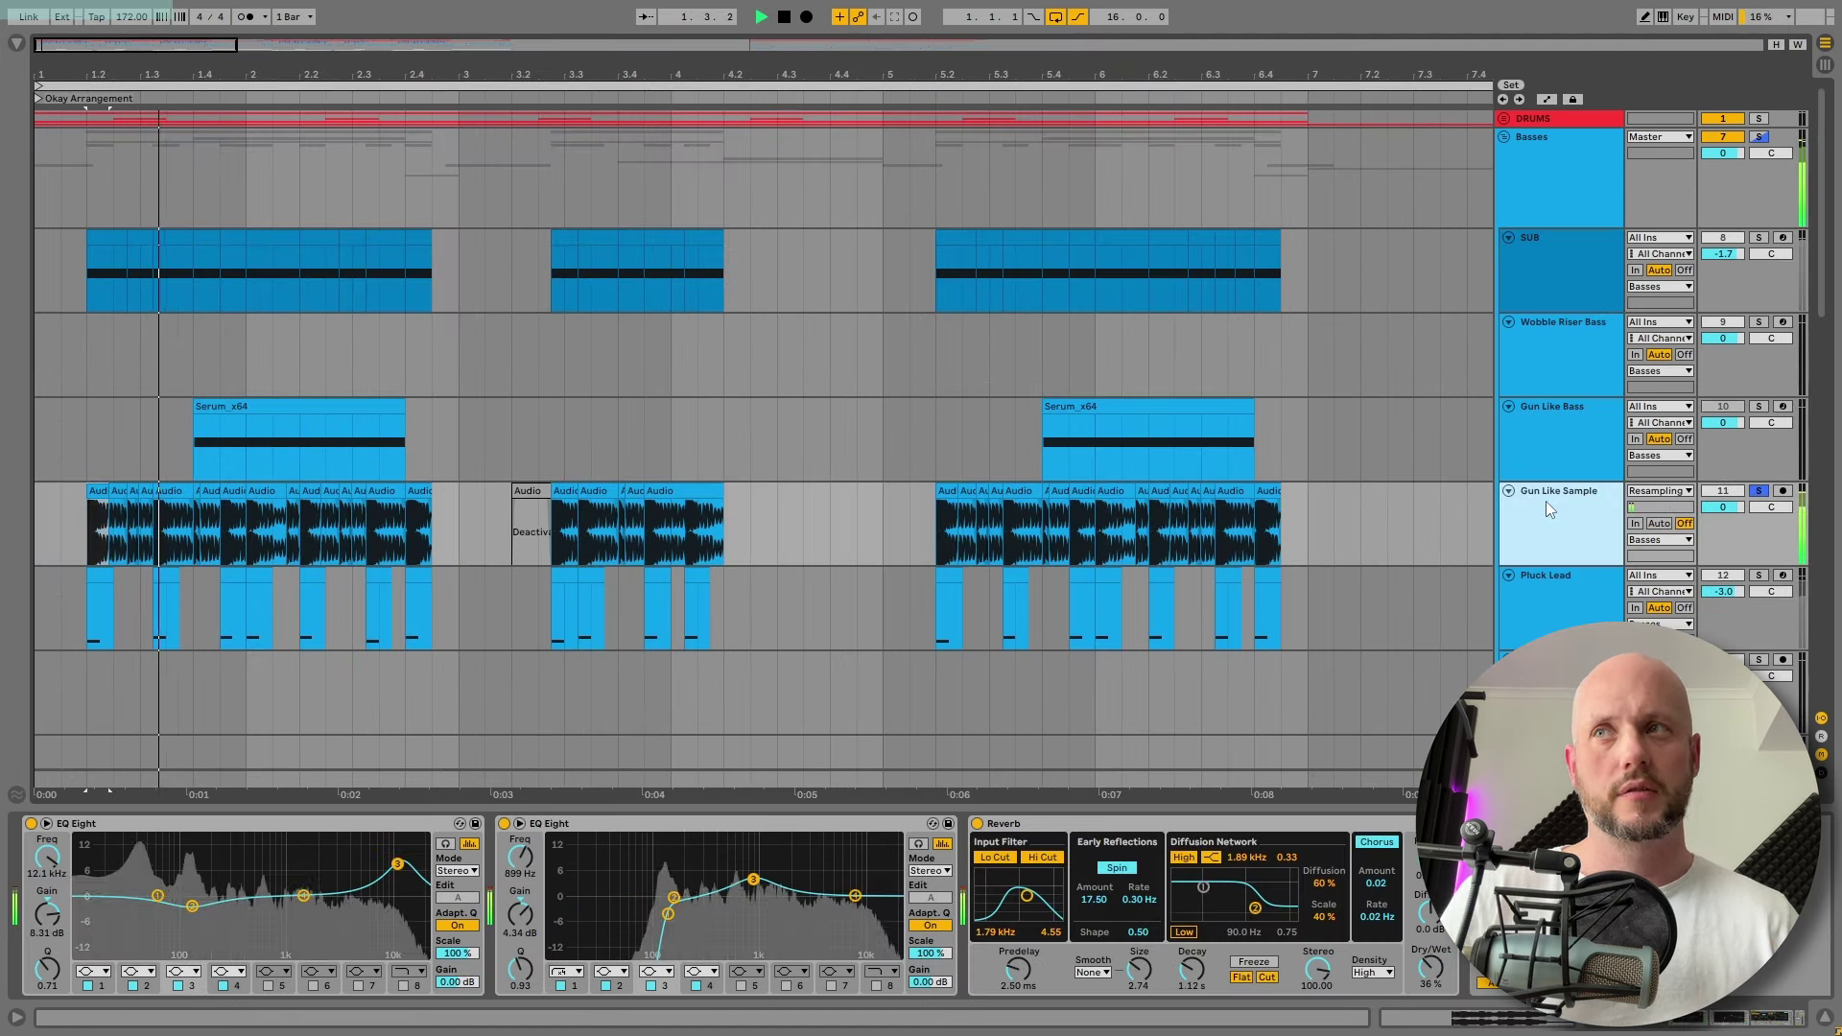
Bypass the Reverb and band 1 of the second EQ Eight on Gun Like Sample and audition the track
{"action": "left_click", "coordinate": [977, 824]}
{"action": "key", "text": "space"}
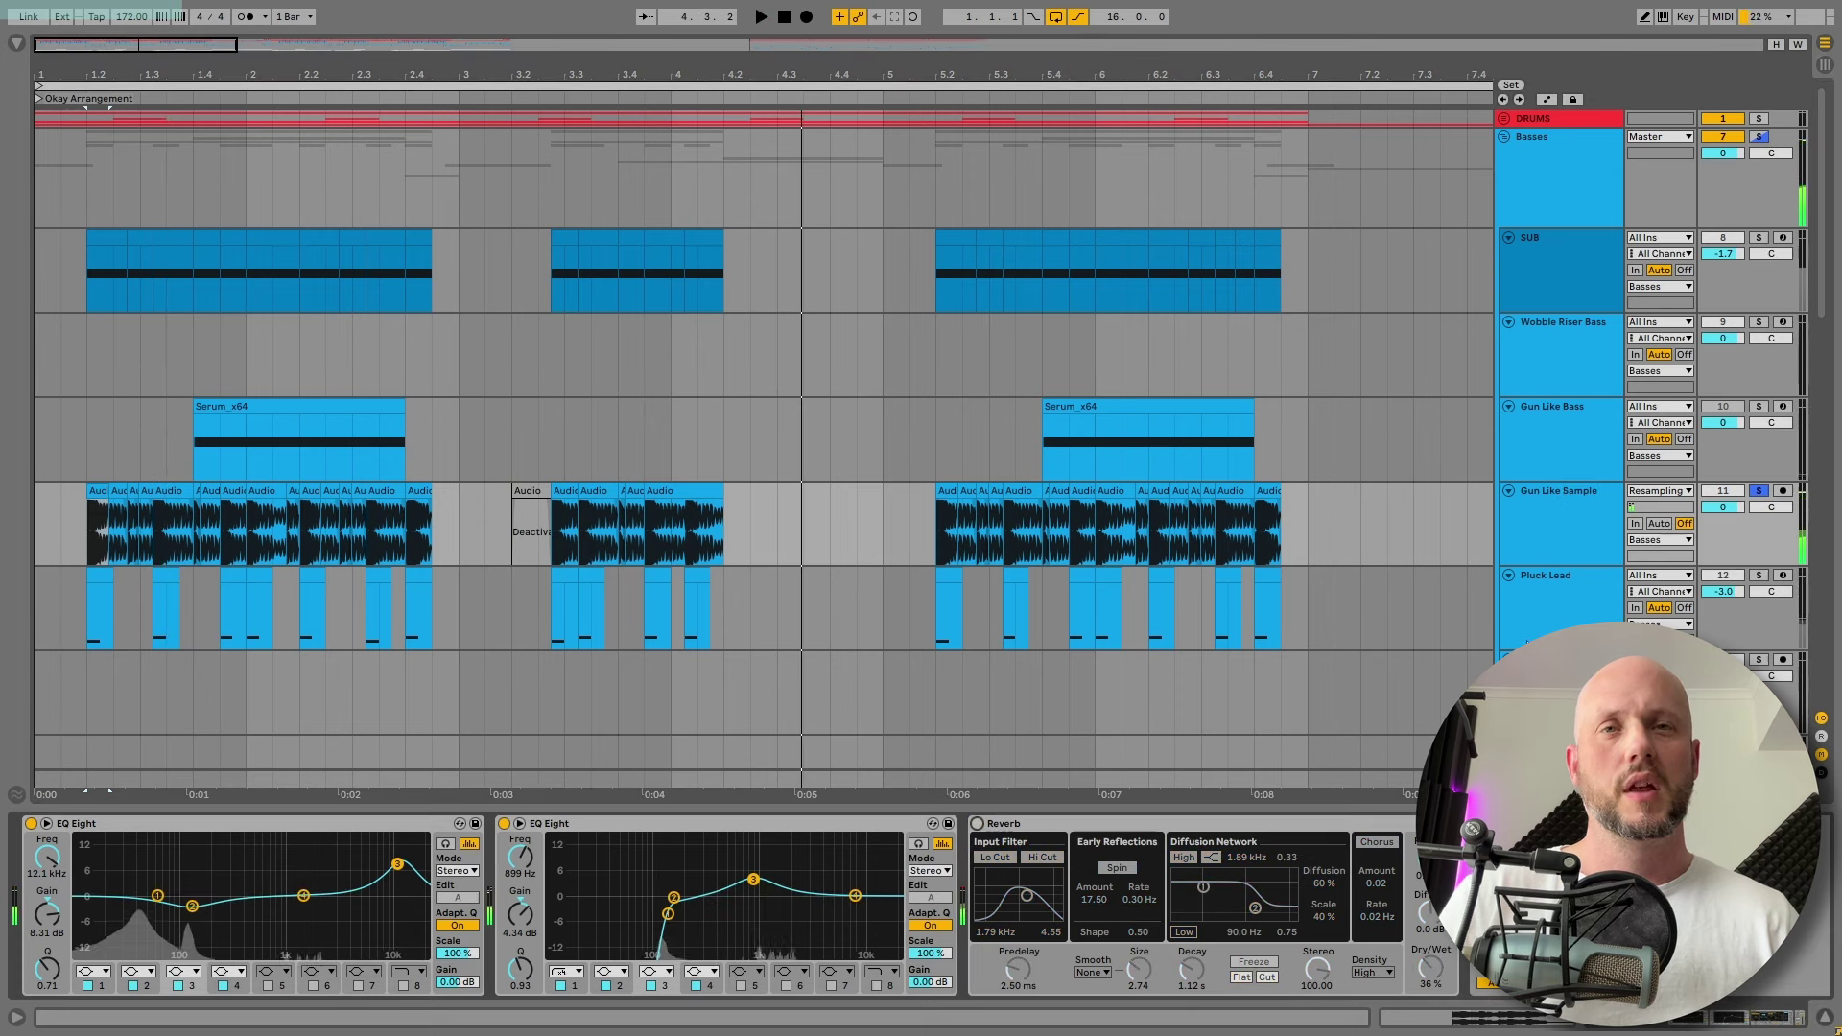
{"action": "left_click", "coordinate": [562, 985]}
{"action": "key", "text": "space"}
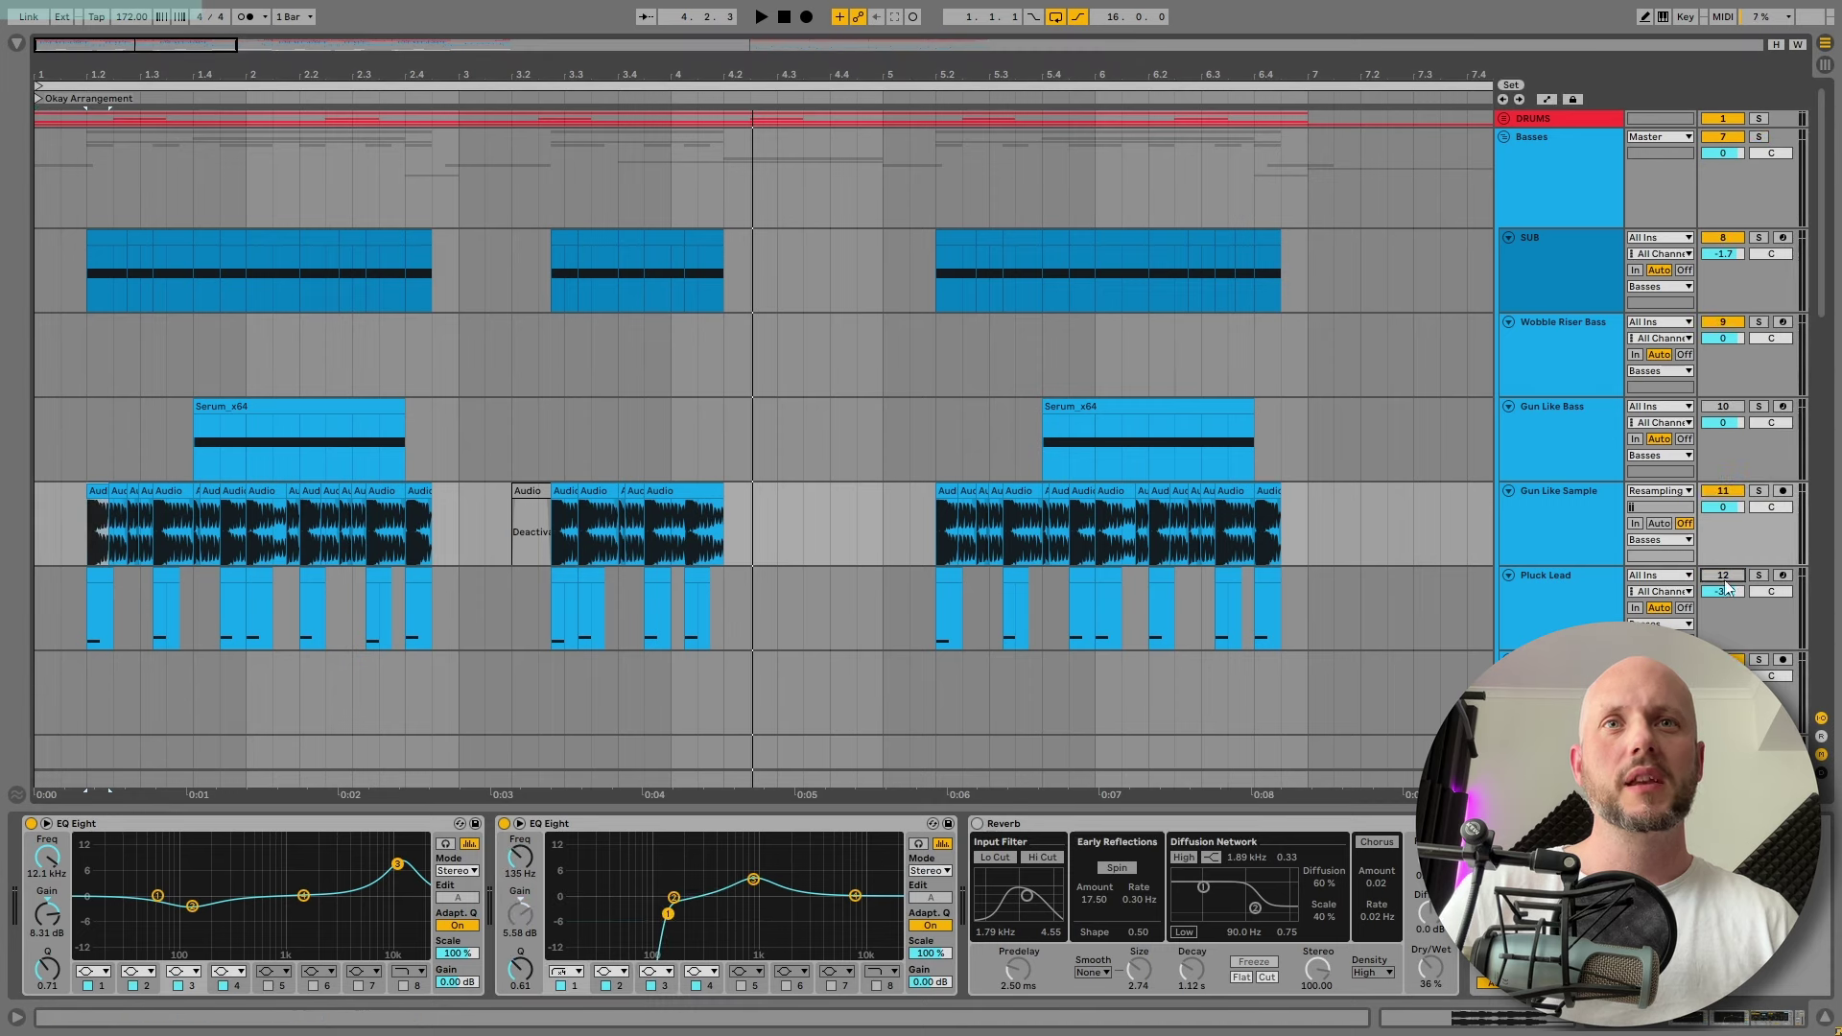
Play the Okay Arrangement from bar 1 to hear Gun Like Sample unsoloed in the full mix
{"action": "left_click", "coordinate": [36, 519]}
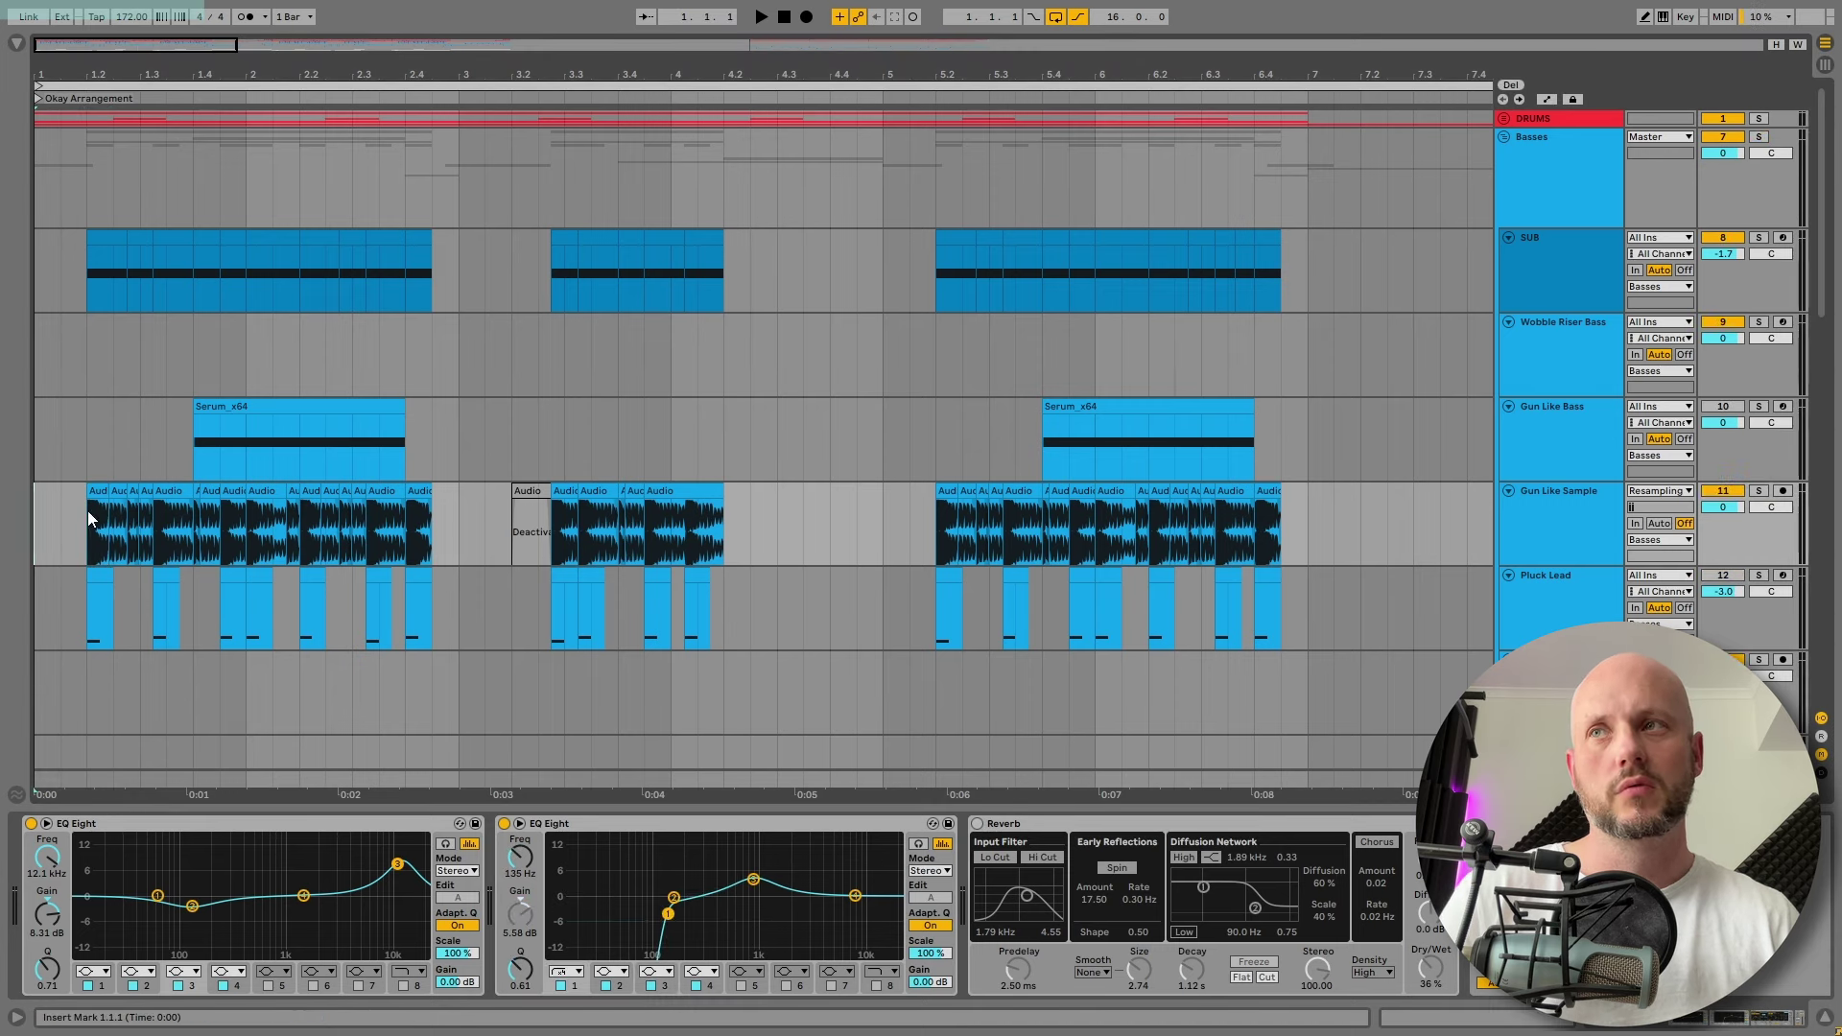
{"action": "key", "text": "space"}
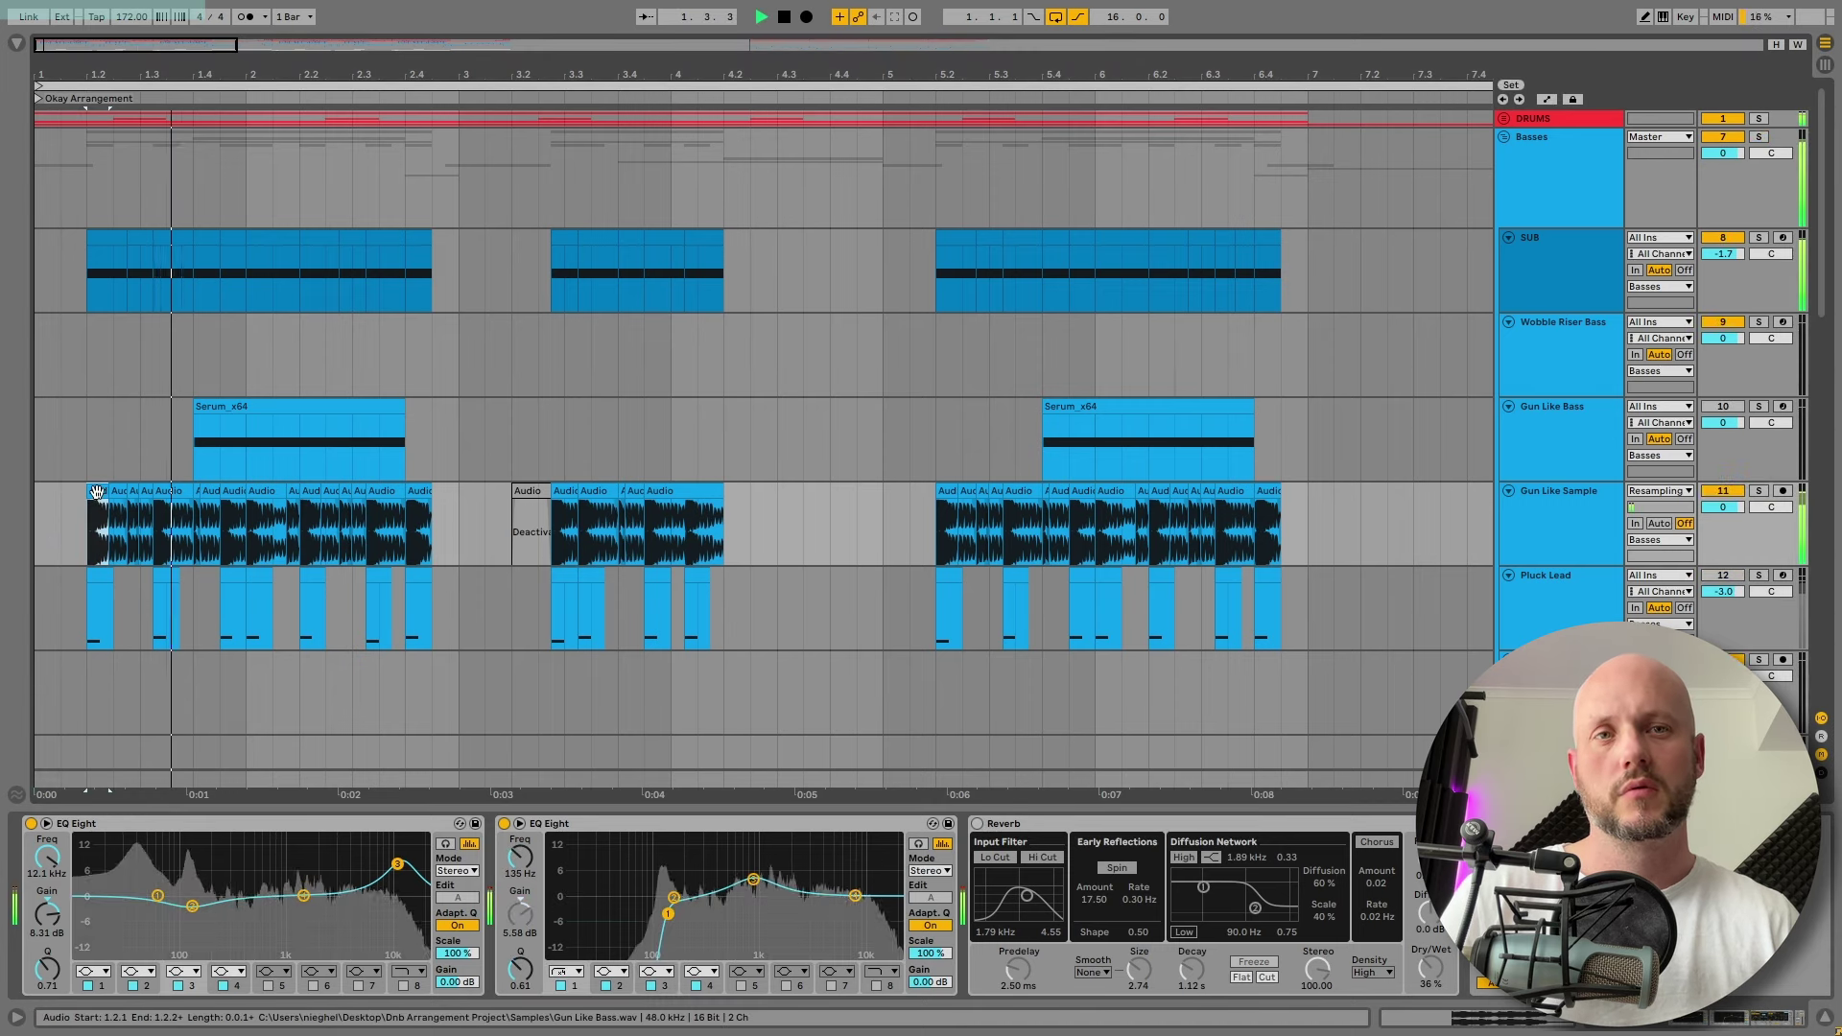
{"action": "left_click", "coordinate": [1575, 503]}
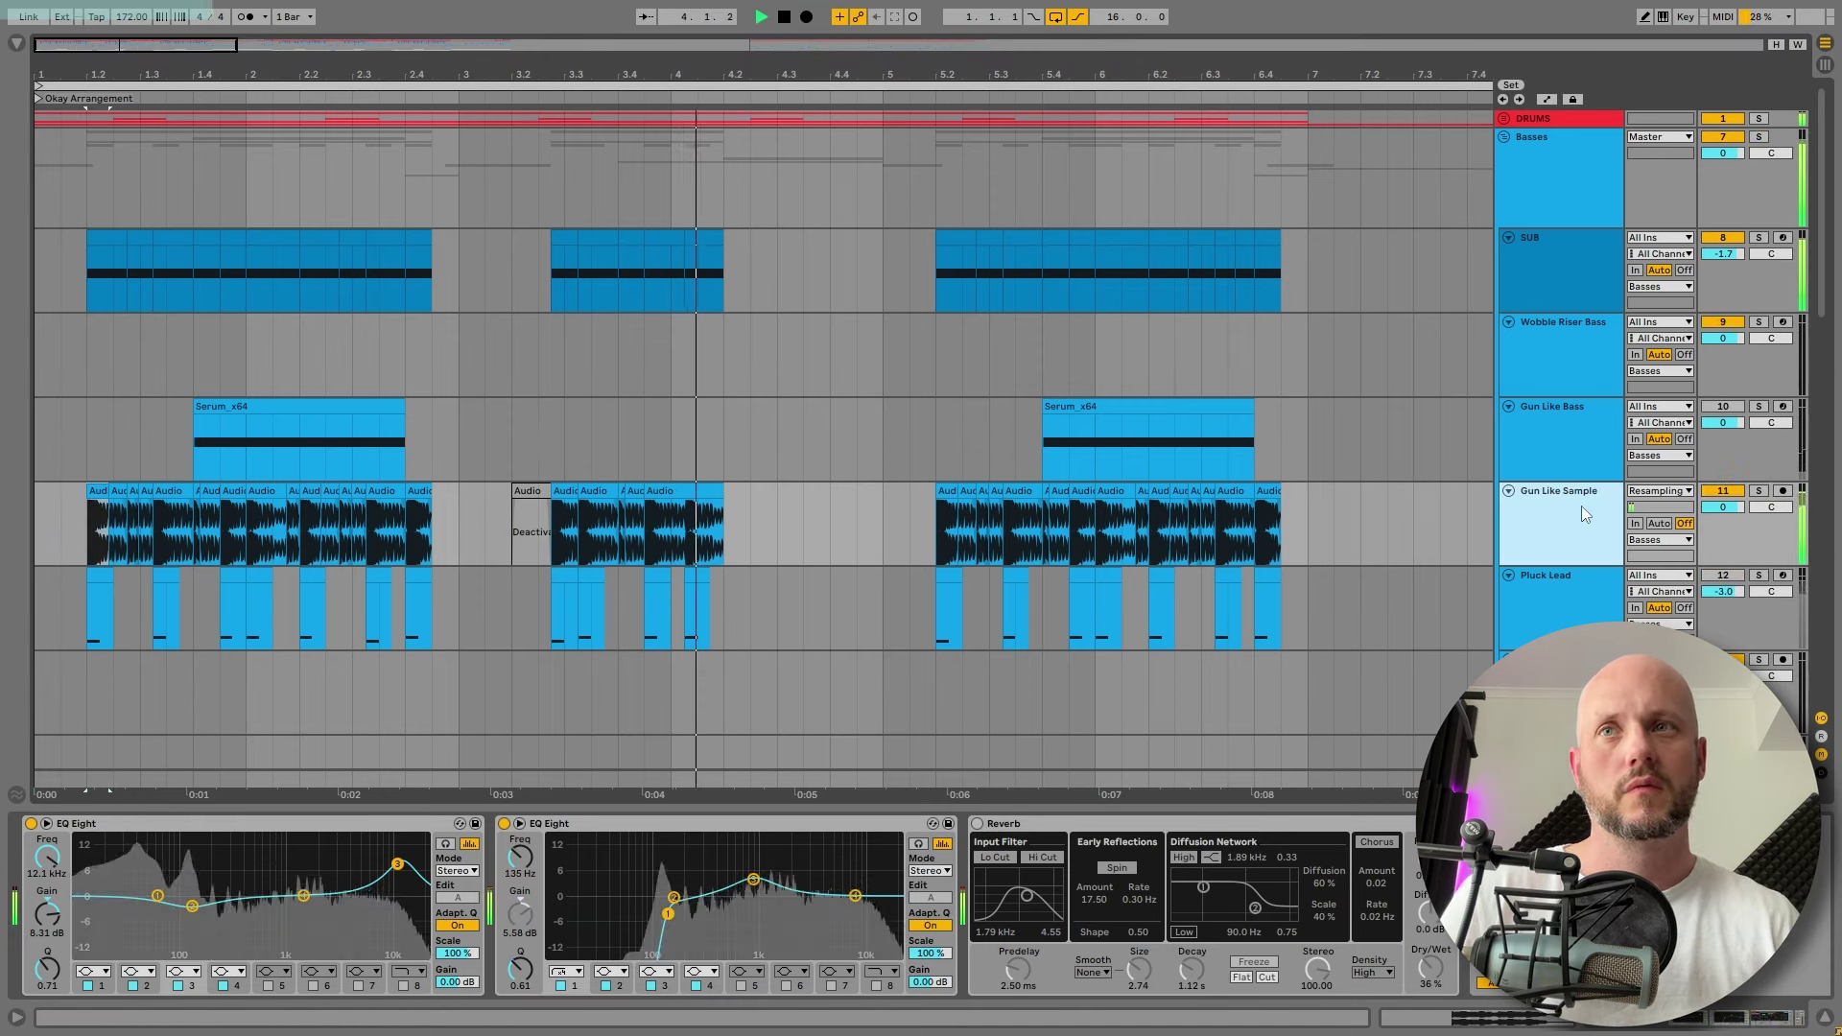
{"action": "key", "text": "space"}
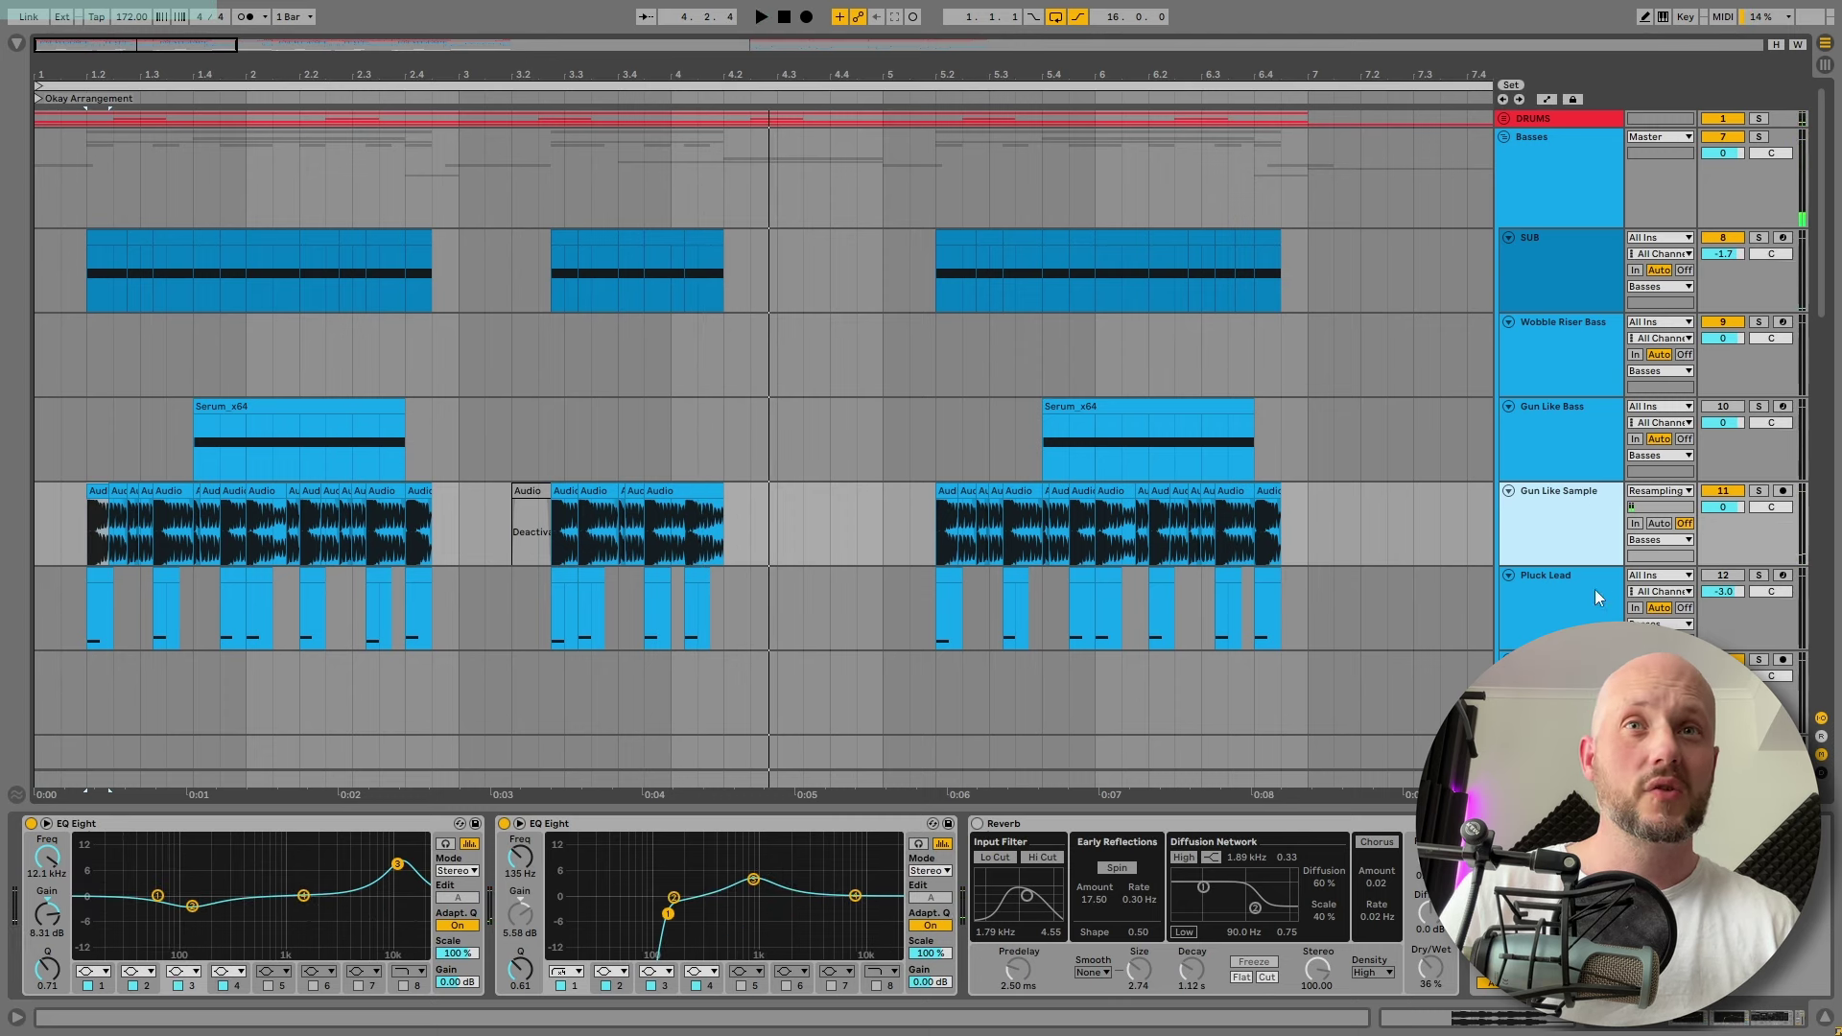
Solo the Pluck Lead track and play from its first clip
{"action": "left_click", "coordinate": [1595, 597]}
{"action": "left_click", "coordinate": [1758, 574]}
{"action": "left_click", "coordinate": [95, 582]}
{"action": "left_click", "coordinate": [93, 586]}
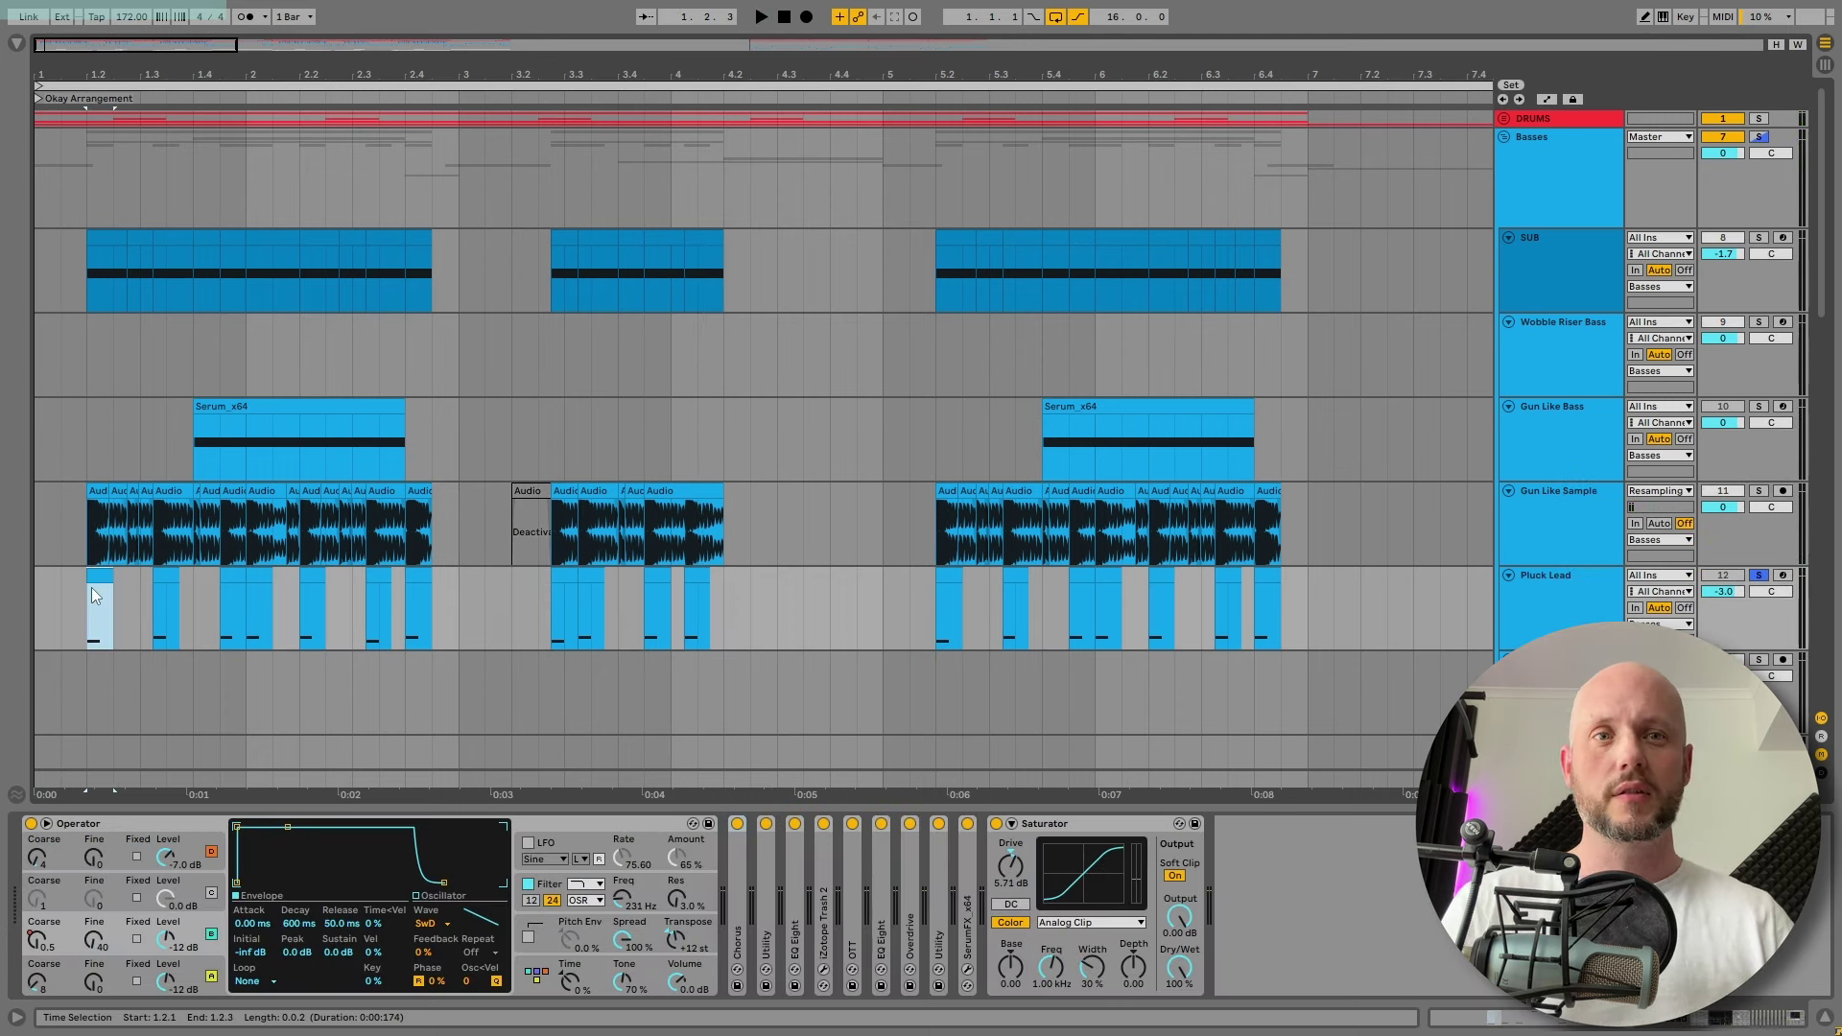
{"action": "key", "text": "space"}
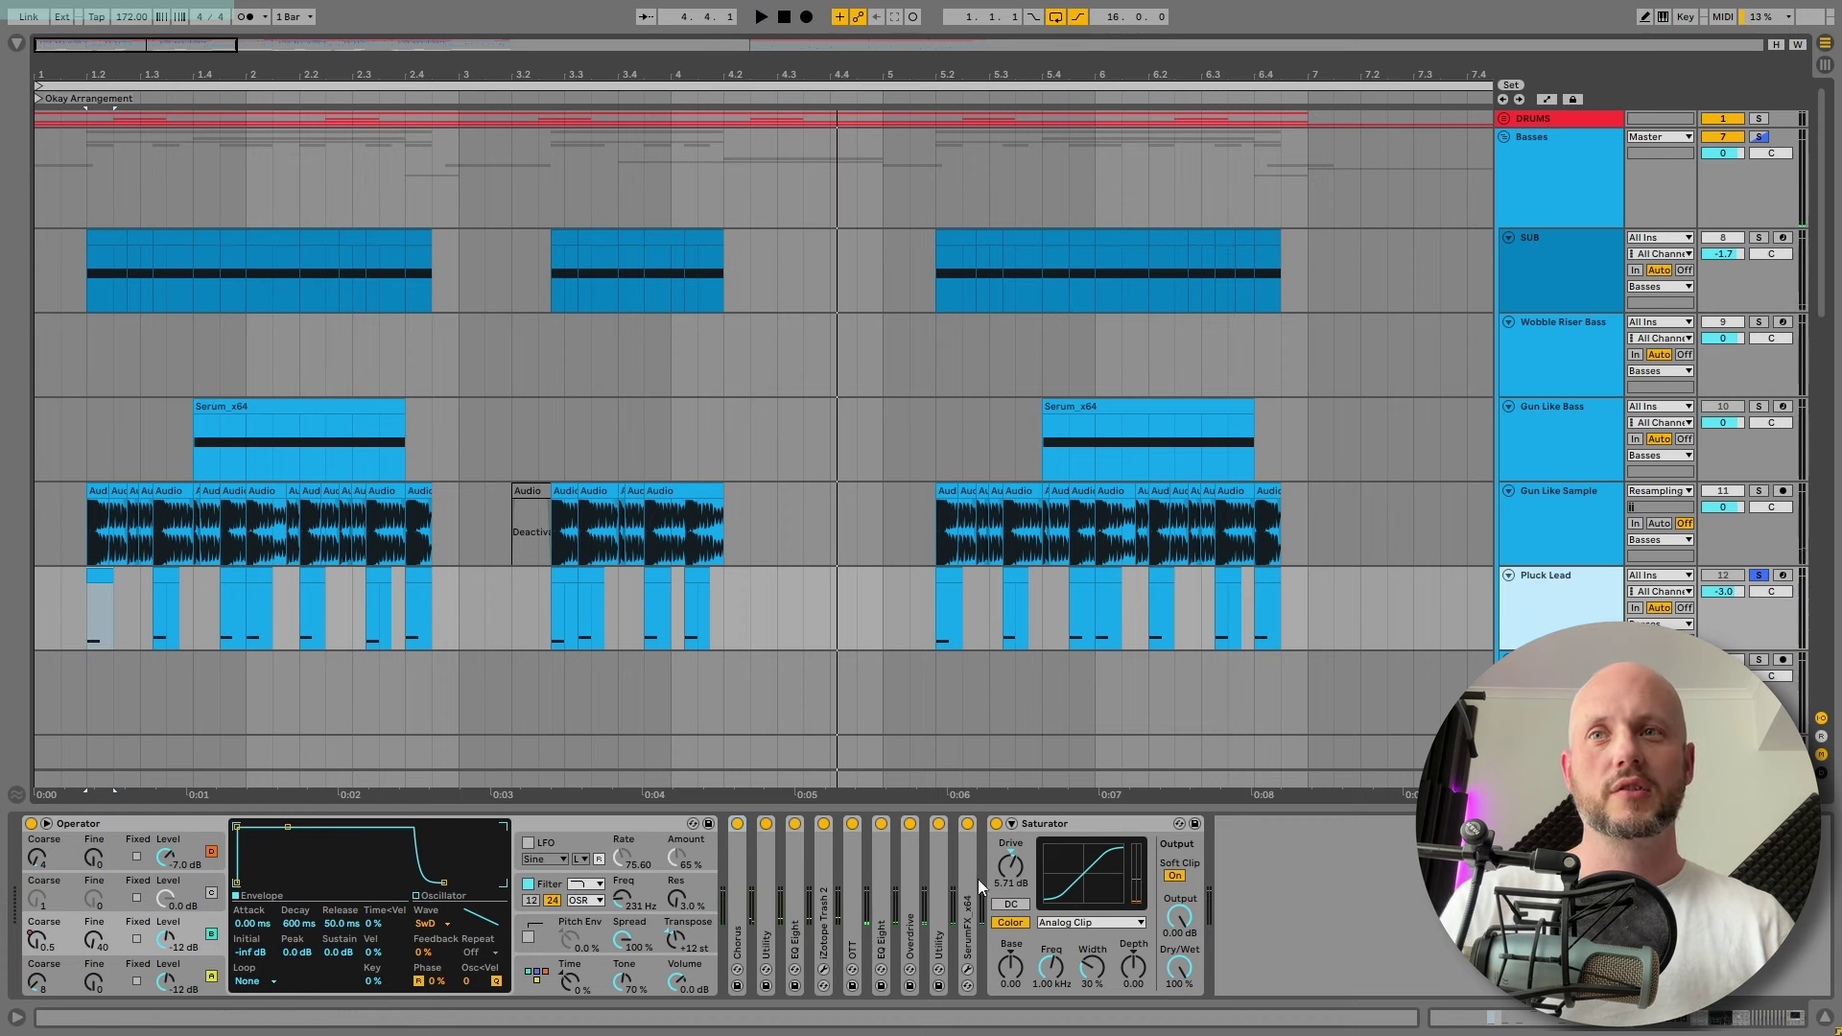
Examine the Pluck Lead's SerumFX settings, Operator oscillators and filter, iZotope Trash 2 and EQ Eight
{"action": "double_click", "coordinate": [979, 887]}
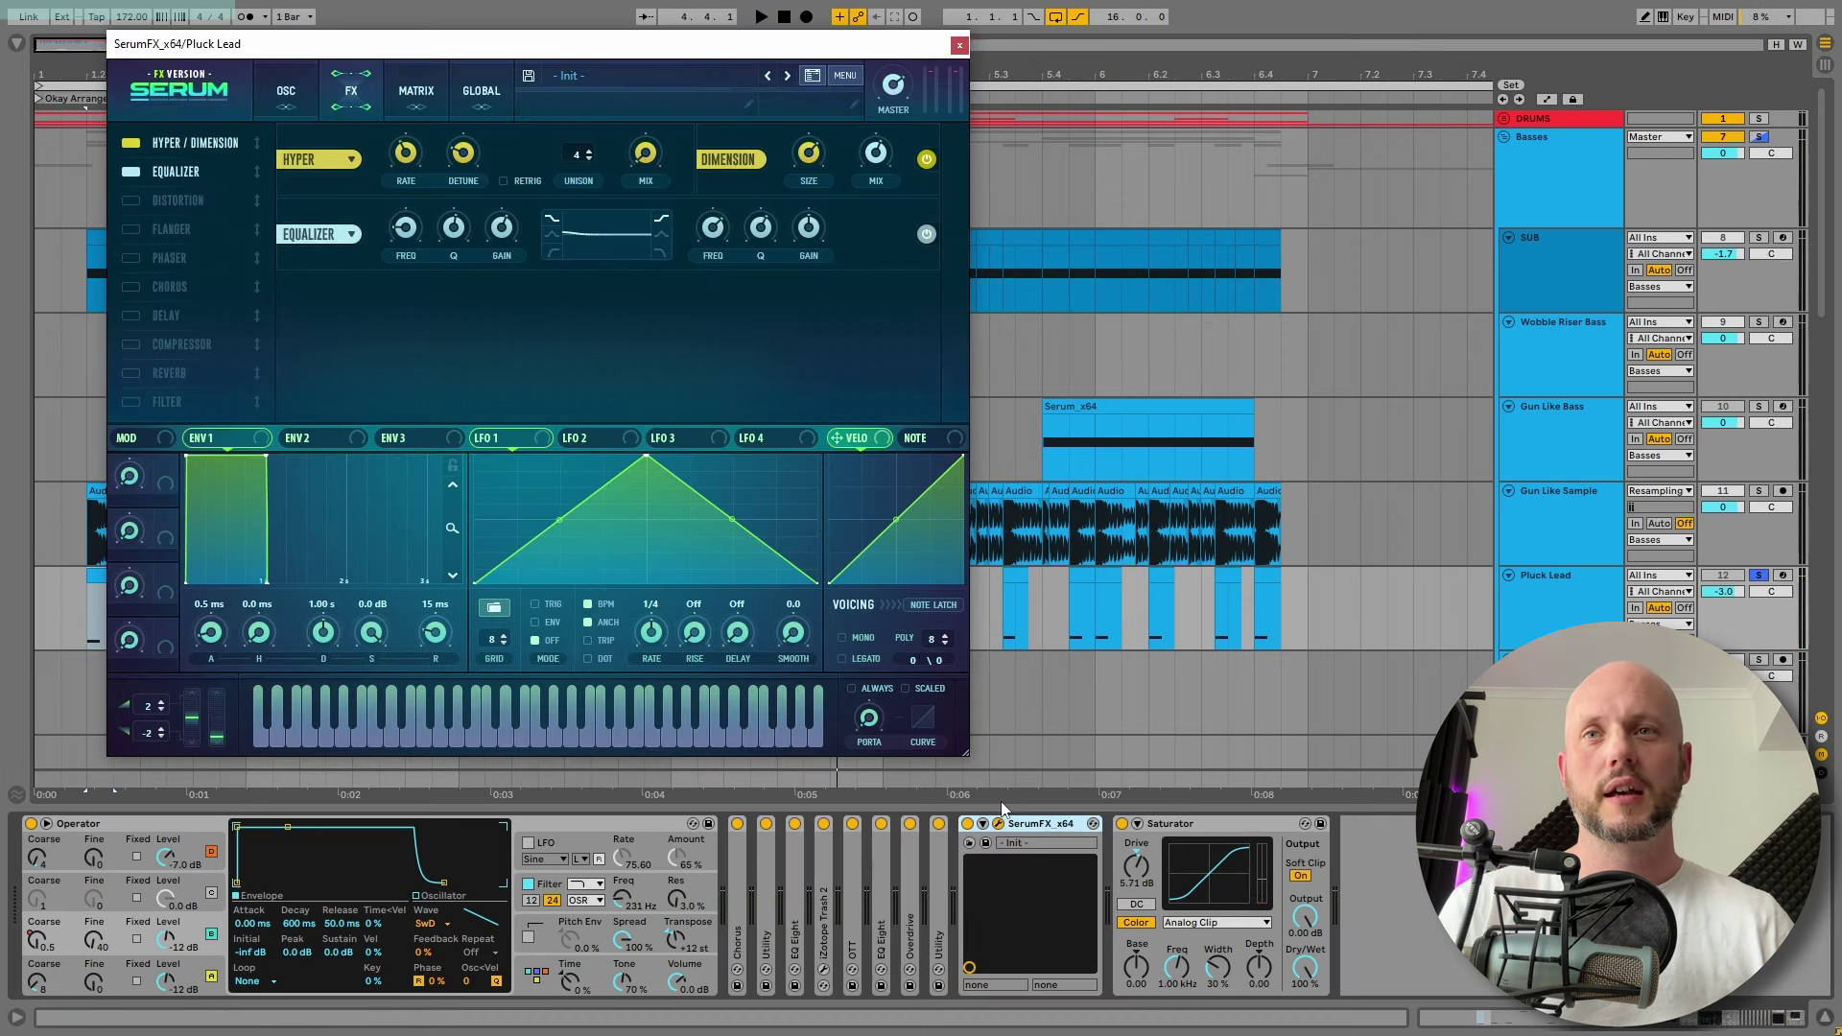
{"action": "left_click", "coordinate": [958, 45]}
{"action": "left_click", "coordinate": [203, 972]}
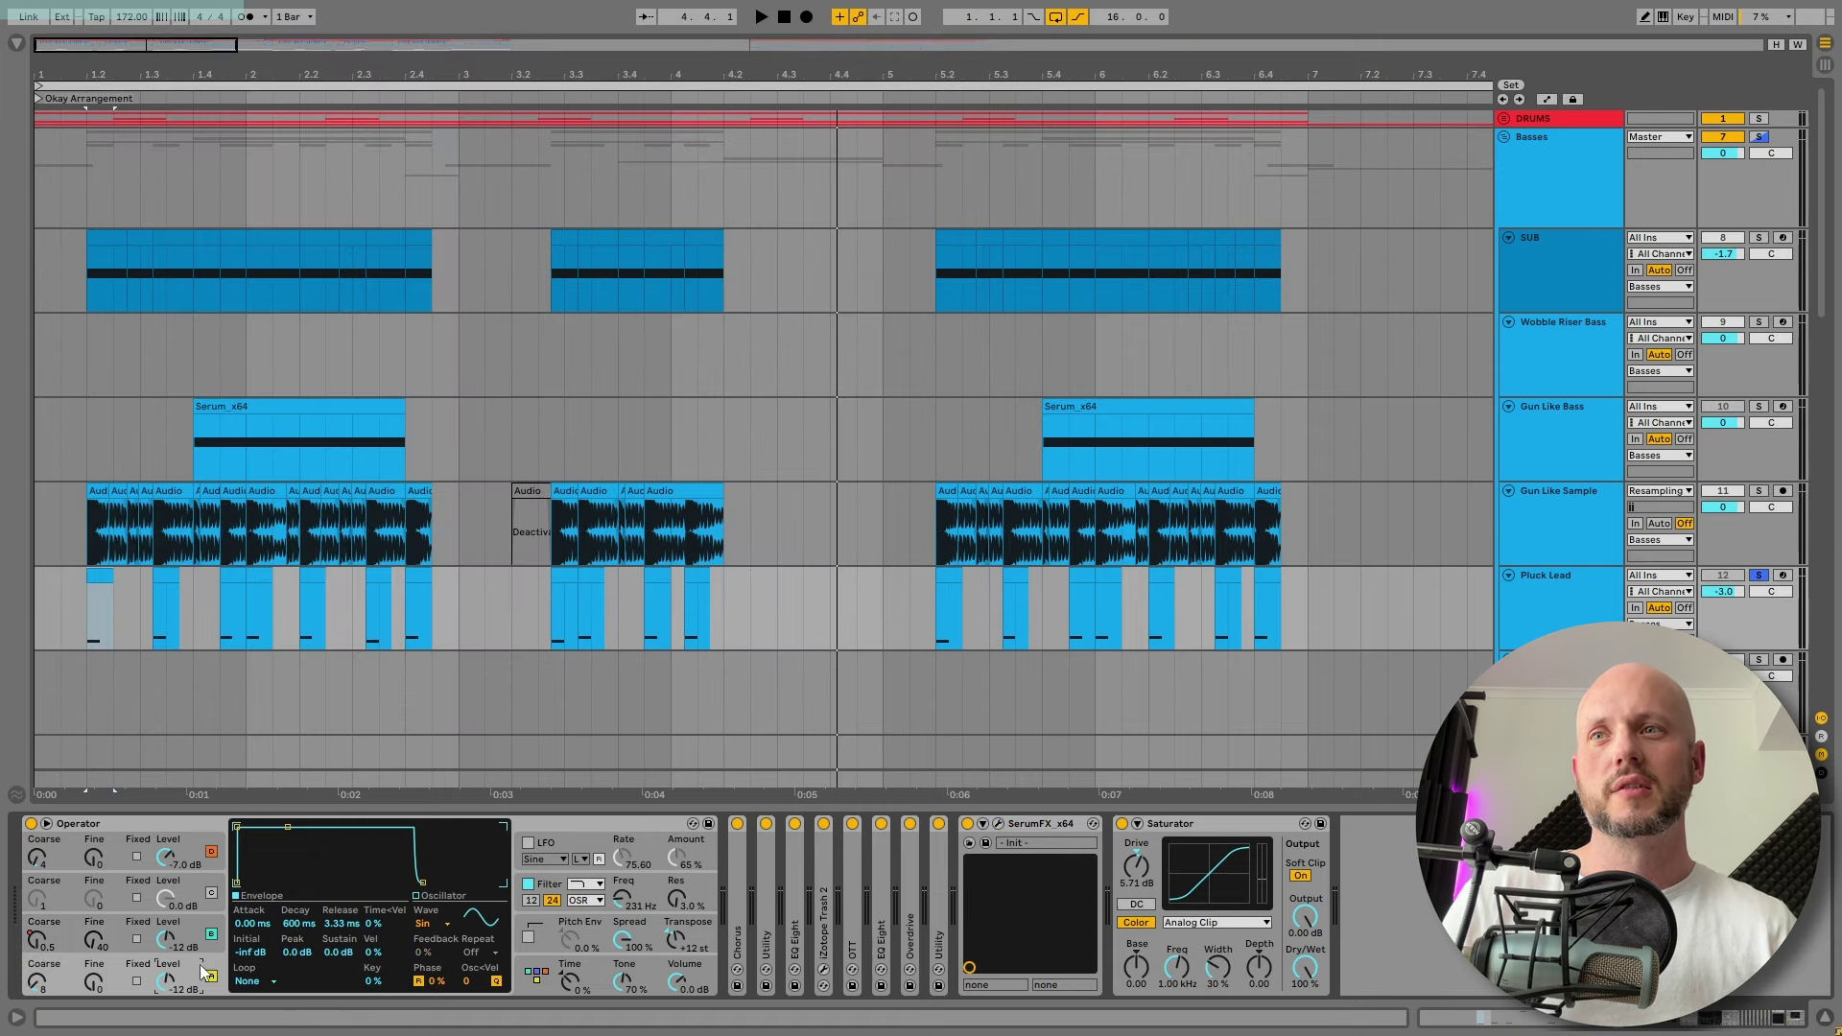
{"action": "left_click", "coordinate": [197, 938]}
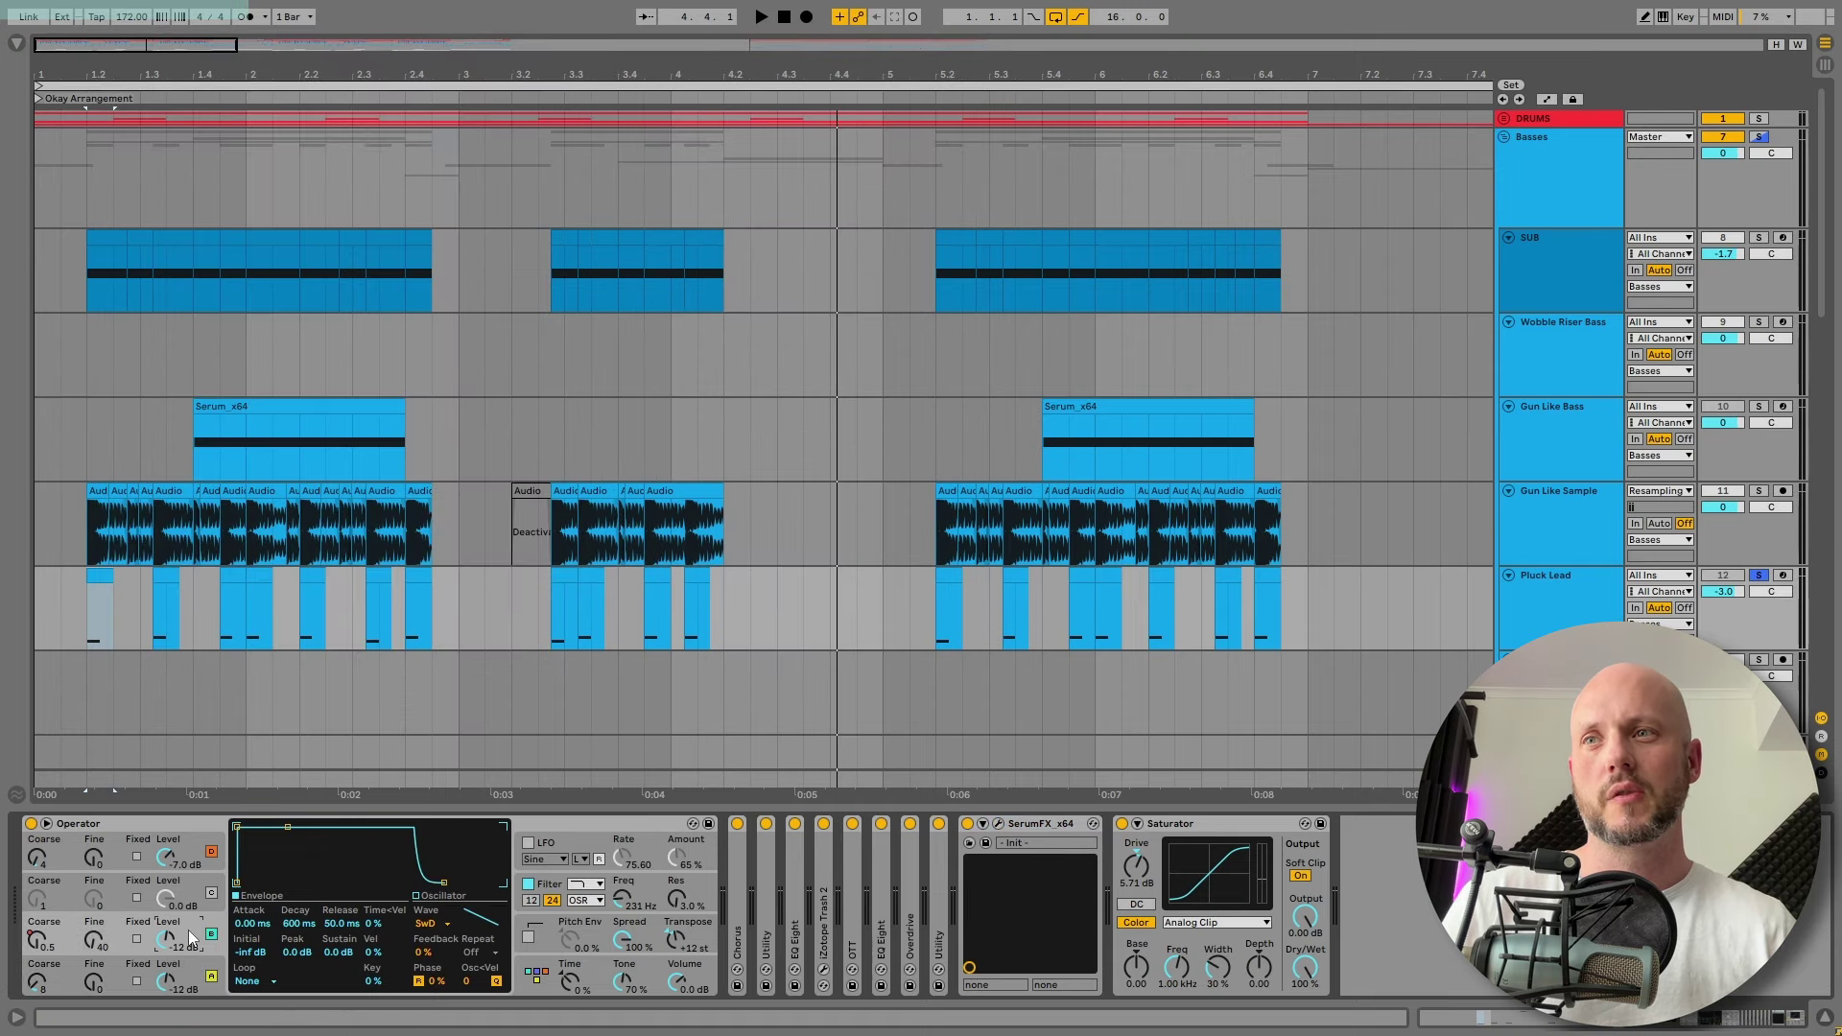
{"action": "left_click", "coordinate": [201, 856]}
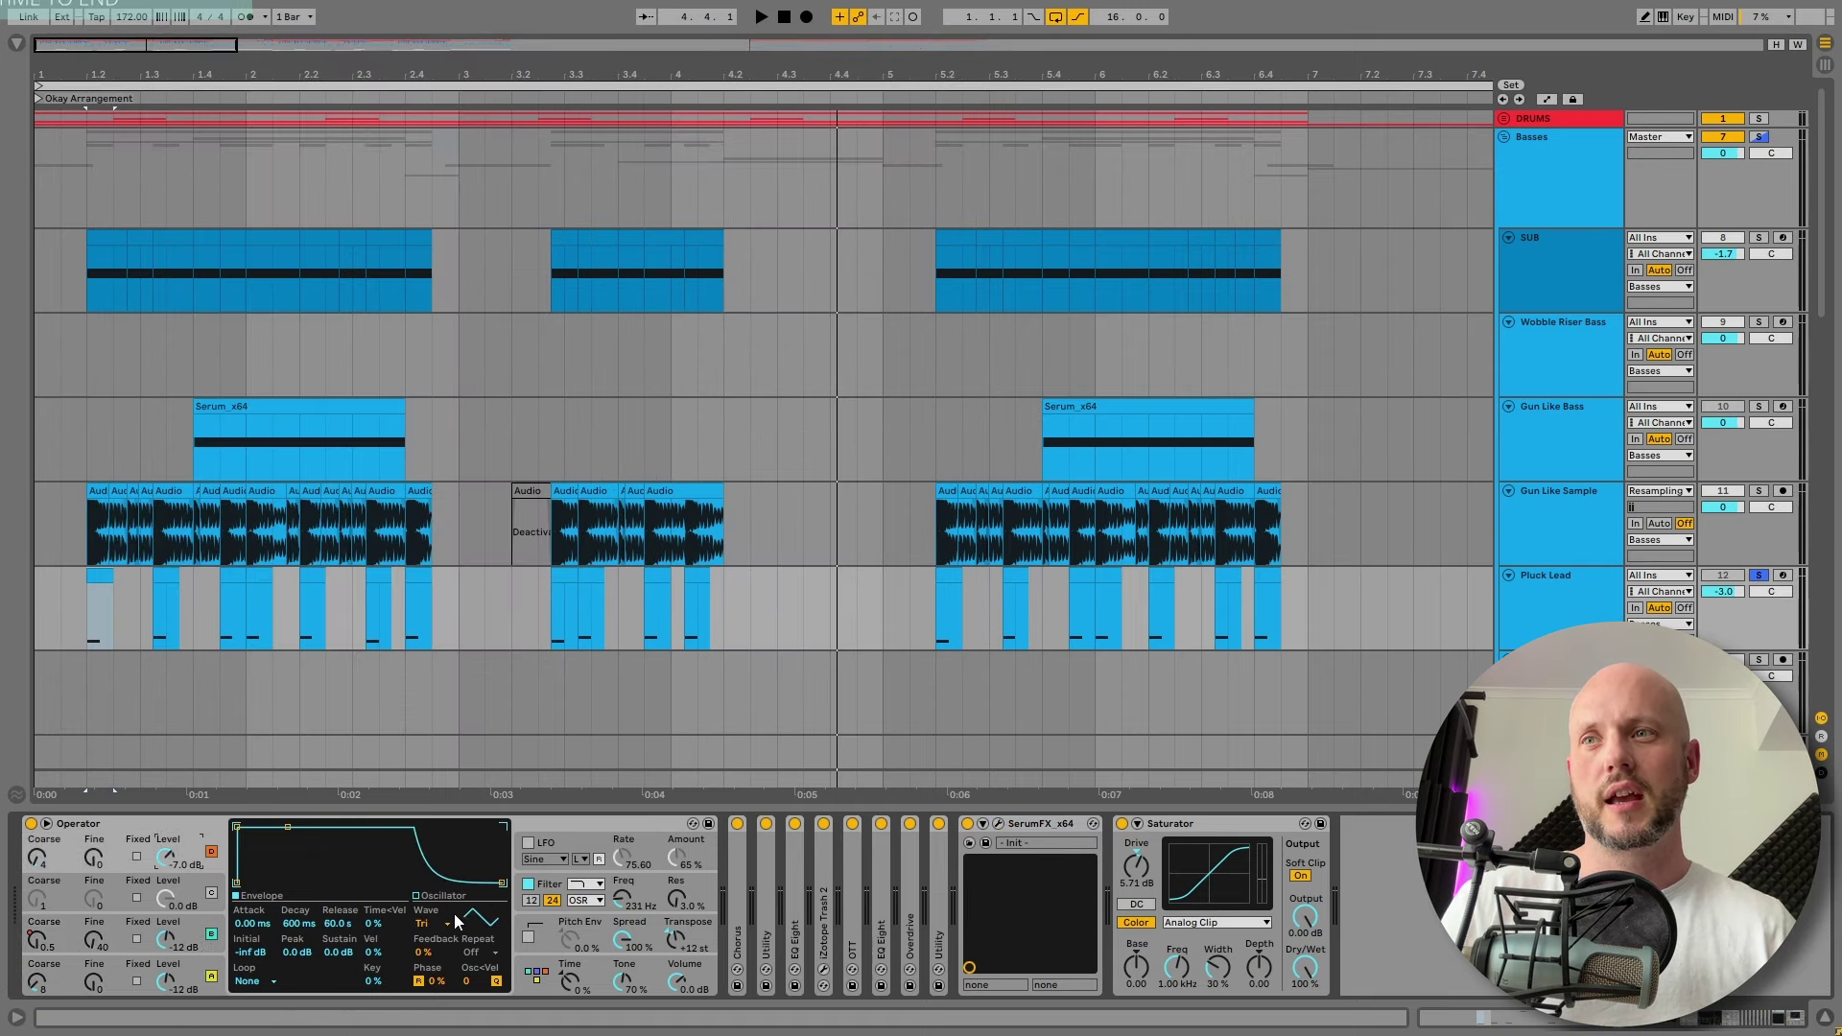
{"action": "left_click", "coordinate": [712, 892]}
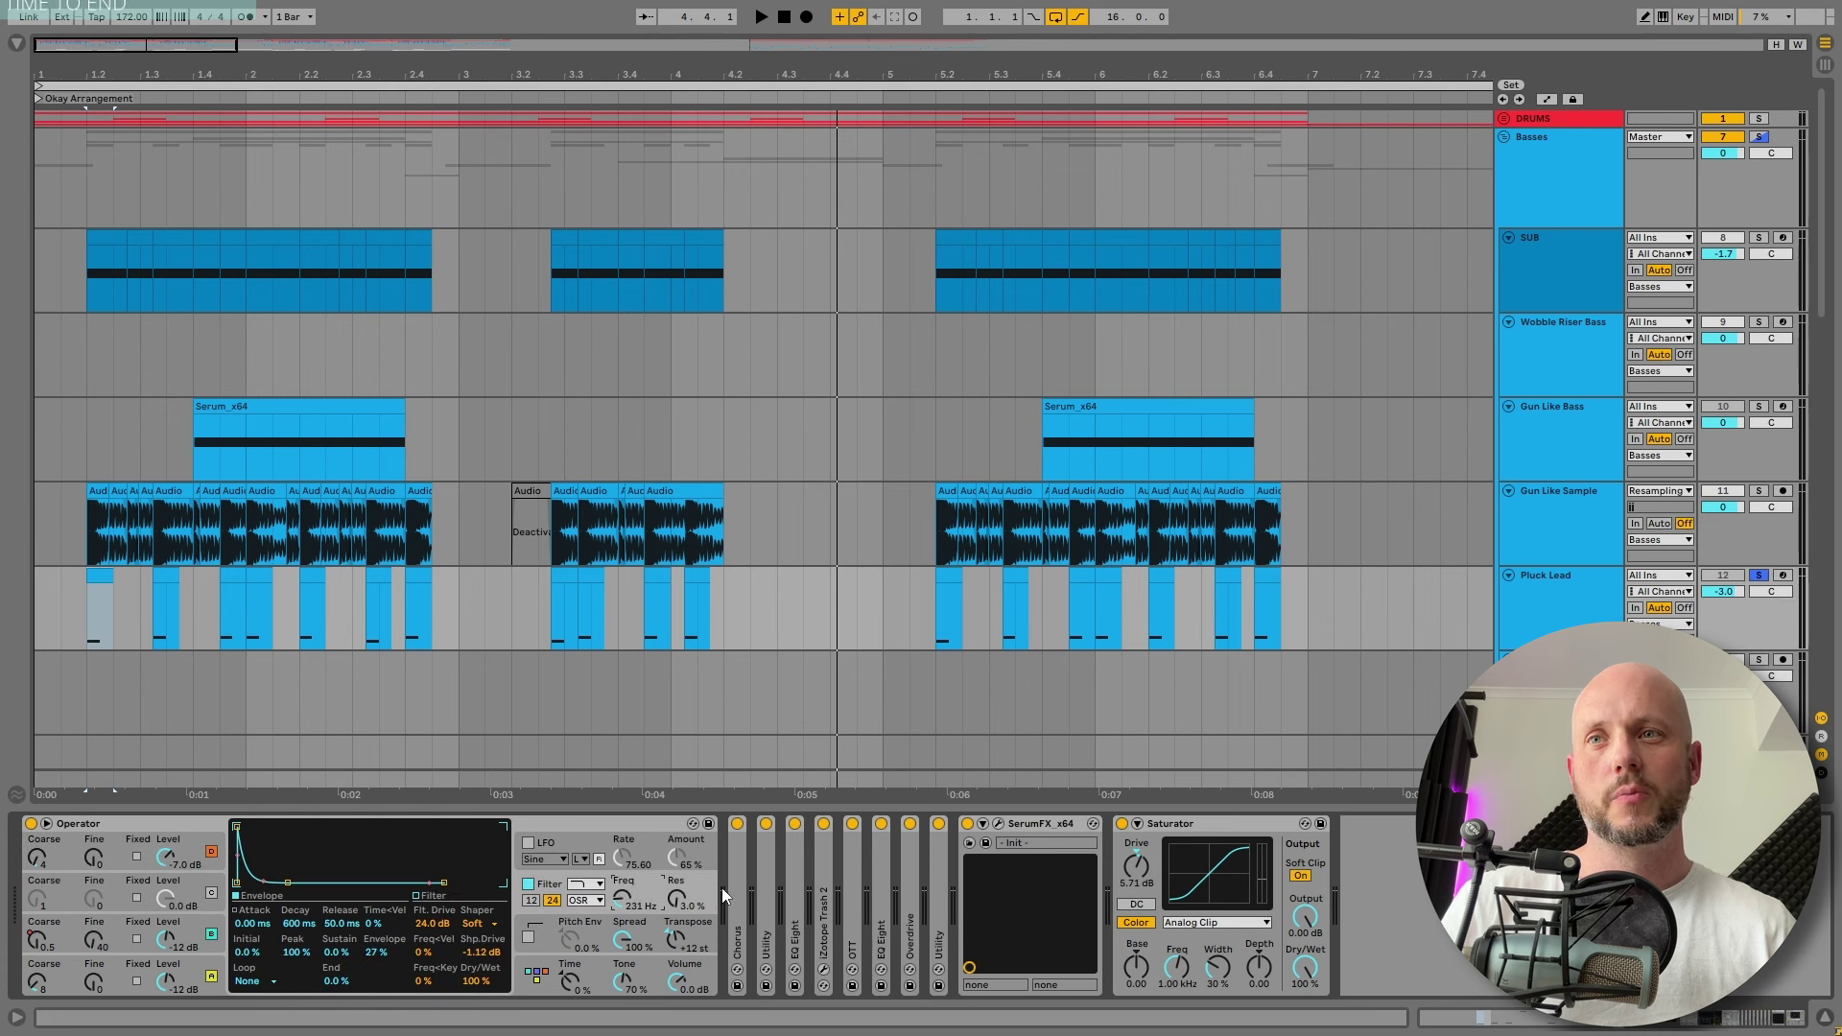
{"action": "double_click", "coordinate": [821, 878]}
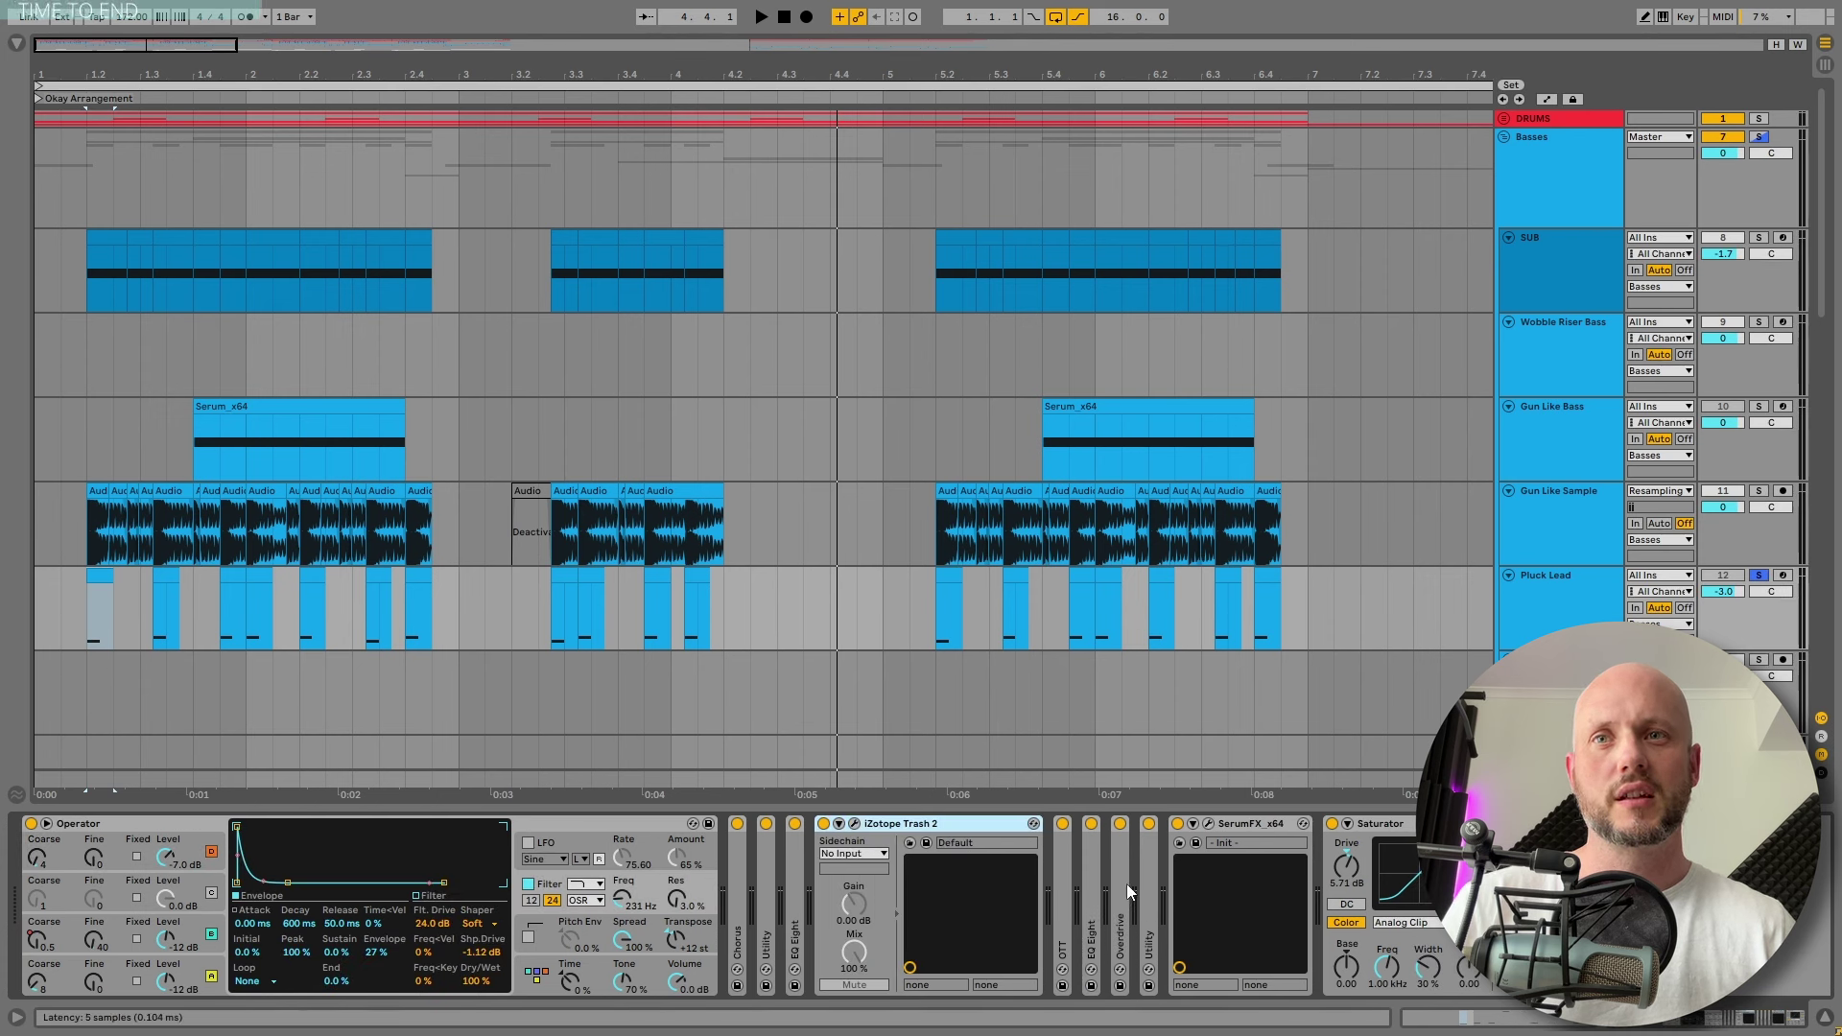
{"action": "double_click", "coordinate": [1093, 873]}
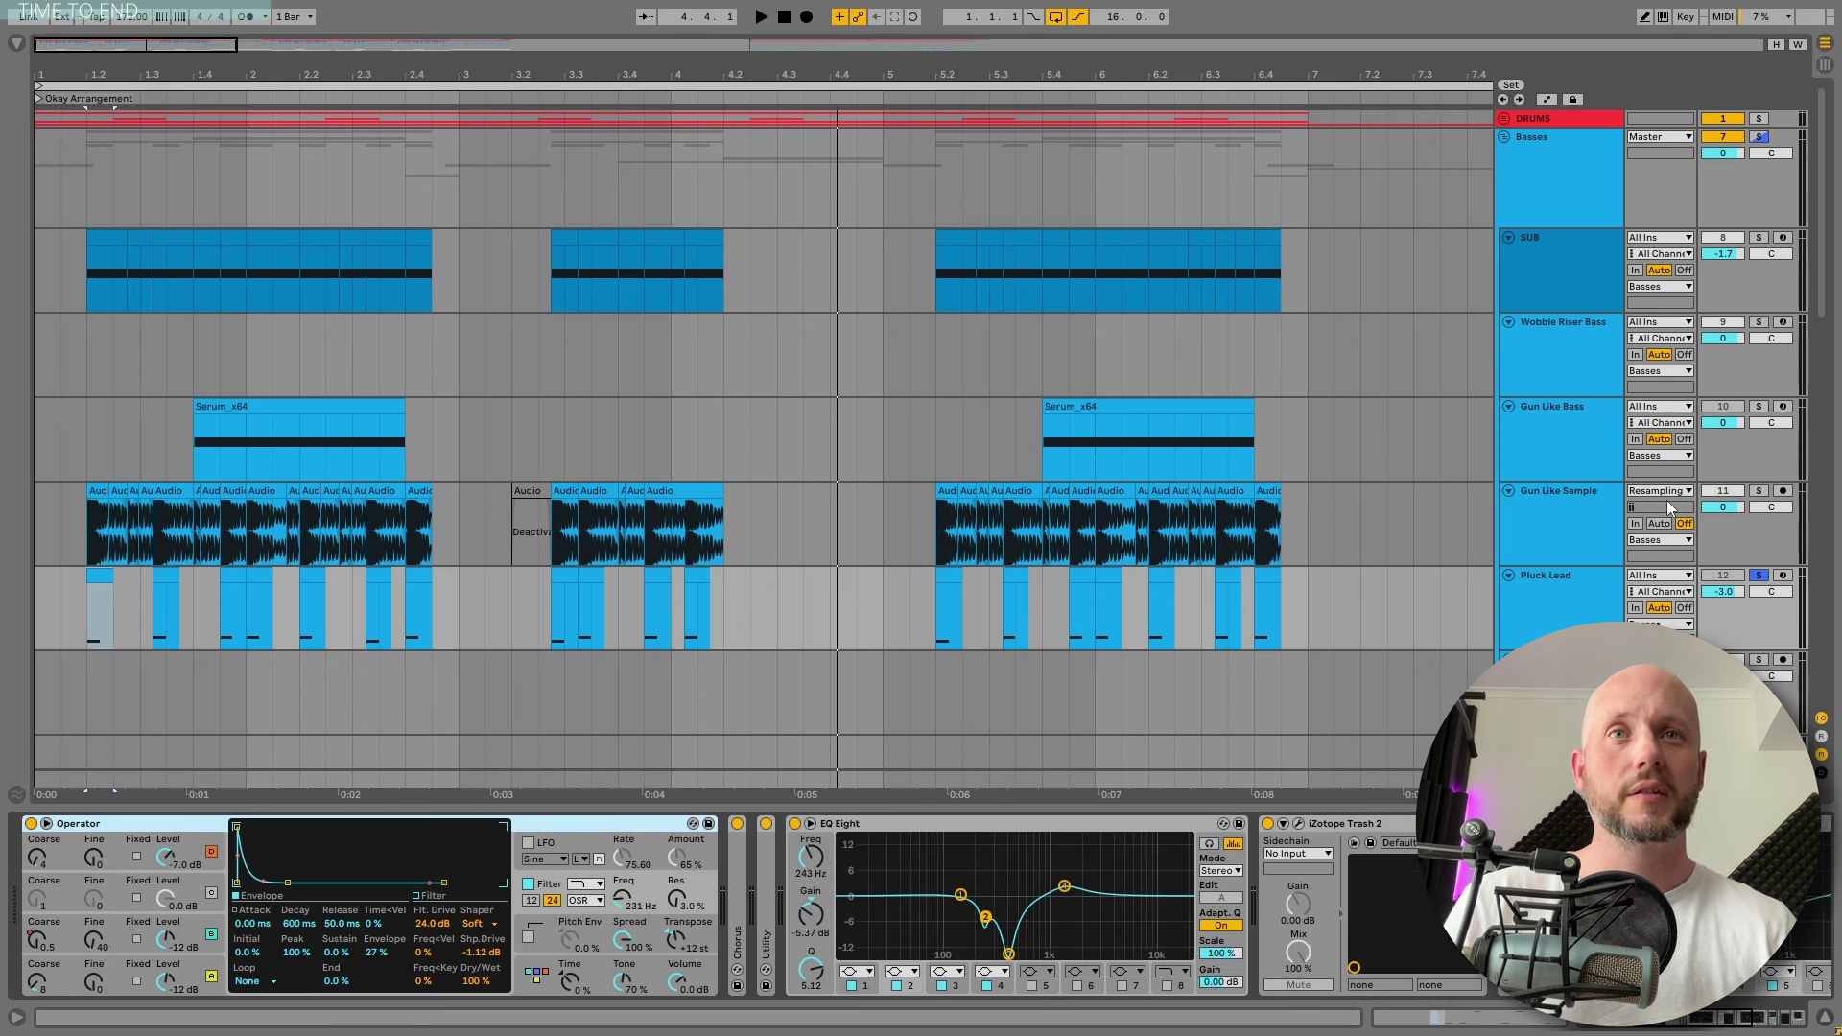
Add Gun Like Sample and SUB to the soloed Pluck Lead and play the three layers together
{"action": "left_click", "coordinate": [1758, 490]}
{"action": "key", "text": "space"}
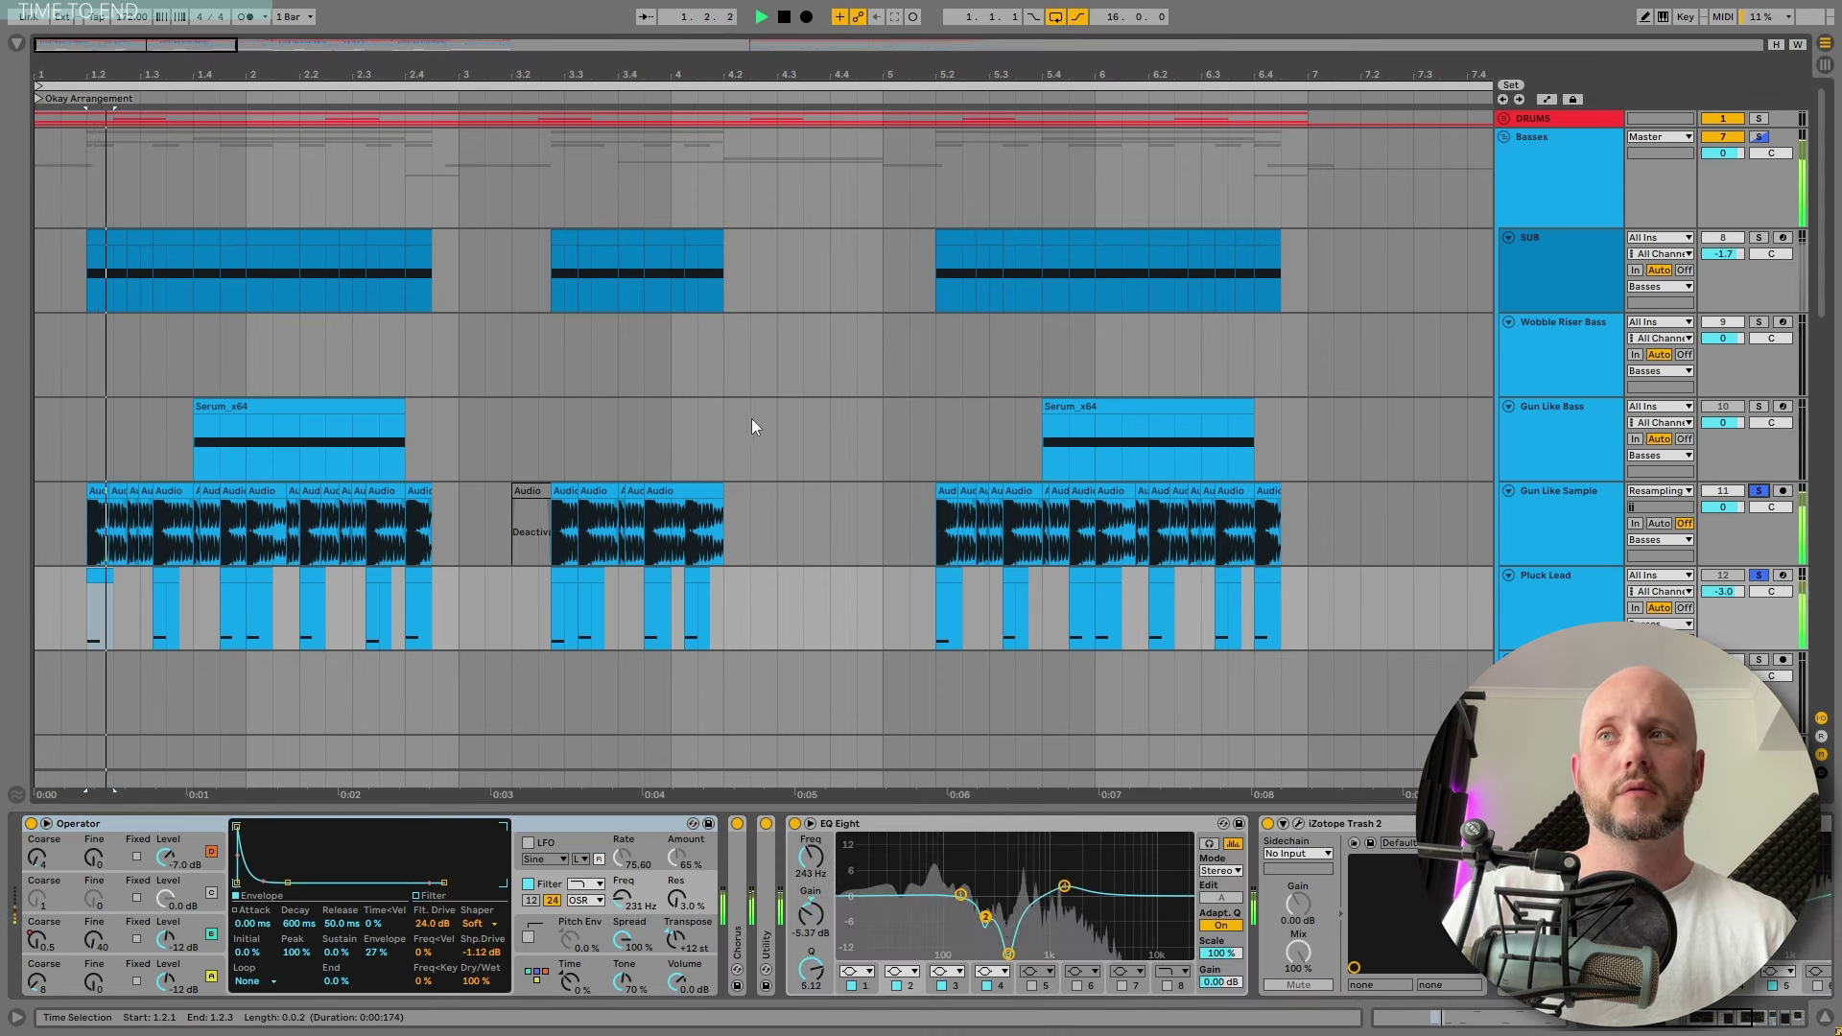
{"action": "left_click", "coordinate": [1551, 502]}
{"action": "left_click", "coordinate": [1758, 237]}
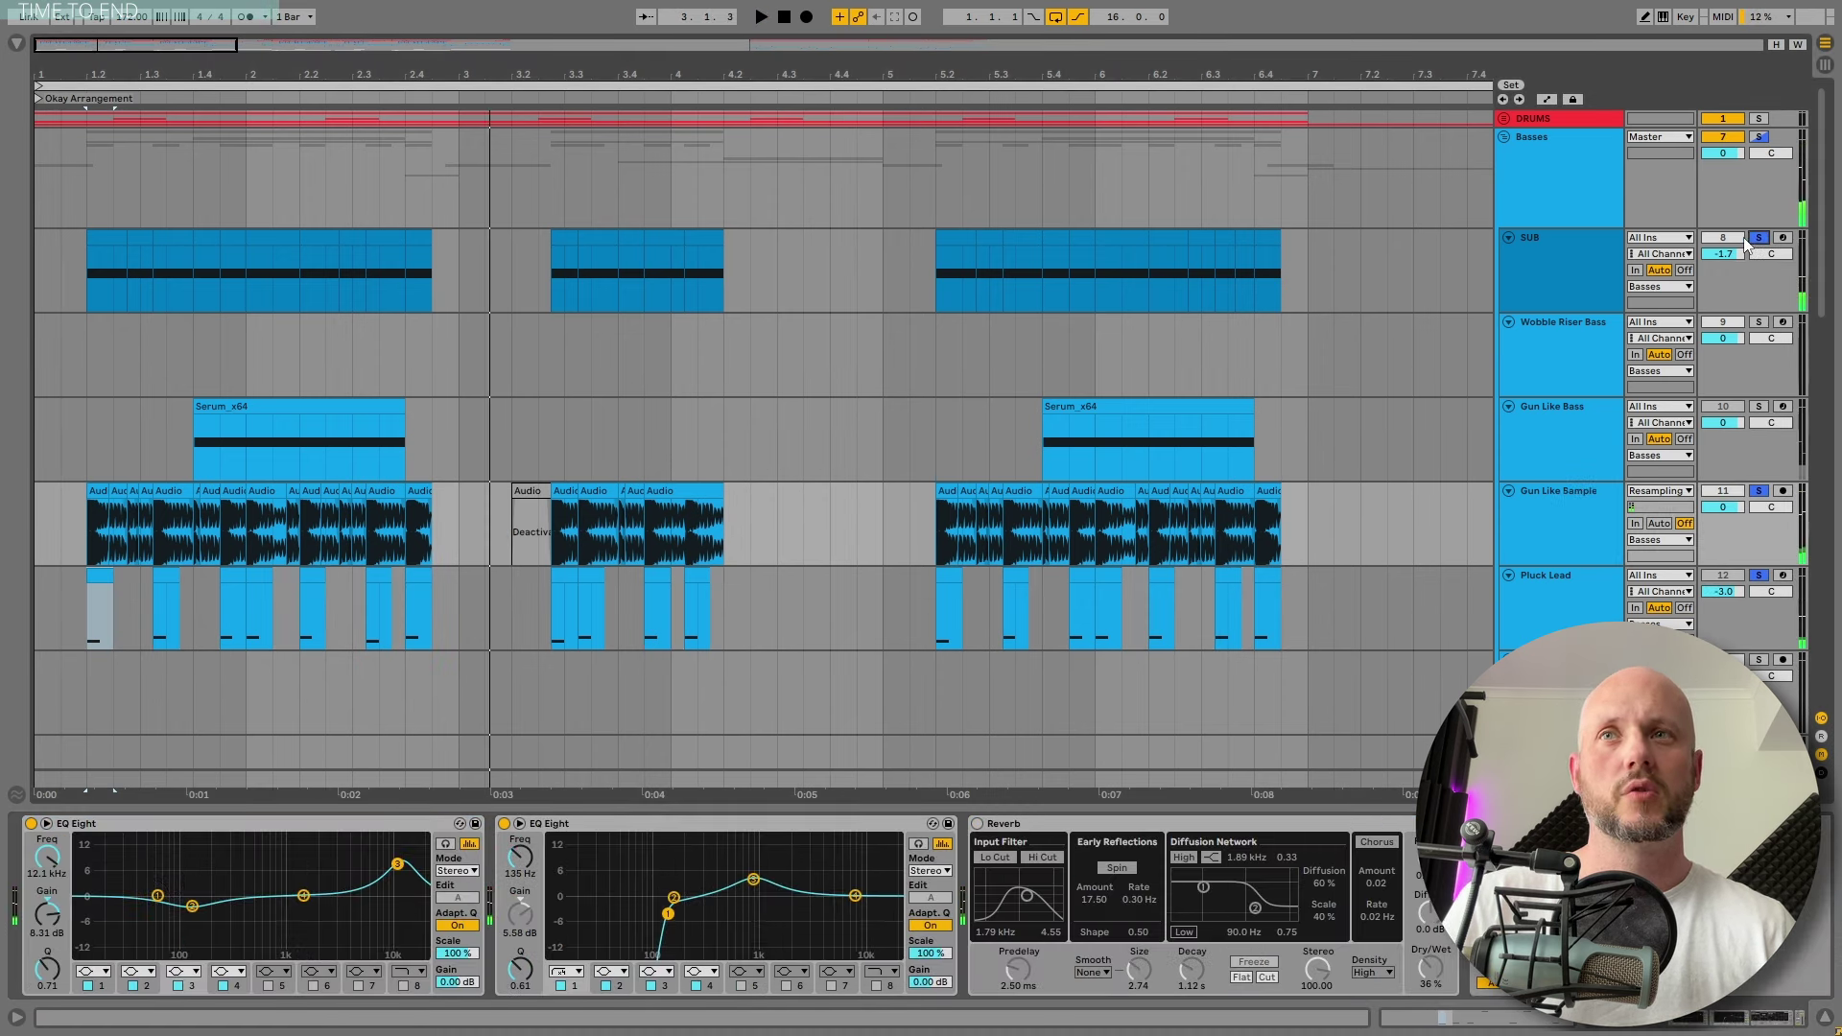
{"action": "left_click", "coordinate": [1546, 274]}
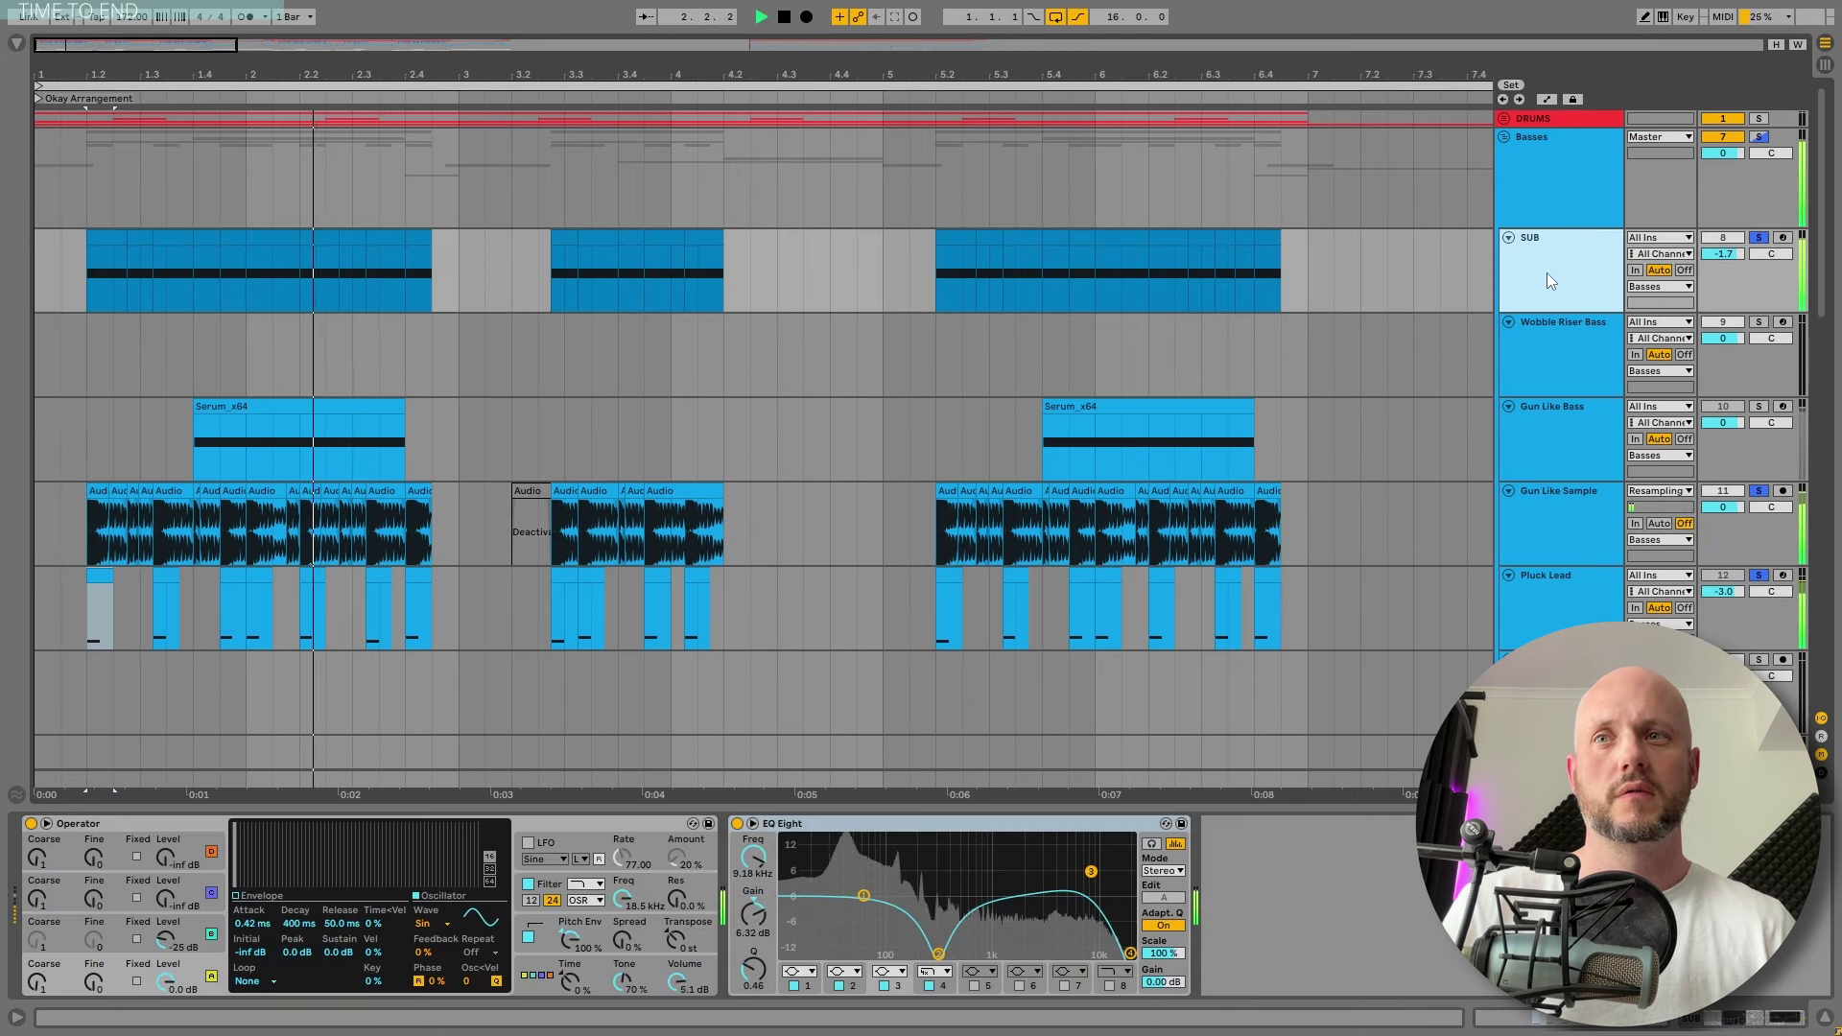
Fold the Basses group and play the first clip of the soloed Start 01 track in the Horrible Arrangement
{"action": "left_click_drag", "start_coordinate": [464, 75], "coordinate": [465, 69]}
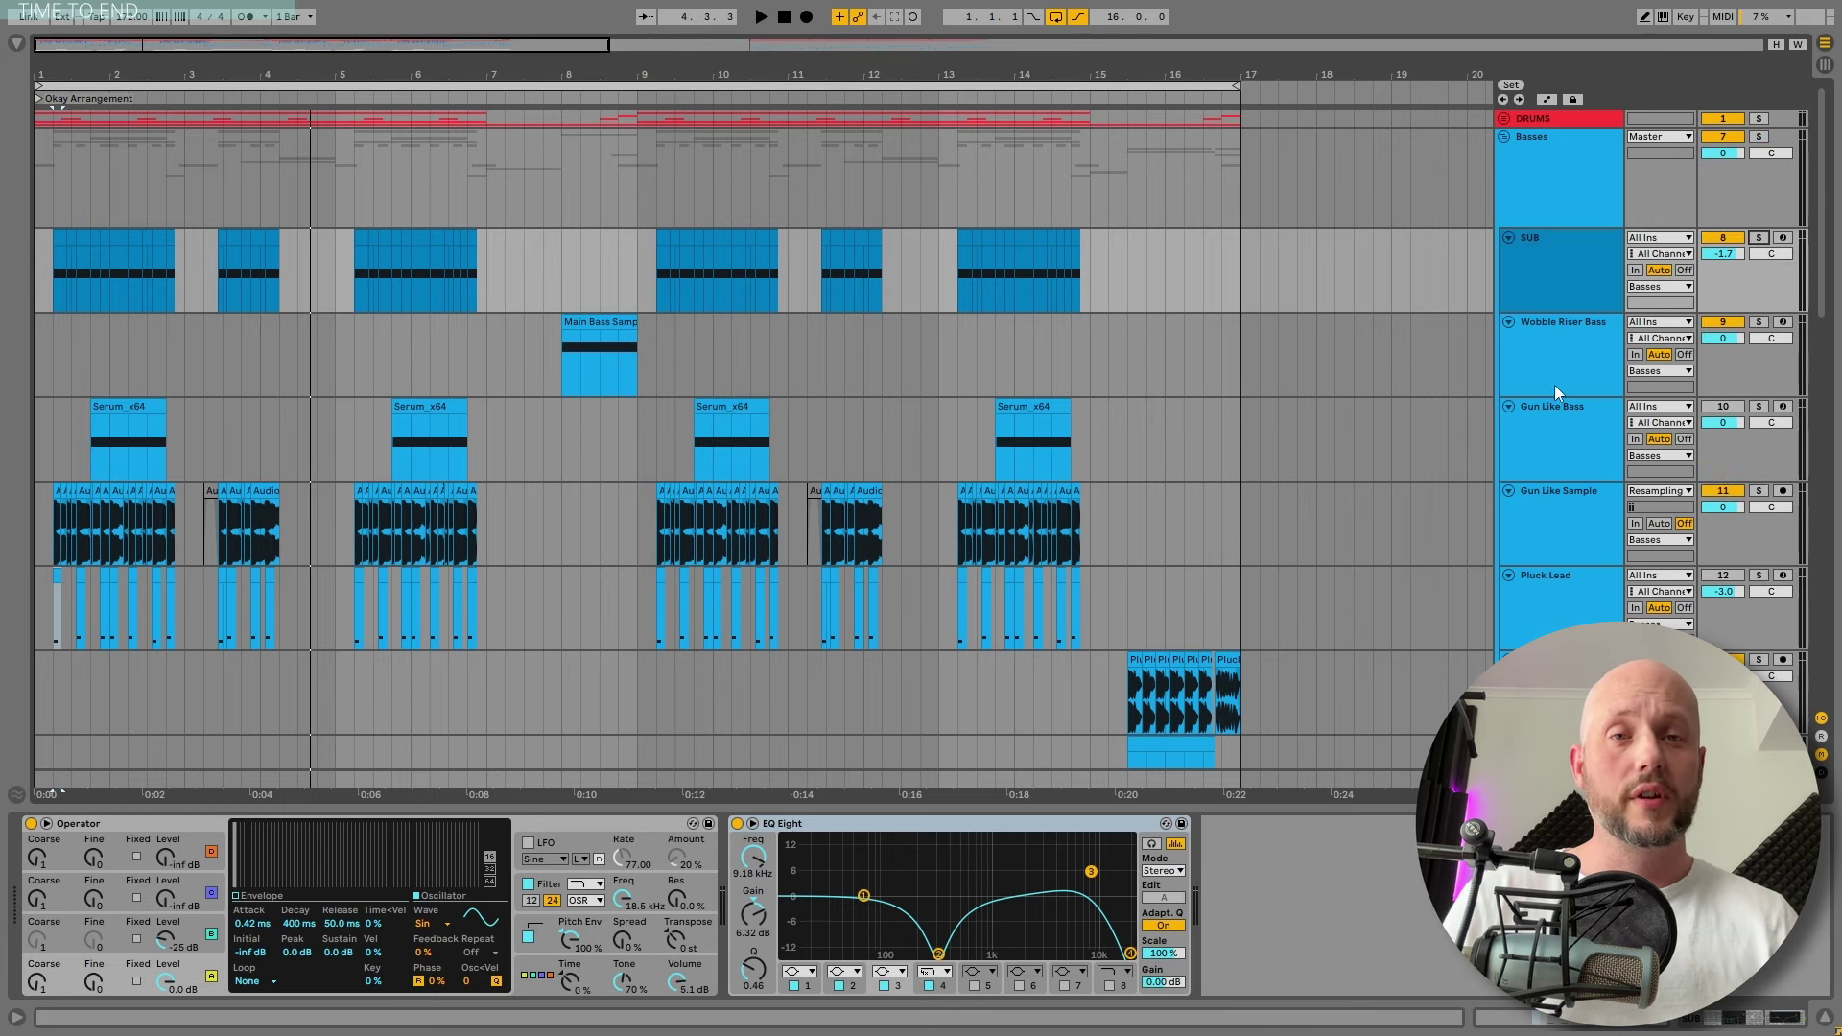
{"action": "scroll", "coordinate": [1554, 384], "scroll_direction": "down", "scroll_amount": 3}
{"action": "scroll", "coordinate": [1548, 406], "scroll_direction": "up", "scroll_amount": 3}
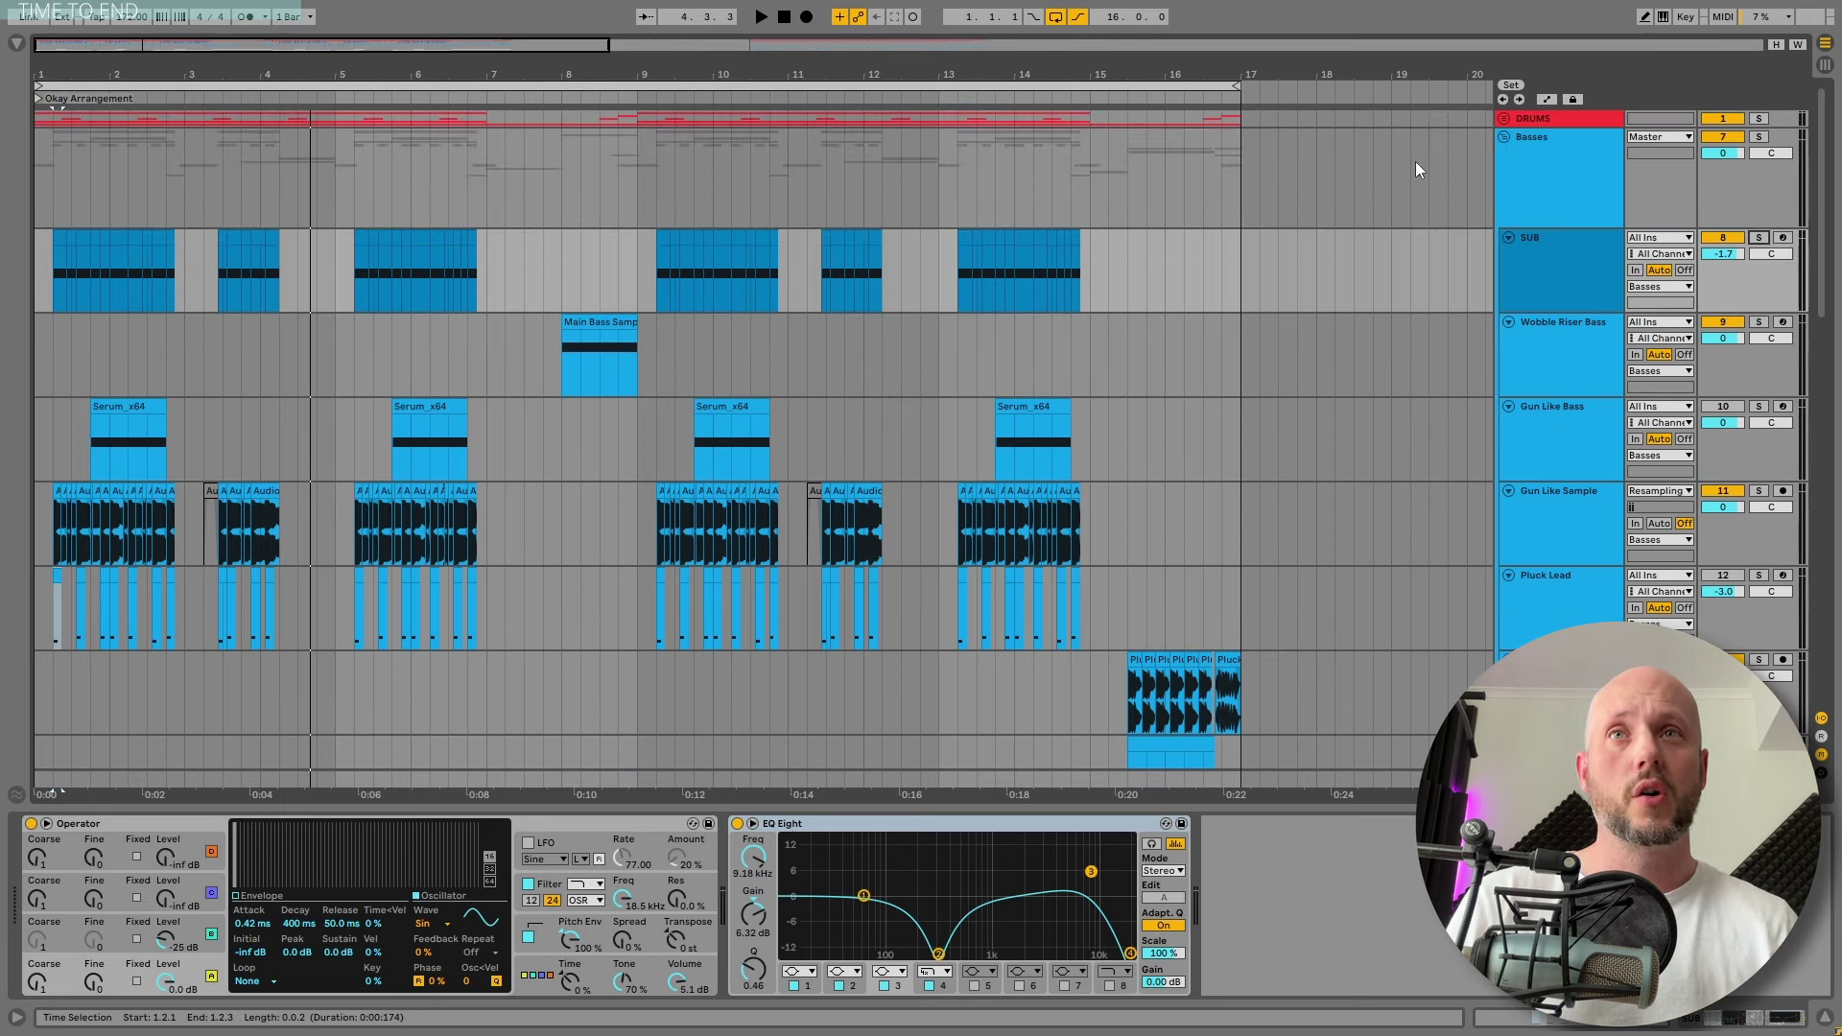
{"action": "left_click_drag", "start_coordinate": [1381, 75], "coordinate": [1343, 10]}
{"action": "left_click", "coordinate": [636, 122]}
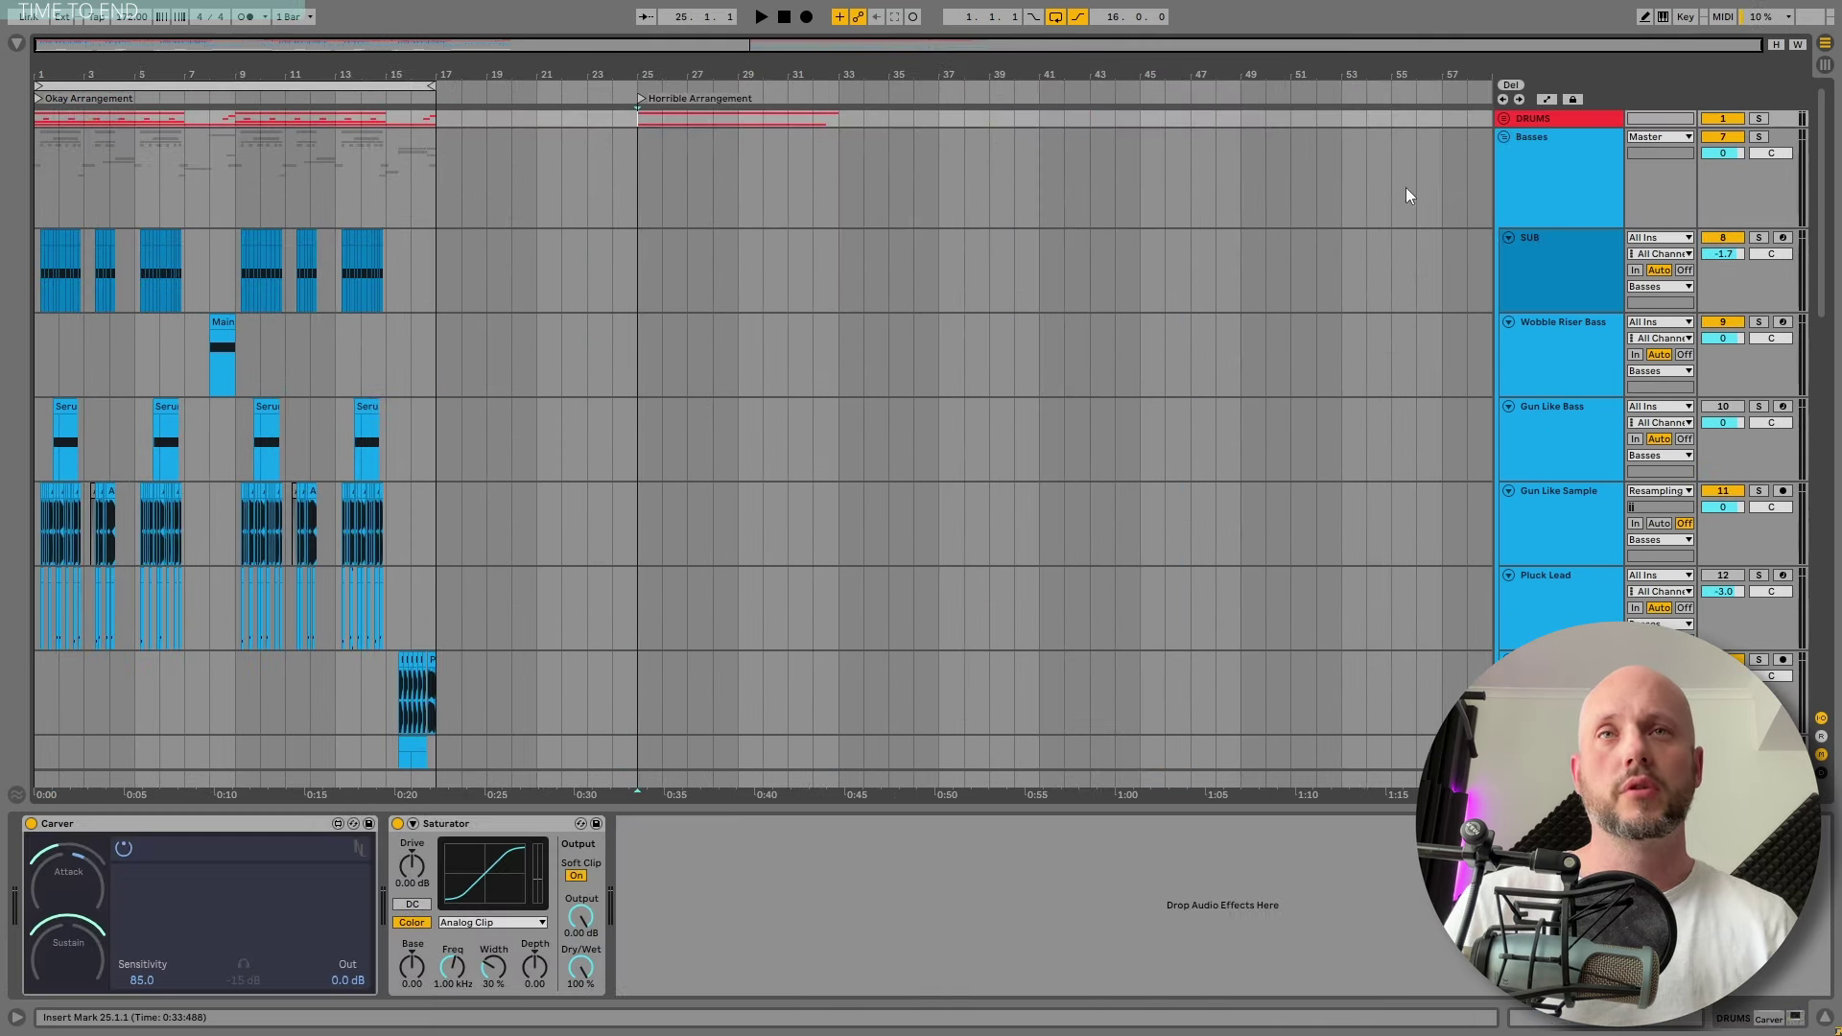
{"action": "left_click", "coordinate": [1503, 137]}
{"action": "key", "text": "plus"}
{"action": "key", "text": "plus"}
{"action": "key", "text": "plus"}
{"action": "key", "text": "space"}
{"action": "left_click", "coordinate": [1761, 374]}
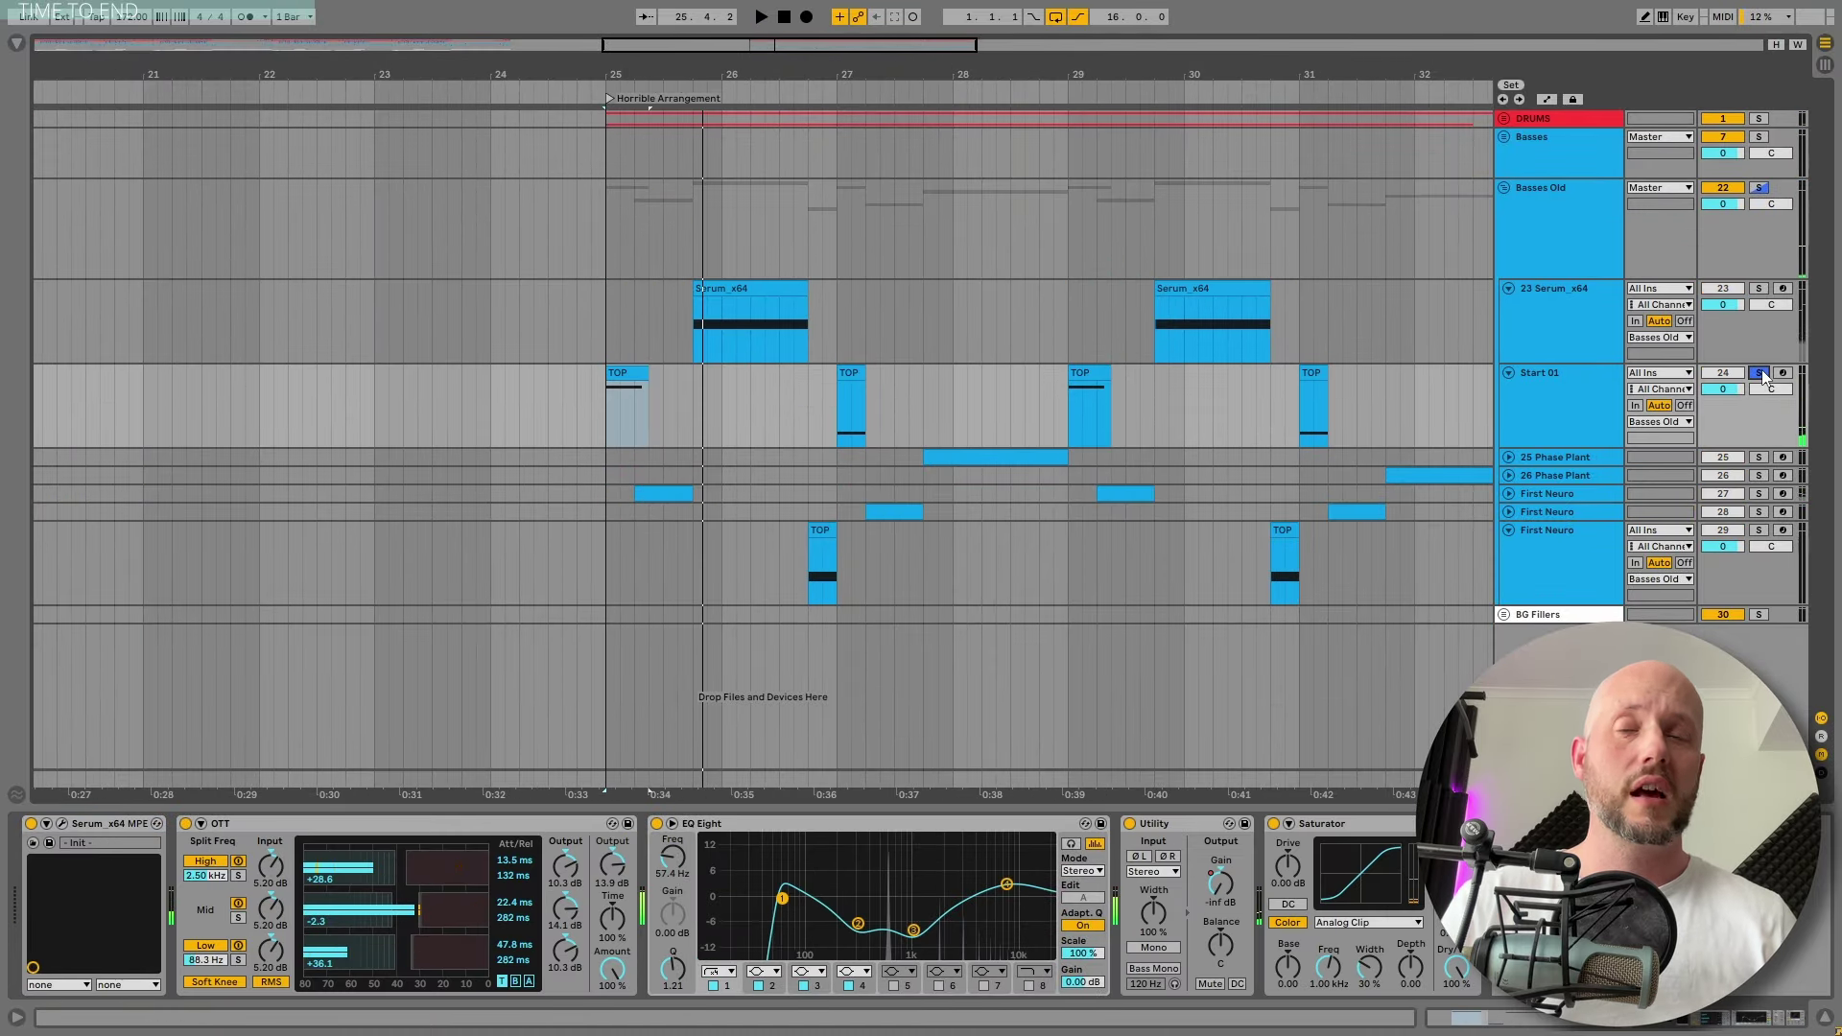
{"action": "double_click", "coordinate": [693, 45]}
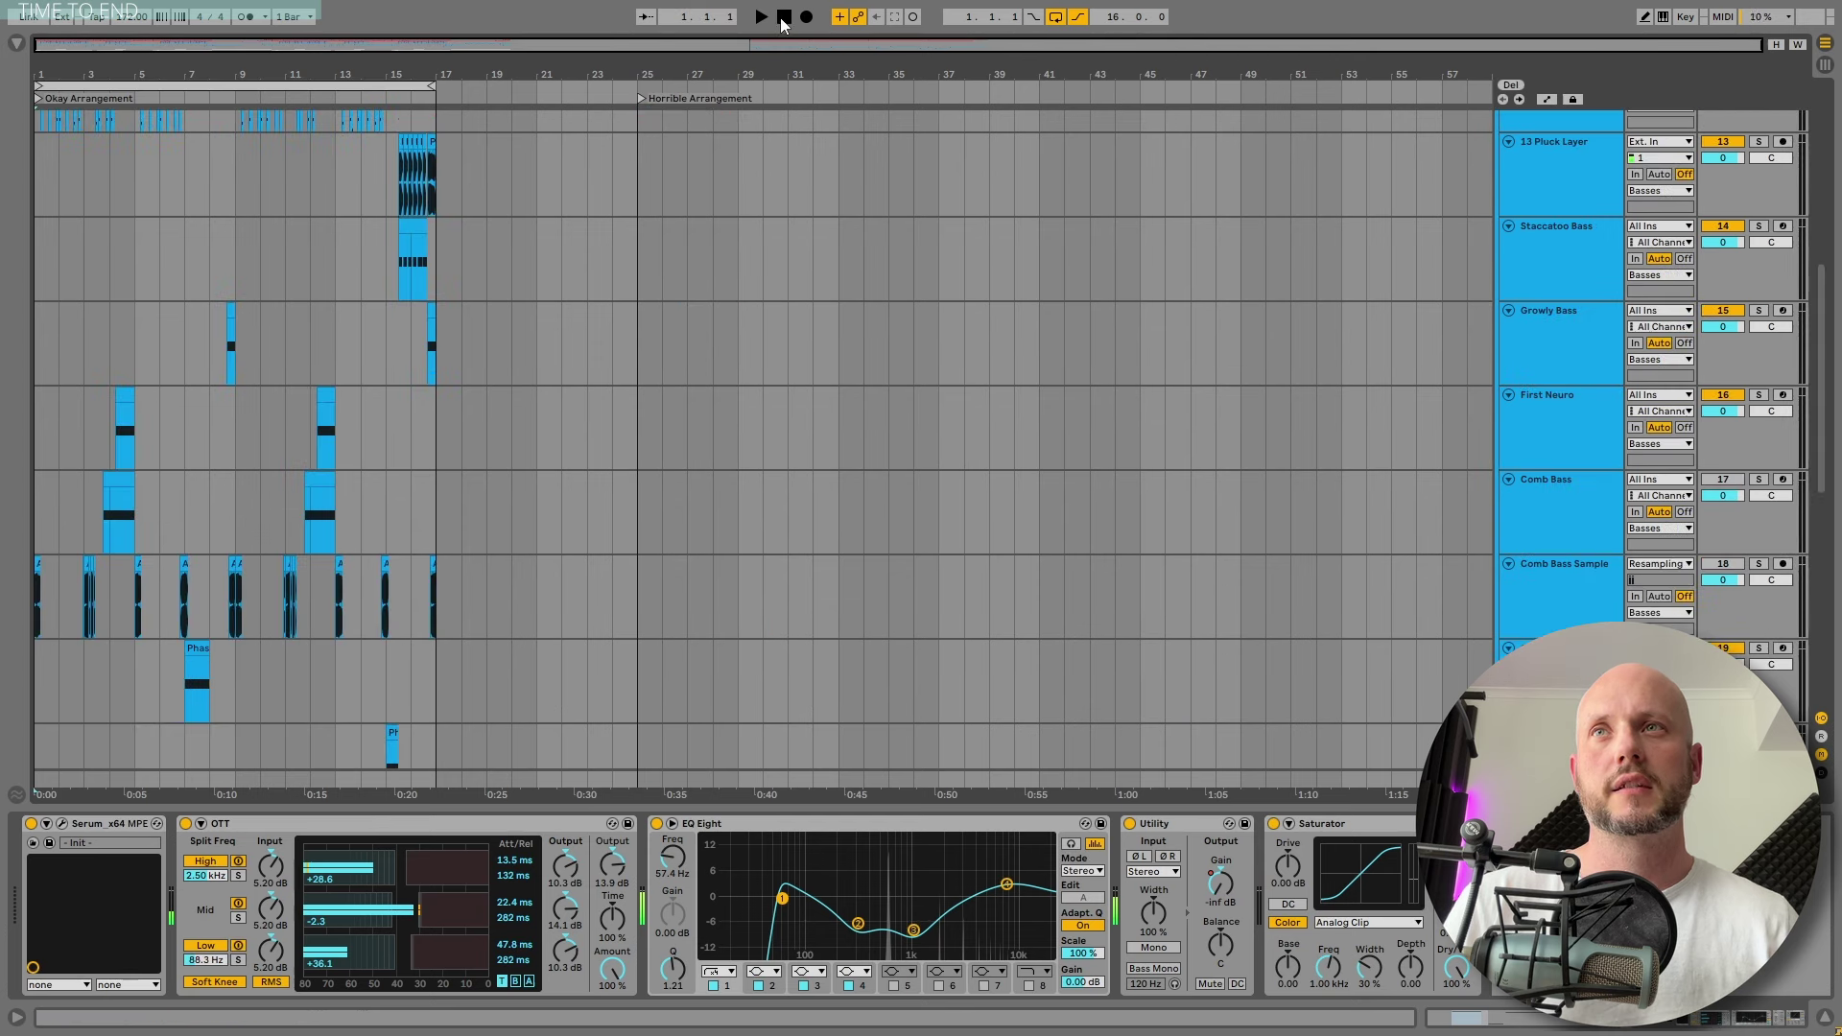
Play the opening of the Okay Arrangement and clear the clip copied to bar 1 of the Start 01 track
{"action": "key", "text": "space"}
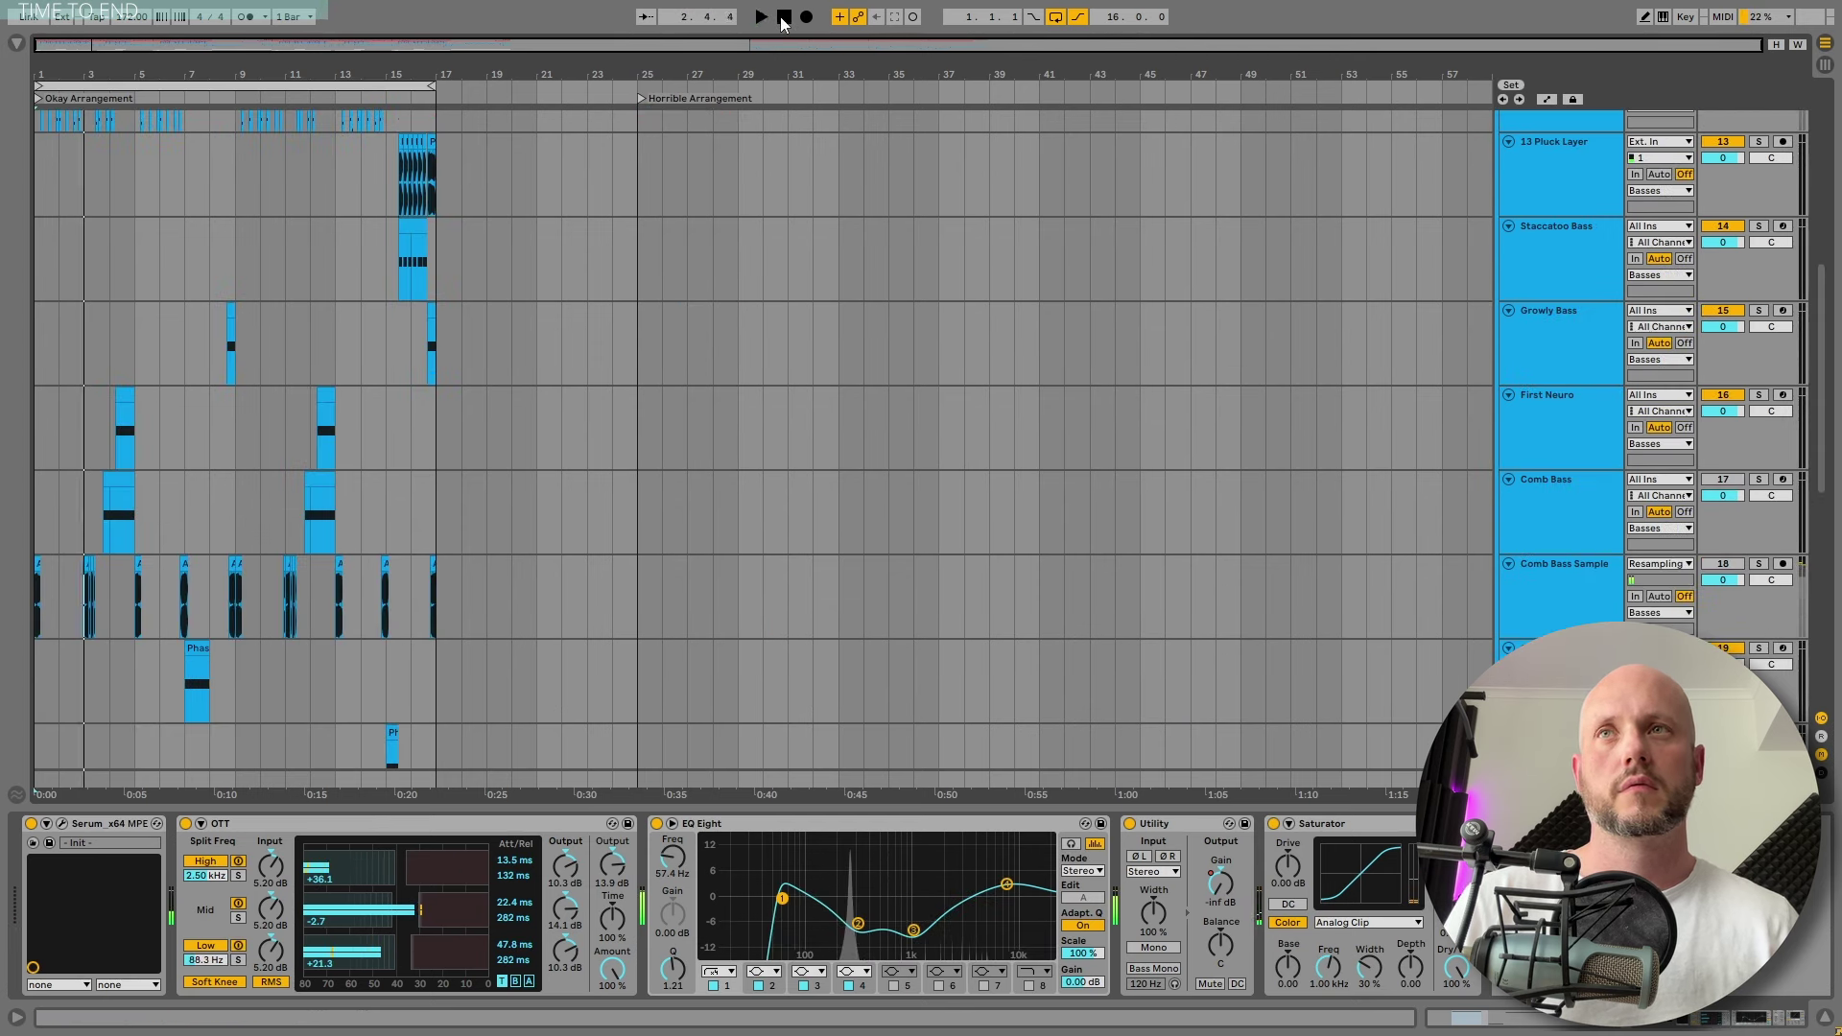
{"action": "left_click", "coordinate": [782, 20]}
{"action": "key", "text": "space"}
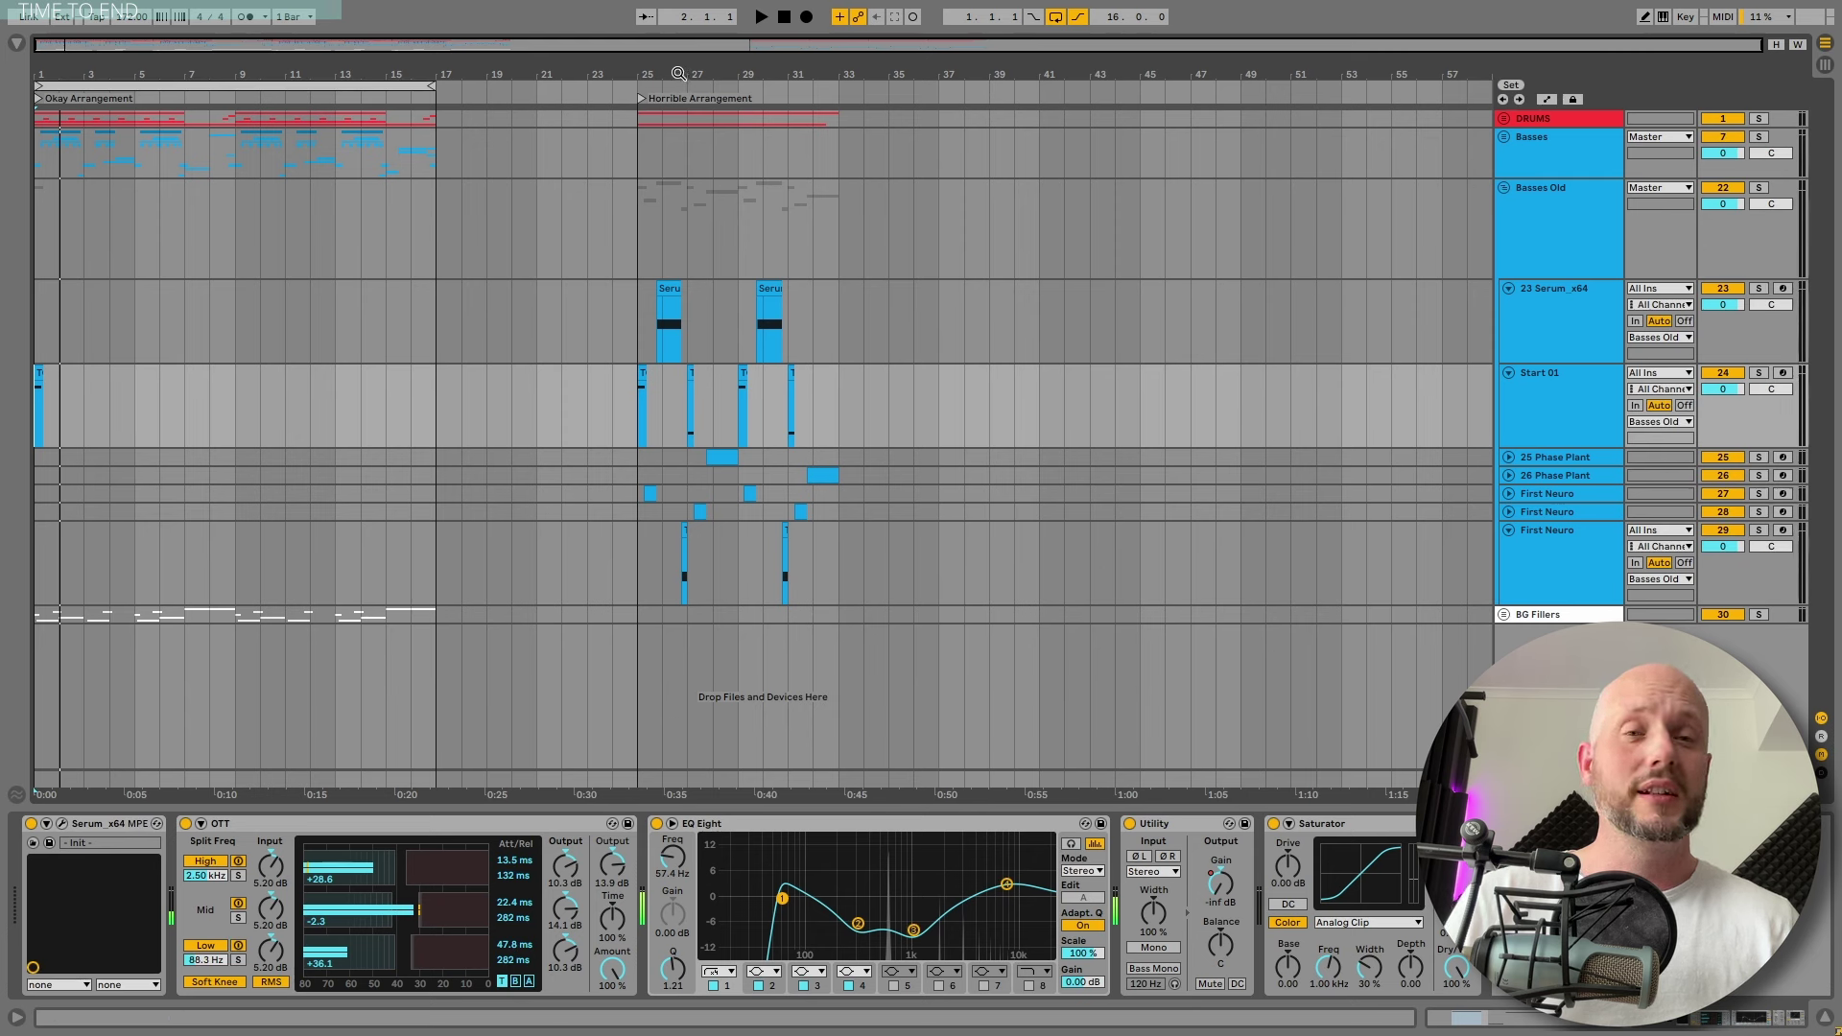
{"action": "left_click_drag", "start_coordinate": [95, 401], "coordinate": [2, 414]}
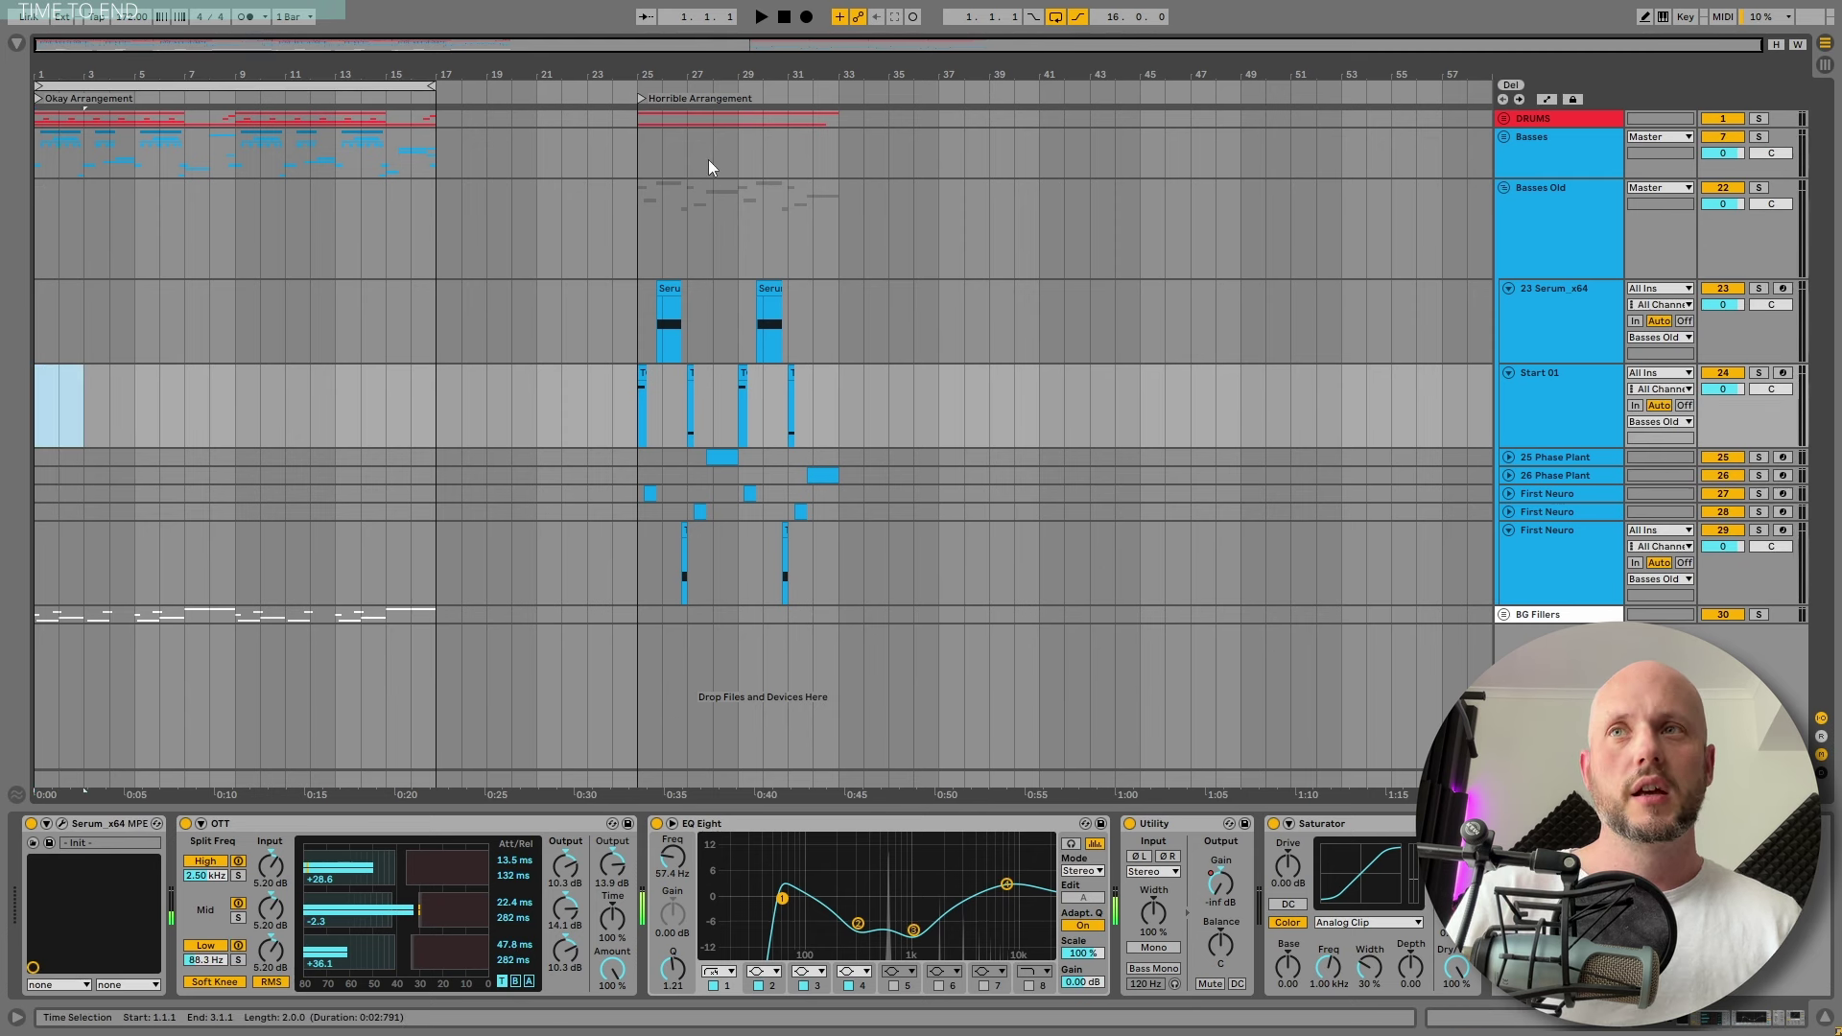
Unfold the 25 Phase Plant track in the Horrible Arrangement and play its clip soloed
{"action": "left_click_drag", "start_coordinate": [675, 73], "coordinate": [694, 338]}
{"action": "left_click", "coordinate": [881, 459]}
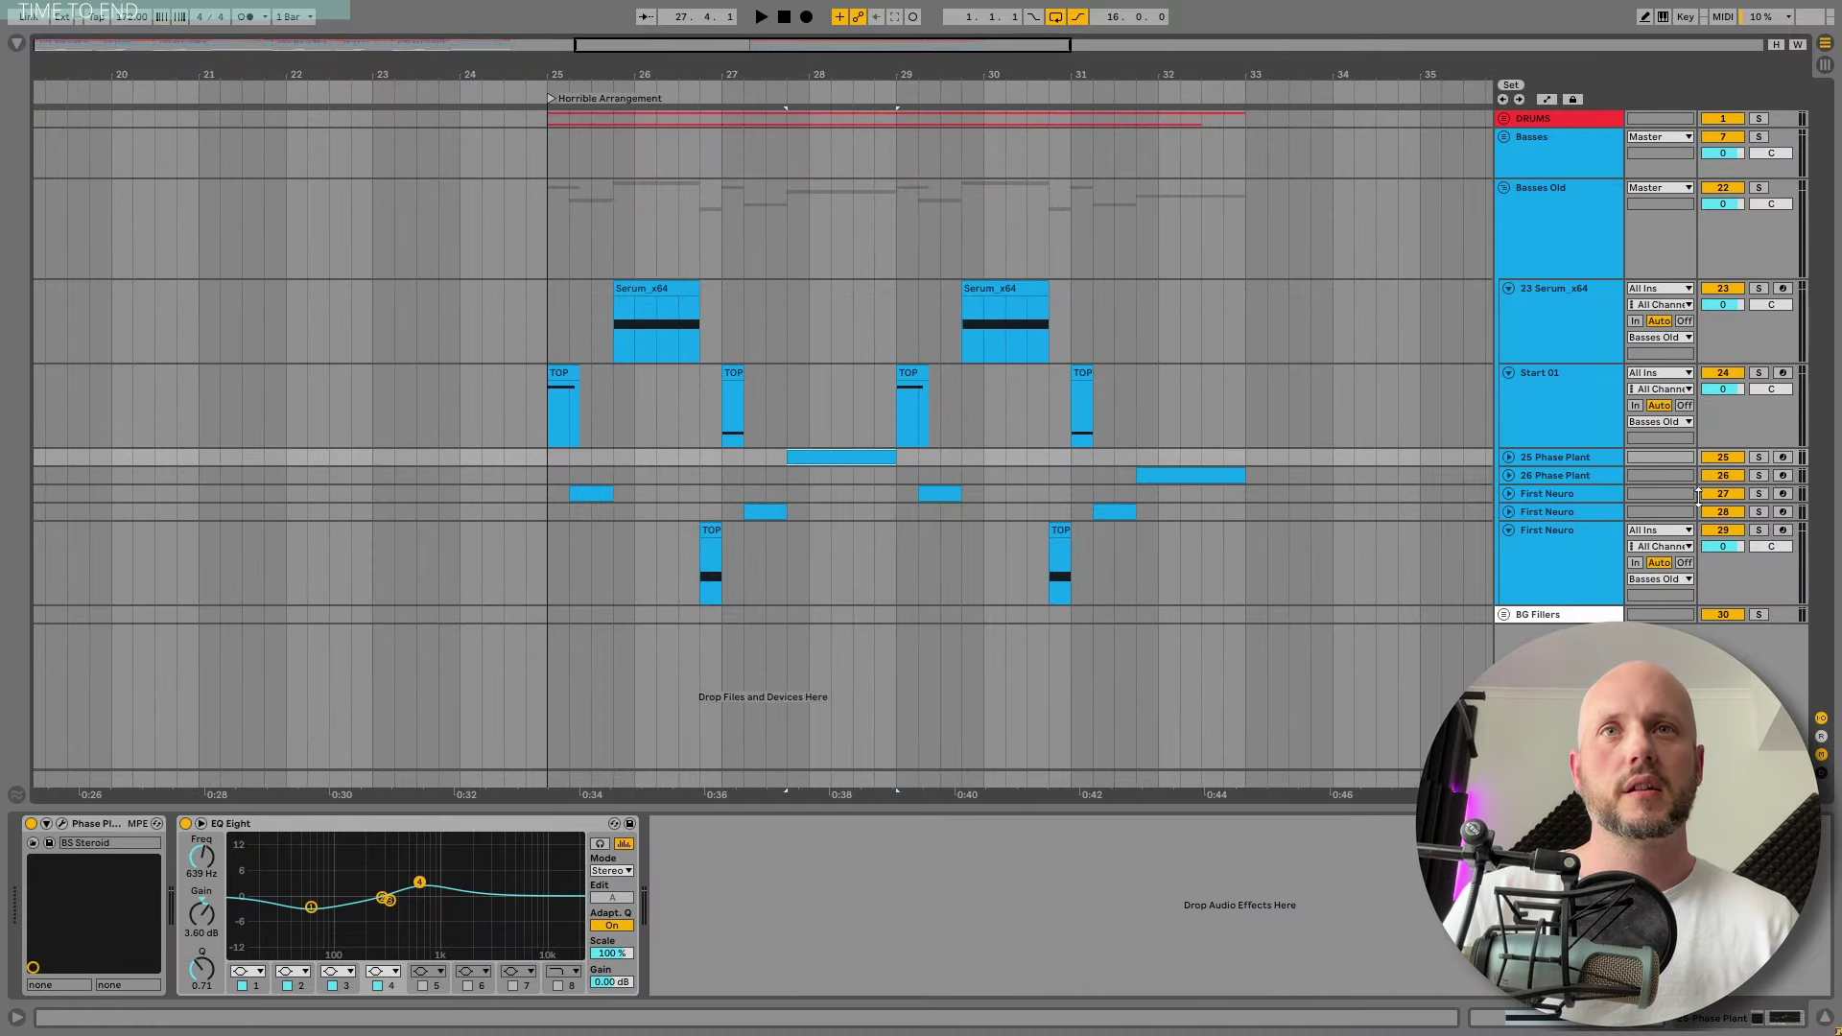
{"action": "left_click", "coordinate": [1508, 457]}
{"action": "key", "text": "space"}
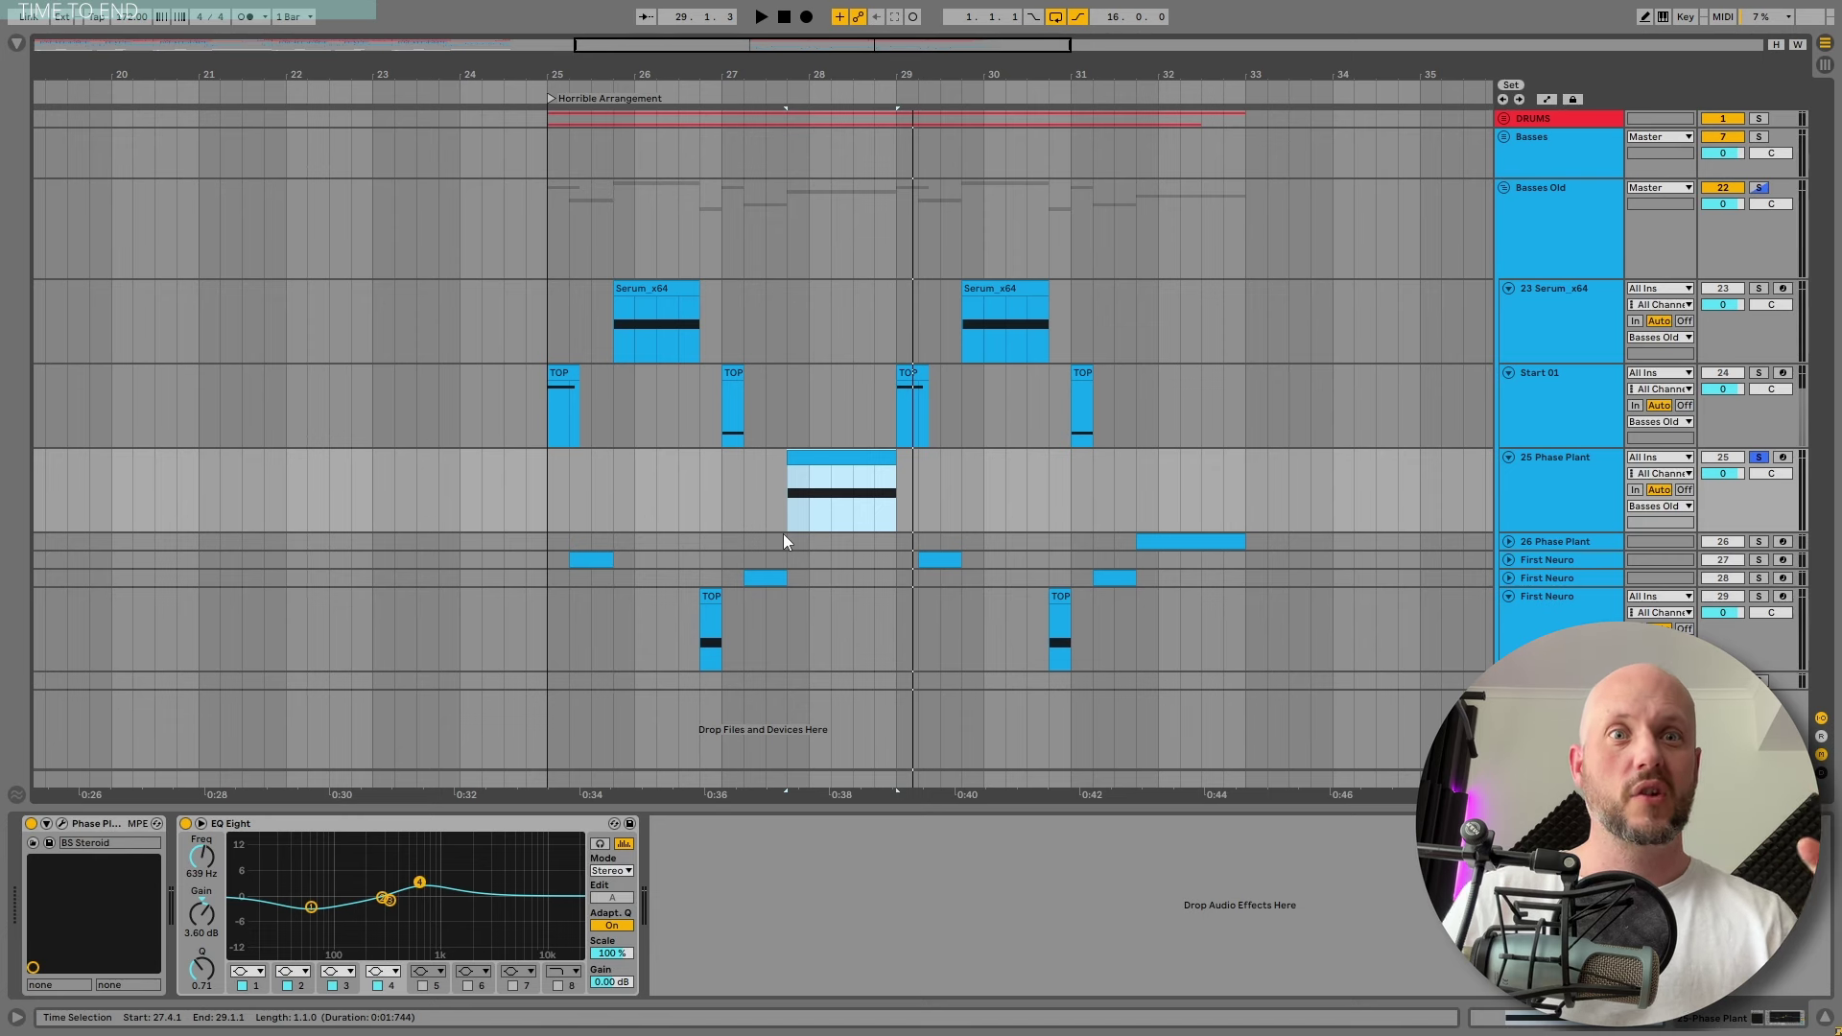
Examine the BS Steroid patch's oscillators, filters, distortion, envelope and wavetable generator in Phase Plant
{"action": "left_click", "coordinate": [62, 826]}
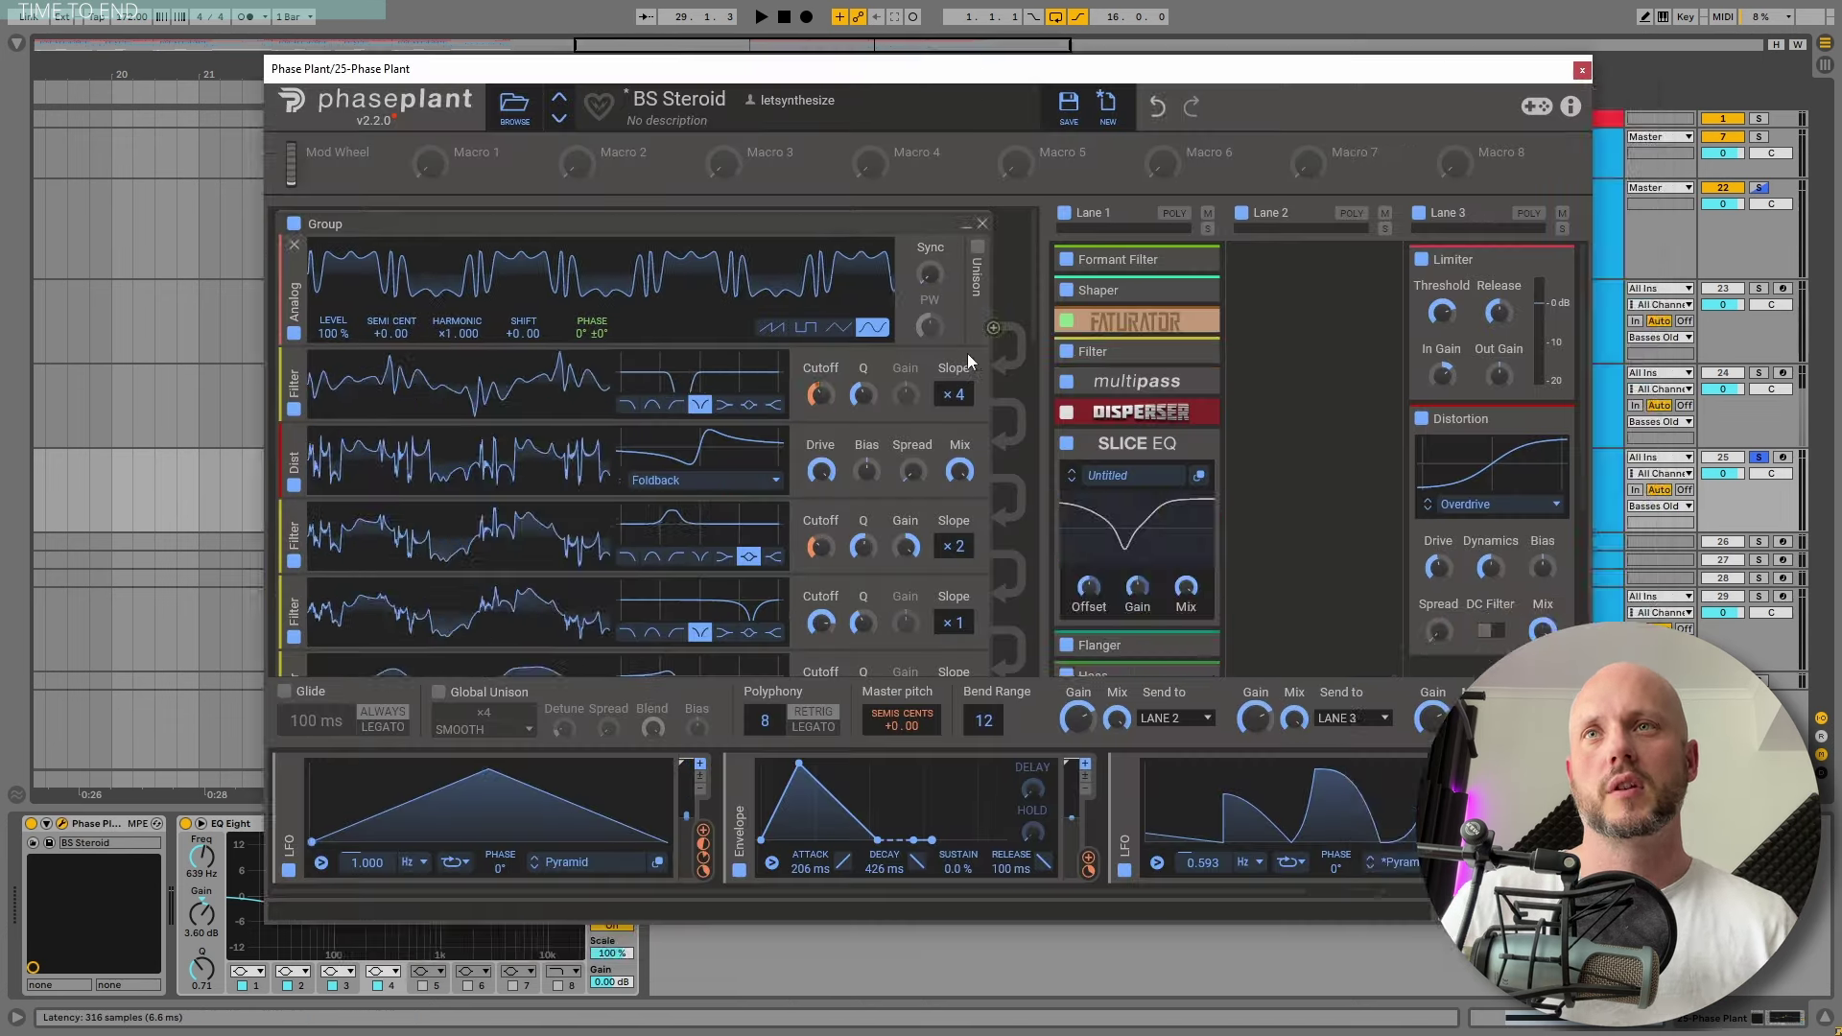
{"action": "scroll", "coordinate": [693, 305], "scroll_direction": "down", "scroll_amount": 2}
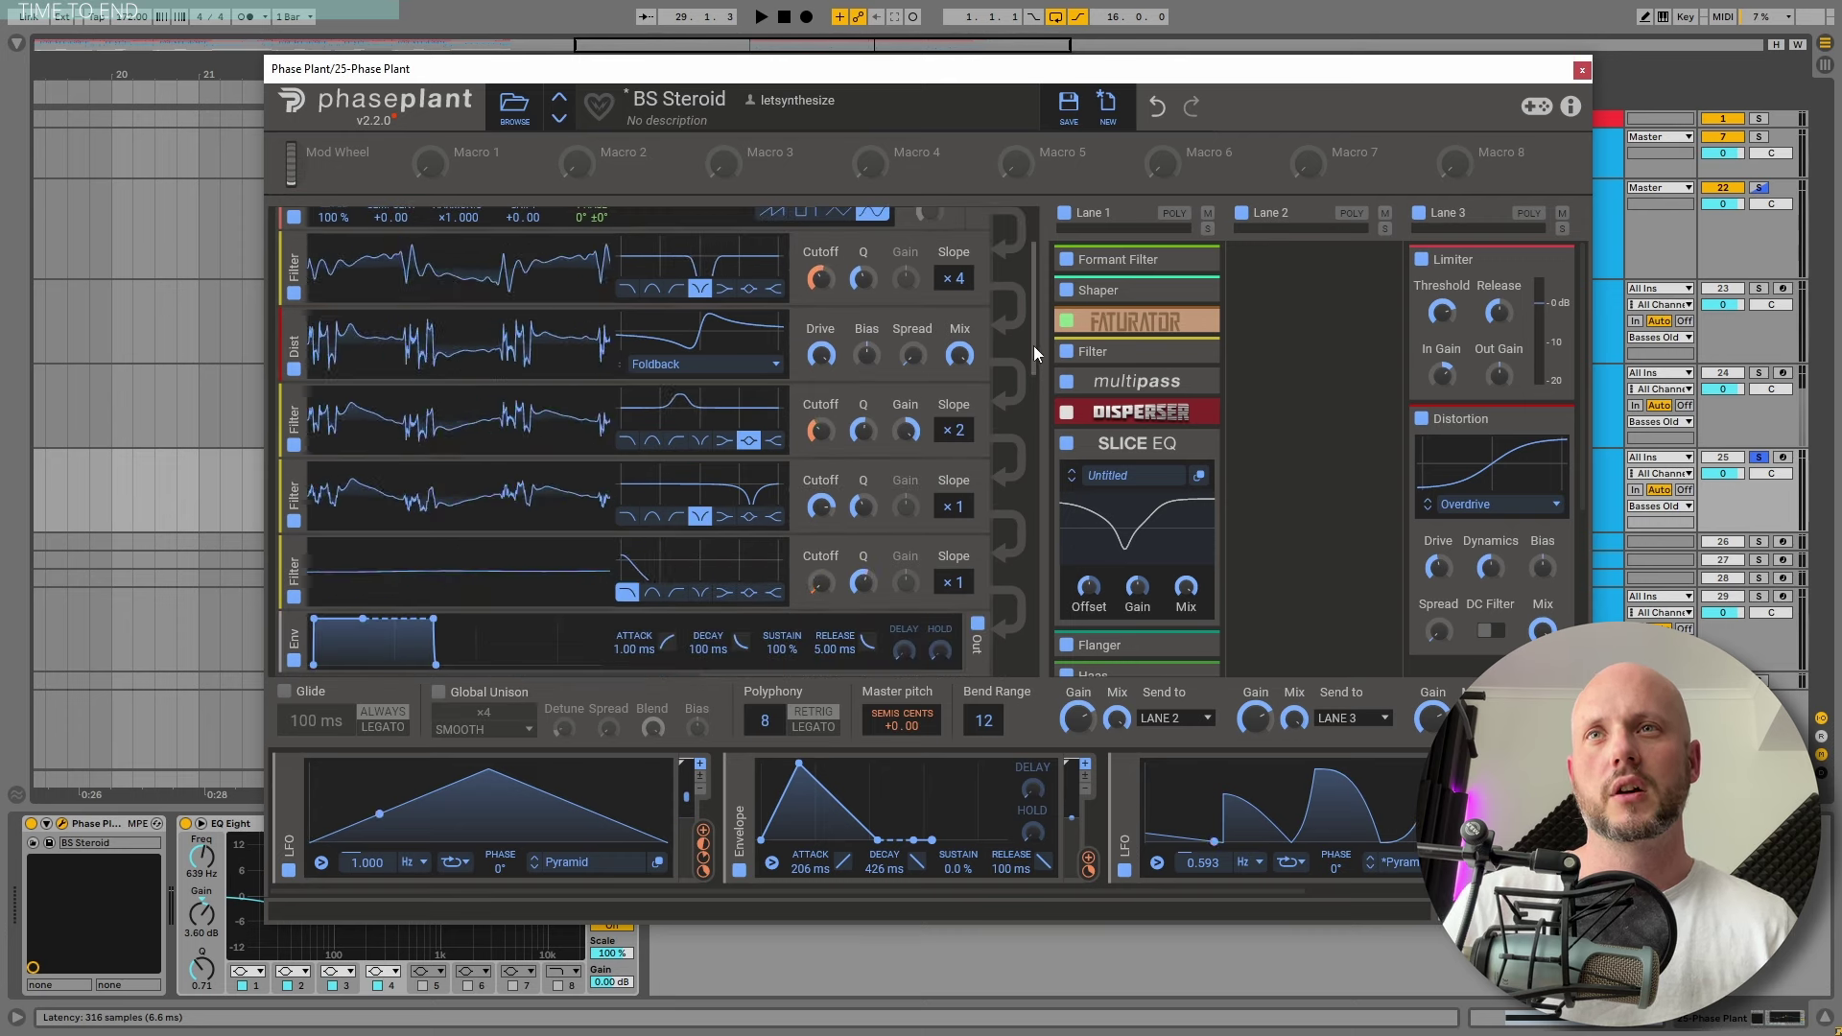
{"action": "scroll", "coordinate": [1034, 345], "scroll_direction": "down", "scroll_amount": 1}
{"action": "left_click_drag", "start_coordinate": [1034, 355], "coordinate": [1044, 428]}
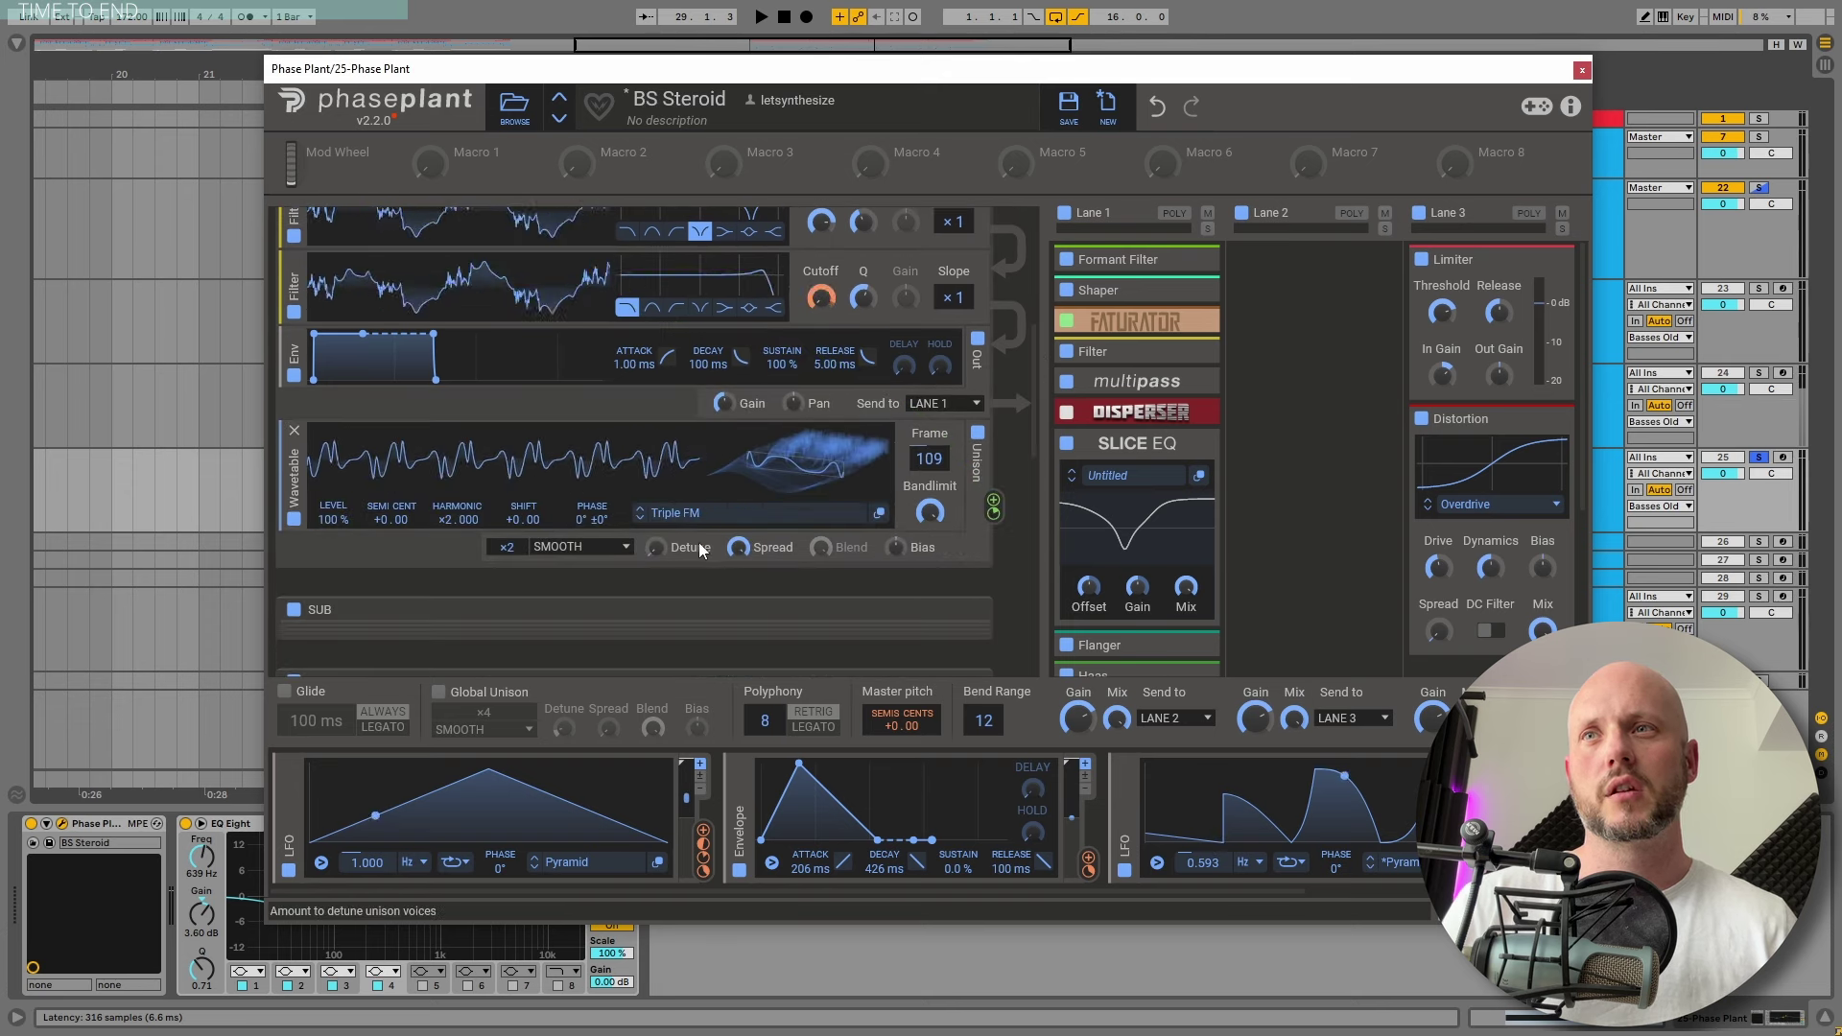
{"action": "left_click_drag", "start_coordinate": [1032, 428], "coordinate": [1017, 267]}
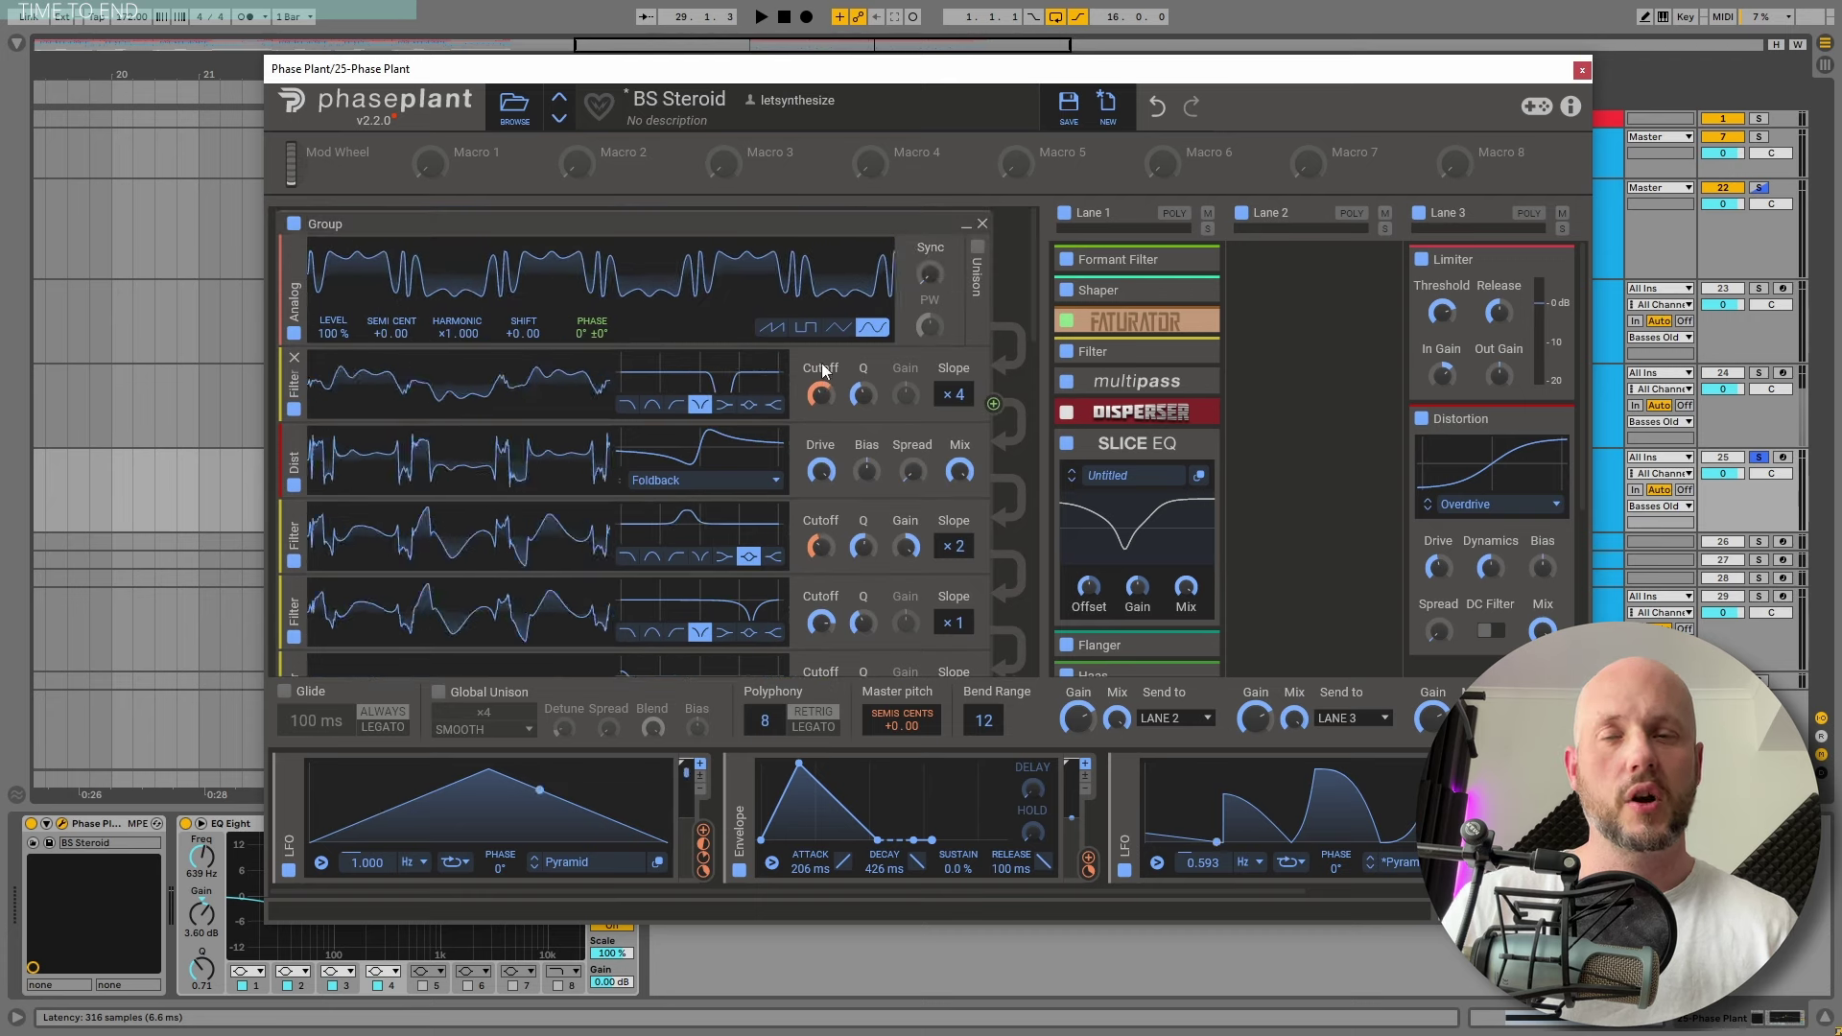
Compare the playing bass with the Lane 1 Filter below Faturator bypassed and enabled, and collapse that Filter again
{"action": "left_click", "coordinate": [1089, 351]}
{"action": "left_click", "coordinate": [1066, 352]}
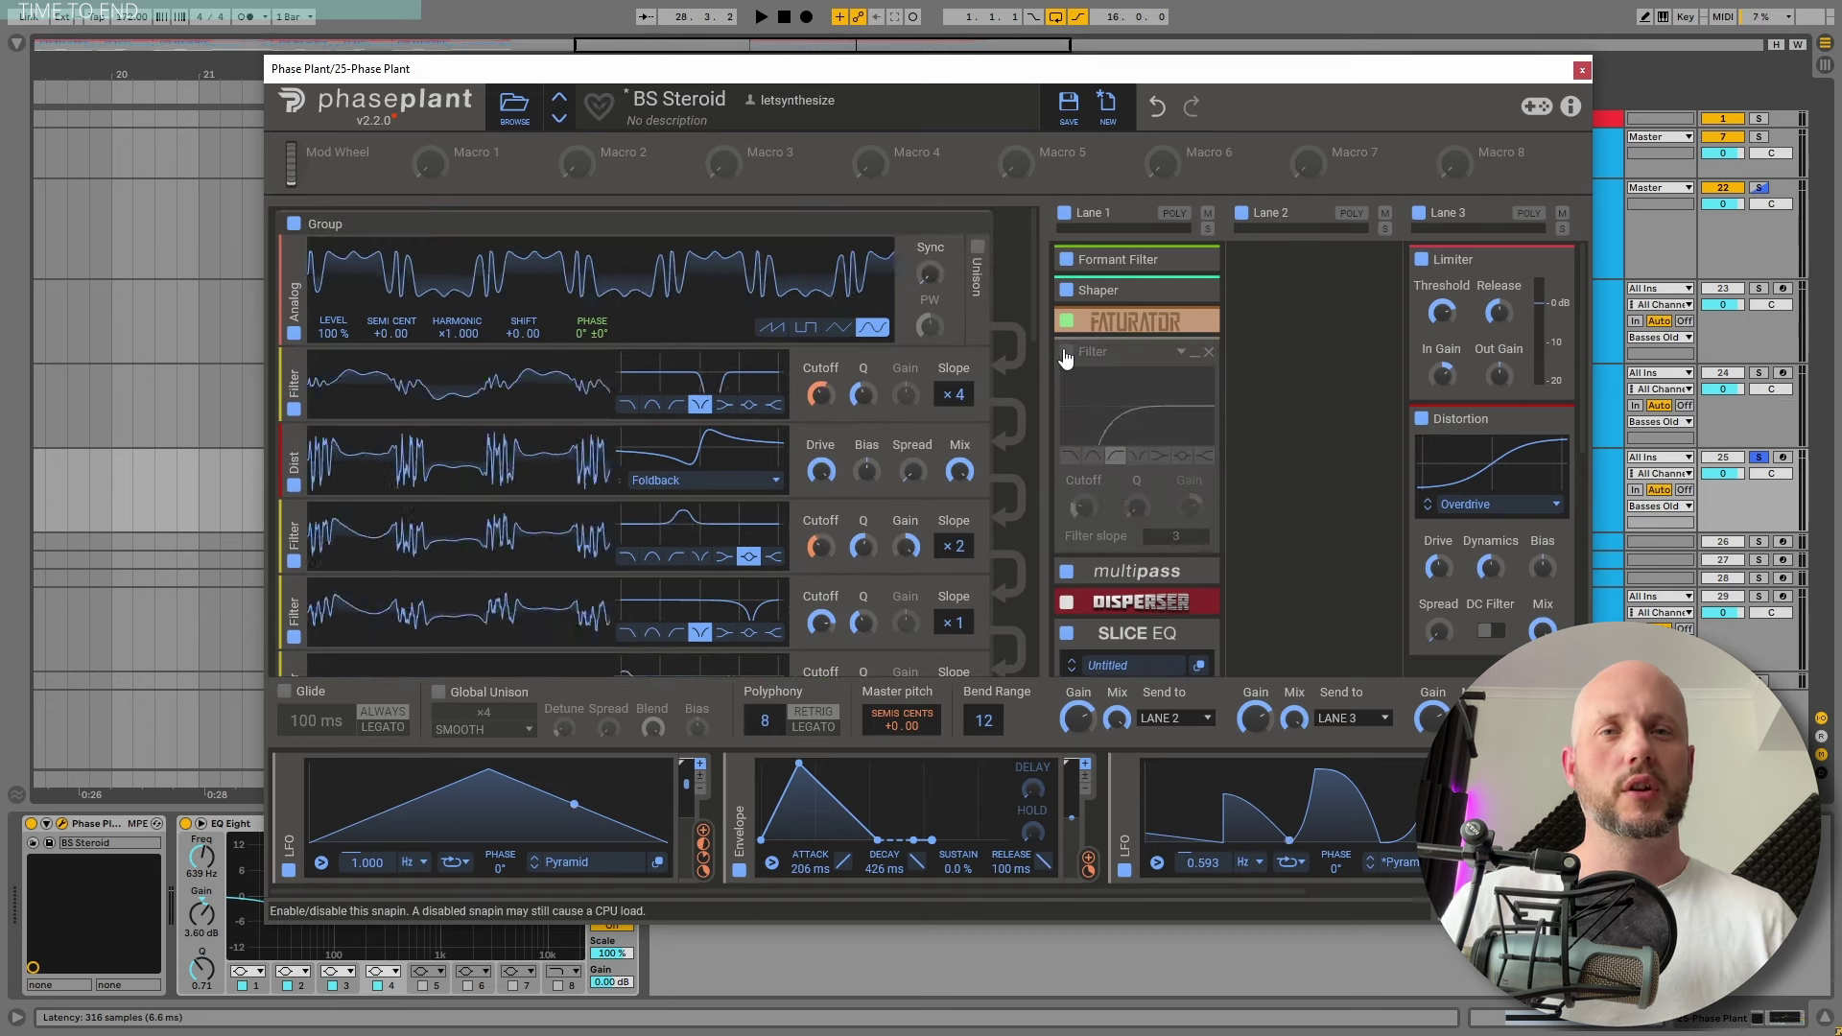
{"action": "key", "text": "space"}
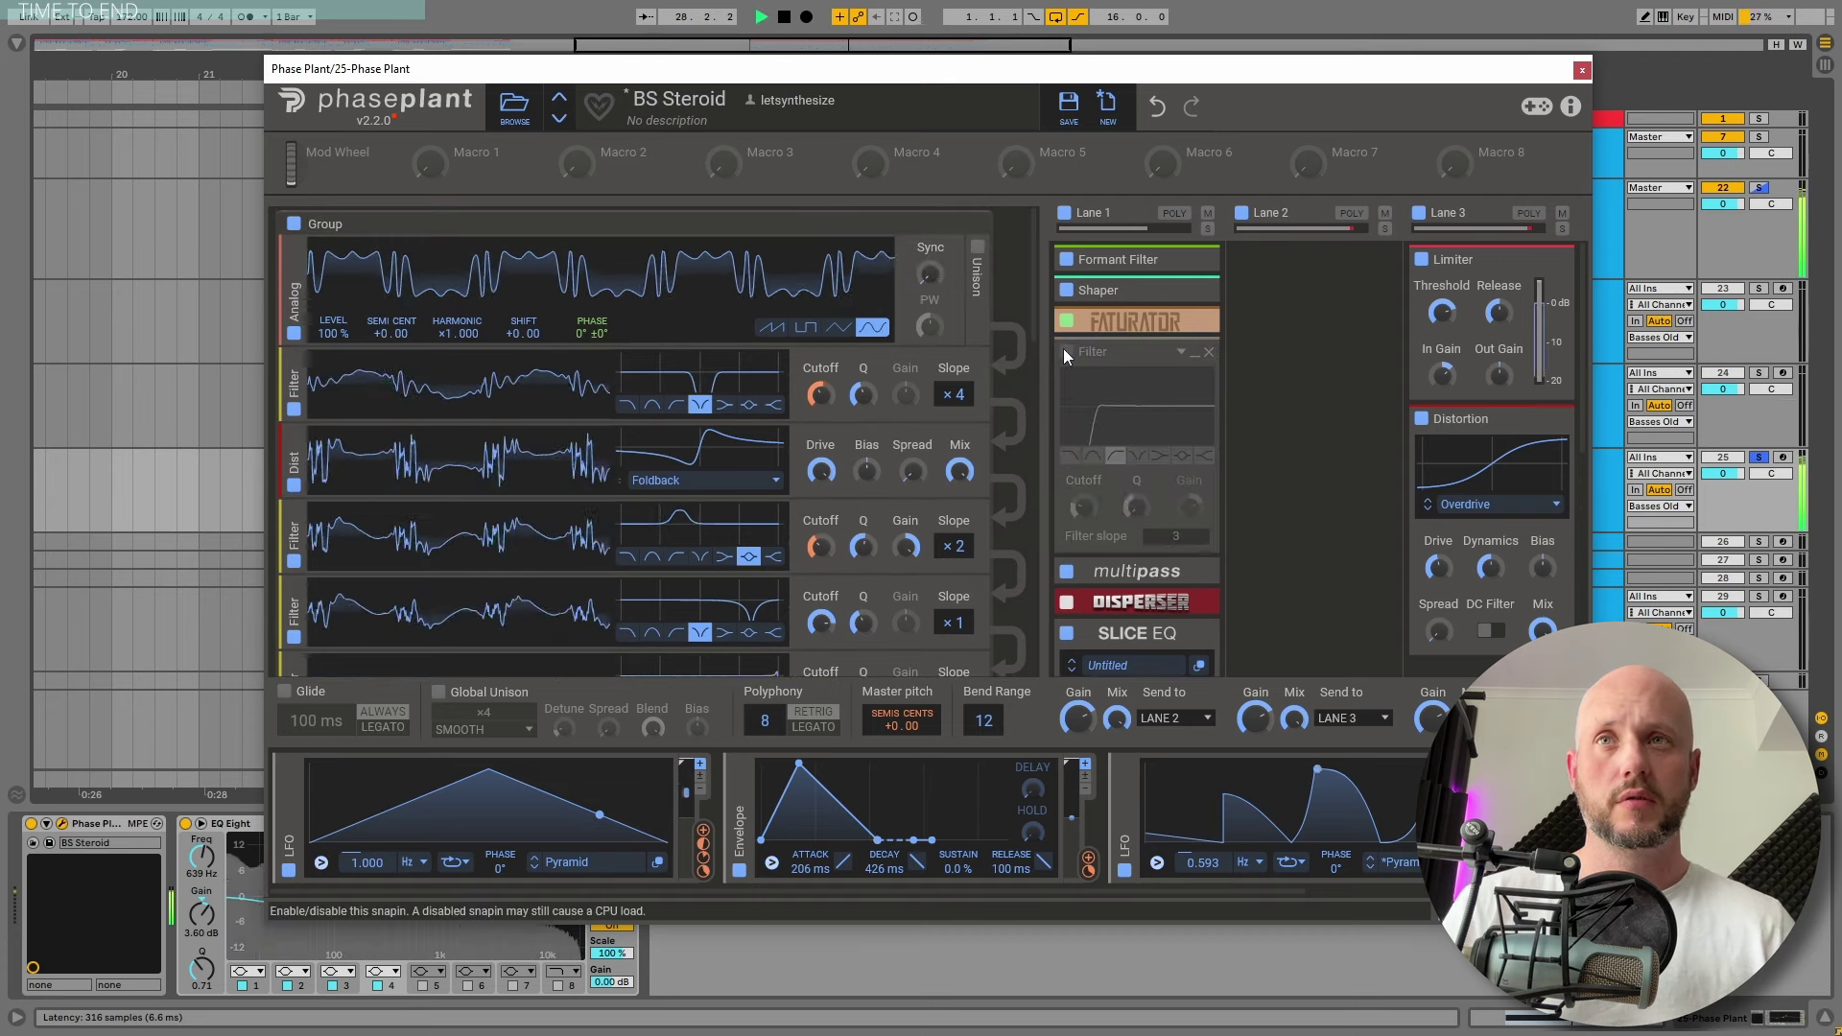
{"action": "left_click", "coordinate": [1064, 352]}
{"action": "left_click", "coordinate": [1195, 353]}
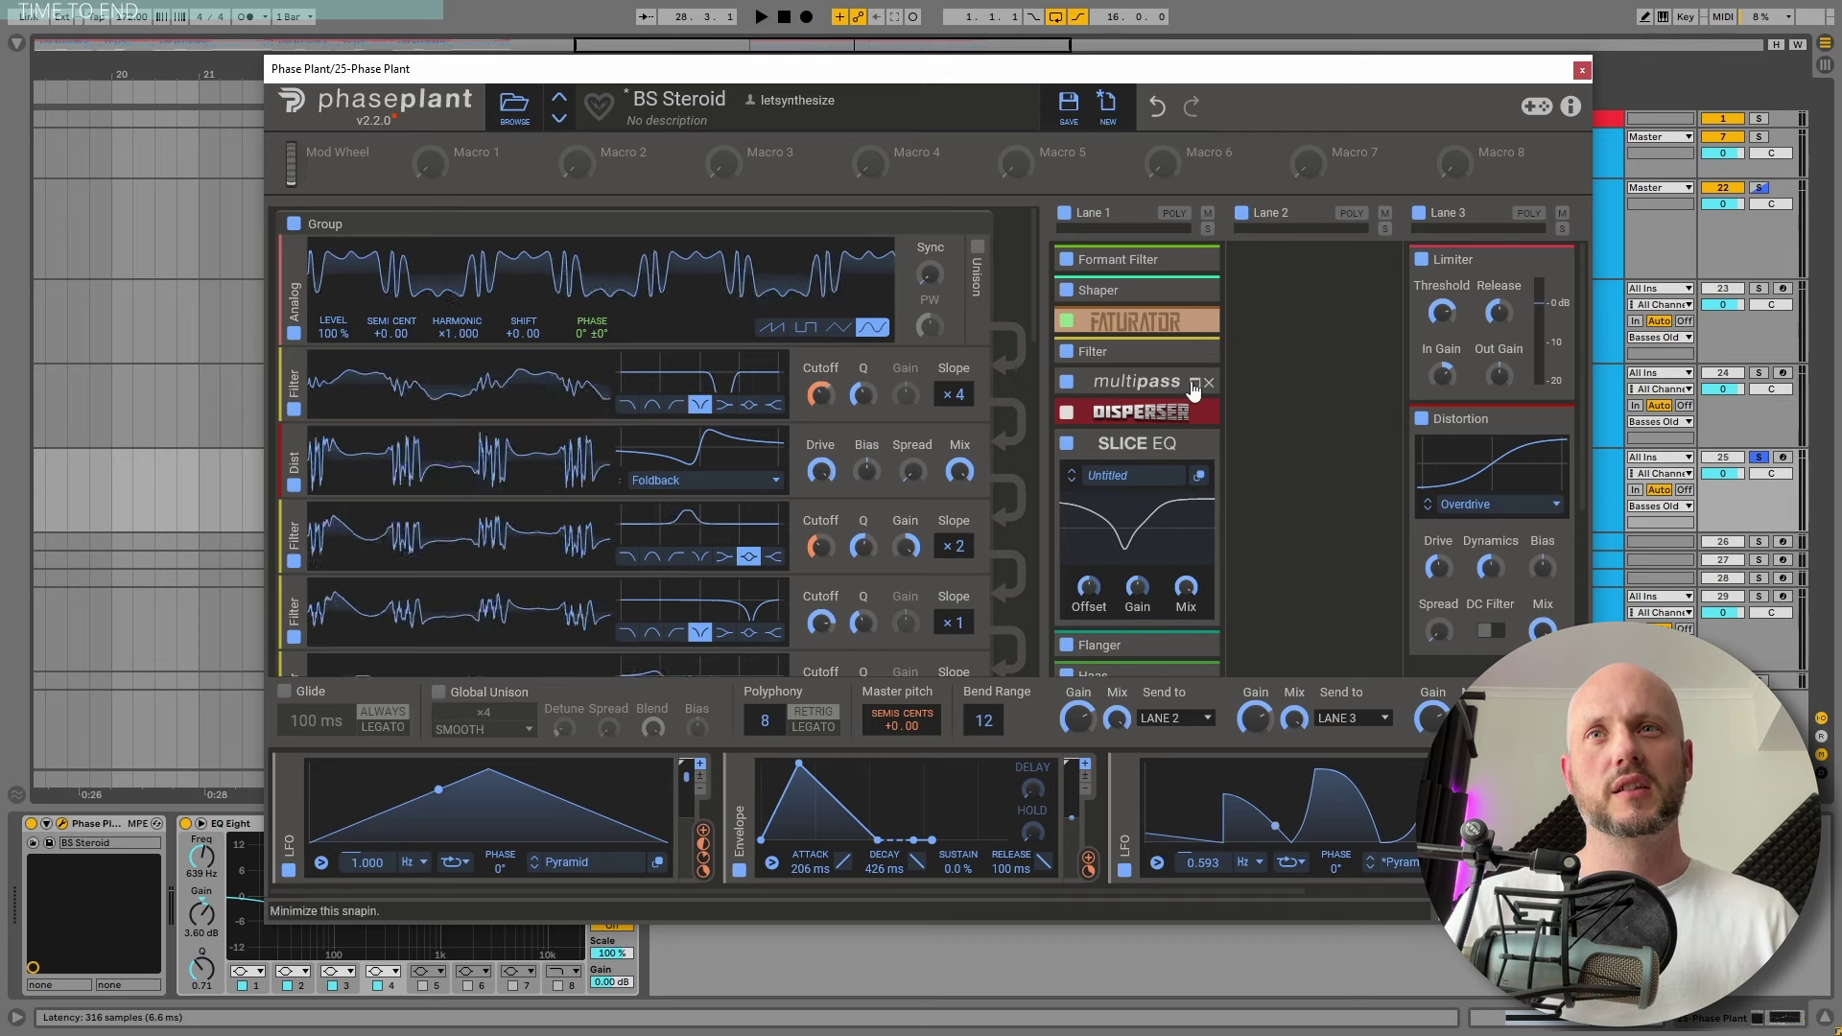
Compare the playing bass with Lane 1's Flanger and final Filter bypassed and enabled, and close Phase Plant
{"action": "scroll", "coordinate": [1197, 447], "scroll_direction": "down", "scroll_amount": 3}
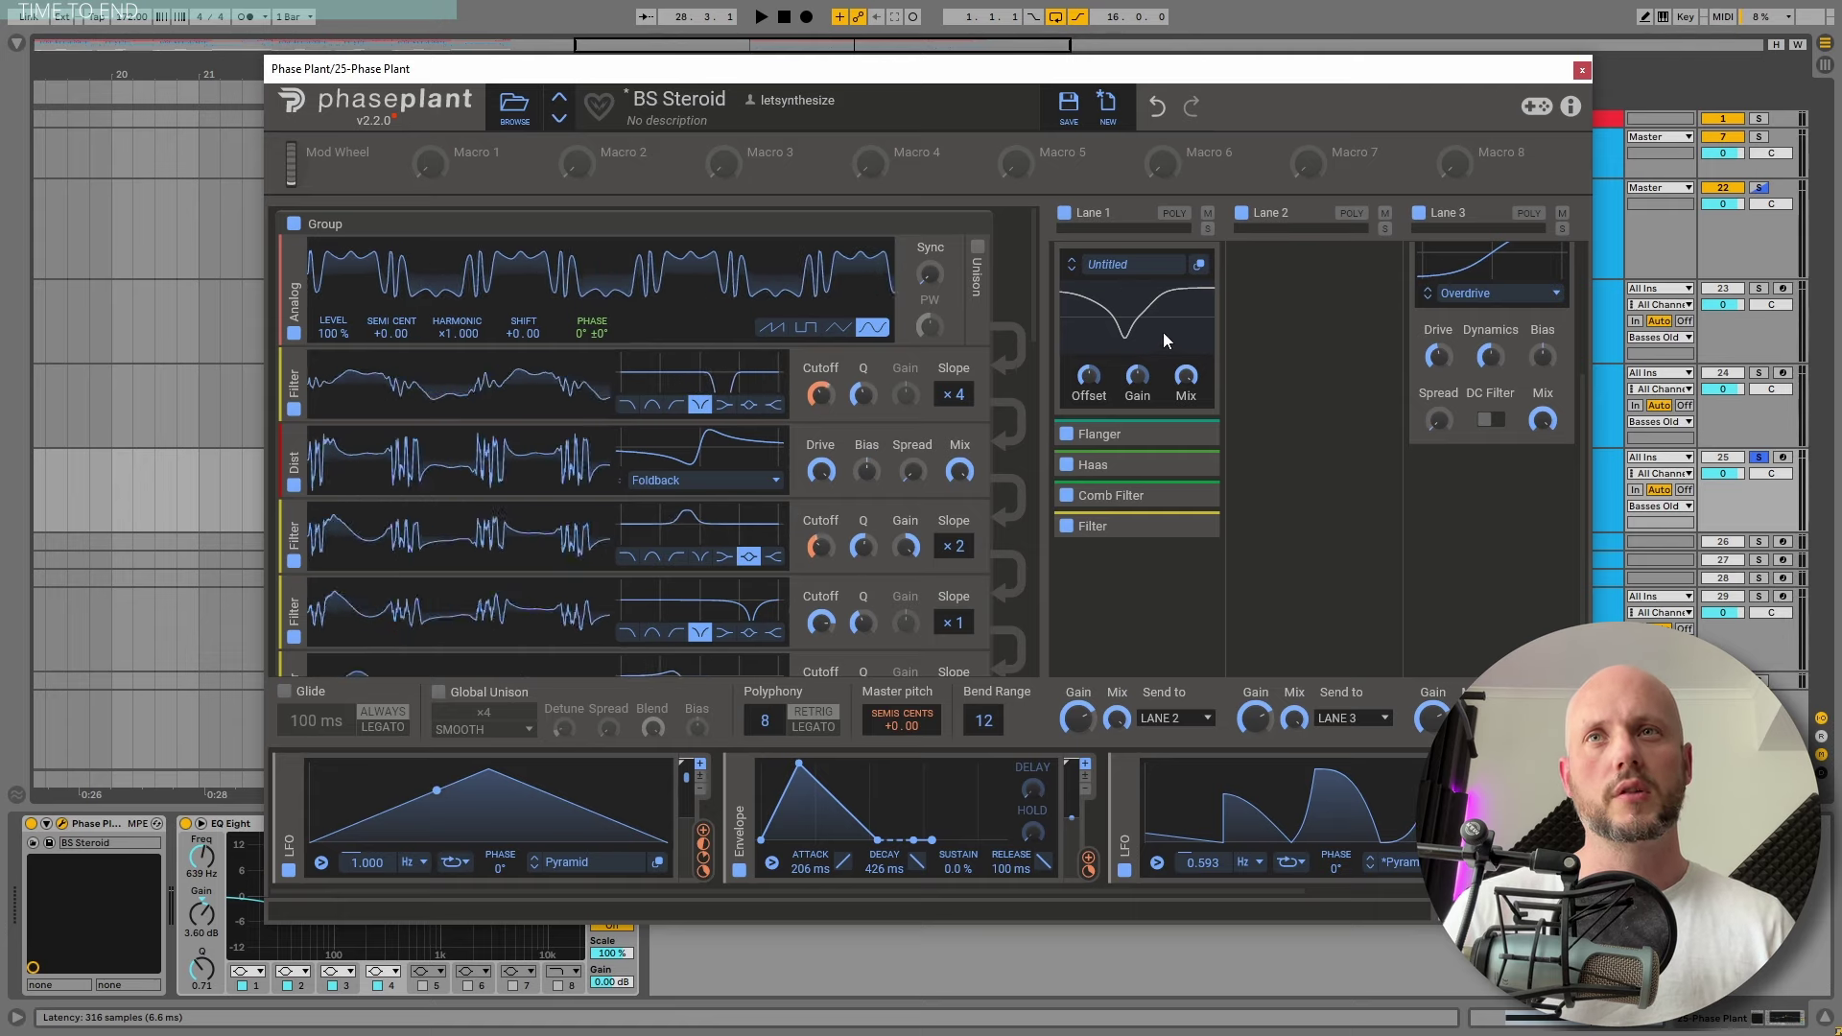
{"action": "key", "text": "space"}
{"action": "left_click", "coordinate": [1067, 435]}
{"action": "left_click", "coordinate": [1066, 435]}
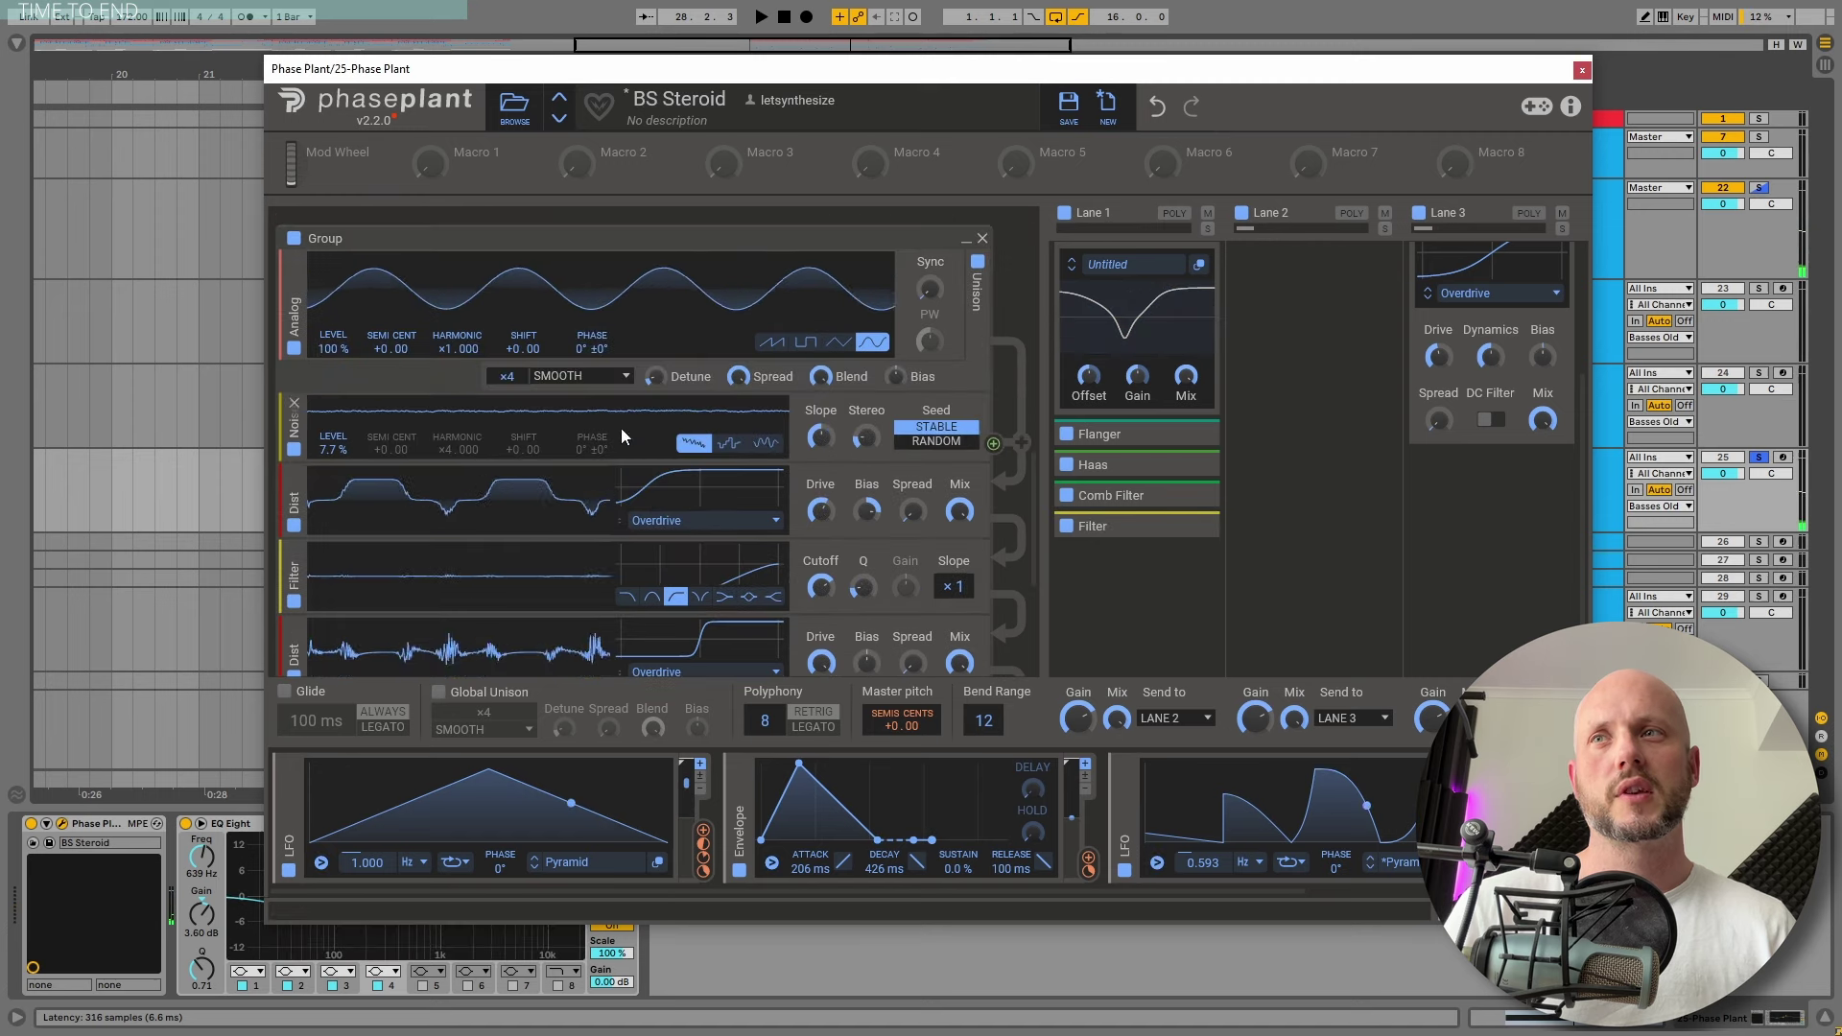
{"action": "scroll", "coordinate": [575, 422], "scroll_direction": "up", "scroll_amount": 2}
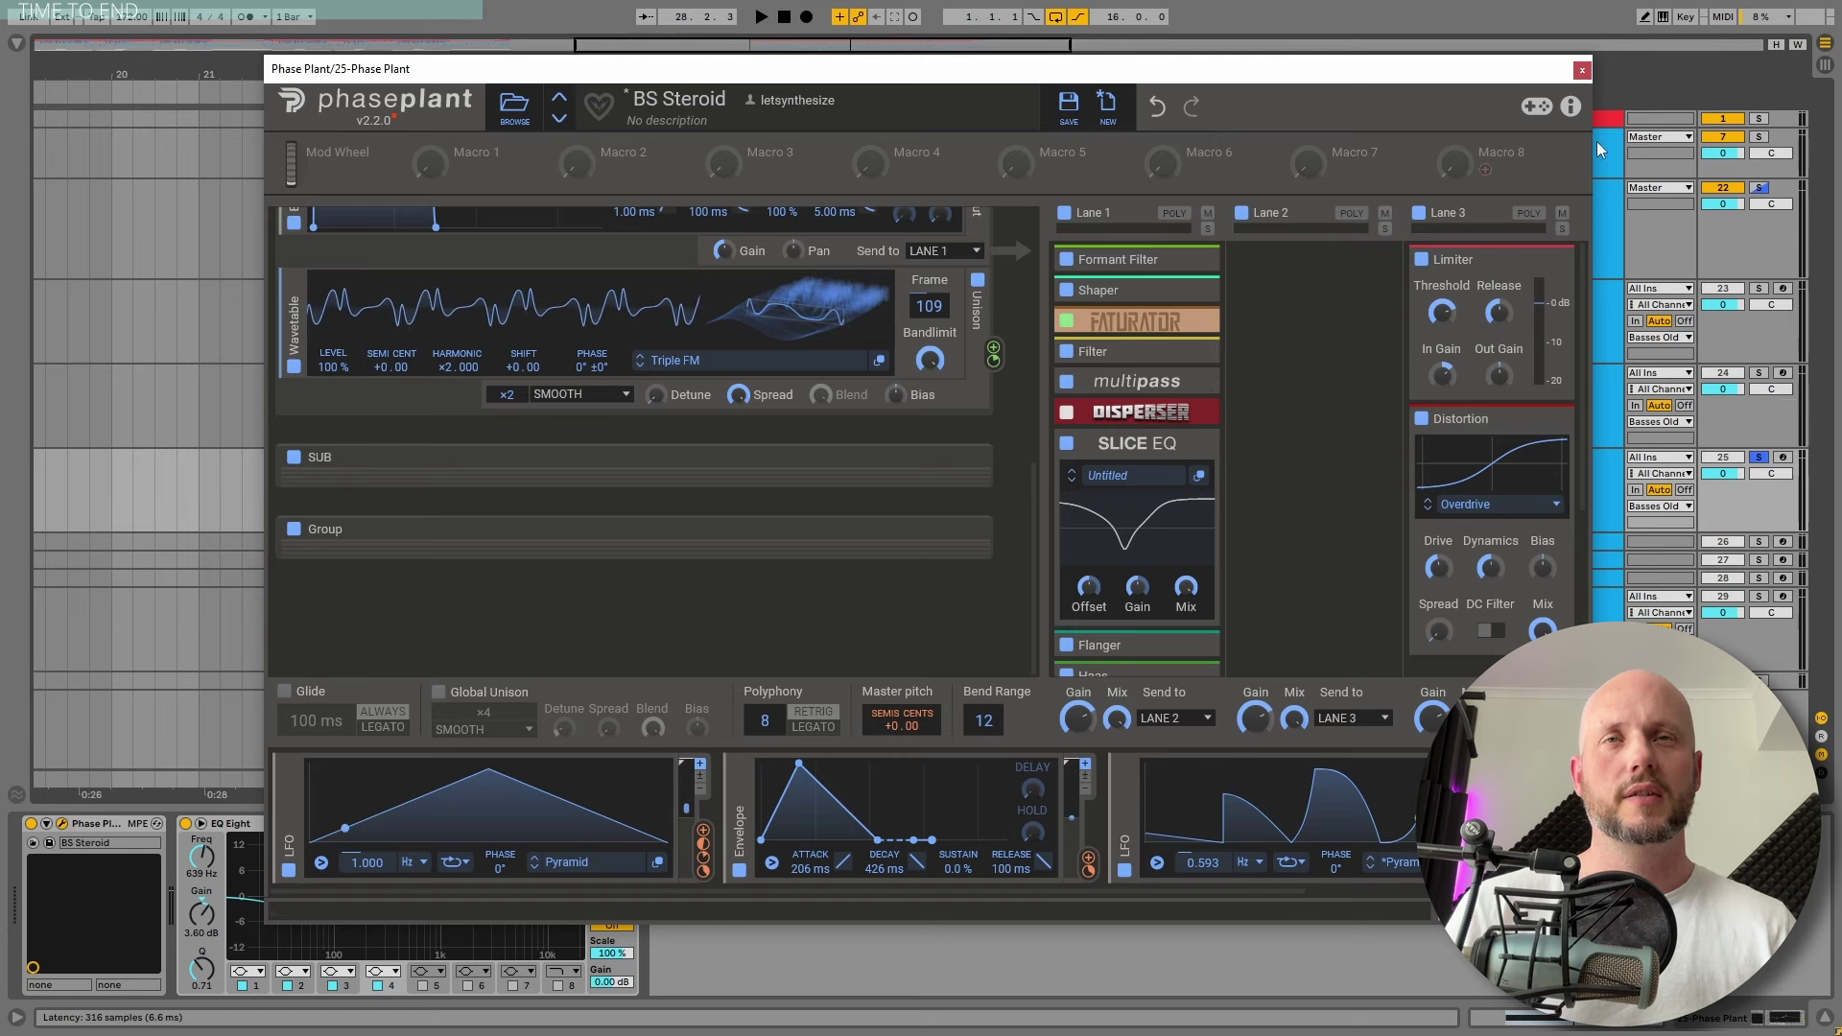
{"action": "left_click", "coordinate": [1581, 70]}
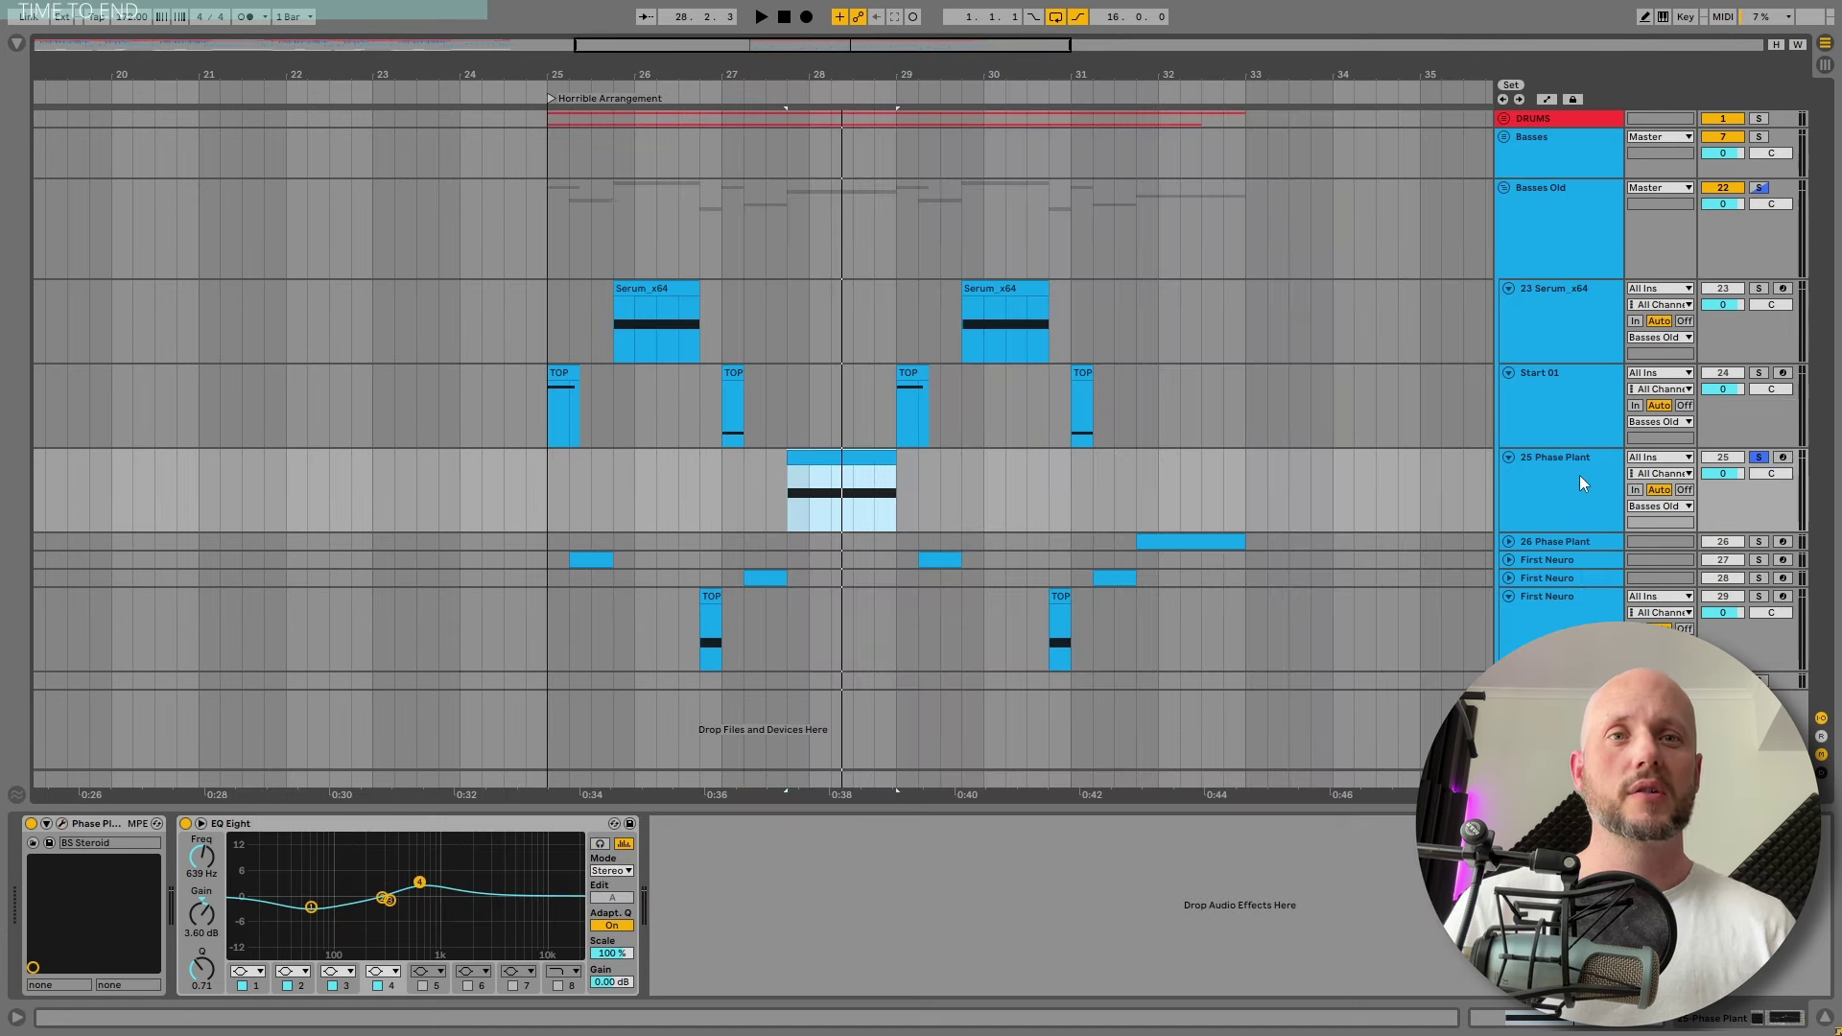
Move the solo from 25 Phase Plant to Comb Bass Sample and play its first clips in the Okay Arrangement
{"action": "left_click", "coordinate": [1758, 457]}
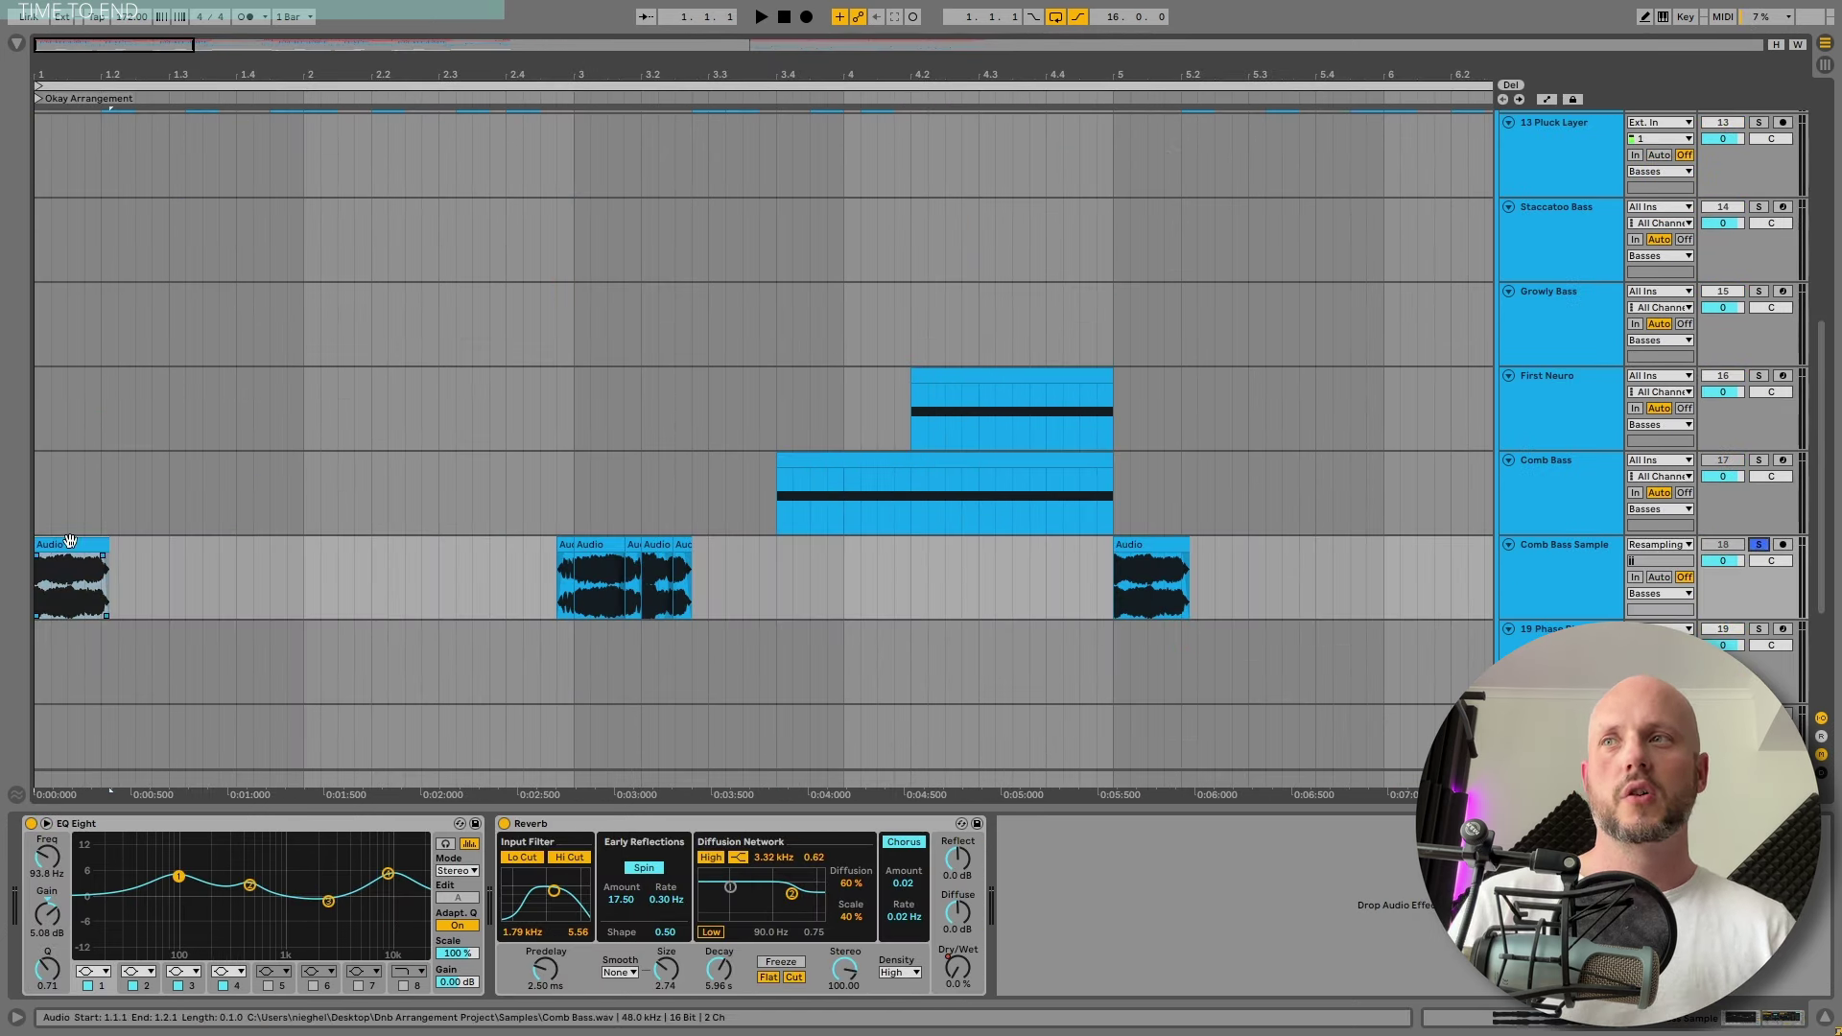
{"action": "key", "text": "space"}
{"action": "left_click", "coordinate": [559, 566]}
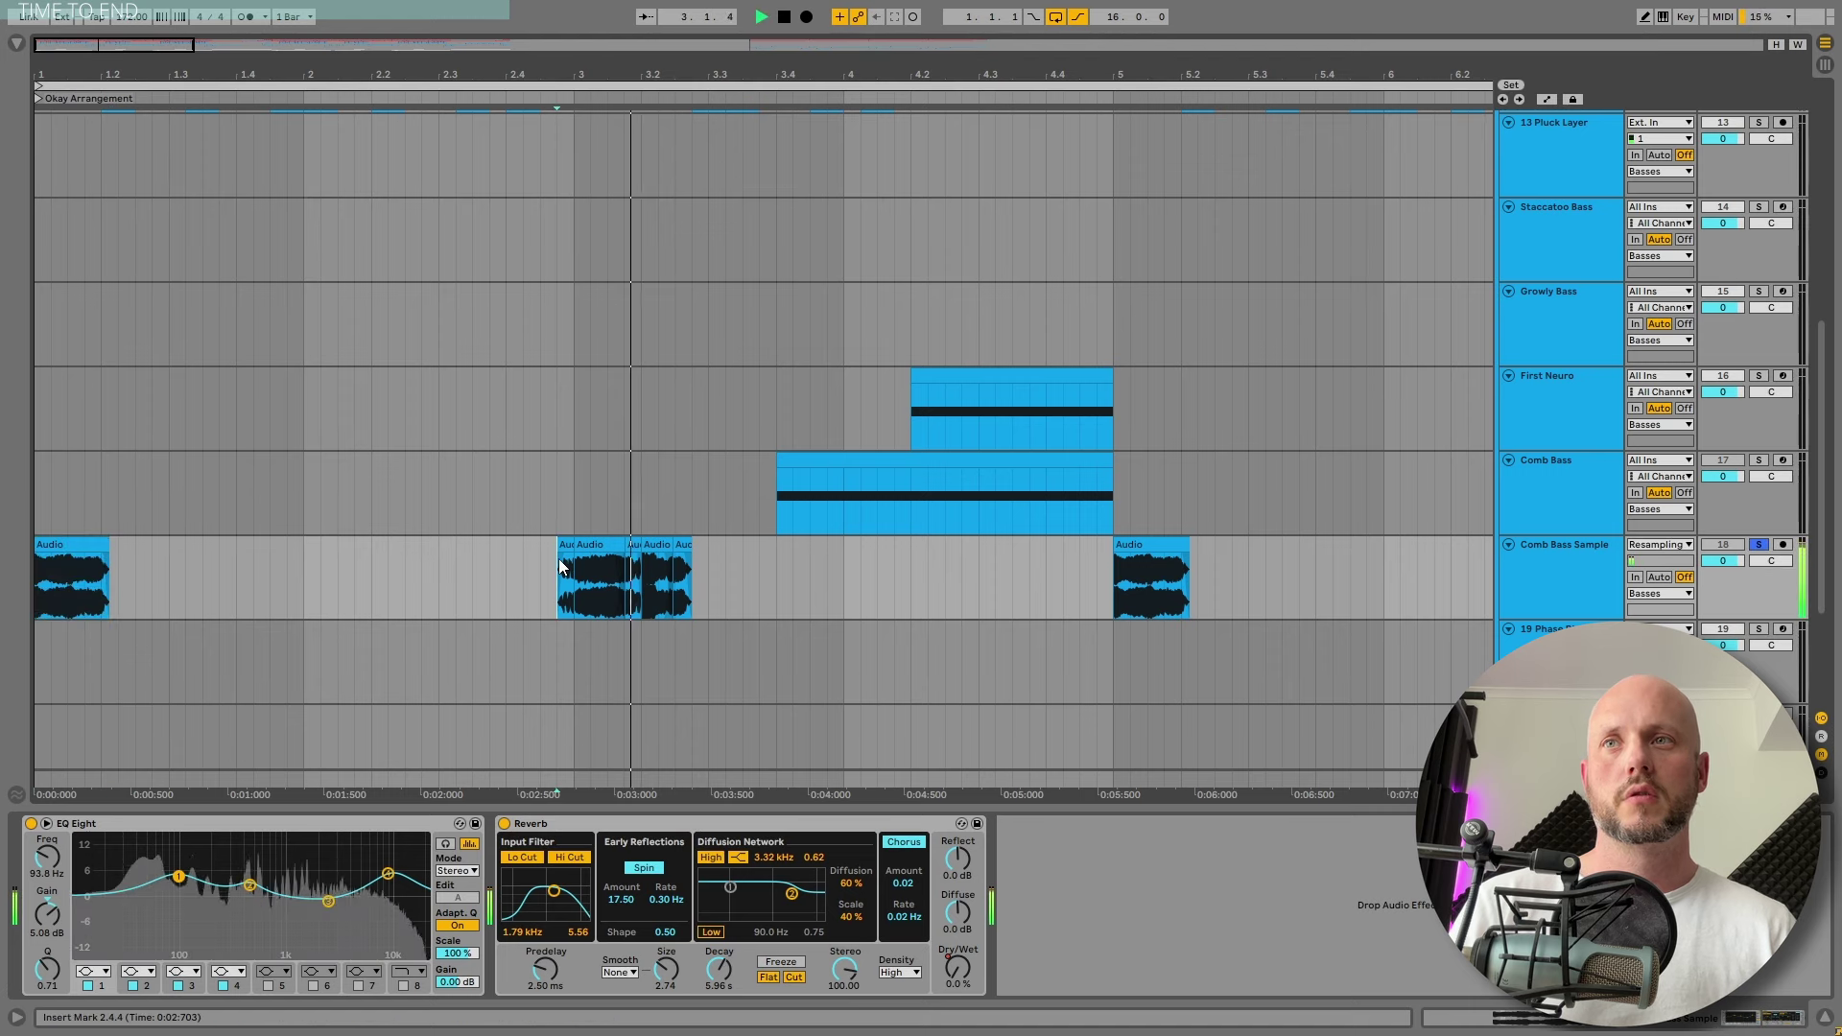
{"action": "key", "text": "space"}
{"action": "key", "text": "space"}
{"action": "key", "text": "space"}
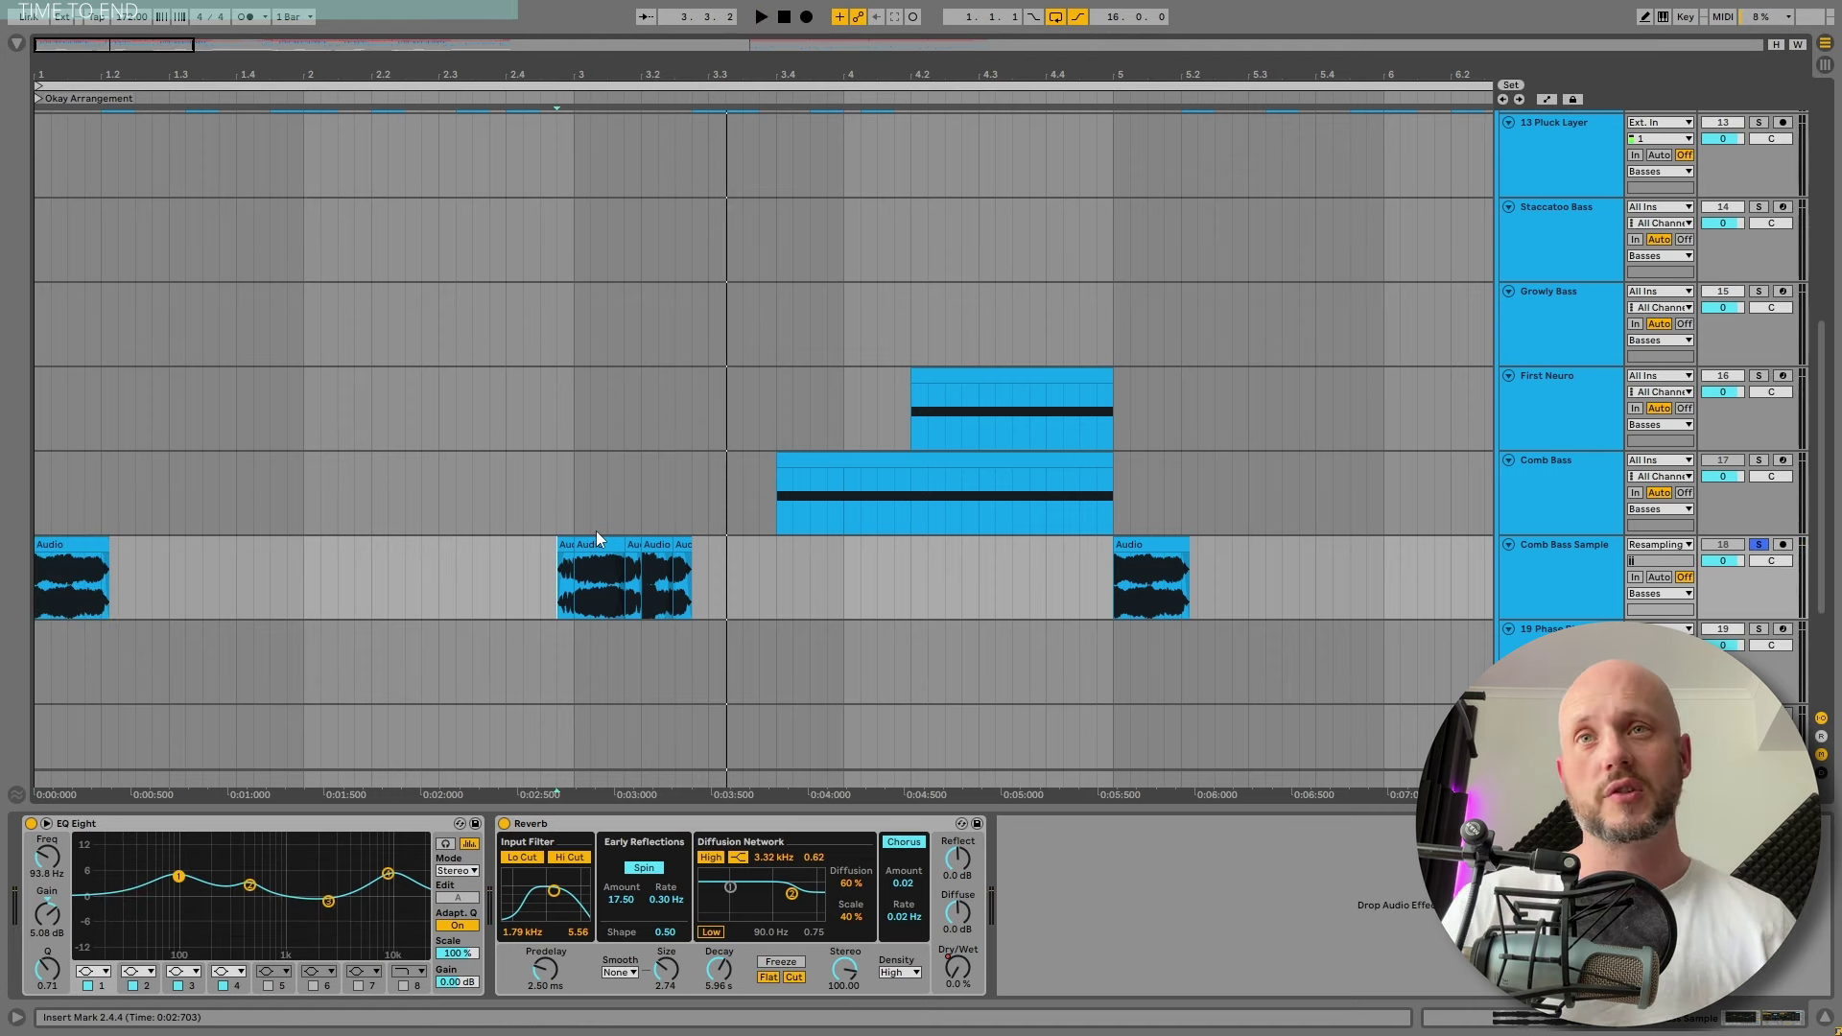
Unsolo Comb Bass Sample and play all the Okay Arrangement's basses from the first sample clip
{"action": "left_click_drag", "start_coordinate": [689, 65], "coordinate": [689, 37]}
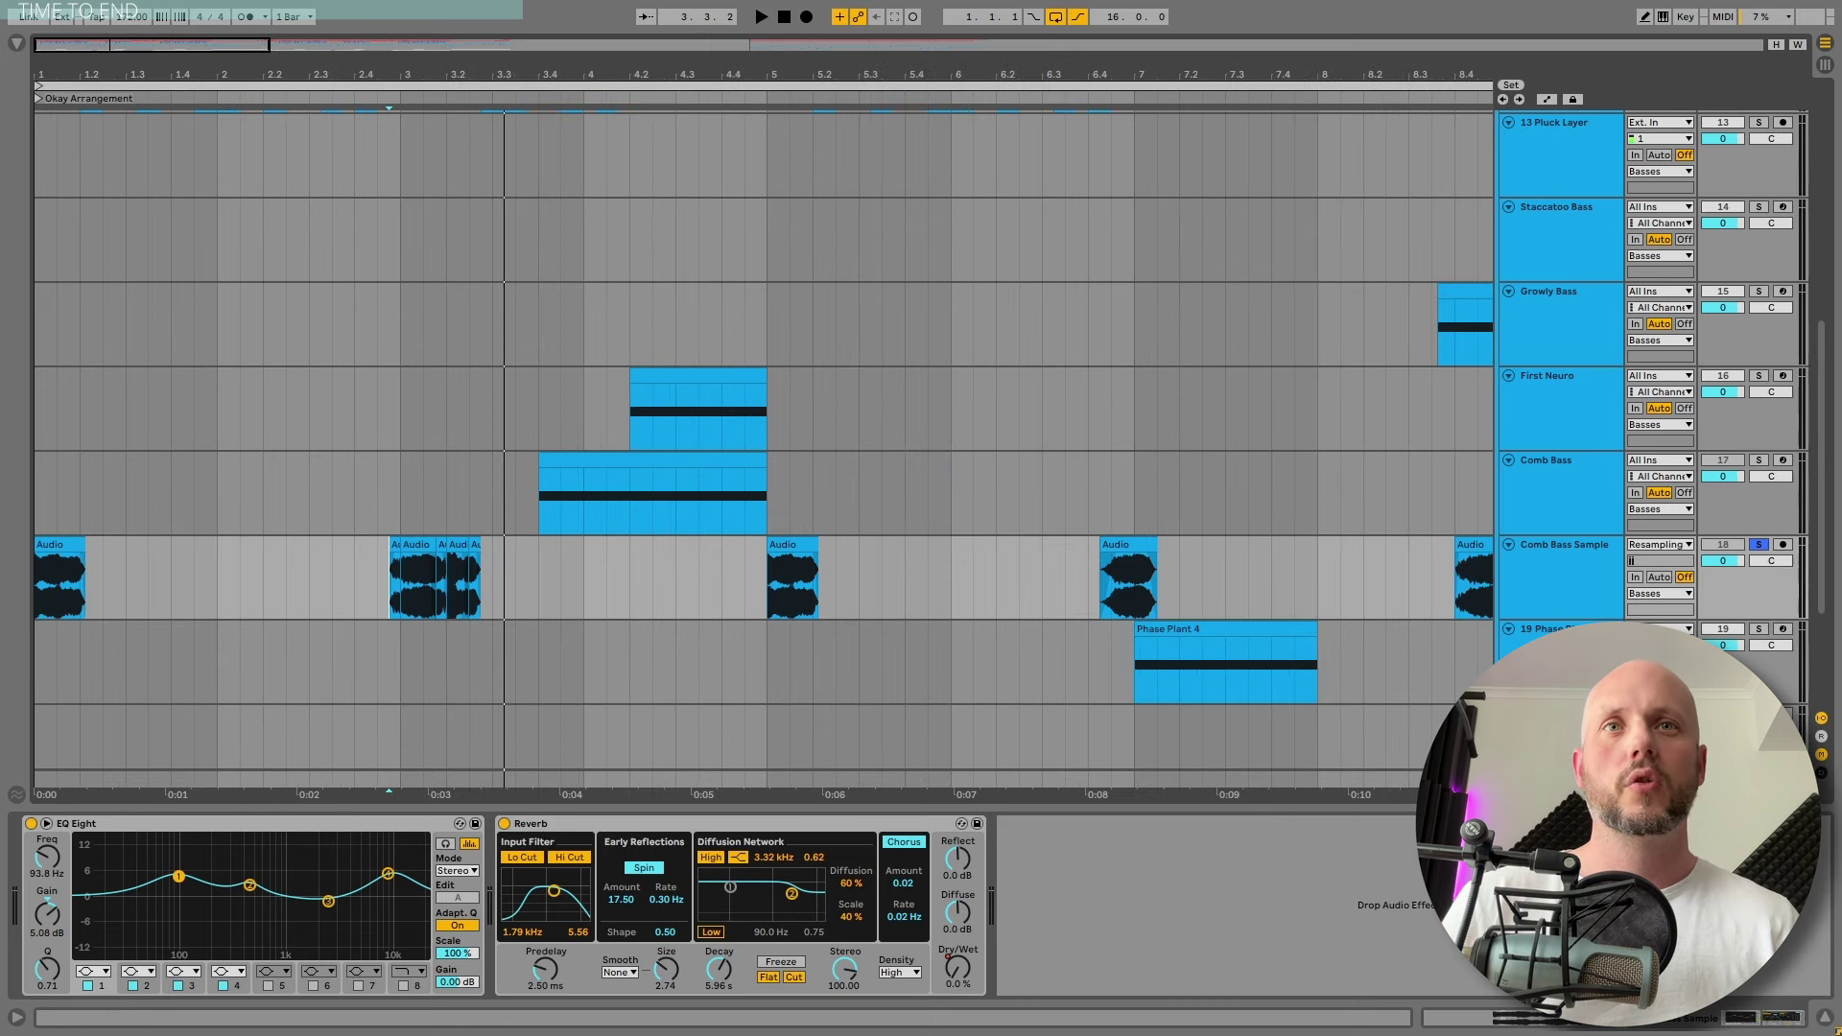
{"action": "left_click", "coordinate": [1738, 544]}
{"action": "left_click", "coordinate": [57, 545]}
{"action": "key", "text": "space"}
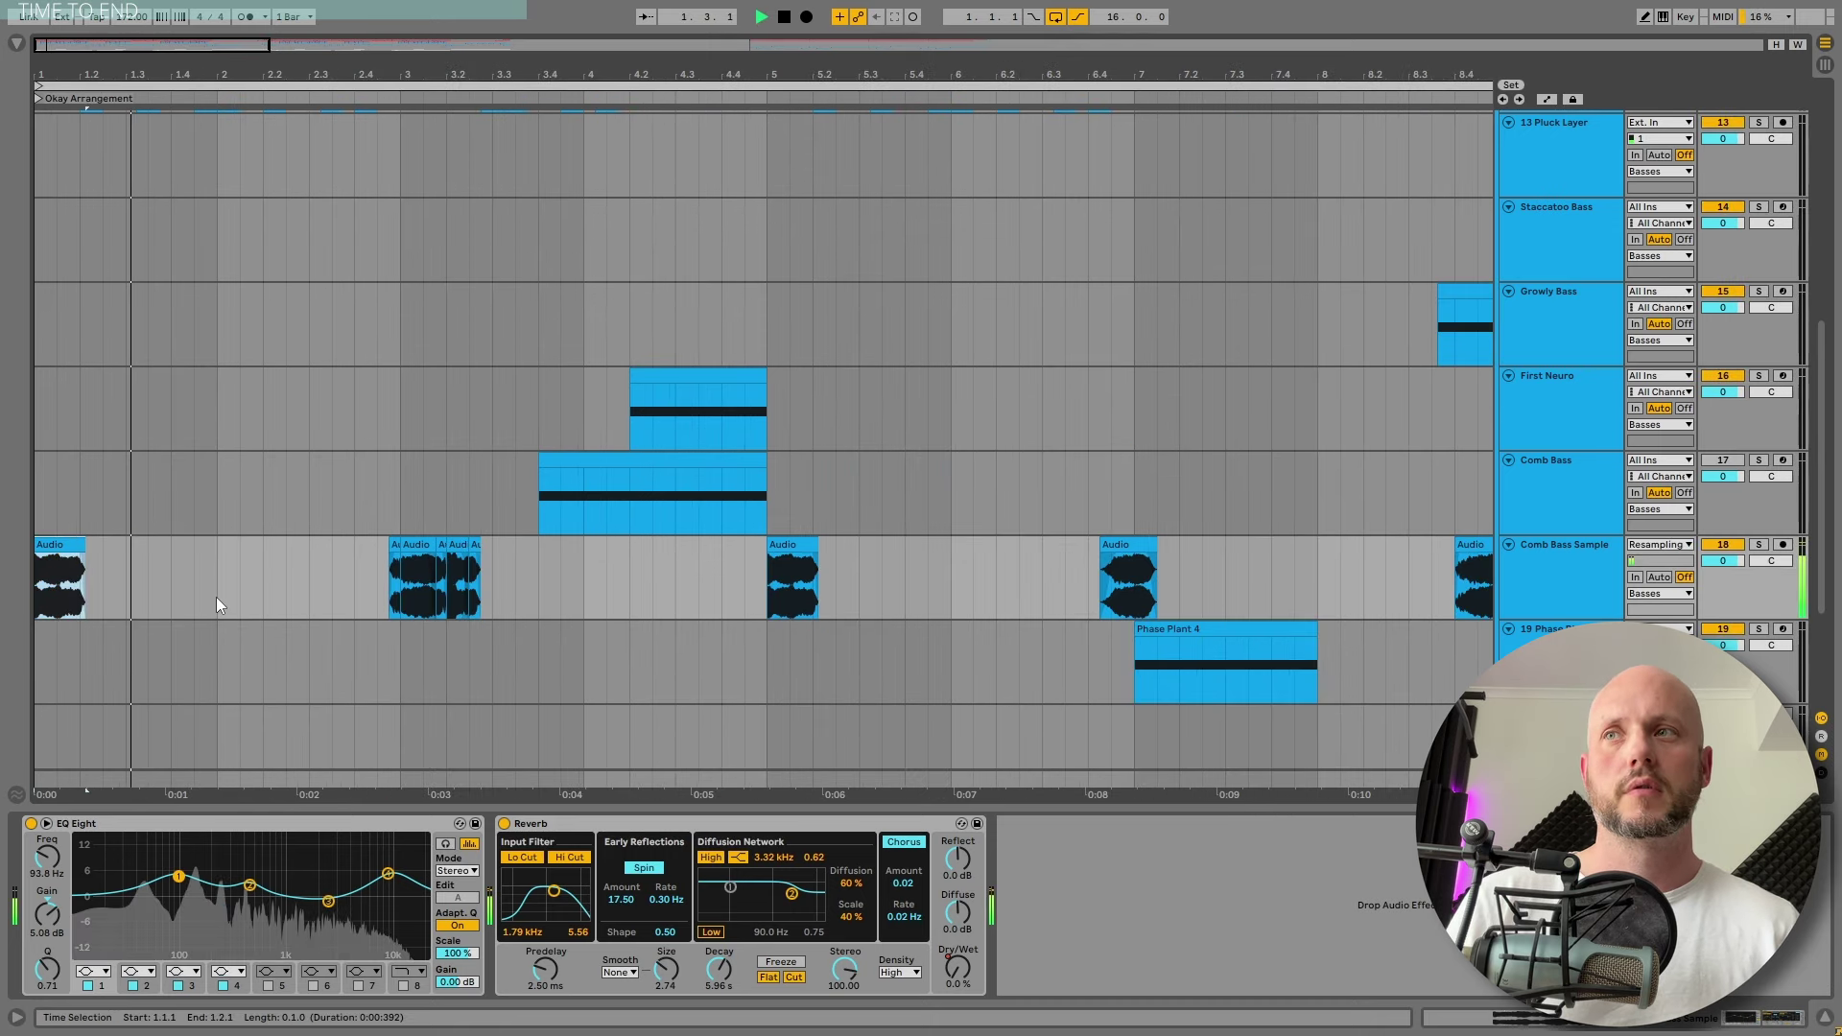
{"action": "scroll", "coordinate": [256, 601], "scroll_direction": "down", "scroll_amount": 2}
{"action": "scroll", "coordinate": [1269, 439], "scroll_direction": "up", "scroll_amount": 4}
{"action": "scroll", "coordinate": [1385, 526], "scroll_direction": "down", "scroll_amount": 4}
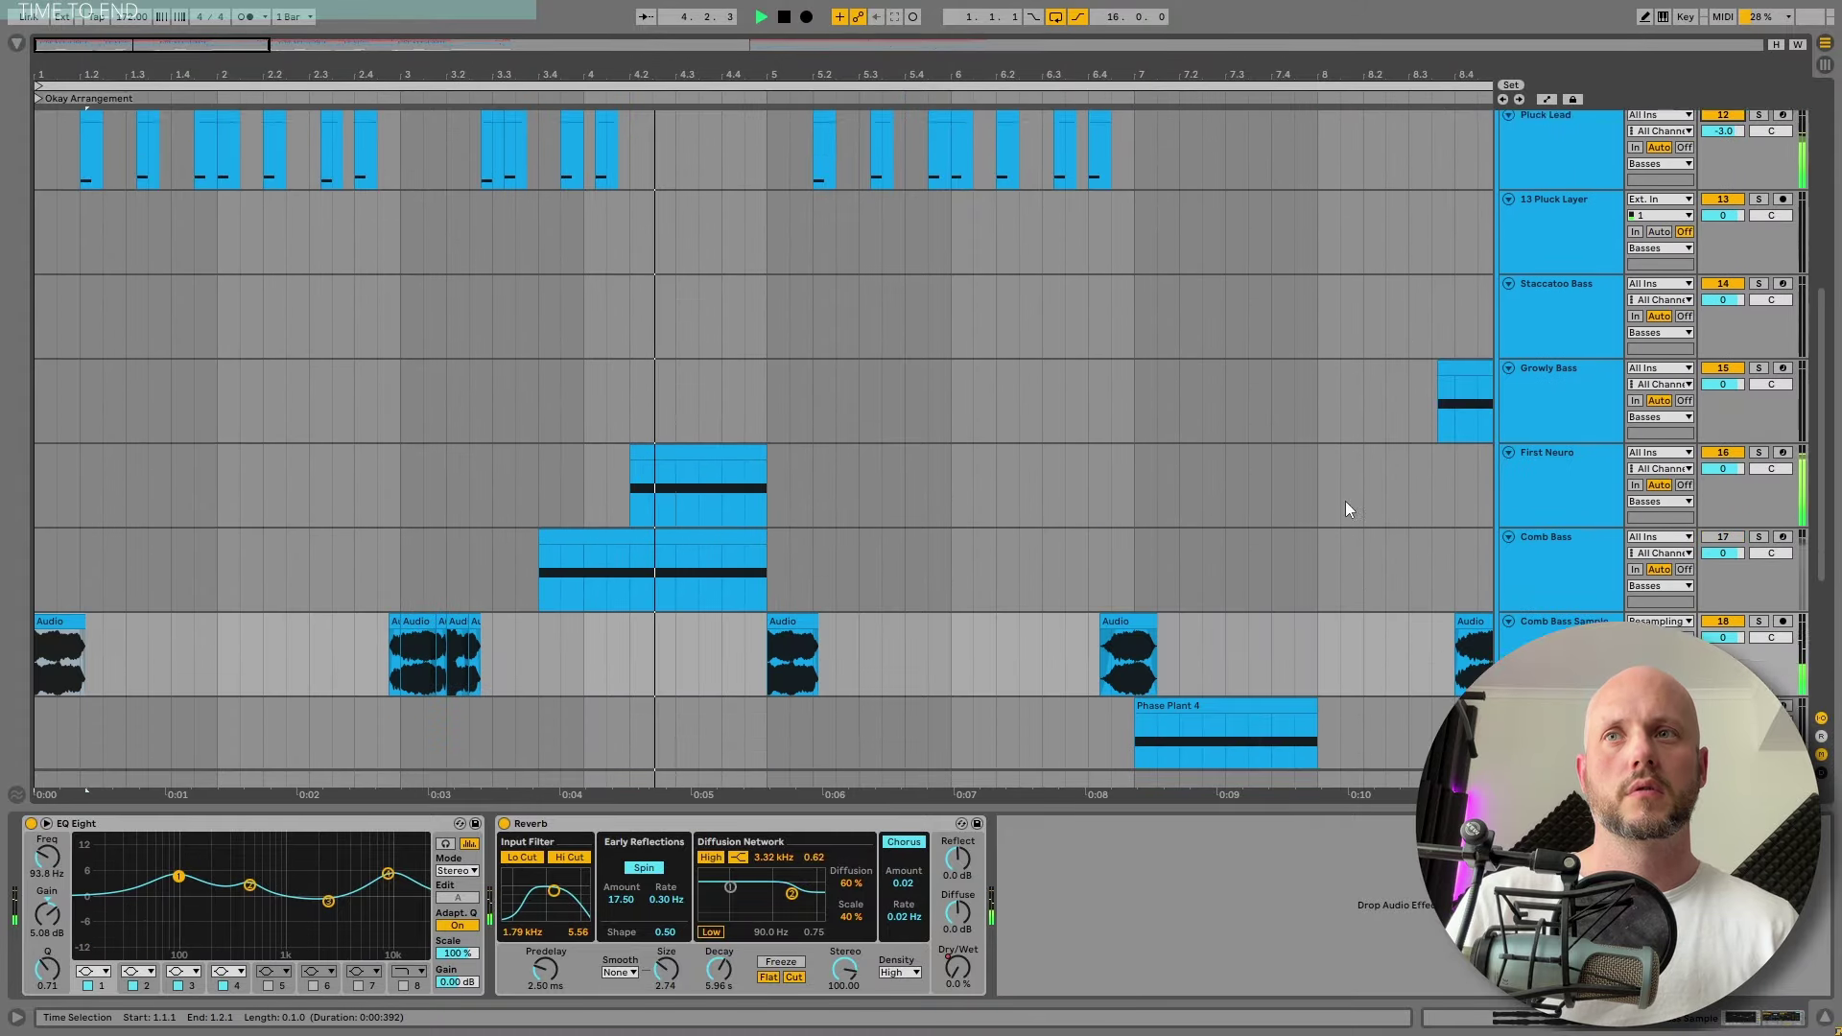
Examine Comb Bass Sample's Reverb and the pitch and warp settings of its clip just before bar 7
{"action": "left_click_drag", "start_coordinate": [825, 78], "coordinate": [501, 76]}
{"action": "left_click", "coordinate": [481, 480]}
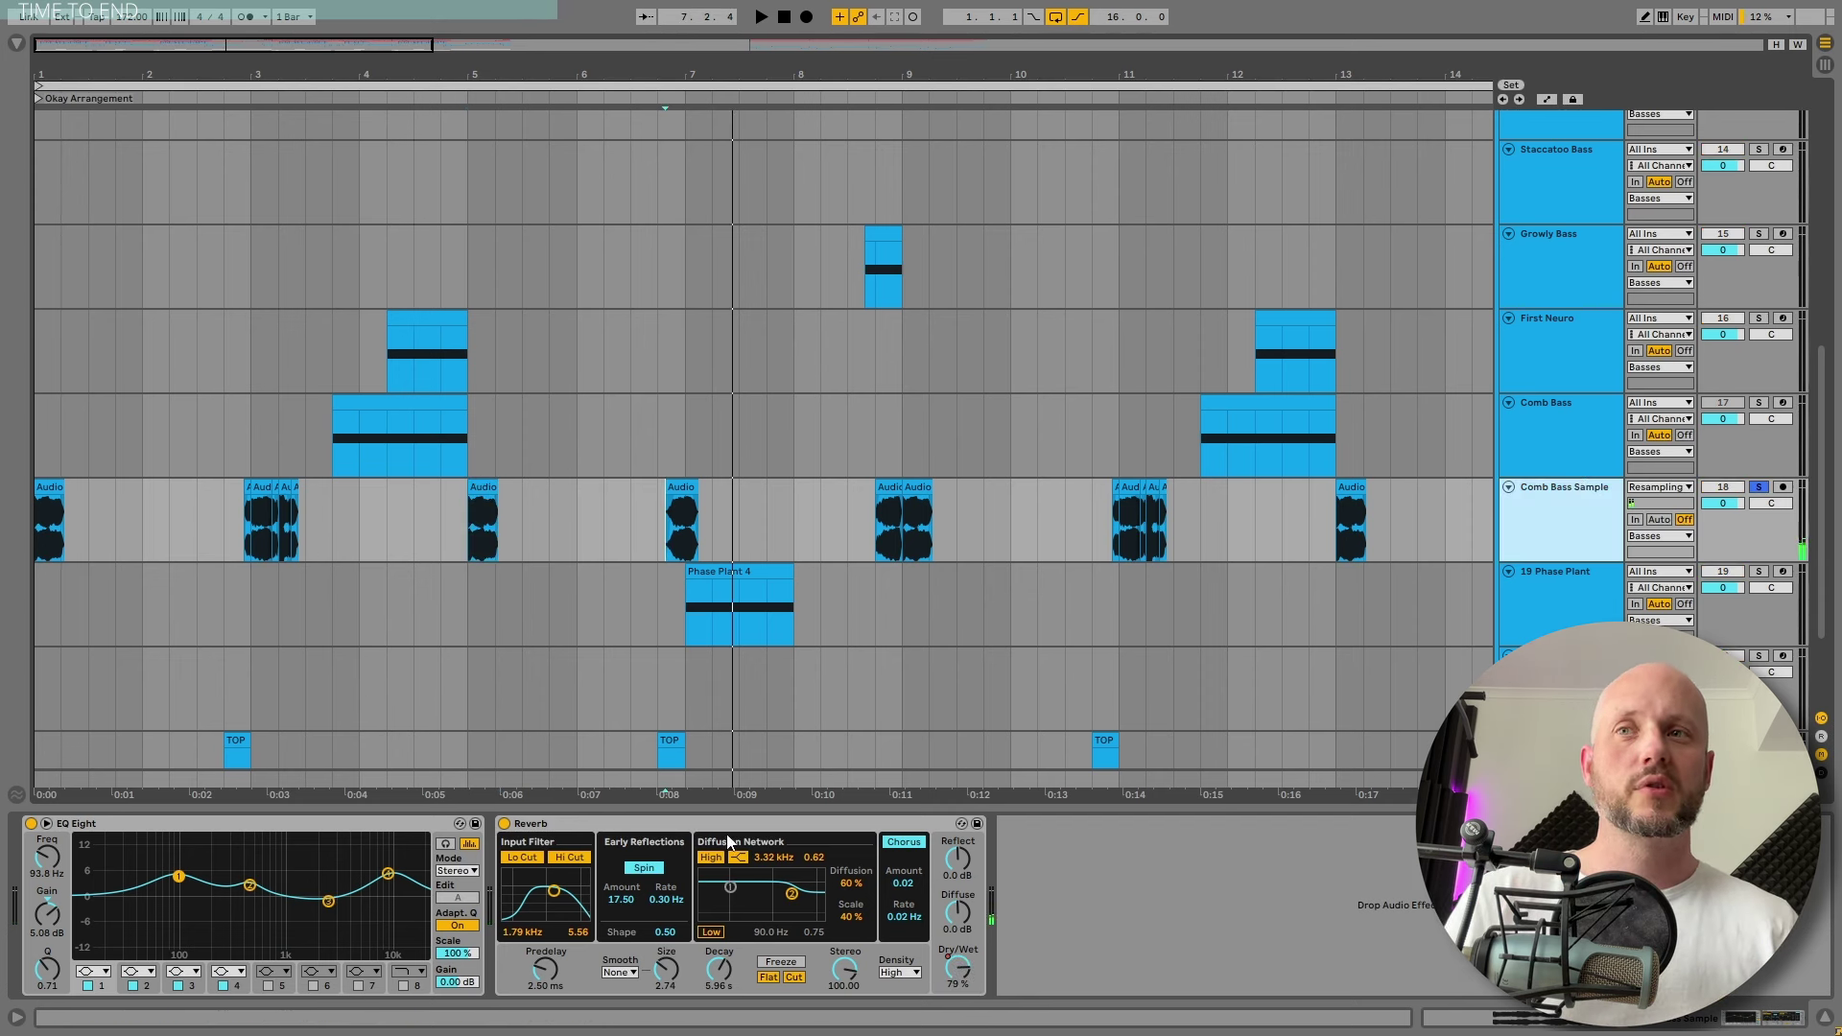
{"action": "left_click", "coordinate": [724, 826]}
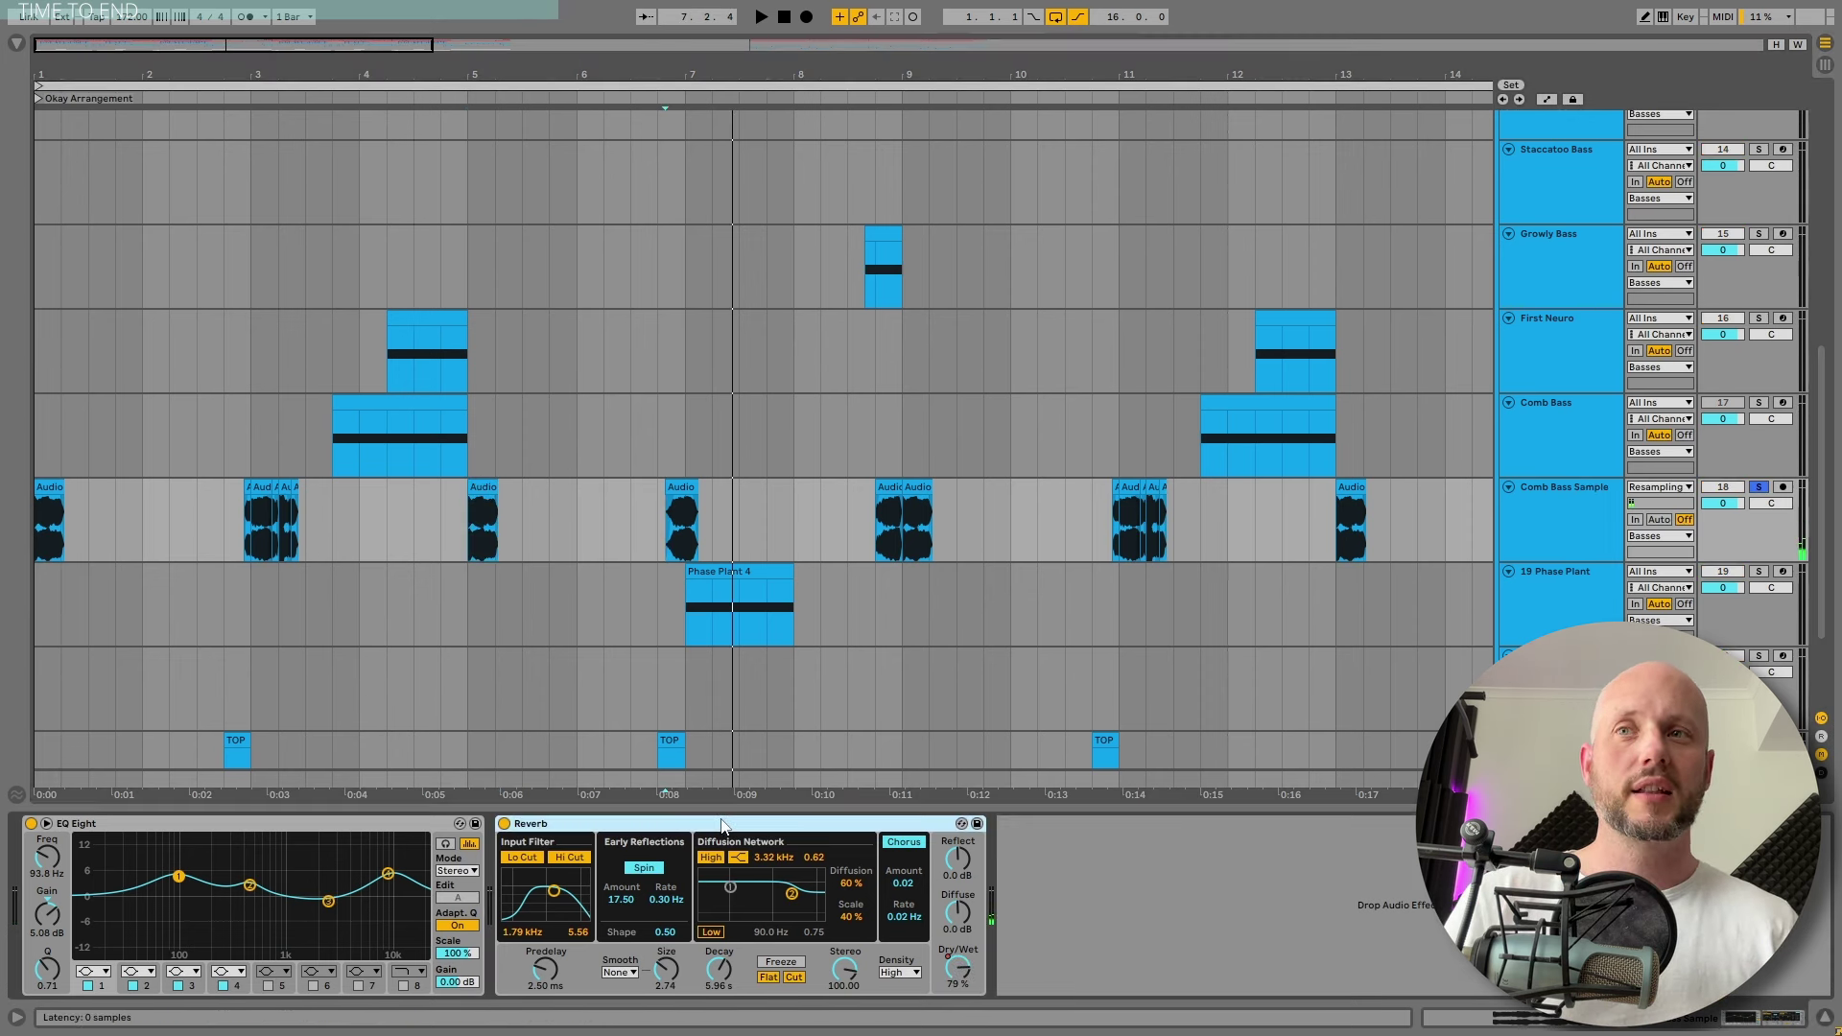
{"action": "left_click", "coordinate": [690, 492]}
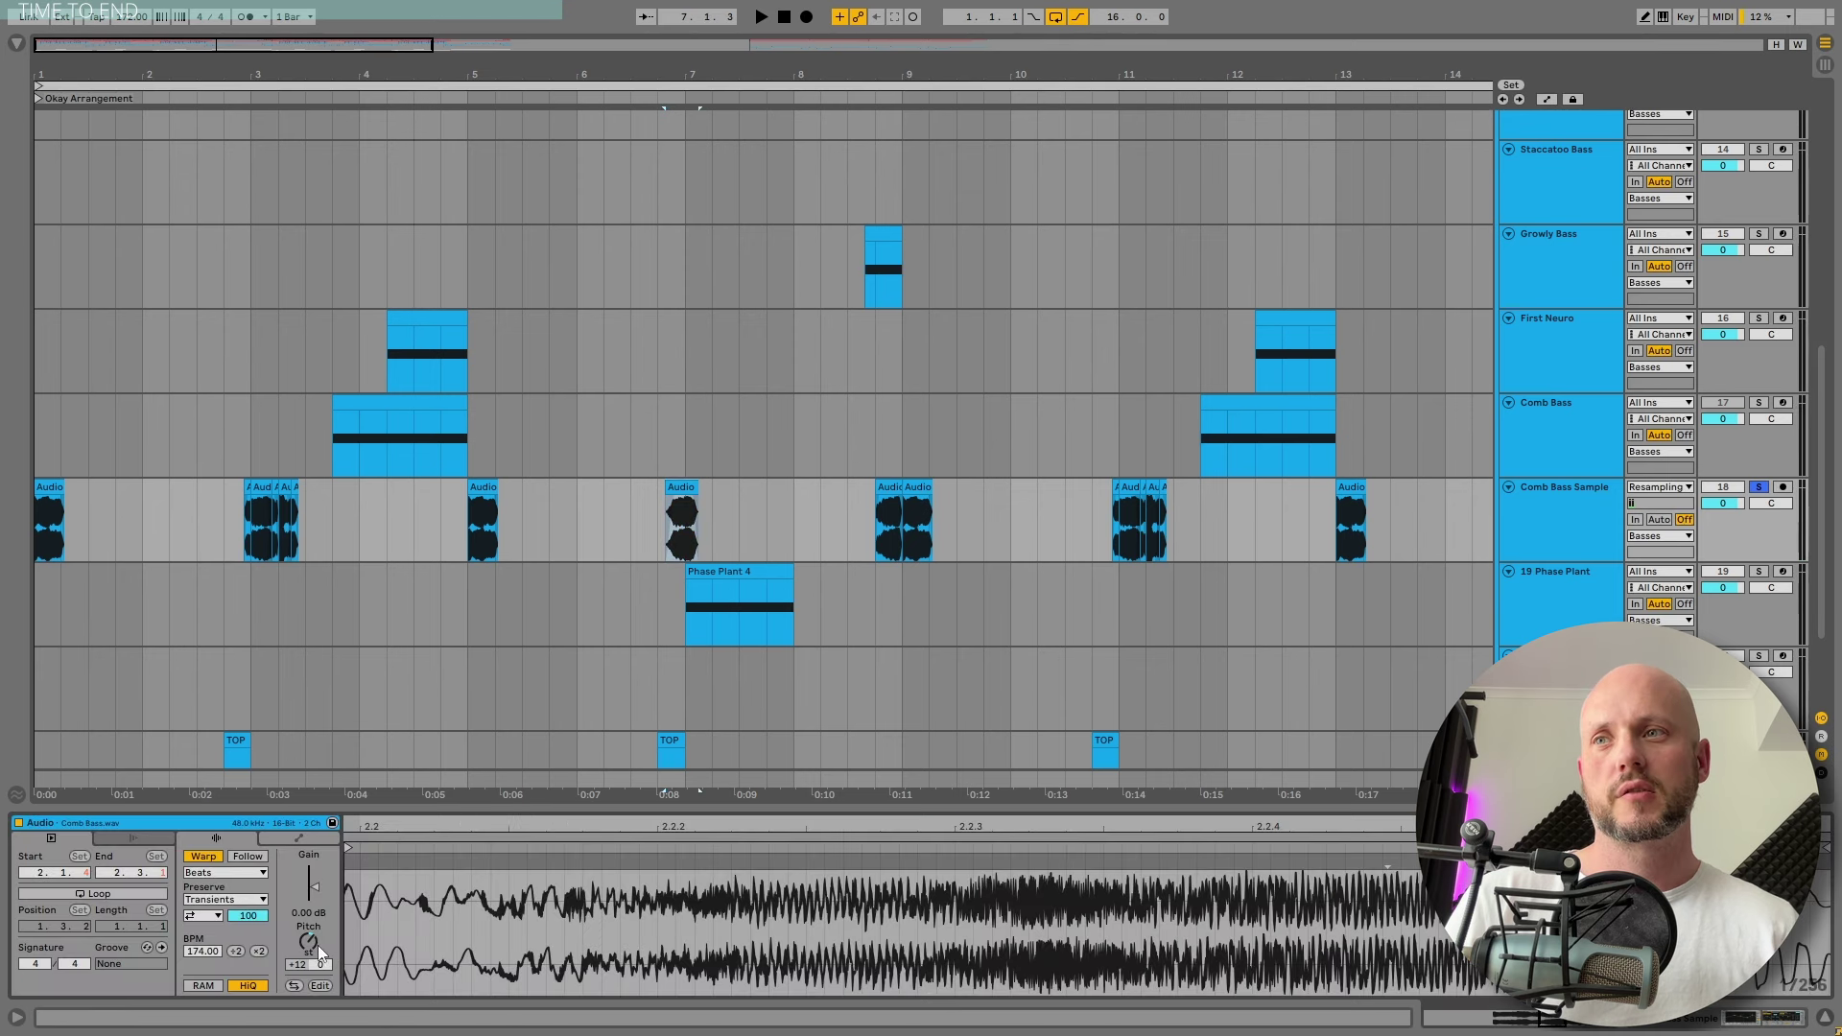
{"action": "left_click", "coordinate": [1504, 507]}
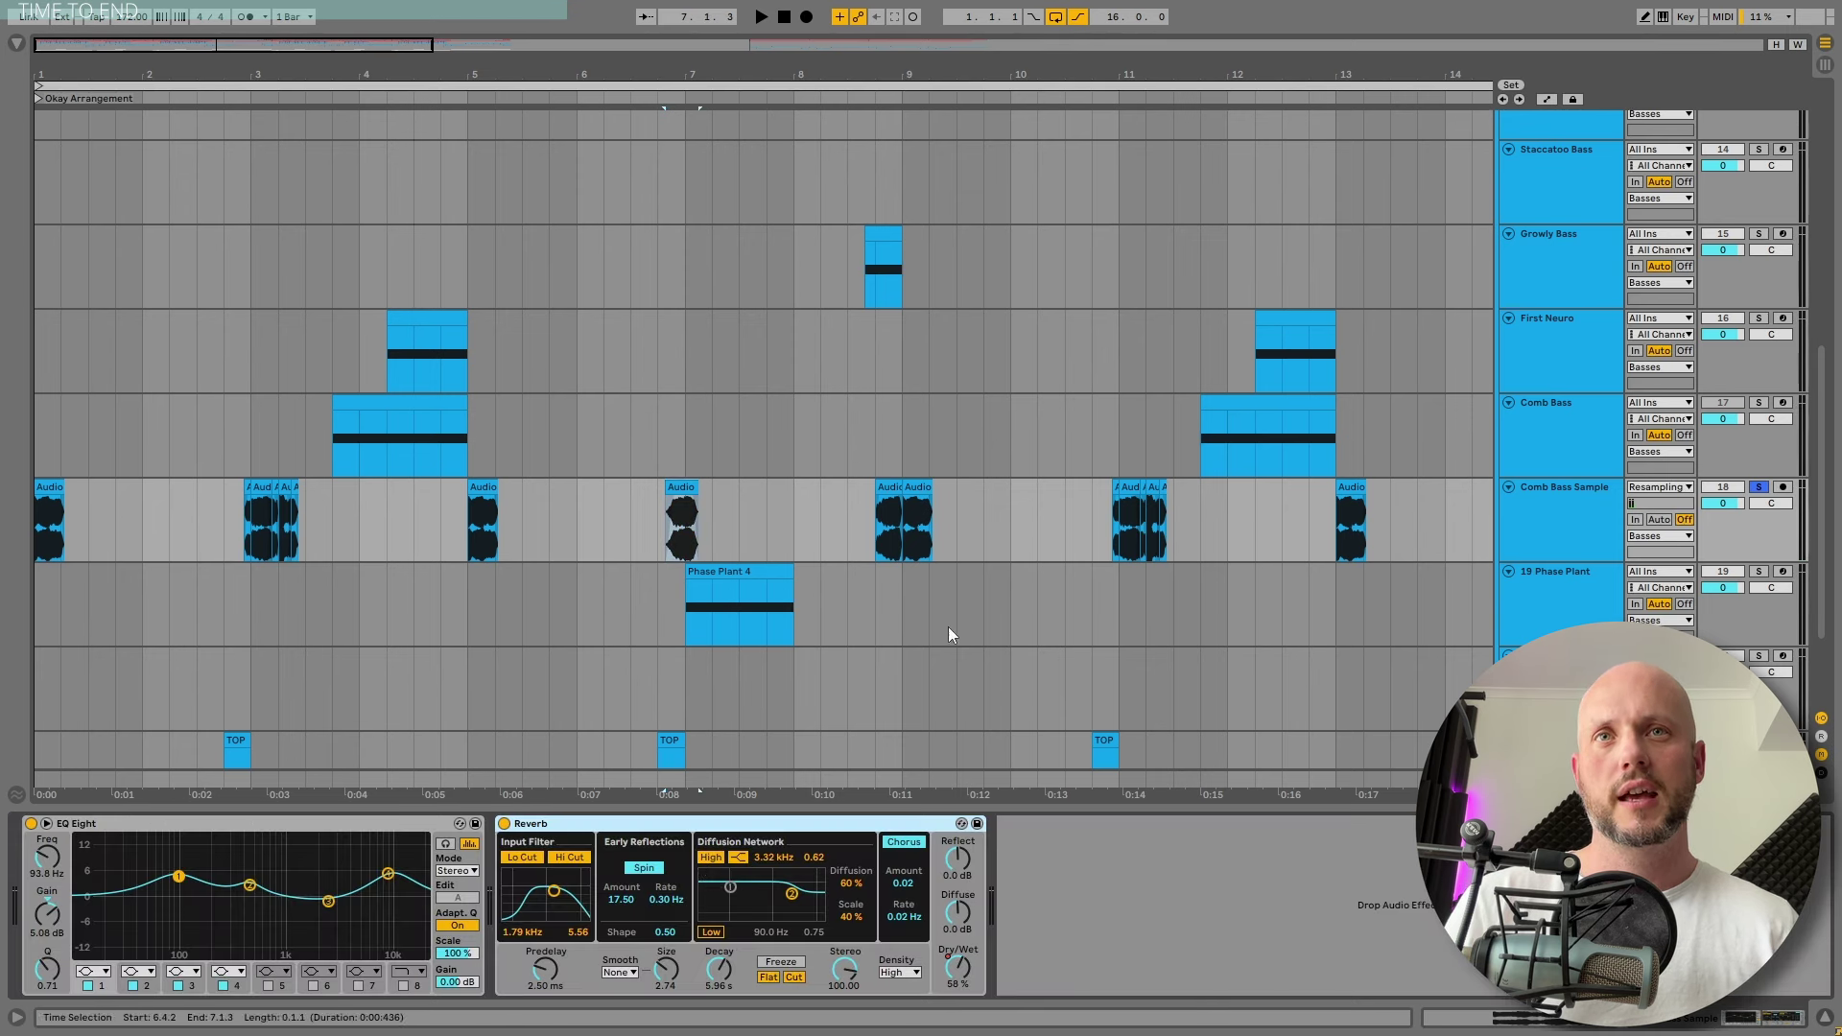
Play the unsoloed Okay Arrangement from the Comb Bass Sample clip before bar 7 and again from 5.3.1
{"action": "key", "text": "space"}
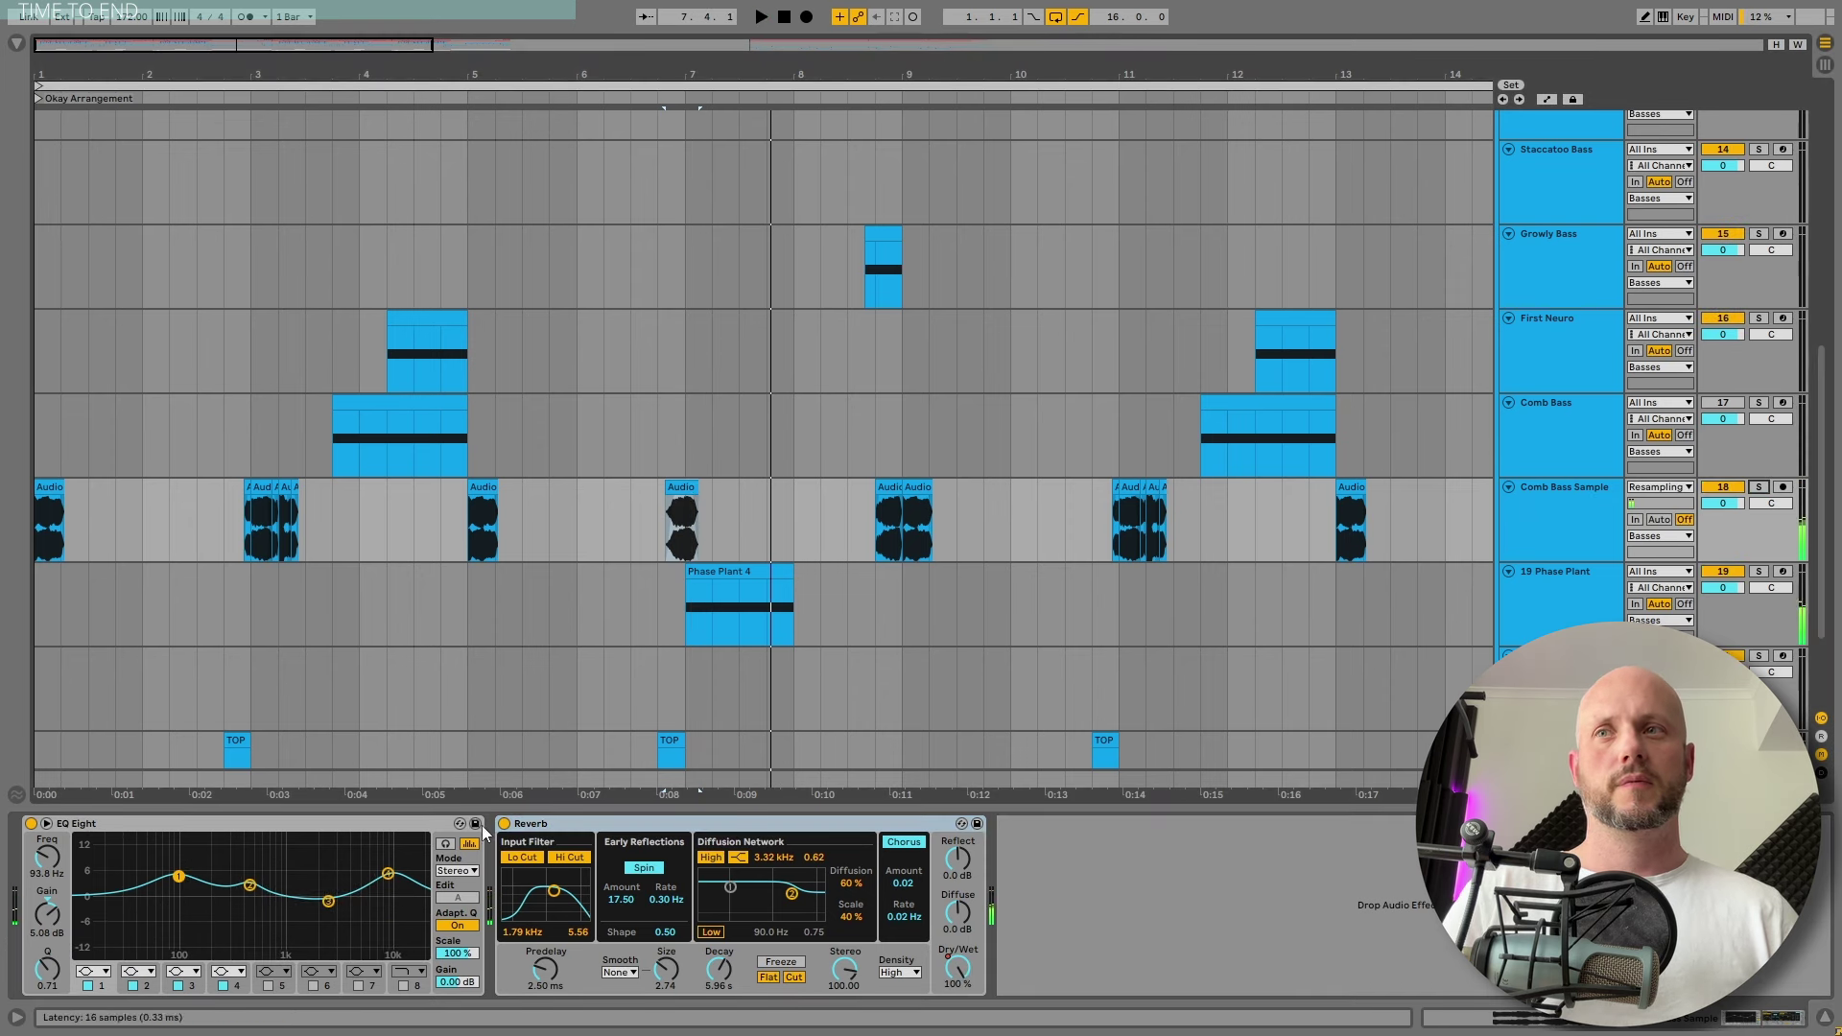
{"action": "key", "text": "space"}
{"action": "left_click", "coordinate": [522, 494]}
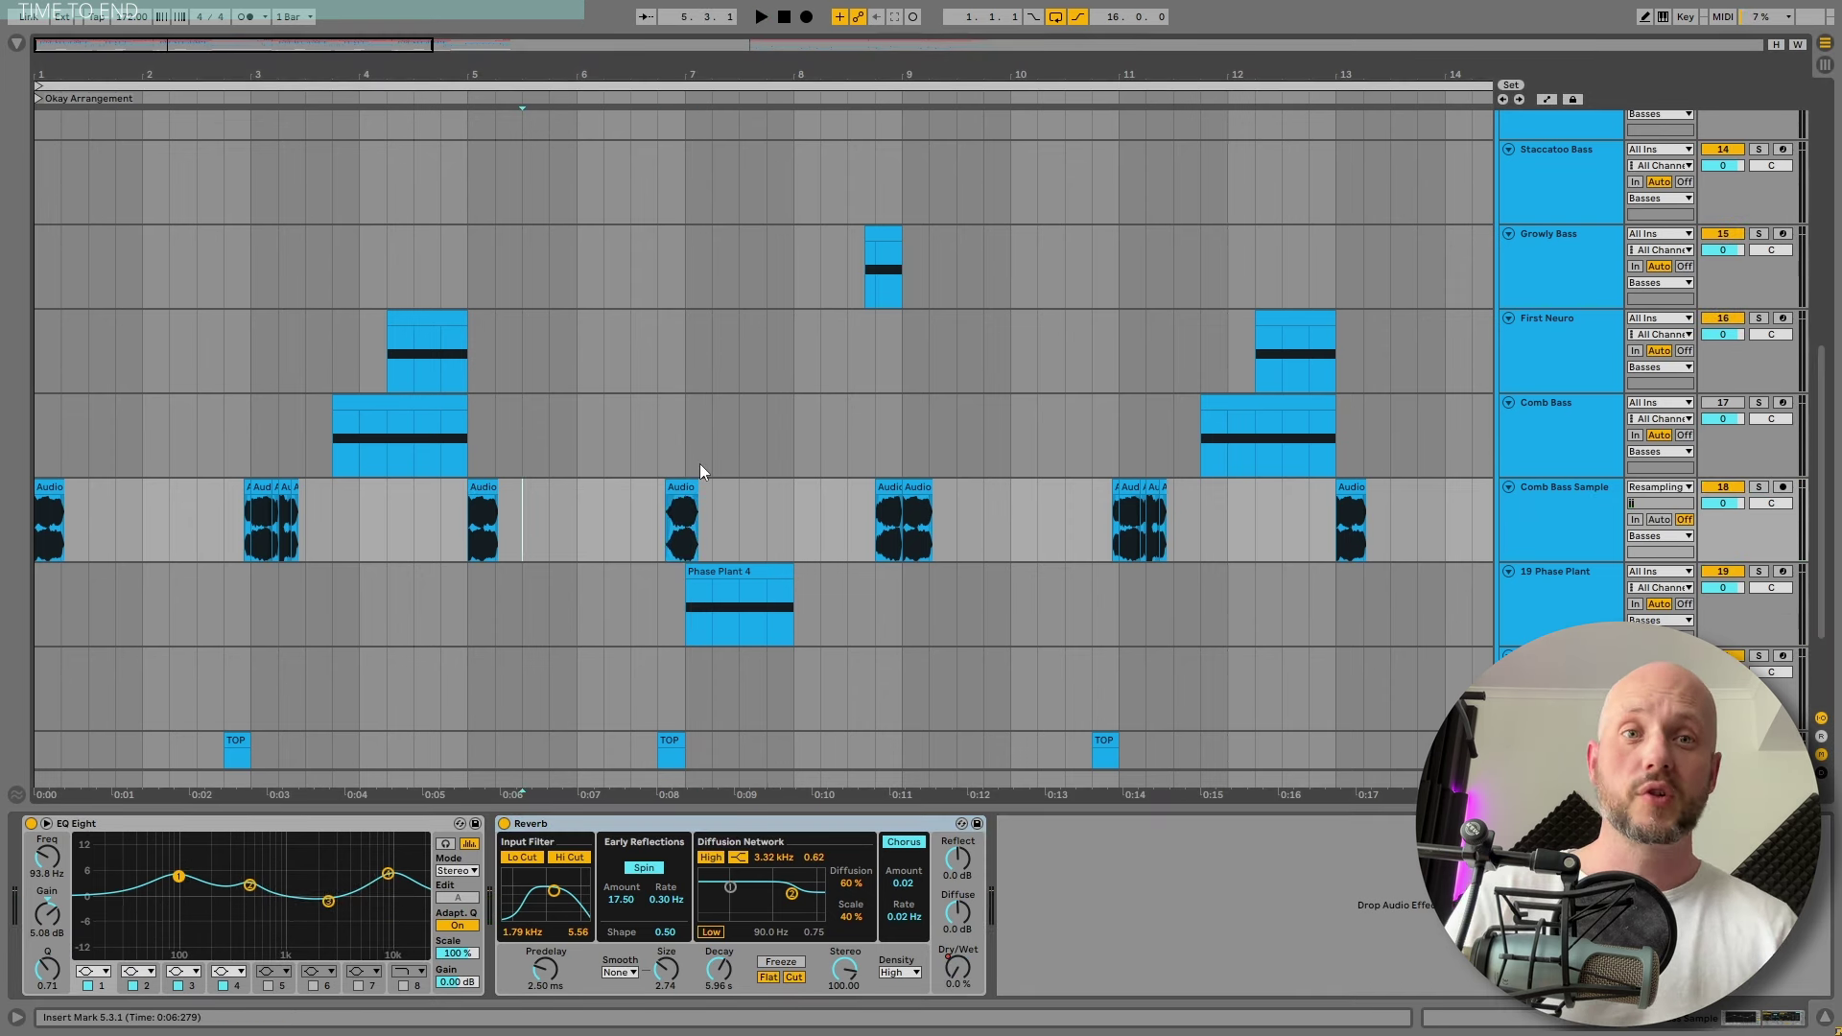
{"action": "key", "text": "space"}
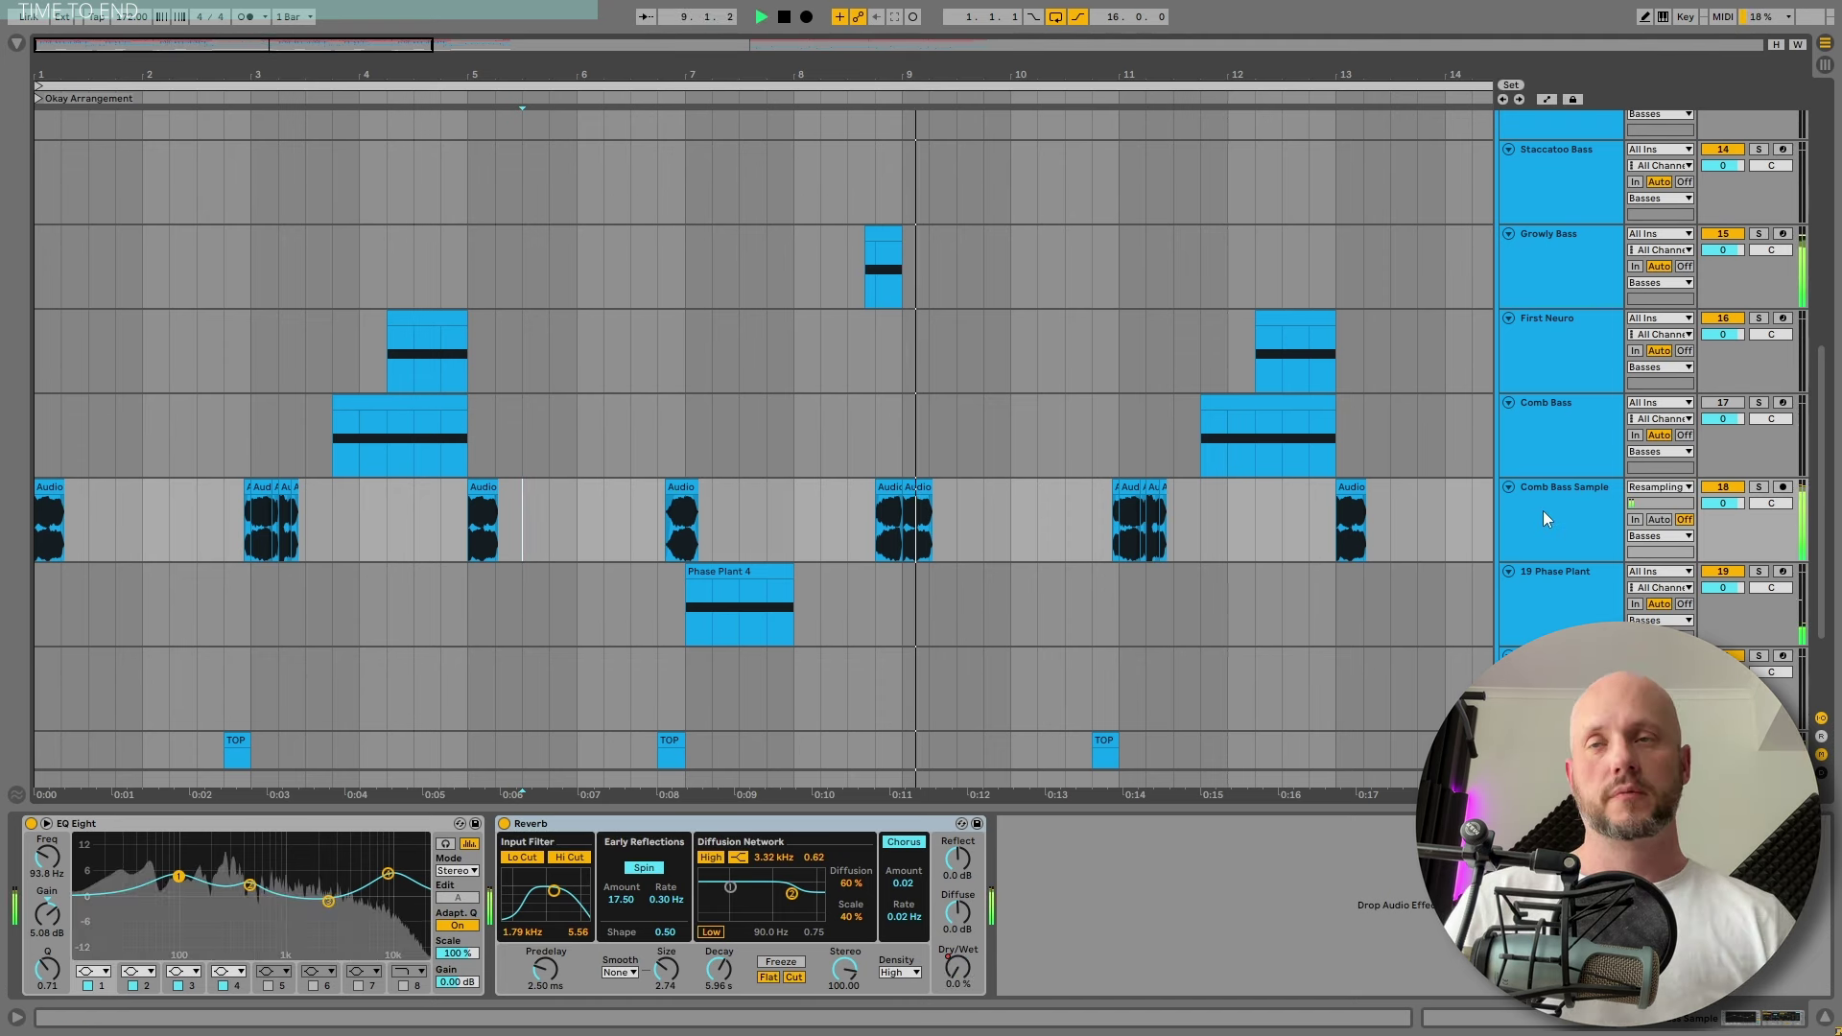
{"action": "key", "text": "space"}
Solo the Pluck Lead track and play it from 9.2.1
{"action": "scroll", "coordinate": [1564, 402], "scroll_direction": "up", "scroll_amount": 3}
{"action": "left_click", "coordinate": [1552, 280]}
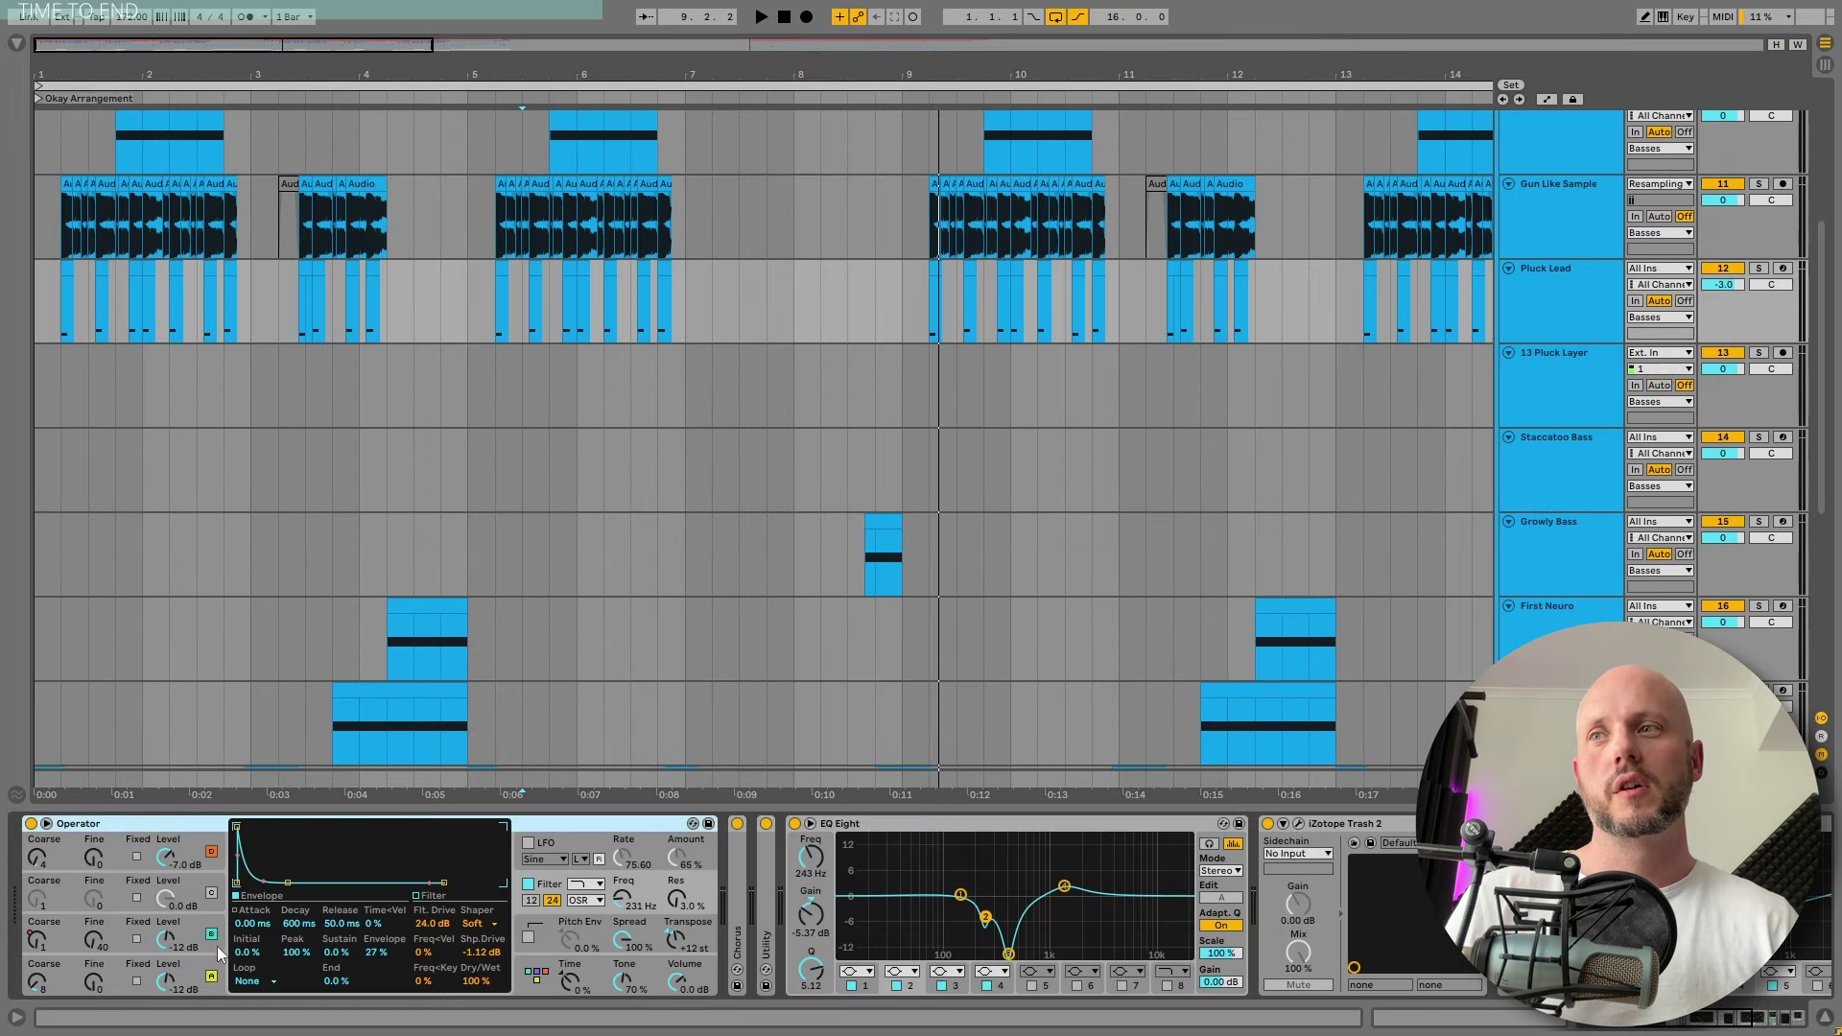
{"action": "left_click", "coordinate": [927, 309]}
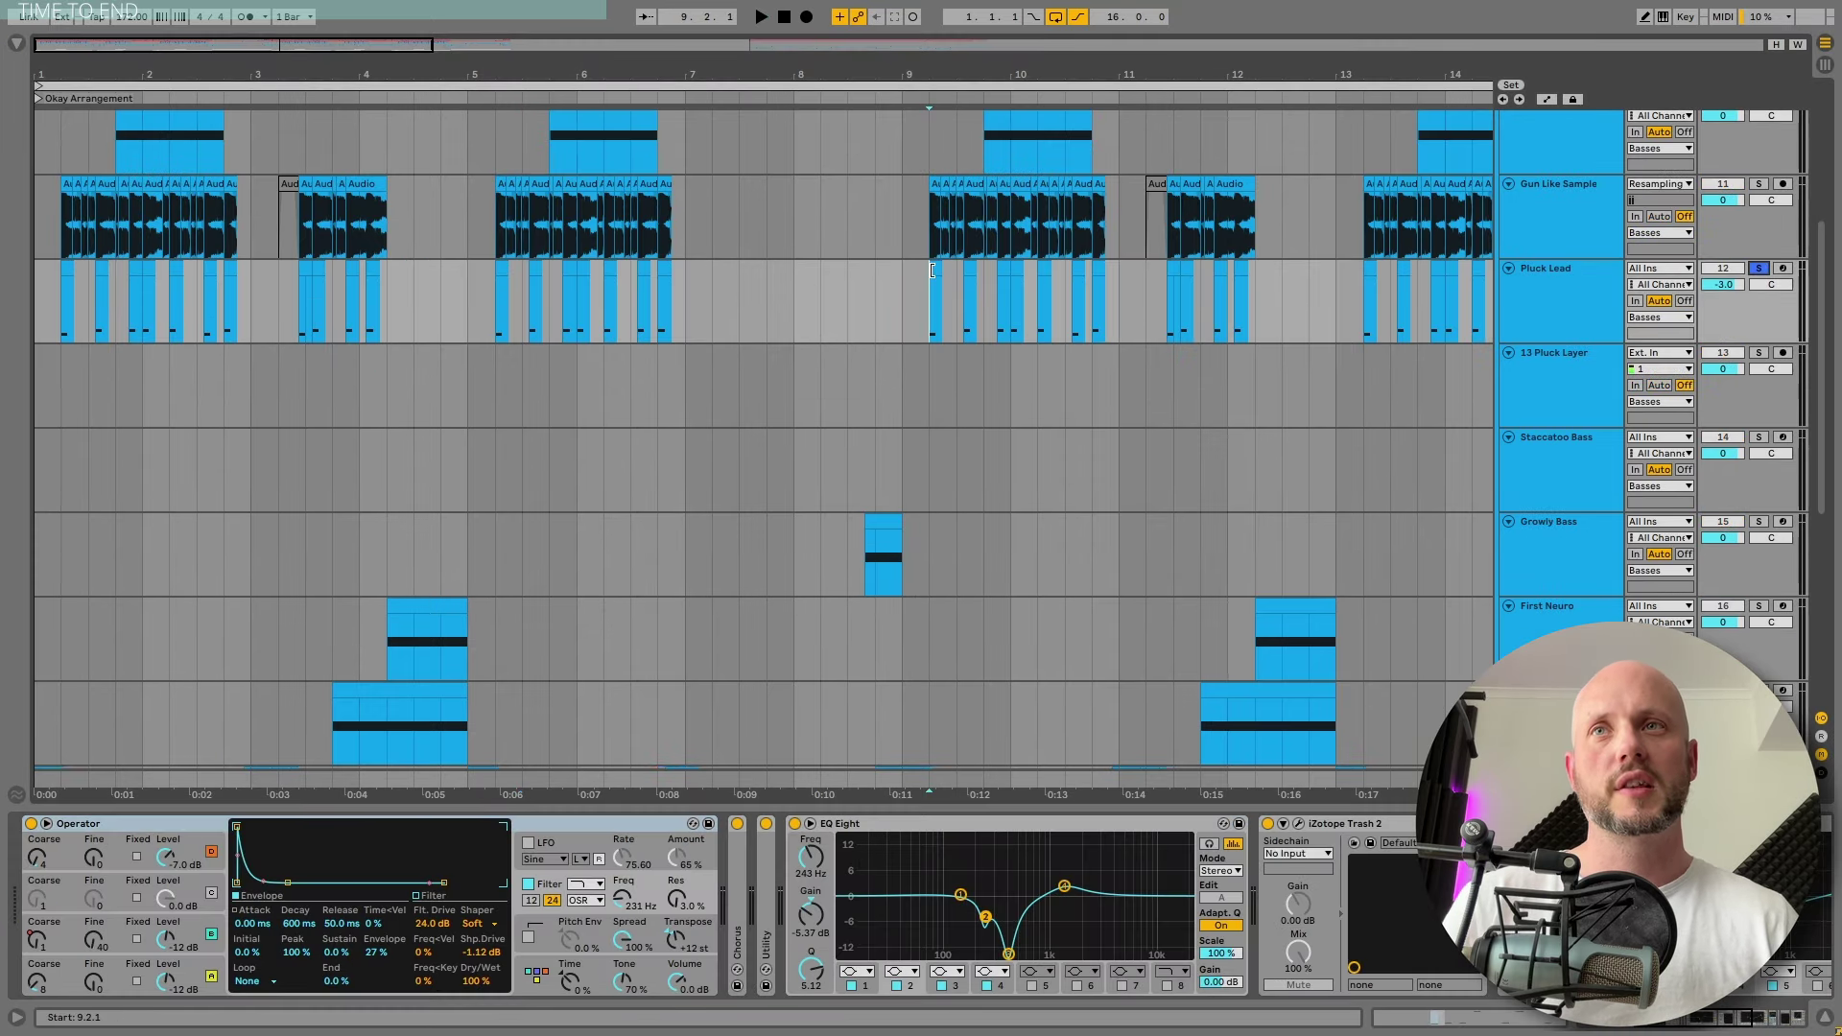
{"action": "key", "text": "space"}
{"action": "key", "text": "space"}
Compare the soloed Pluck Lead's first clip after bar 5 with its clip at 9.2.1 by playing them in turn
{"action": "left_click", "coordinate": [502, 269]}
{"action": "key", "text": "space"}
{"action": "key", "text": "space"}
{"action": "key", "text": "space"}
{"action": "key", "text": "space"}
{"action": "key", "text": "space"}
{"action": "key", "text": "space"}
{"action": "left_click", "coordinate": [934, 271]}
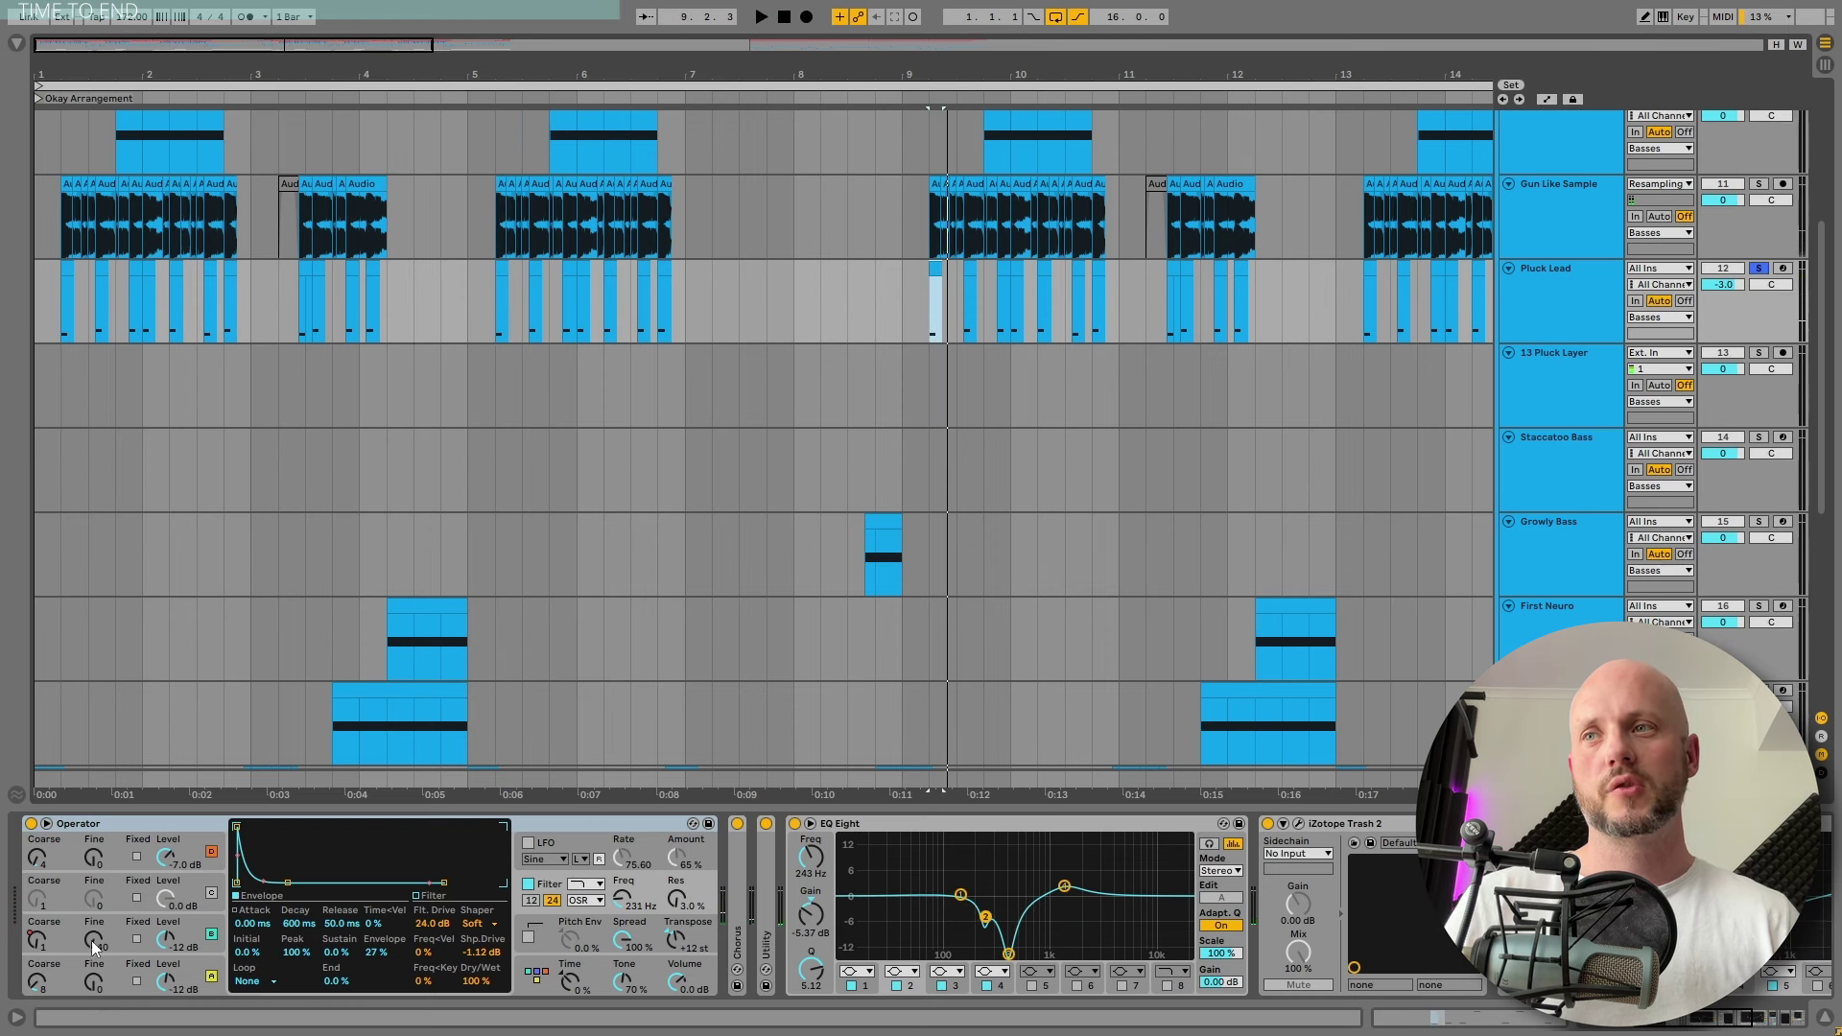
Show the envelope and waveform of Operator's oscillator A and replay the Pluck Lead, selecting its first clip after bar 5
{"action": "left_click", "coordinate": [187, 972]}
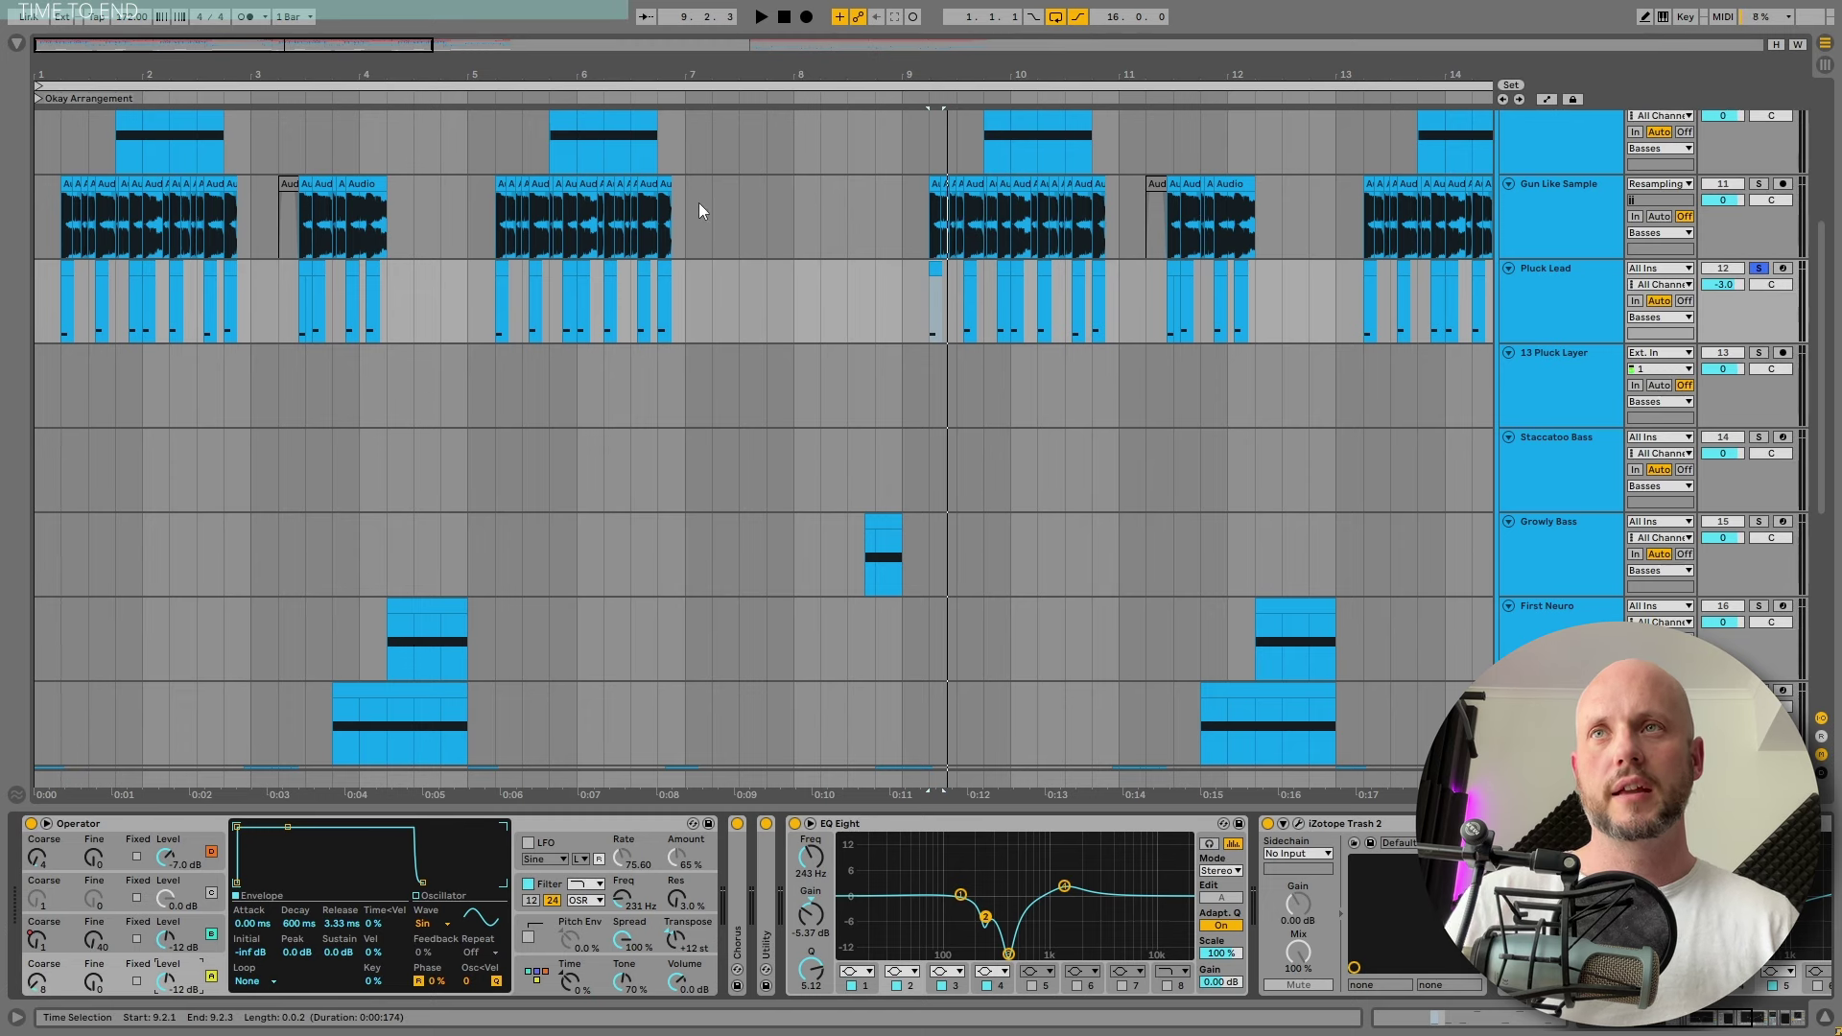
{"action": "key", "text": "space"}
{"action": "left_click", "coordinate": [501, 269]}
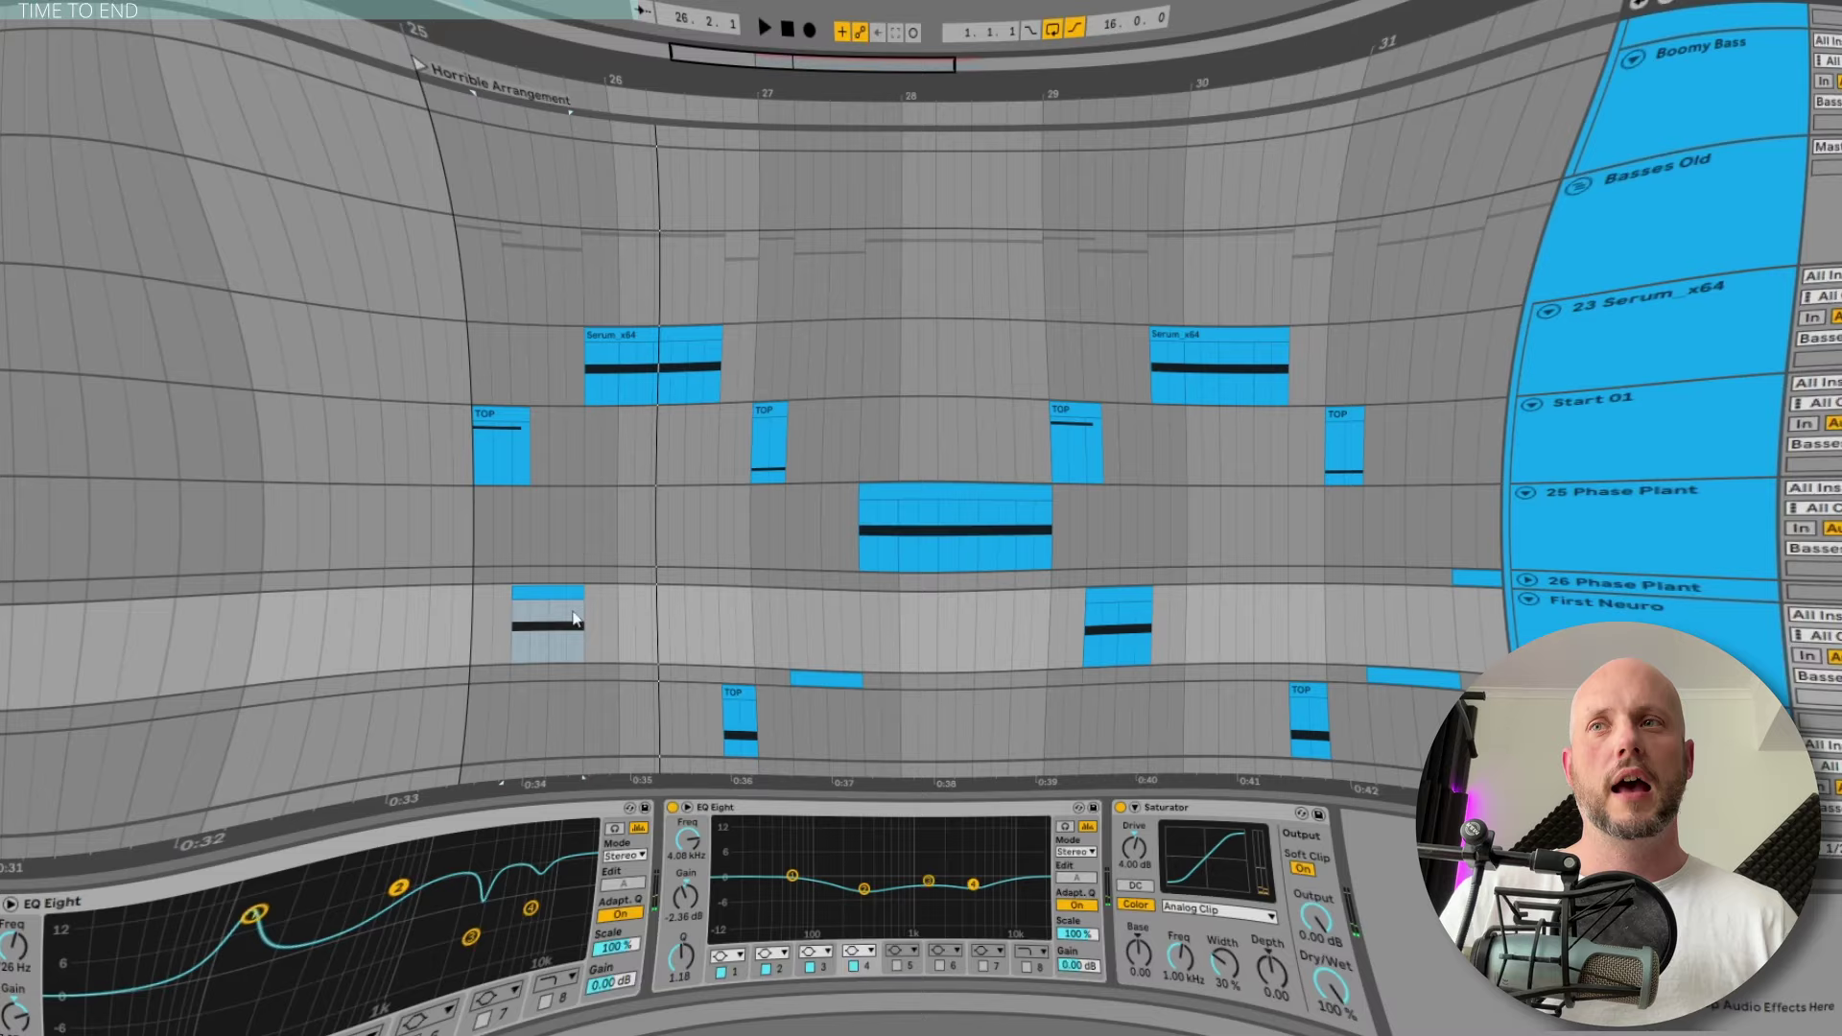
Play the soloed First Neuro track's first clip at 25.2.1 in the Horrible Arrangement repeatedly
{"action": "left_click", "coordinate": [526, 594]}
{"action": "key", "text": "space"}
{"action": "key", "text": "space"}
{"action": "key", "text": "space"}
{"action": "key", "text": "space"}
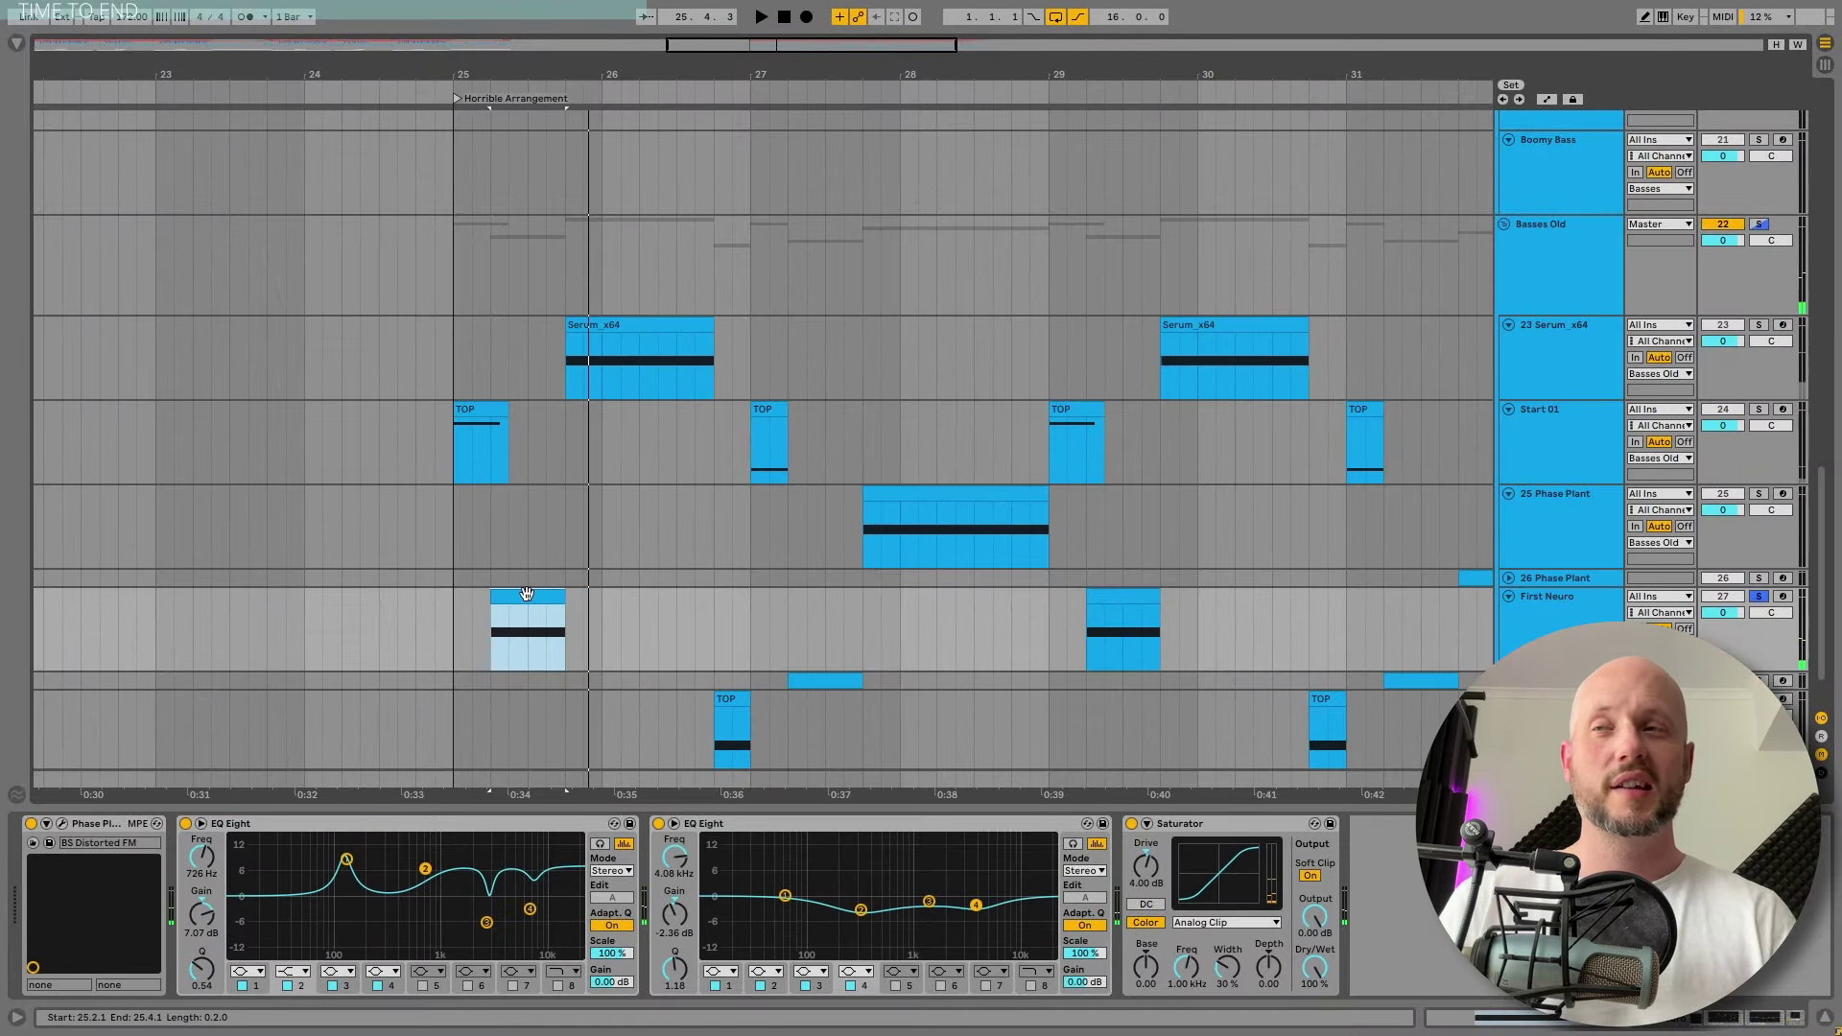
Show the First Neuro track's Phase Plant patch and examine its FM, Sub and Noise generator groups
{"action": "left_click", "coordinate": [62, 824]}
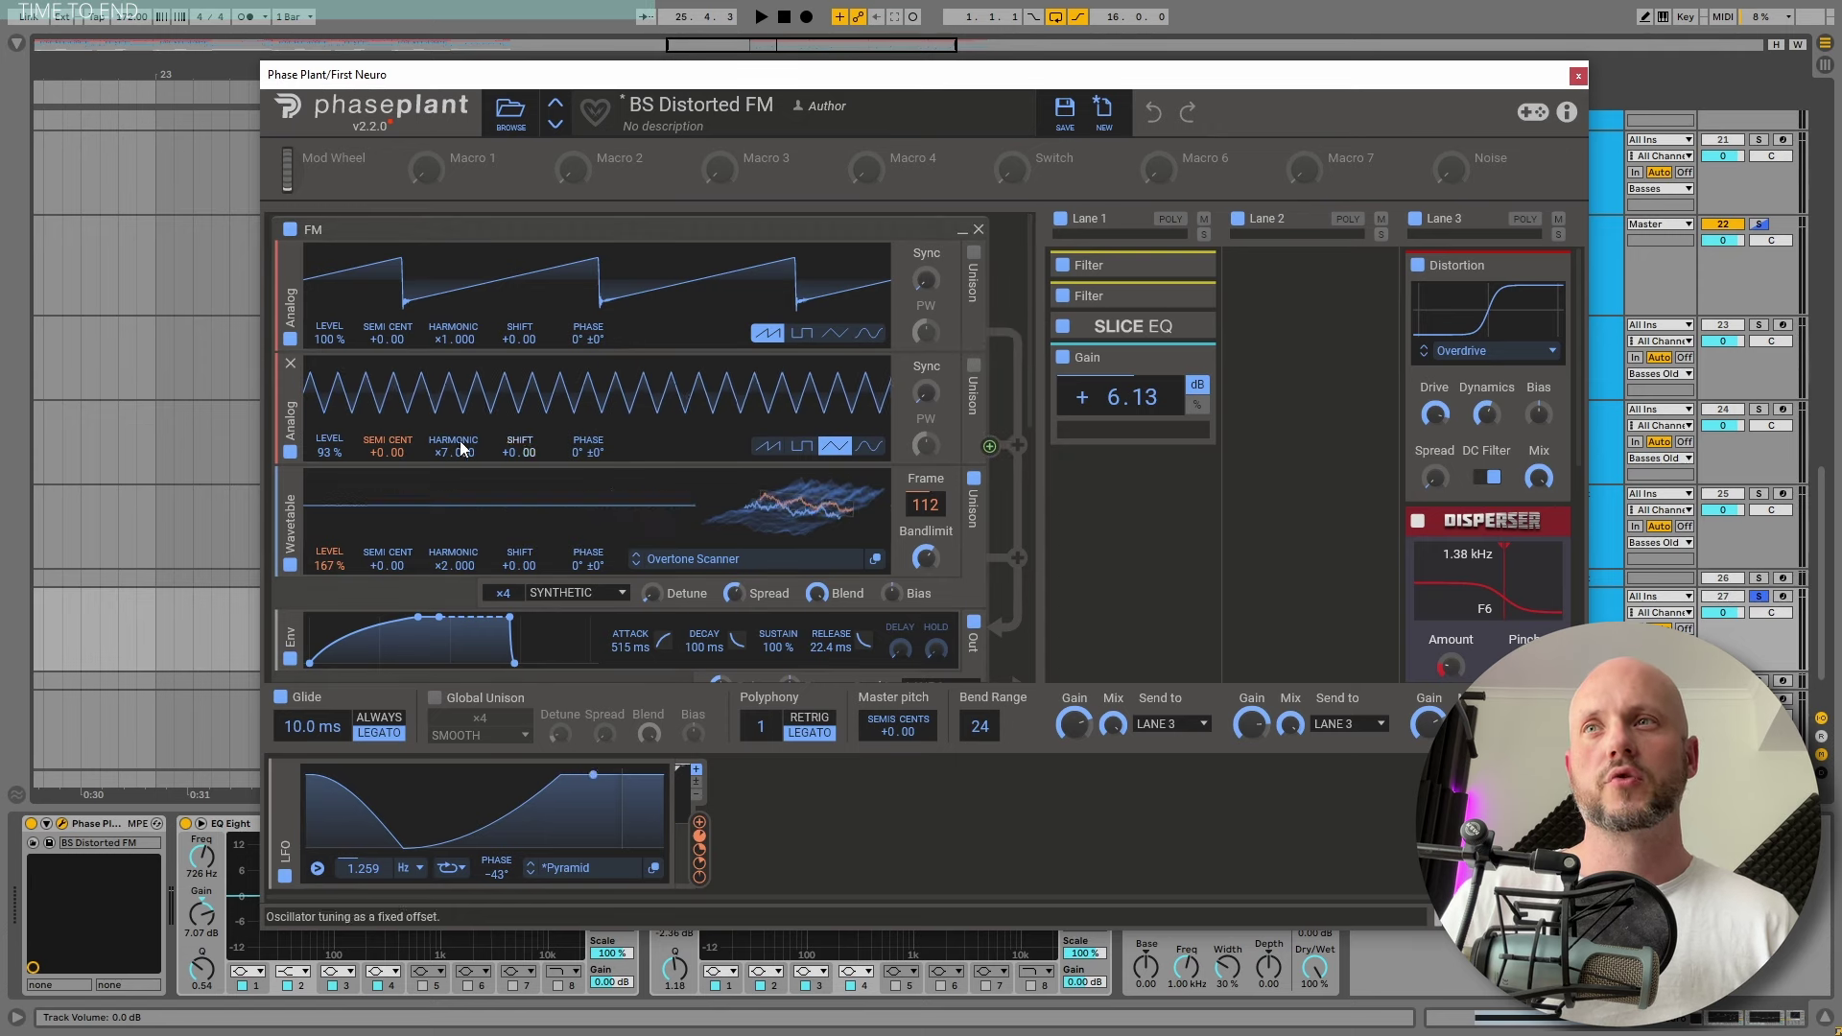
{"action": "left_click_drag", "start_coordinate": [1024, 338], "coordinate": [1032, 384]}
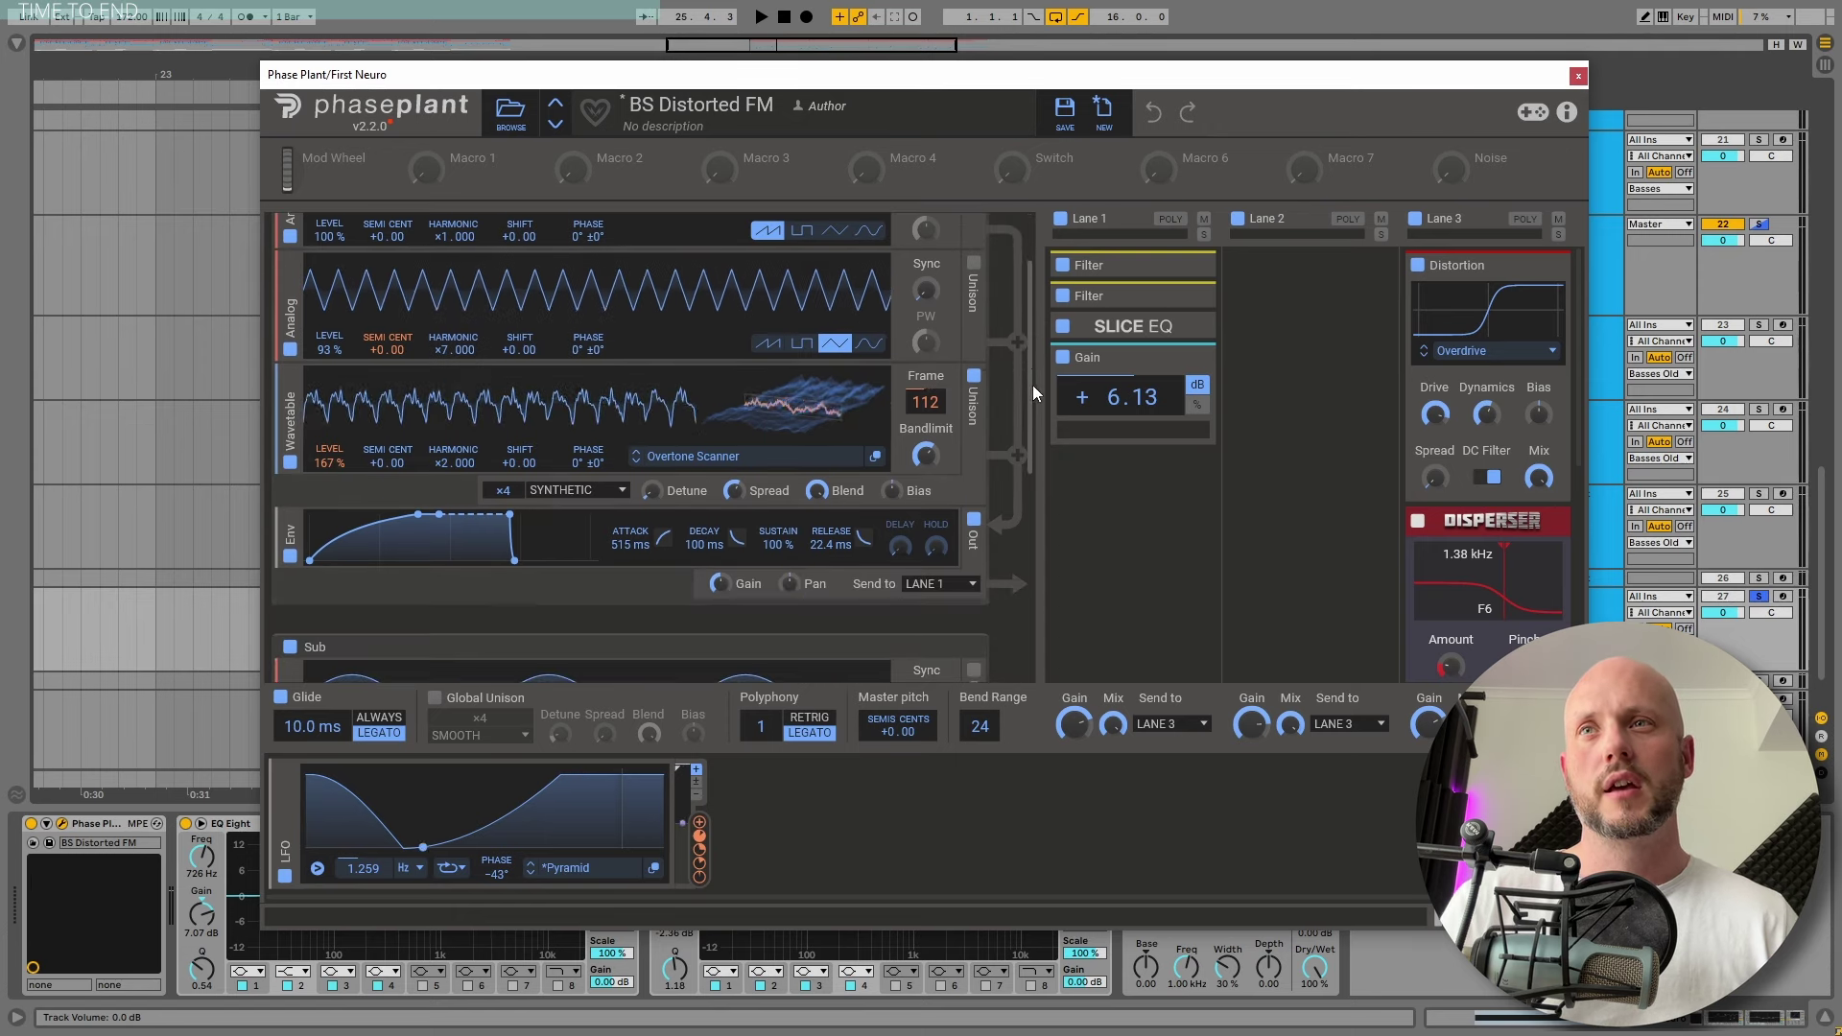
{"action": "scroll", "coordinate": [851, 417], "scroll_direction": "down", "scroll_amount": 5}
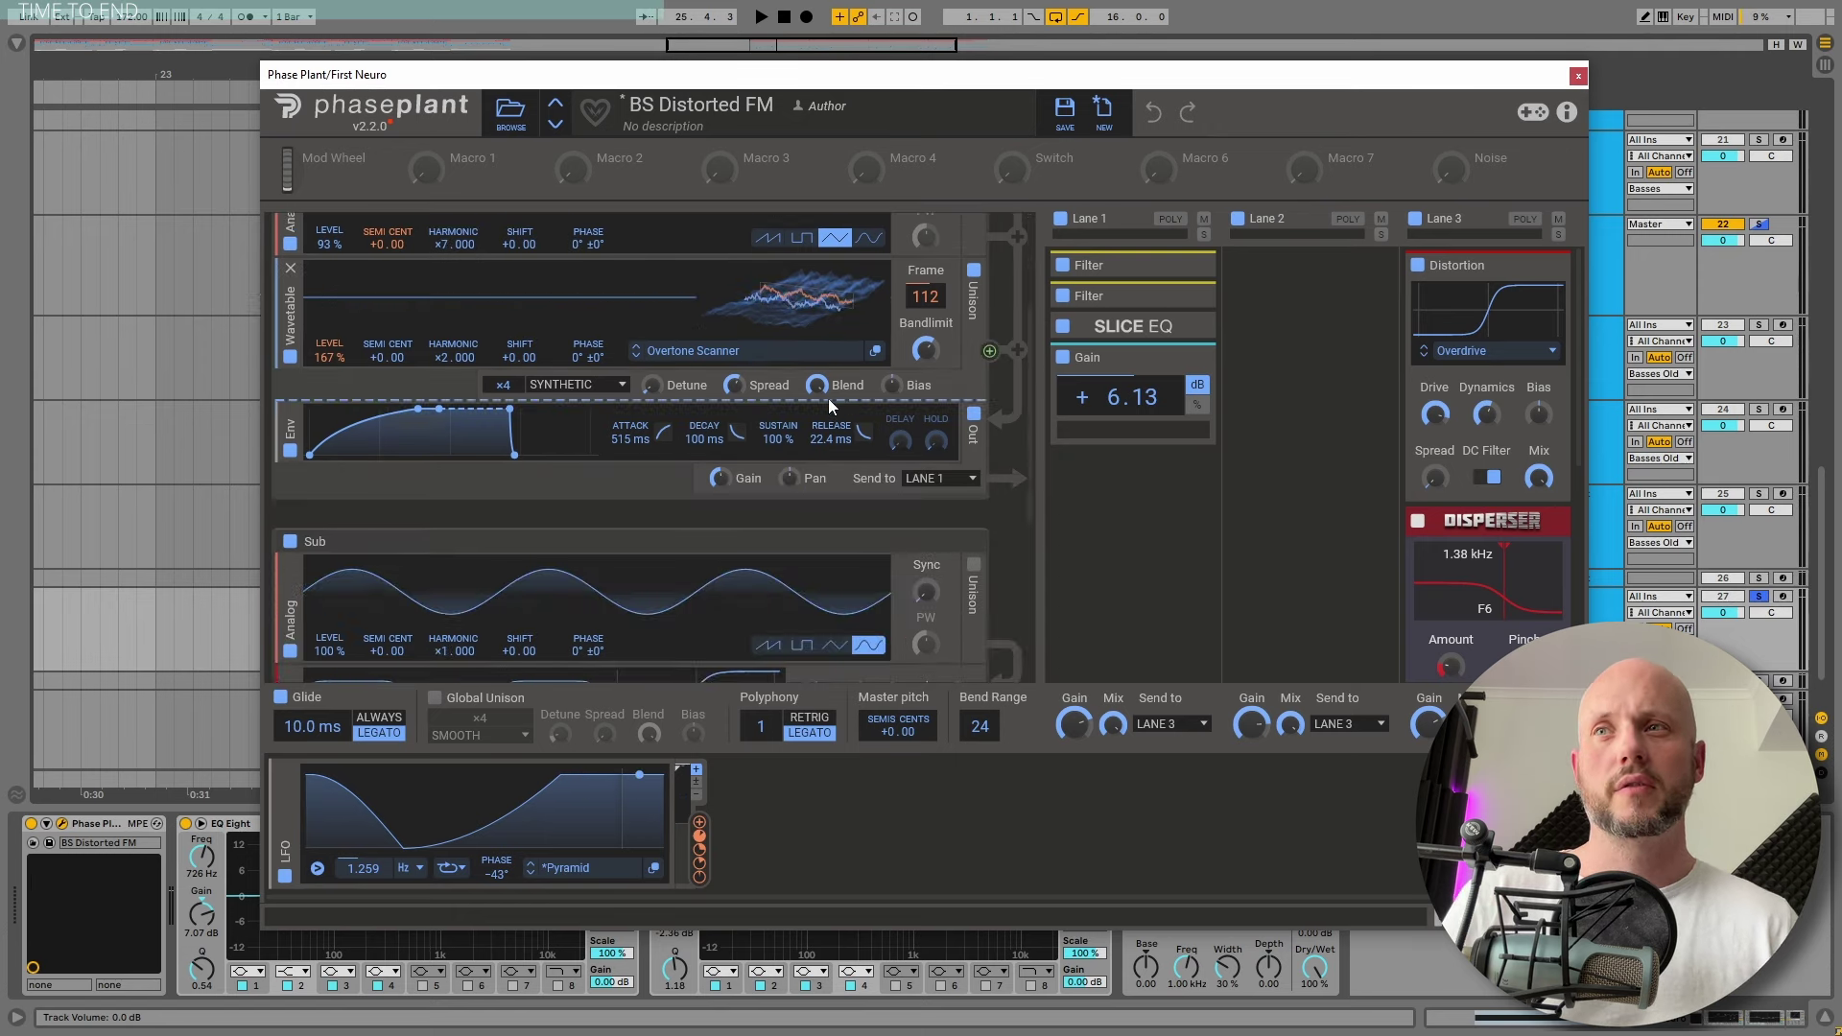
{"action": "scroll", "coordinate": [851, 414], "scroll_direction": "down", "scroll_amount": 2}
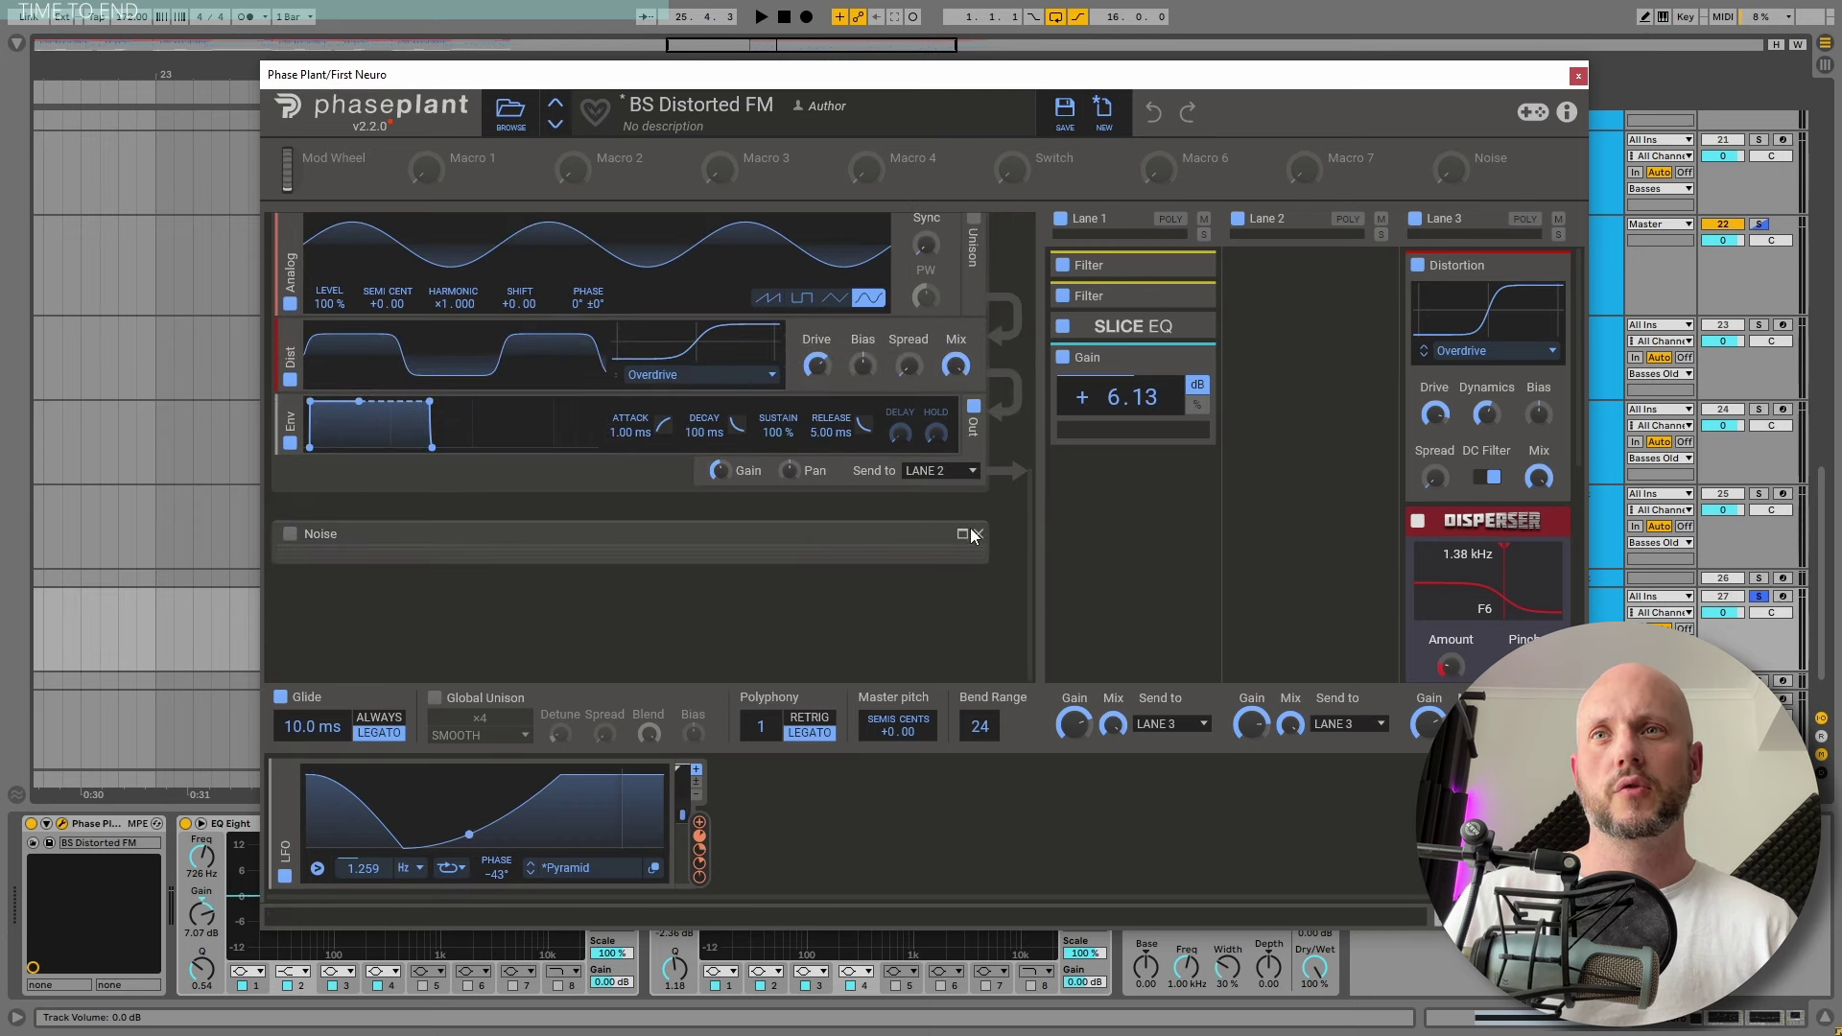
{"action": "left_click", "coordinate": [978, 535]}
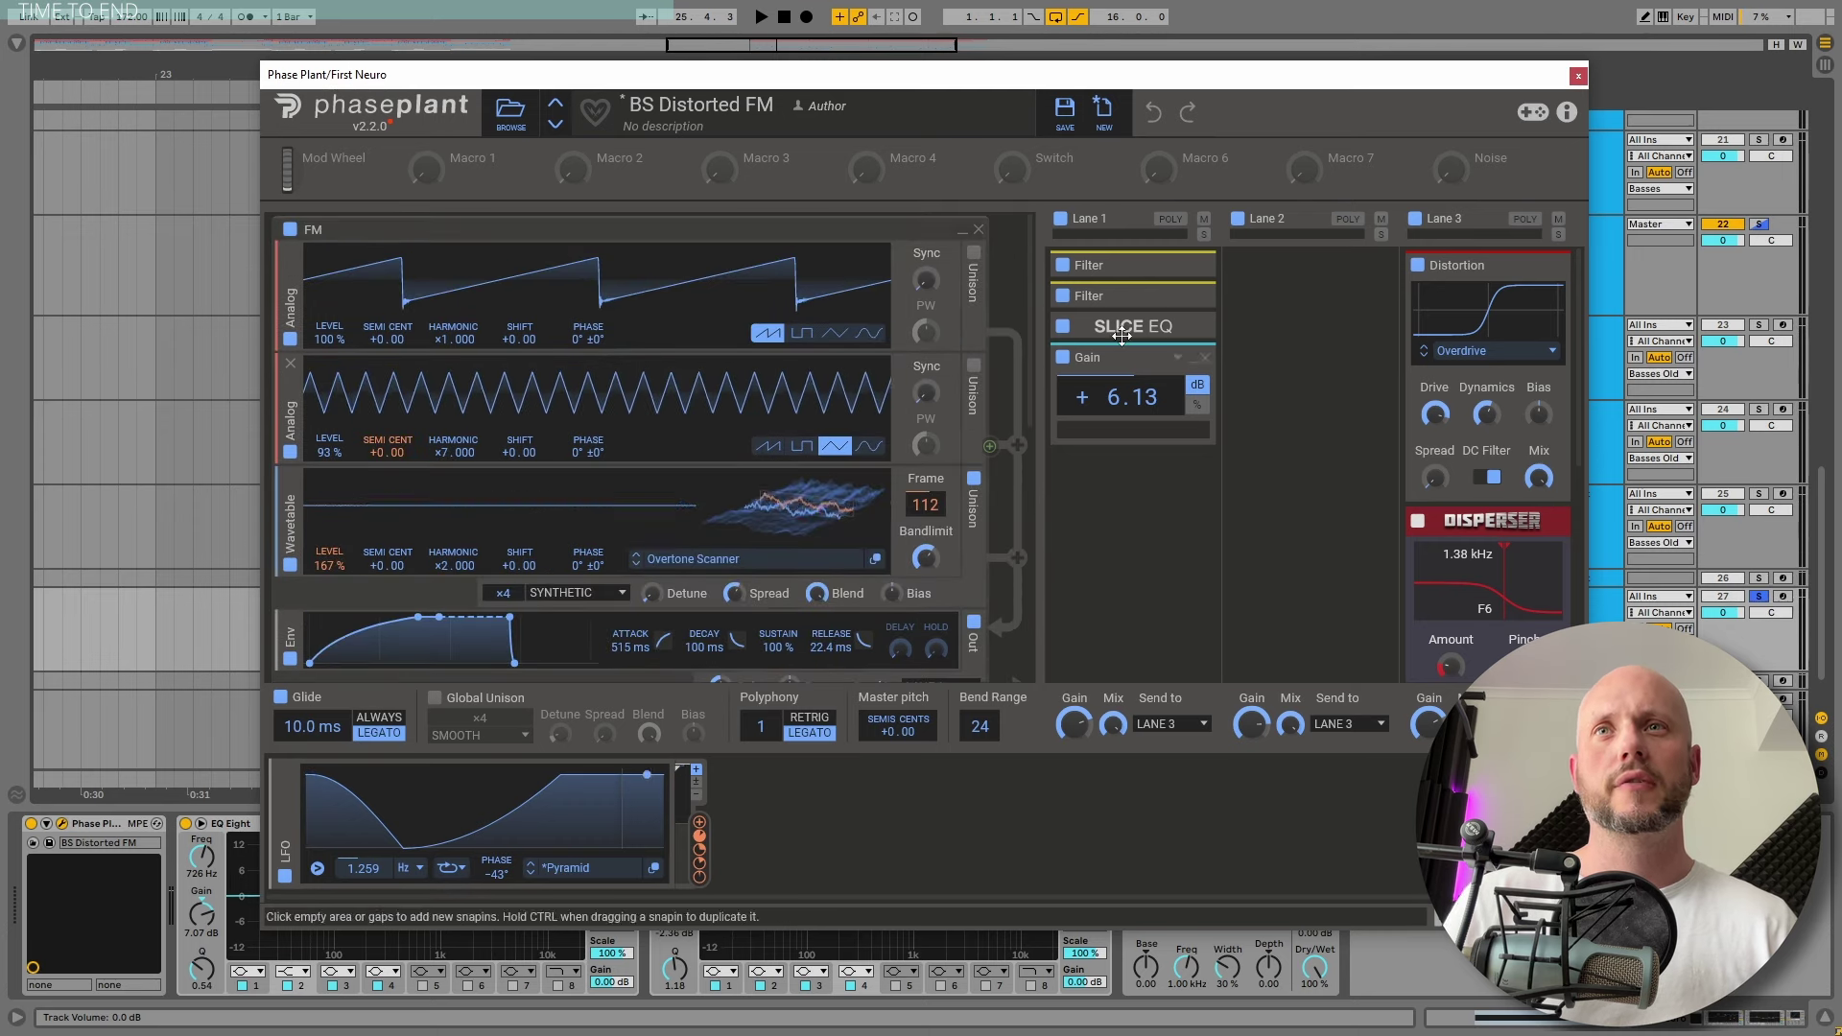
Expand both filters in Lane 1 of Phase Plant and look over the effects in Lane 1 and Lane 3
{"action": "left_click", "coordinate": [1191, 265]}
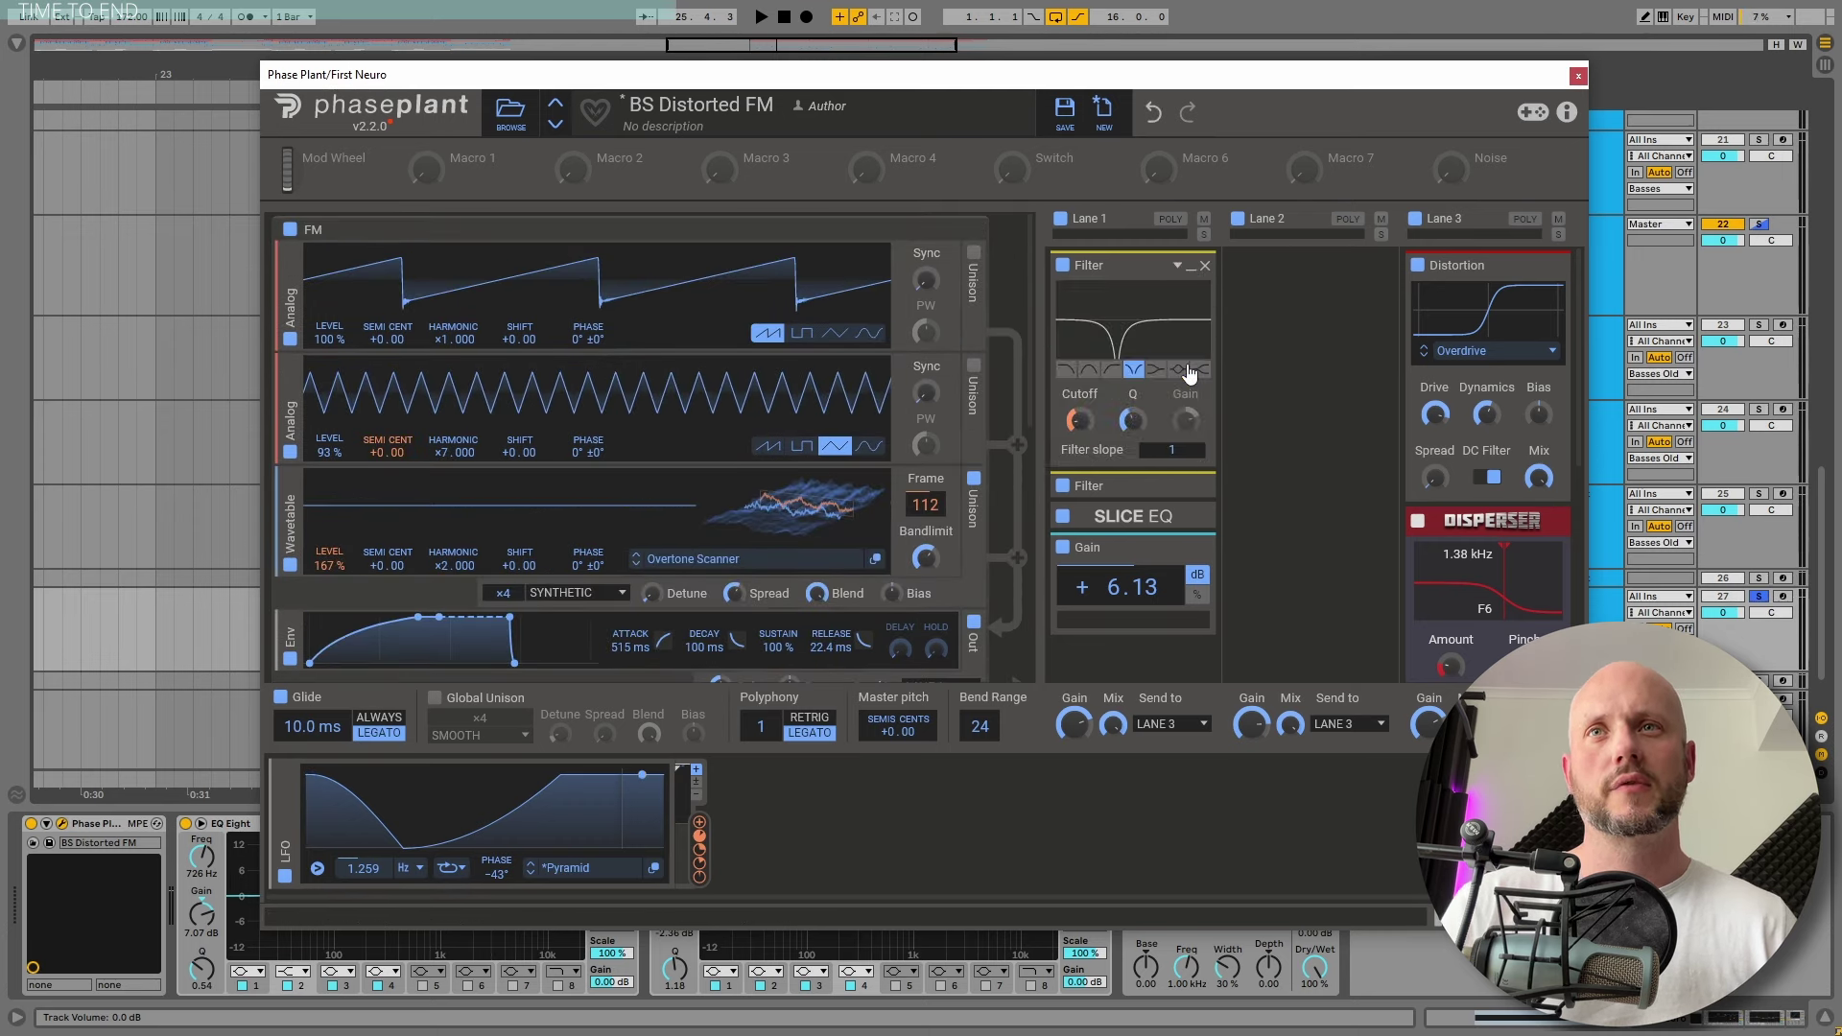
{"action": "left_click", "coordinate": [1190, 485]}
{"action": "scroll", "coordinate": [1482, 283], "scroll_direction": "down", "scroll_amount": 2}
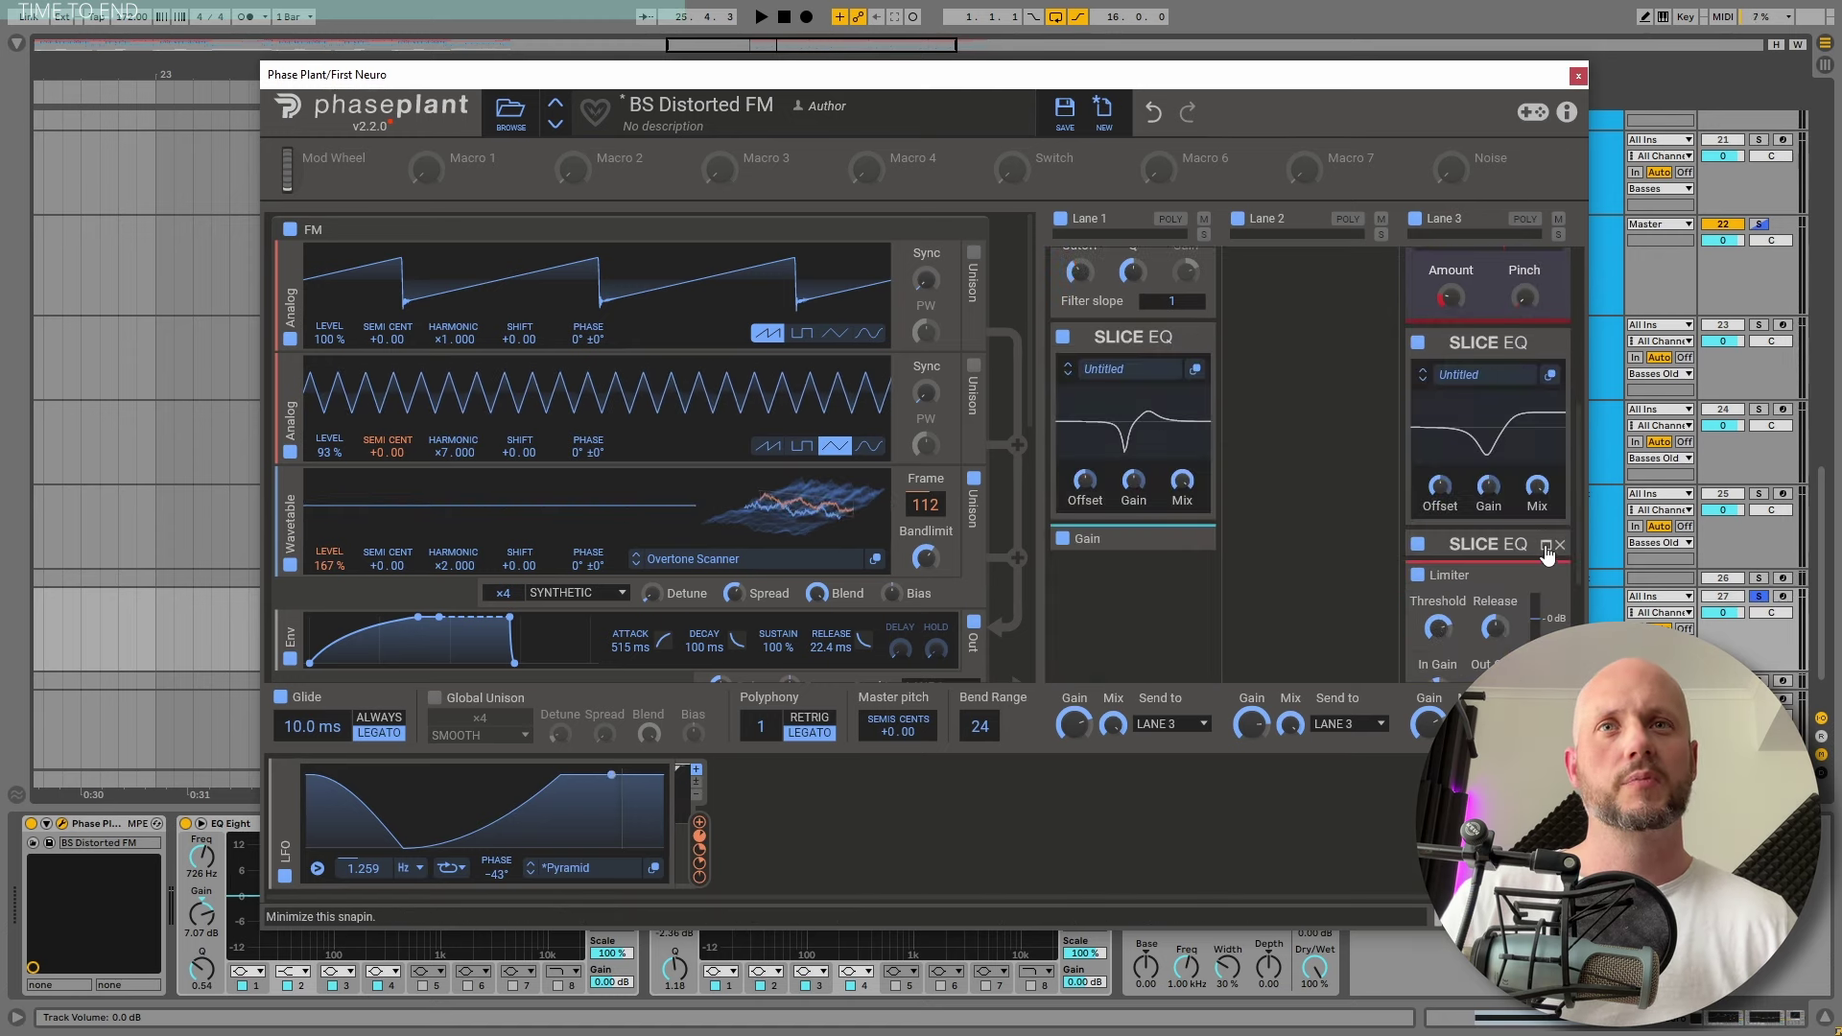
{"action": "left_click", "coordinate": [1546, 547]}
{"action": "scroll", "coordinate": [1536, 532], "scroll_direction": "down", "scroll_amount": 4}
{"action": "scroll", "coordinate": [1540, 537], "scroll_direction": "up", "scroll_amount": 7}
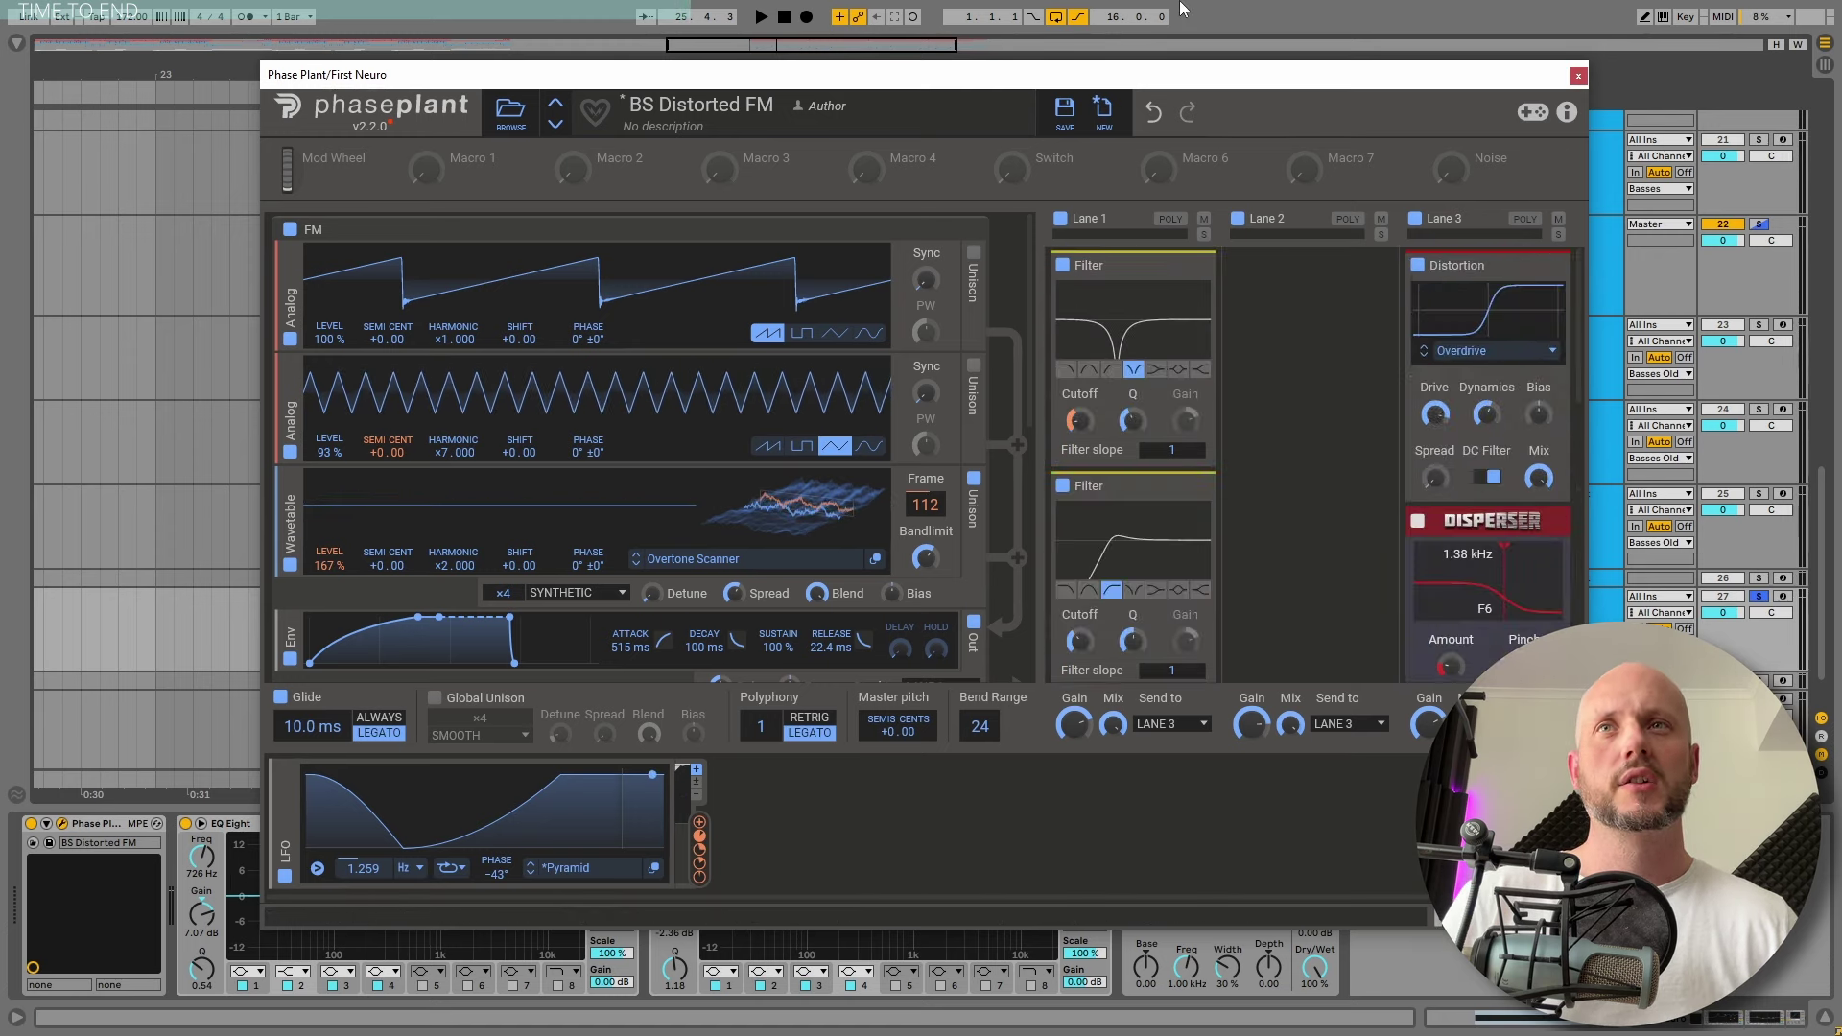
Audition the First Neuro patch with its Overtone Scanner wavetable generator on and off, re-enable it and leave Phase Plant
{"action": "left_click", "coordinate": [1234, 29]}
{"action": "key", "text": "space"}
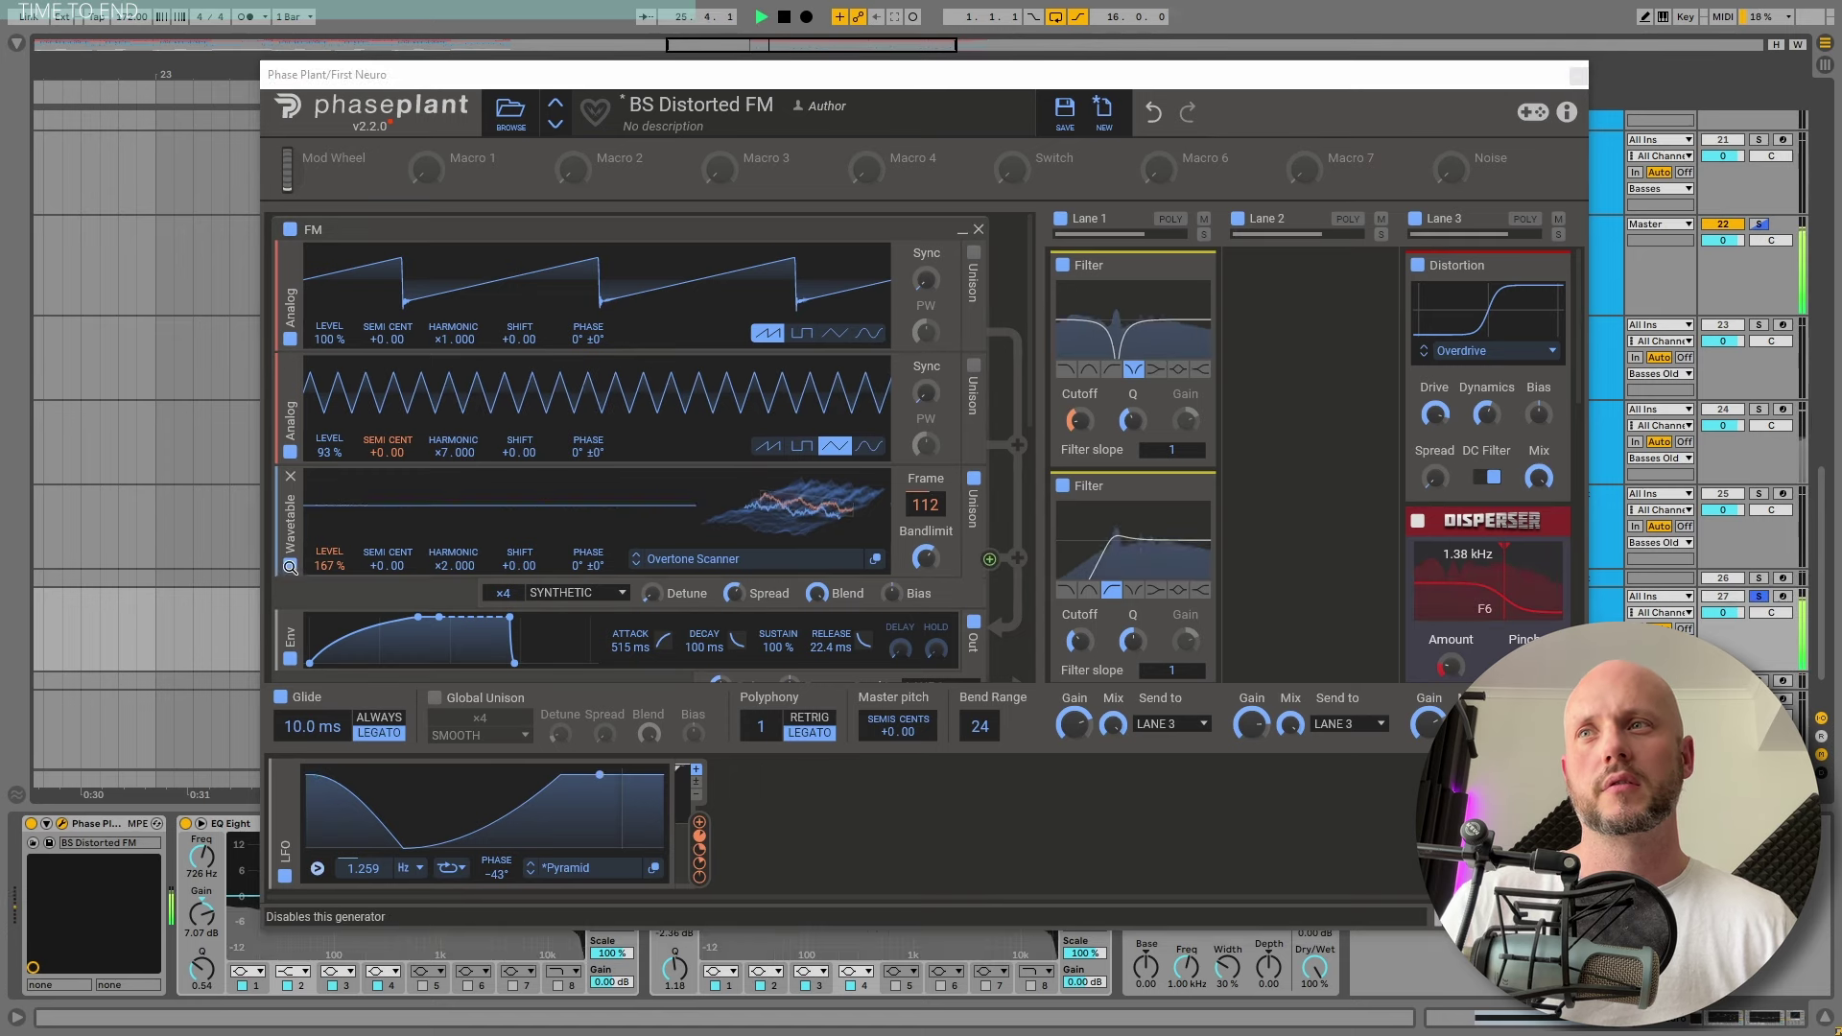
{"action": "left_click", "coordinate": [289, 565]}
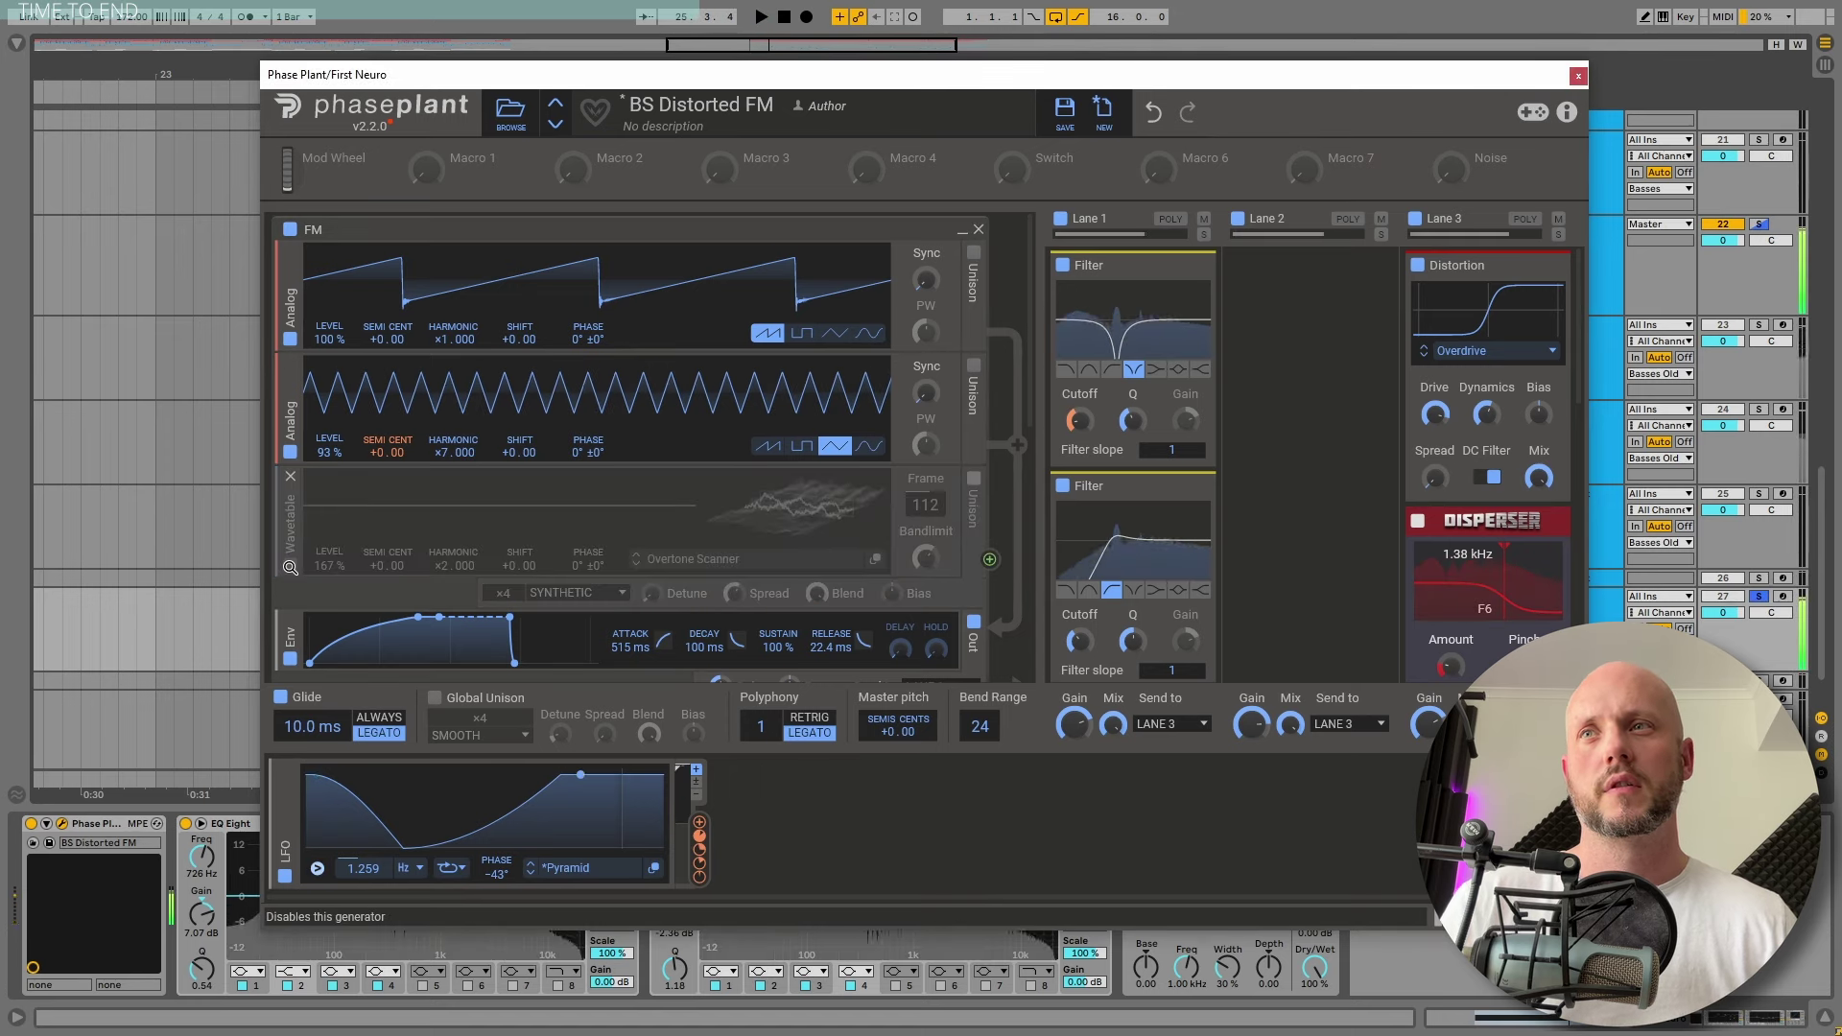
{"action": "left_click", "coordinate": [289, 565]}
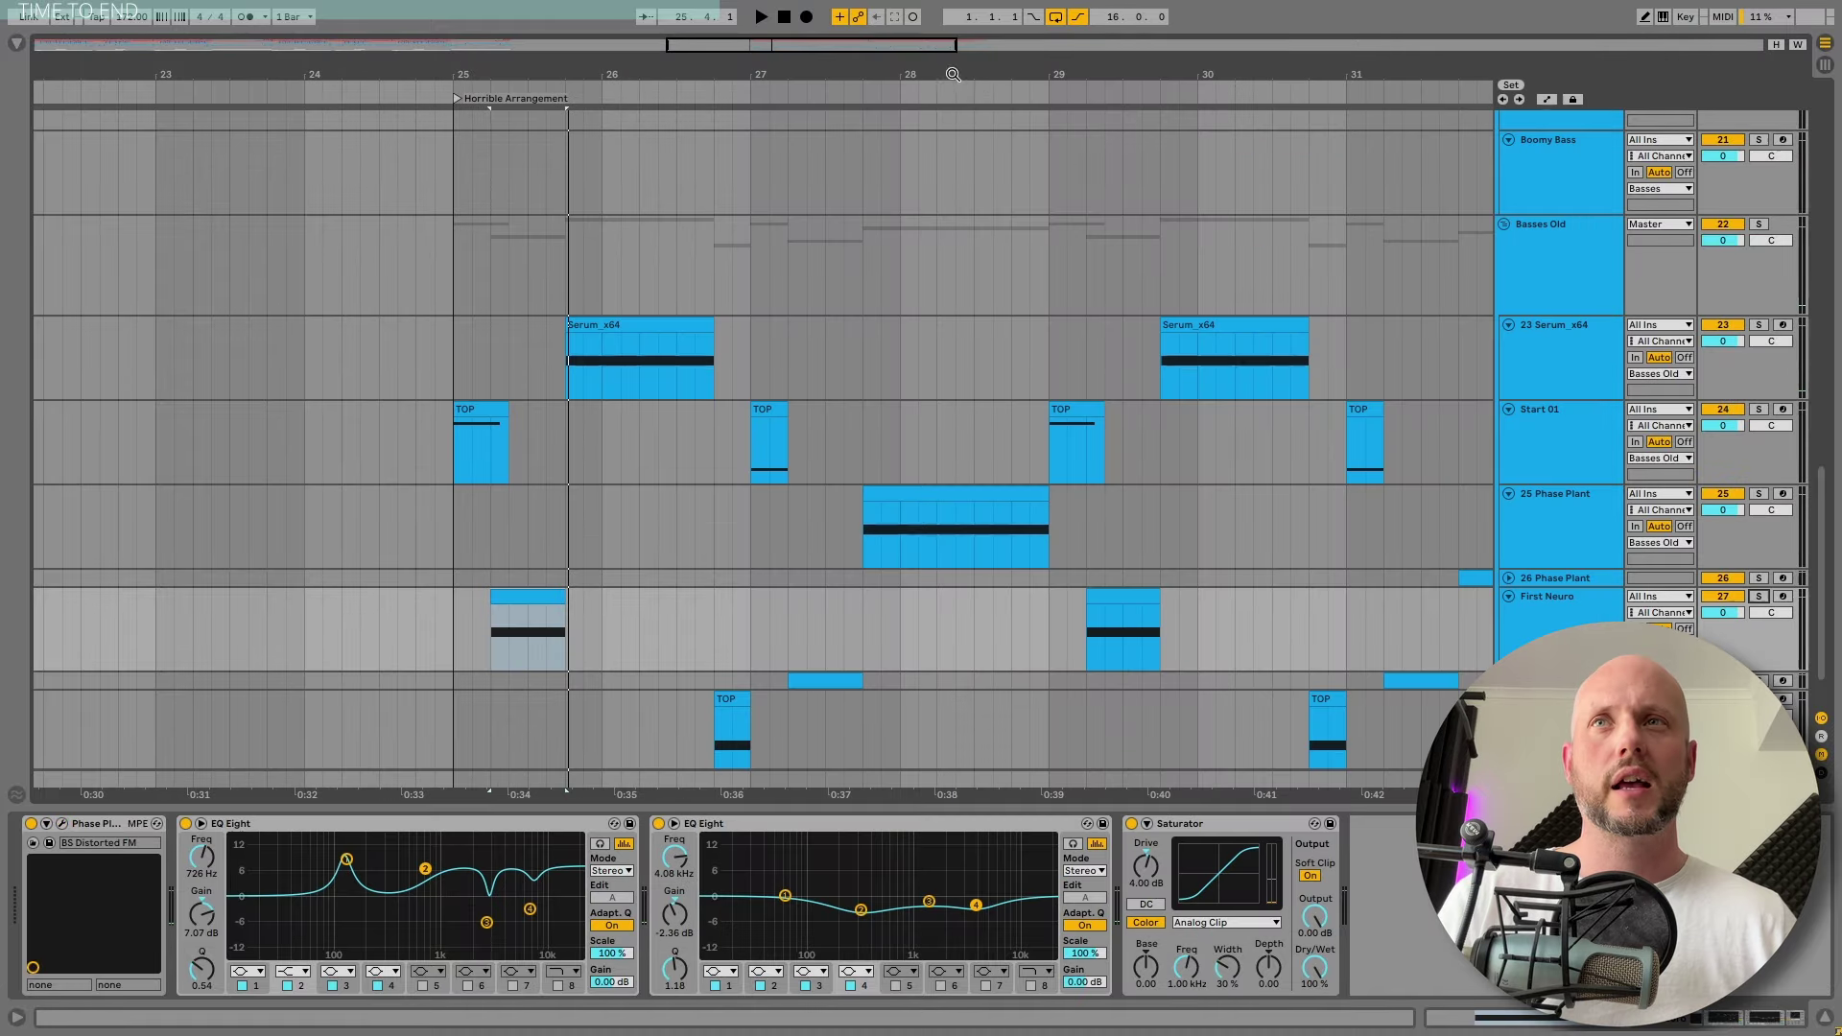
{"action": "left_click_drag", "start_coordinate": [953, 74], "coordinate": [1439, 8]}
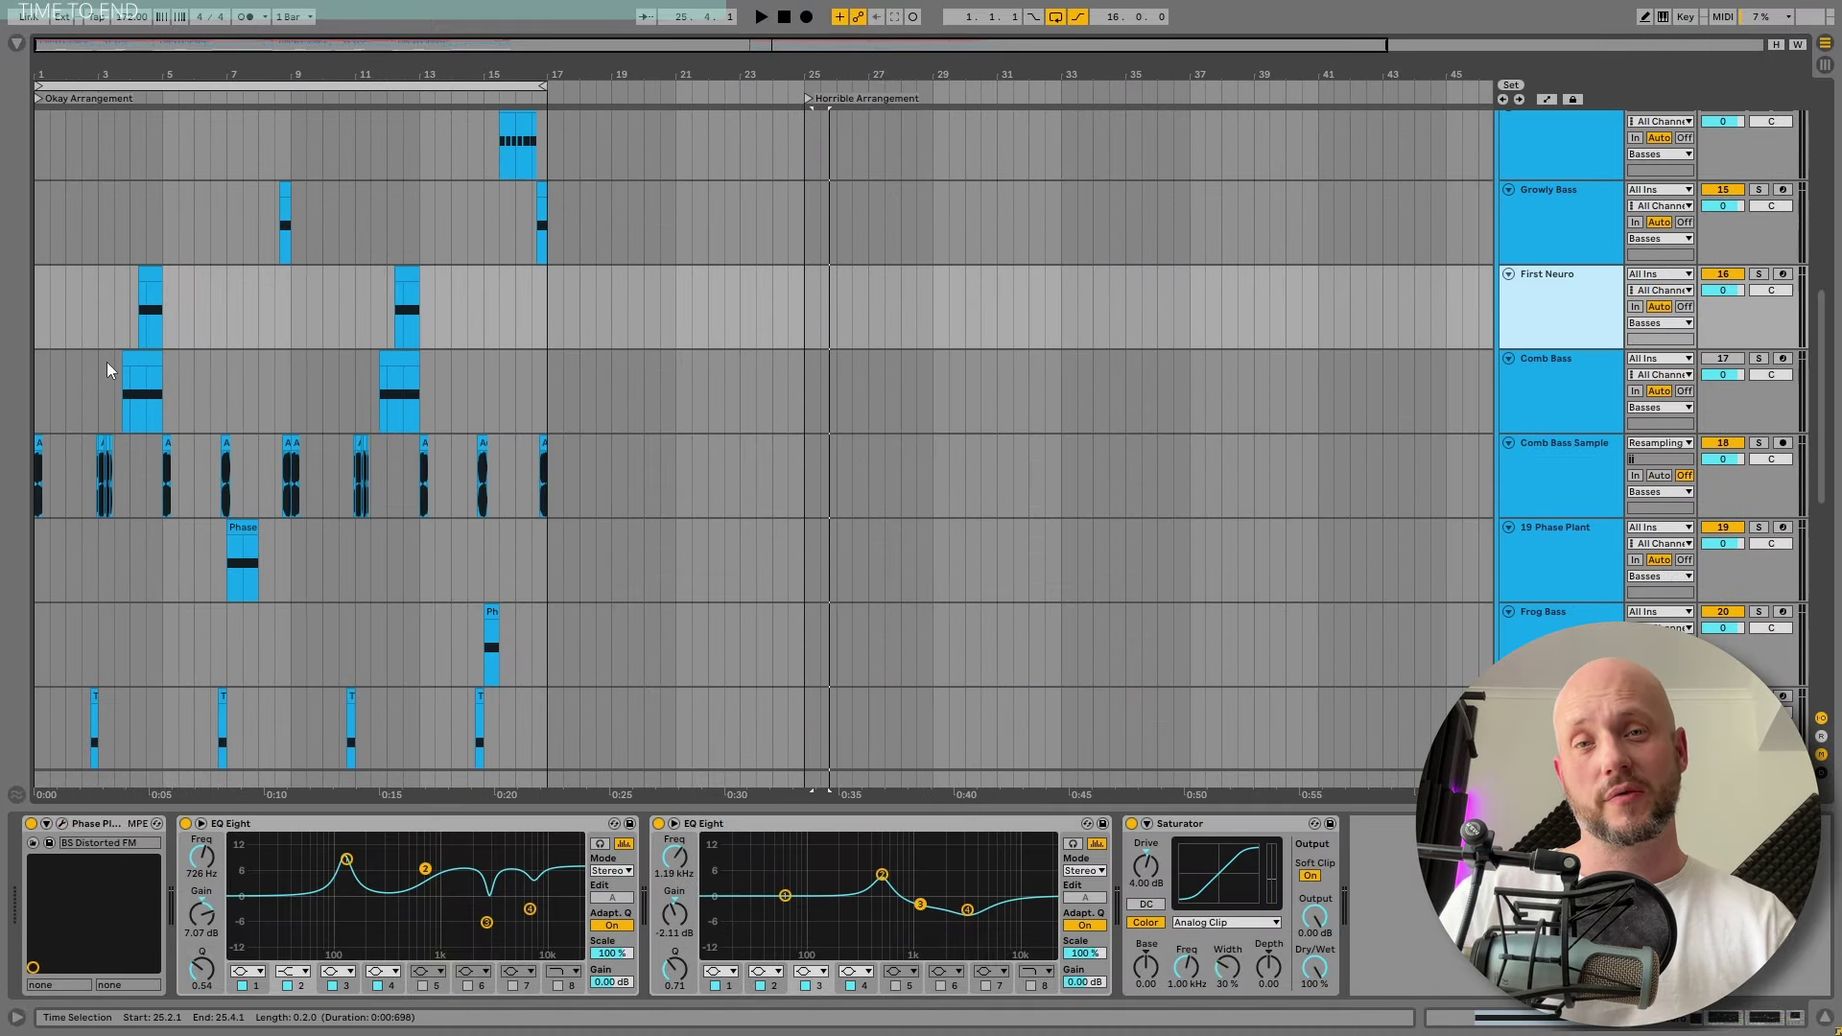
Play the Okay Arrangement from 1.1.1 past First Neuro's first clip, and select that clip at 4.2.1
{"action": "left_click", "coordinate": [143, 288]}
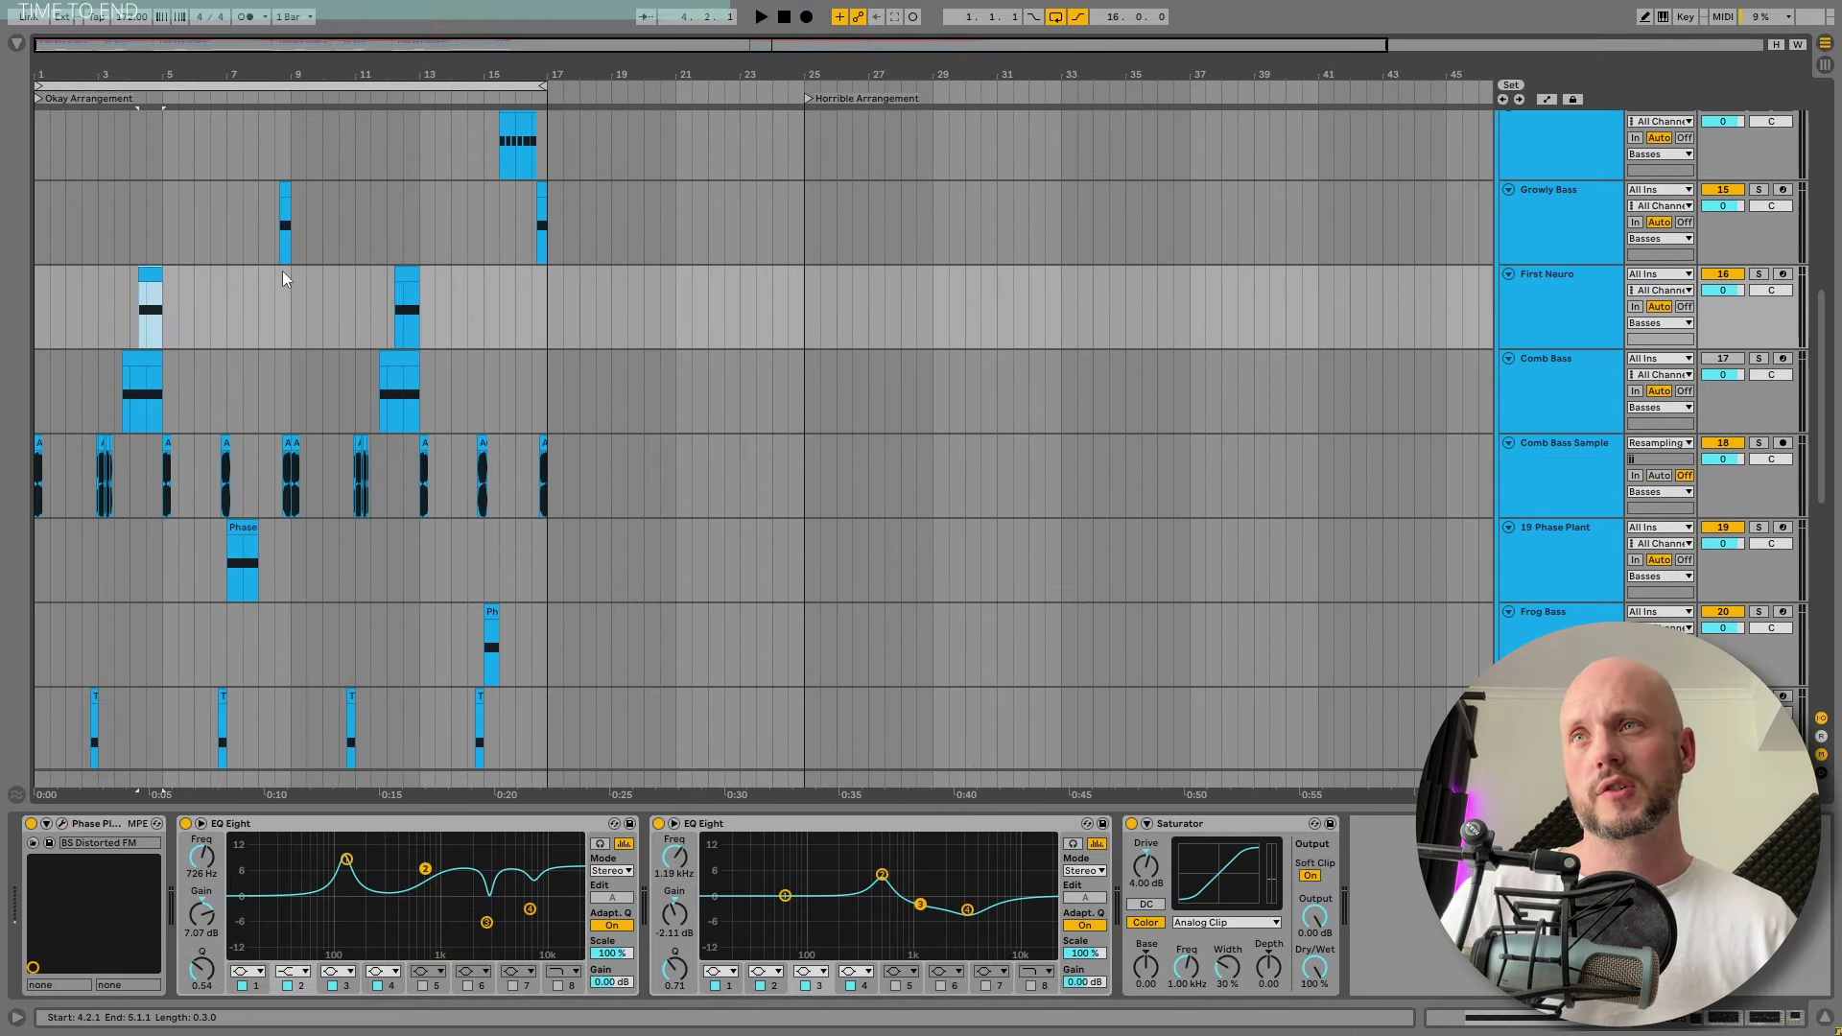
{"action": "left_click", "coordinate": [416, 269], "text": "shift"}
{"action": "left_click", "coordinate": [43, 286]}
{"action": "key", "text": "space"}
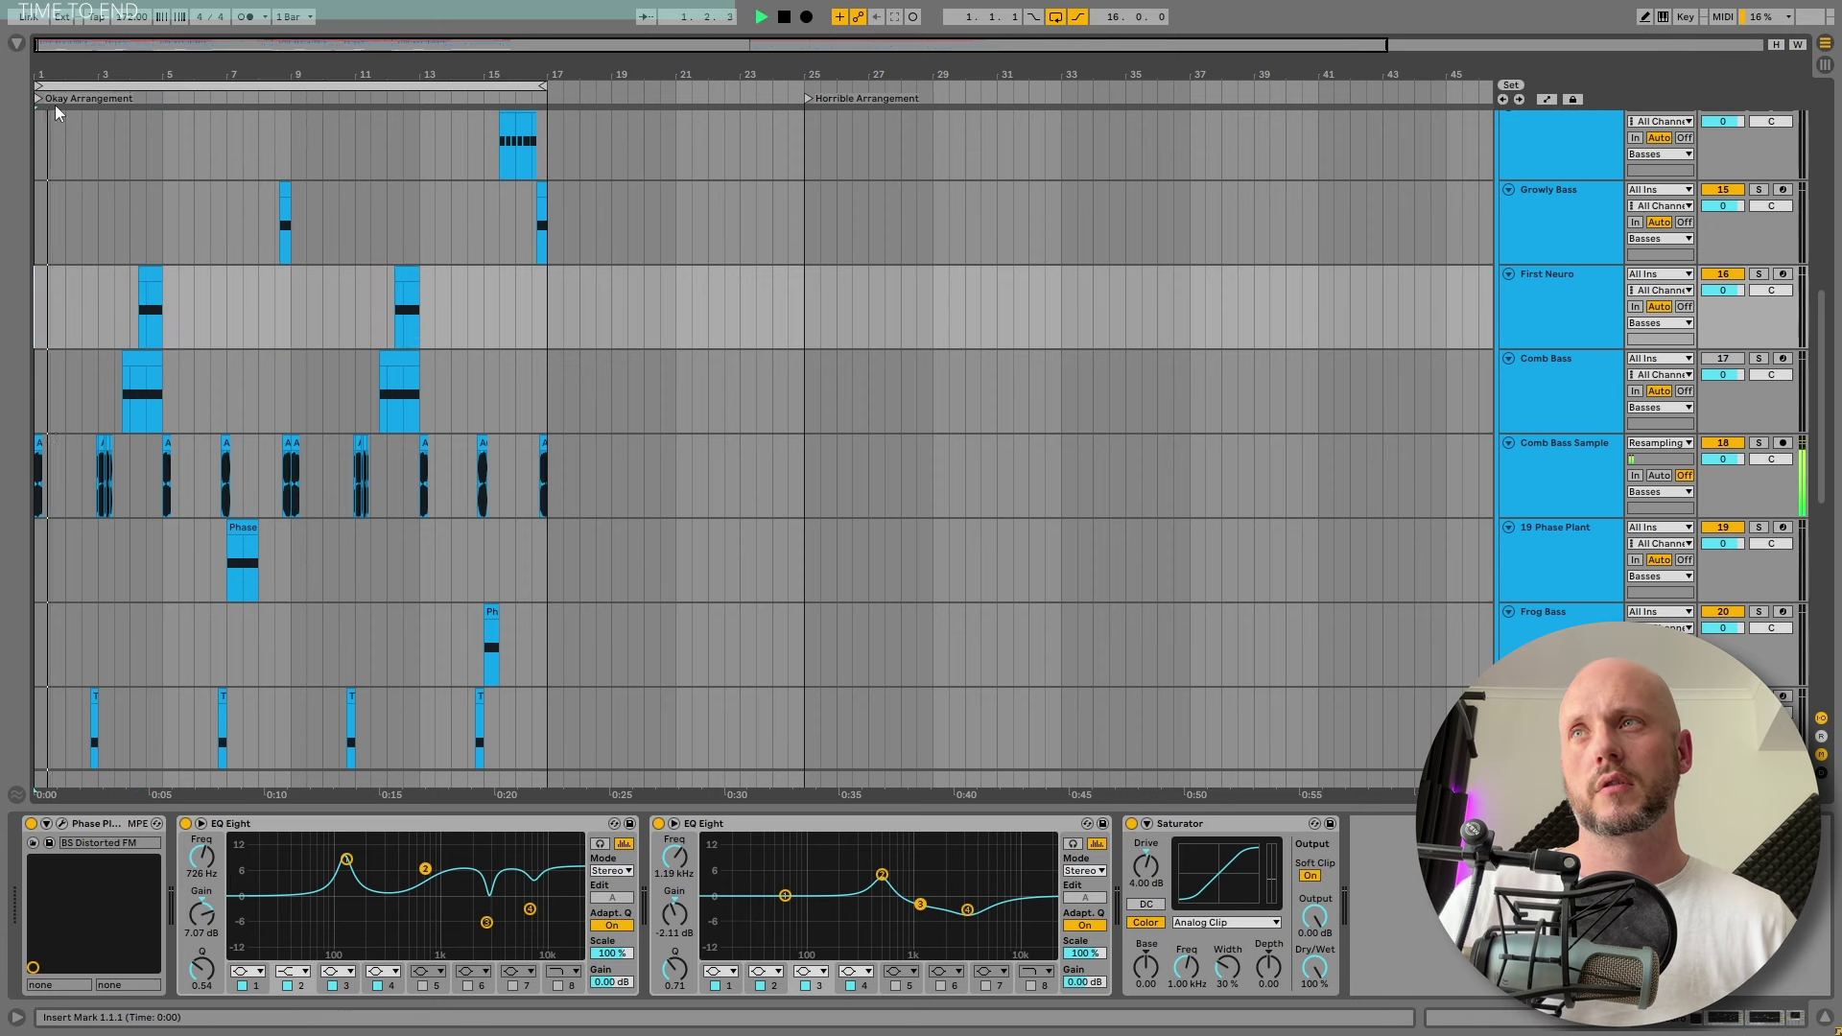
{"action": "left_click_drag", "start_coordinate": [37, 62], "coordinate": [35, 71]}
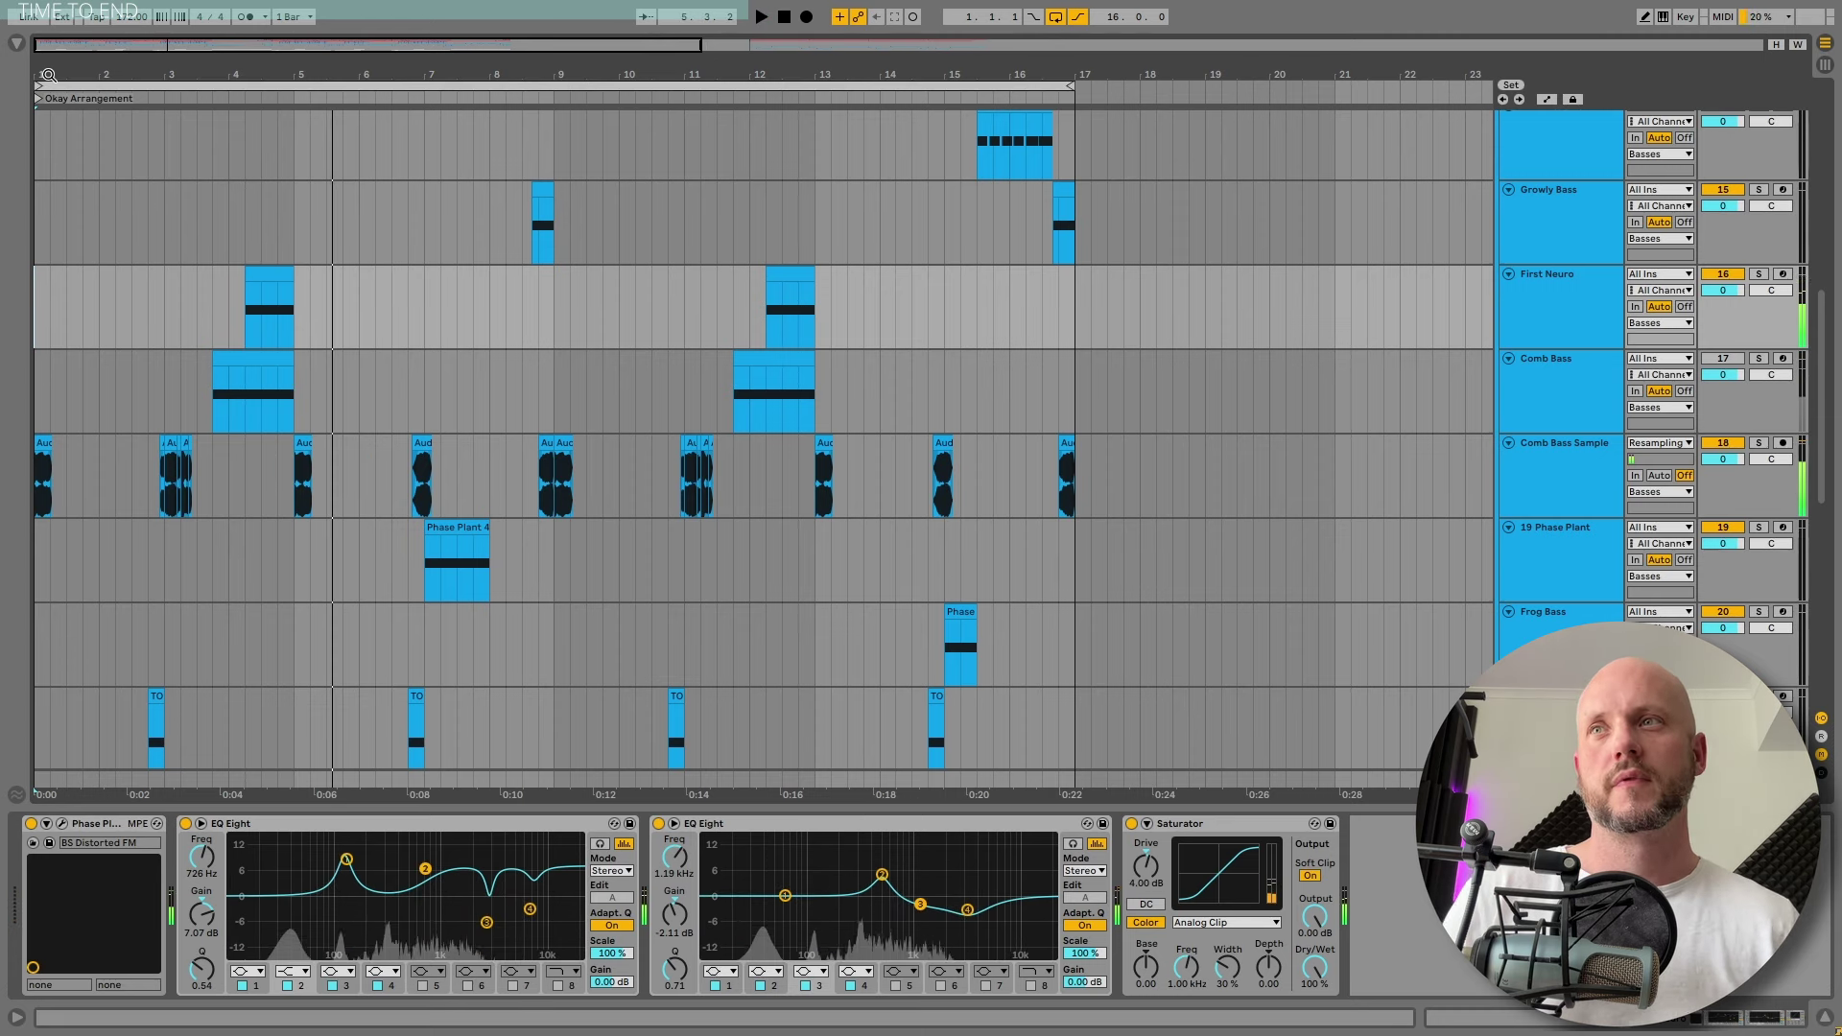
{"action": "key", "text": "space"}
{"action": "left_click", "coordinate": [275, 268]}
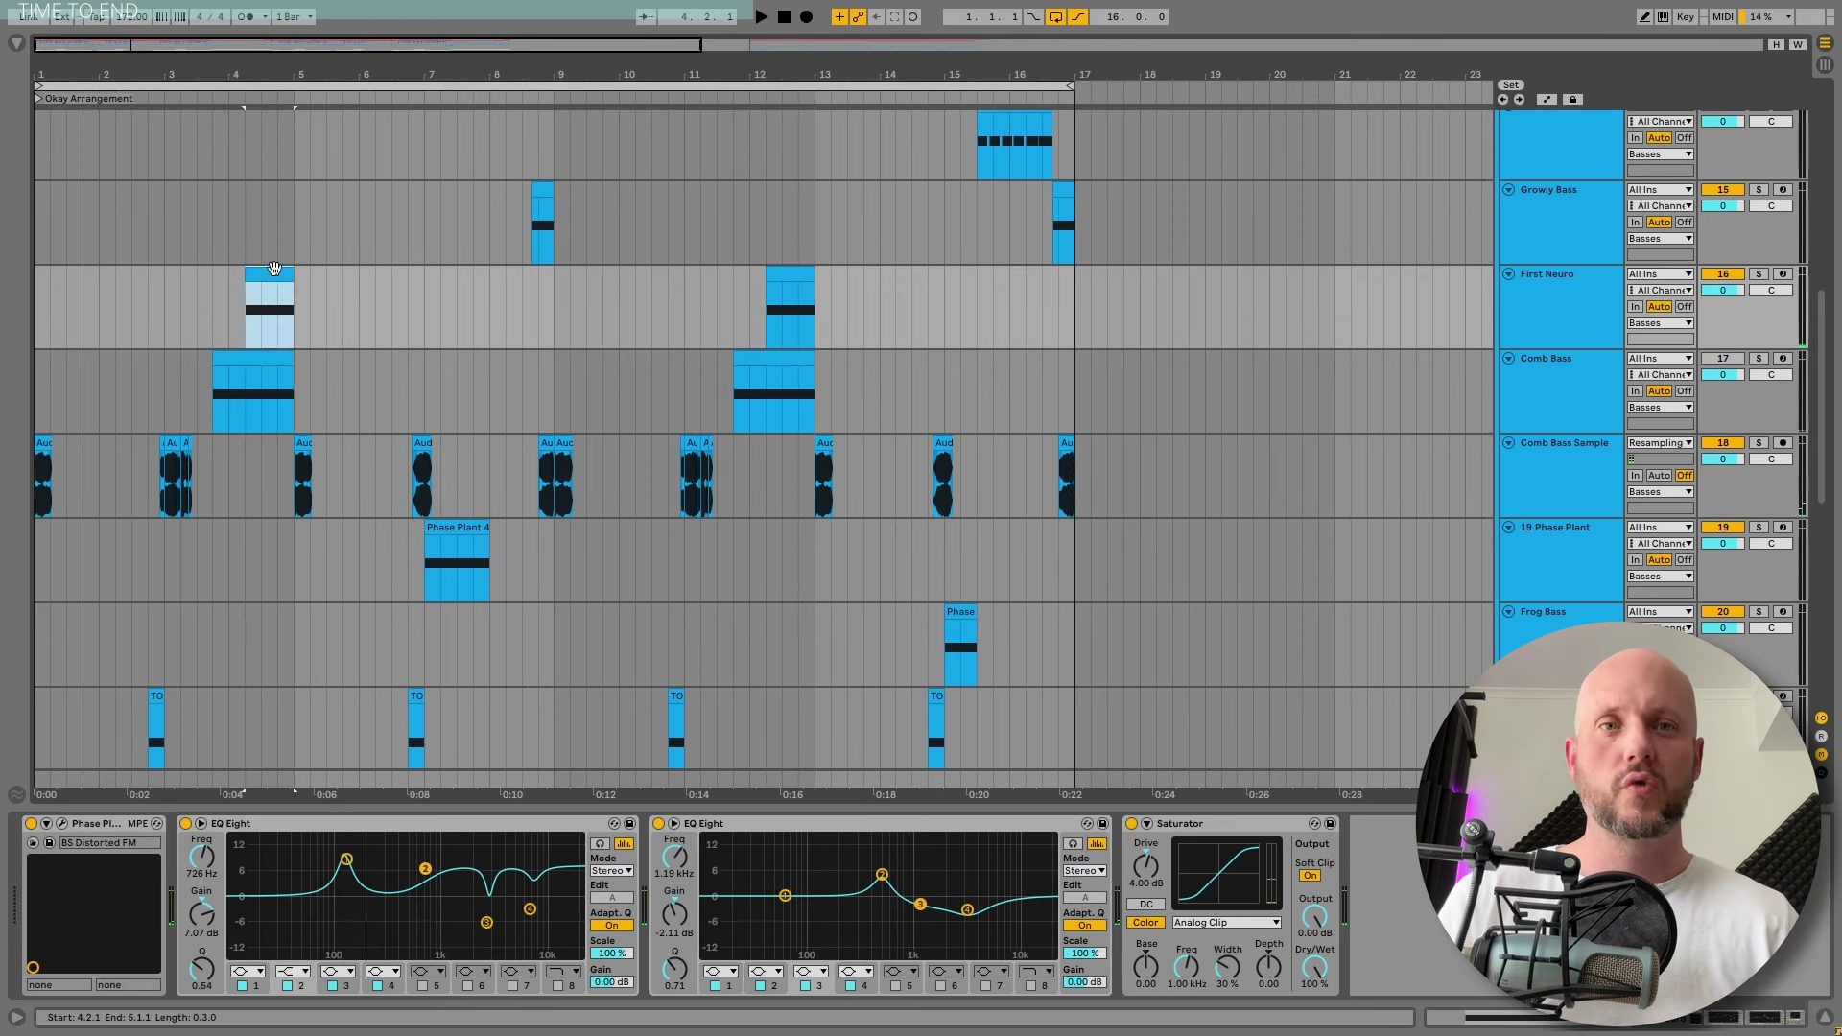
Play the opening of the Horrible Arrangement from 25.1.1 with all bass layers
{"action": "left_click_drag", "start_coordinate": [689, 75], "coordinate": [645, 74]}
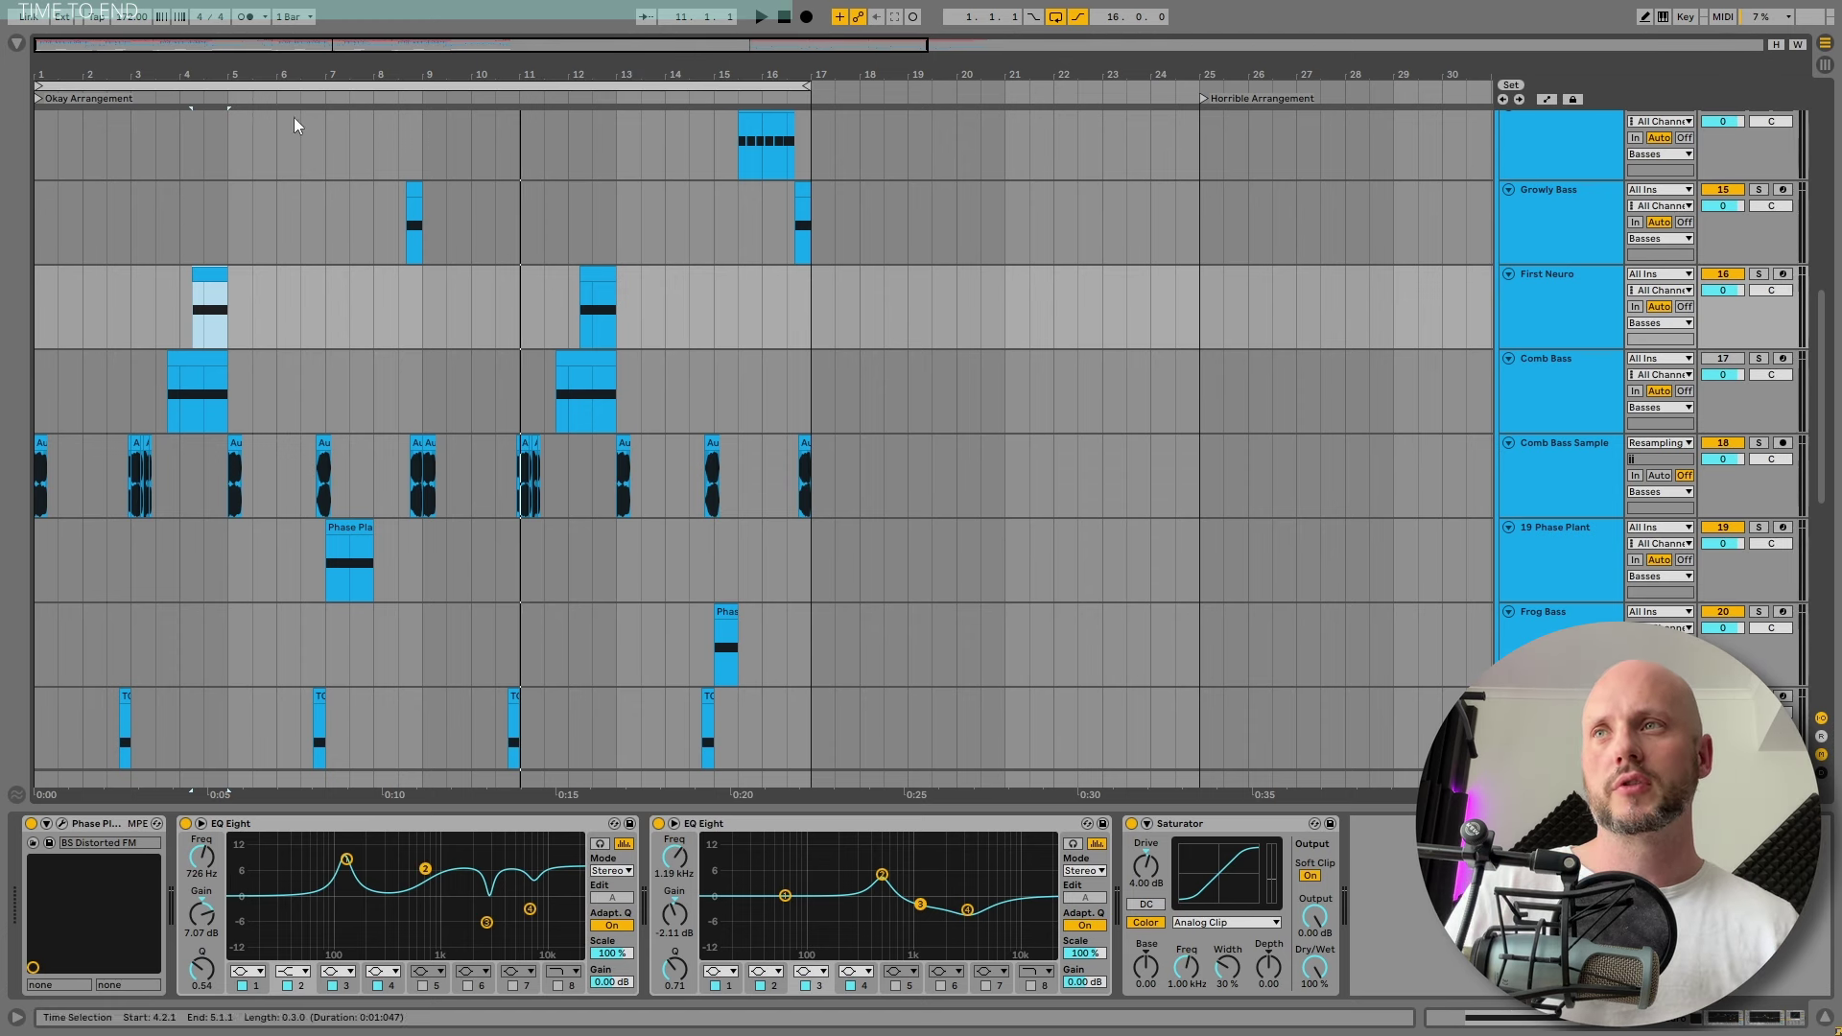
{"action": "scroll", "coordinate": [867, 499], "scroll_direction": "down", "scroll_amount": 10}
{"action": "scroll", "coordinate": [867, 499], "scroll_direction": "right", "scroll_amount": 5}
{"action": "left_click", "coordinate": [848, 458]}
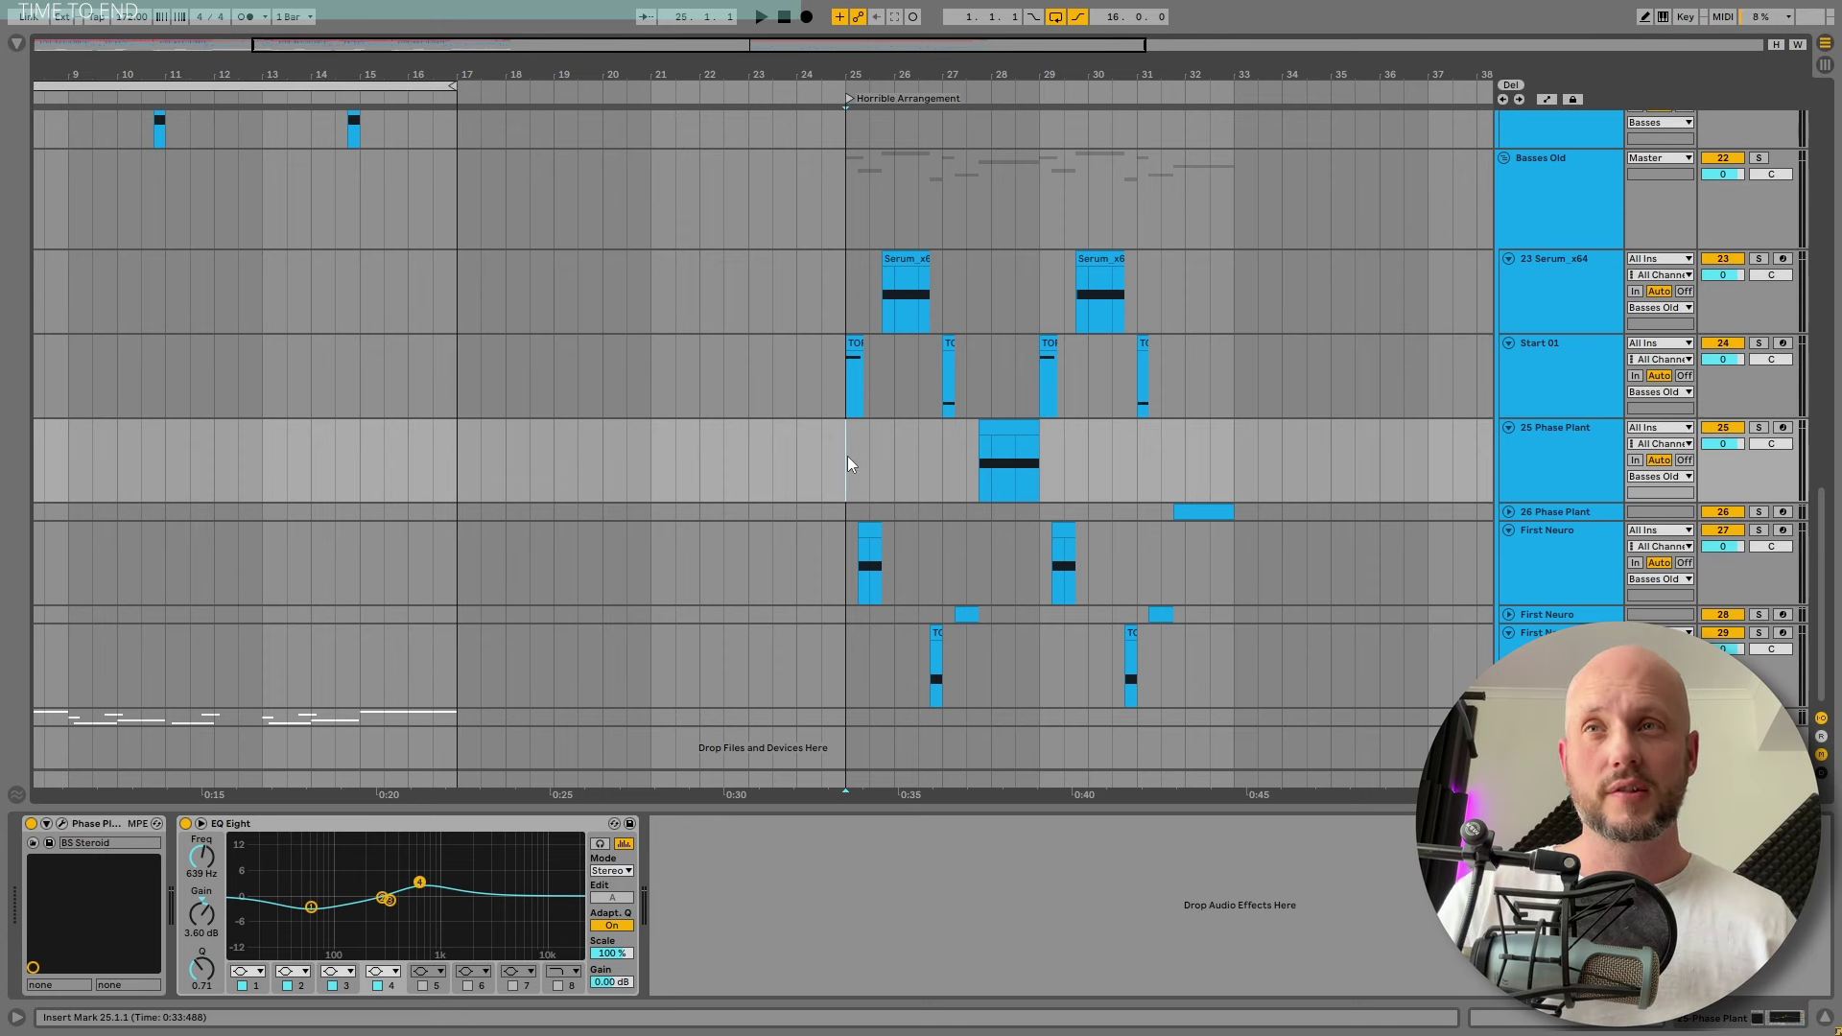
{"action": "key", "text": "space"}
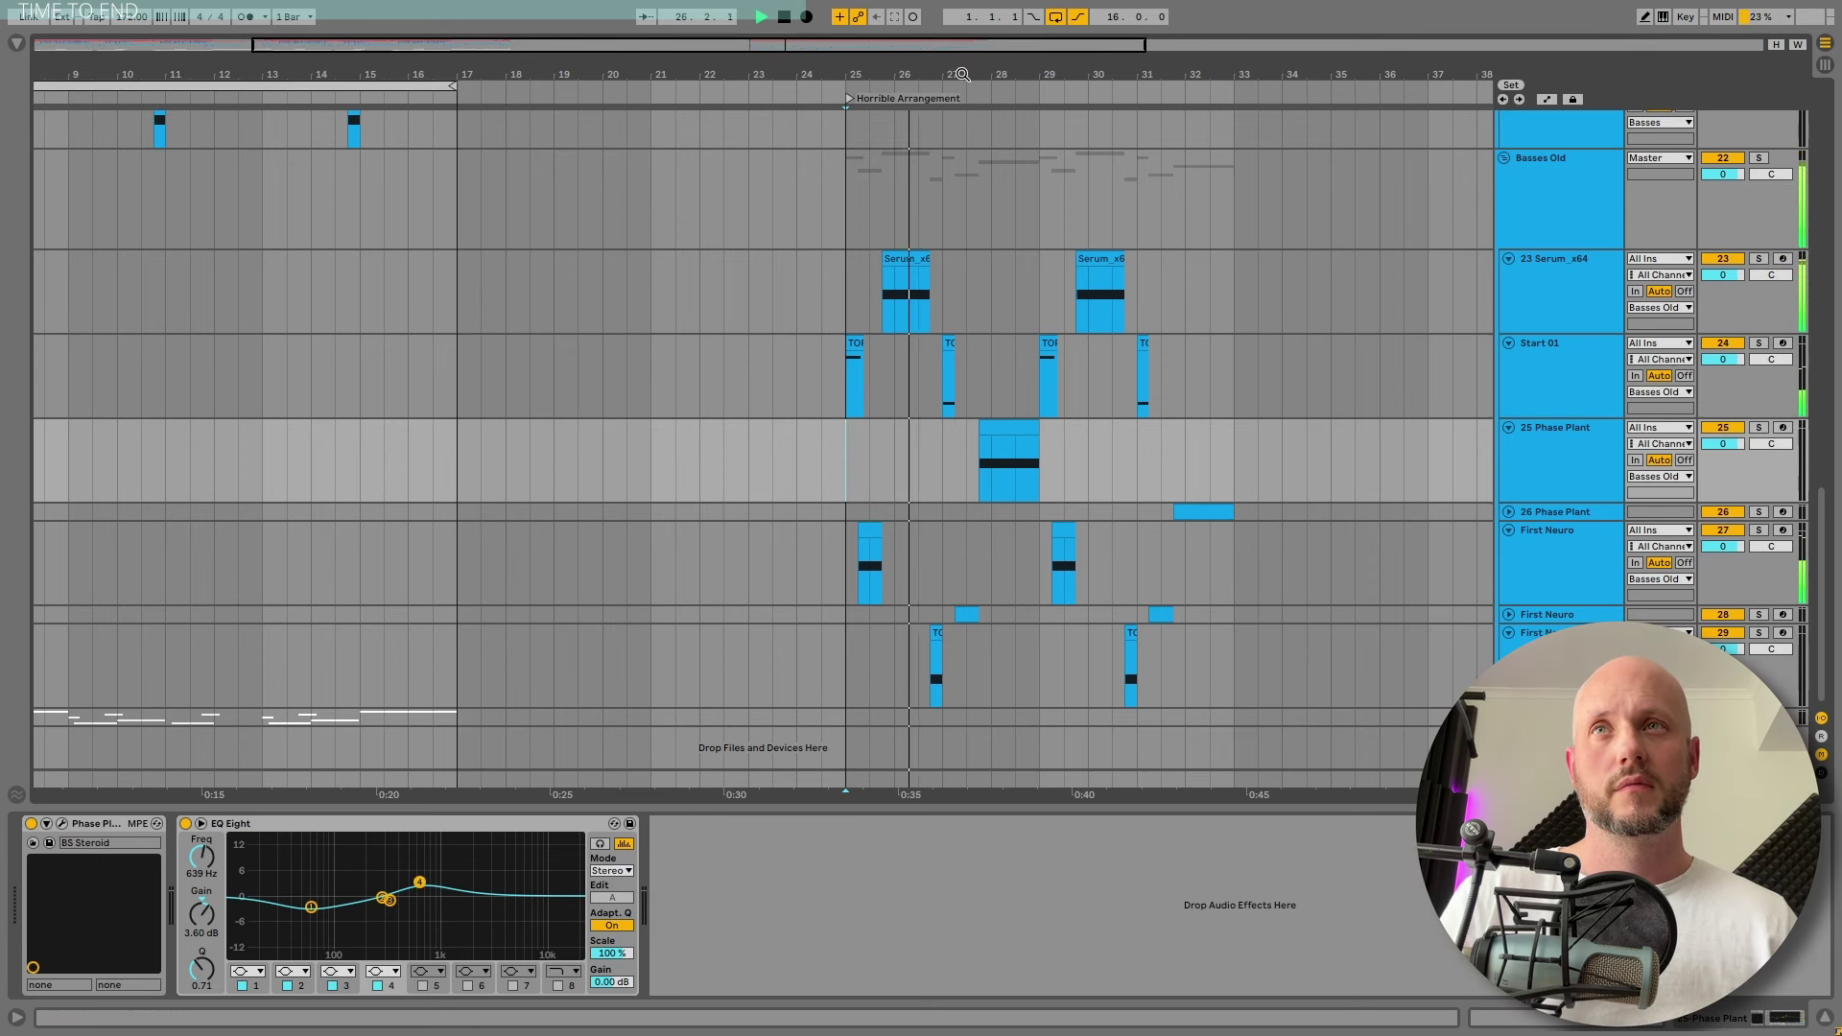
{"action": "key", "text": "space"}
Solo the 23 Serum_x64 track and play its first clip from 25.4.1
{"action": "left_click_drag", "start_coordinate": [960, 72], "coordinate": [962, 158]}
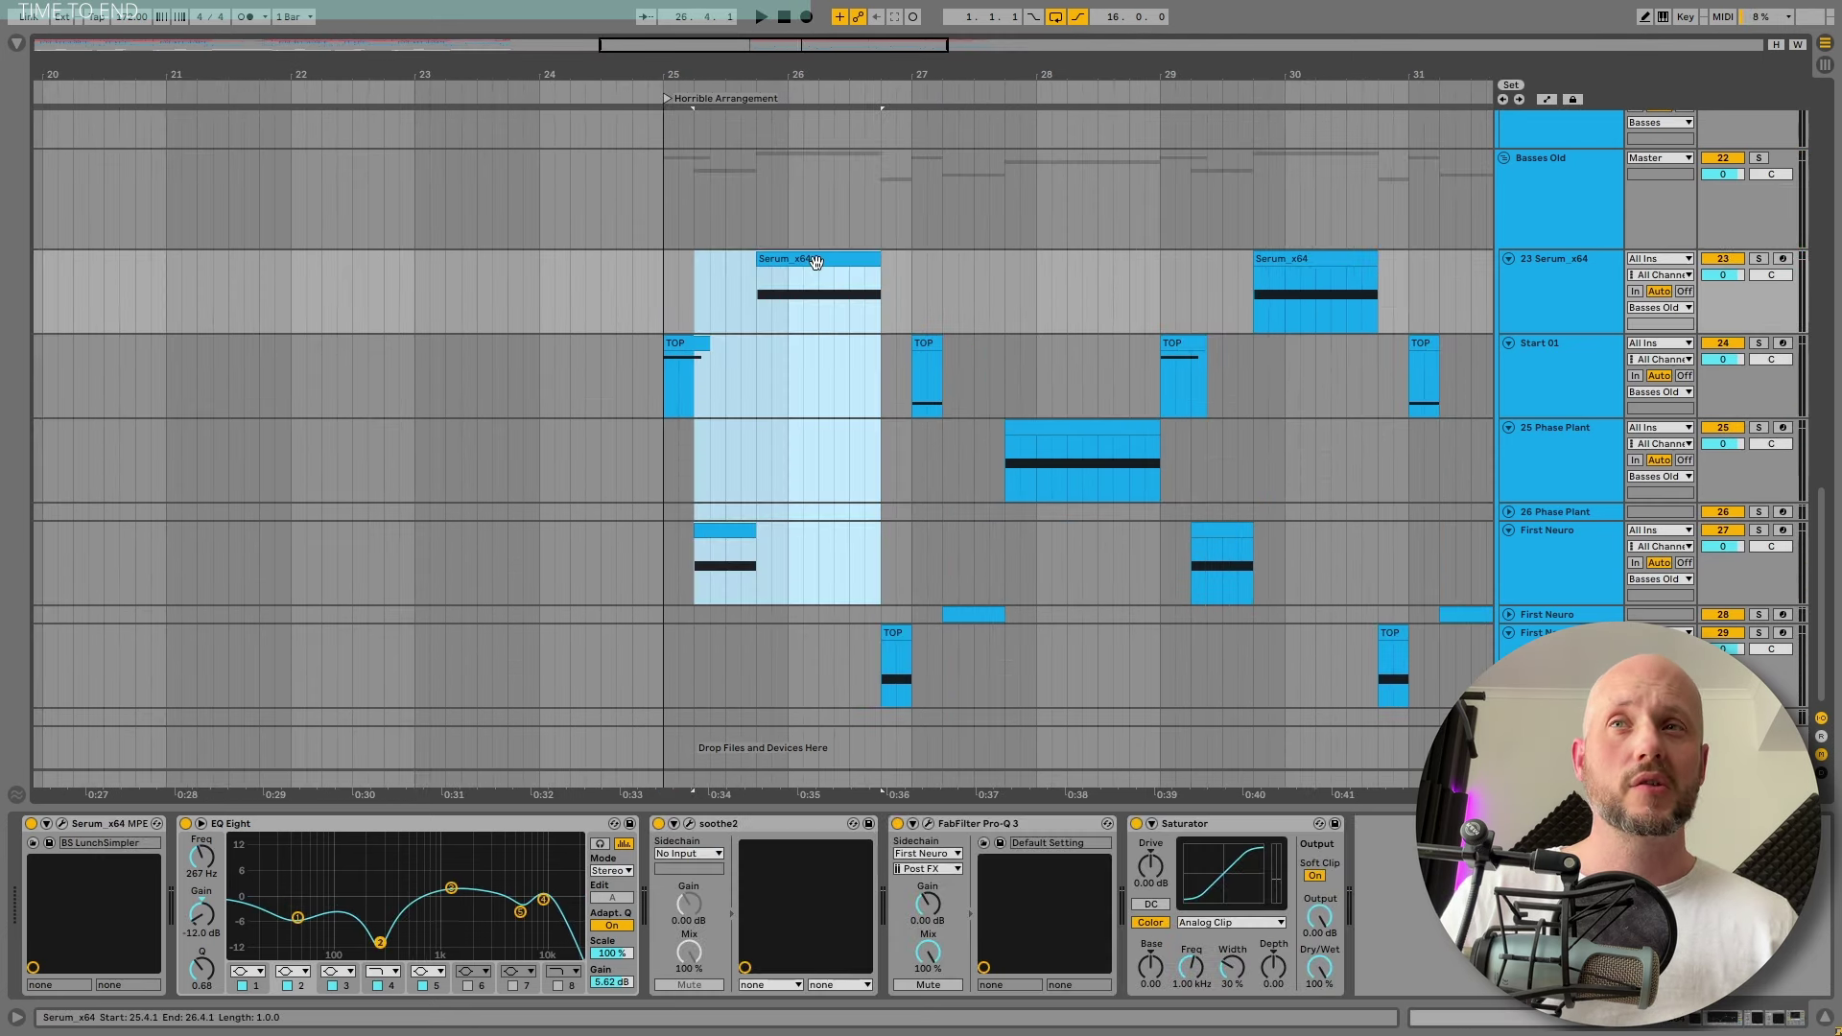
{"action": "left_click", "coordinate": [815, 262]}
{"action": "left_click", "coordinate": [1757, 259]}
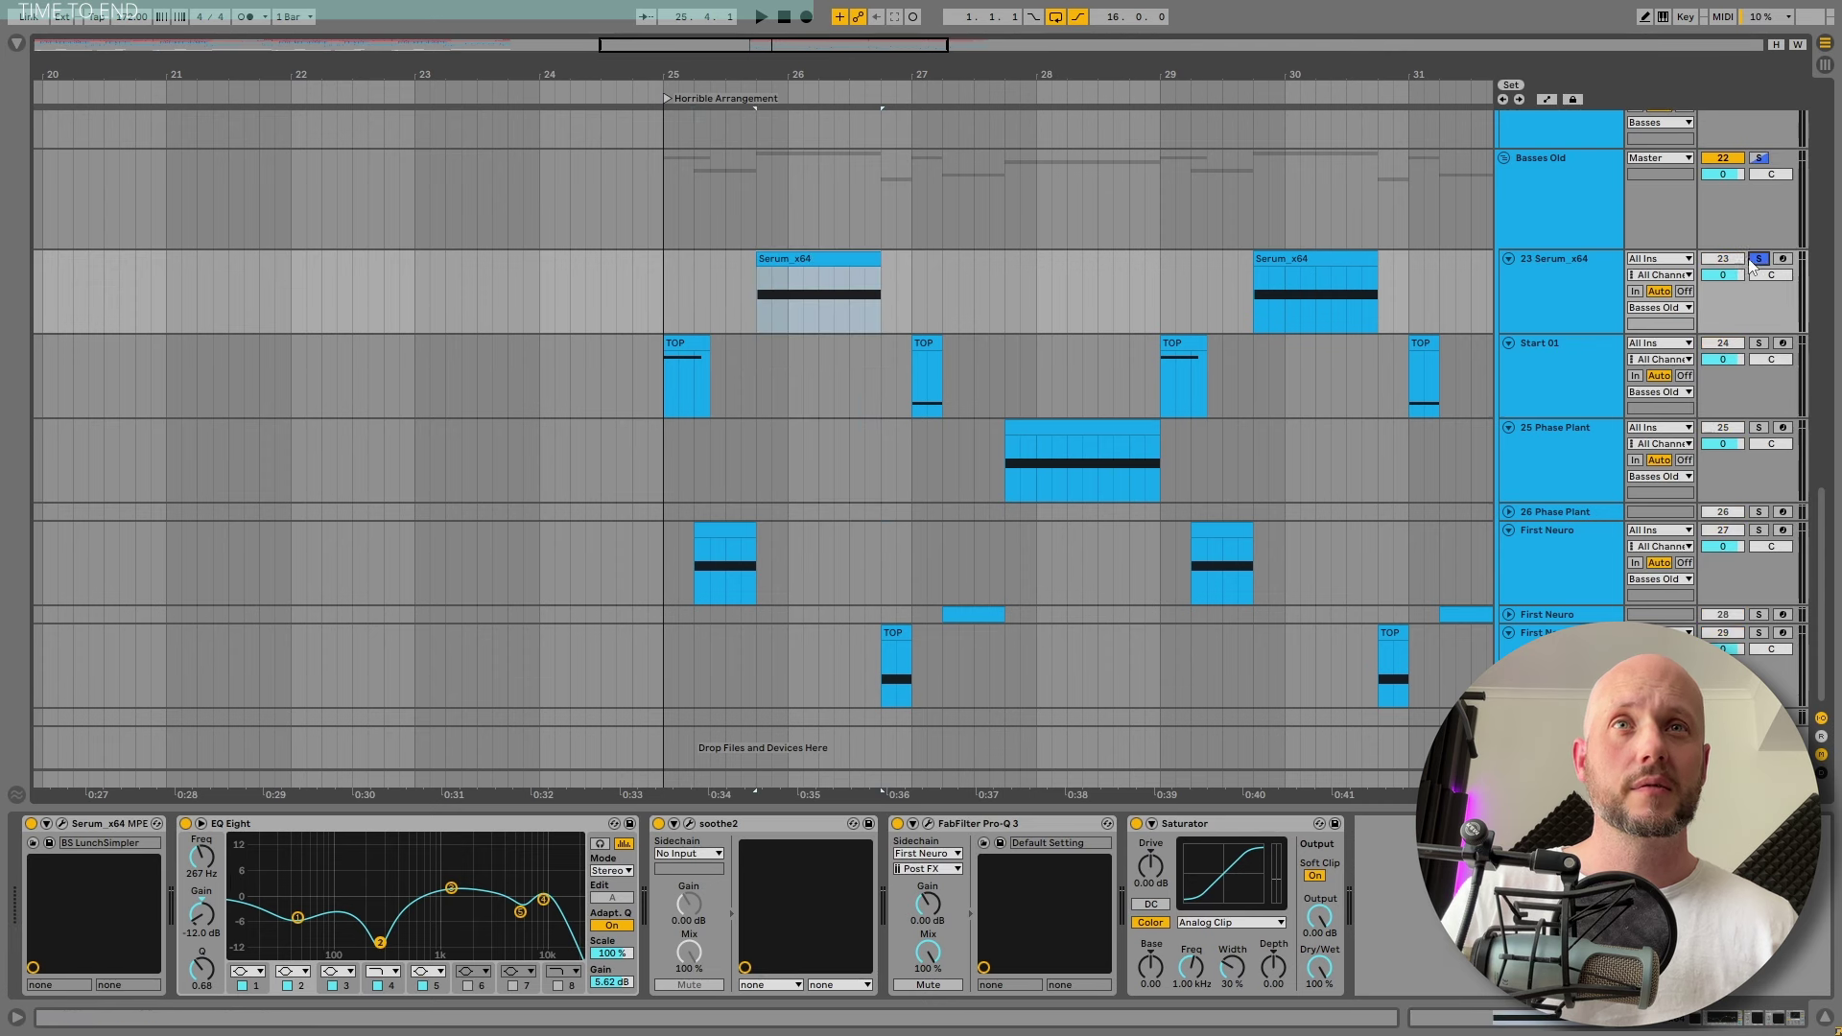
{"action": "left_click", "coordinate": [828, 277]}
{"action": "key", "text": "space"}
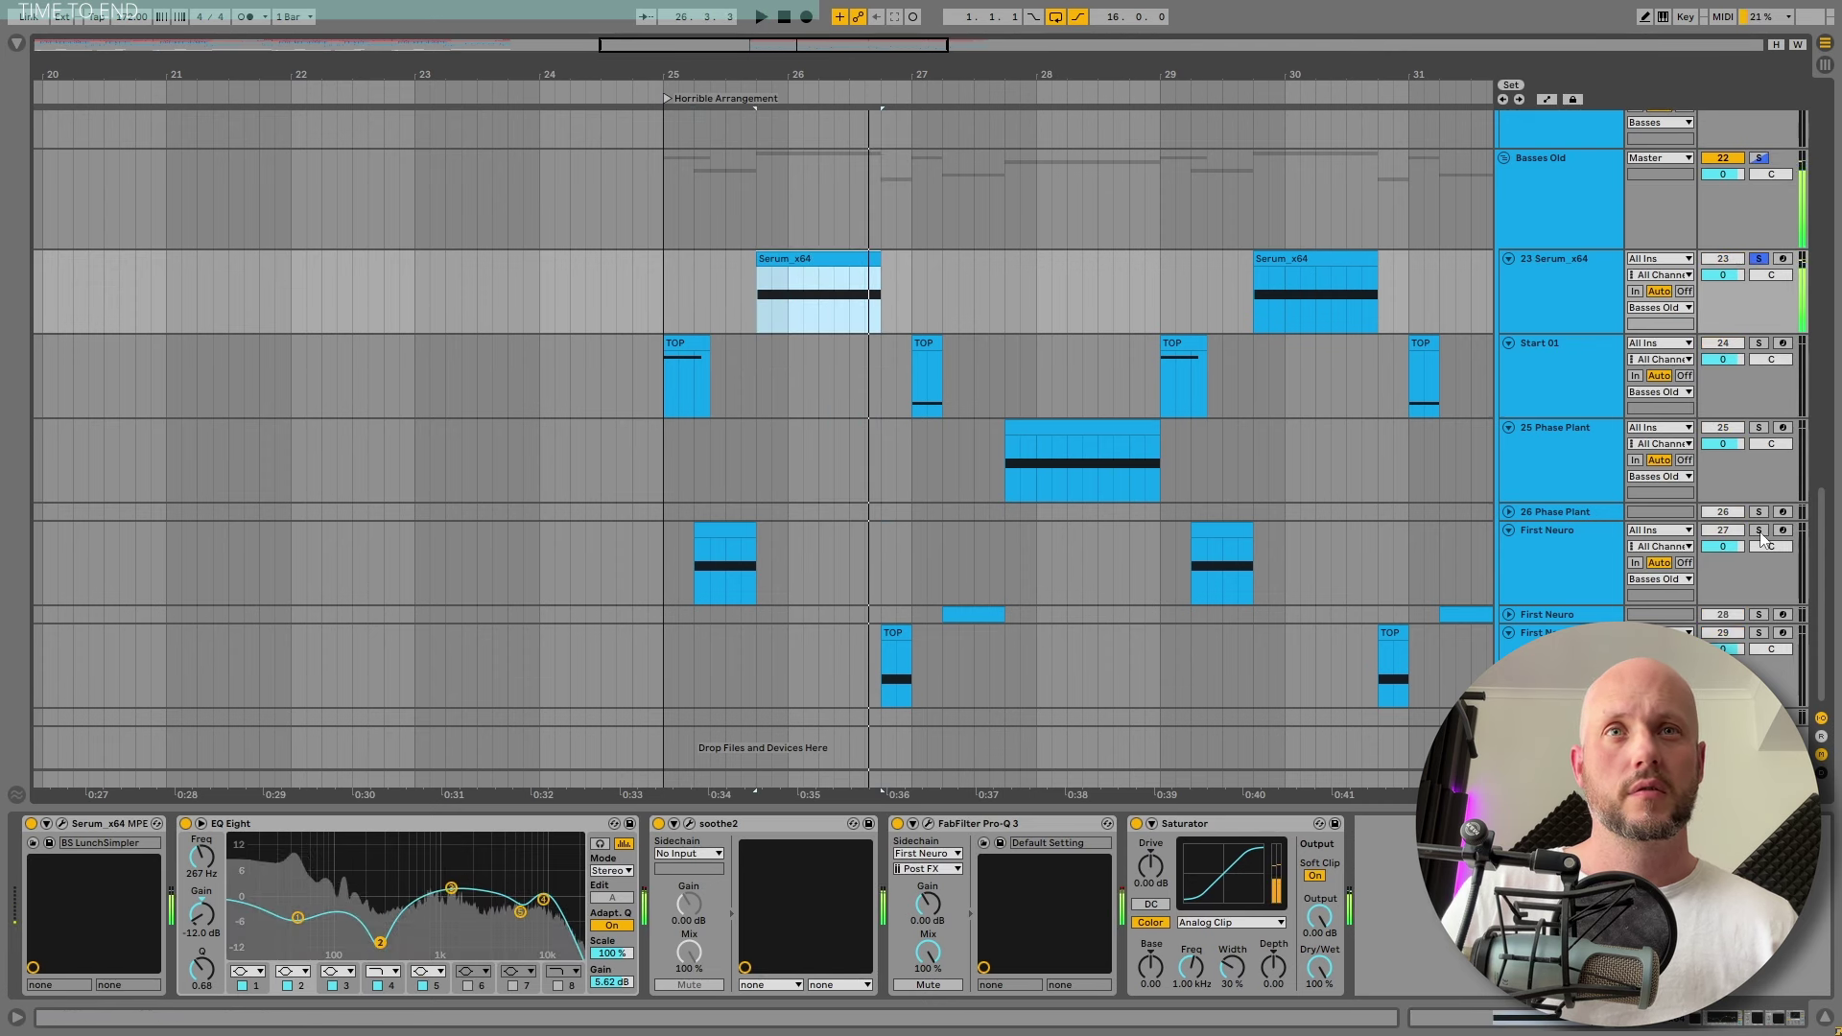
Add the First Neuro track to the solo and play both layers from its clip at 25.2.1
{"action": "left_click", "coordinate": [1757, 531]}
{"action": "left_click", "coordinate": [736, 526]}
{"action": "key", "text": "space"}
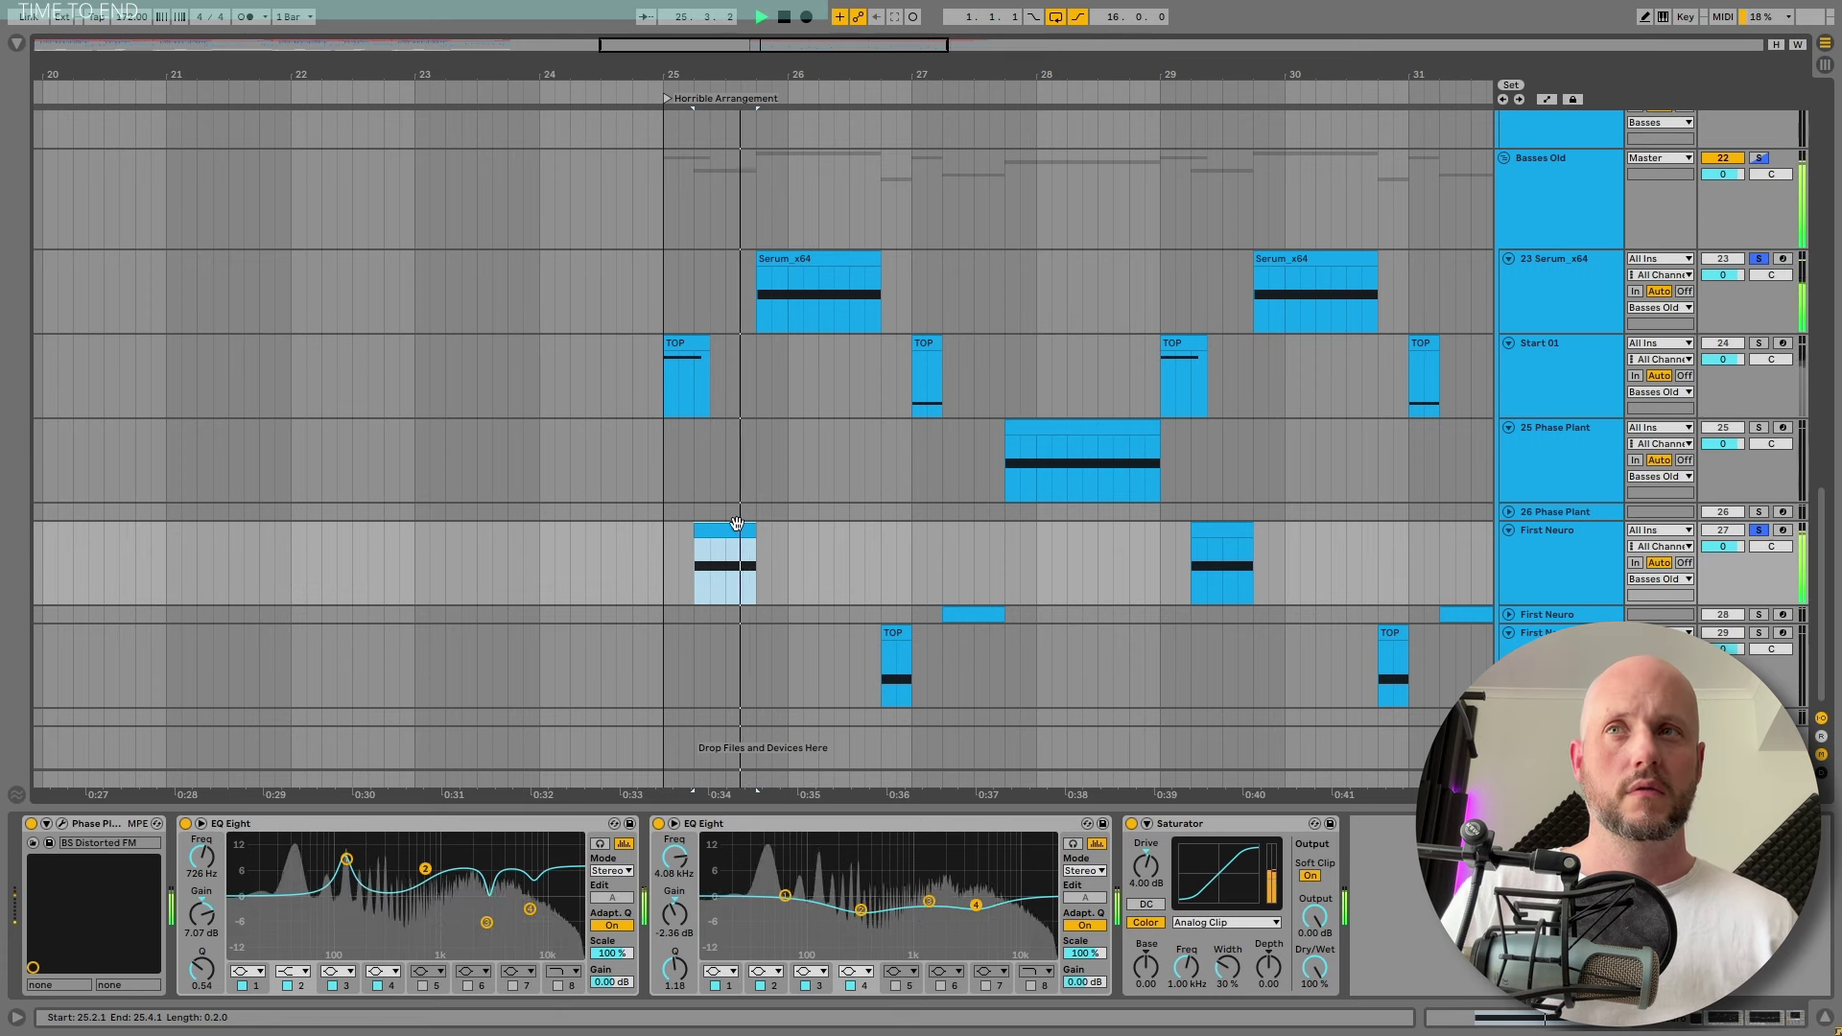
{"action": "key", "text": "space"}
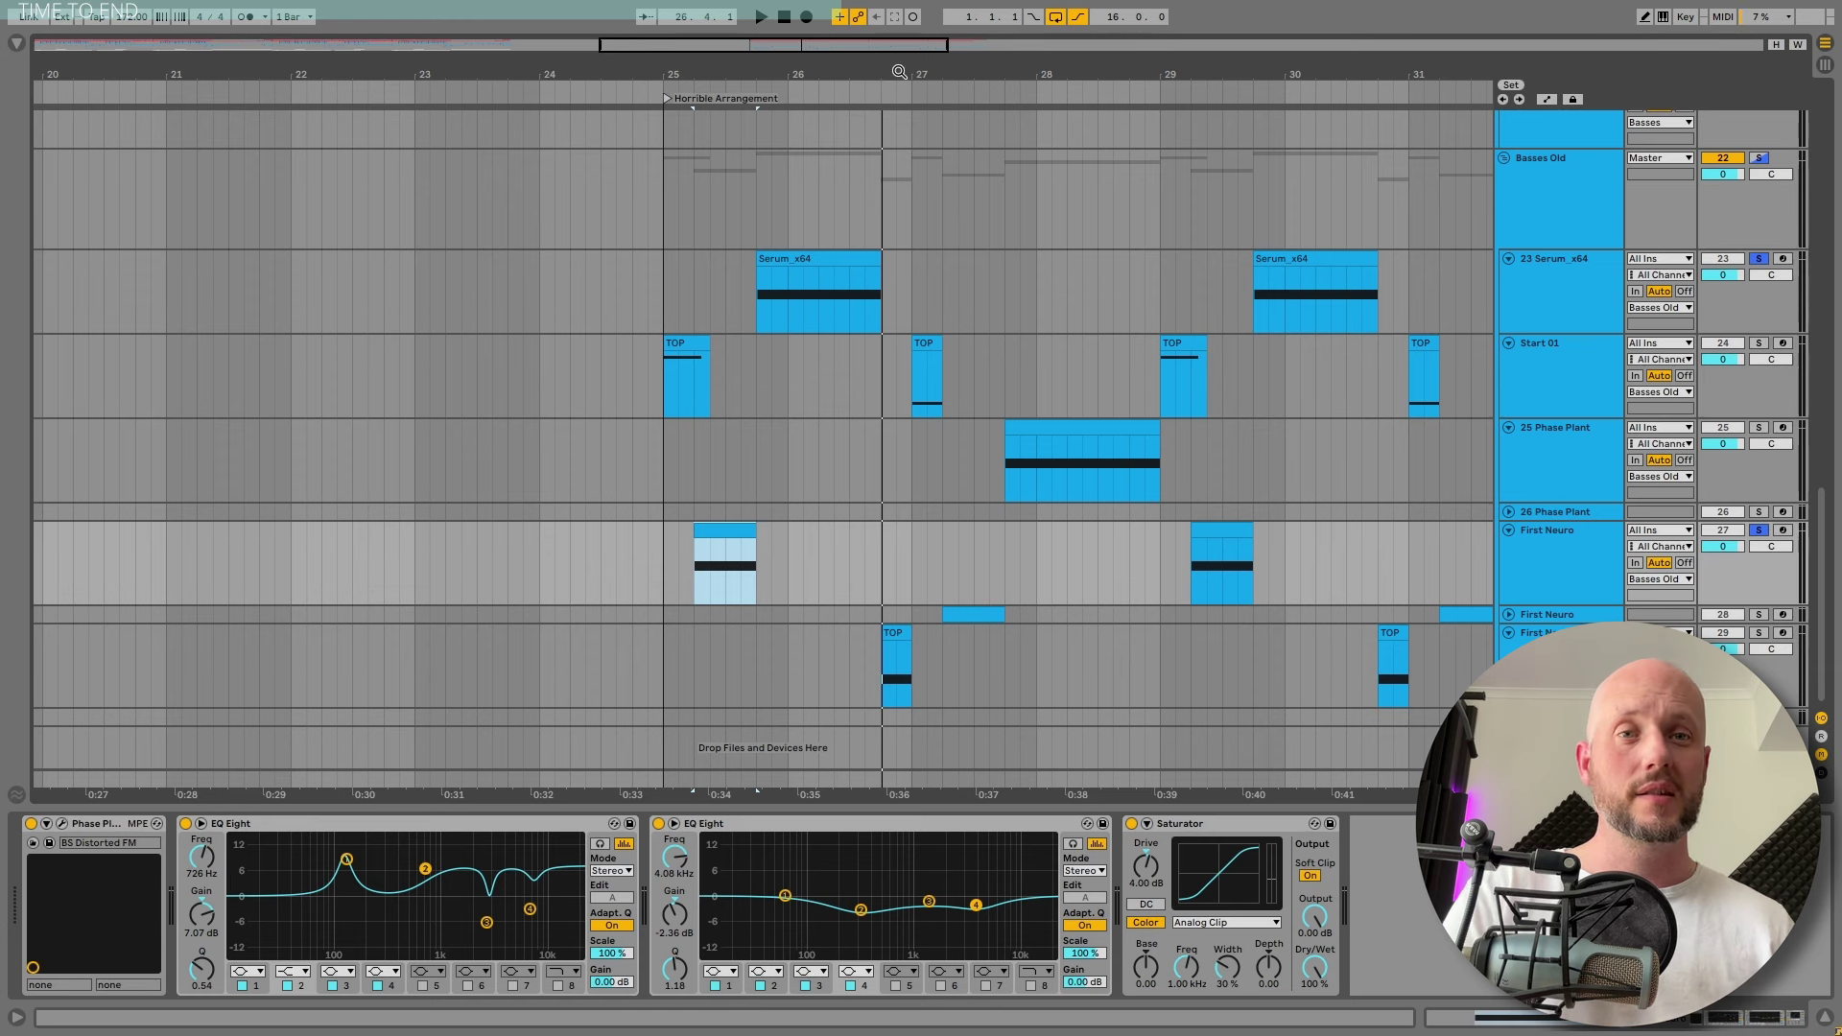
Unfold and solo the 26 Phase Plant track, and play its clip from 31.4.1 to 33.1.1
{"action": "left_click", "coordinate": [1547, 513]}
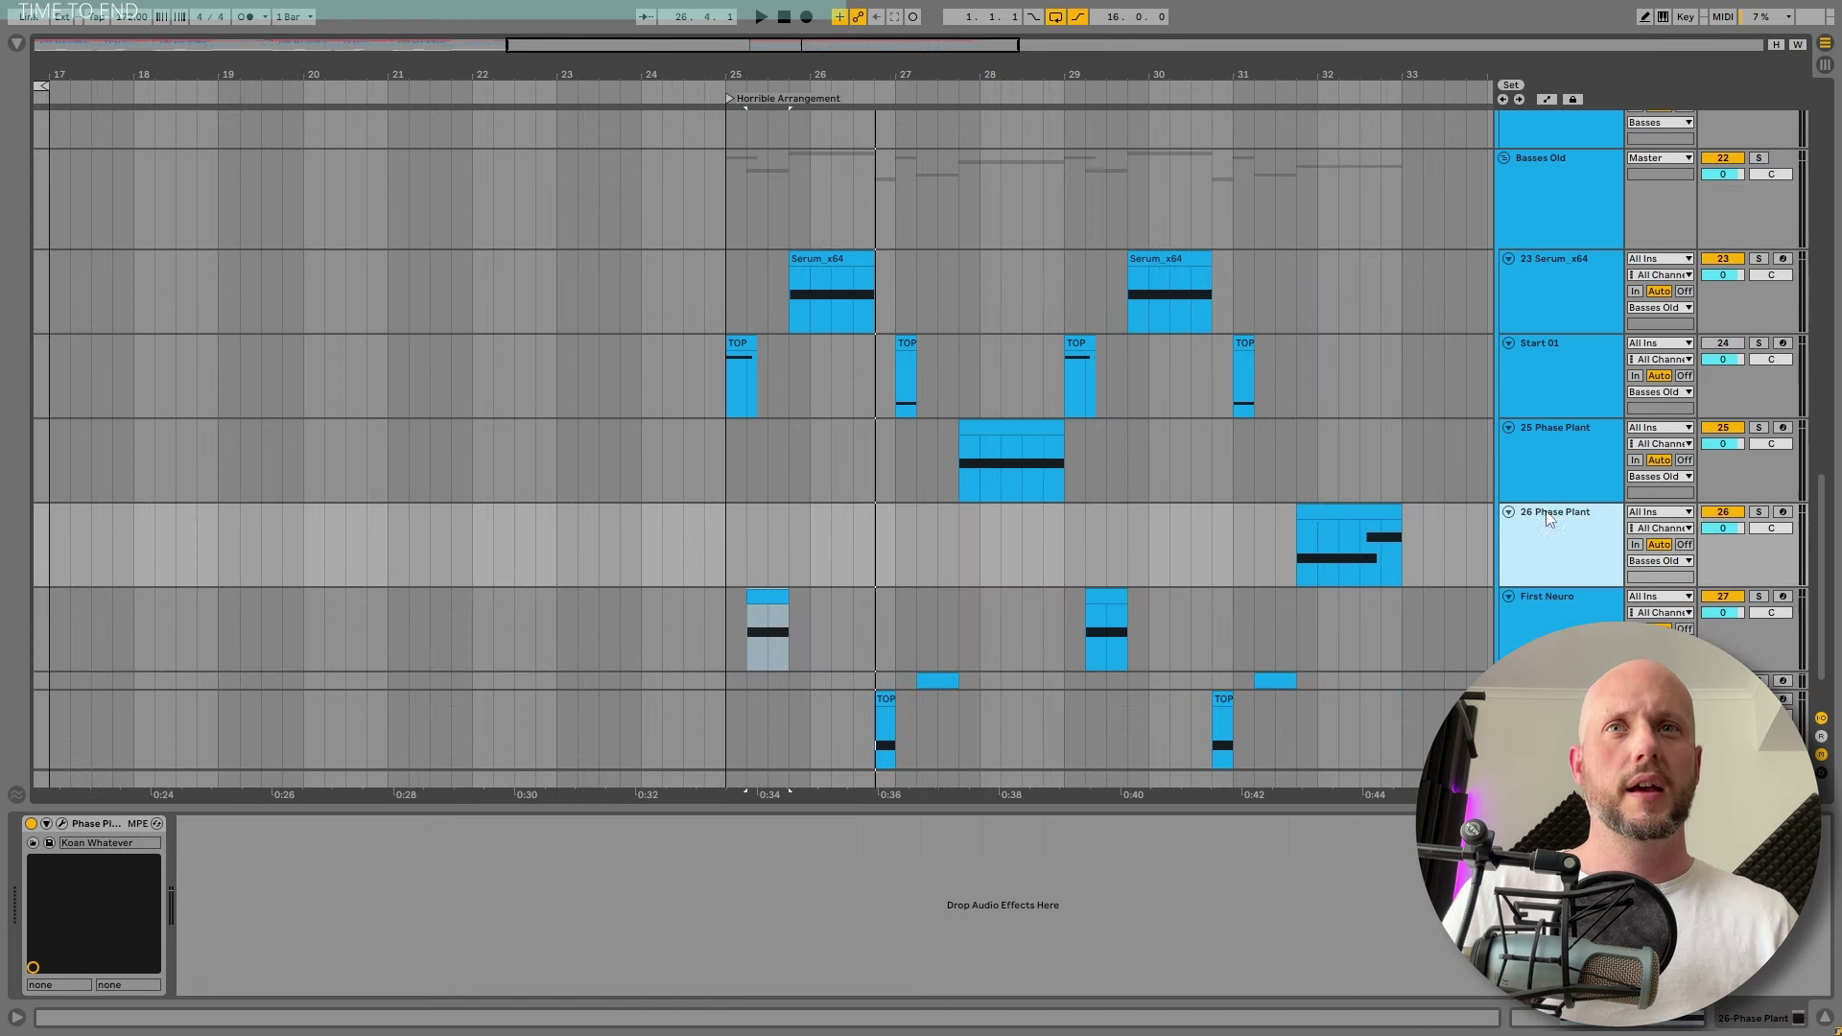
{"action": "left_click", "coordinate": [1759, 511]}
{"action": "left_click", "coordinate": [1330, 519]}
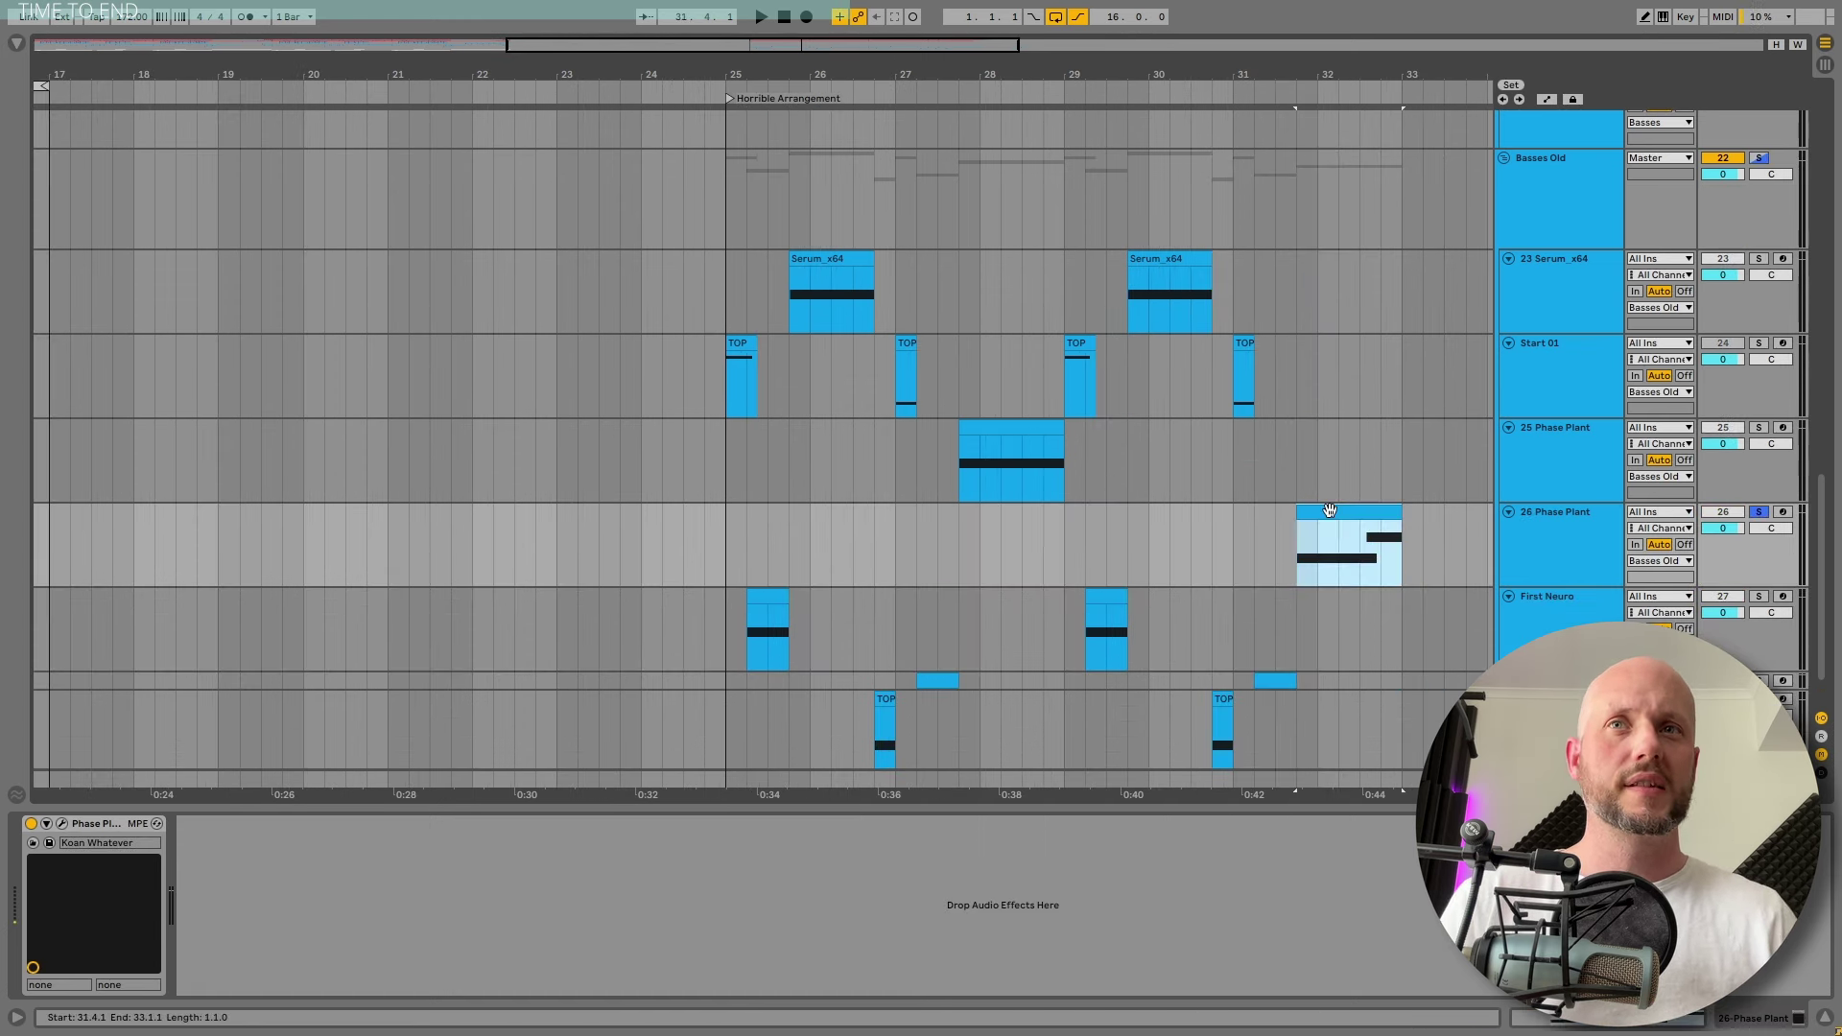
{"action": "key", "text": "space"}
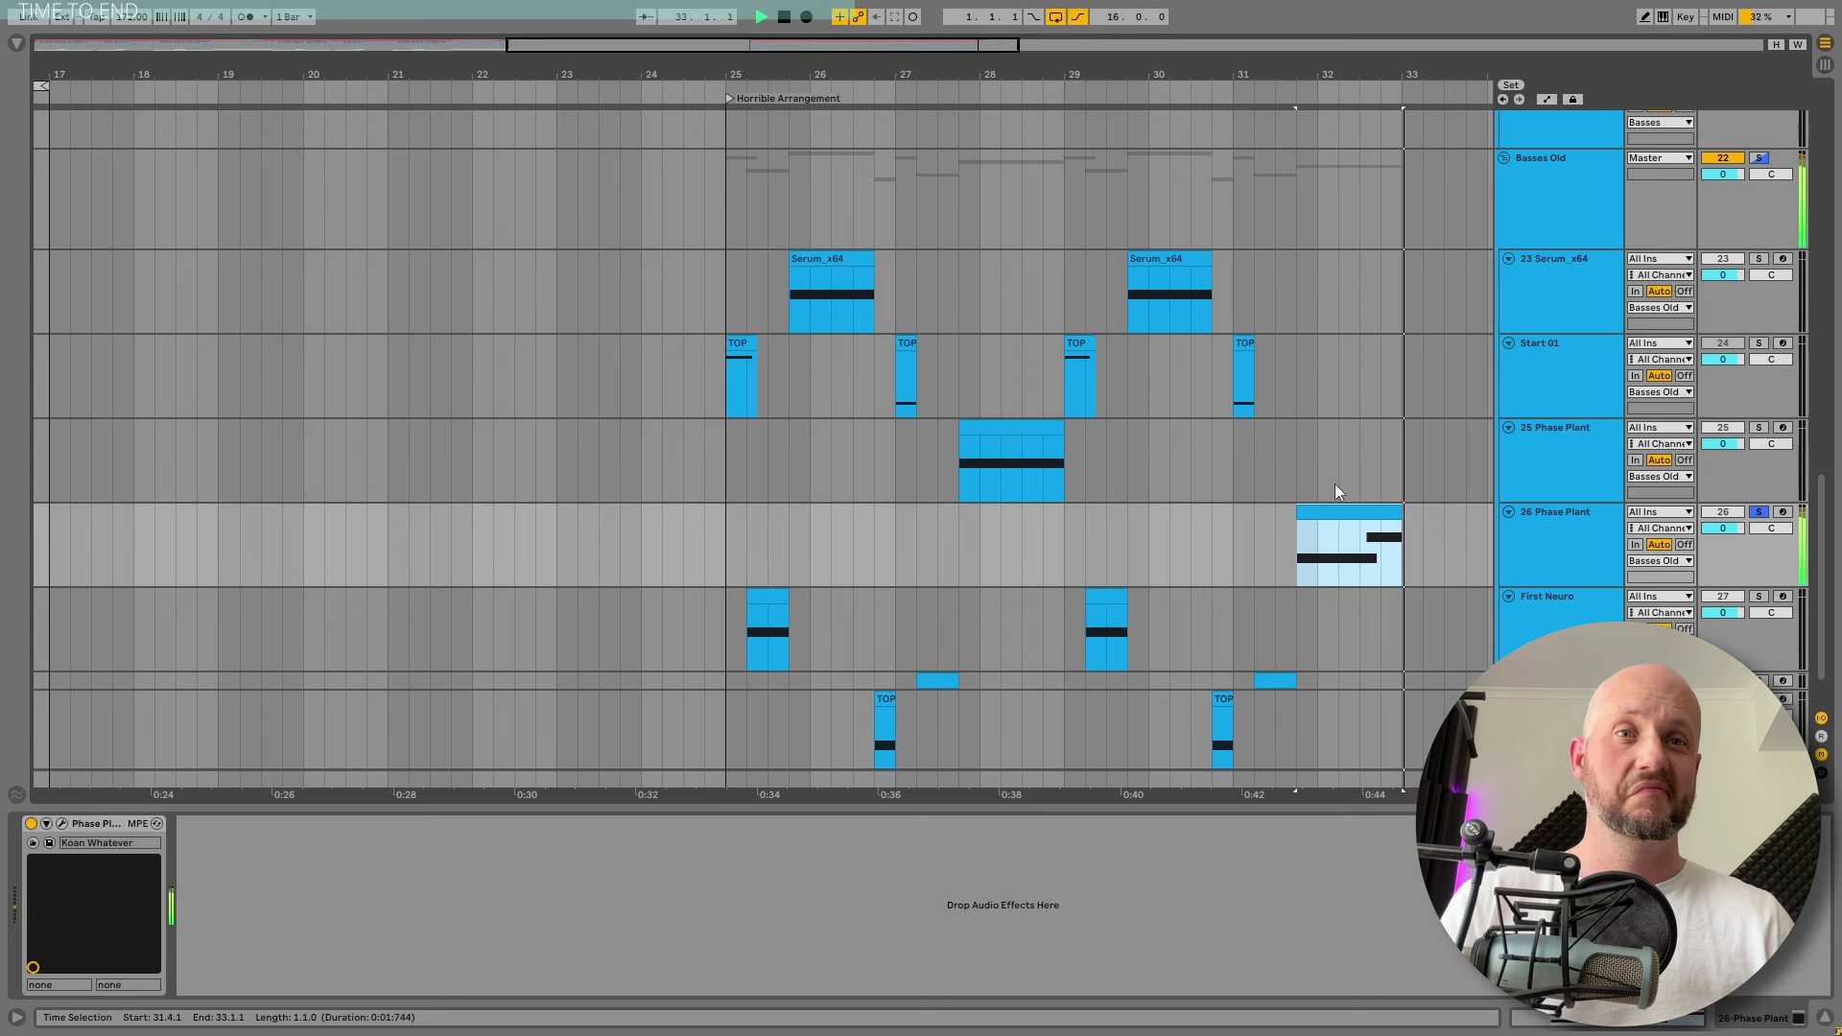
{"action": "scroll", "coordinate": [1333, 483], "scroll_direction": "down", "scroll_amount": 2}
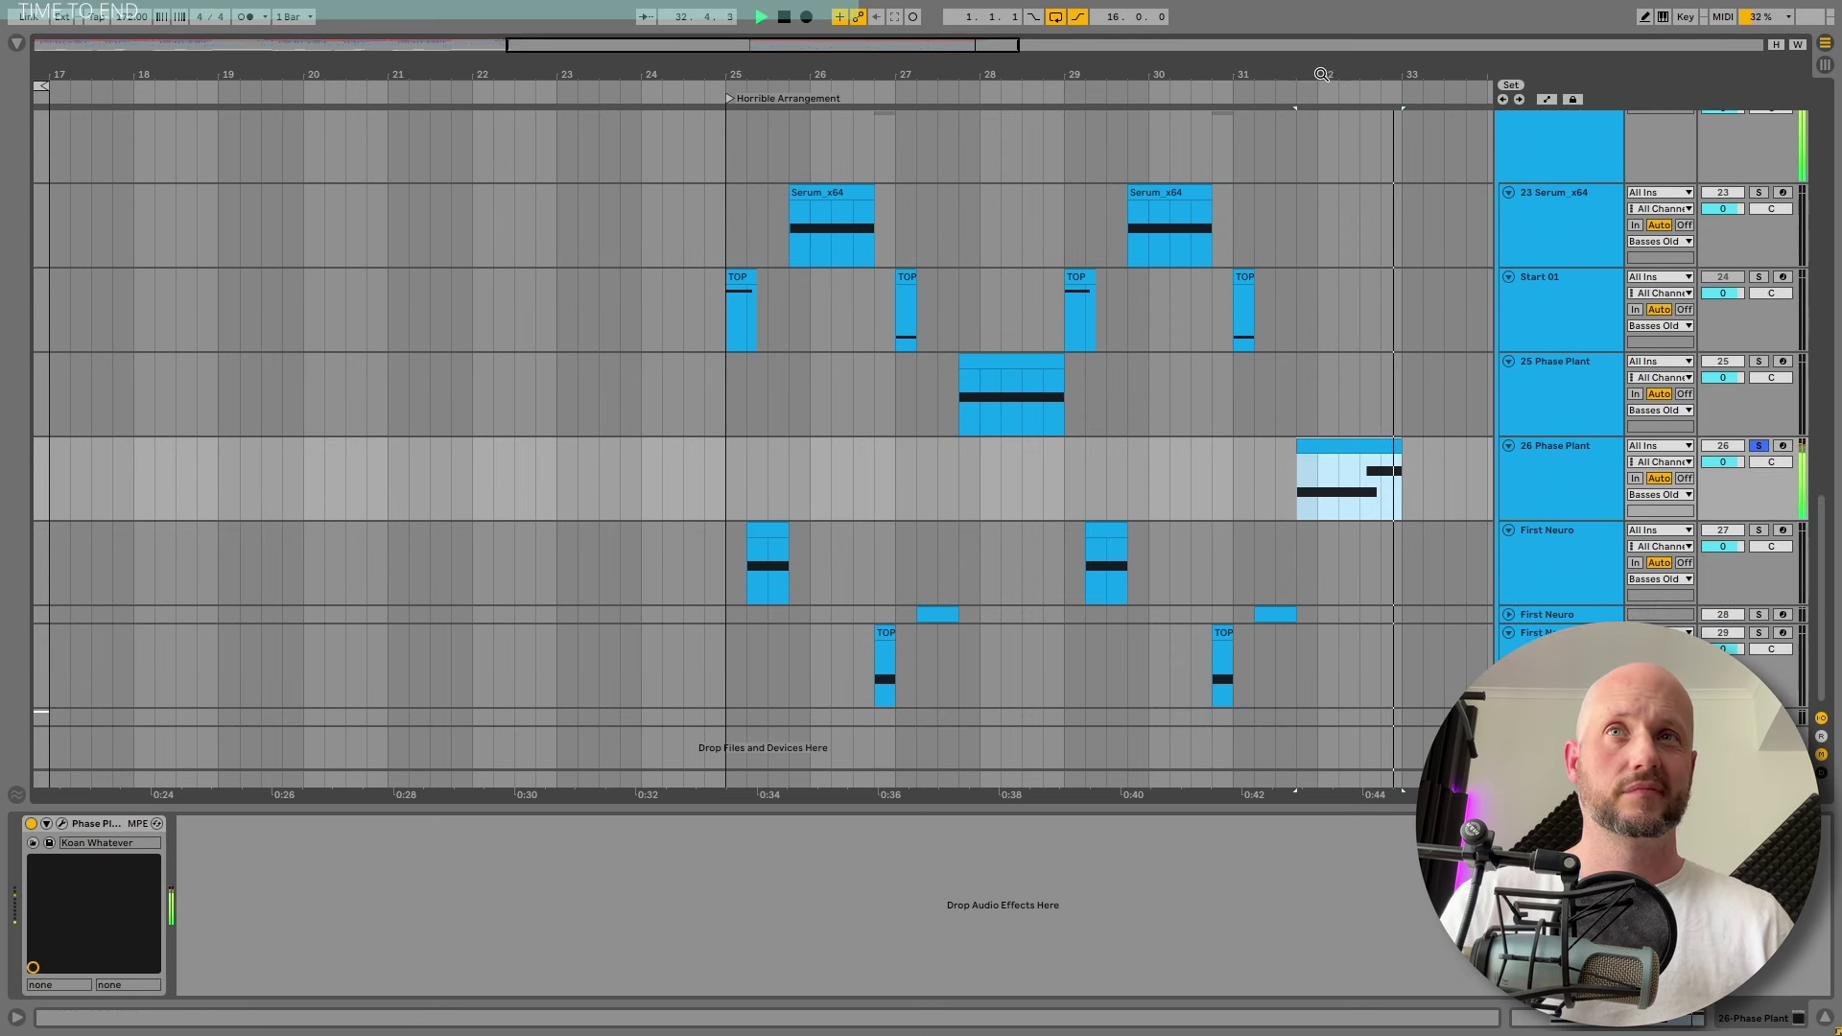
{"action": "mouse_move", "coordinate": [1321, 75]}
{"action": "left_mouse_down"}
{"action": "mouse_move", "coordinate": [1321, 57]}
{"action": "mouse_move", "coordinate": [1320, 74]}
{"action": "left_mouse_up"}
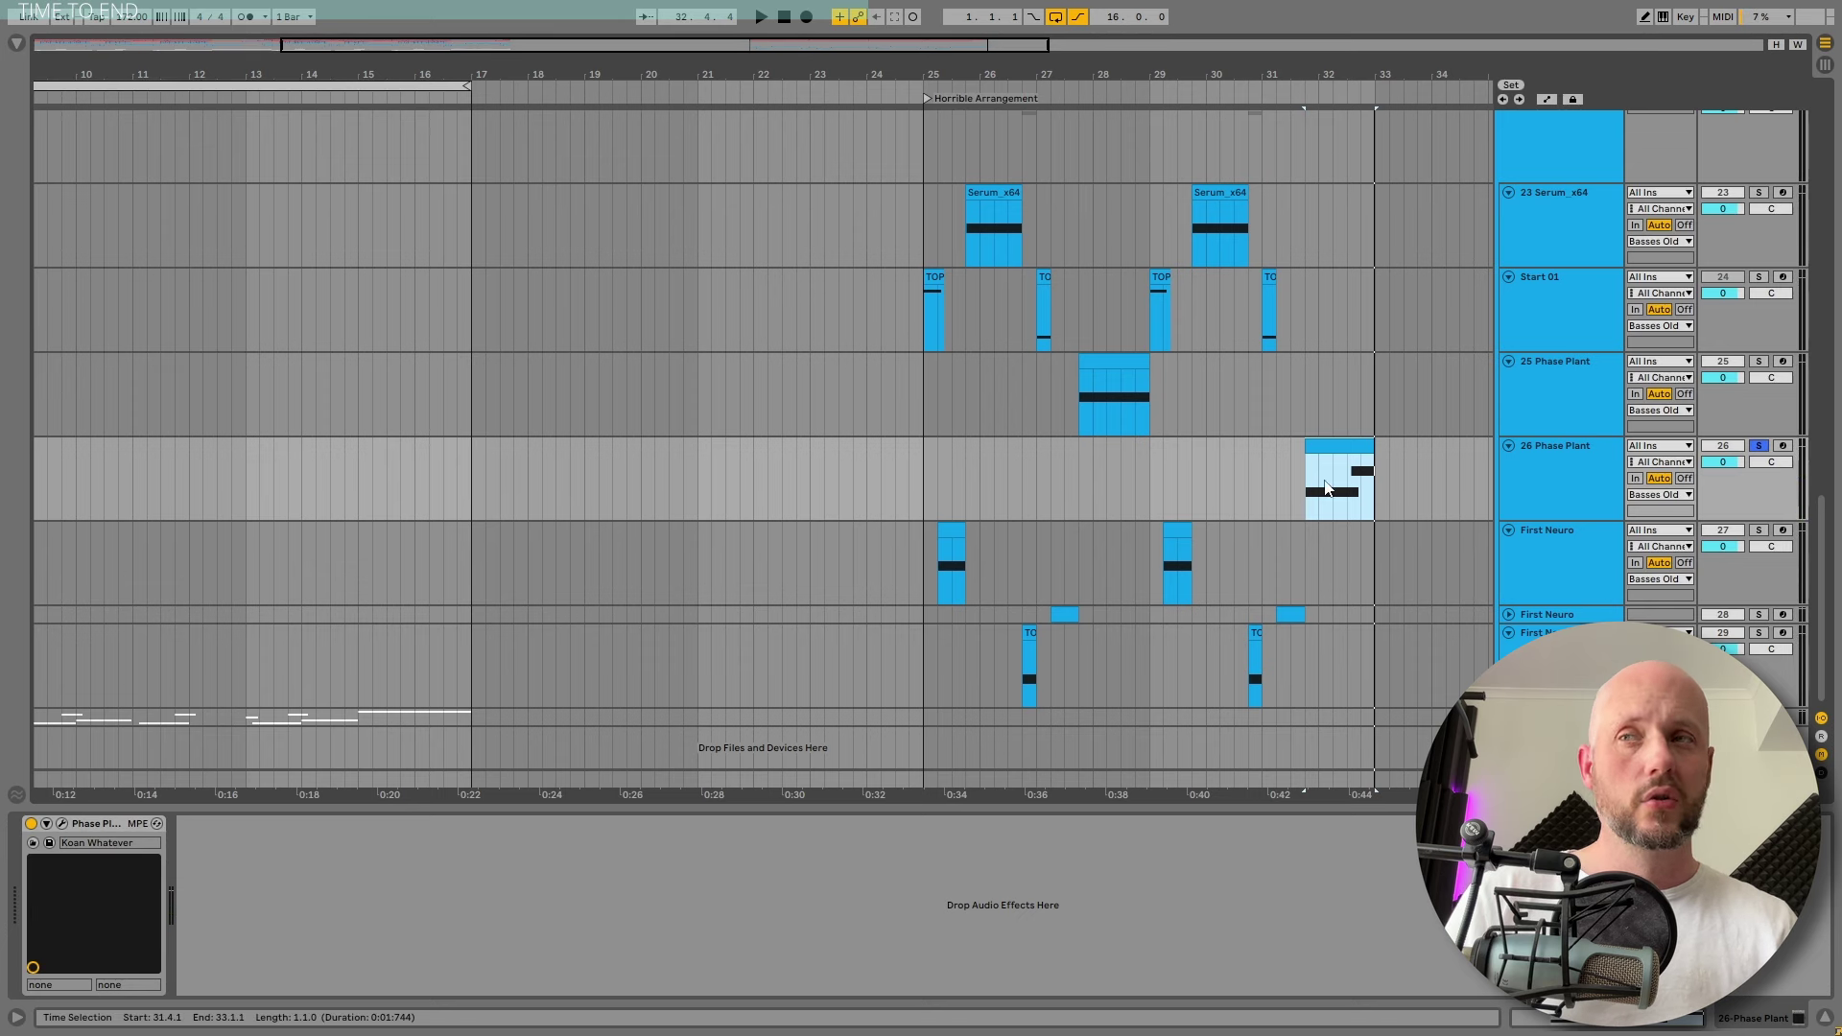
Inspect the Koan Whatever patch in 26 Phase Plant, close it and unsolo the track
{"action": "left_click", "coordinate": [61, 823]}
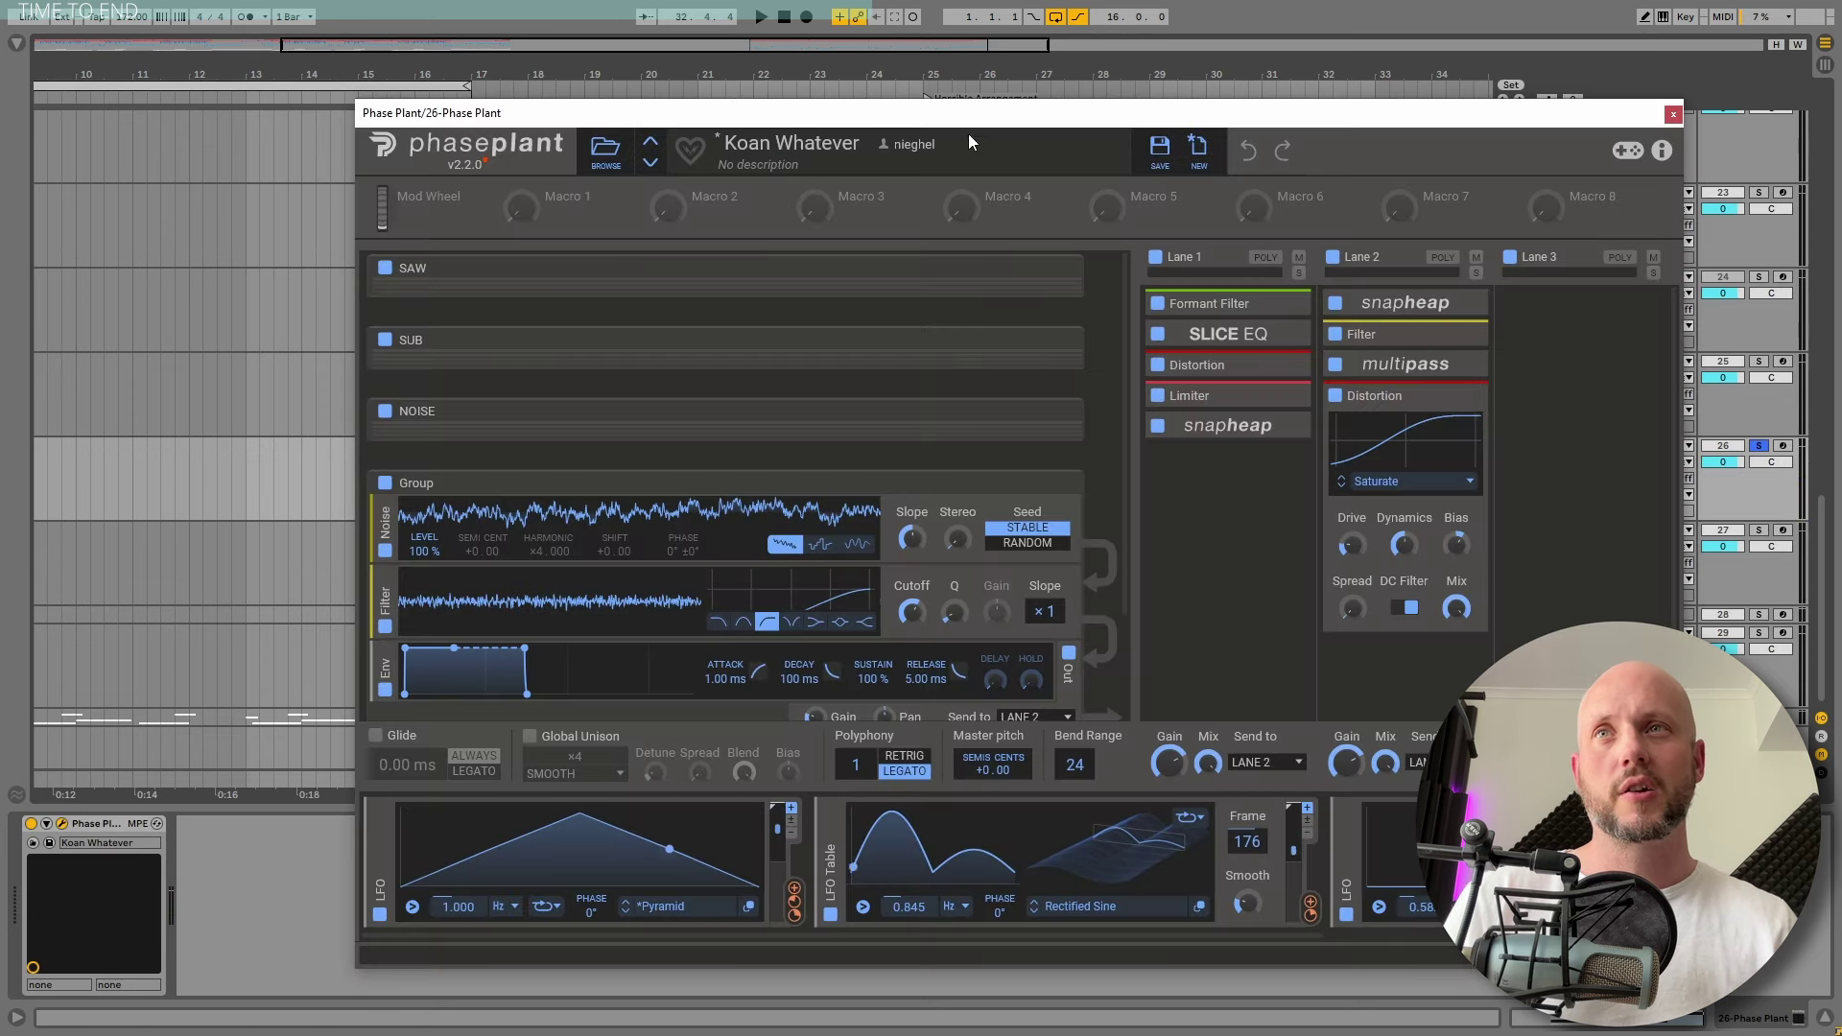
{"action": "left_click_drag", "start_coordinate": [969, 116], "coordinate": [861, 67]}
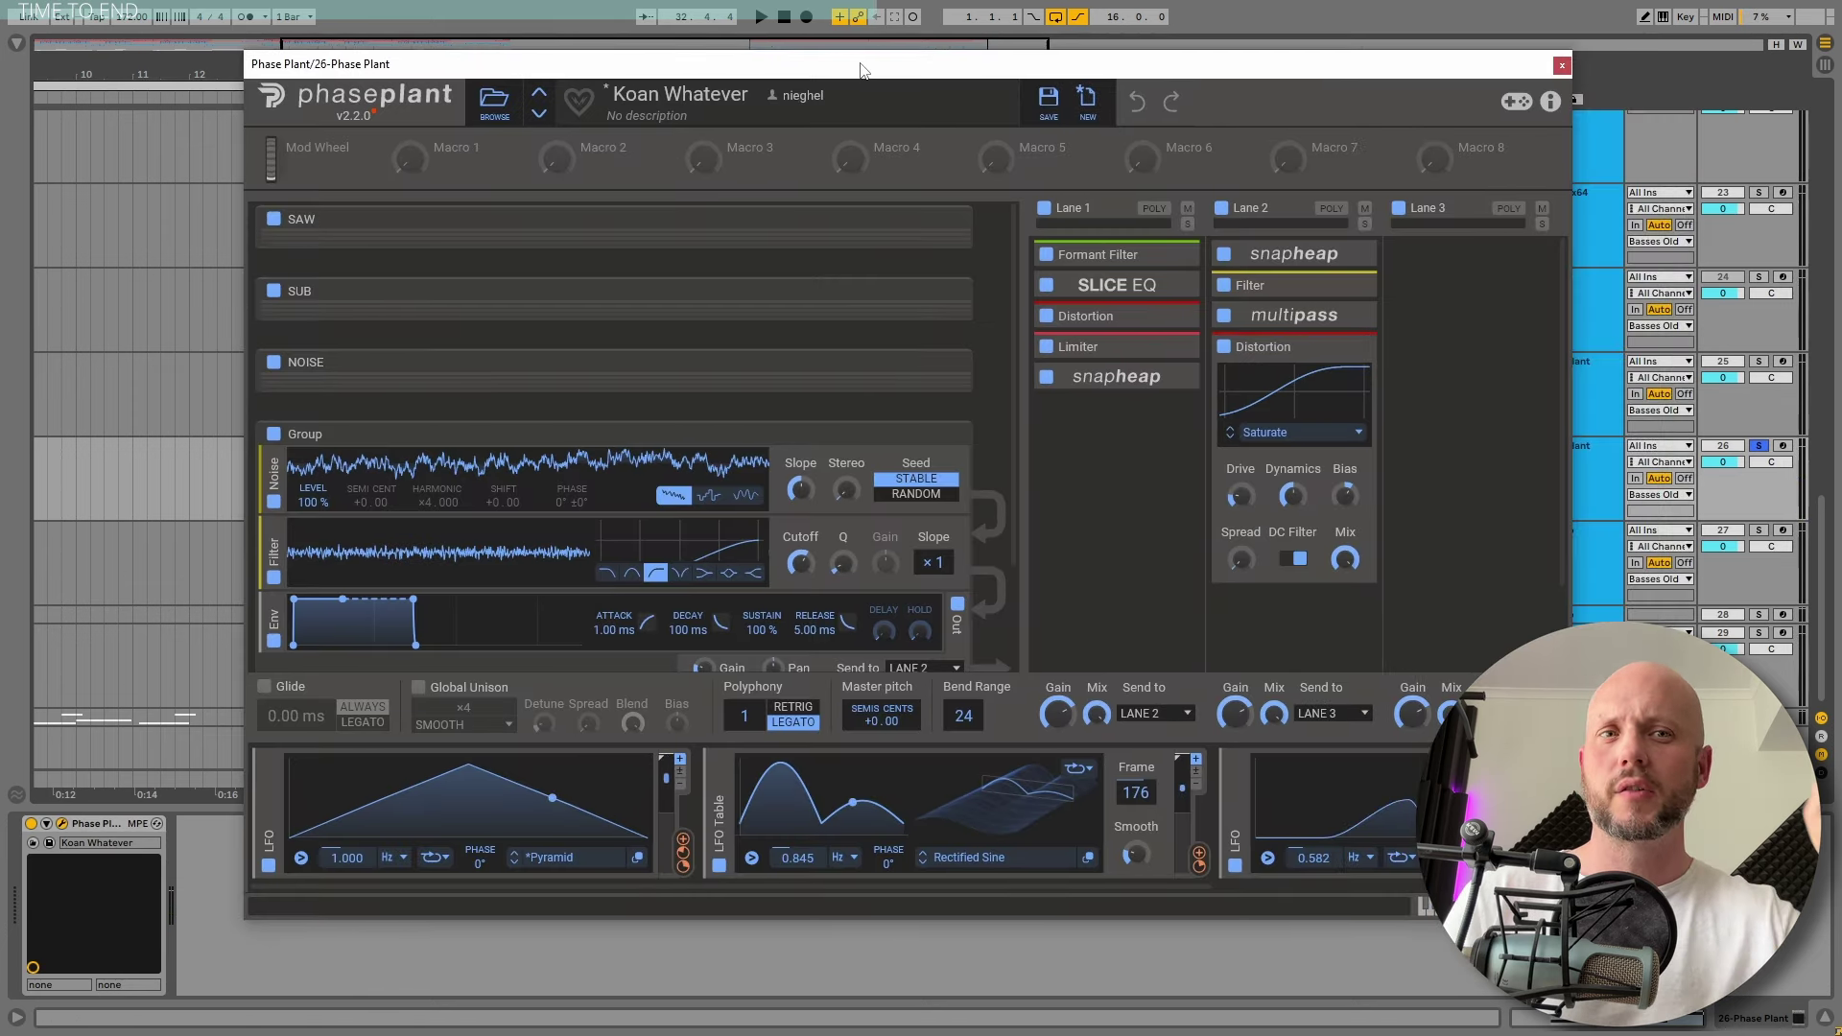
{"action": "left_click", "coordinate": [1561, 65]}
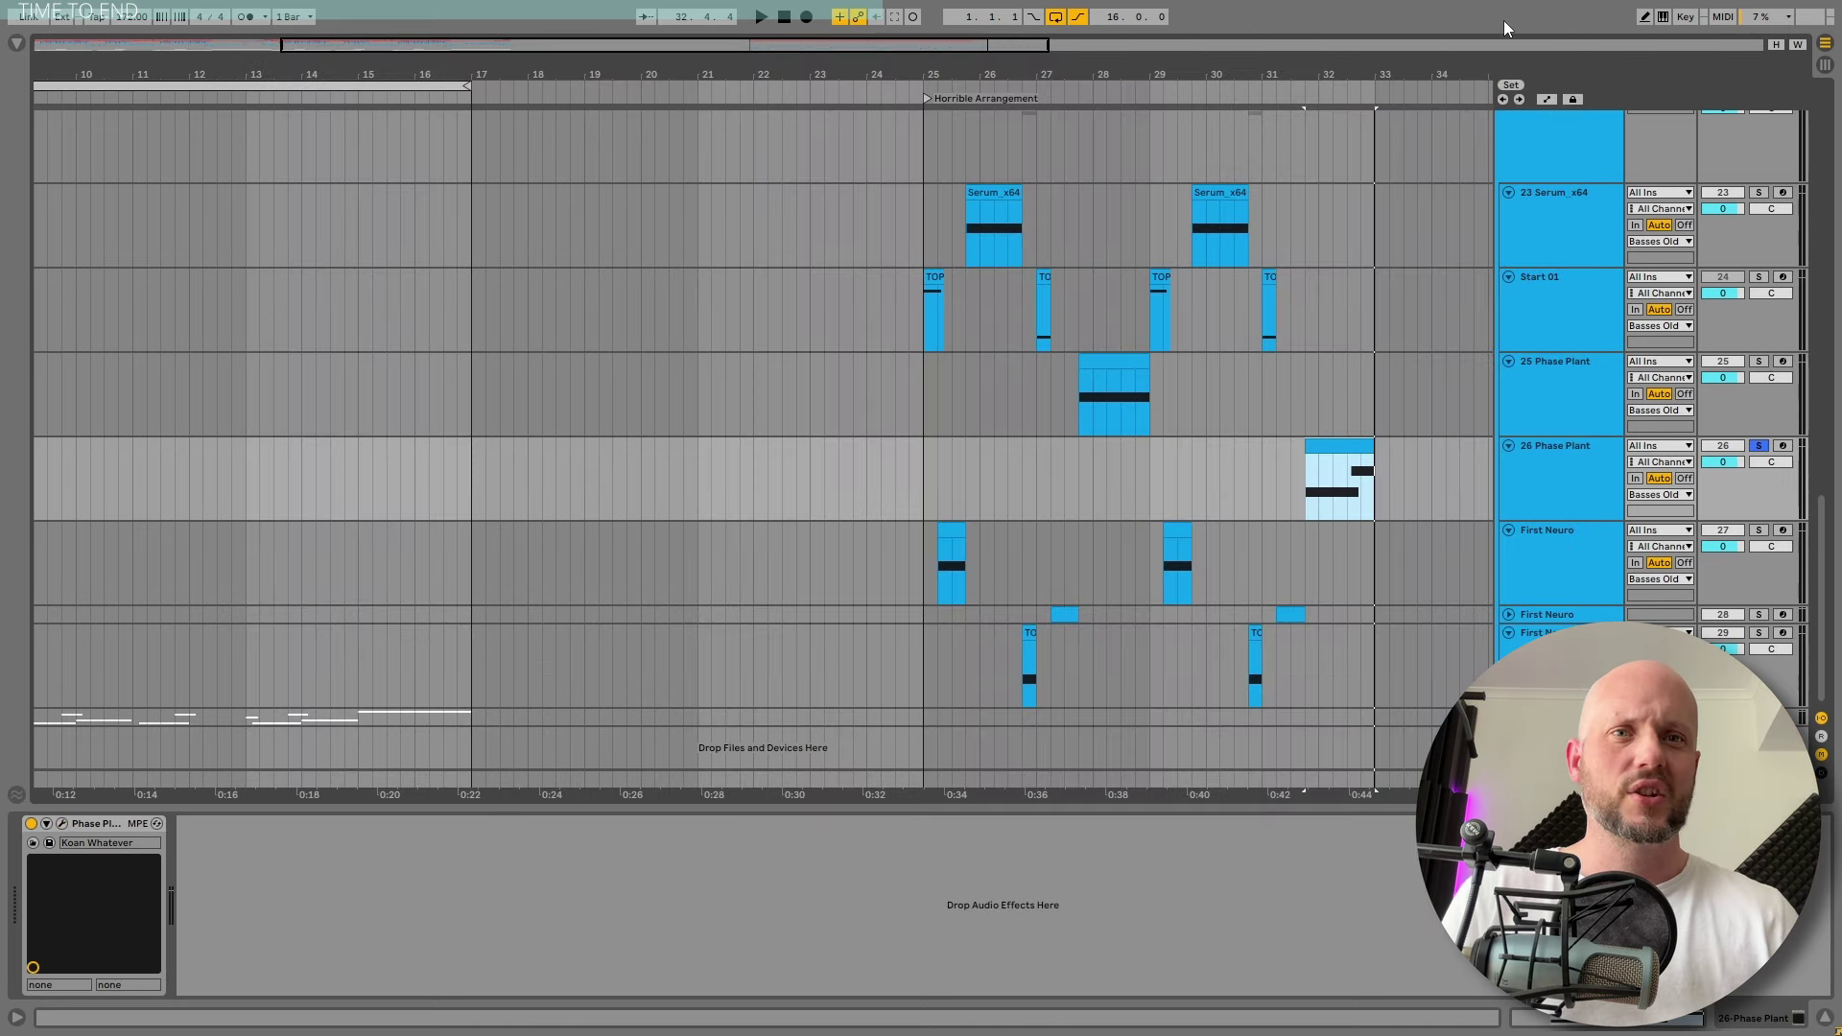
{"action": "left_click", "coordinate": [1761, 447]}
Return to the Okay Arrangement, solo the Pluck Lead track and play its last clip from 14.4.1
{"action": "left_click_drag", "start_coordinate": [659, 73], "coordinate": [802, 23]}
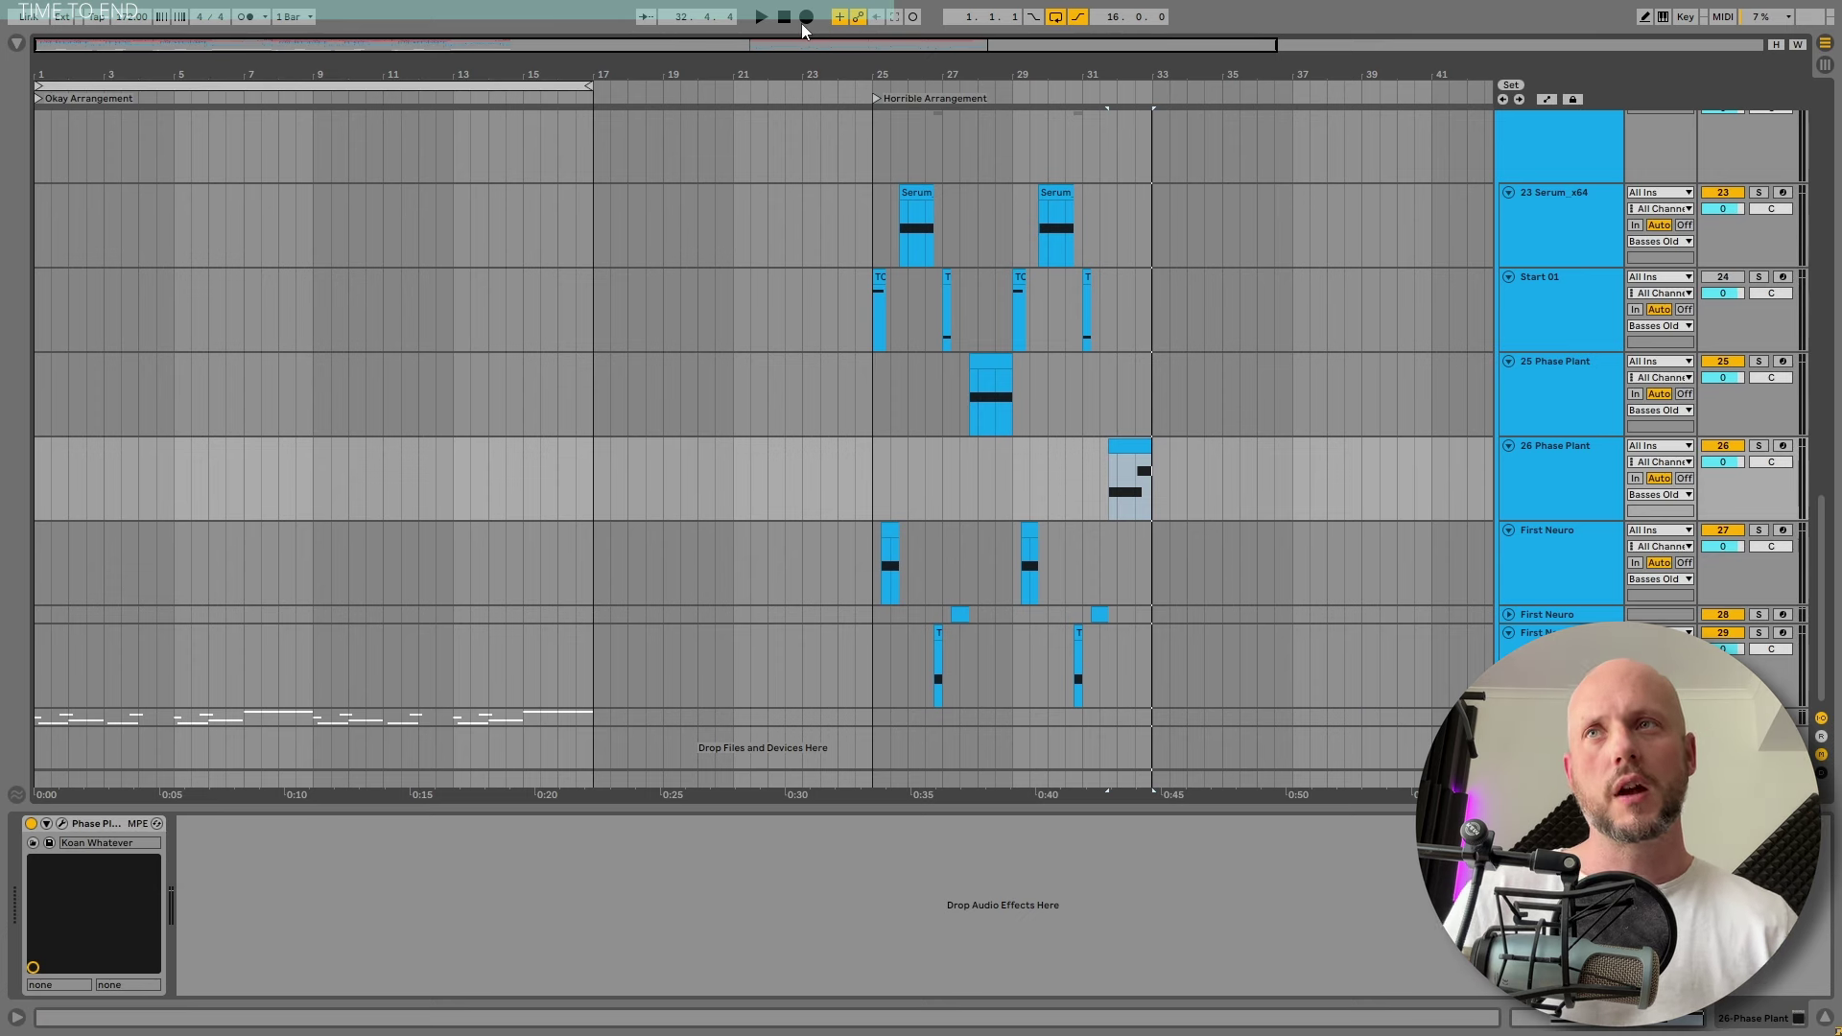
{"action": "scroll", "coordinate": [619, 520], "scroll_direction": "up", "scroll_amount": 3}
{"action": "scroll", "coordinate": [586, 328], "scroll_direction": "up", "scroll_amount": 20}
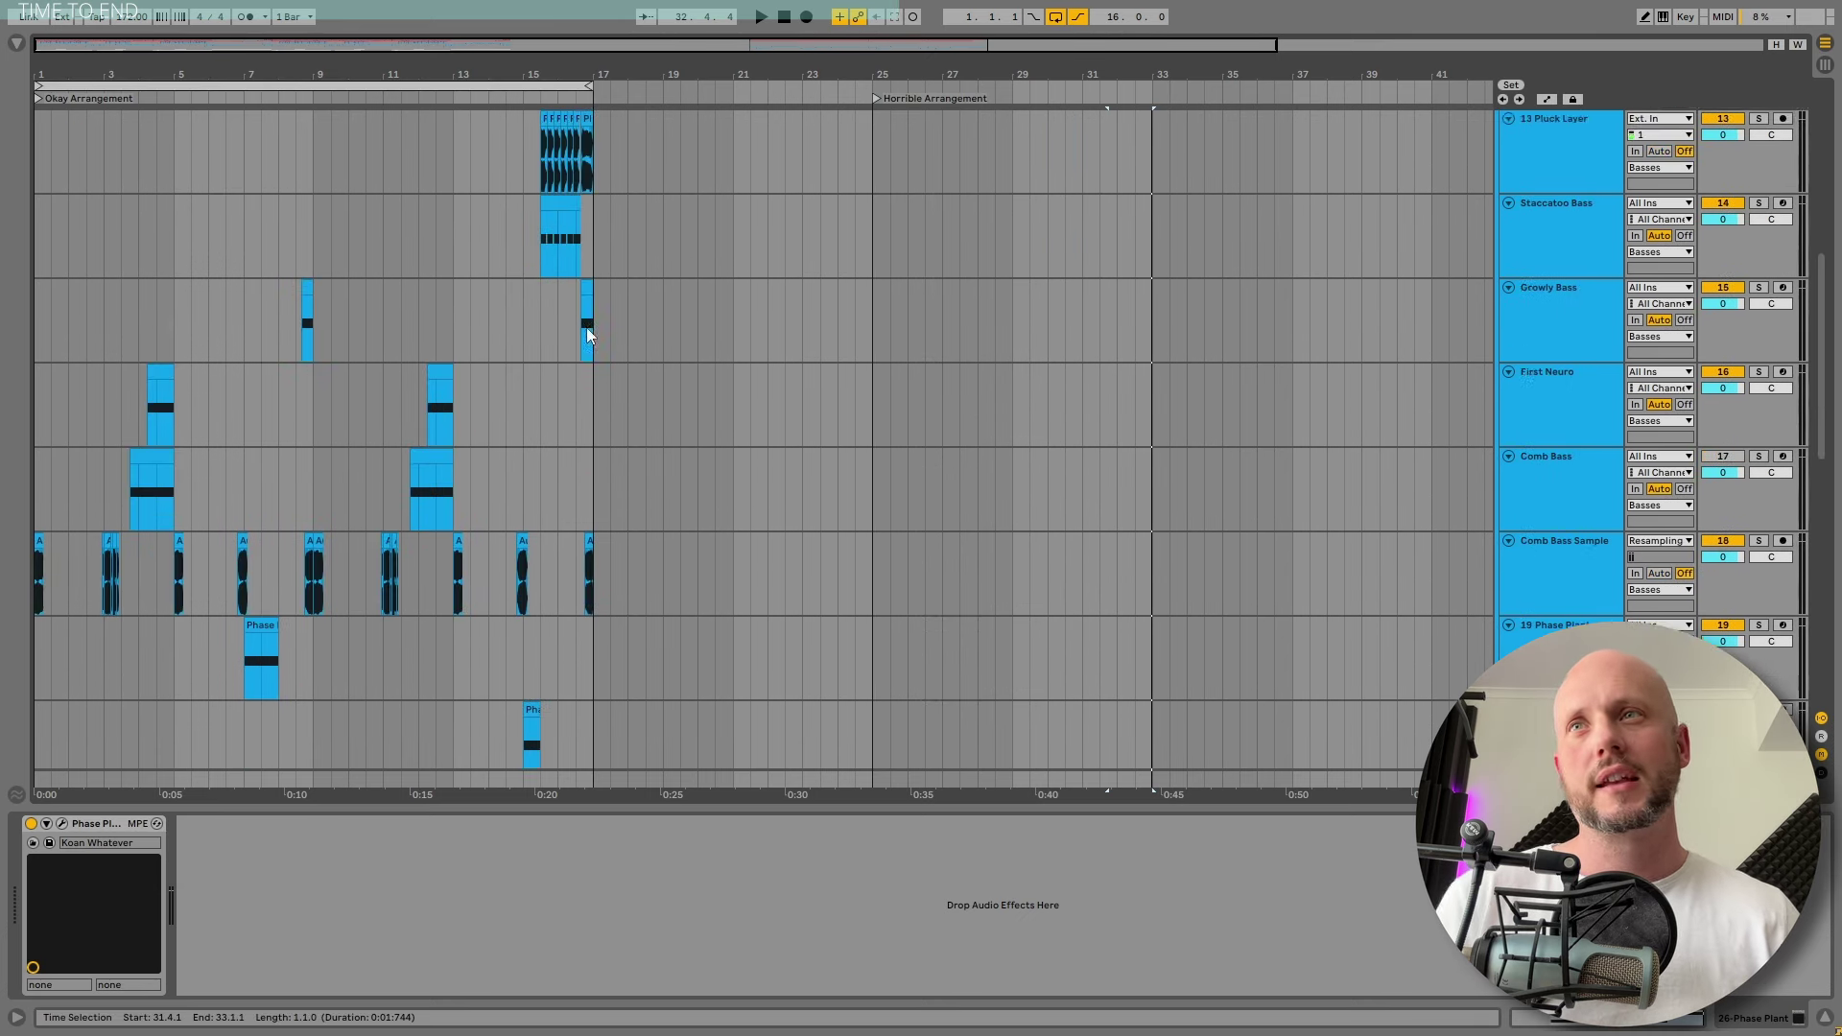
{"action": "left_click", "coordinate": [543, 428]}
{"action": "left_click_drag", "start_coordinate": [559, 75], "coordinate": [654, 181]}
{"action": "left_click", "coordinate": [507, 307]}
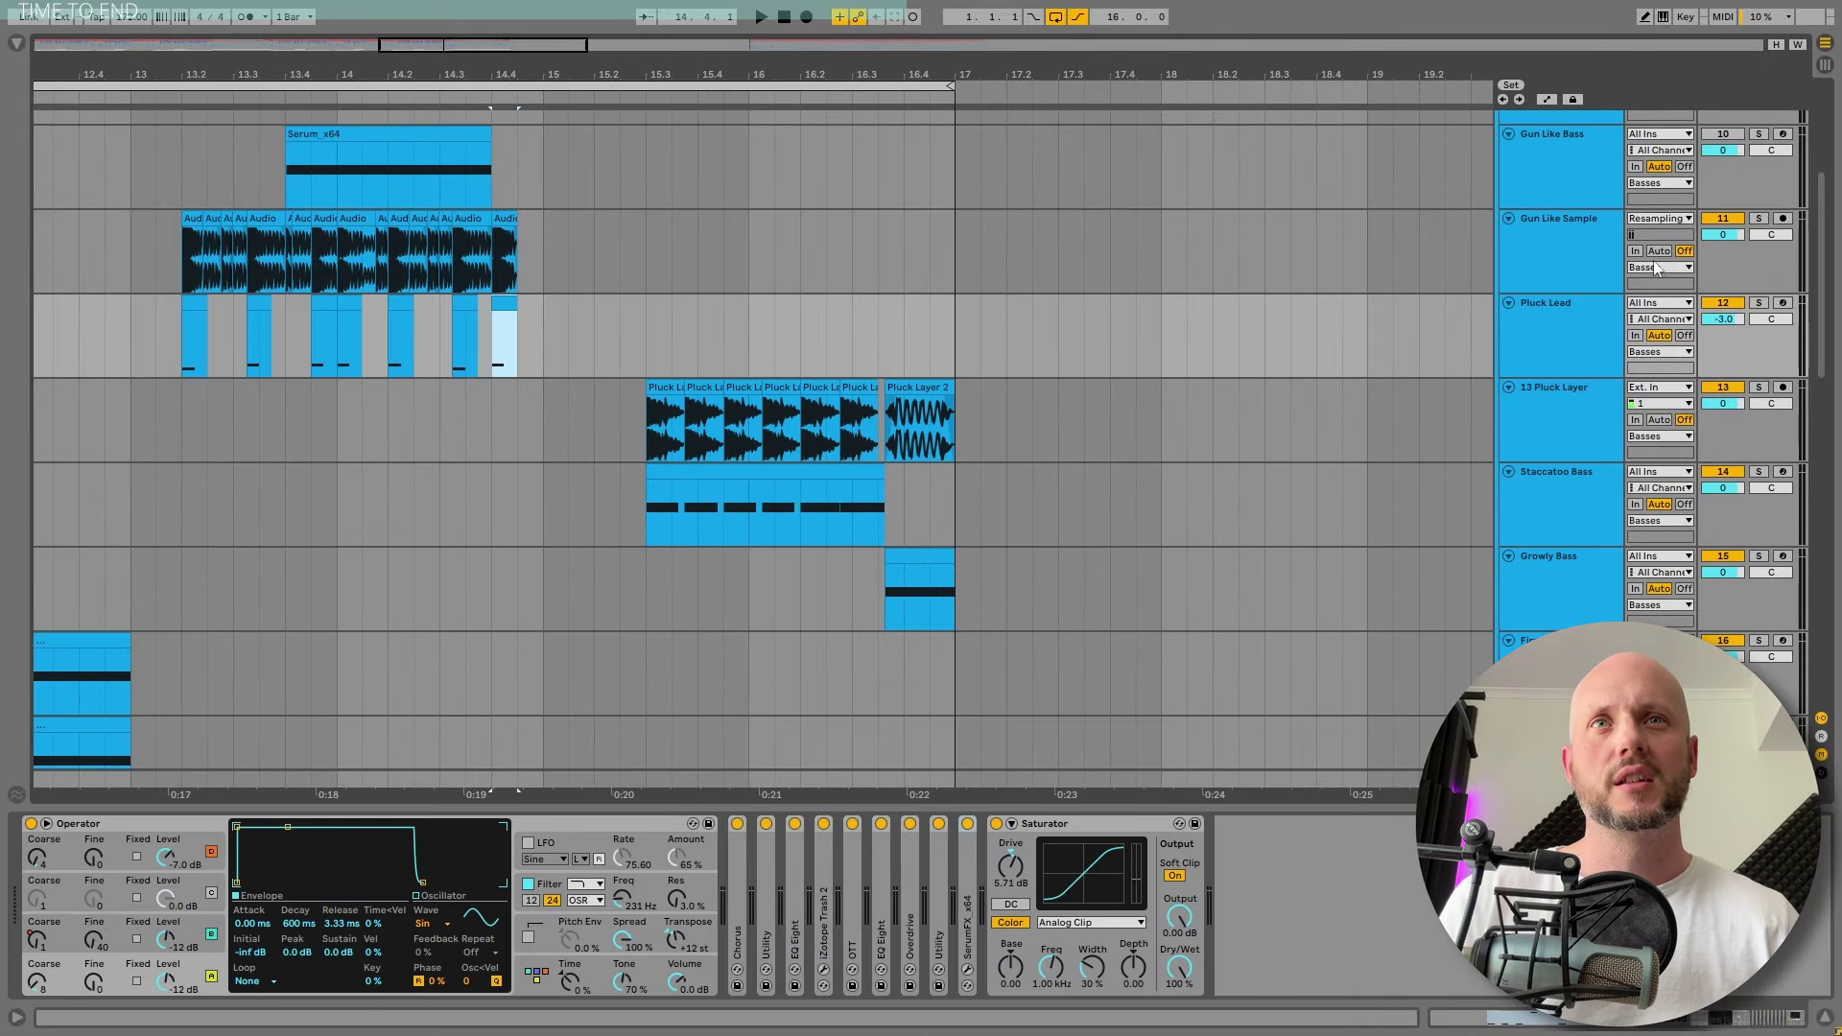
{"action": "left_click", "coordinate": [1759, 303]}
{"action": "key", "text": "space"}
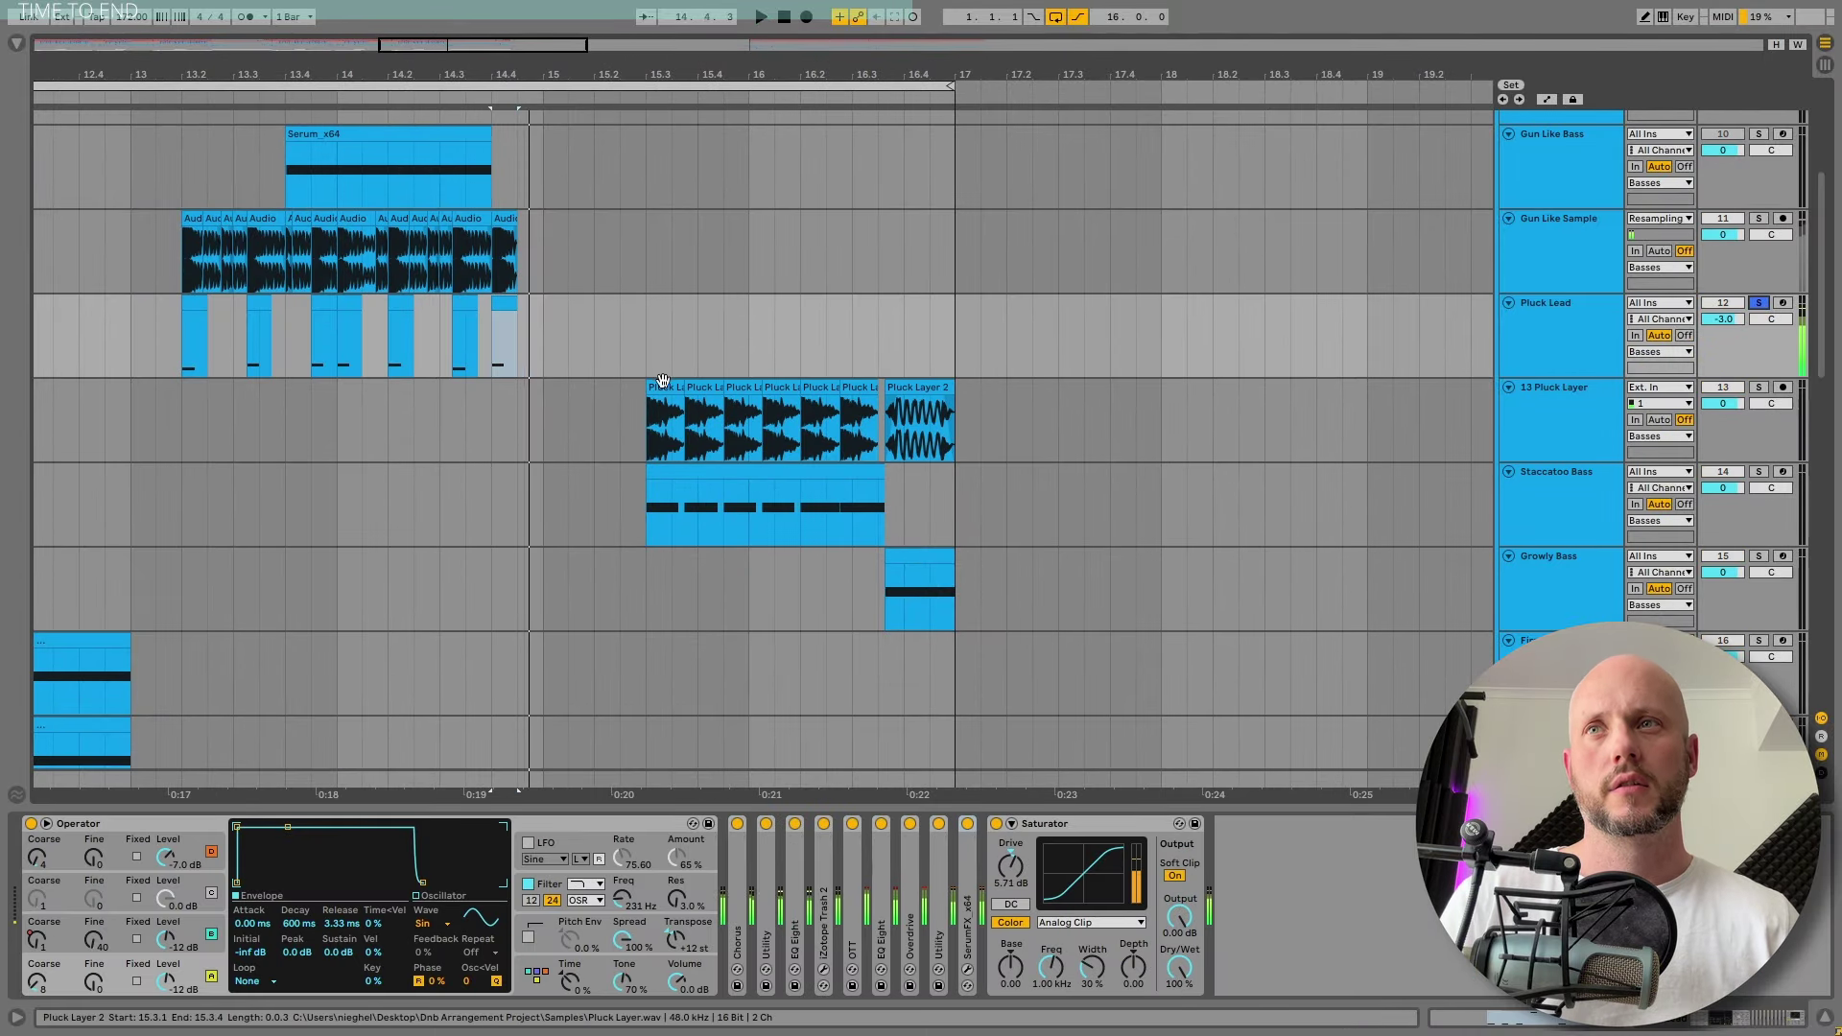
Solo the 13 Pluck Layer track, open its first Pluck Layer 2 clip and play it from 15.3.1
{"action": "left_click", "coordinate": [663, 385]}
{"action": "left_click", "coordinate": [1758, 387]}
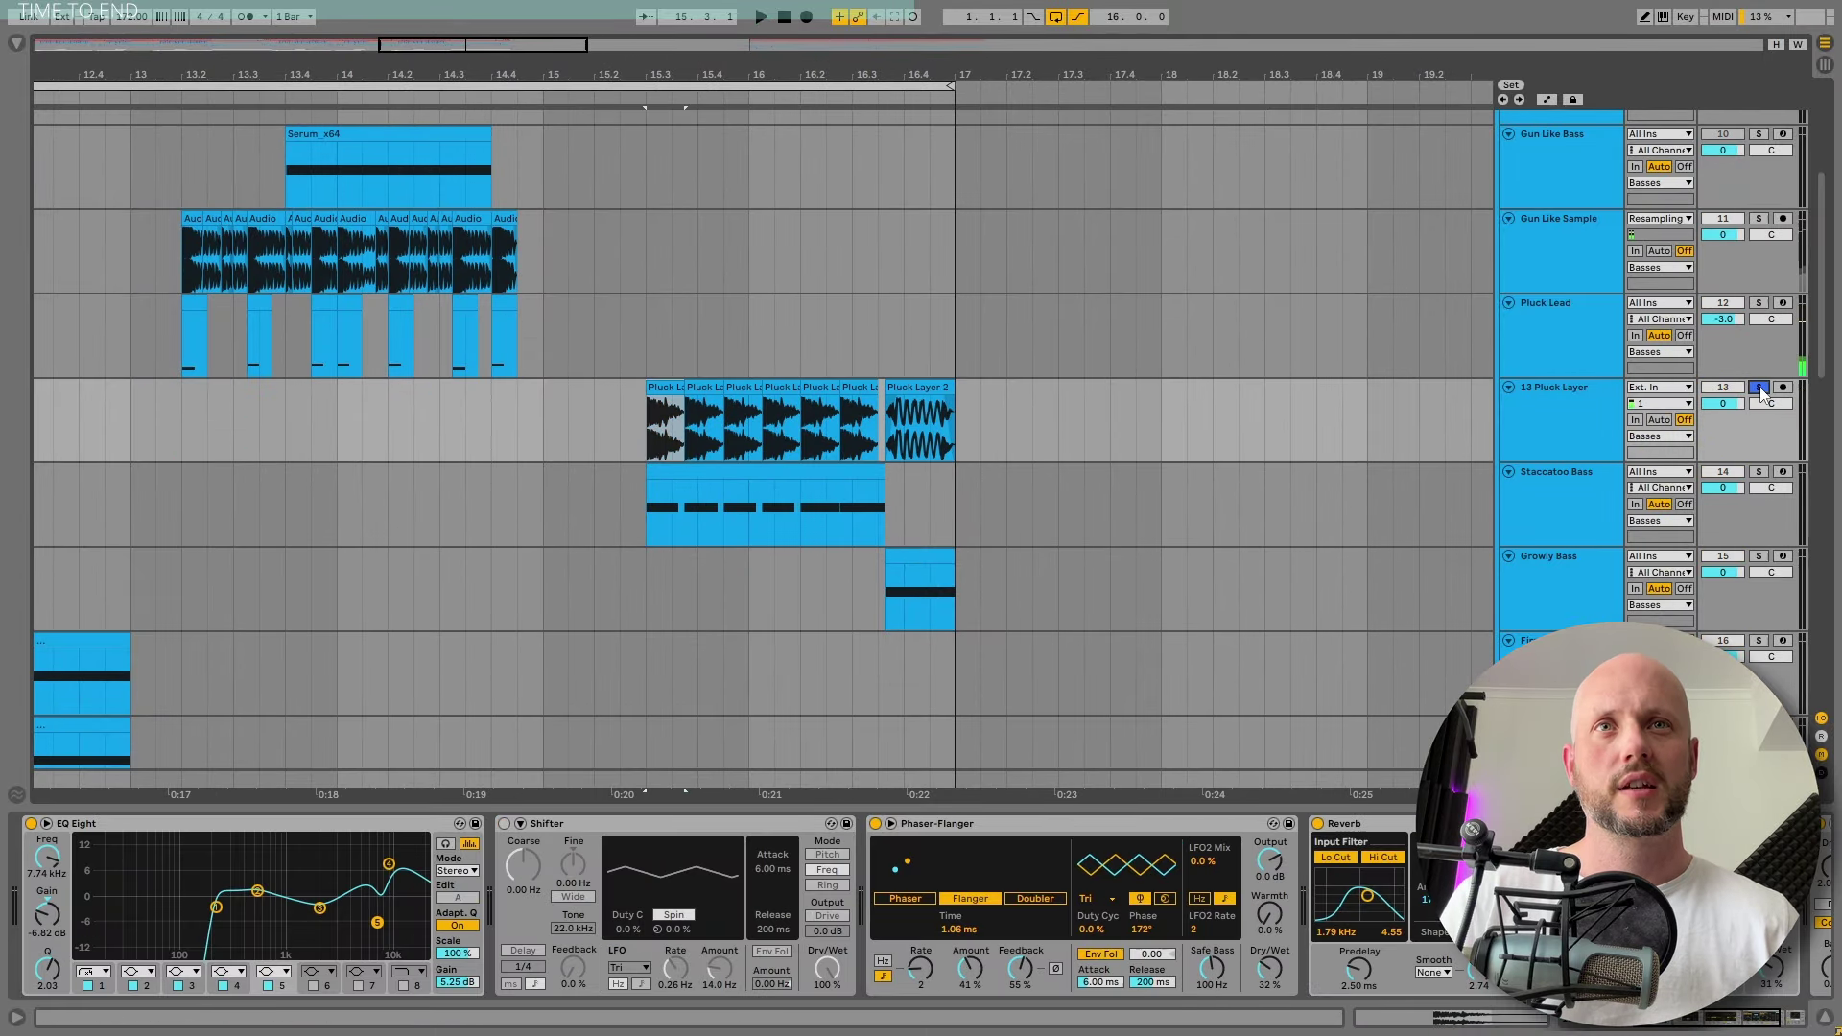
{"action": "double_click", "coordinate": [664, 387]}
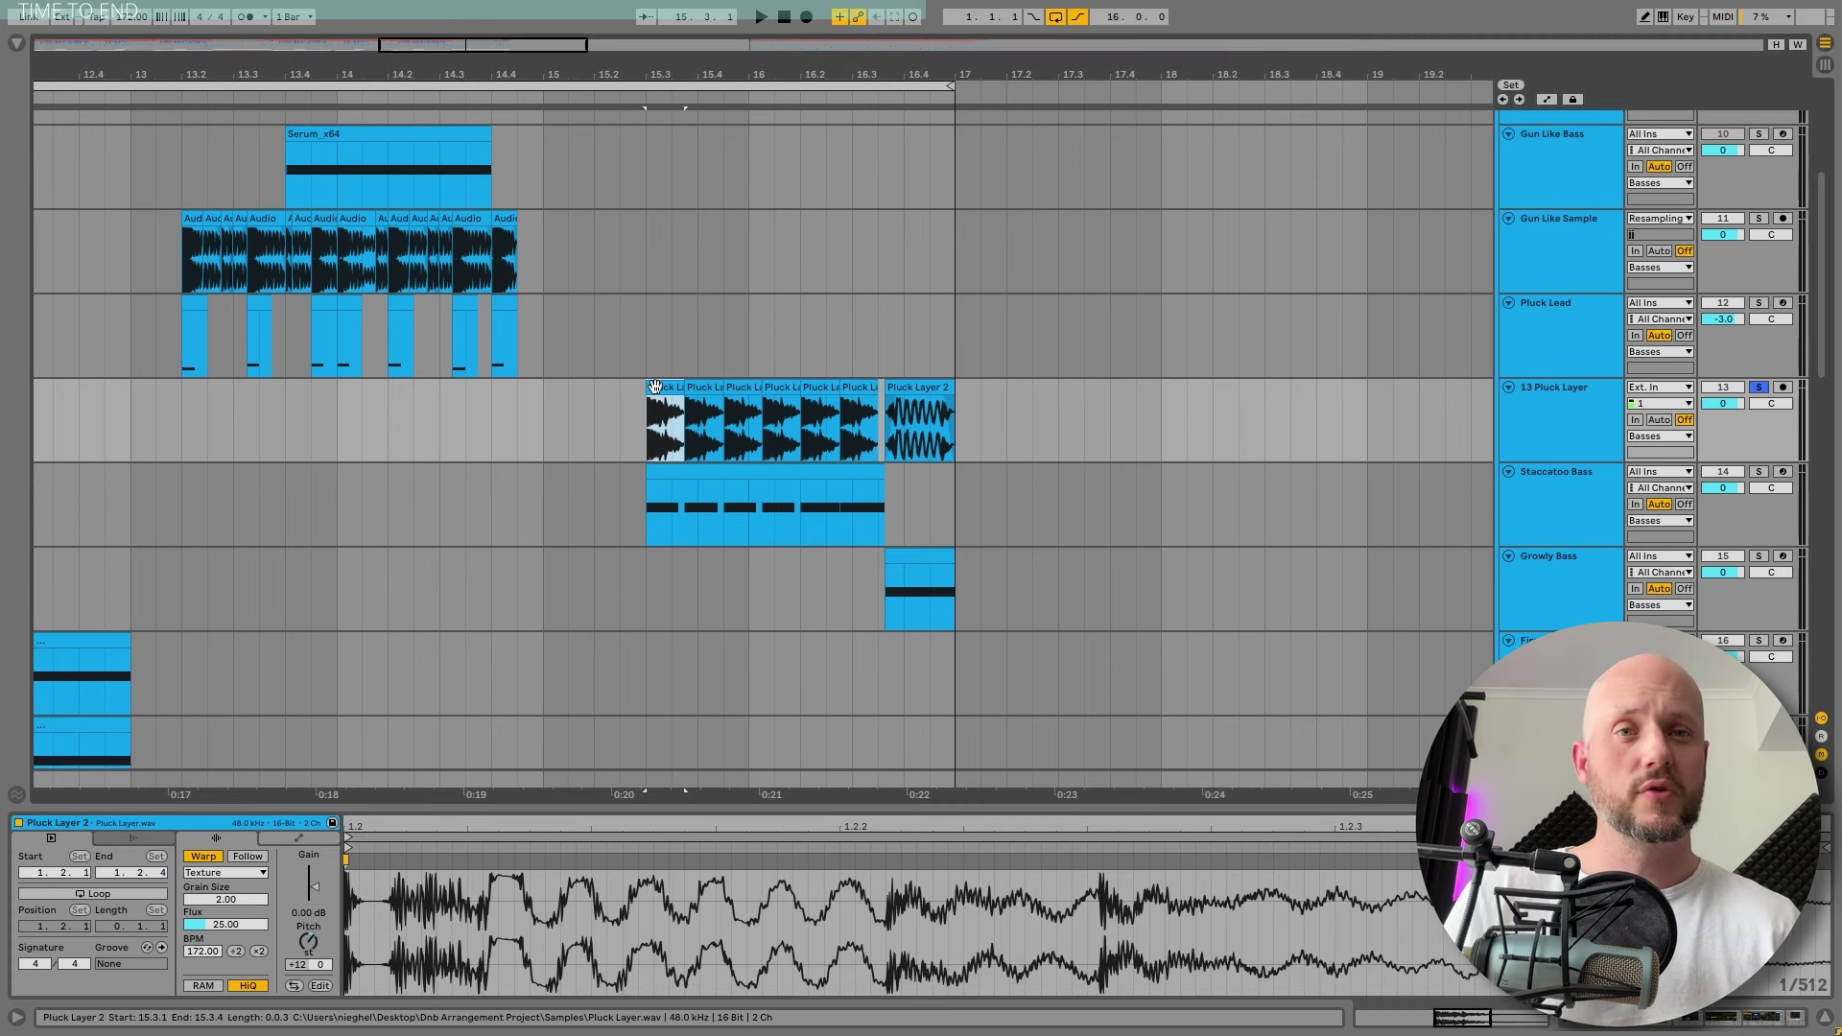
{"action": "key", "text": "space"}
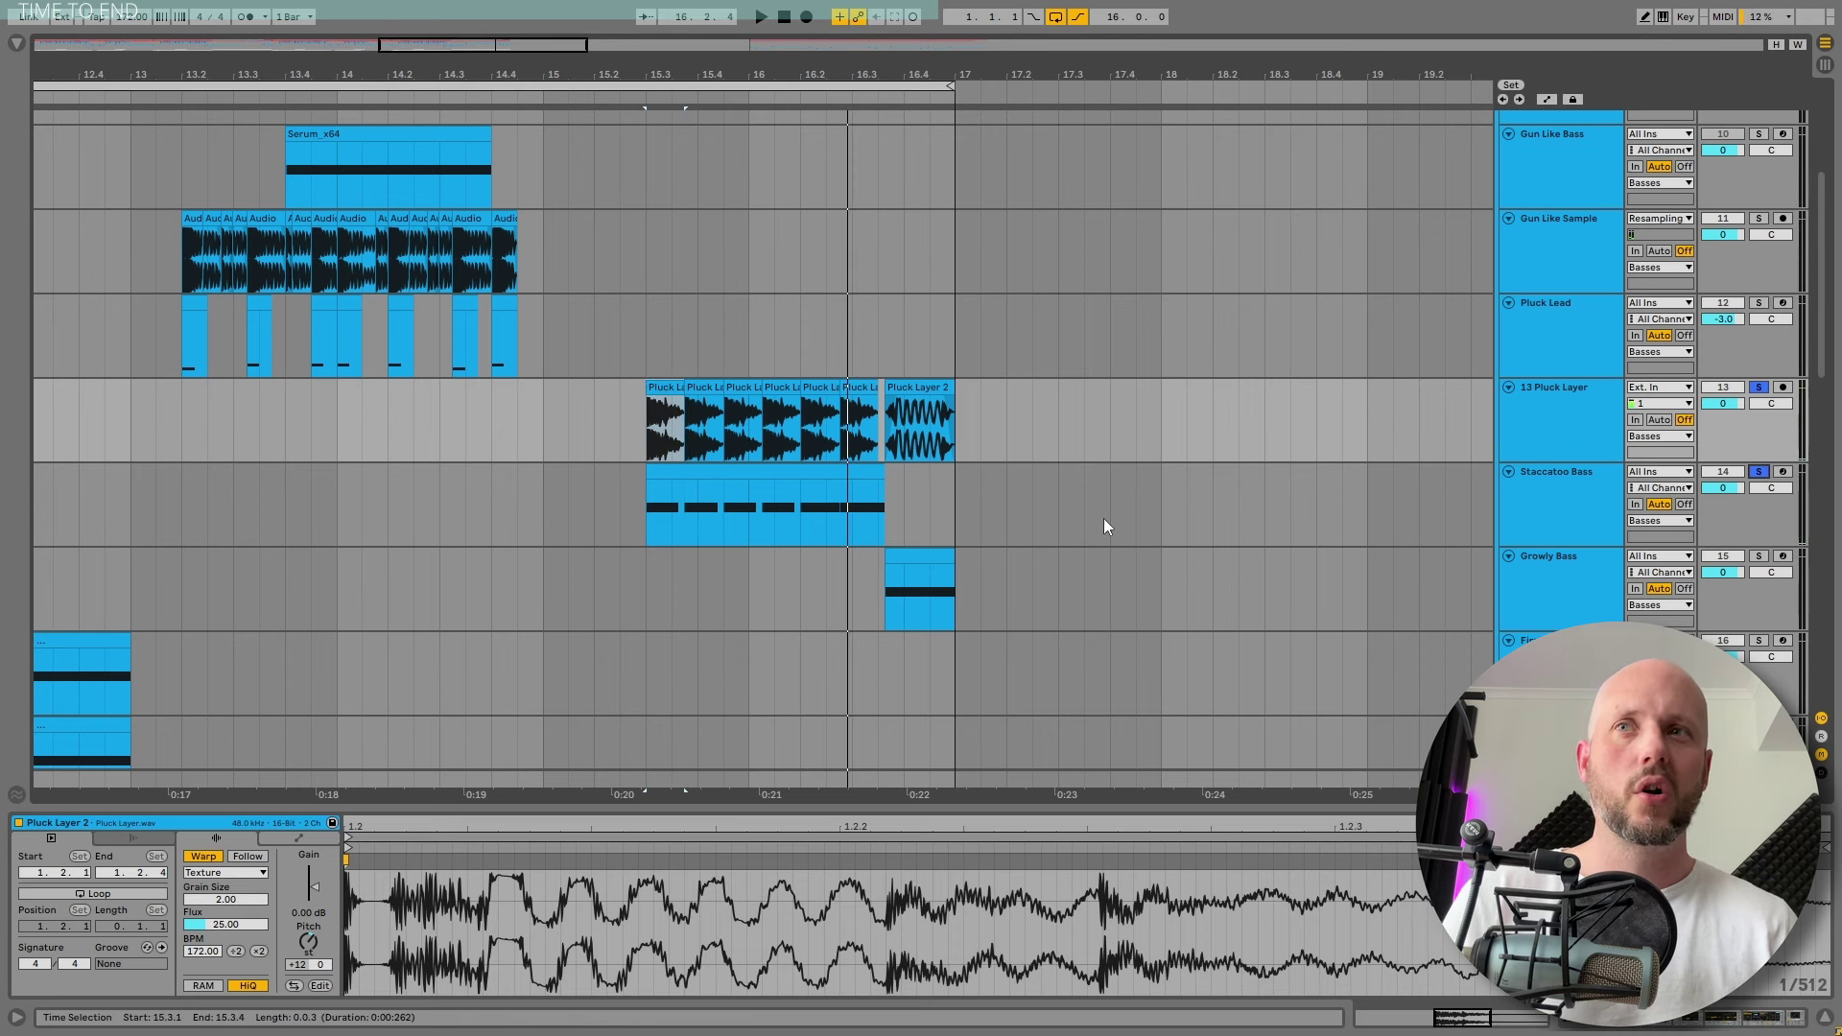
Add the Staccatoo Bass track to the solo and play both layers from its clip at 15.3.1
{"action": "left_click", "coordinate": [1525, 510]}
{"action": "left_click", "coordinate": [659, 474]}
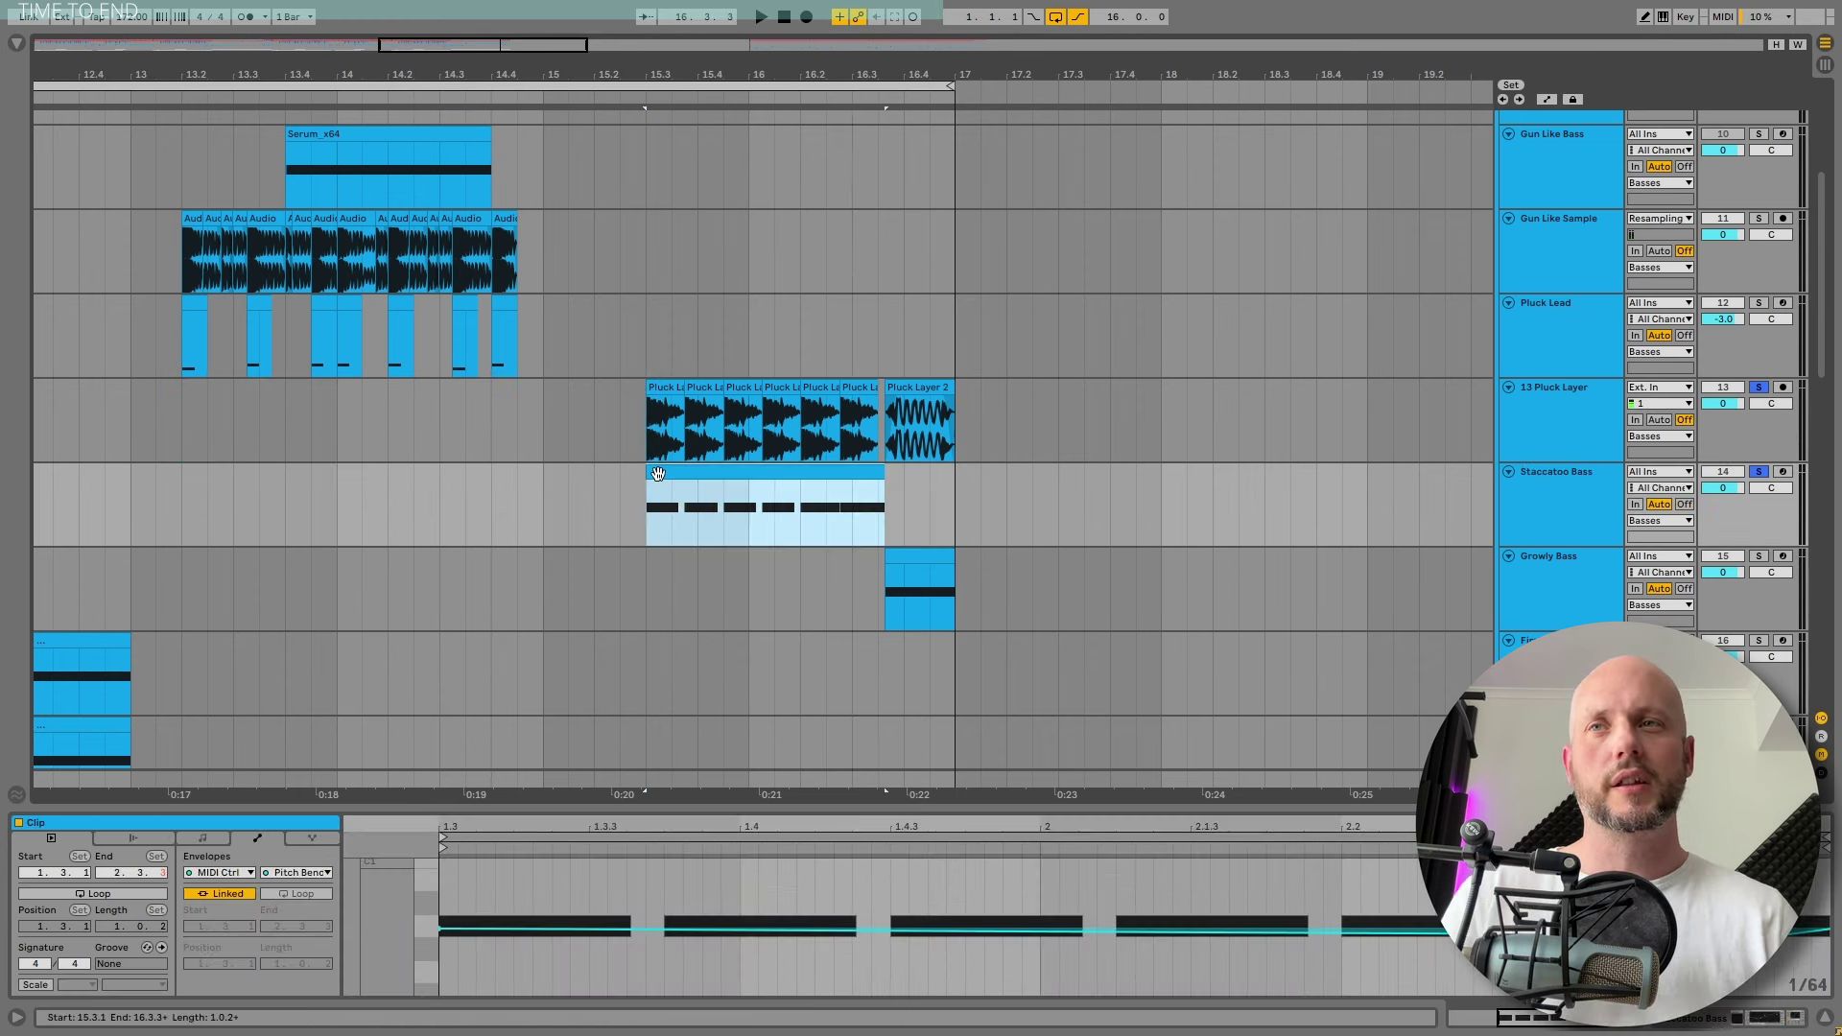
{"action": "key", "text": "space"}
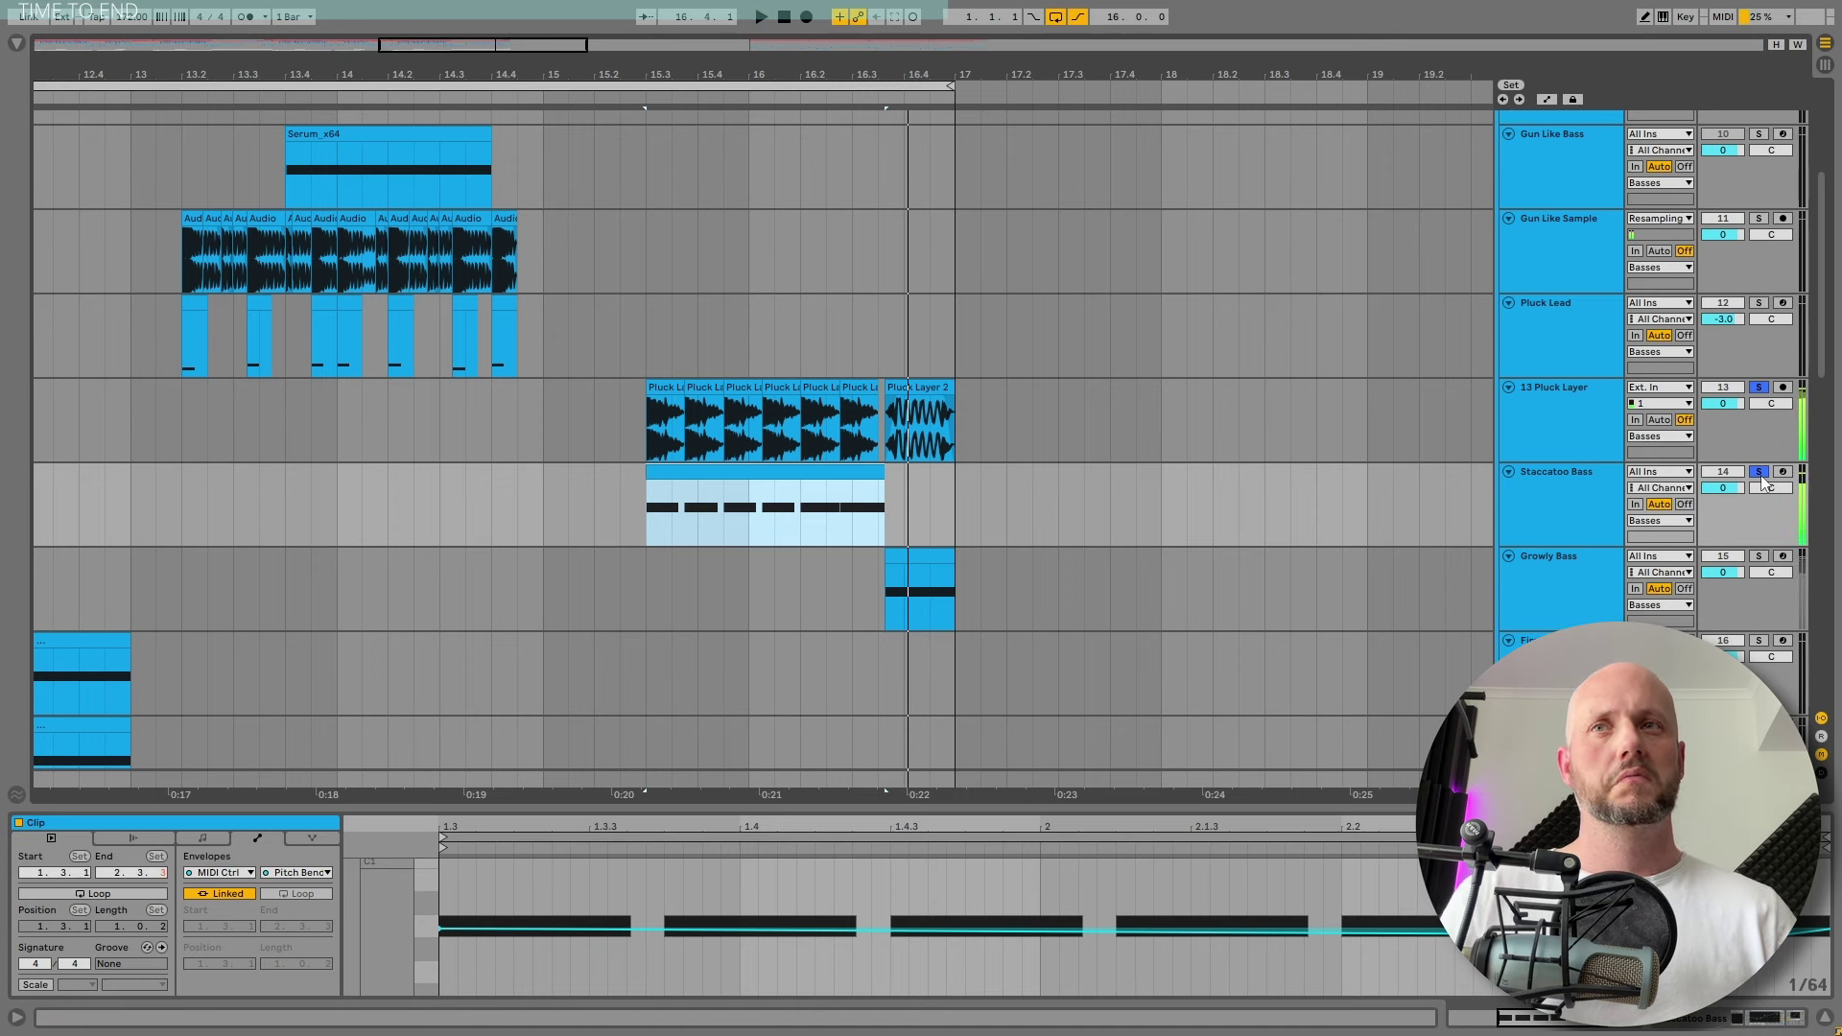
{"action": "key", "text": "space"}
Clear the solos, solo the Wobble Riser Bass track and play its Main Bass Sampler clip from 8.1.1
{"action": "left_click", "coordinate": [416, 441]}
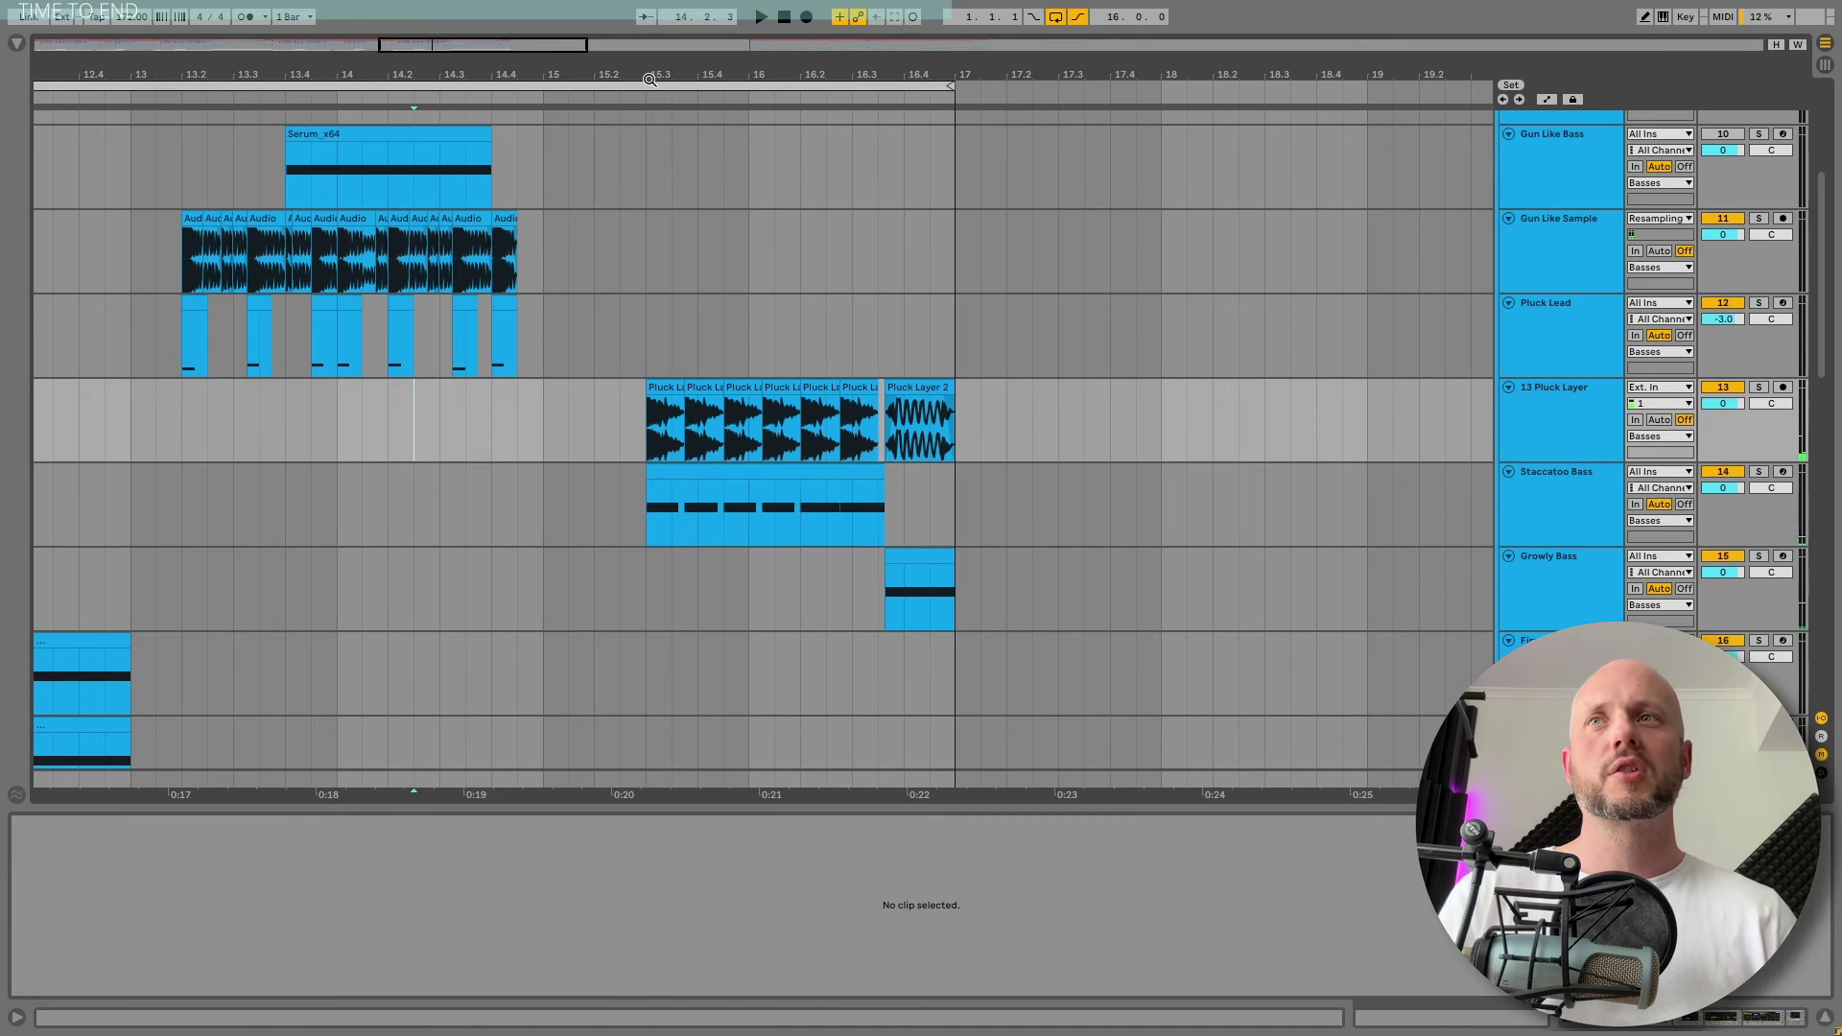
{"action": "left_click", "coordinate": [332, 420]}
{"action": "key", "text": "space"}
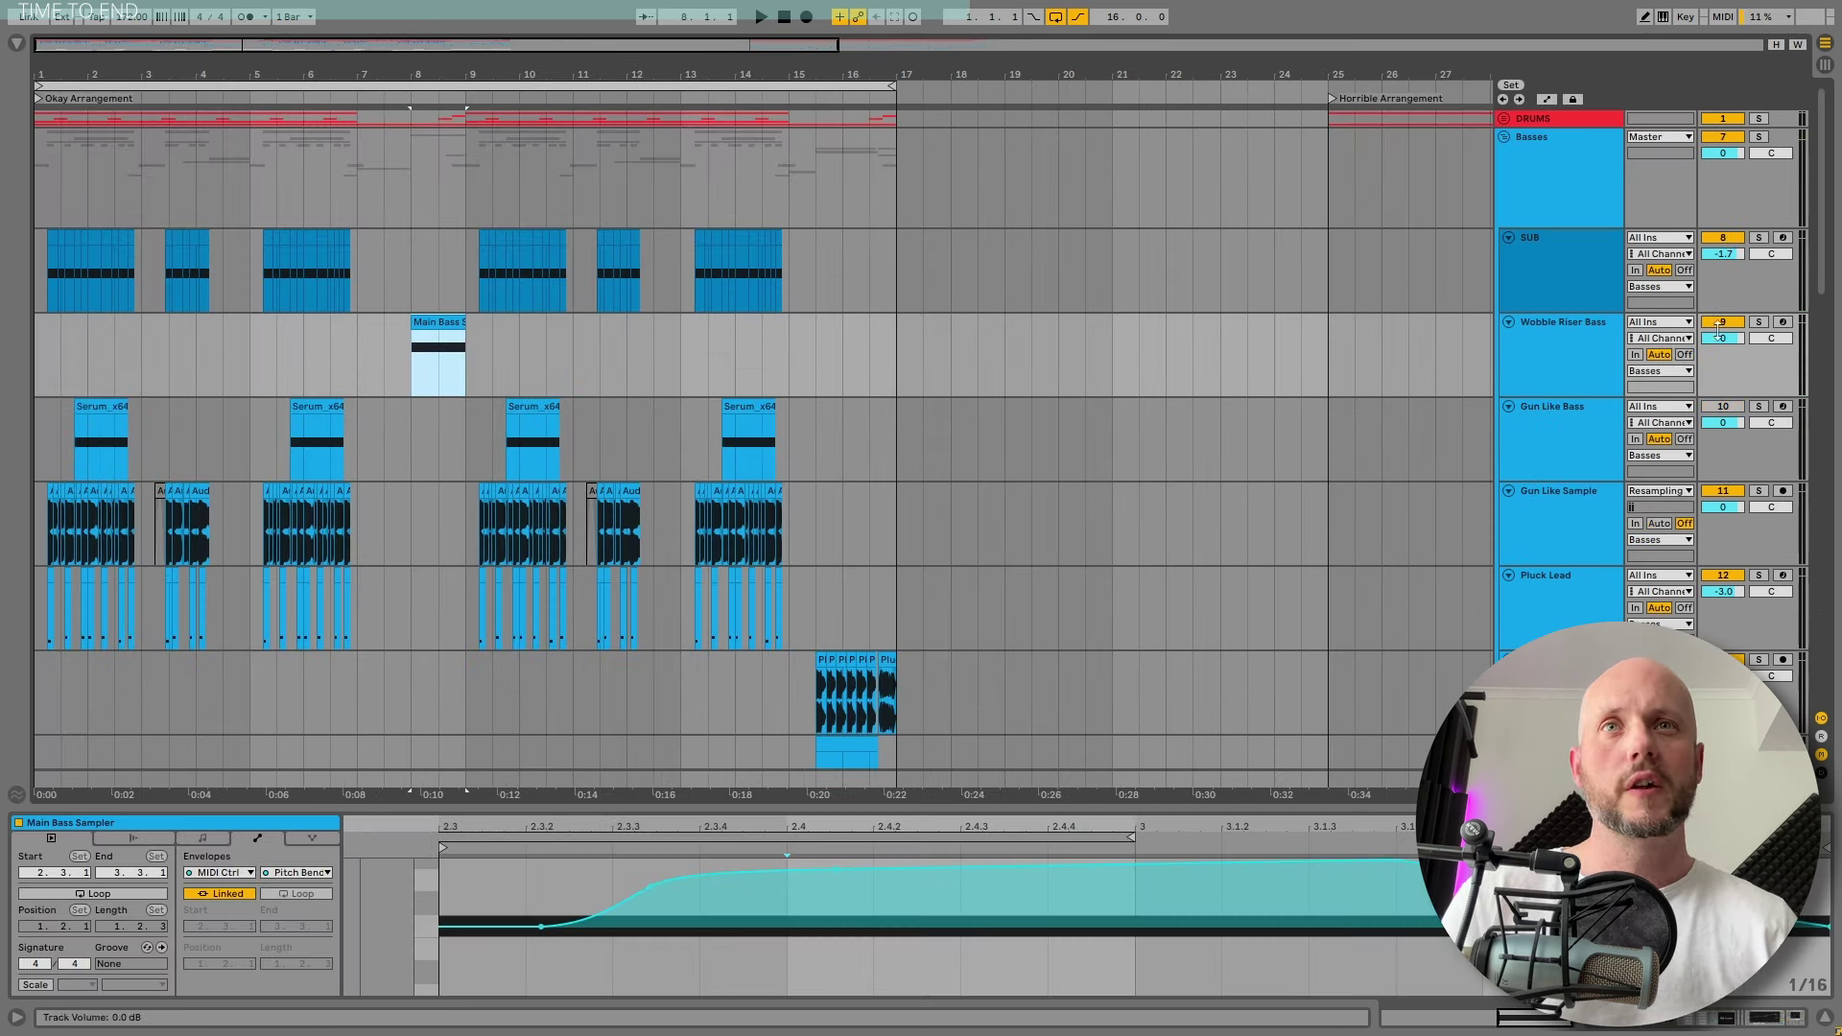
{"action": "left_click", "coordinate": [1759, 321]}
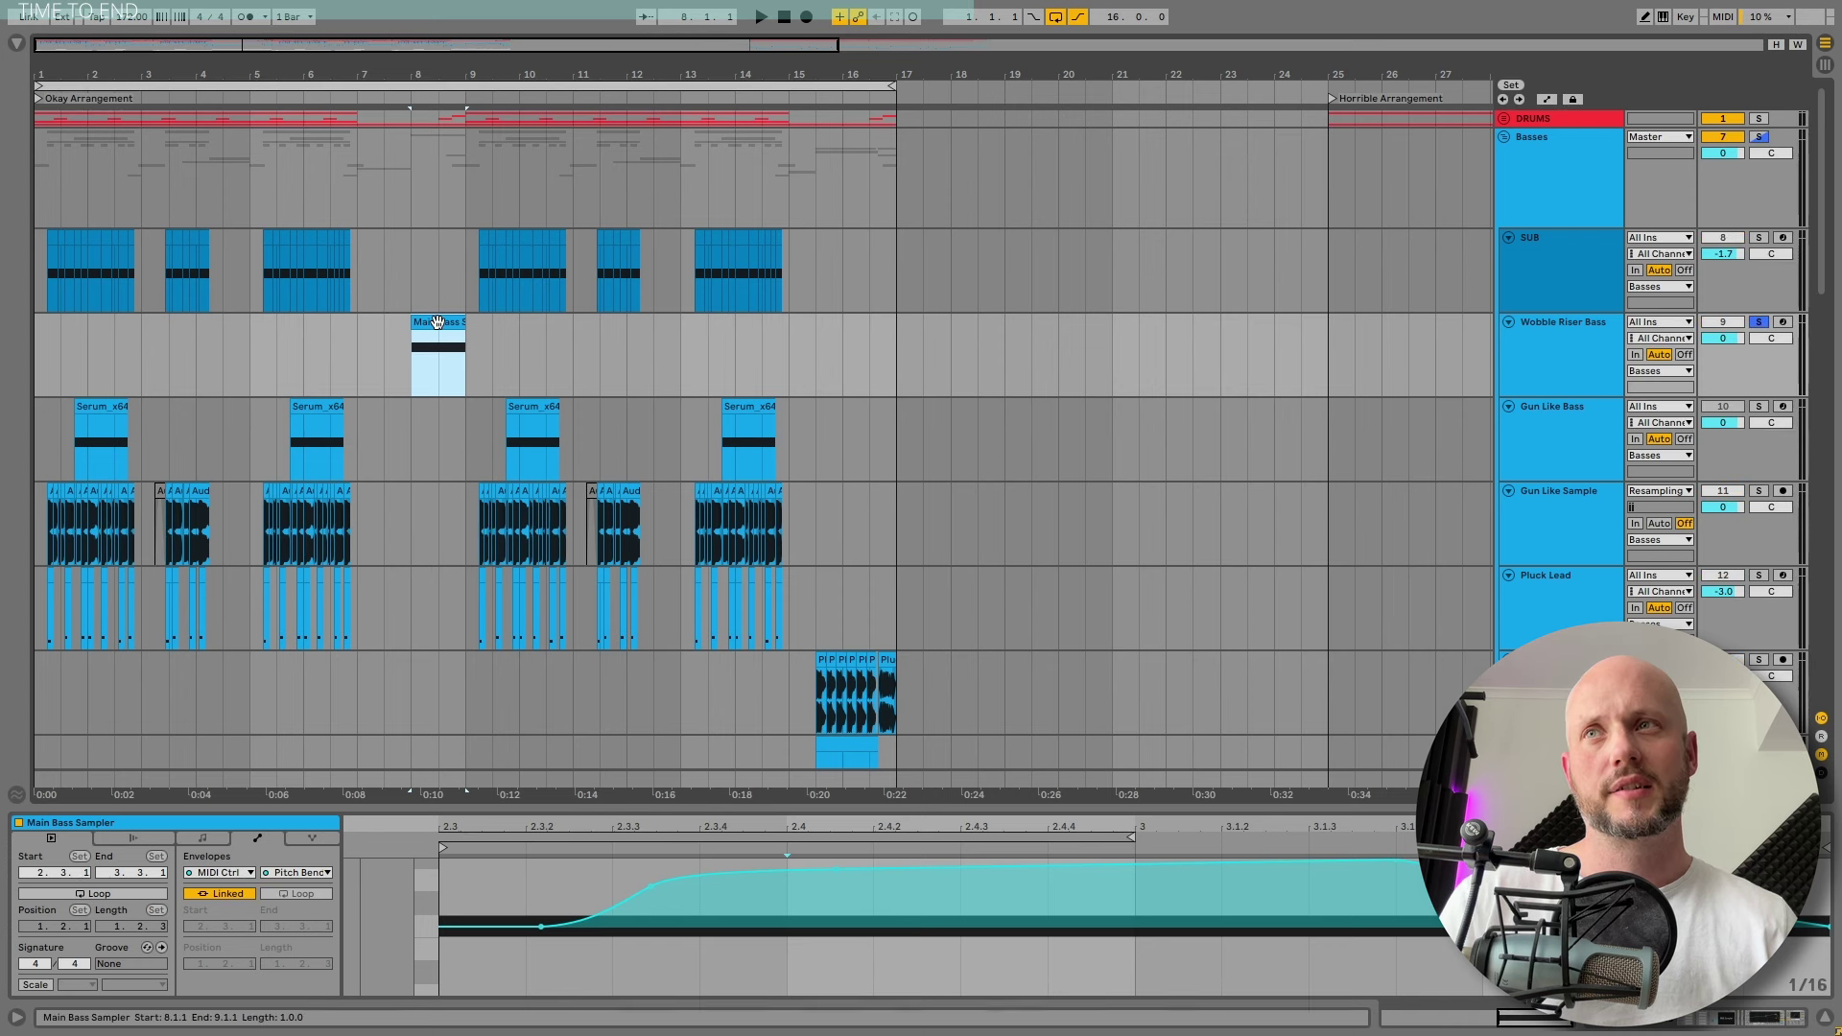
{"action": "key", "text": "space"}
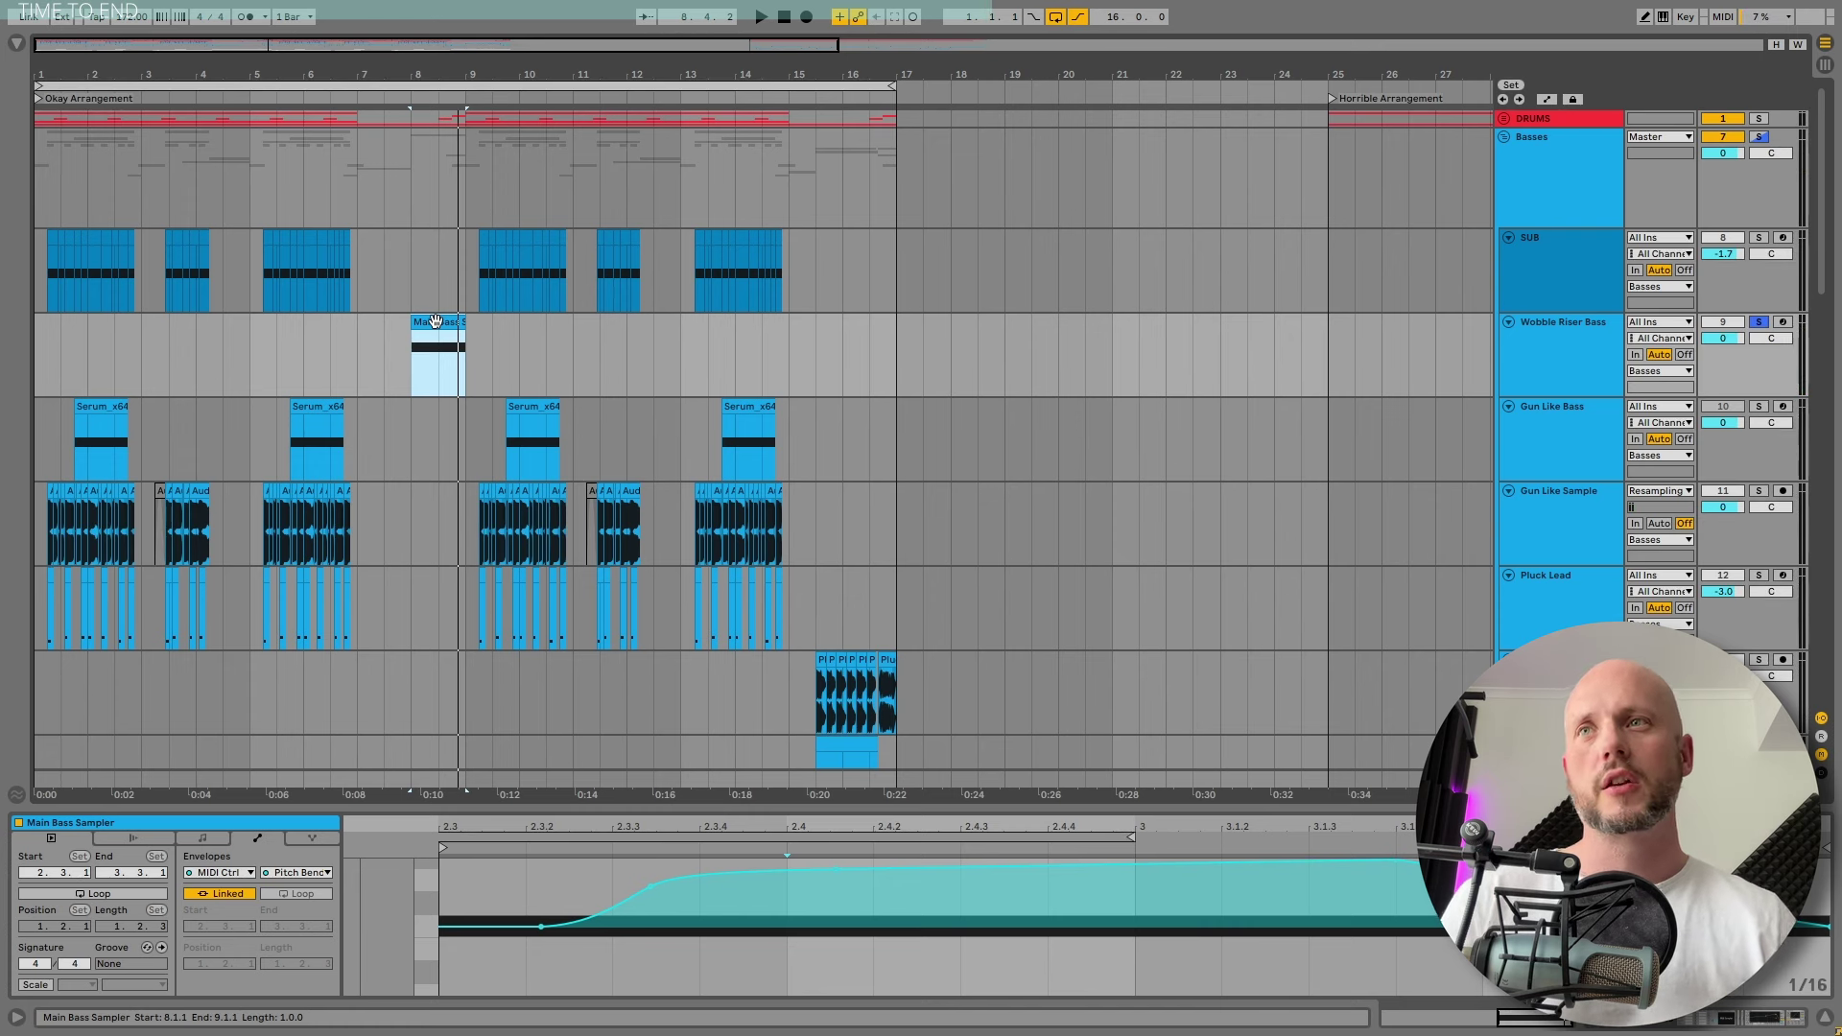
Audition the Wobble Riser Bass EQ Eight off and on, lower its 663 Hz band to -15 dB, and unsolo the track
{"action": "key", "text": "shift+Tab"}
{"action": "left_click", "coordinate": [321, 823]}
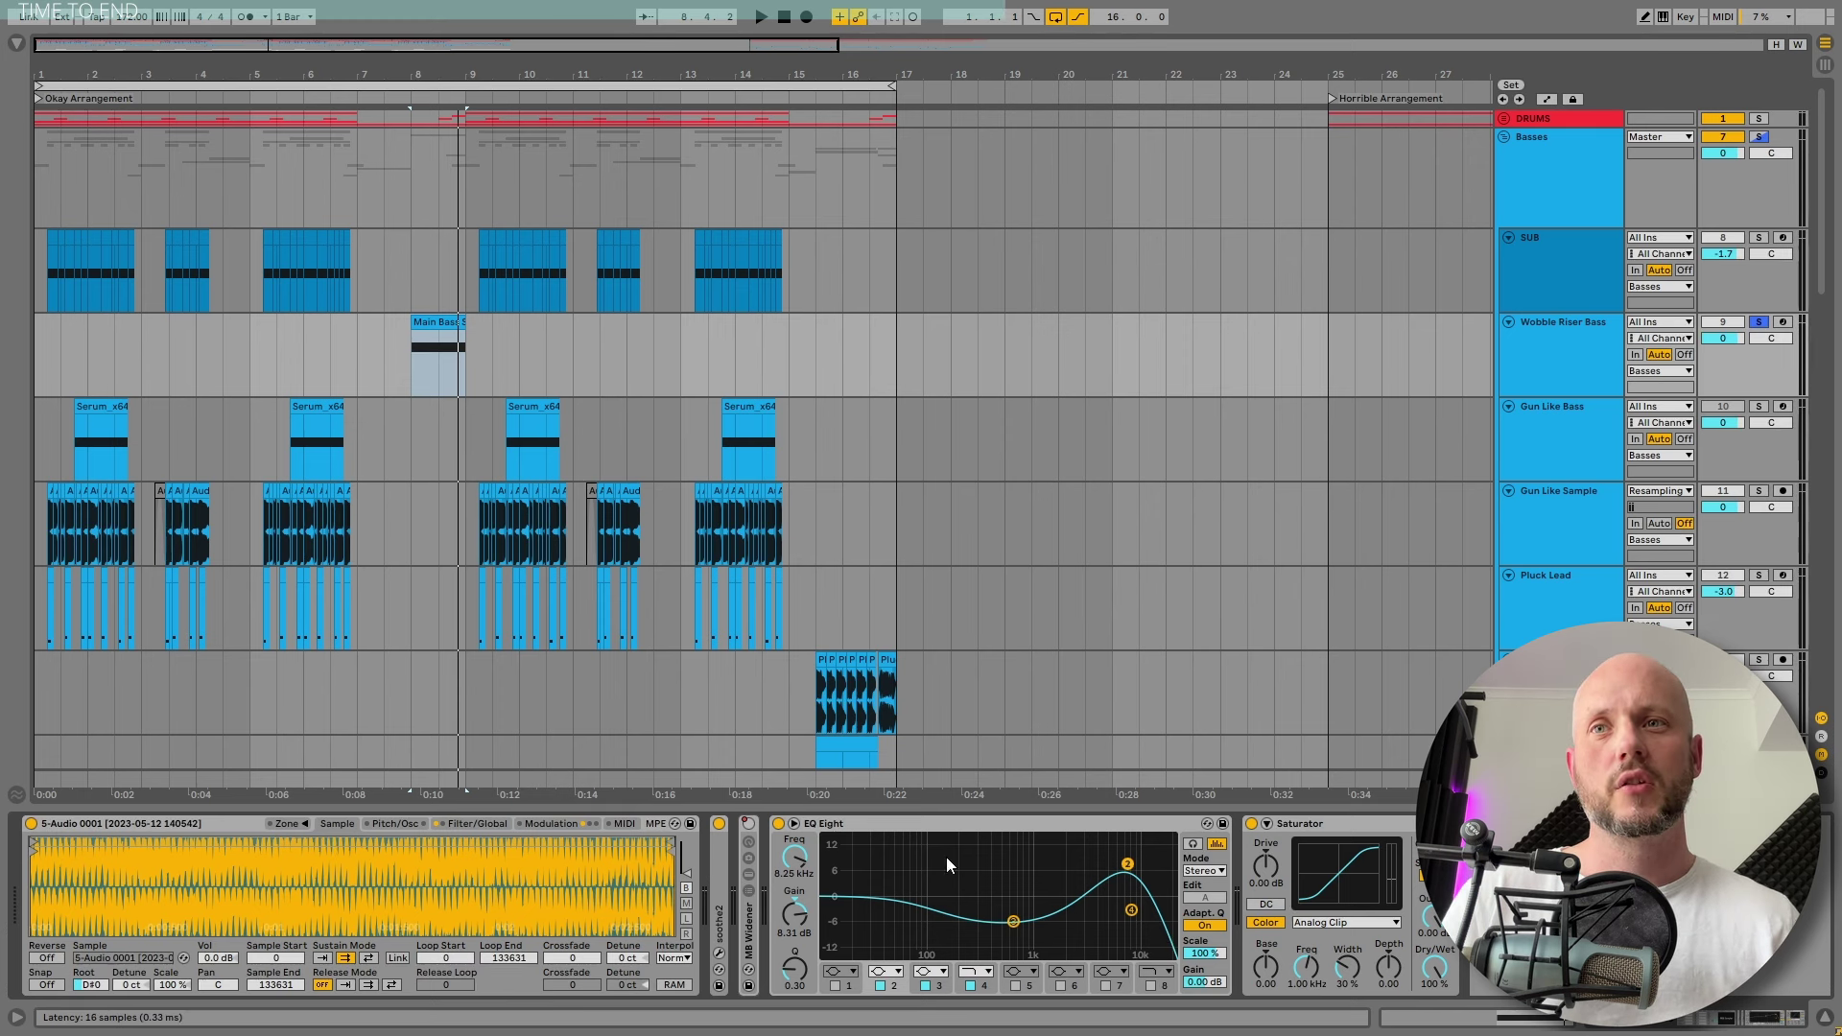
{"action": "left_click", "coordinate": [1012, 922]}
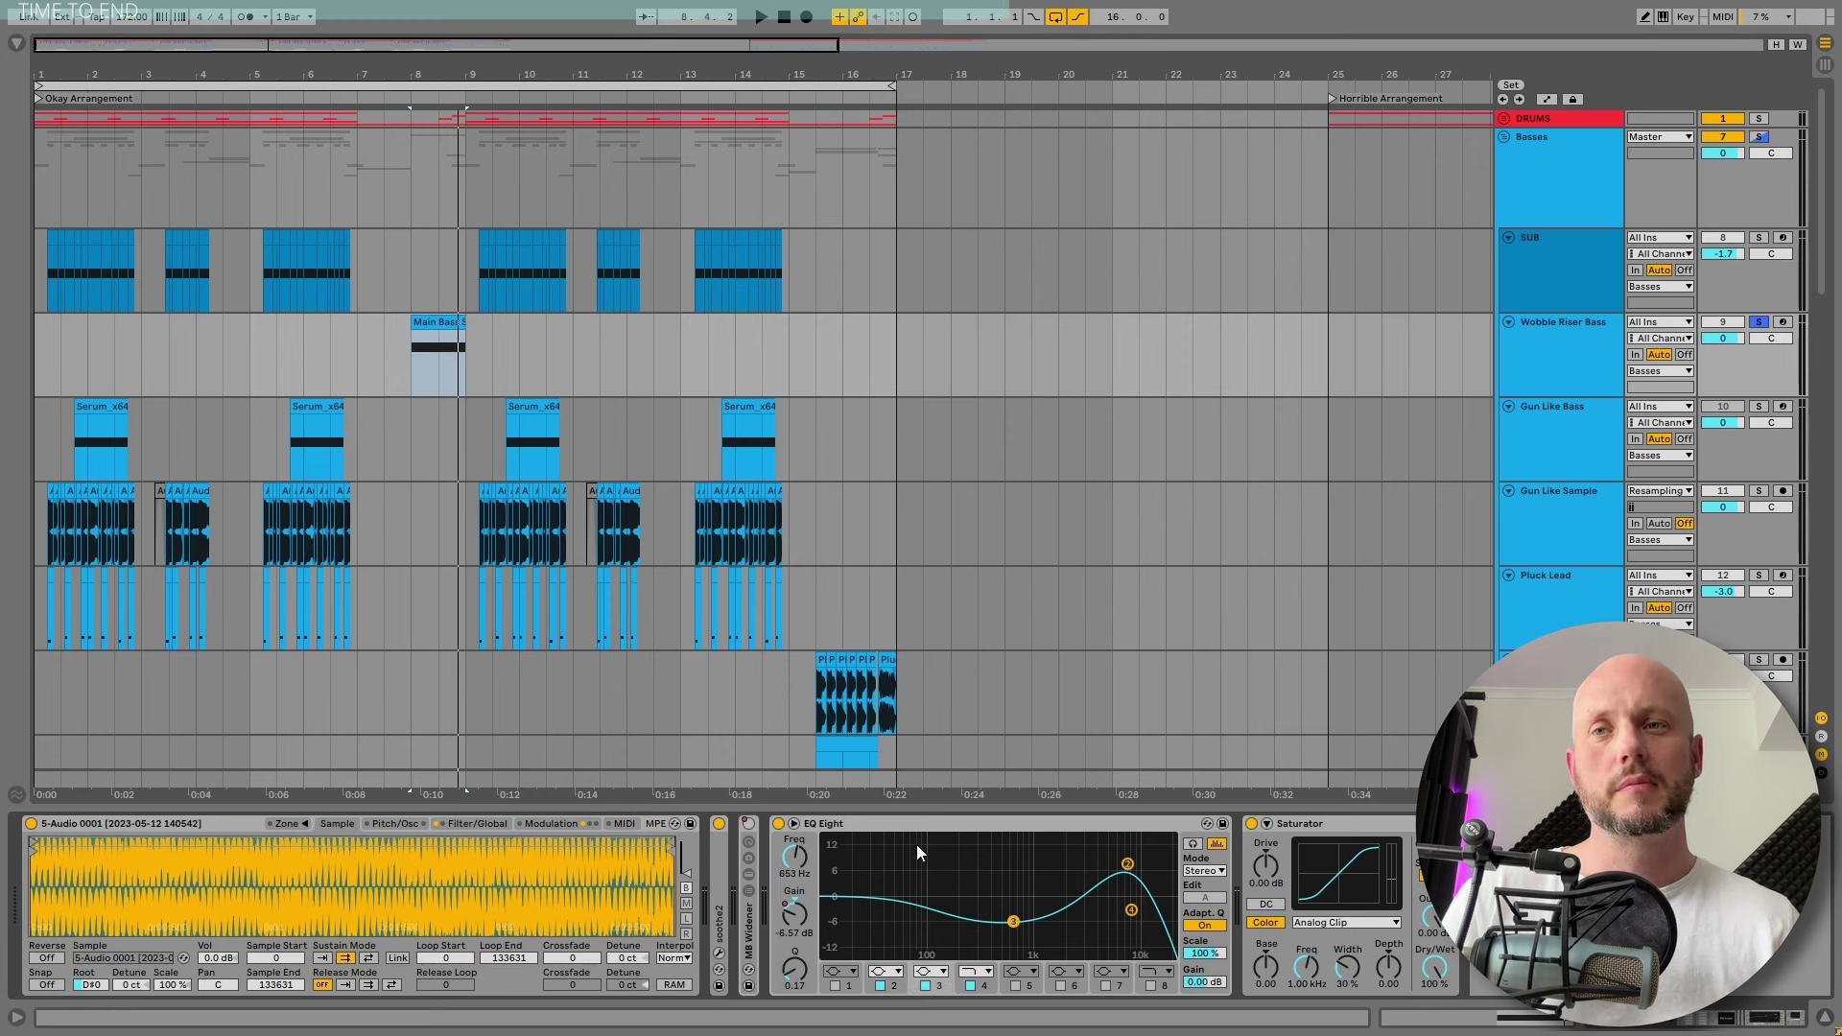
{"action": "key", "text": "space"}
{"action": "left_click", "coordinate": [778, 824]}
{"action": "left_click", "coordinate": [778, 823]}
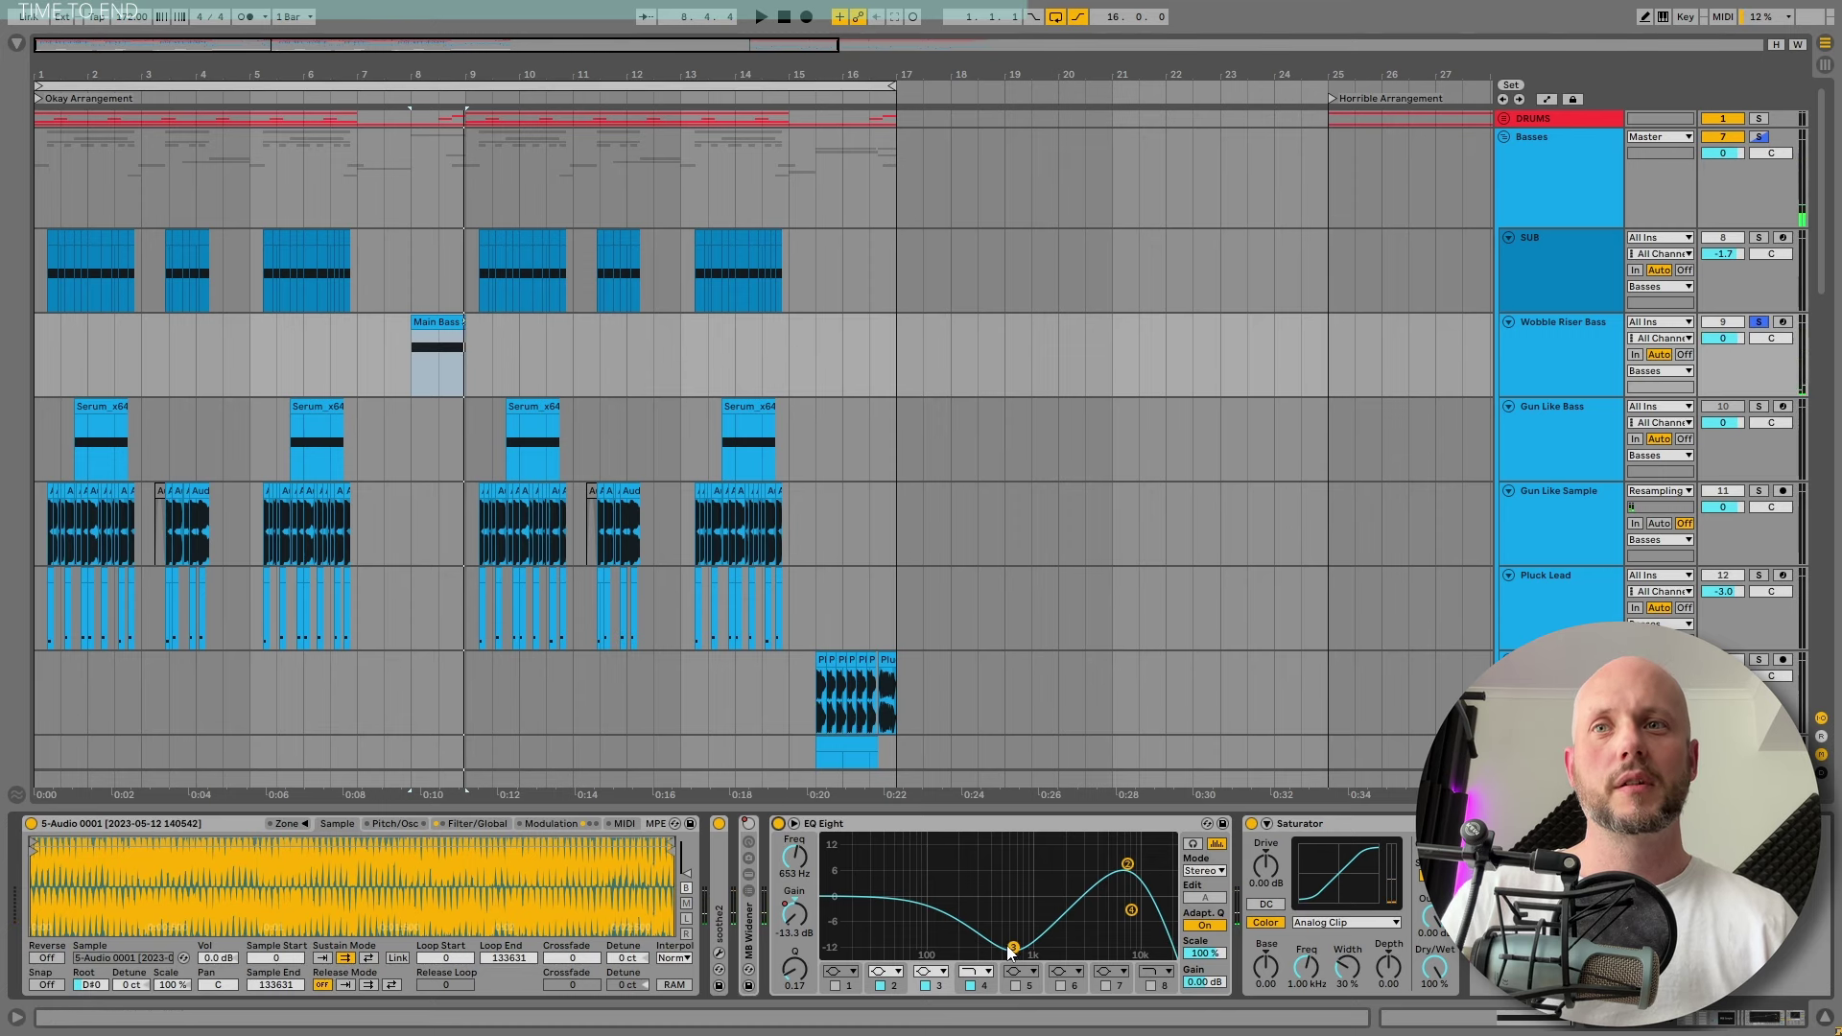
{"action": "left_click", "coordinate": [1545, 100]}
{"action": "left_click", "coordinate": [1554, 100]}
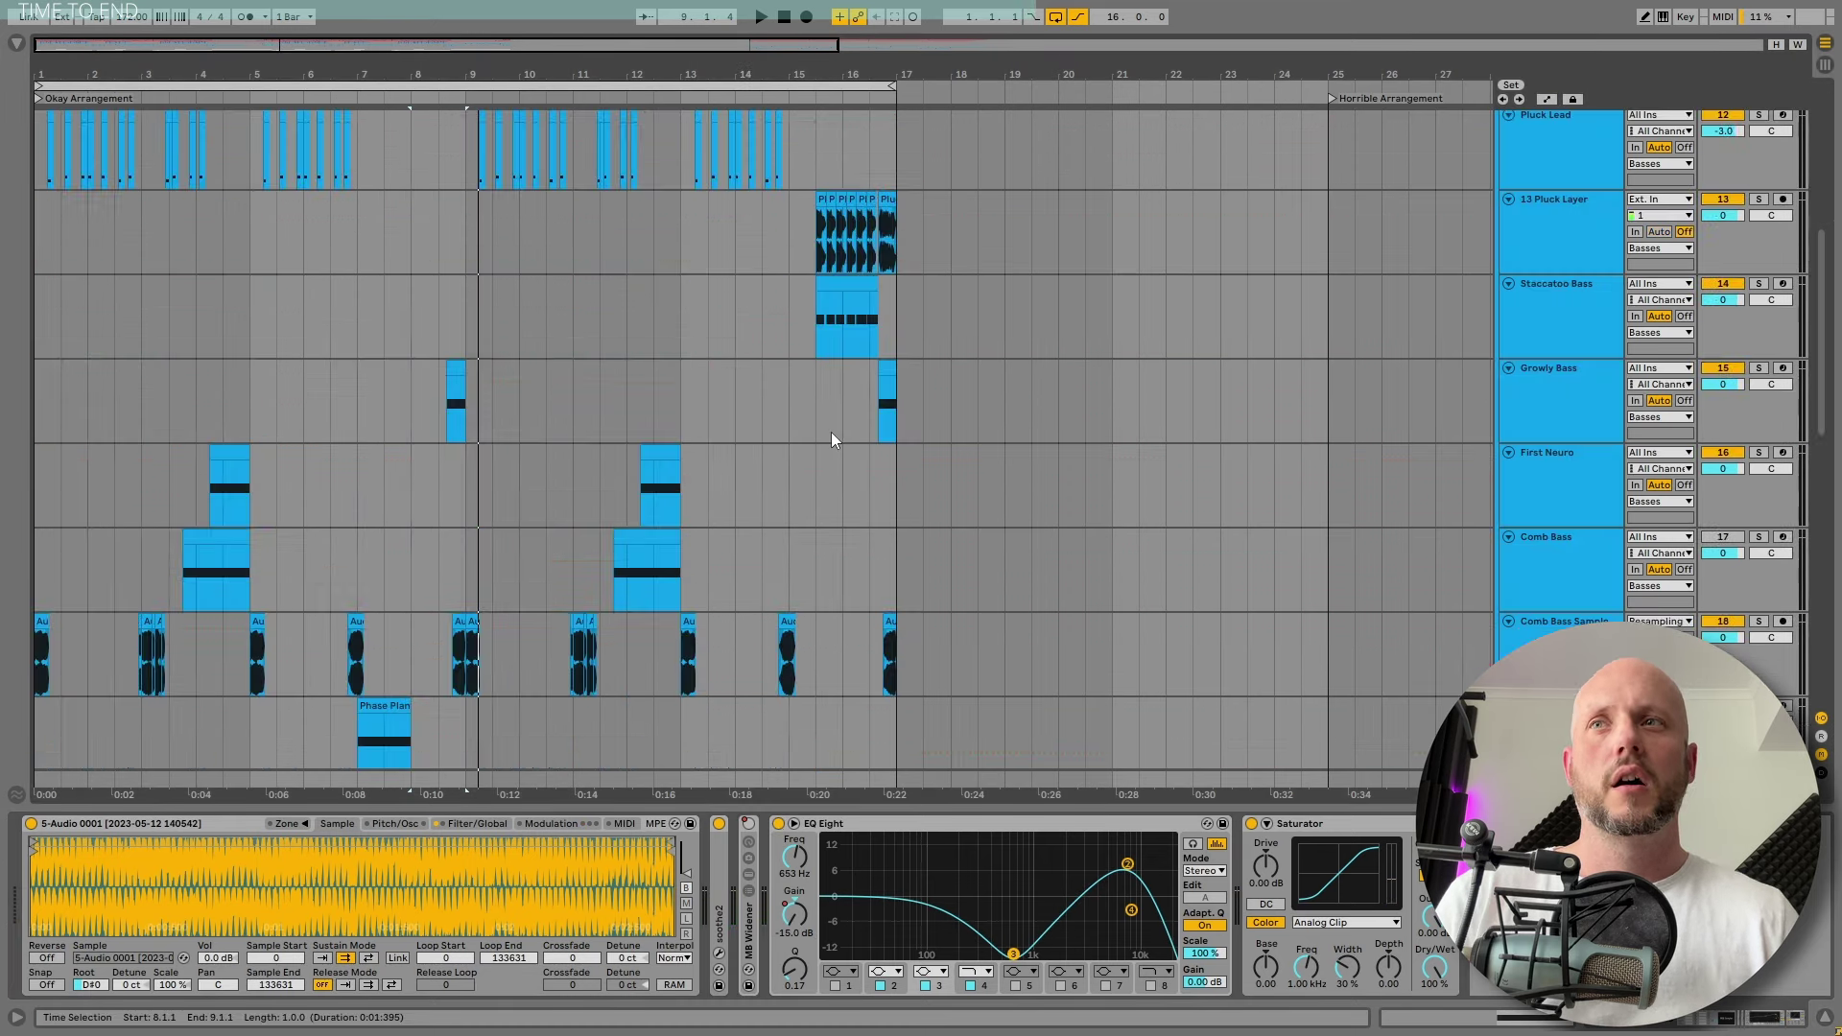
Solo the Growly Bass track and play its first clip from 8.3.3
{"action": "left_click", "coordinate": [1585, 396]}
{"action": "key", "text": "s"}
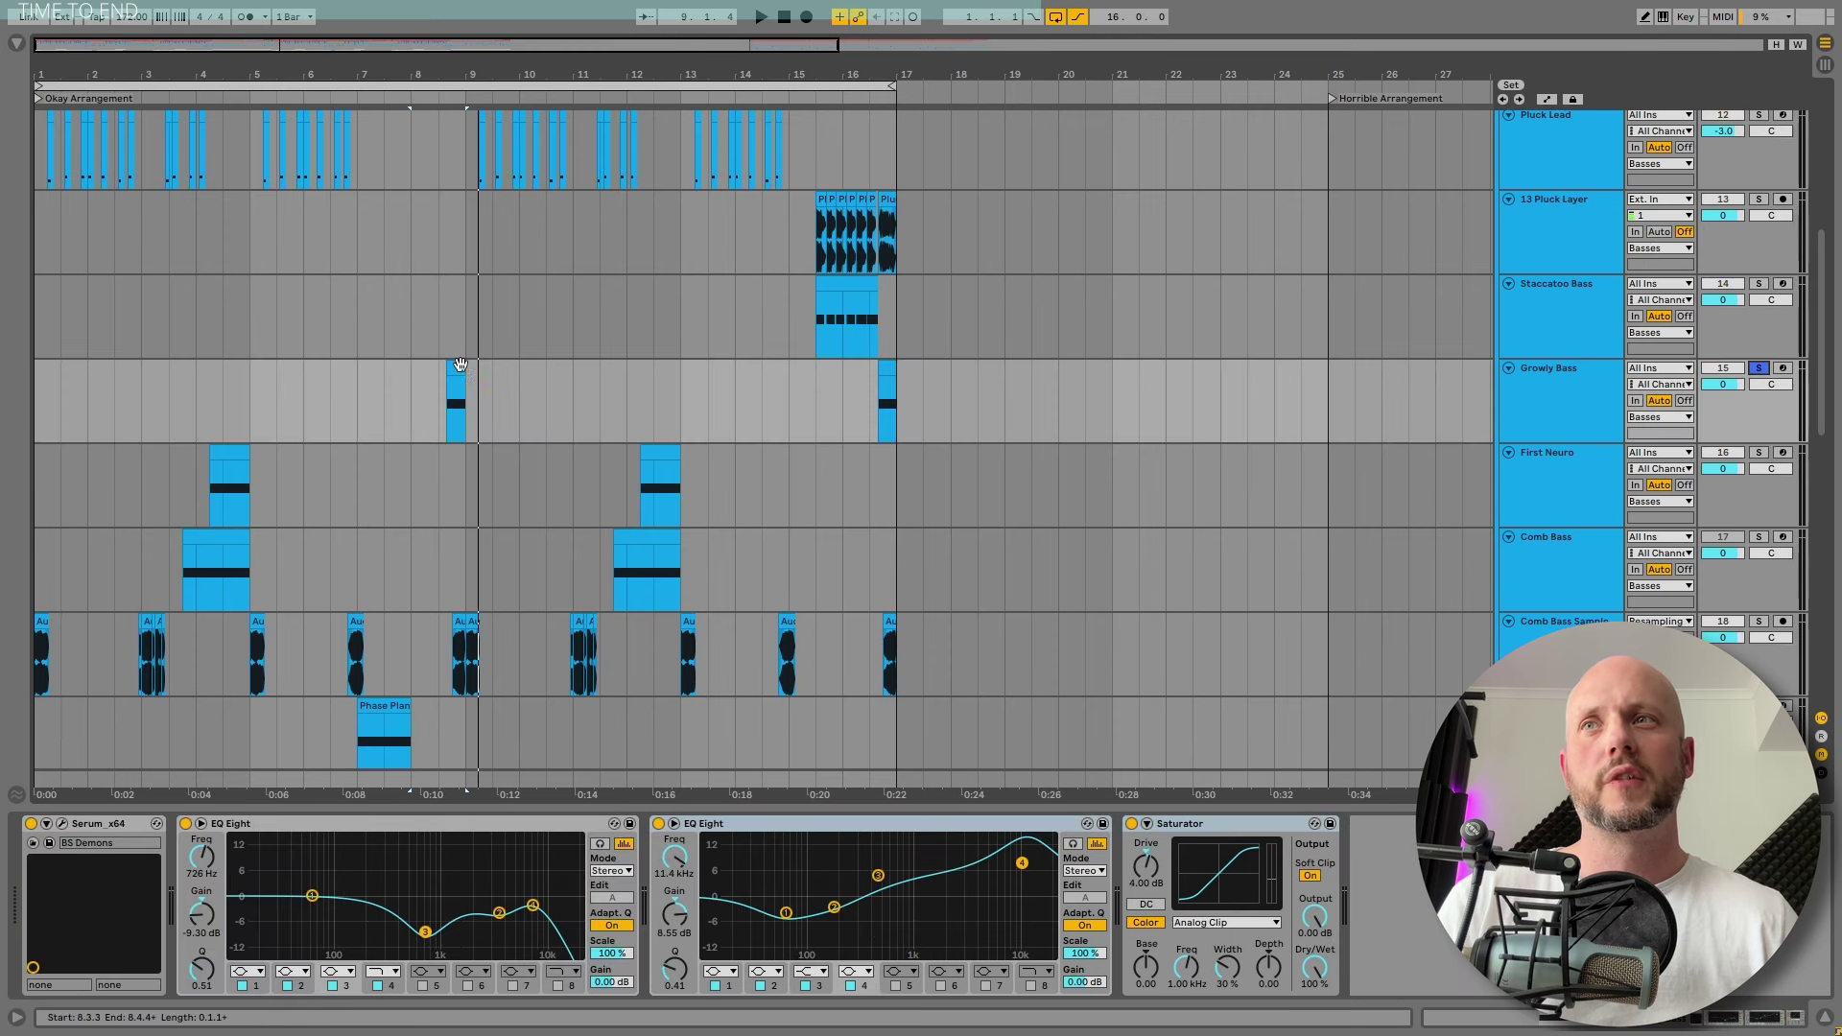
{"action": "left_click", "coordinate": [460, 365]}
{"action": "key", "text": "space"}
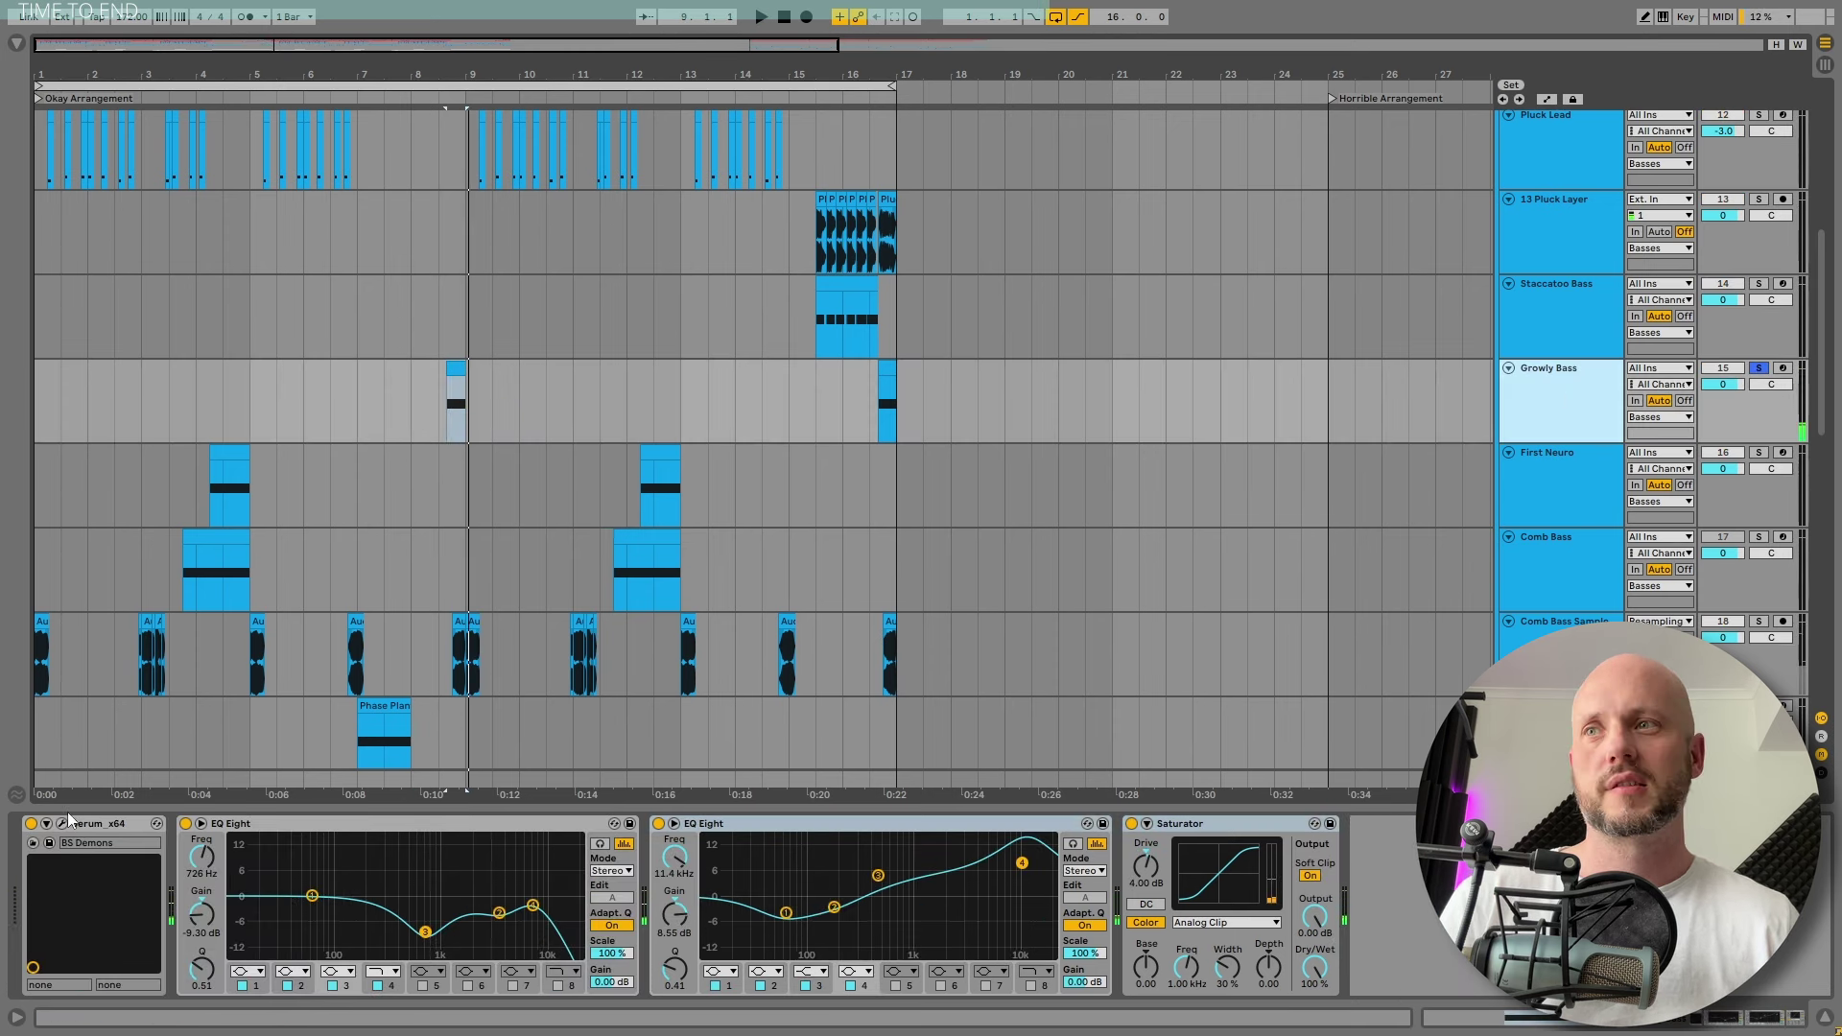
Inspect the oscillators and effects of Growly Bass's BS Demons patch in Serum, close it and unsolo the track
{"action": "key", "text": "ctrl+alt+p"}
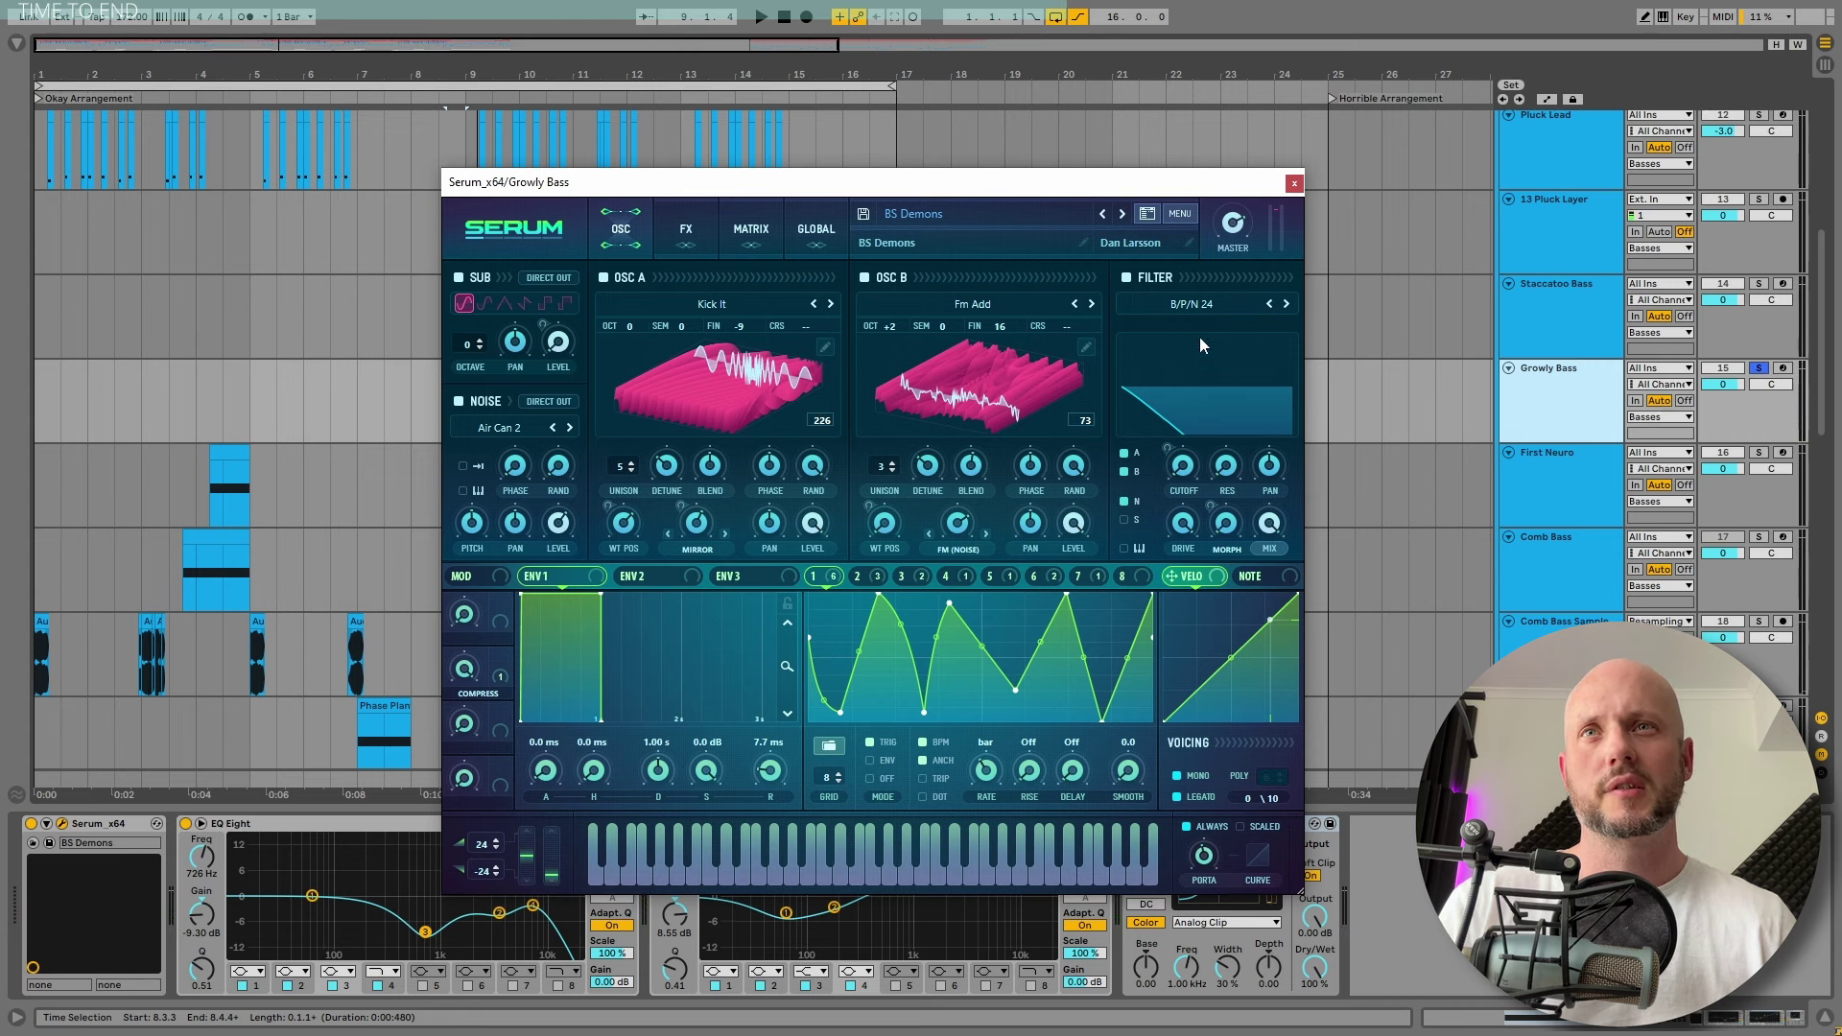
{"action": "left_click", "coordinate": [658, 245]}
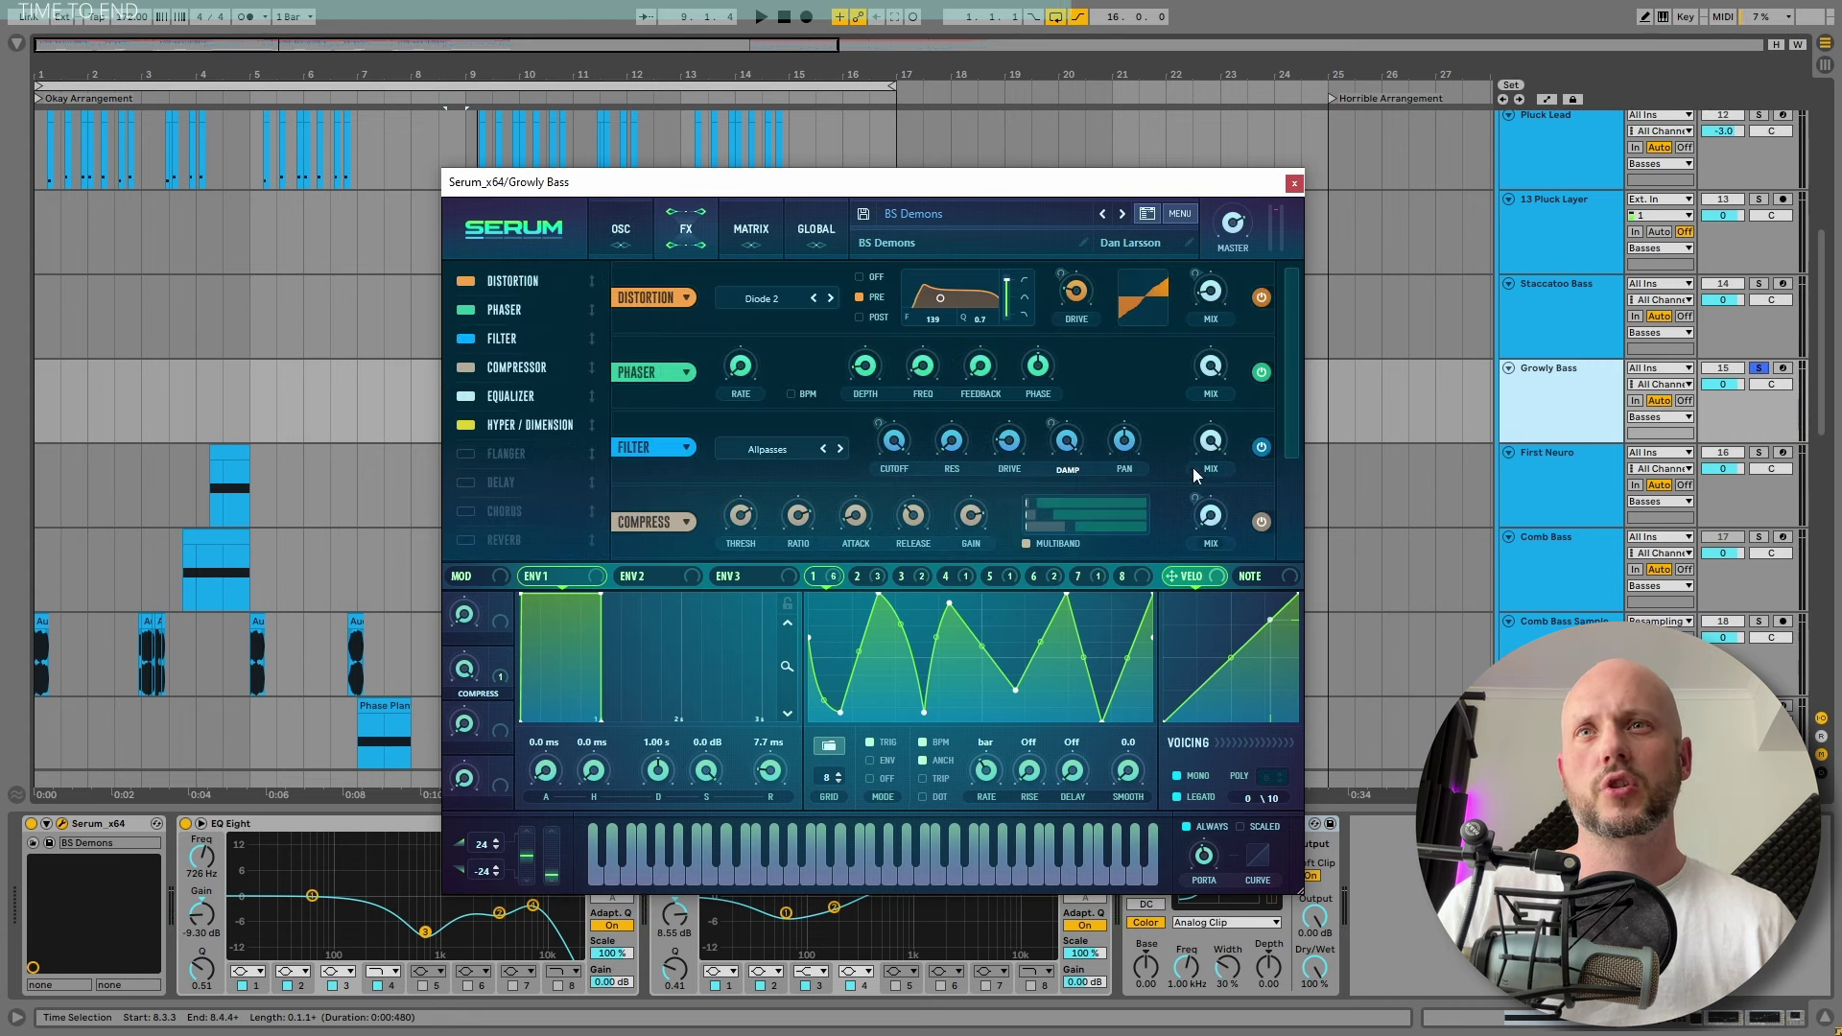
{"action": "left_click_drag", "start_coordinate": [1295, 400], "coordinate": [1295, 493]}
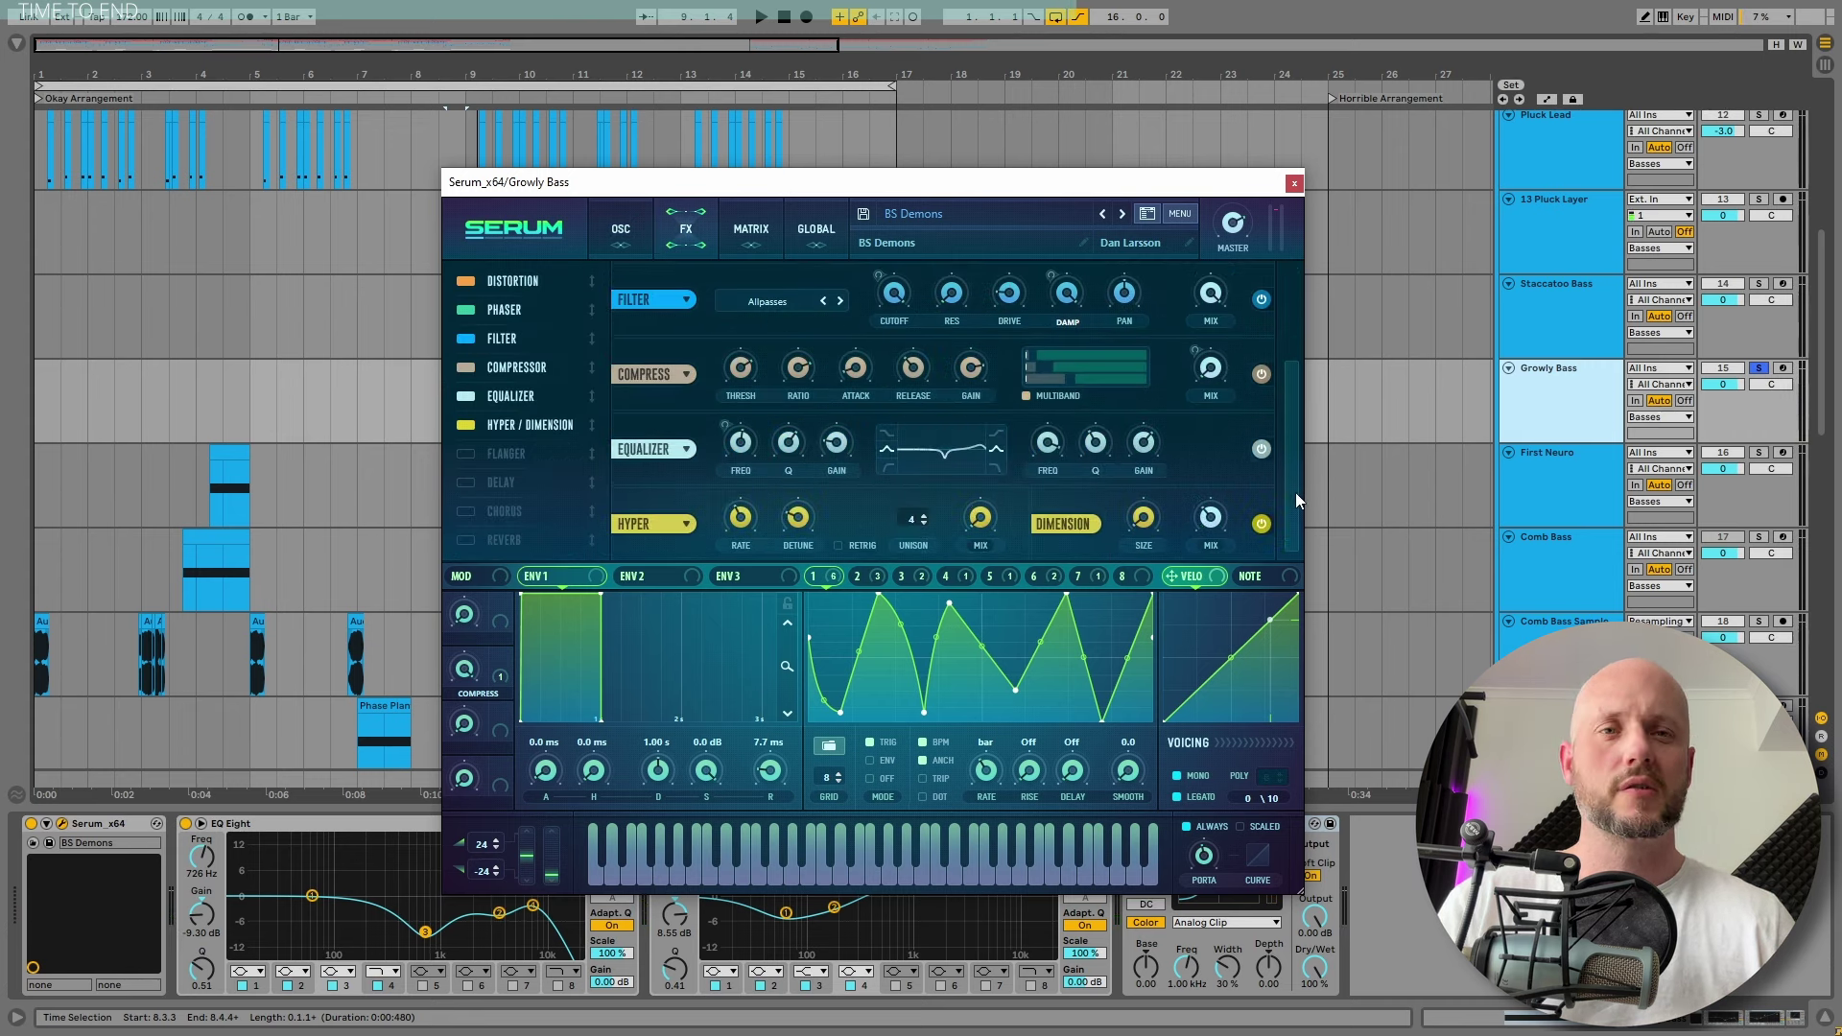
{"action": "left_click", "coordinate": [1293, 183]}
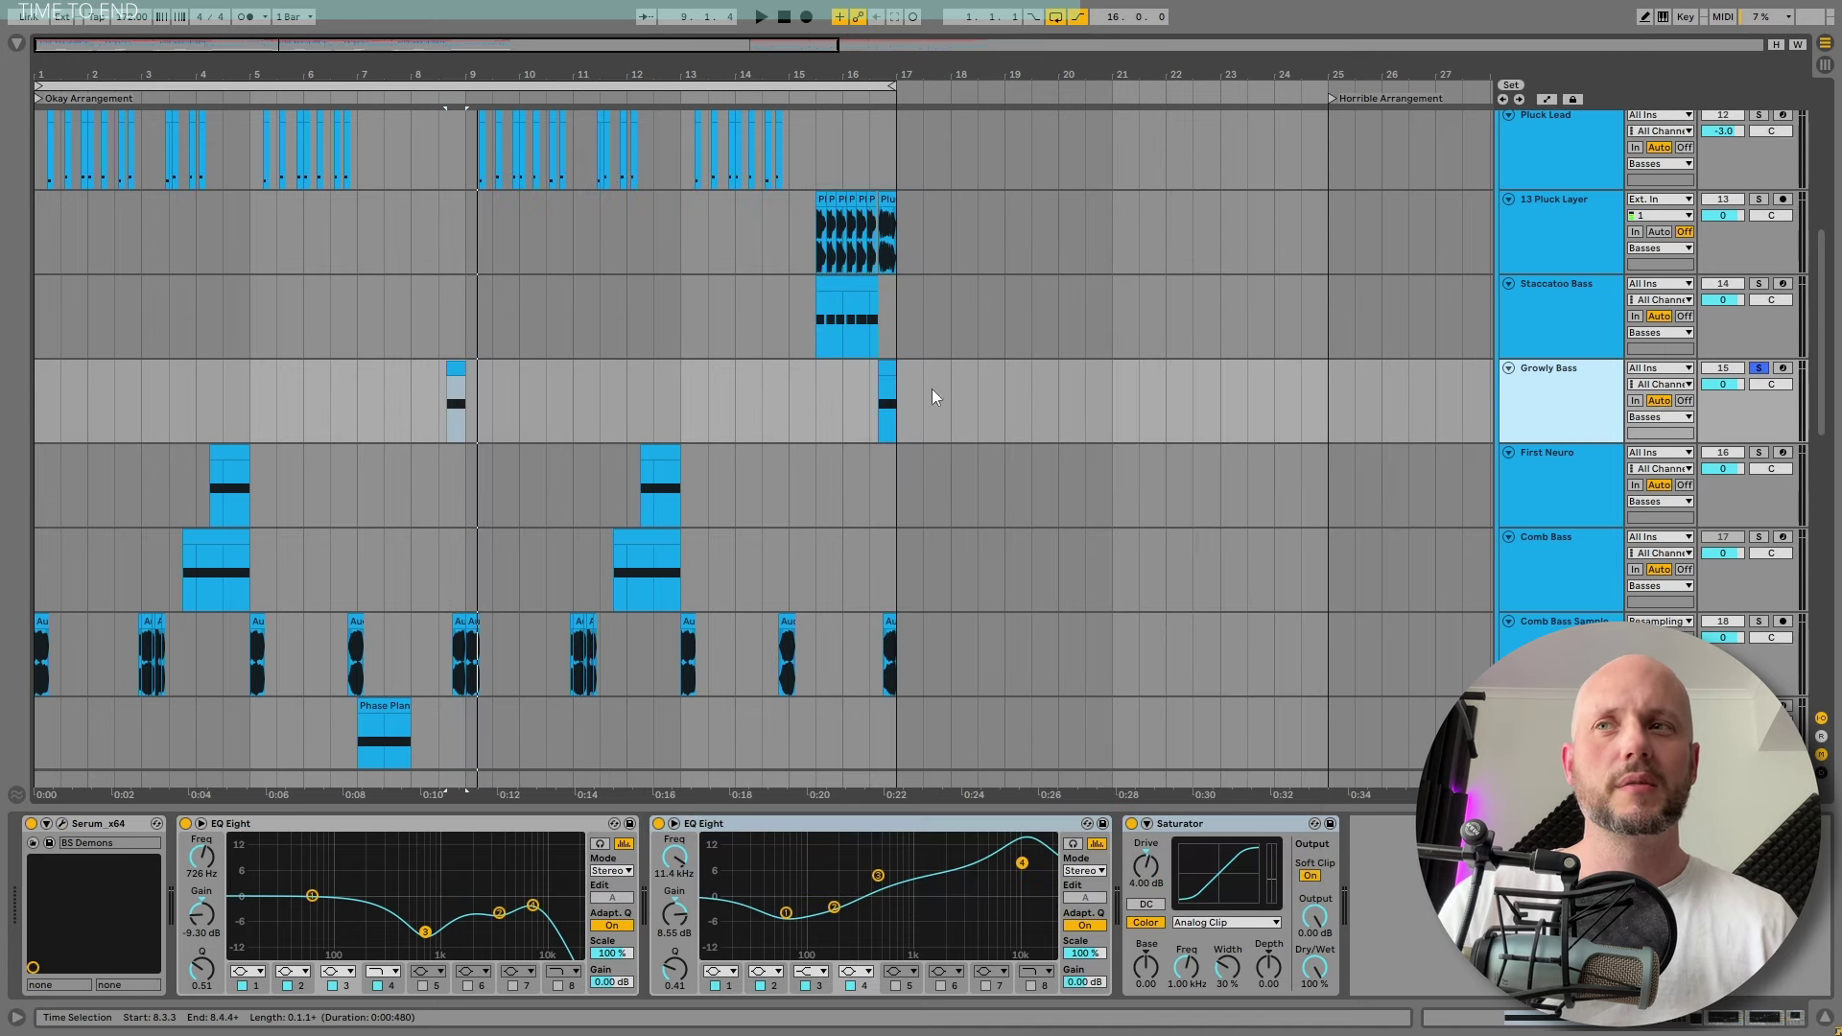
{"action": "left_click", "coordinate": [1758, 369]}
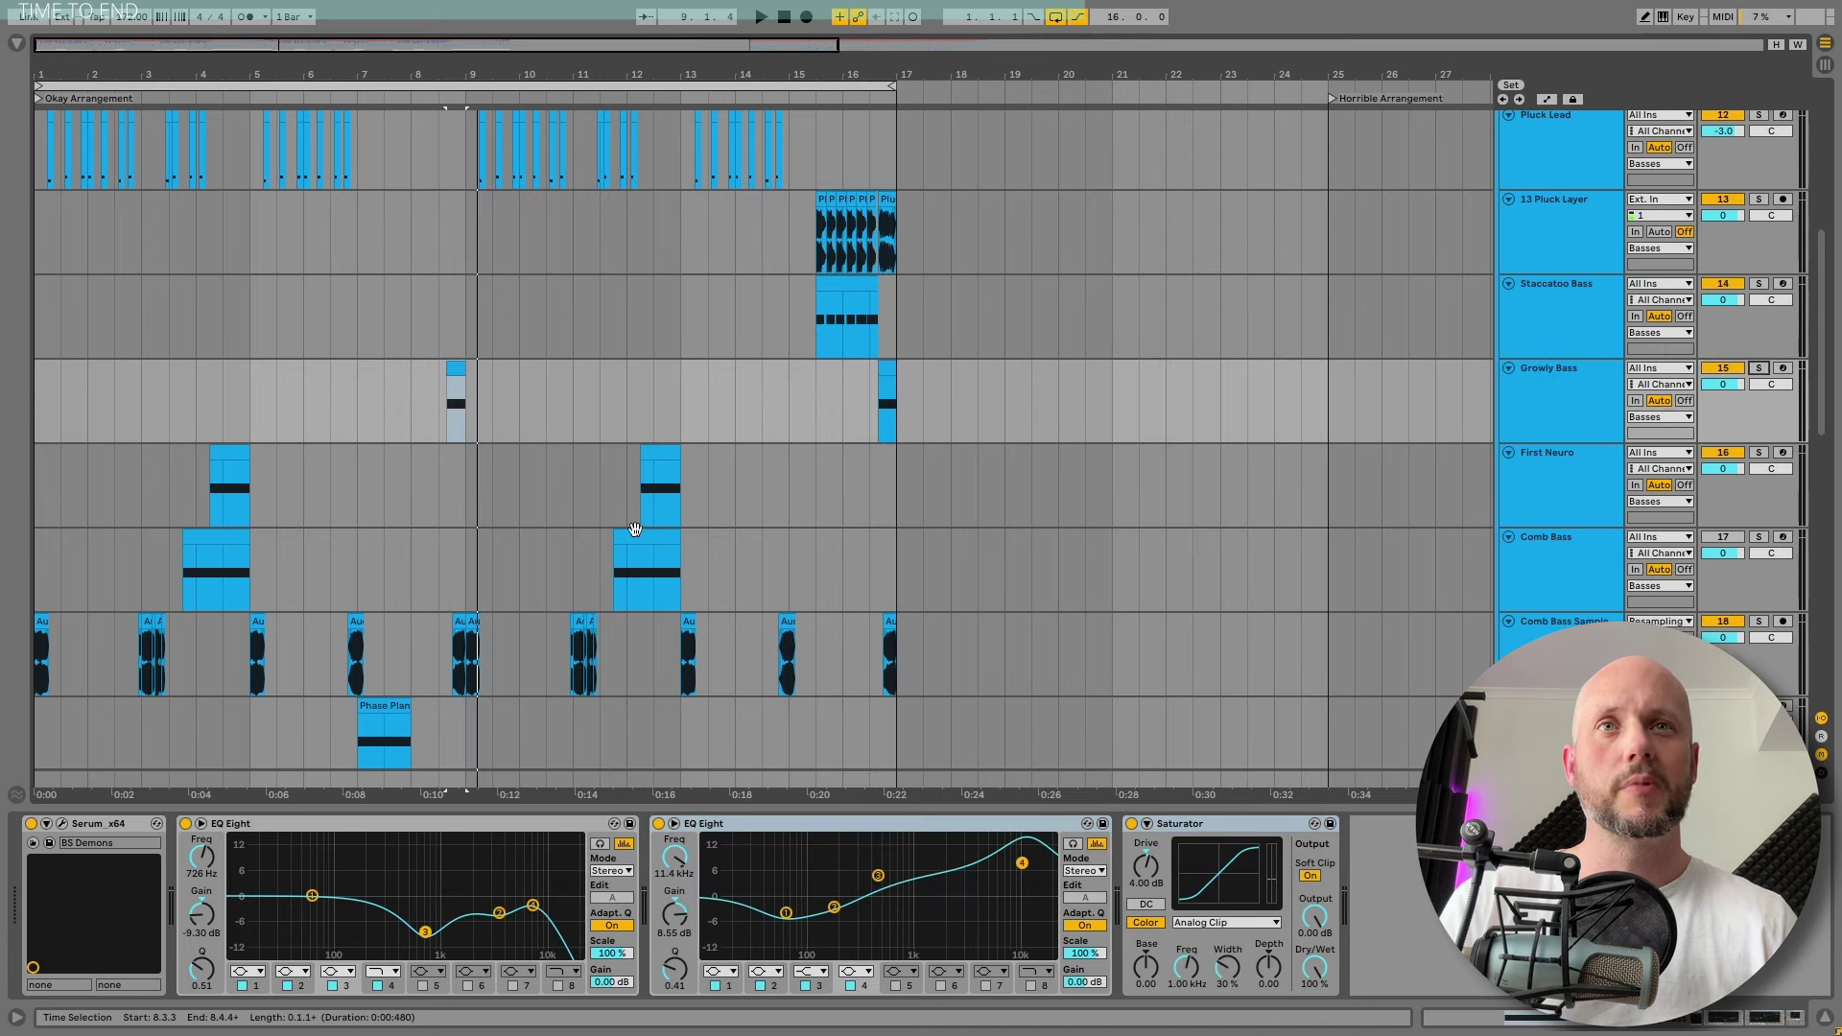
Mute the DRUMS group and play the bass layers leading into the first Growly Bass clip from 7.3.1 and 8.1.1
{"action": "left_click", "coordinate": [410, 406]}
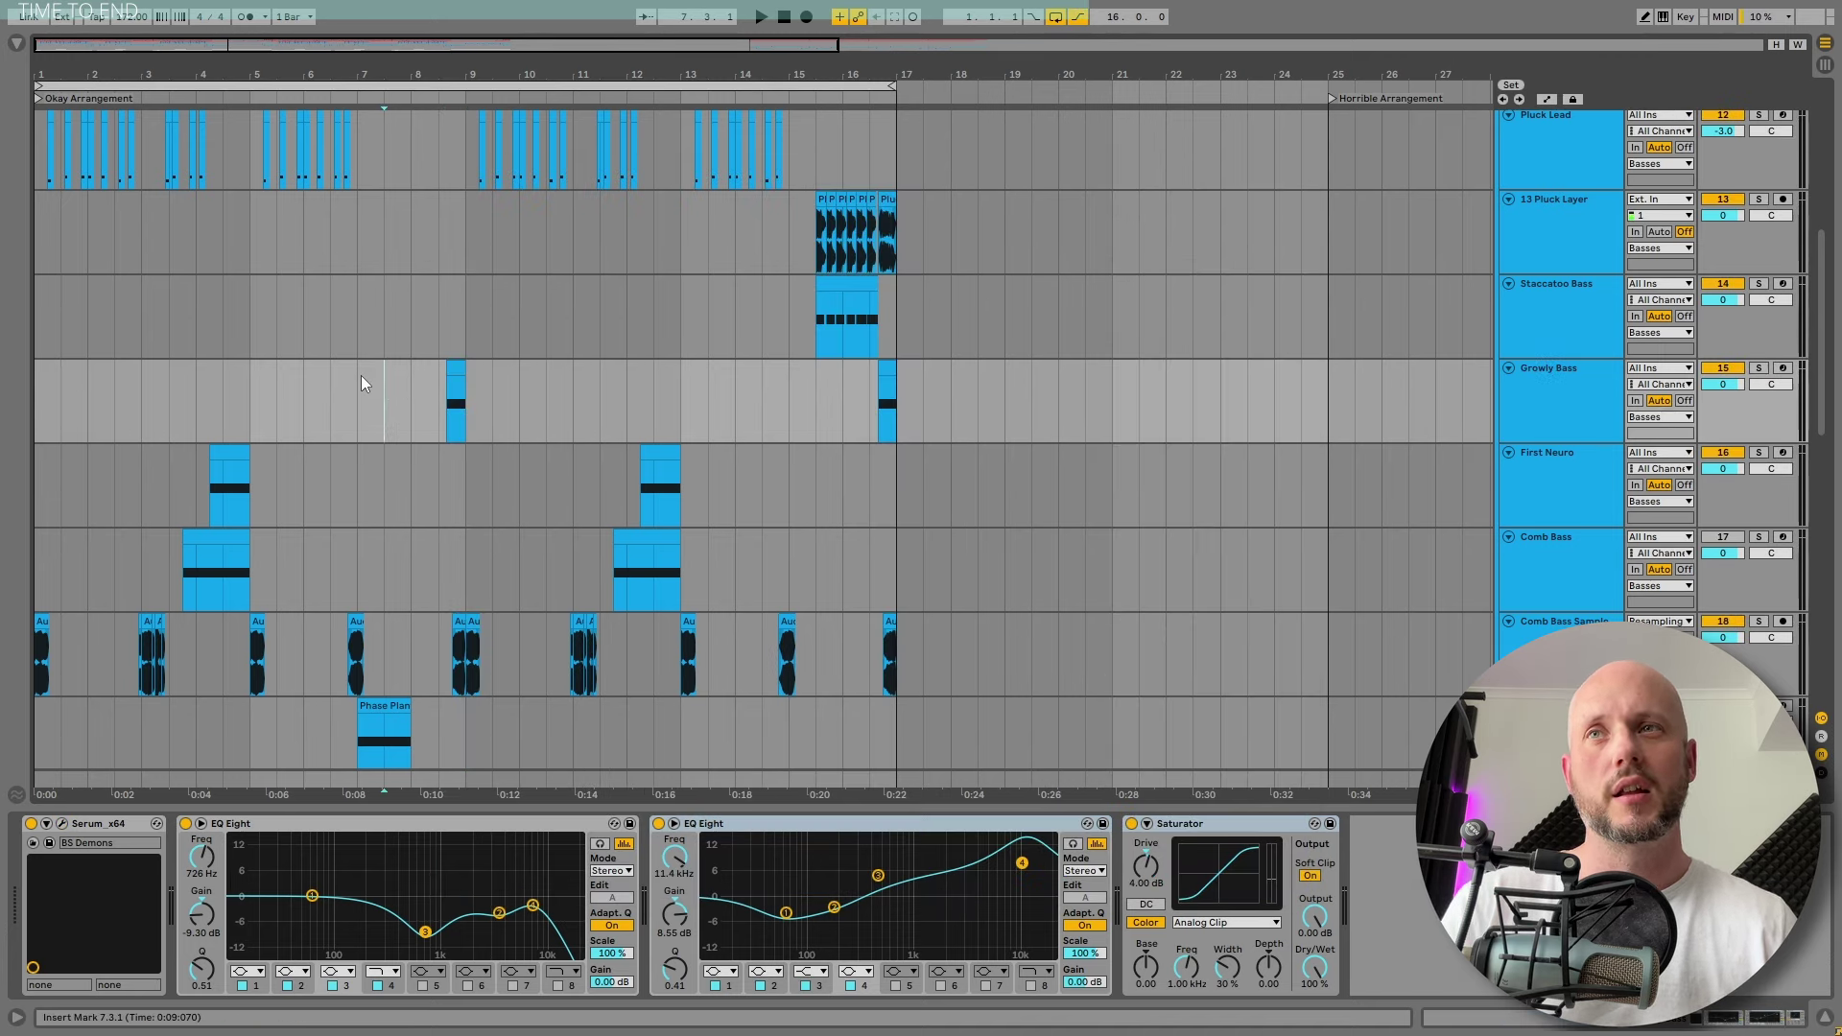
{"action": "key", "text": "space"}
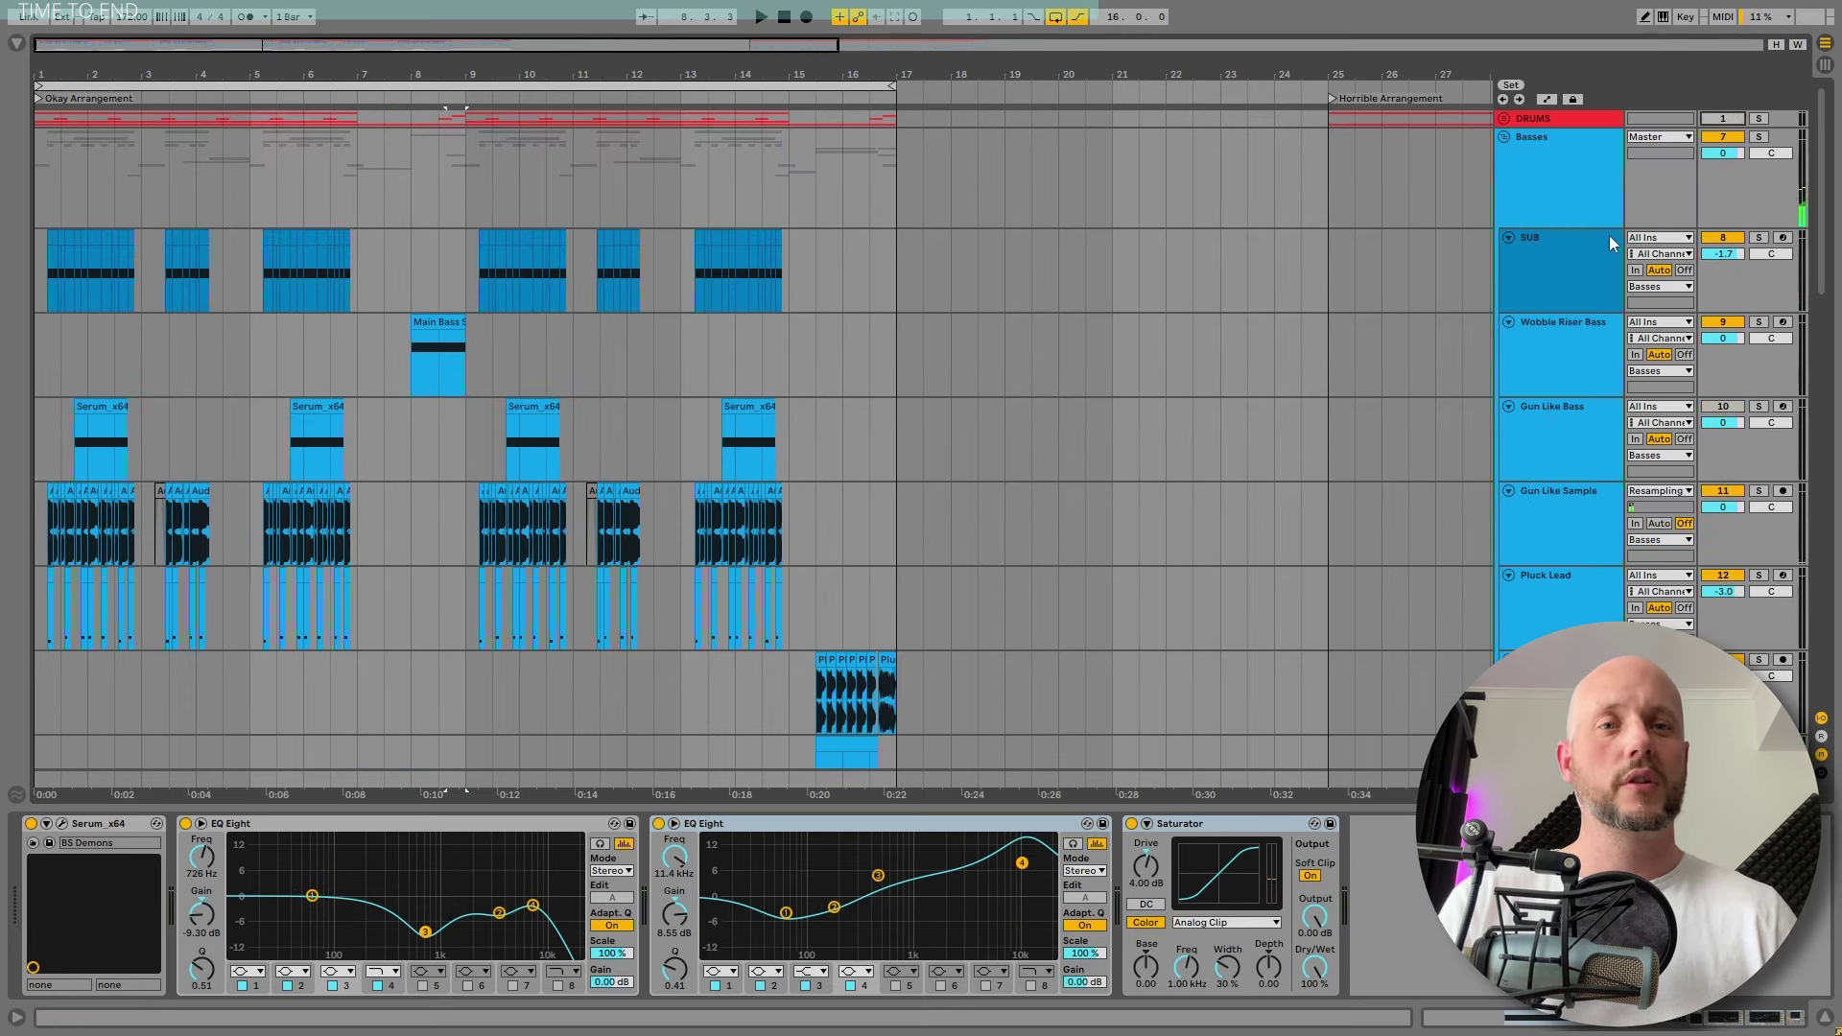
{"action": "scroll", "coordinate": [767, 489], "scroll_direction": "down", "scroll_amount": 5}
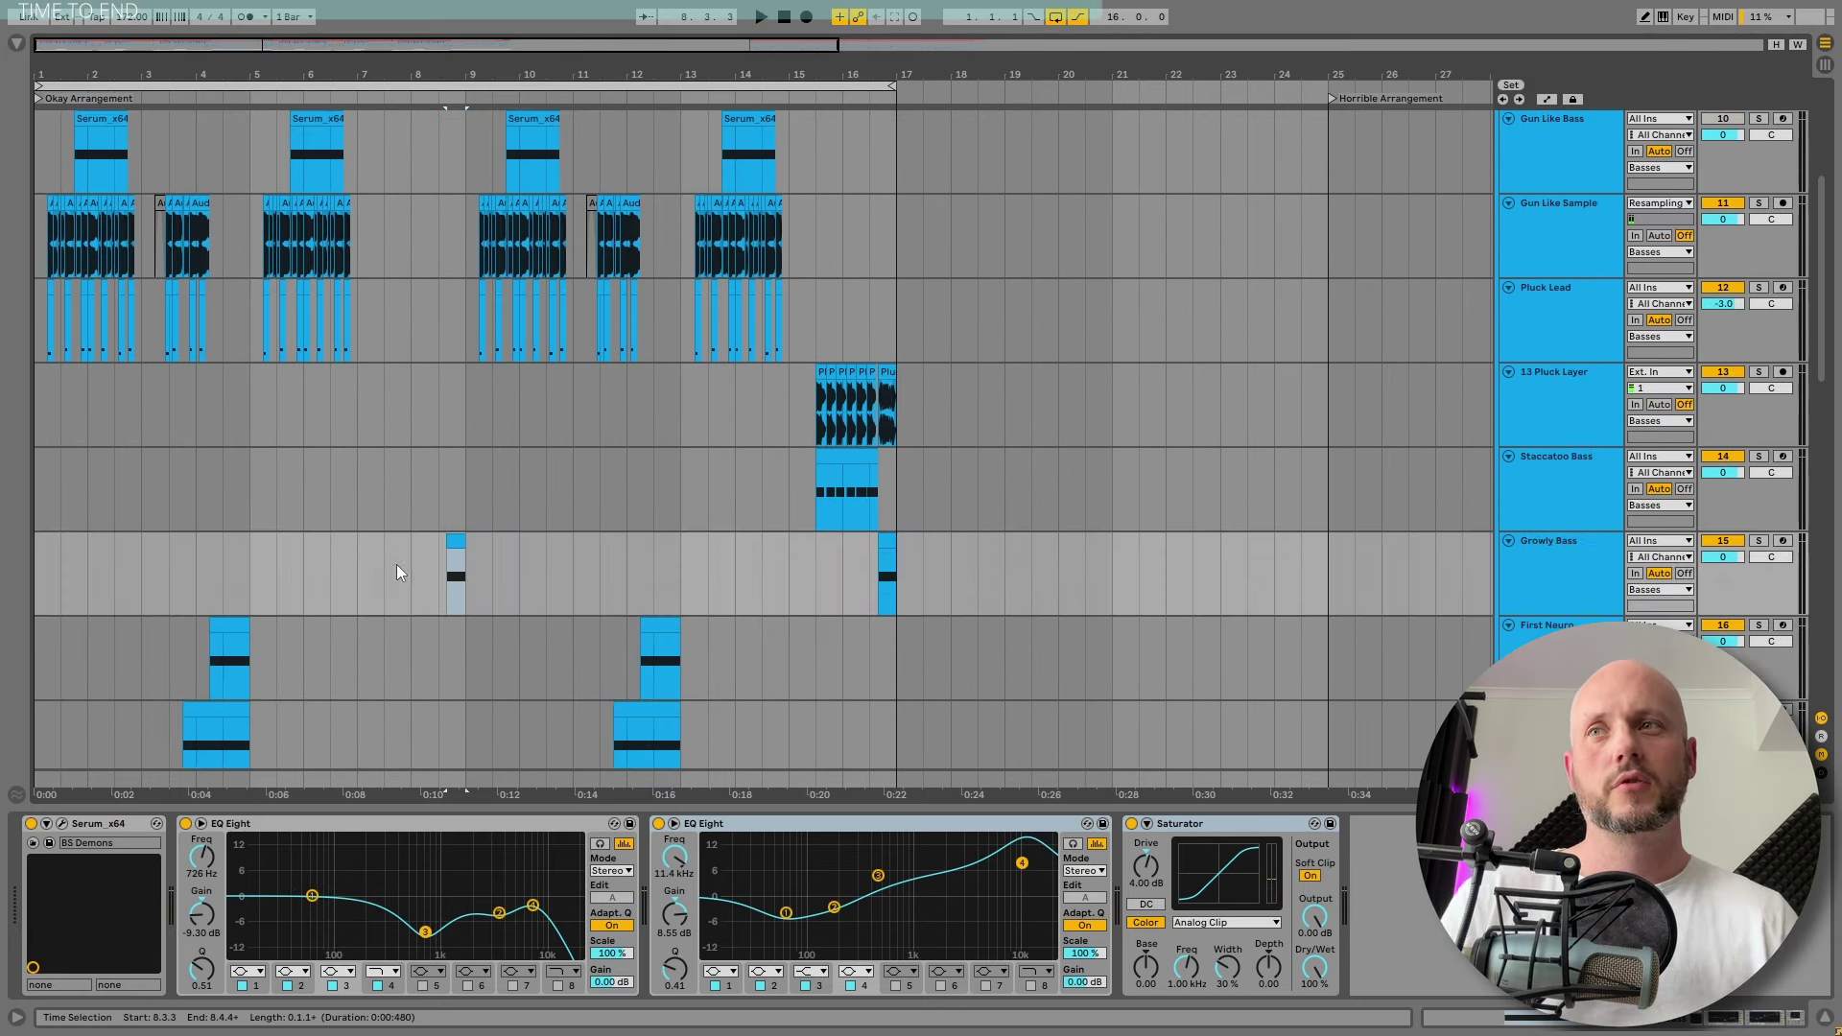
{"action": "left_click", "coordinate": [406, 560]}
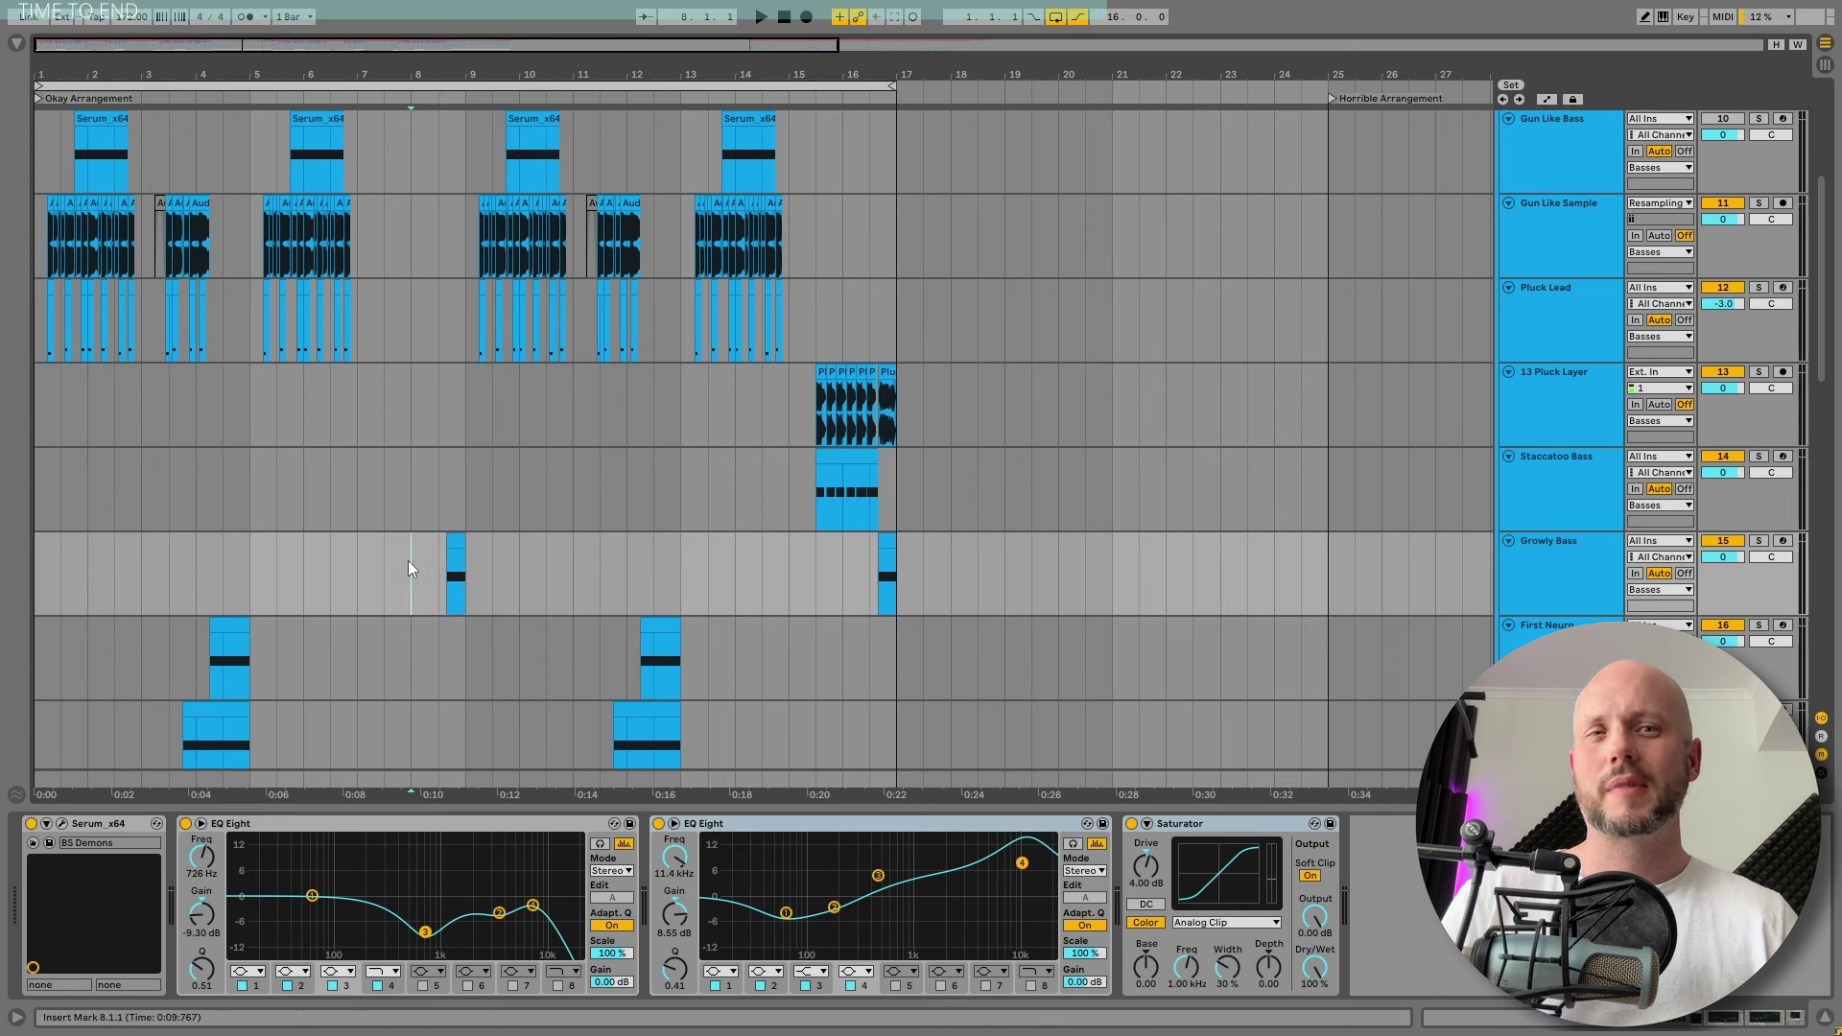
{"action": "key", "text": "space"}
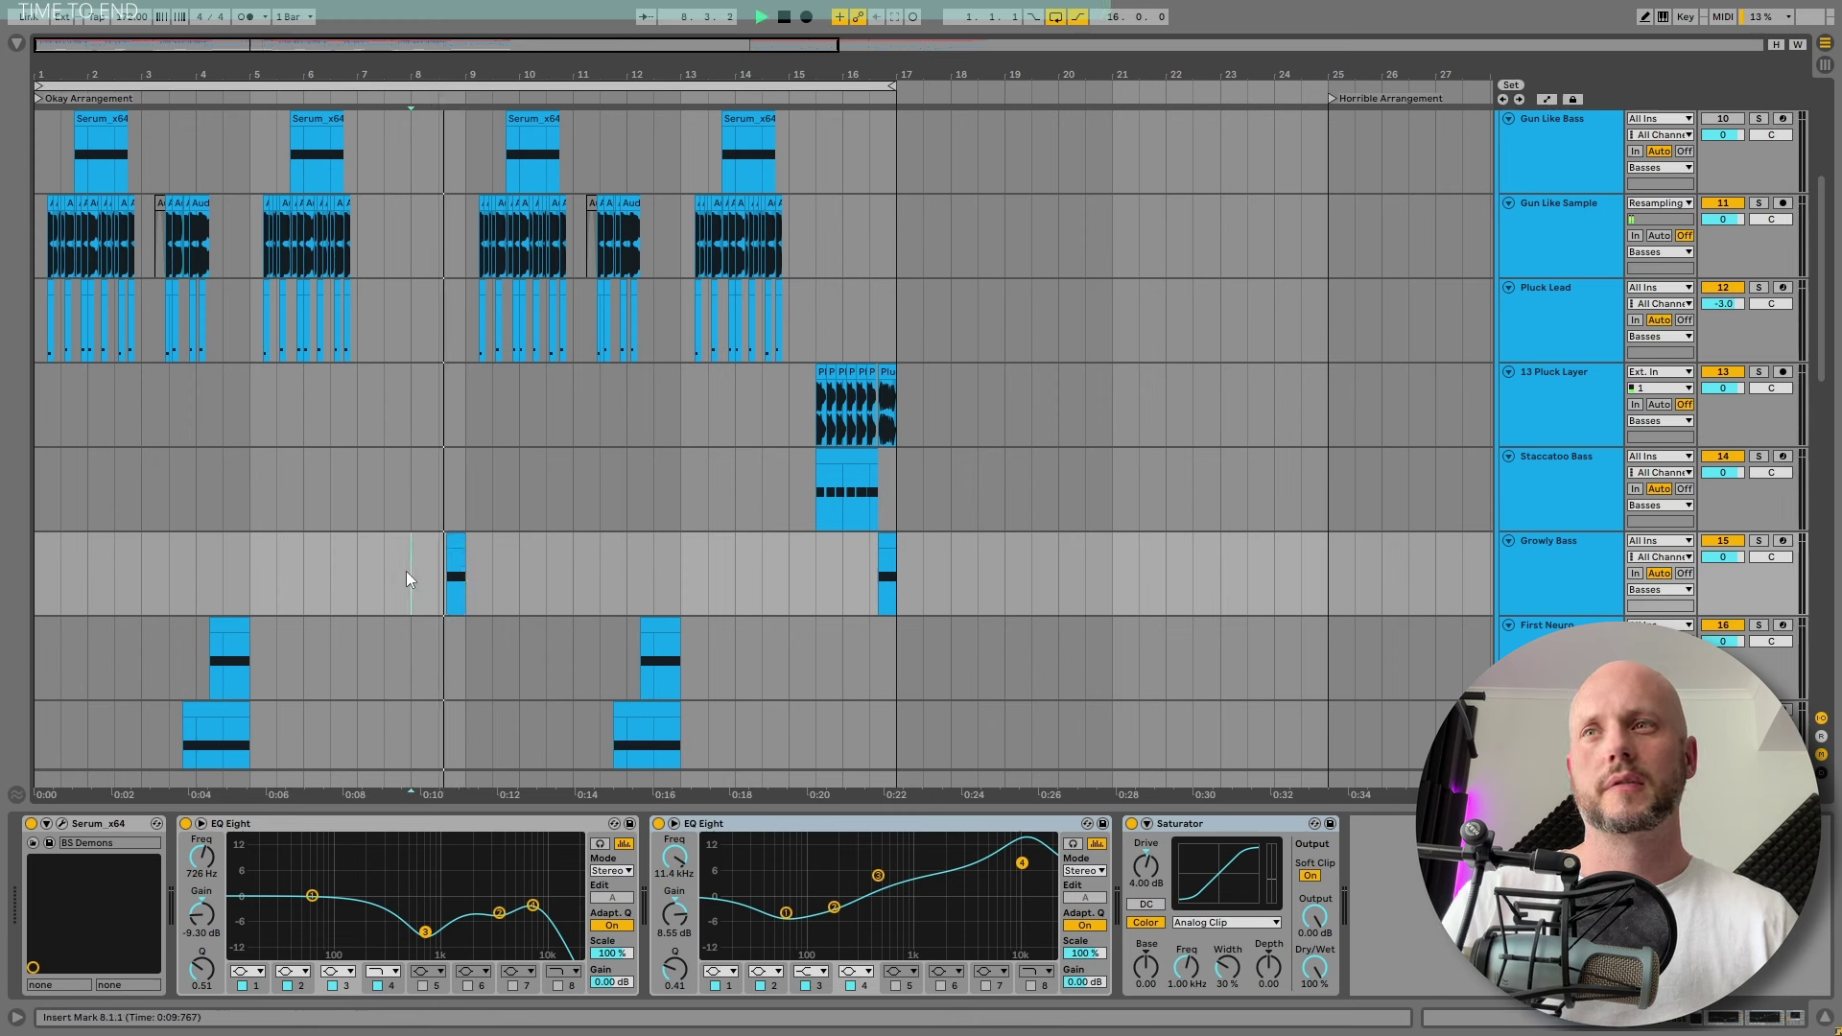
{"action": "key", "text": "space"}
{"action": "key", "text": "space"}
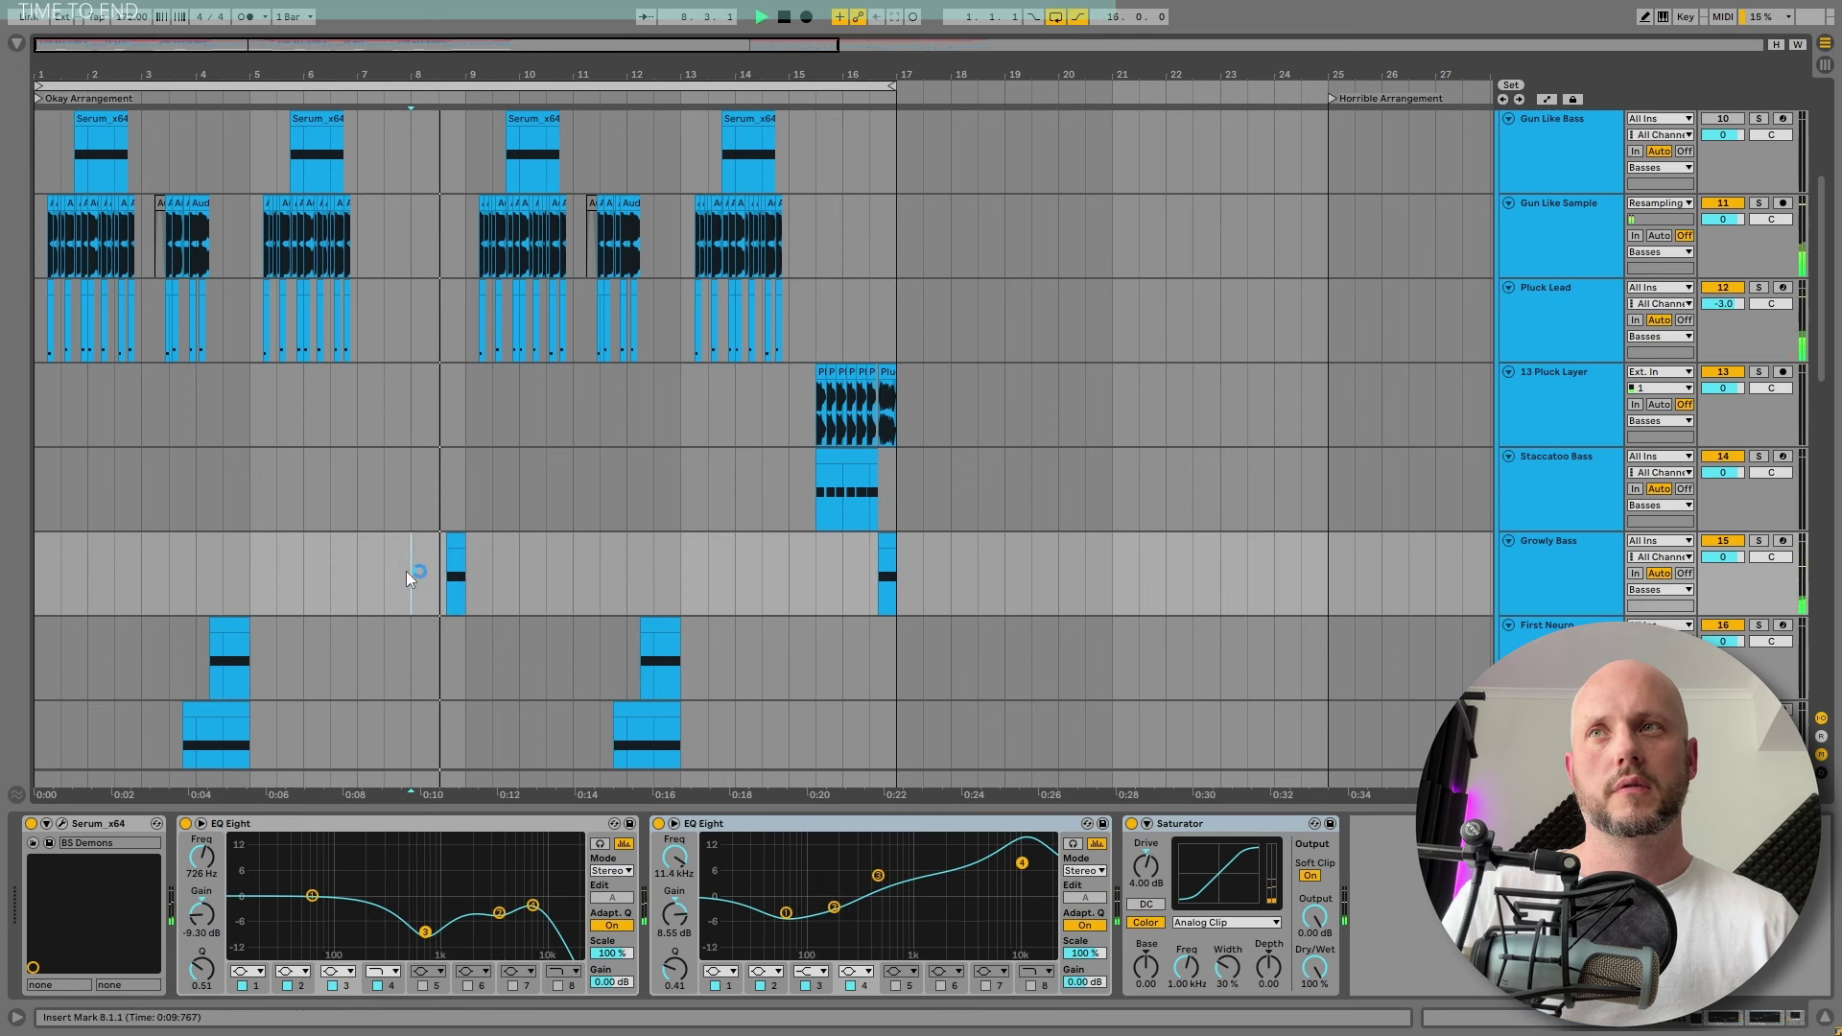
Select the first Growly Bass clip and play it together with the other unsoloed layers from 8.3.3
{"action": "key", "text": "space"}
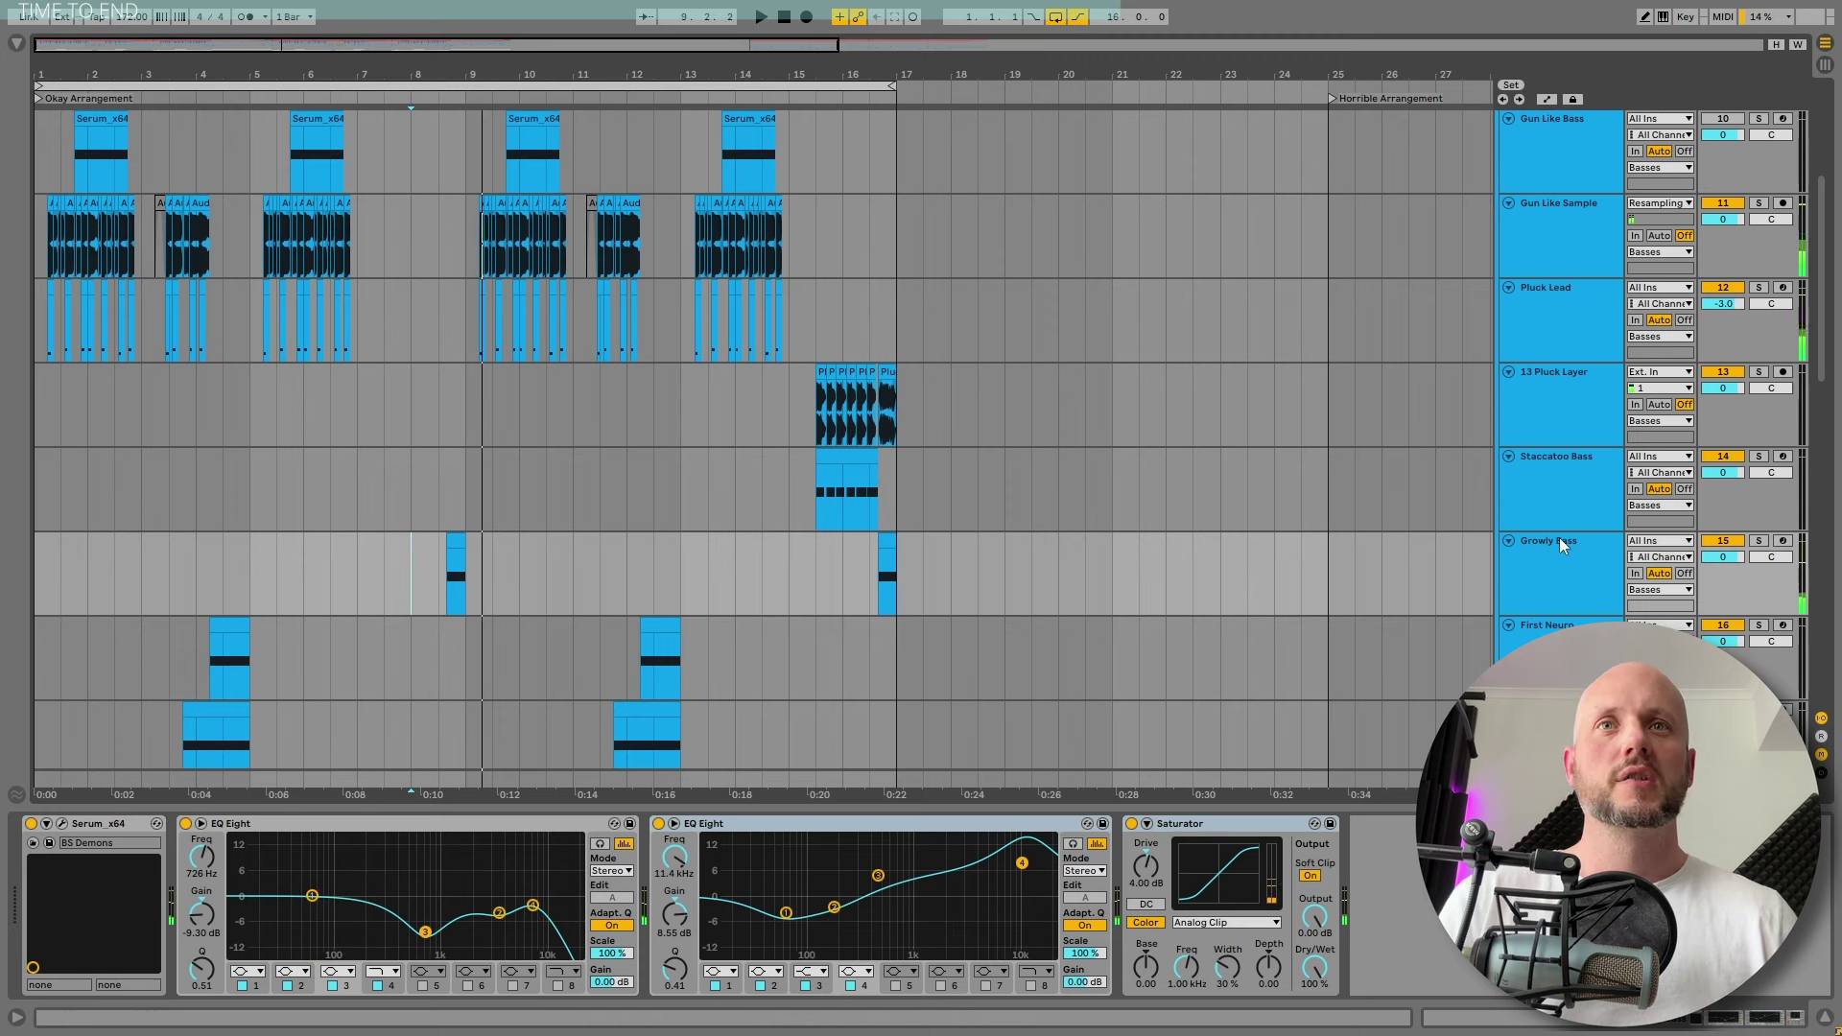
{"action": "left_click", "coordinate": [1569, 542]}
{"action": "left_click", "coordinate": [456, 543]}
{"action": "left_click_drag", "start_coordinate": [501, 566], "coordinate": [466, 550]}
{"action": "left_click", "coordinate": [456, 543]}
{"action": "key", "text": "space"}
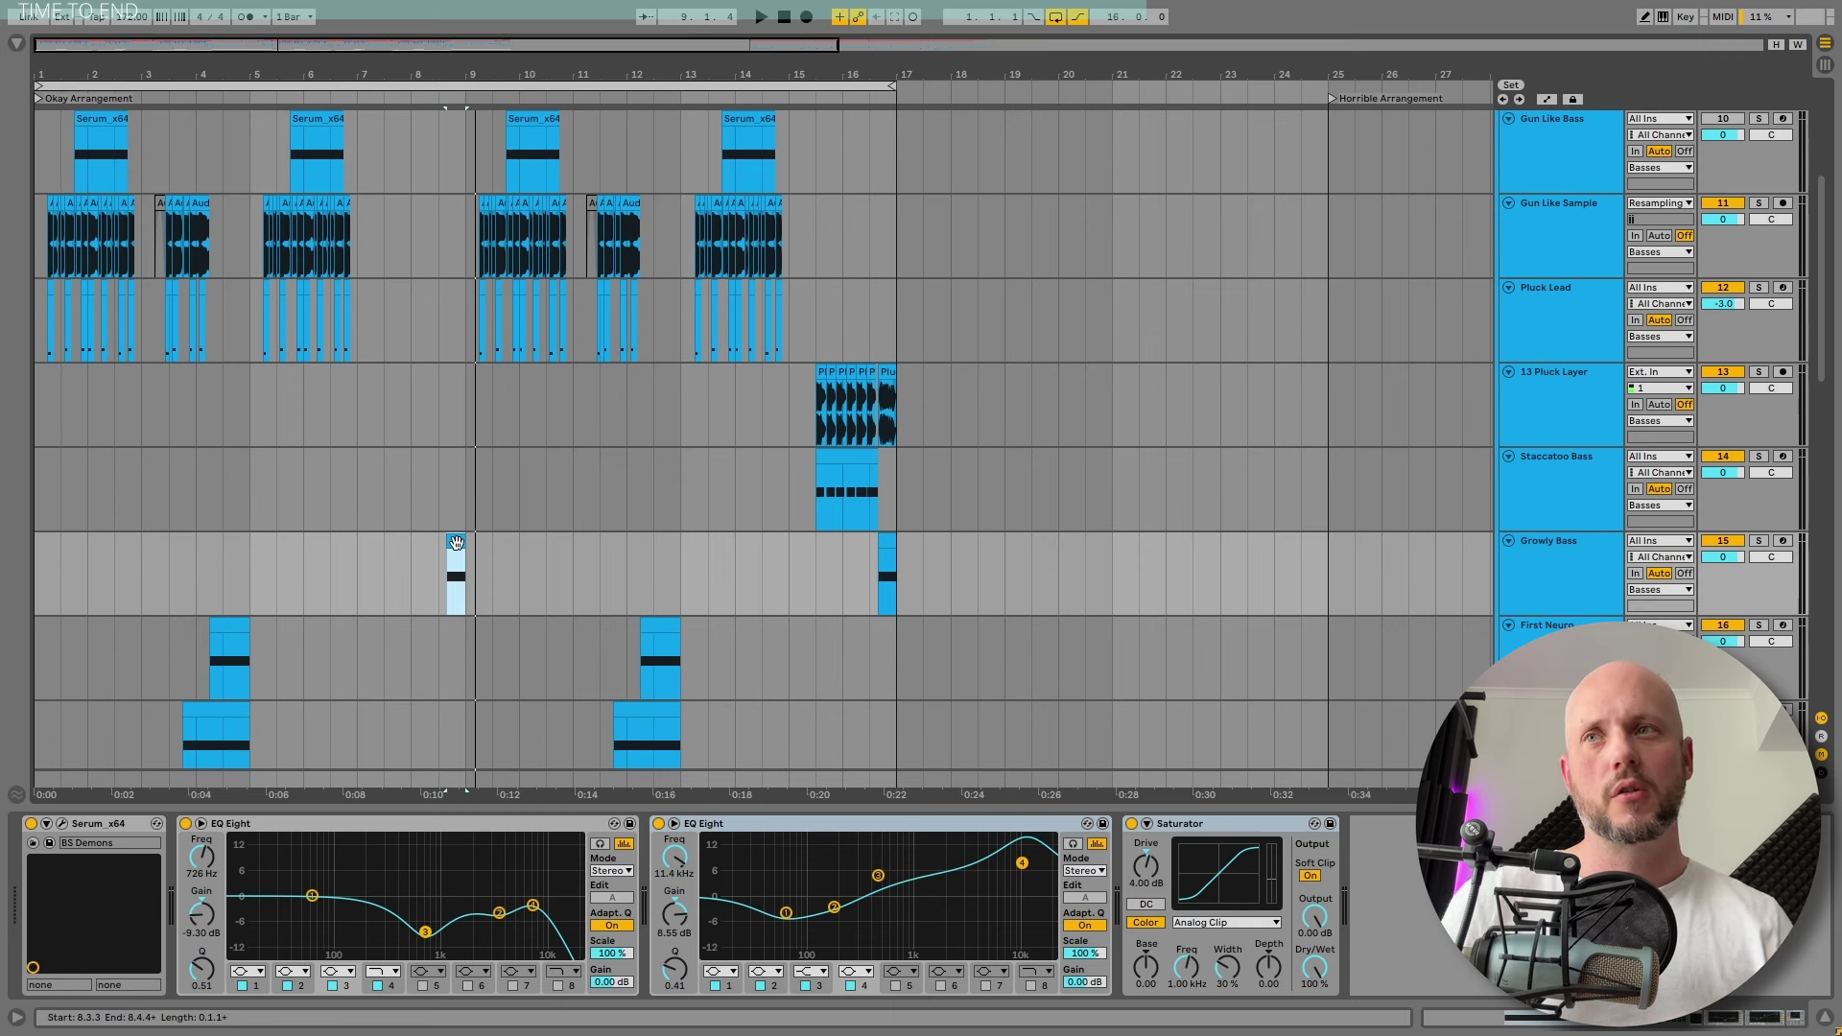
Play the bass layers from 6.1.1 through the first 19 Phase Plant clip and select that track
{"action": "scroll", "coordinate": [456, 543], "scroll_direction": "down", "scroll_amount": 1}
{"action": "scroll", "coordinate": [585, 551], "scroll_direction": "down", "scroll_amount": 5}
{"action": "left_click", "coordinate": [397, 618]}
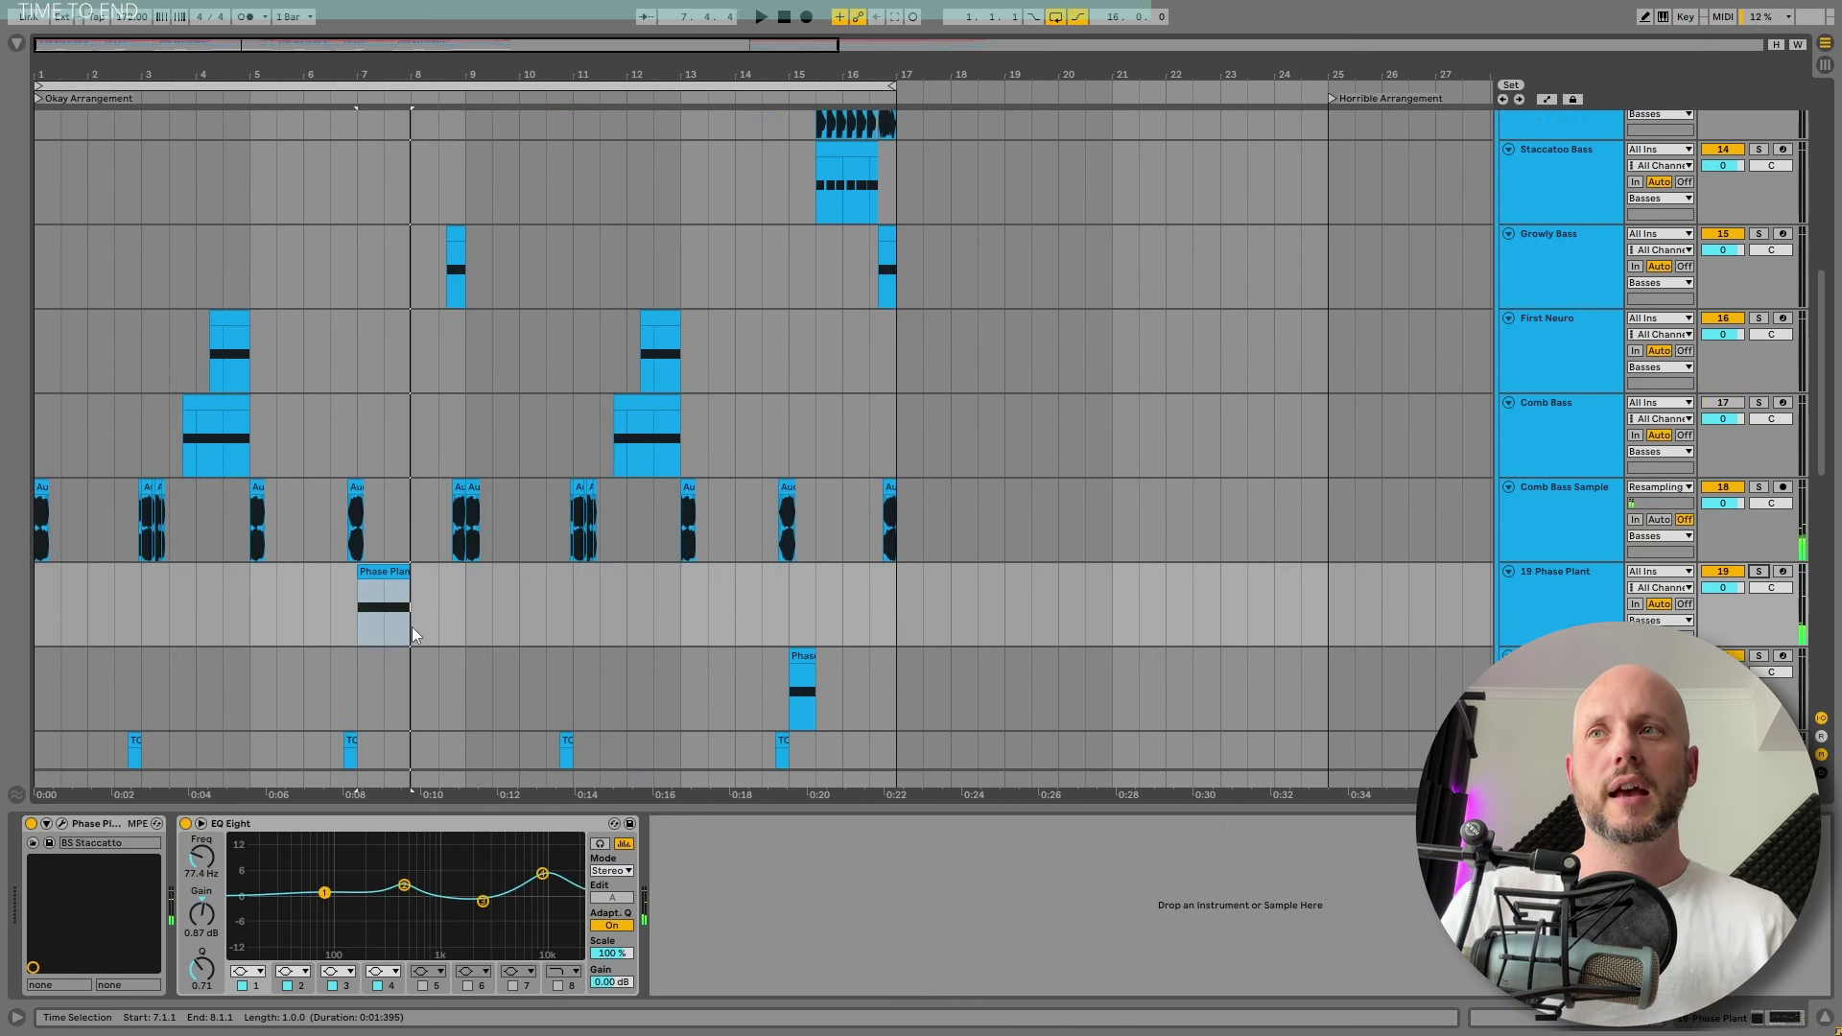
{"action": "left_click", "coordinate": [307, 577]}
{"action": "key", "text": "space"}
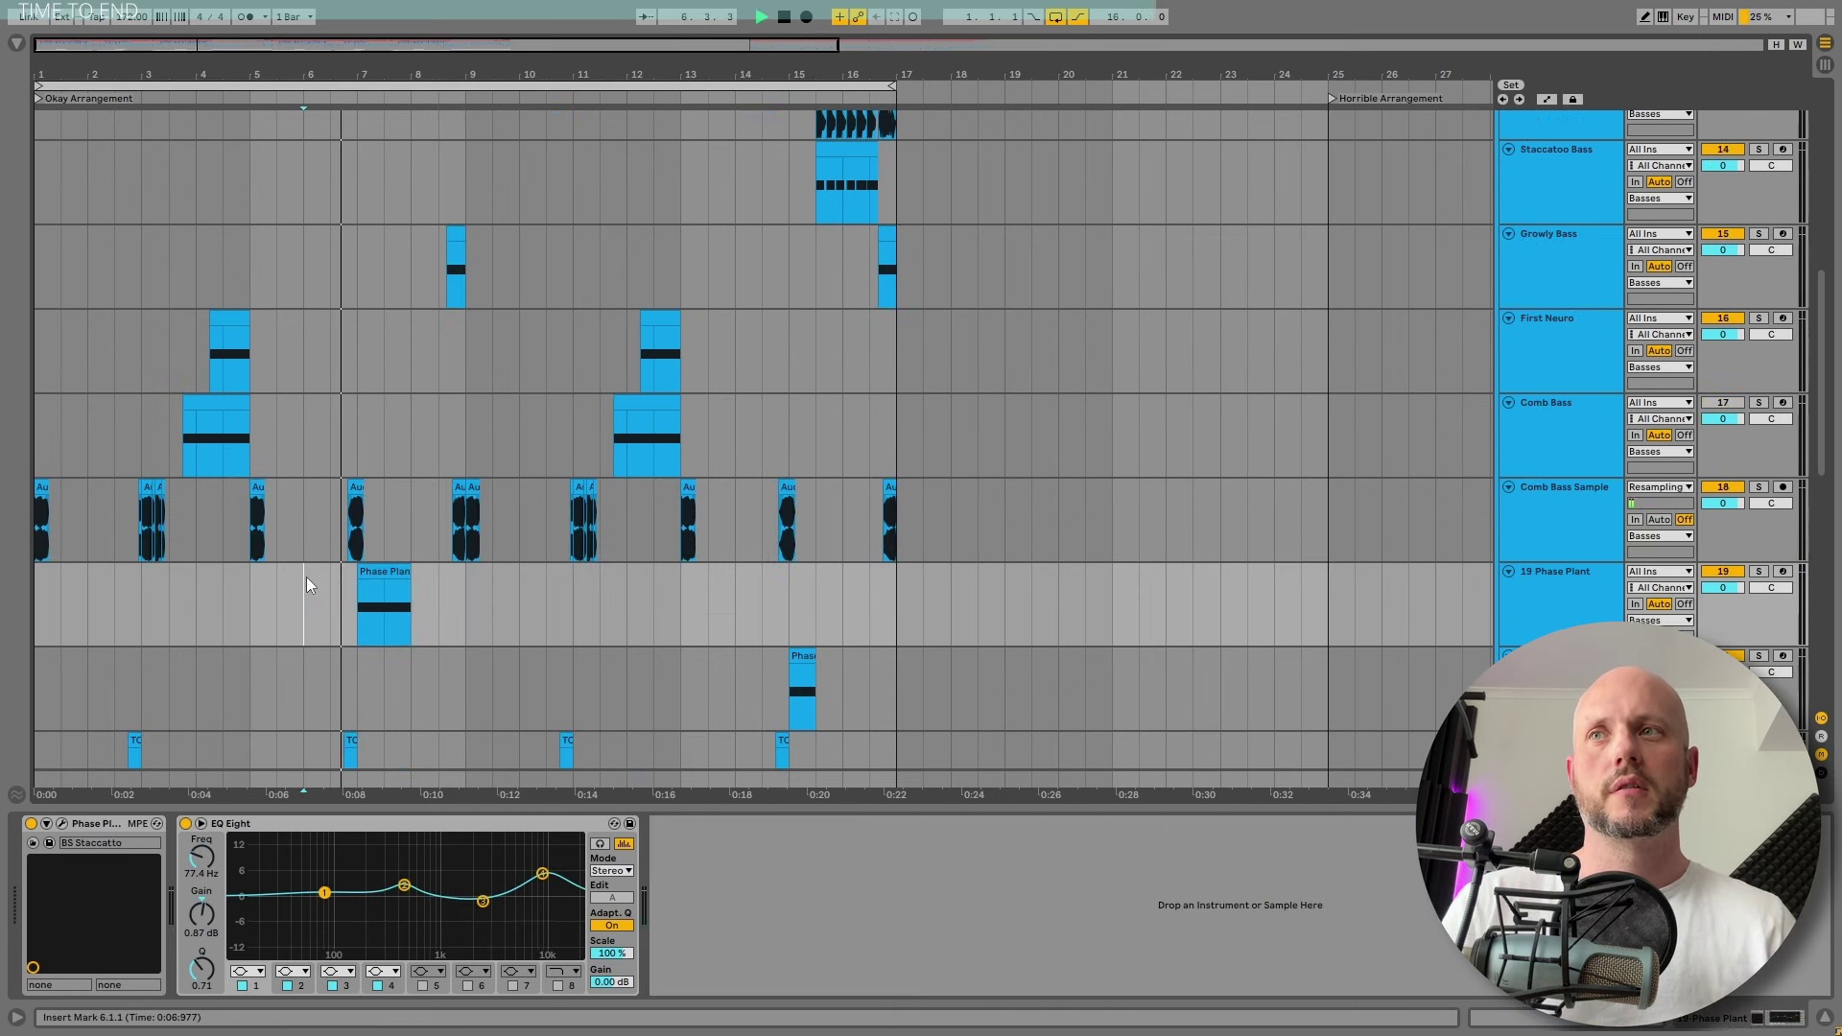
{"action": "left_click", "coordinate": [1602, 588]}
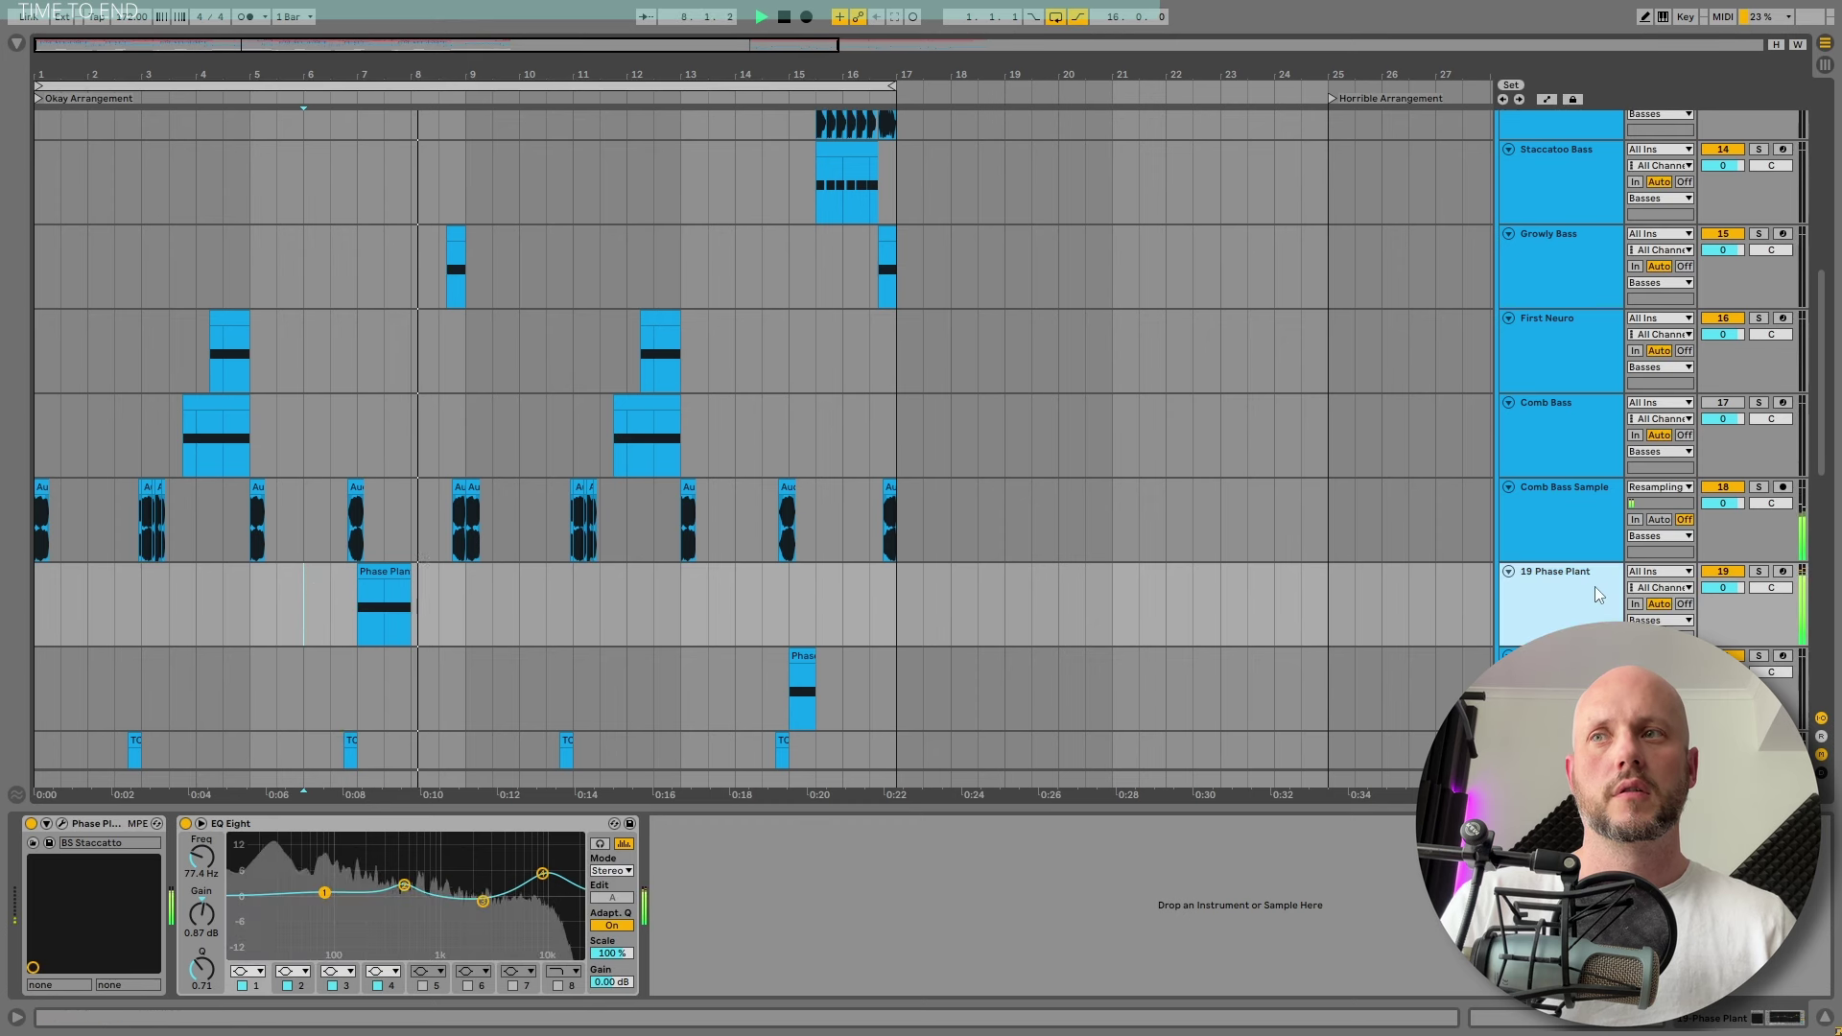
Solo the 19 Phase Plant track and play its clip starting at 7.1.1
{"action": "key", "text": "space"}
{"action": "key", "text": "s"}
{"action": "left_click", "coordinate": [384, 572]}
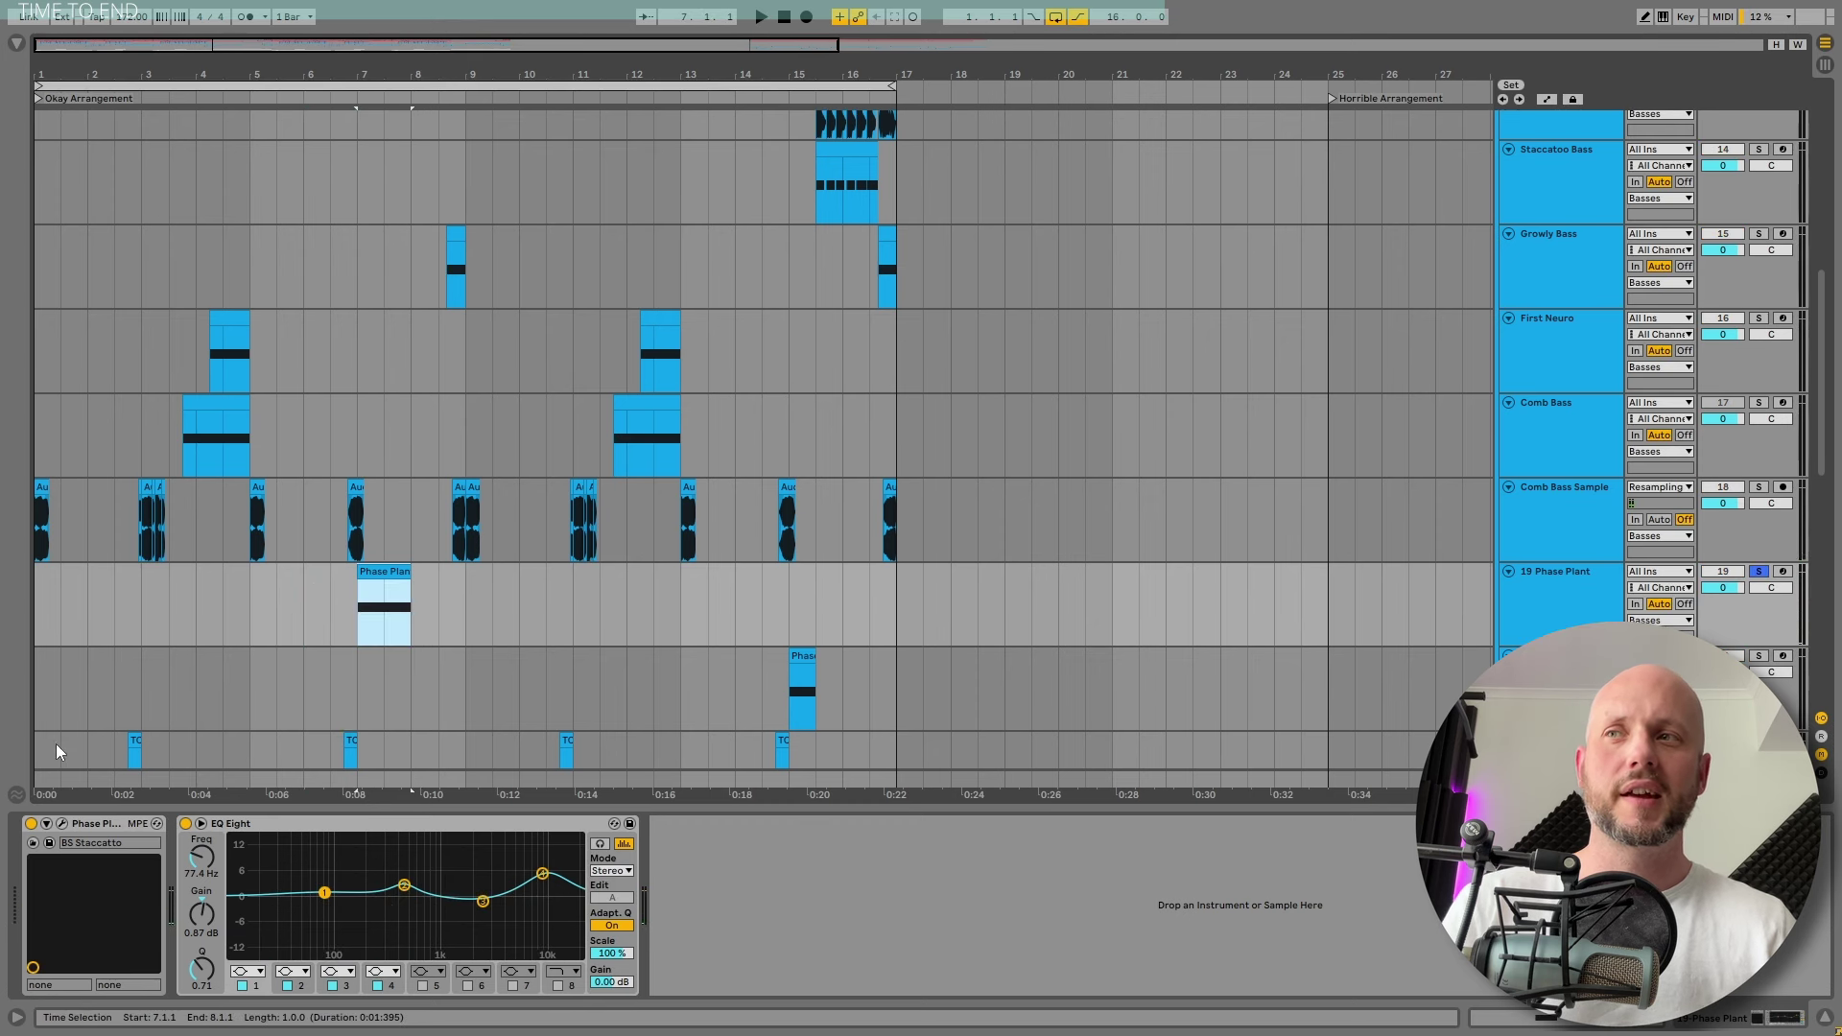
{"action": "key", "text": "space"}
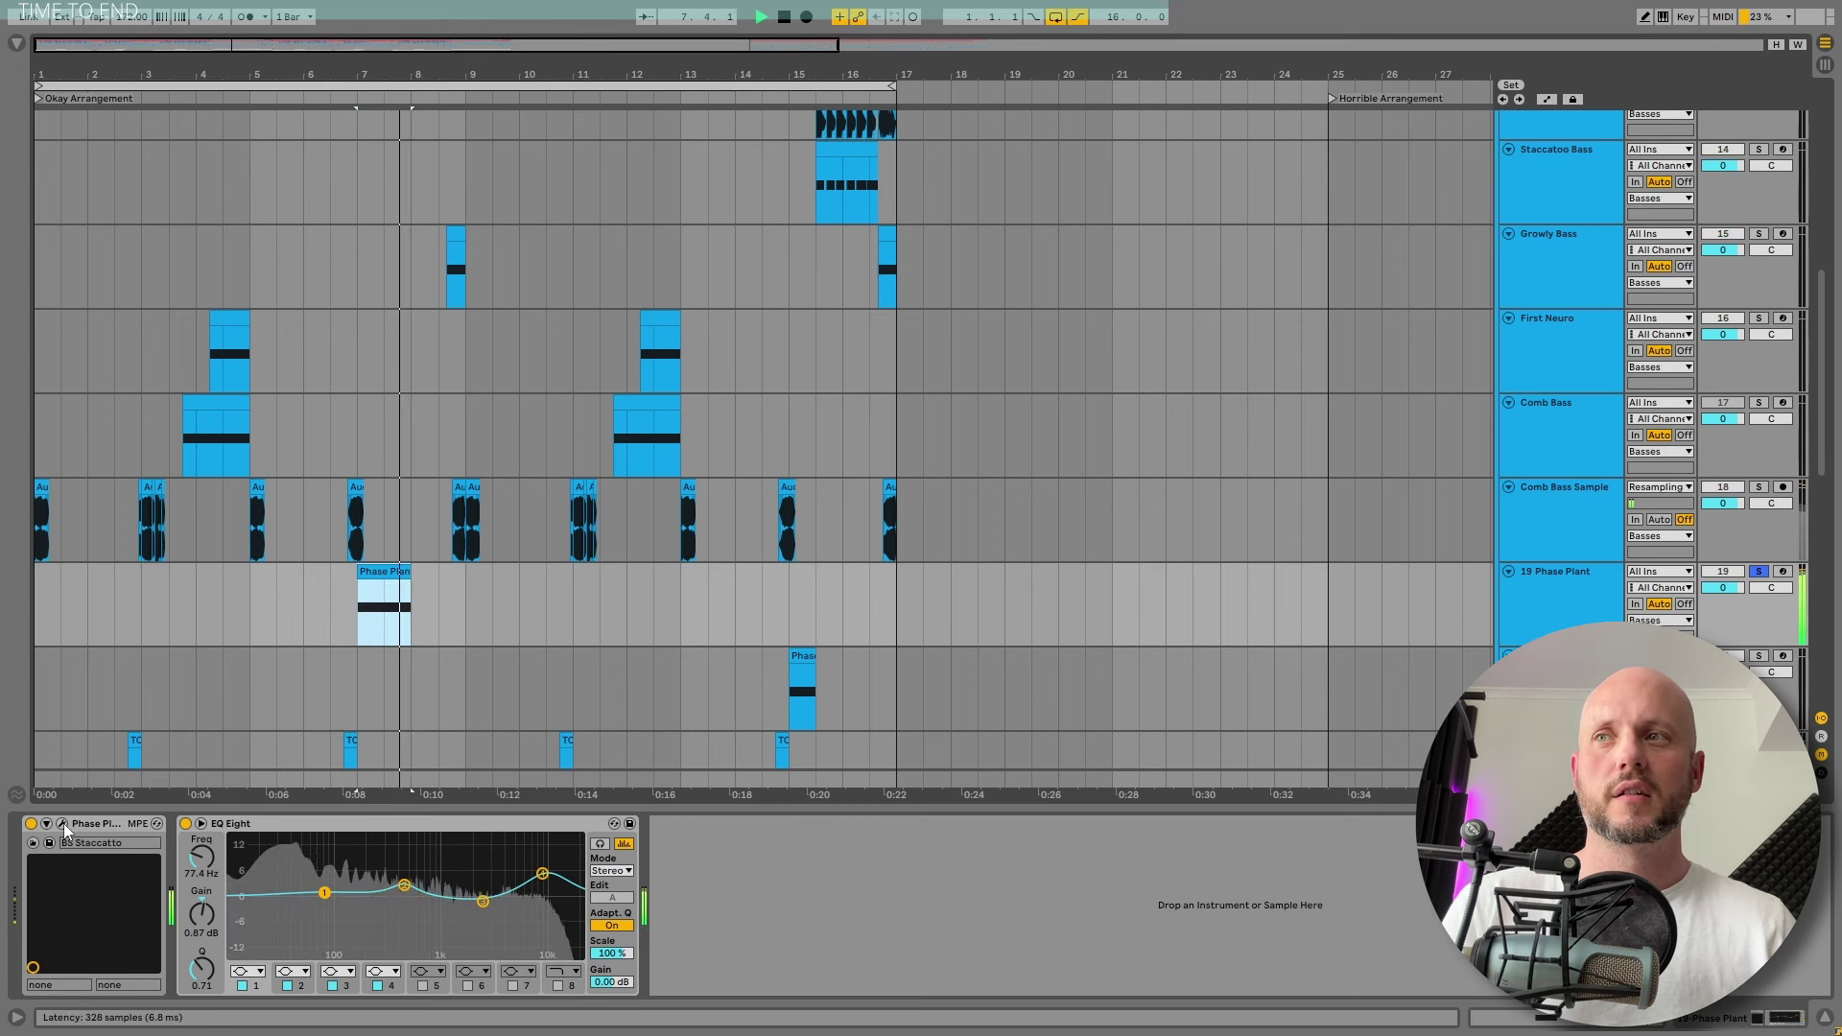
Open the 19 Phase Plant track's BS Staccatto patch and inspect its analog, envelope and wavetable generators
{"action": "left_click", "coordinate": [62, 823]}
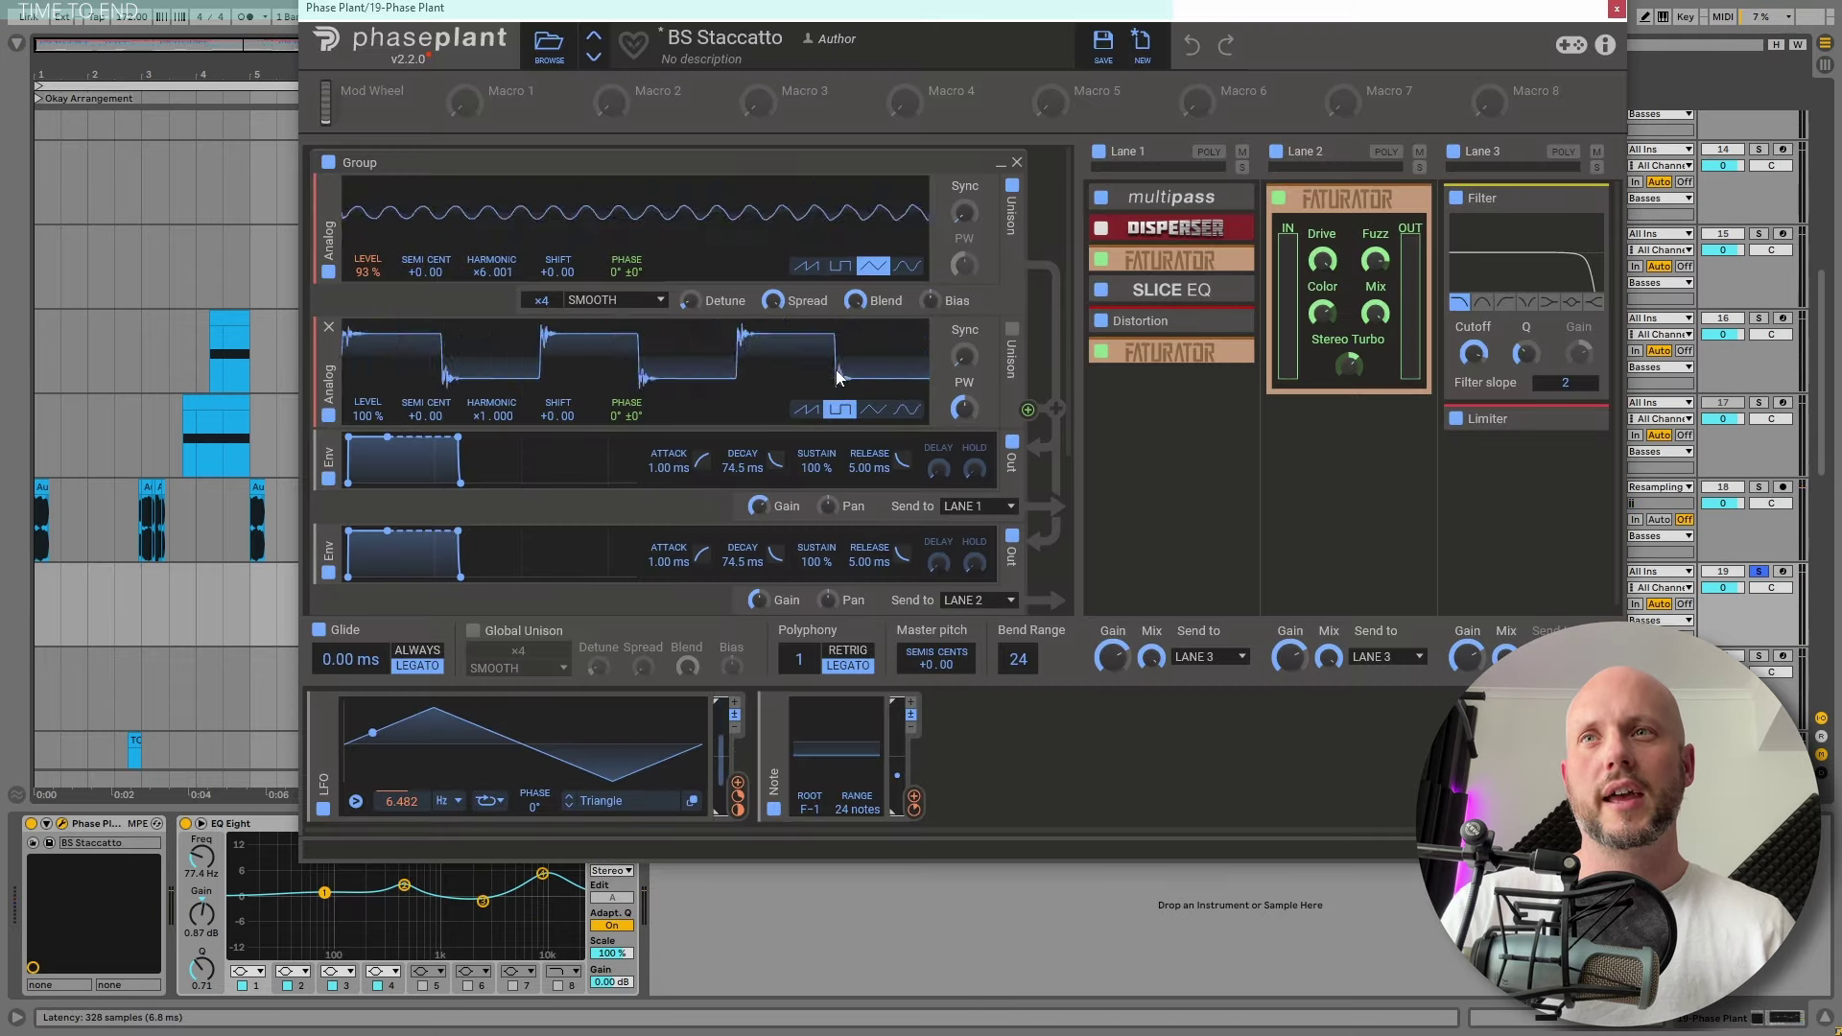
{"action": "scroll", "coordinate": [839, 376], "scroll_direction": "down", "scroll_amount": 3}
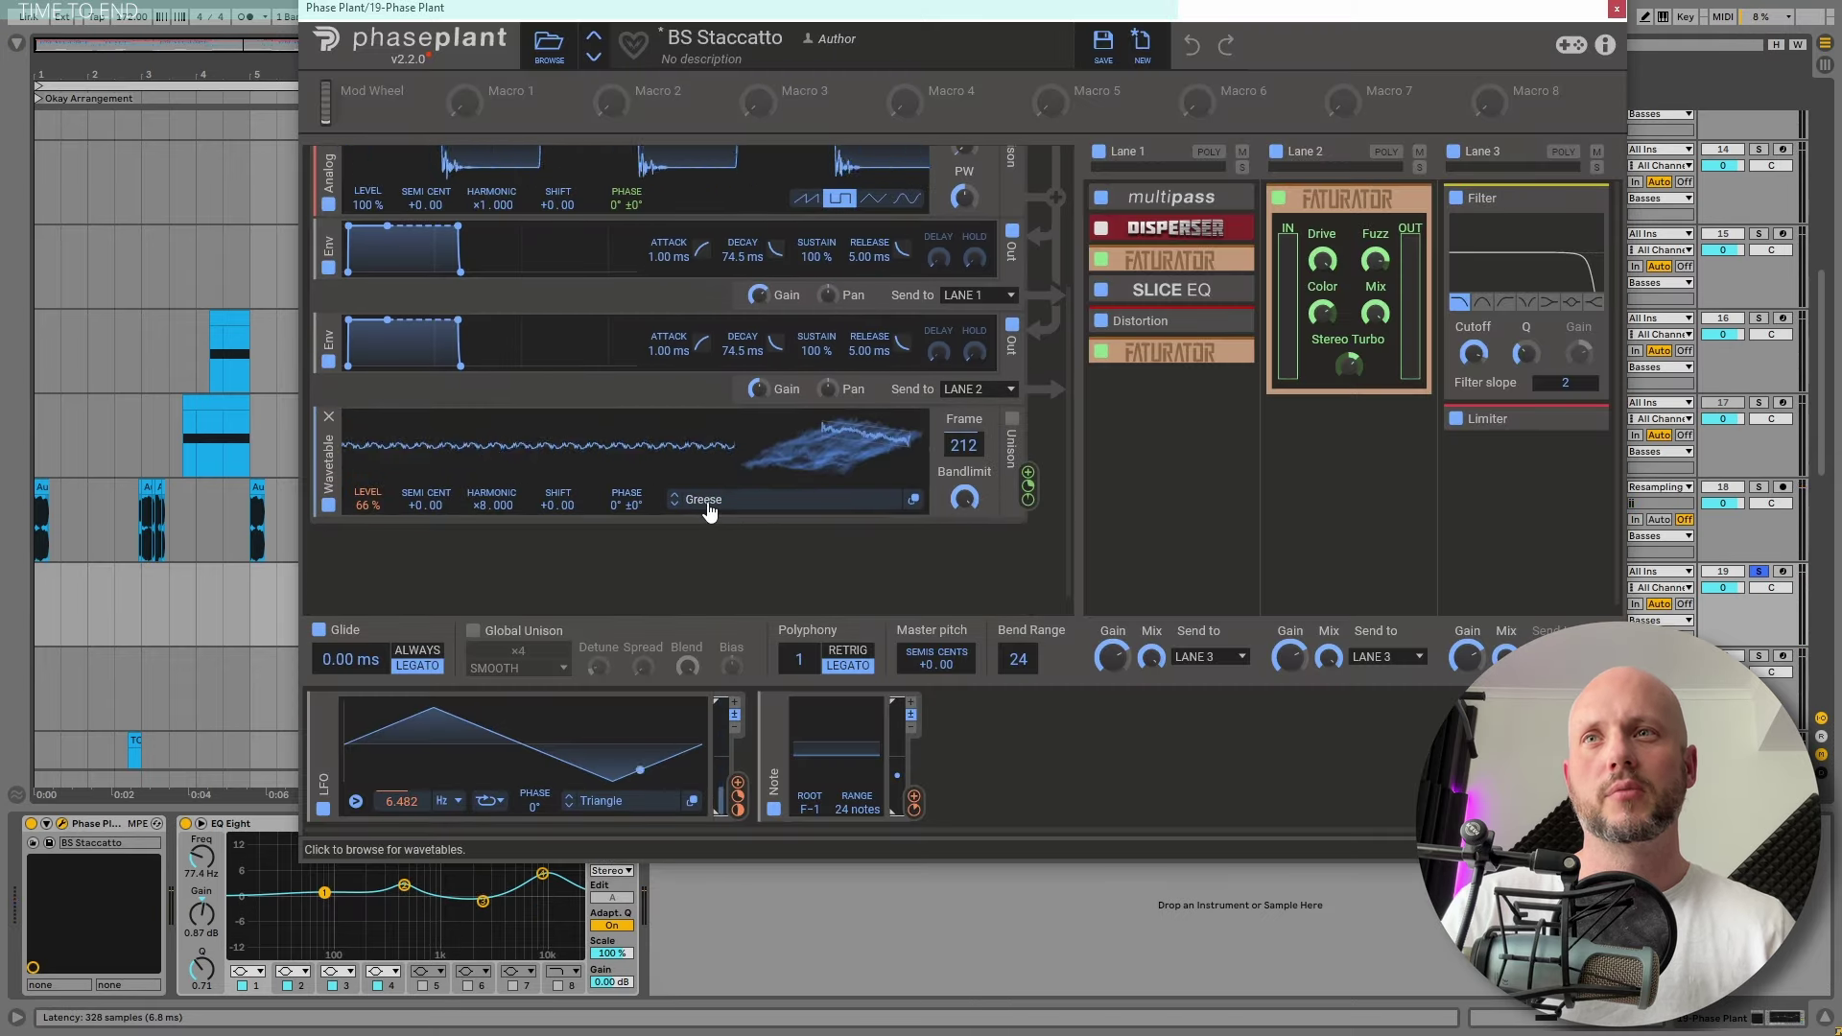
{"action": "scroll", "coordinate": [864, 480], "scroll_direction": "up", "scroll_amount": 3}
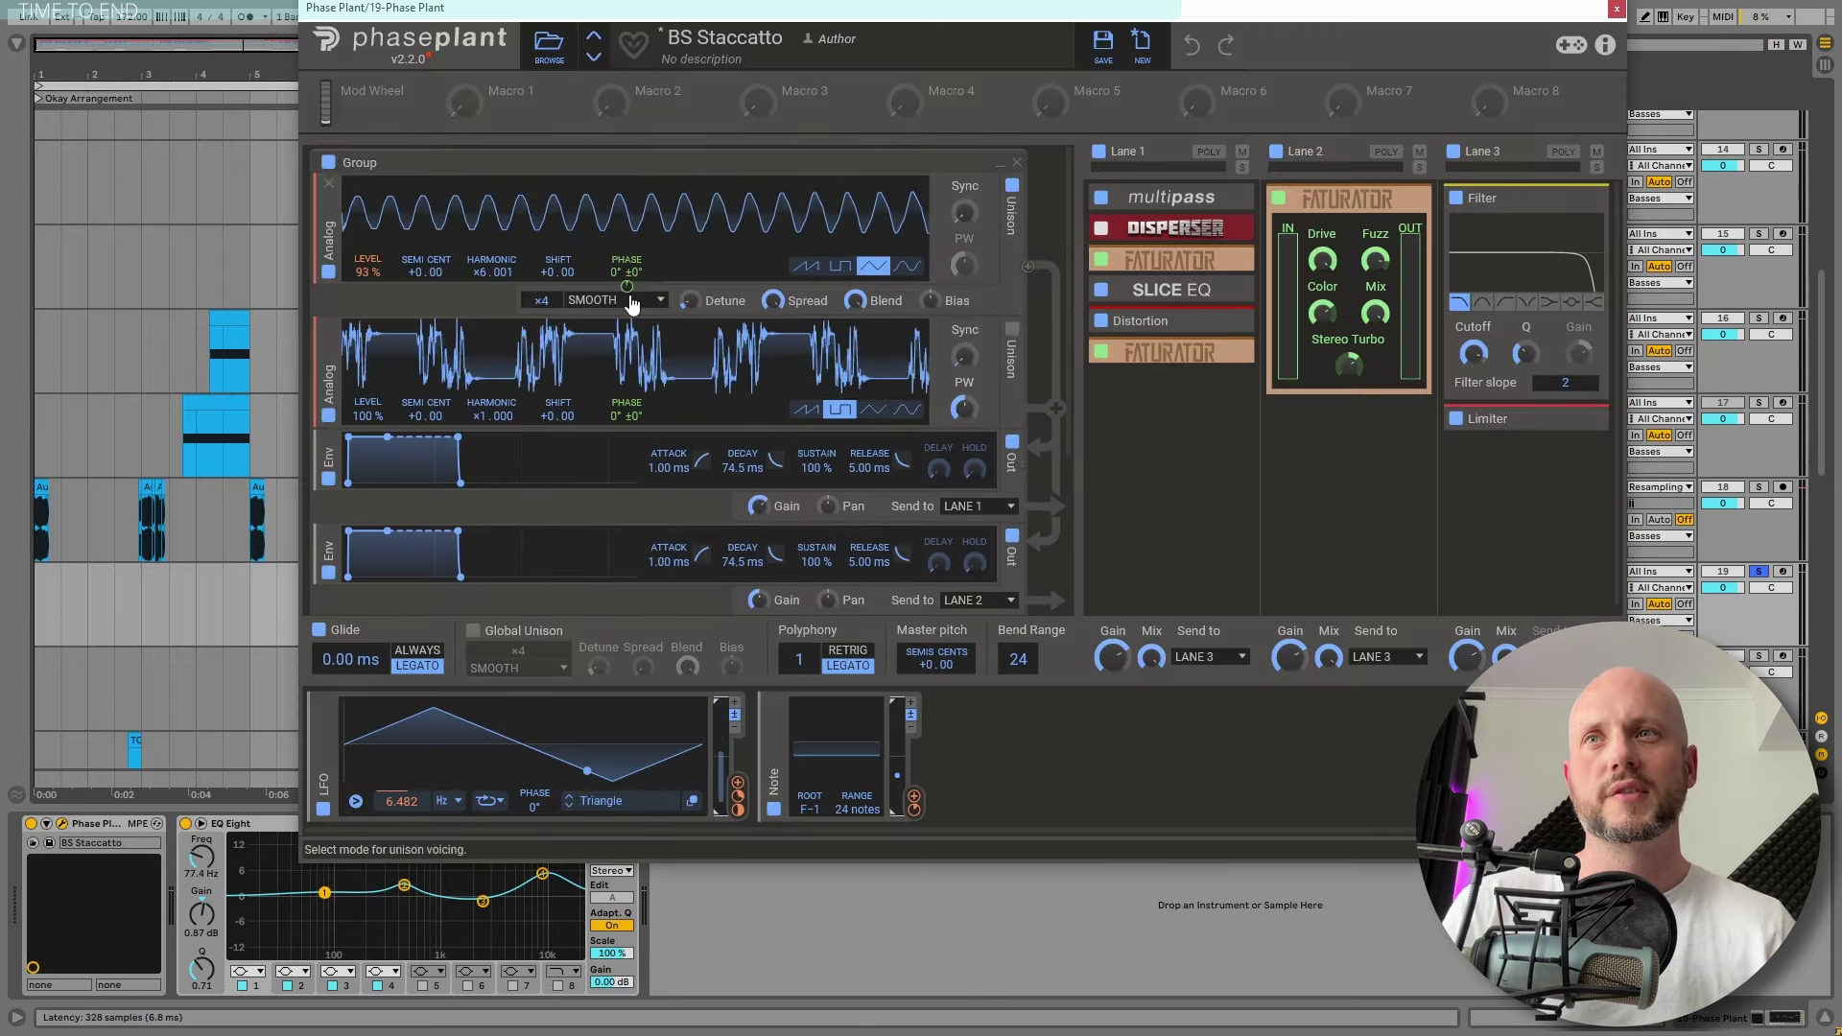
Expand the Lane 1 effects from Multipass through the last Faturator and the Lane 3 Limiter to examine their settings
{"action": "left_click", "coordinate": [1170, 197]}
{"action": "scroll", "coordinate": [1219, 498], "scroll_direction": "down", "scroll_amount": 3}
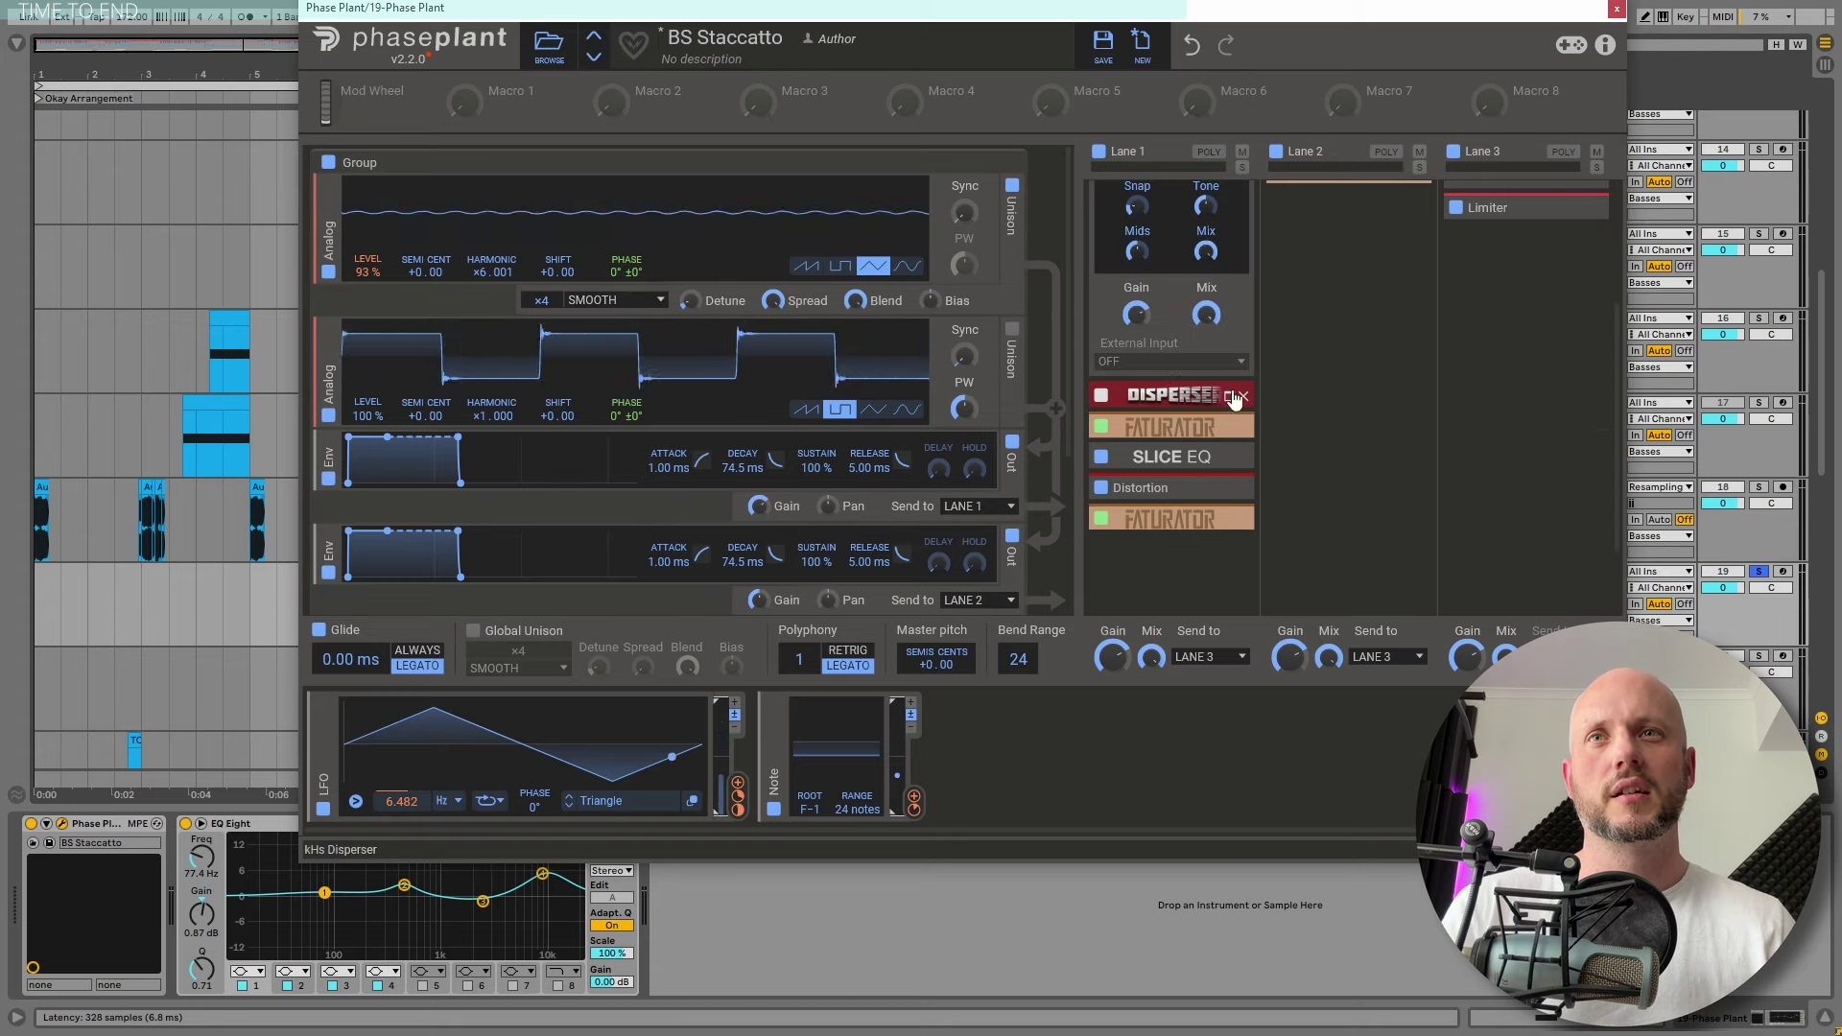
{"action": "left_click", "coordinate": [1230, 399]}
{"action": "scroll", "coordinate": [1231, 408], "scroll_direction": "down", "scroll_amount": 2}
{"action": "left_click", "coordinate": [1230, 377]}
{"action": "scroll", "coordinate": [1230, 384], "scroll_direction": "down", "scroll_amount": 2}
{"action": "left_click", "coordinate": [1230, 385]}
{"action": "scroll", "coordinate": [1224, 422], "scroll_direction": "down", "scroll_amount": 1}
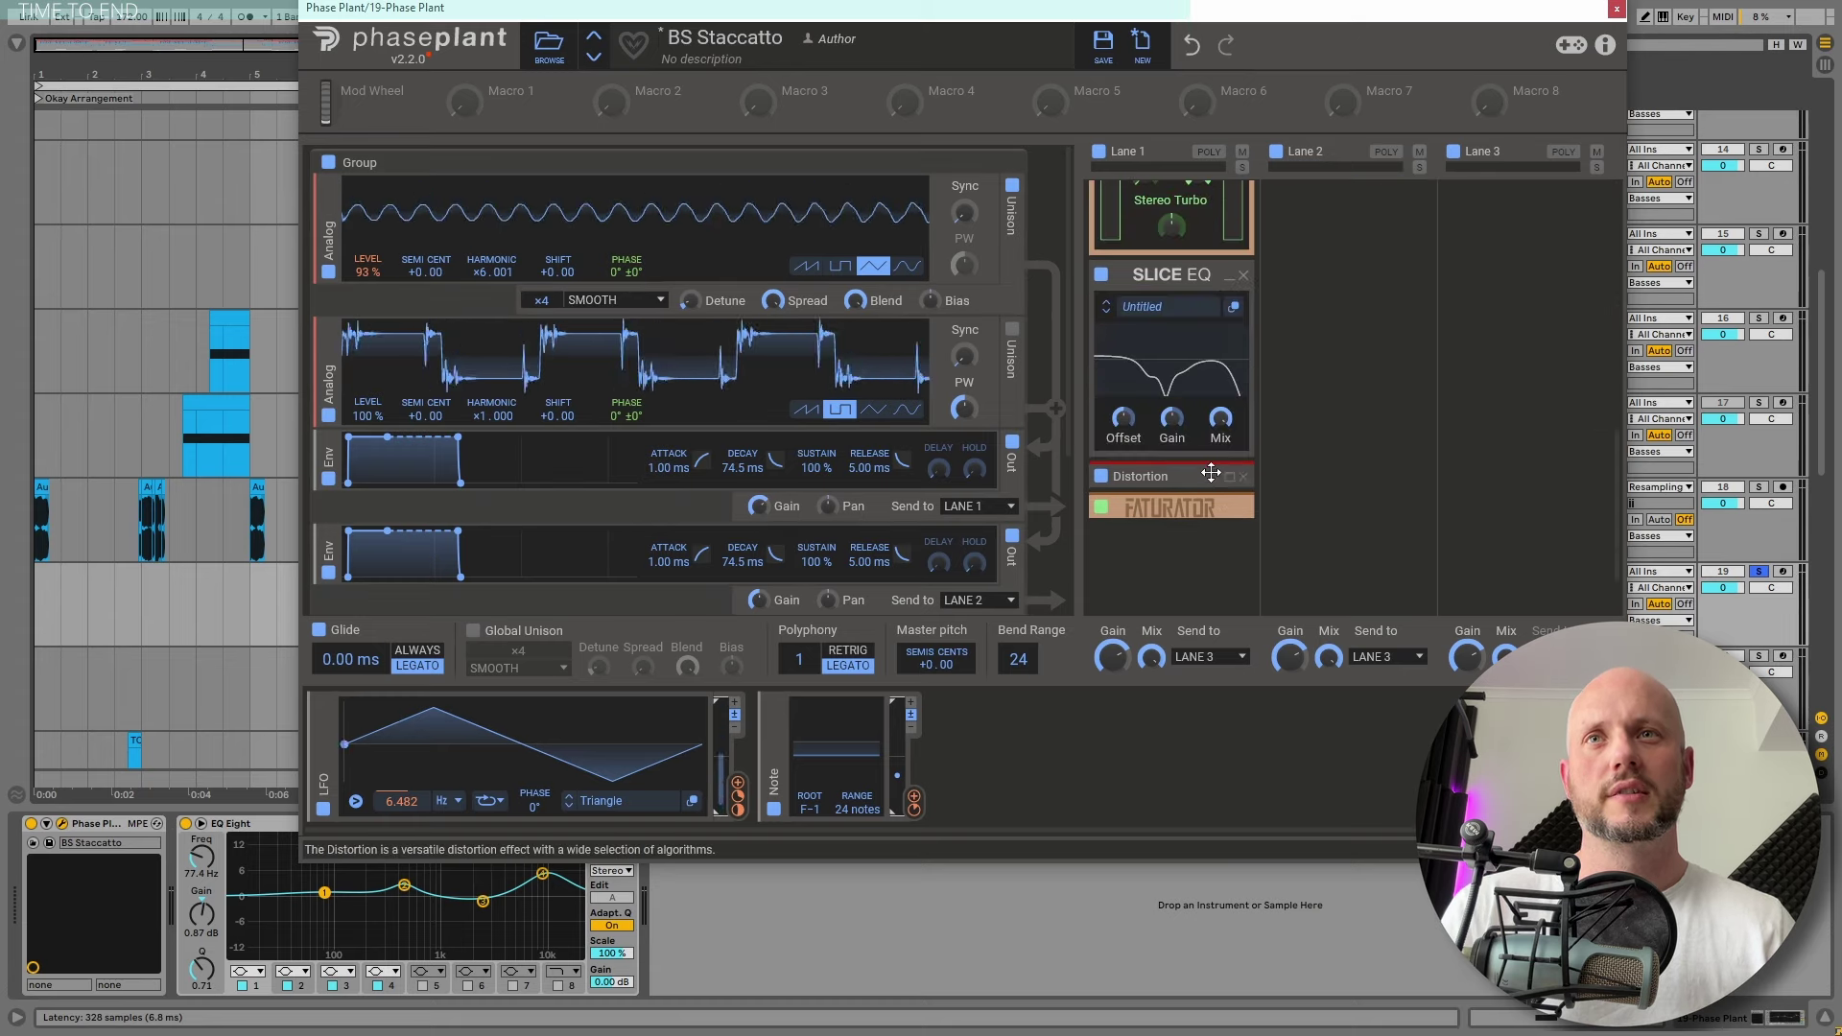
{"action": "left_click", "coordinate": [1230, 477]}
{"action": "scroll", "coordinate": [1222, 465], "scroll_direction": "down", "scroll_amount": 2}
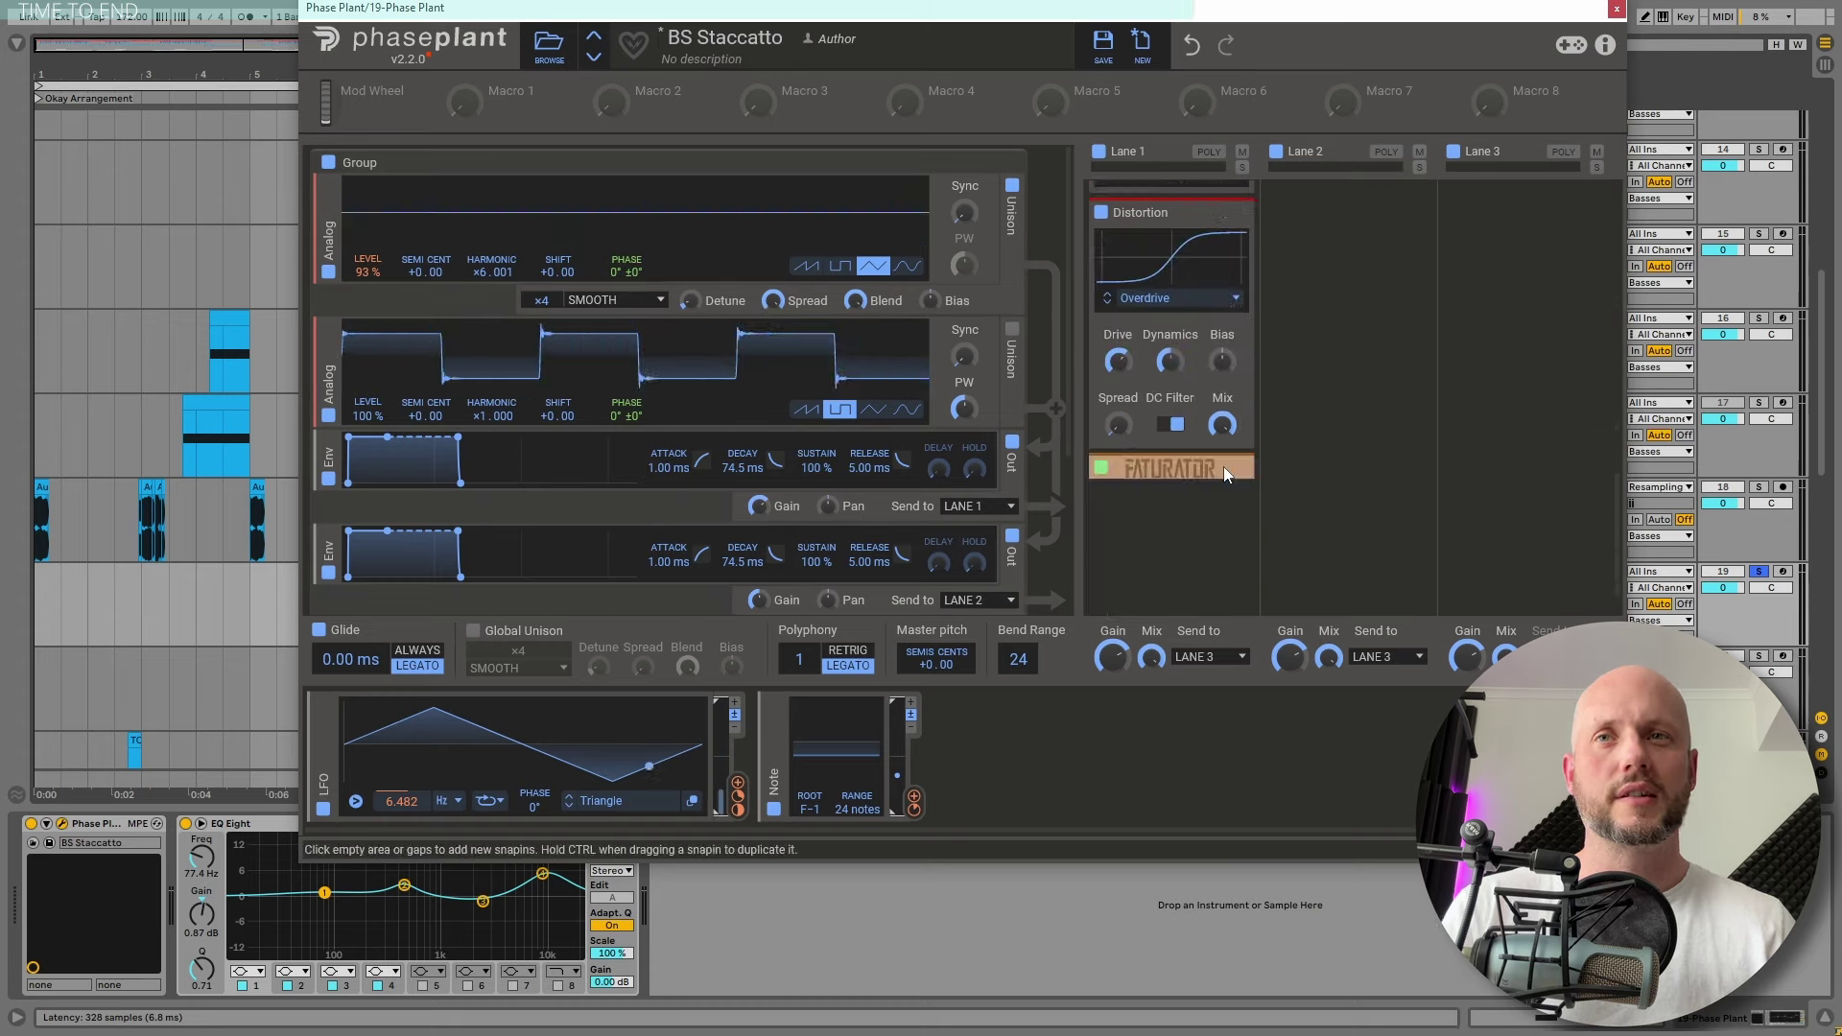
{"action": "left_click", "coordinate": [1223, 466]}
{"action": "scroll", "coordinate": [1199, 497], "scroll_direction": "down", "scroll_amount": 2}
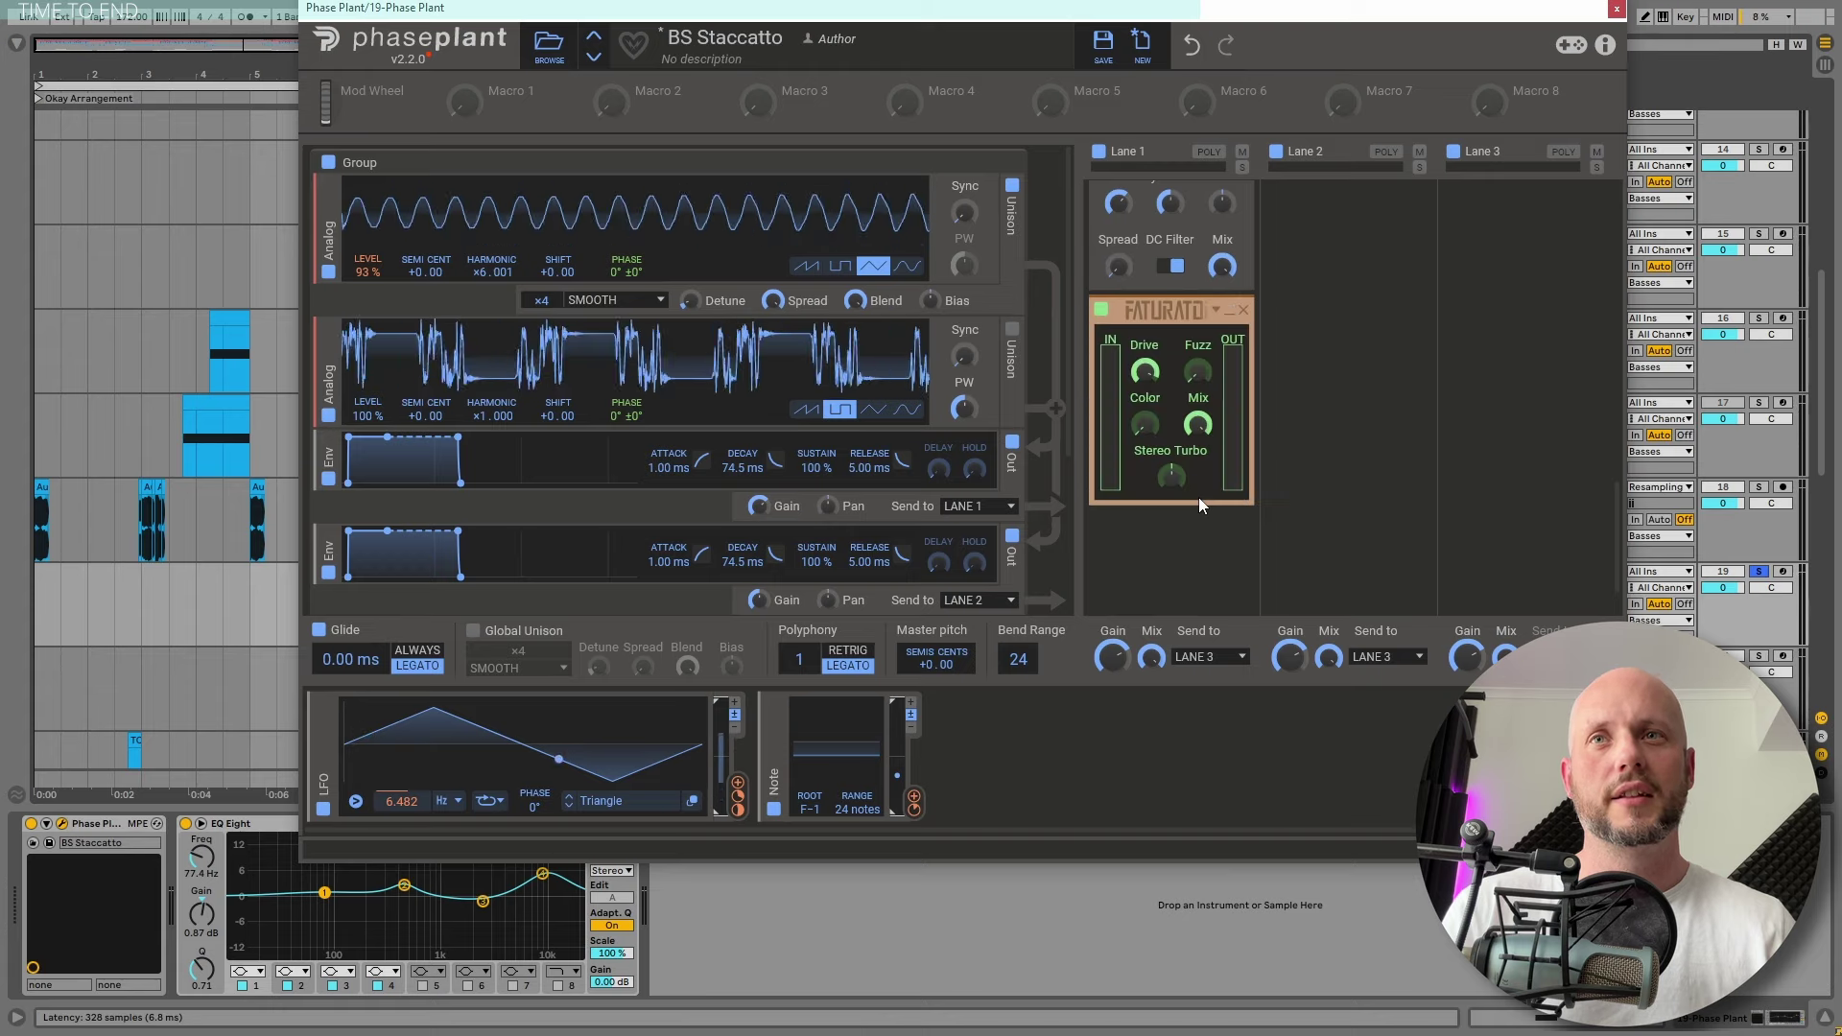
{"action": "scroll", "coordinate": [1199, 497], "scroll_direction": "up", "scroll_amount": 5}
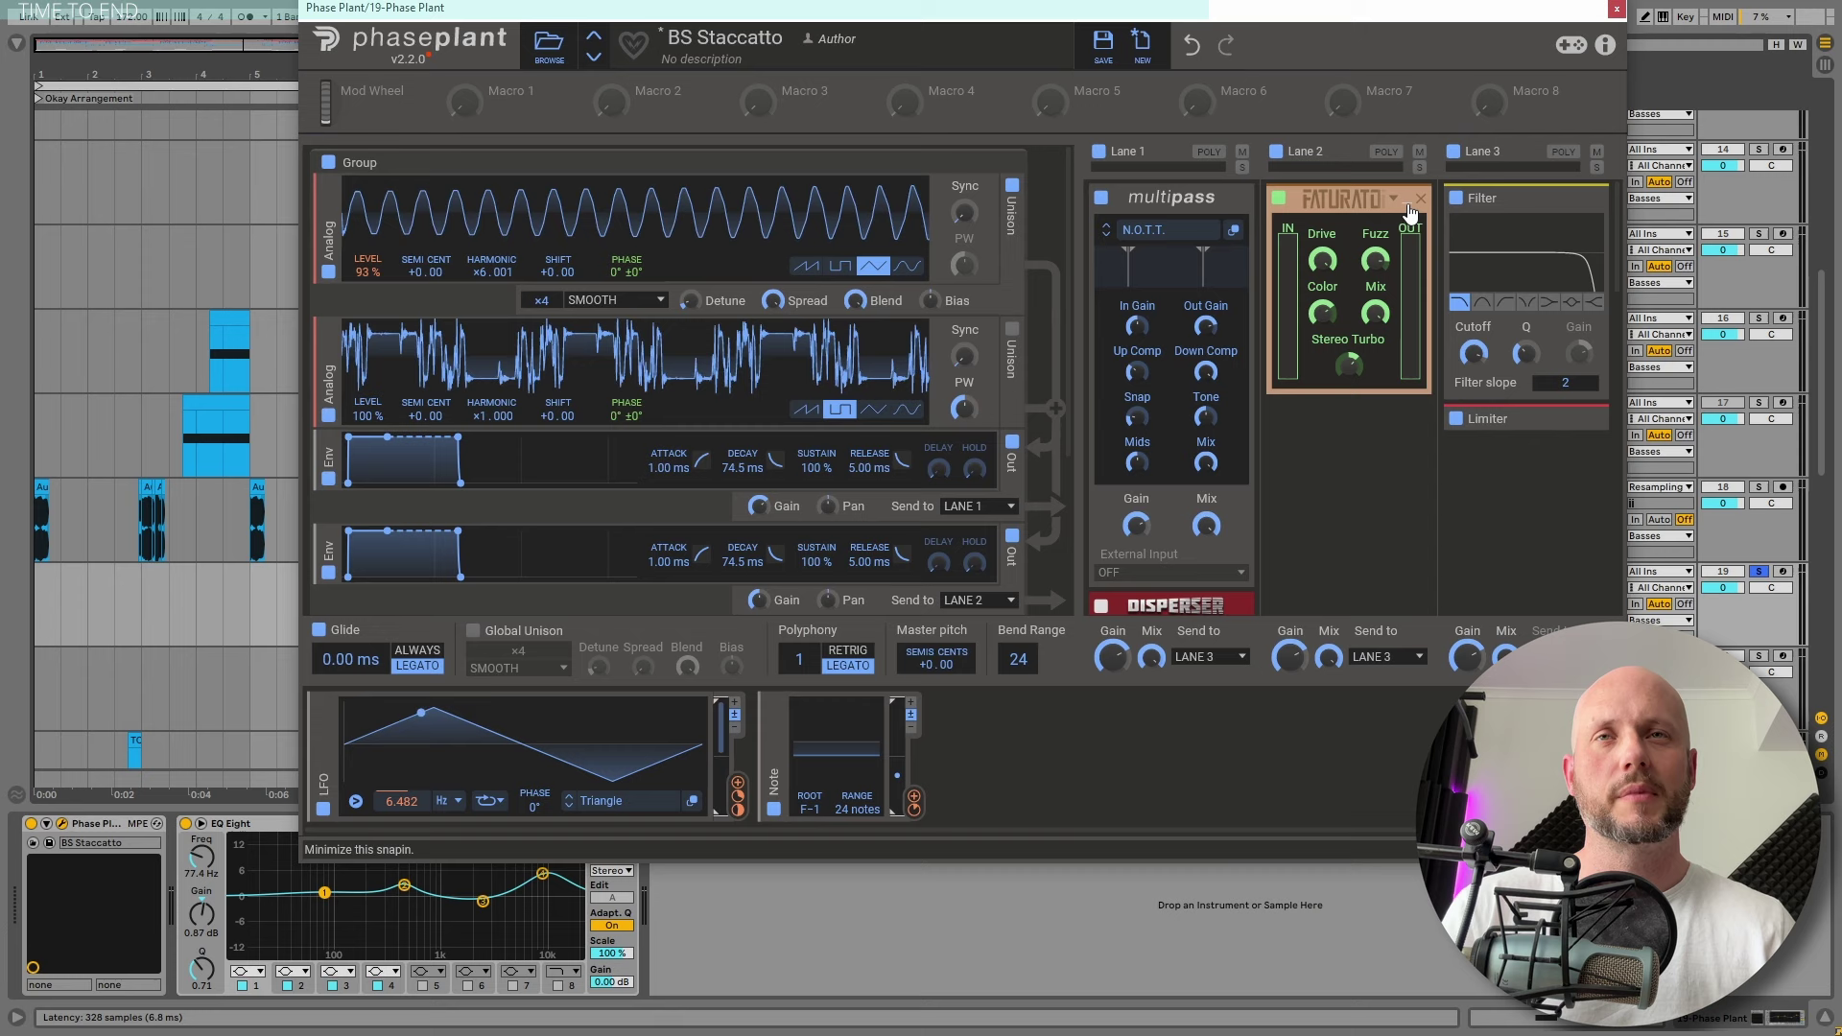
{"action": "left_click", "coordinate": [1581, 409]}
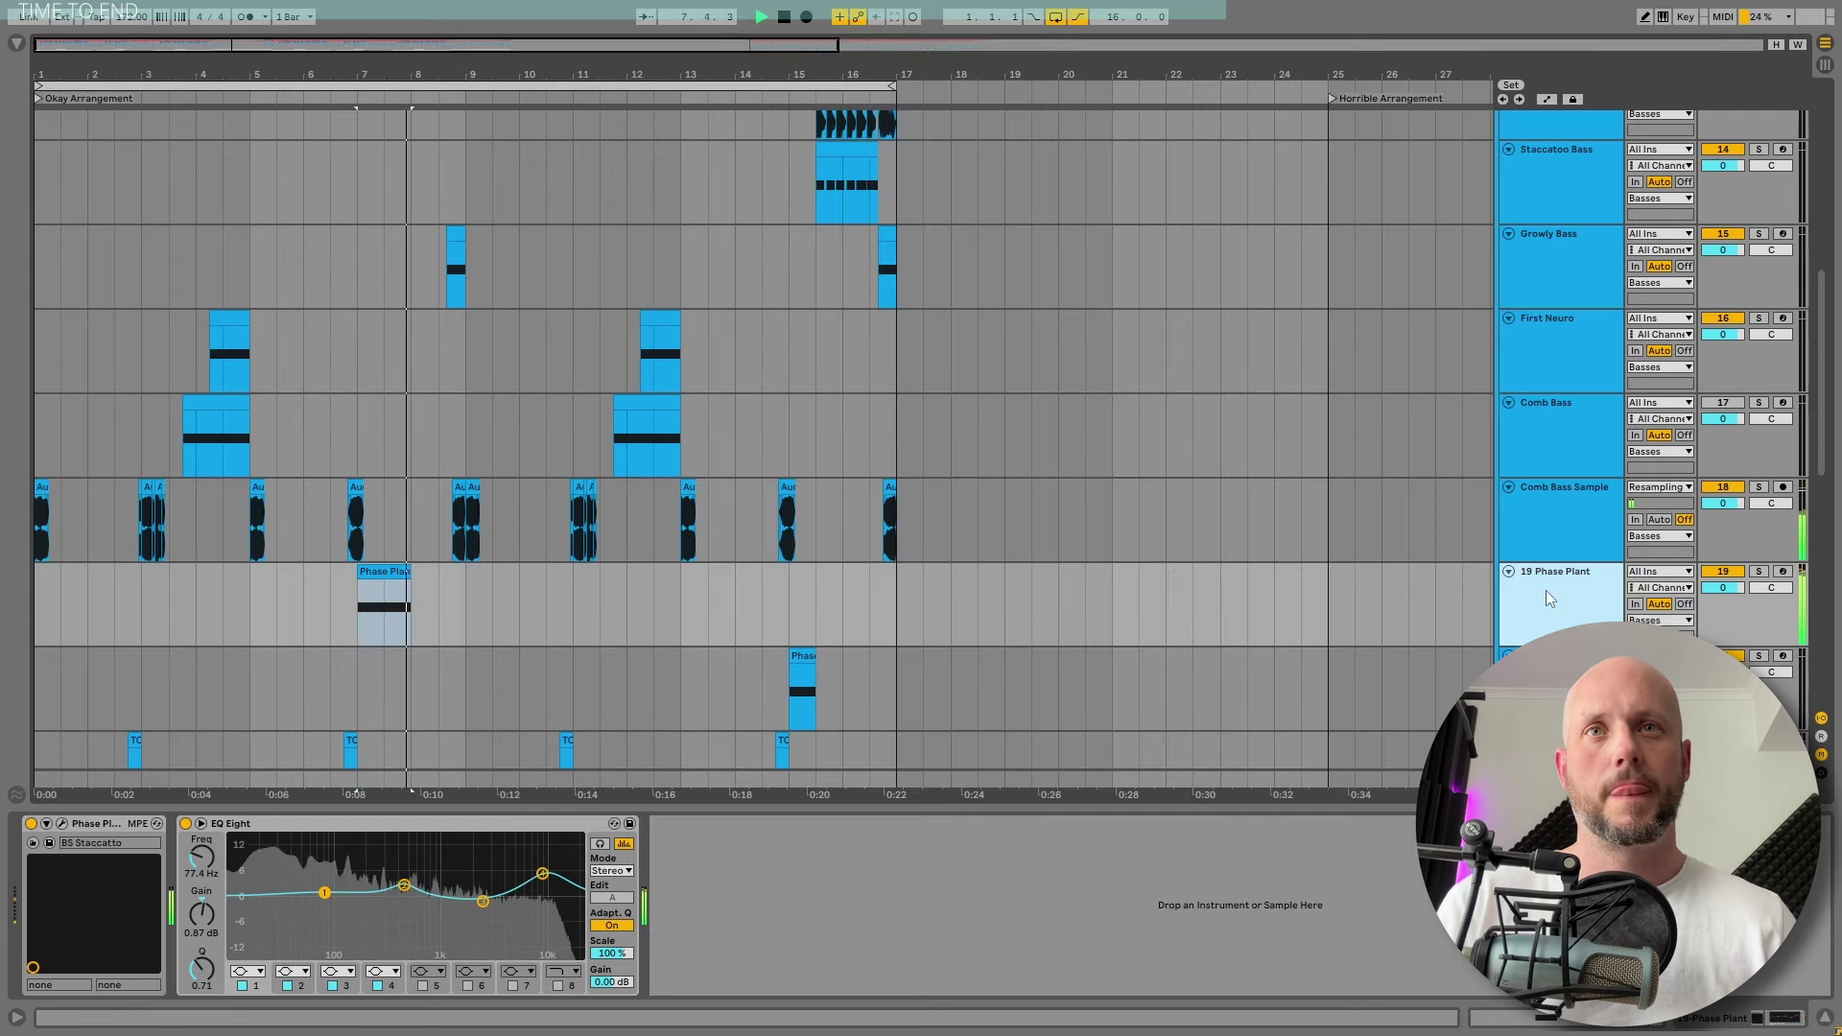
Solo 19 Phase Plant again, switch the solo to Frog Bass and play its clip at 15.1.1
{"action": "key", "text": "s"}
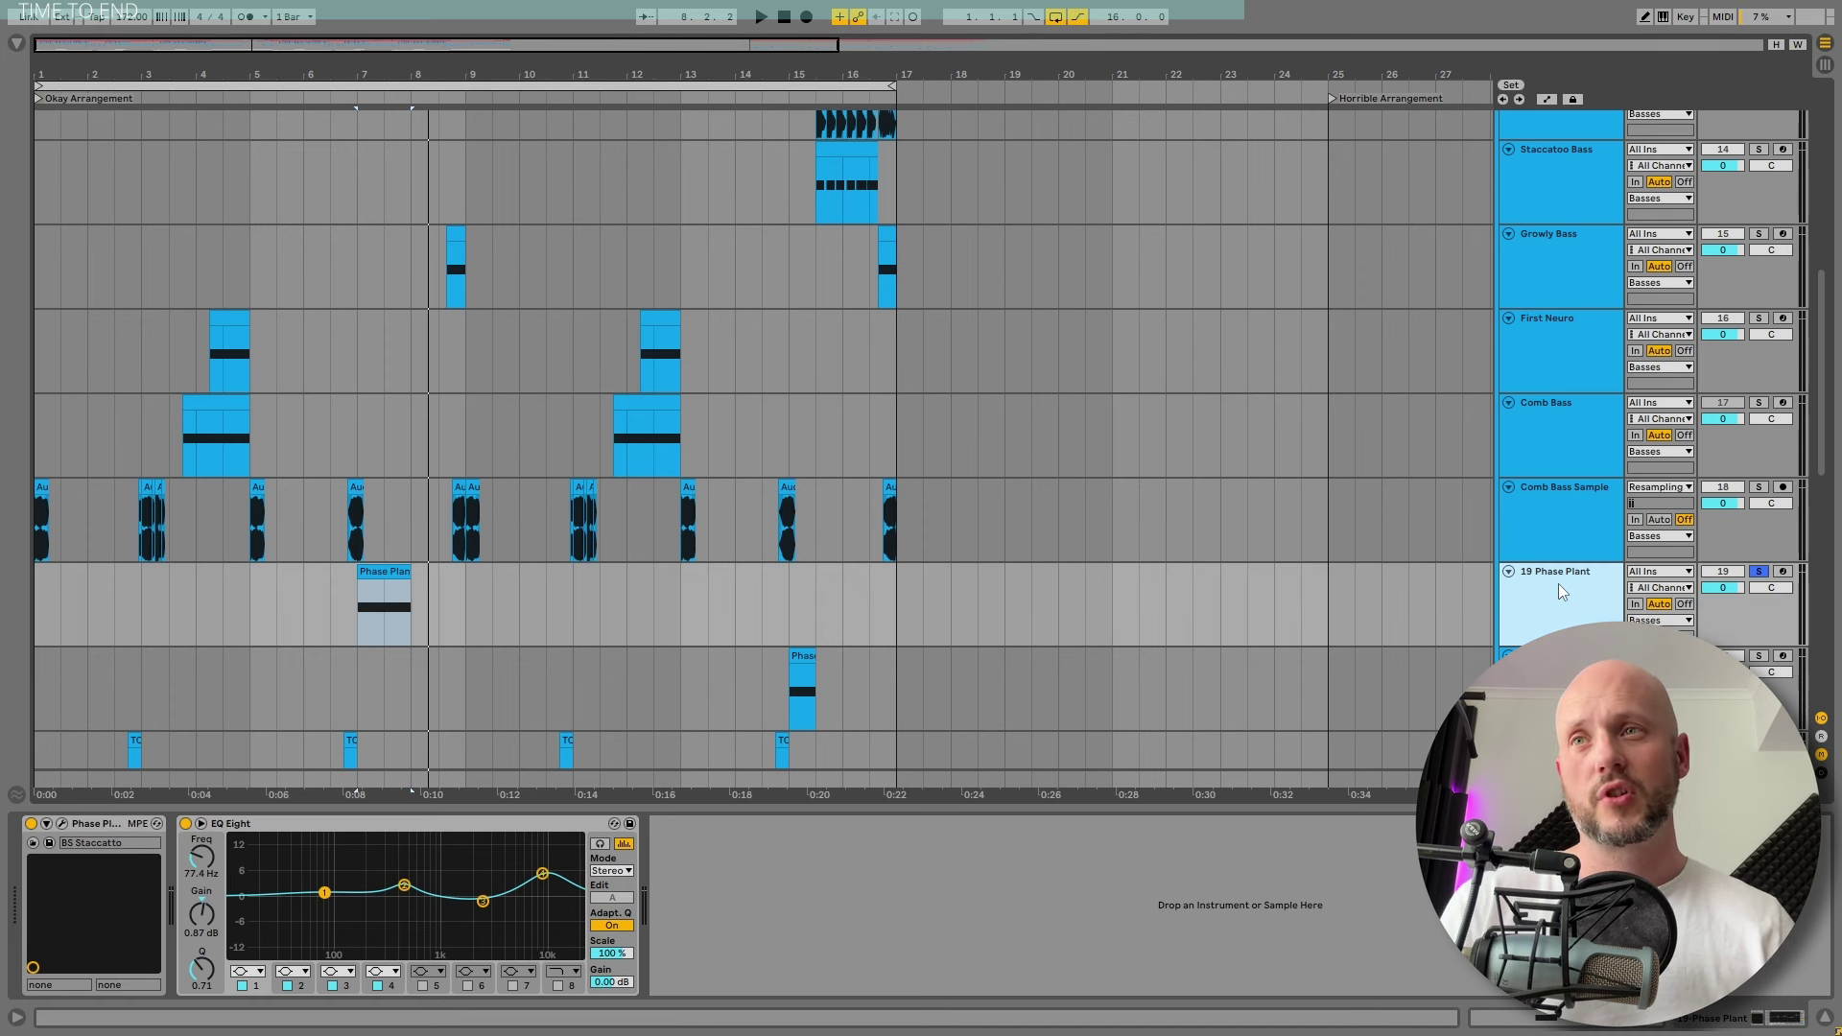
{"action": "scroll", "coordinate": [1557, 583], "scroll_direction": "down", "scroll_amount": 5}
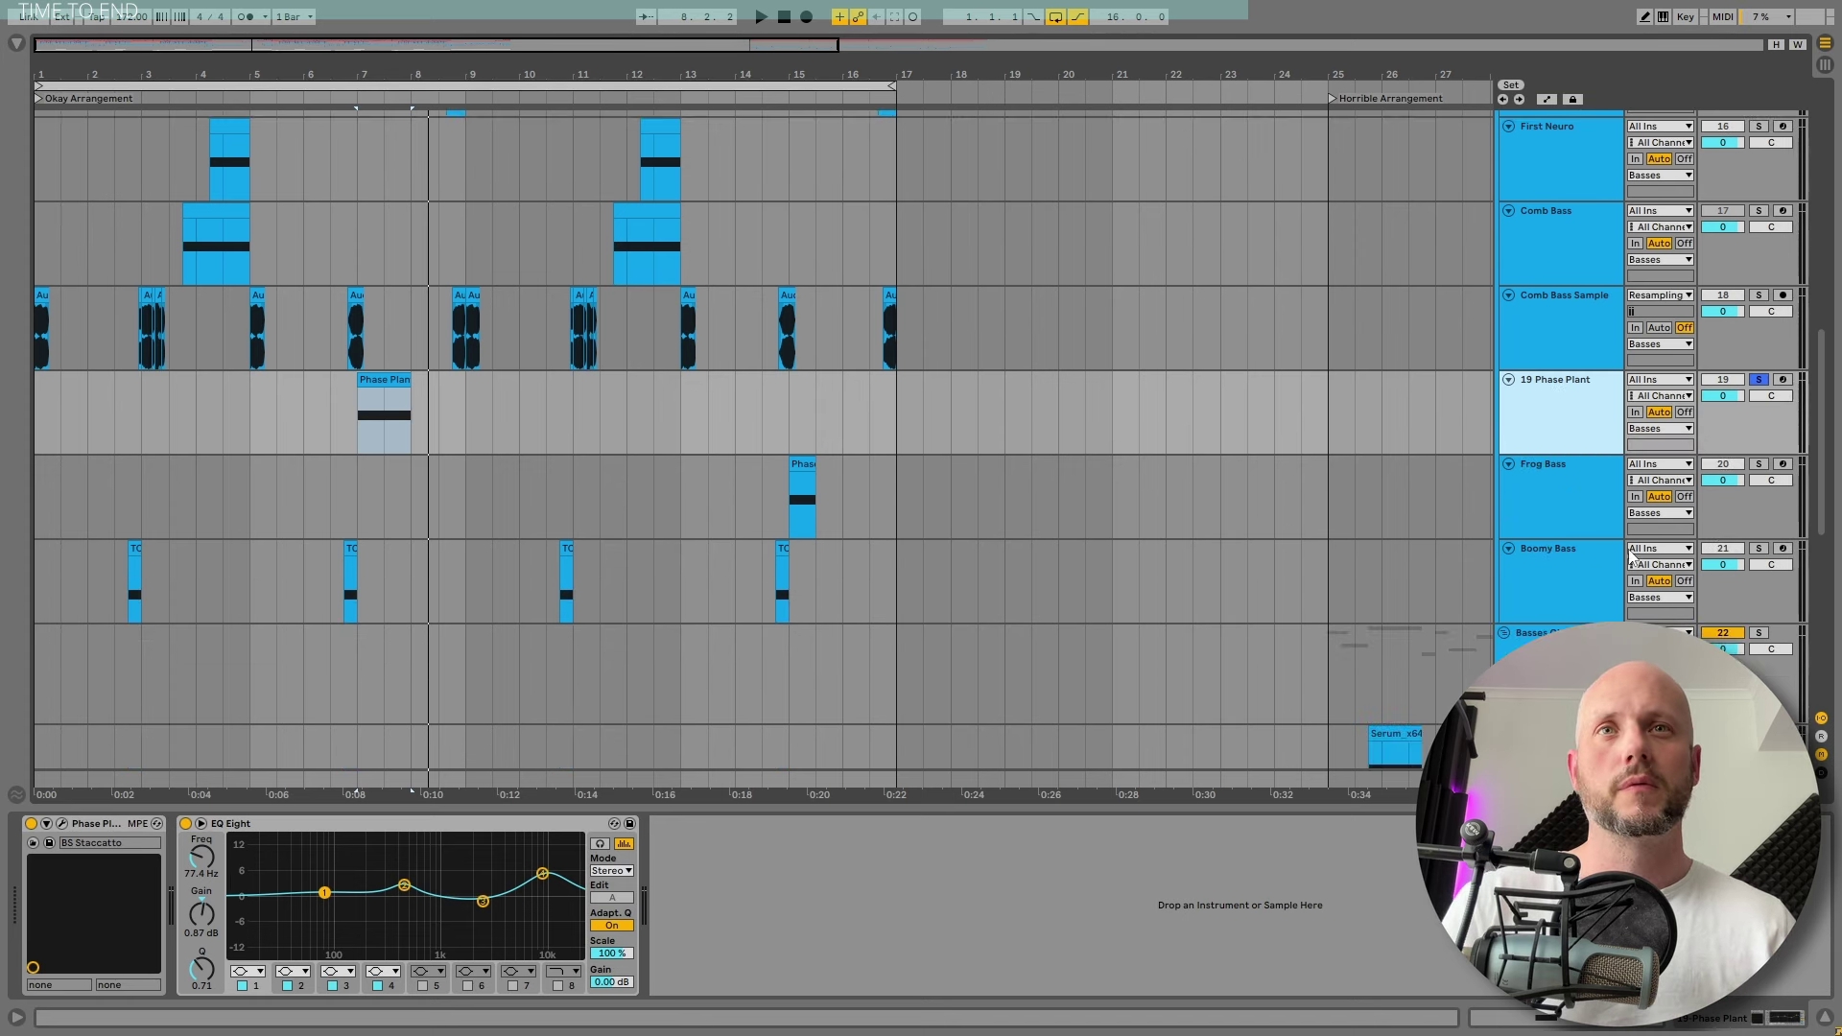
{"action": "left_click", "coordinate": [802, 497]}
{"action": "key", "text": "space"}
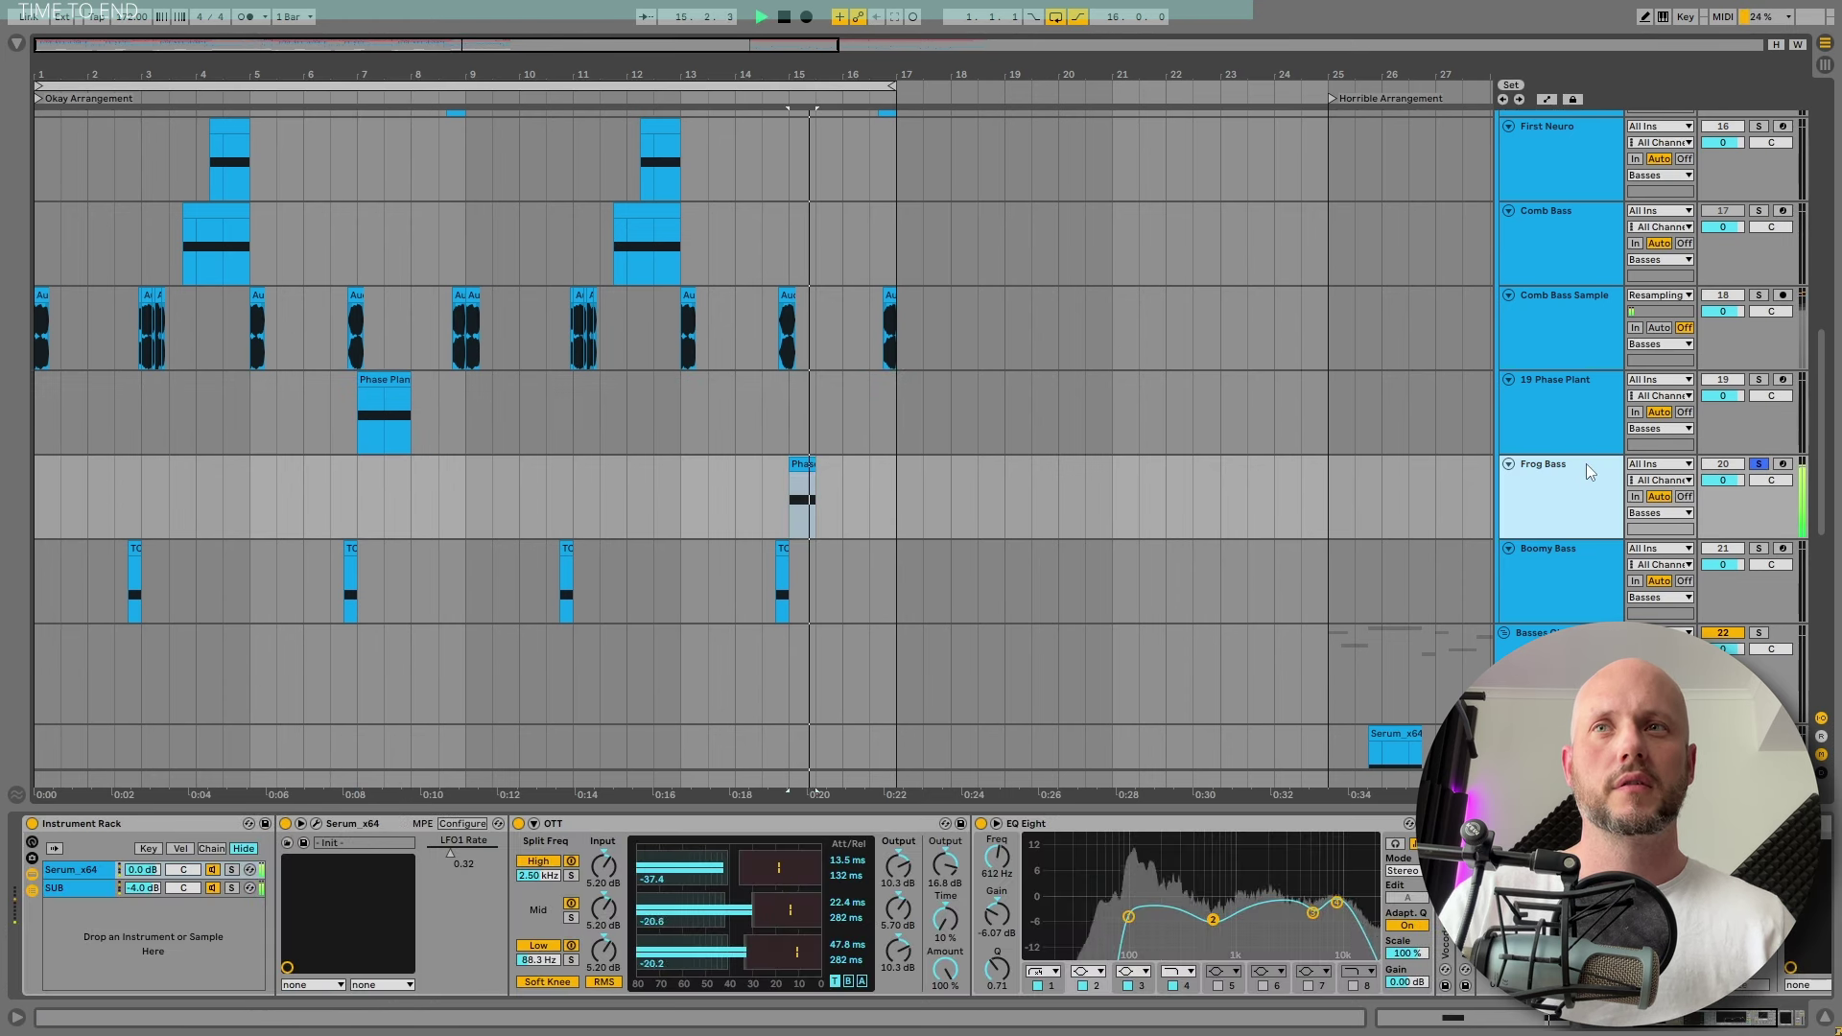
Unsolo Frog Bass and play the combined bass layers from 13.1.1 through the Frog Bass clip
{"action": "left_click", "coordinate": [1758, 465]}
{"action": "left_click", "coordinate": [681, 480]}
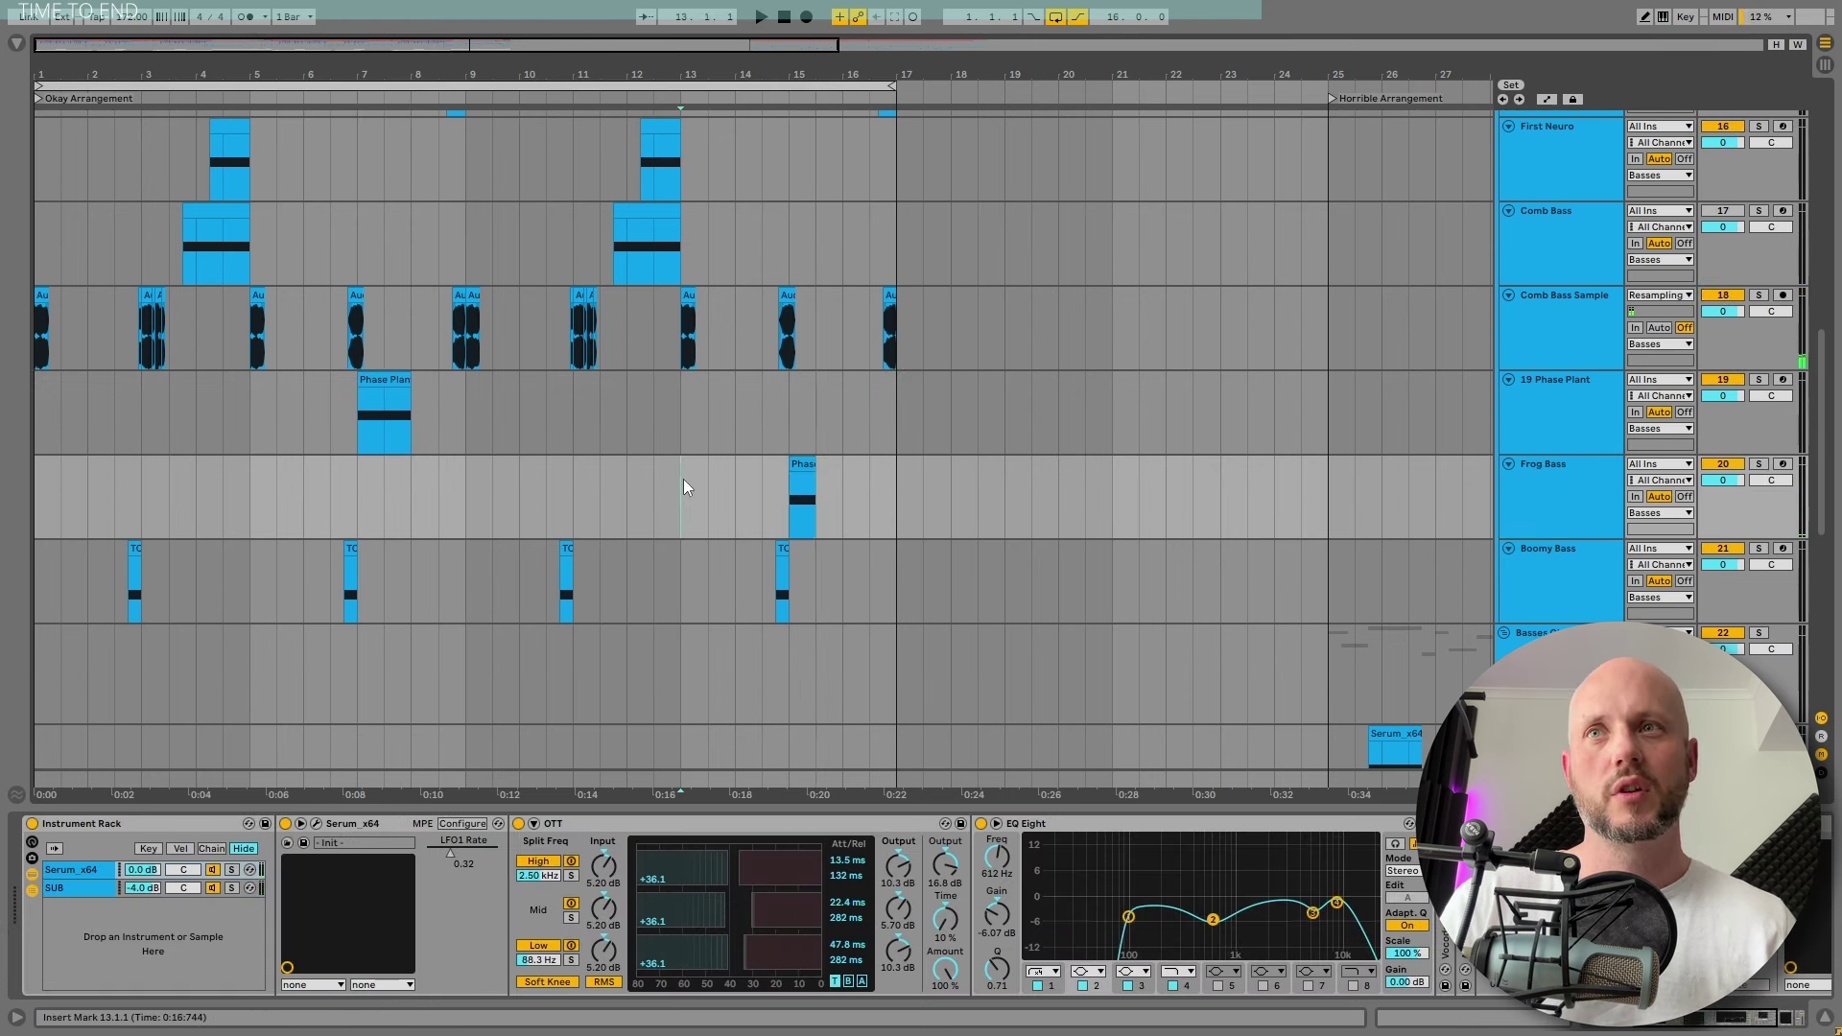
{"action": "key", "text": "space"}
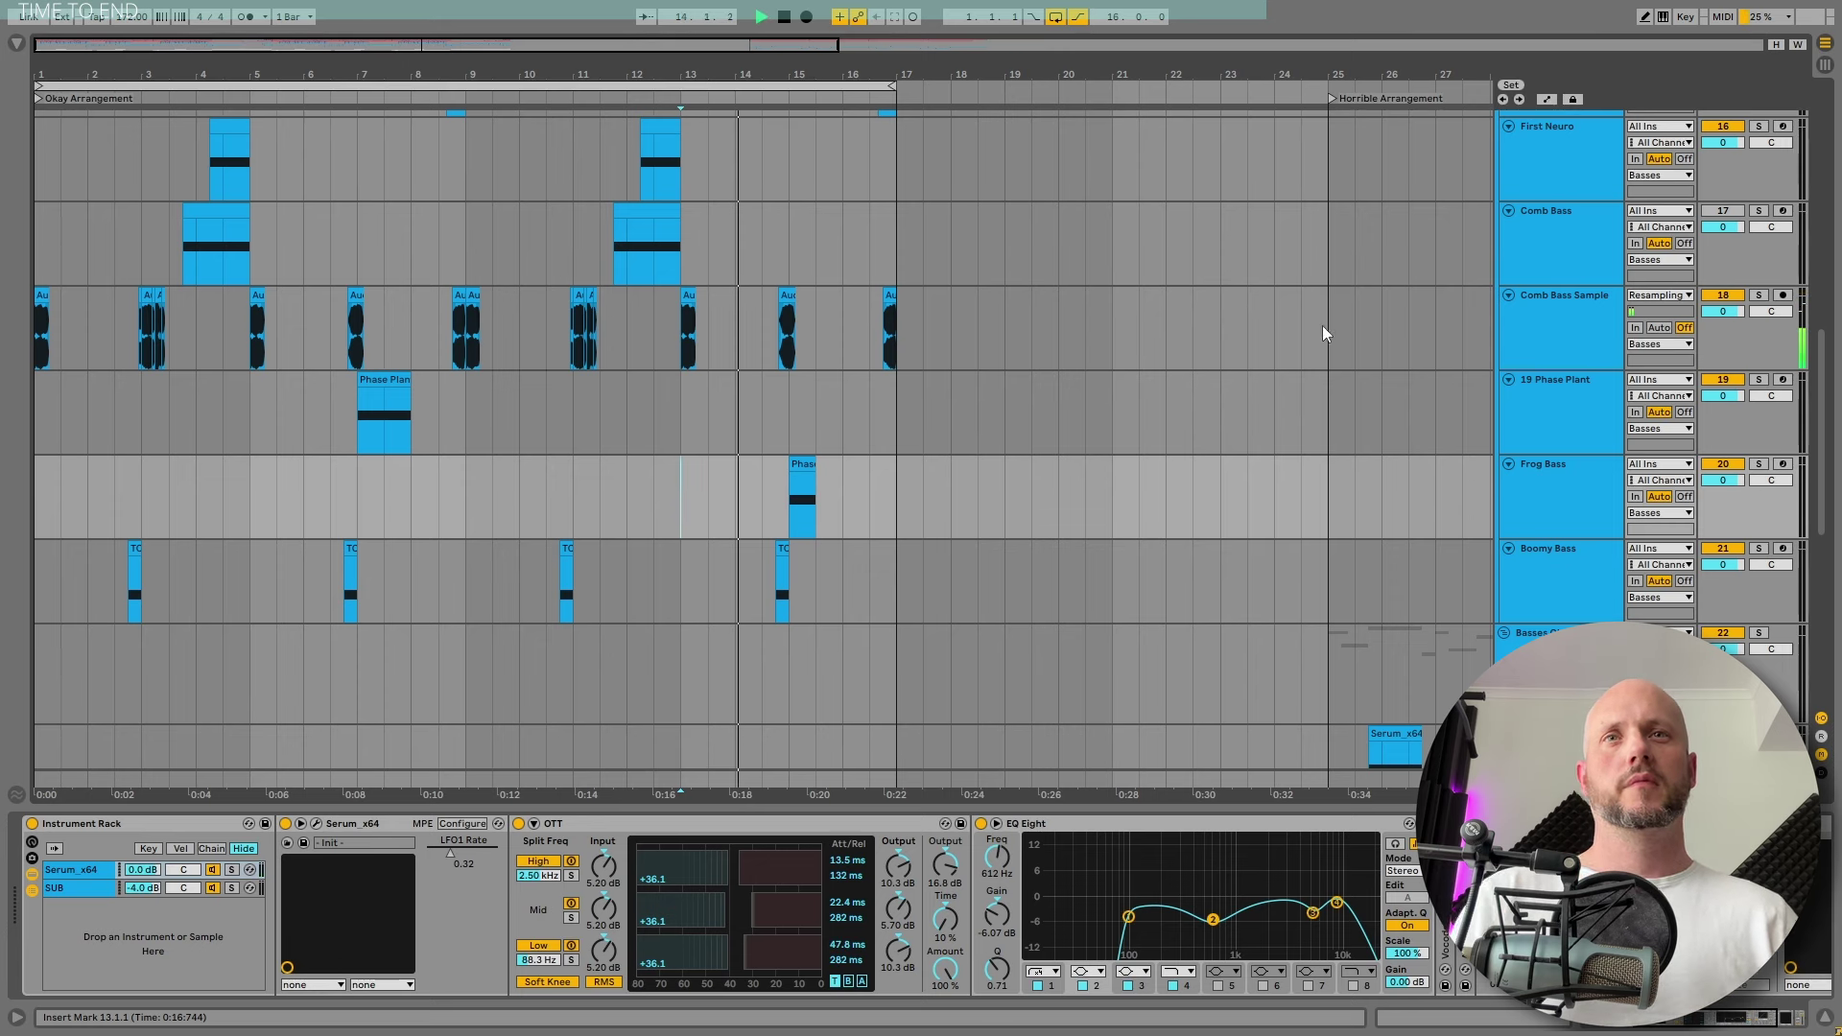
{"action": "scroll", "coordinate": [1802, 159], "scroll_direction": "up", "scroll_amount": 10}
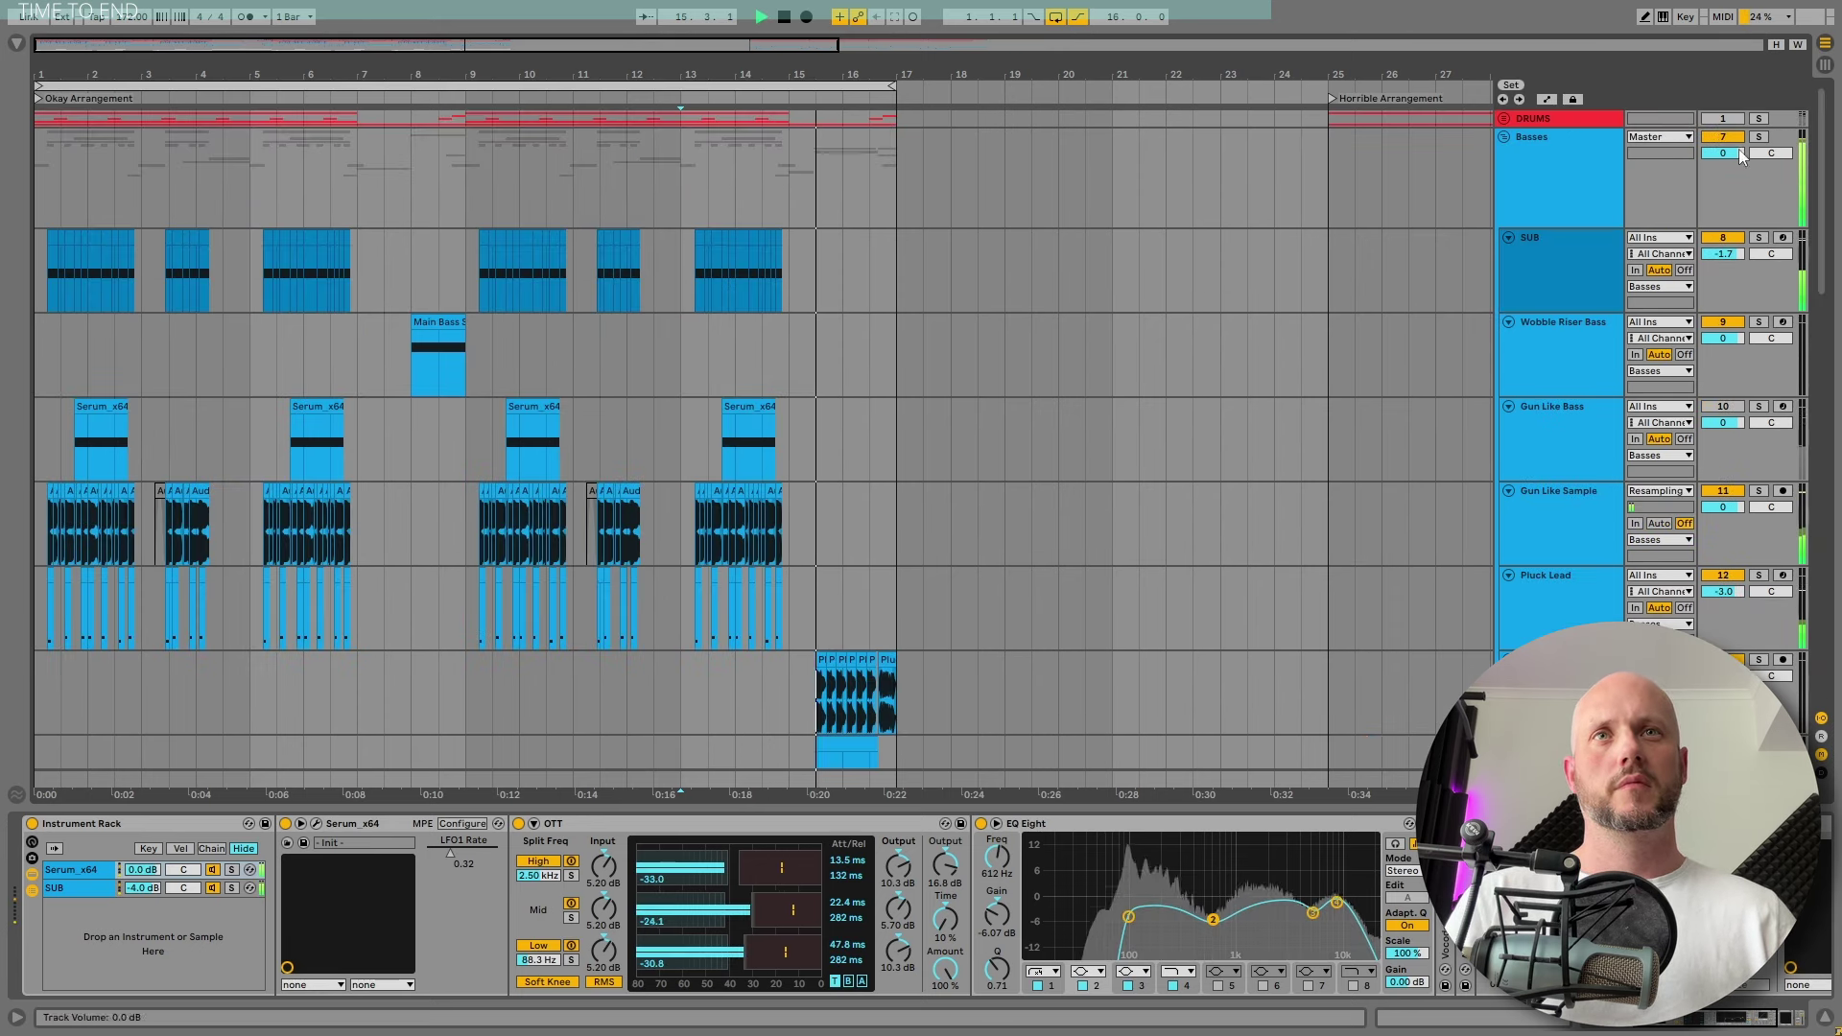
{"action": "scroll", "coordinate": [1824, 413], "scroll_direction": "down", "scroll_amount": 10}
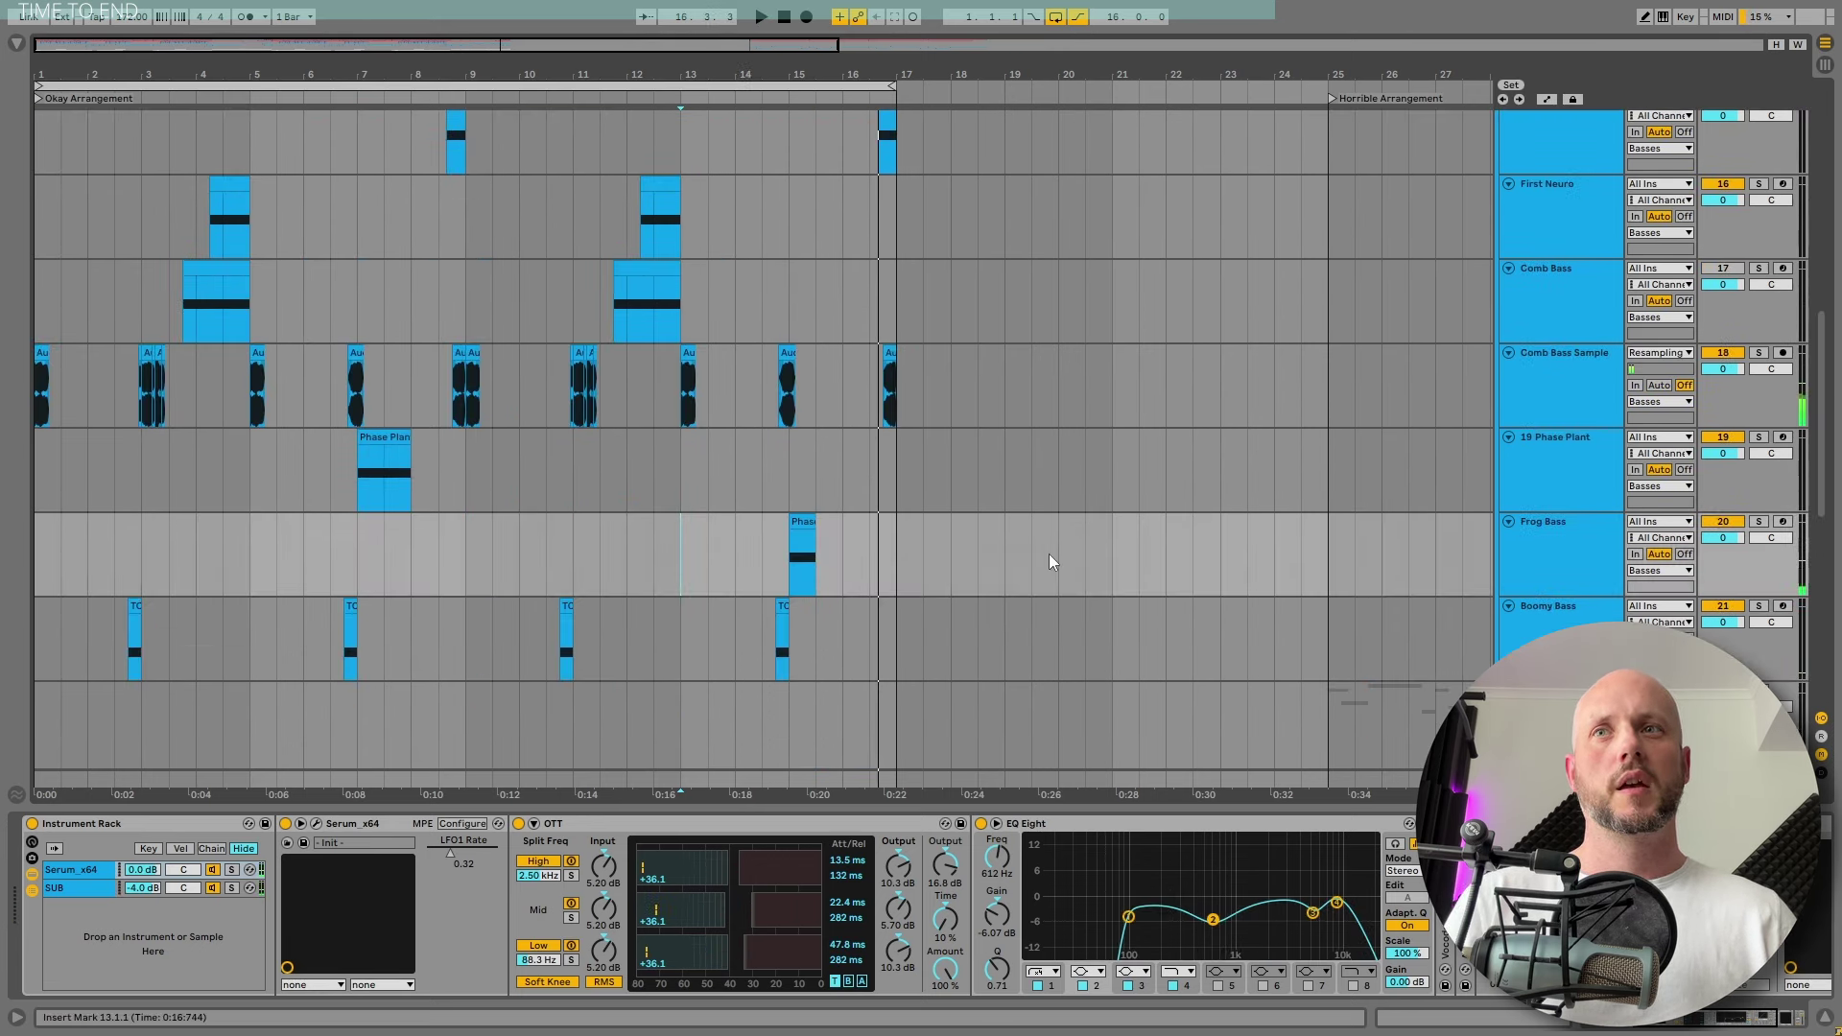
Move the Frog Bass track directly below Staccatoo Bass, solo it and play its clip
{"action": "scroll", "coordinate": [863, 614], "scroll_direction": "up", "scroll_amount": 2}
{"action": "scroll", "coordinate": [831, 463], "scroll_direction": "up", "scroll_amount": 2}
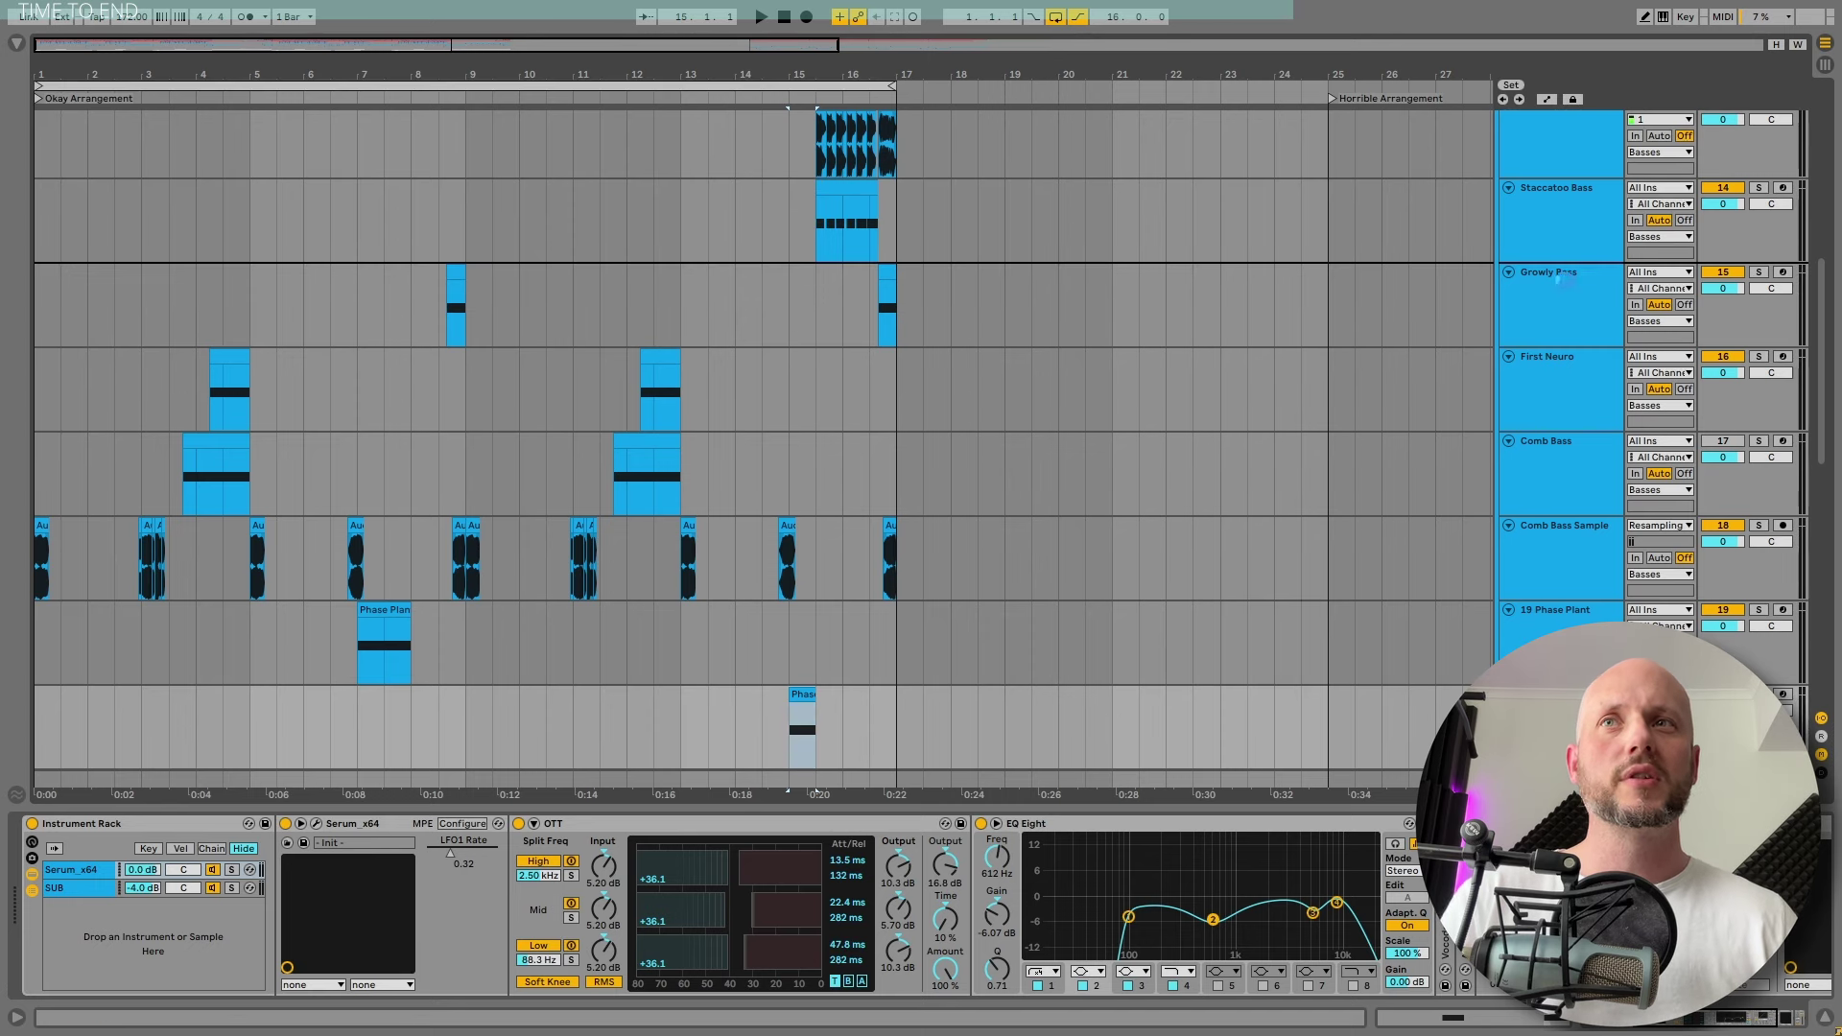
{"action": "left_click_drag", "start_coordinate": [1615, 280], "coordinate": [1747, 242]}
{"action": "left_click", "coordinate": [1765, 271]}
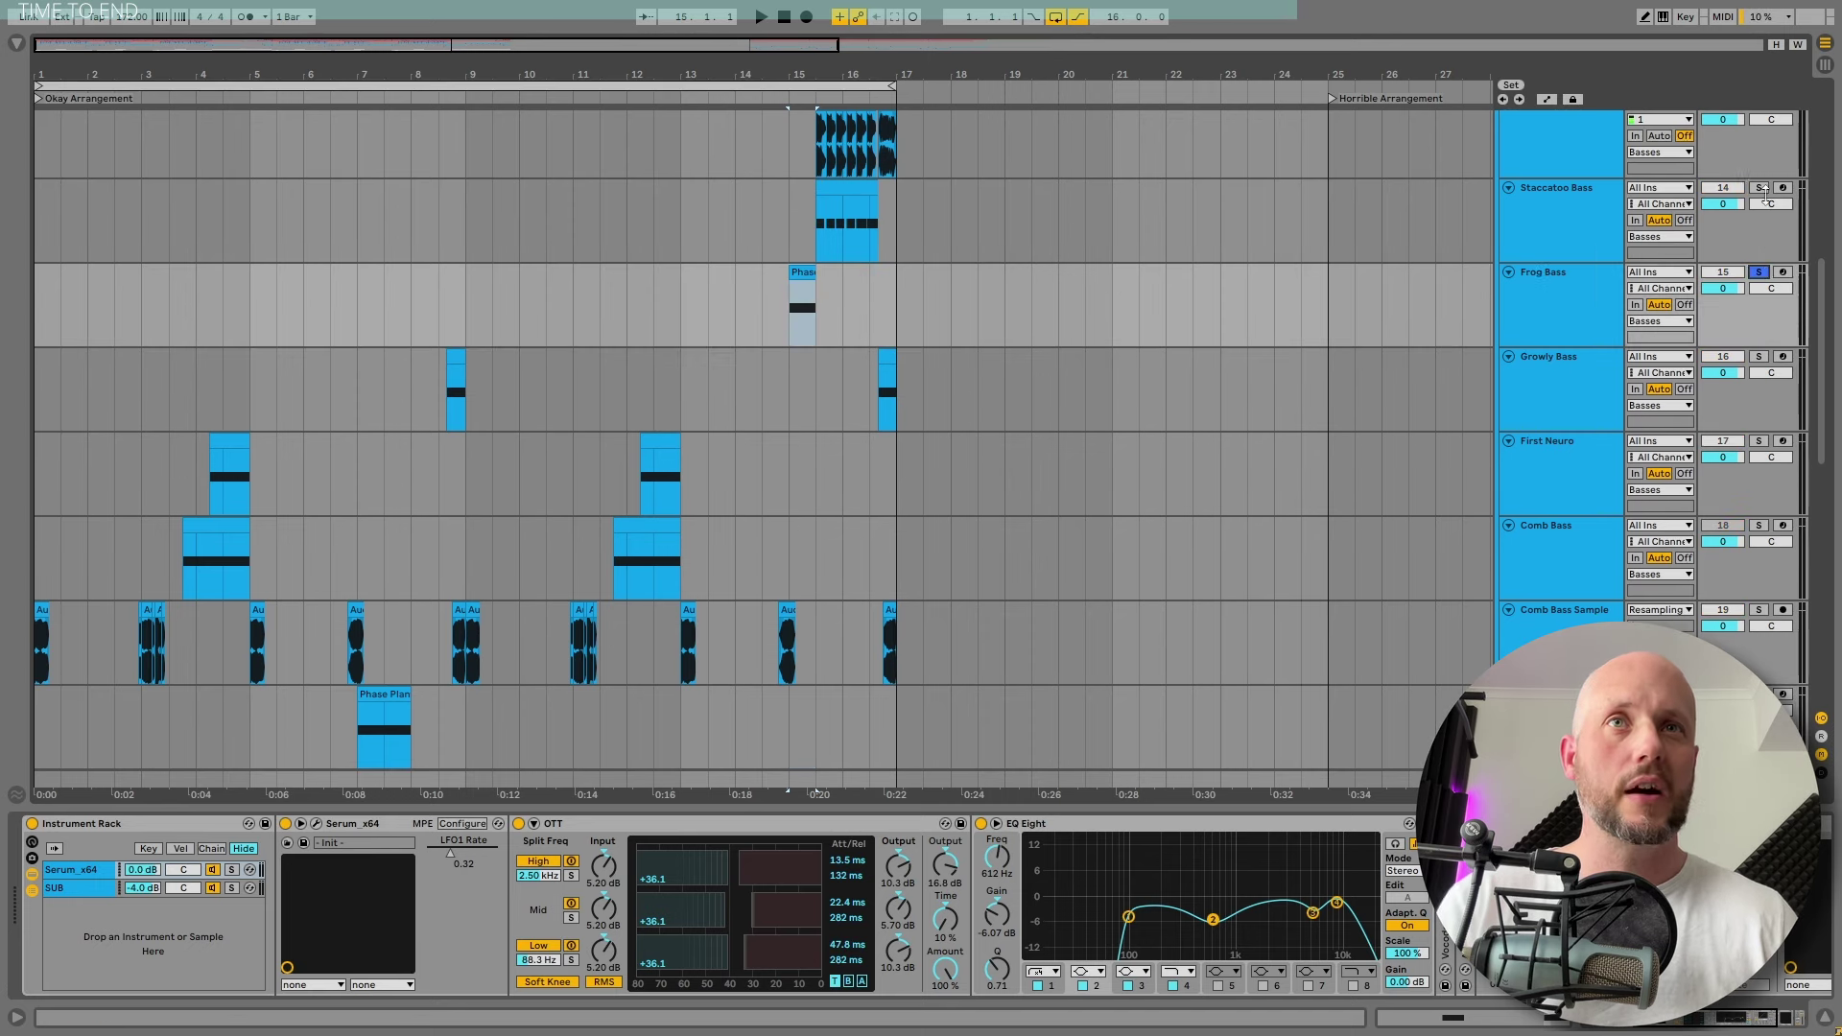
{"action": "key", "text": "space"}
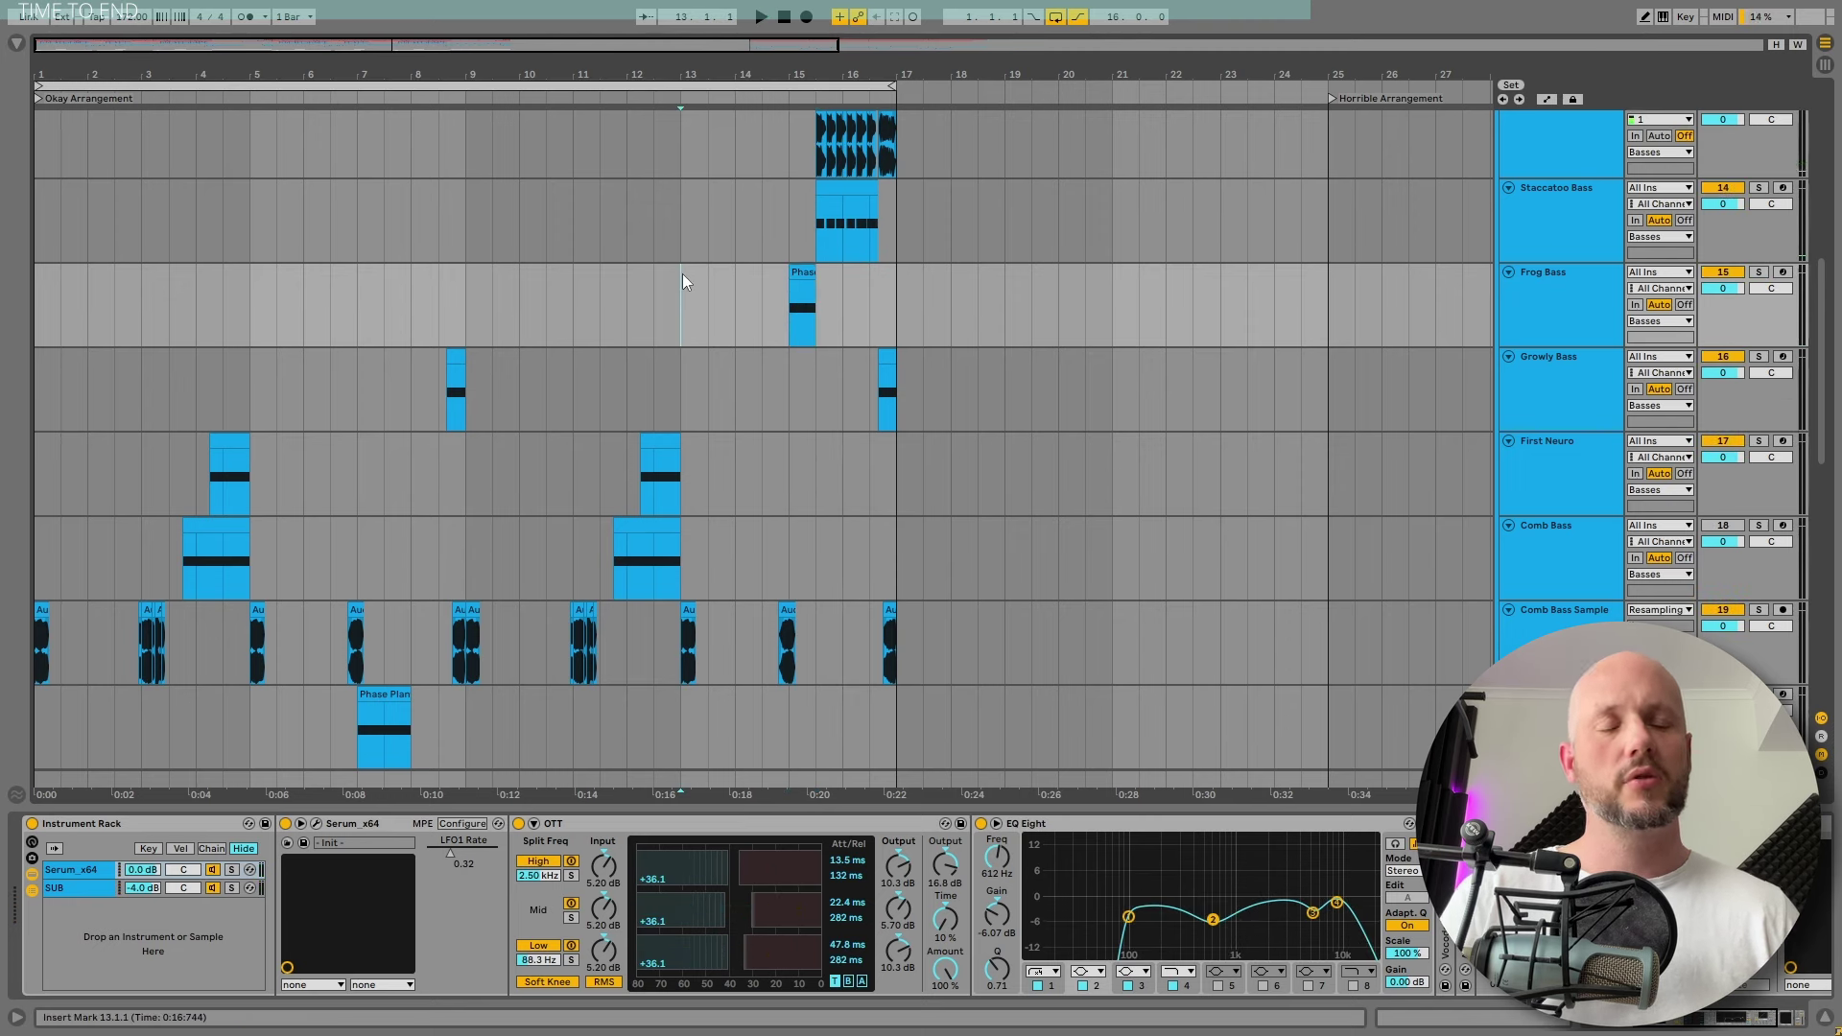
Play the unsoloed layers from 13.1.1 and select the Staccatoo Bass and Frog Bass section from 15.1.1 to 17.1.1
{"action": "key", "text": "space"}
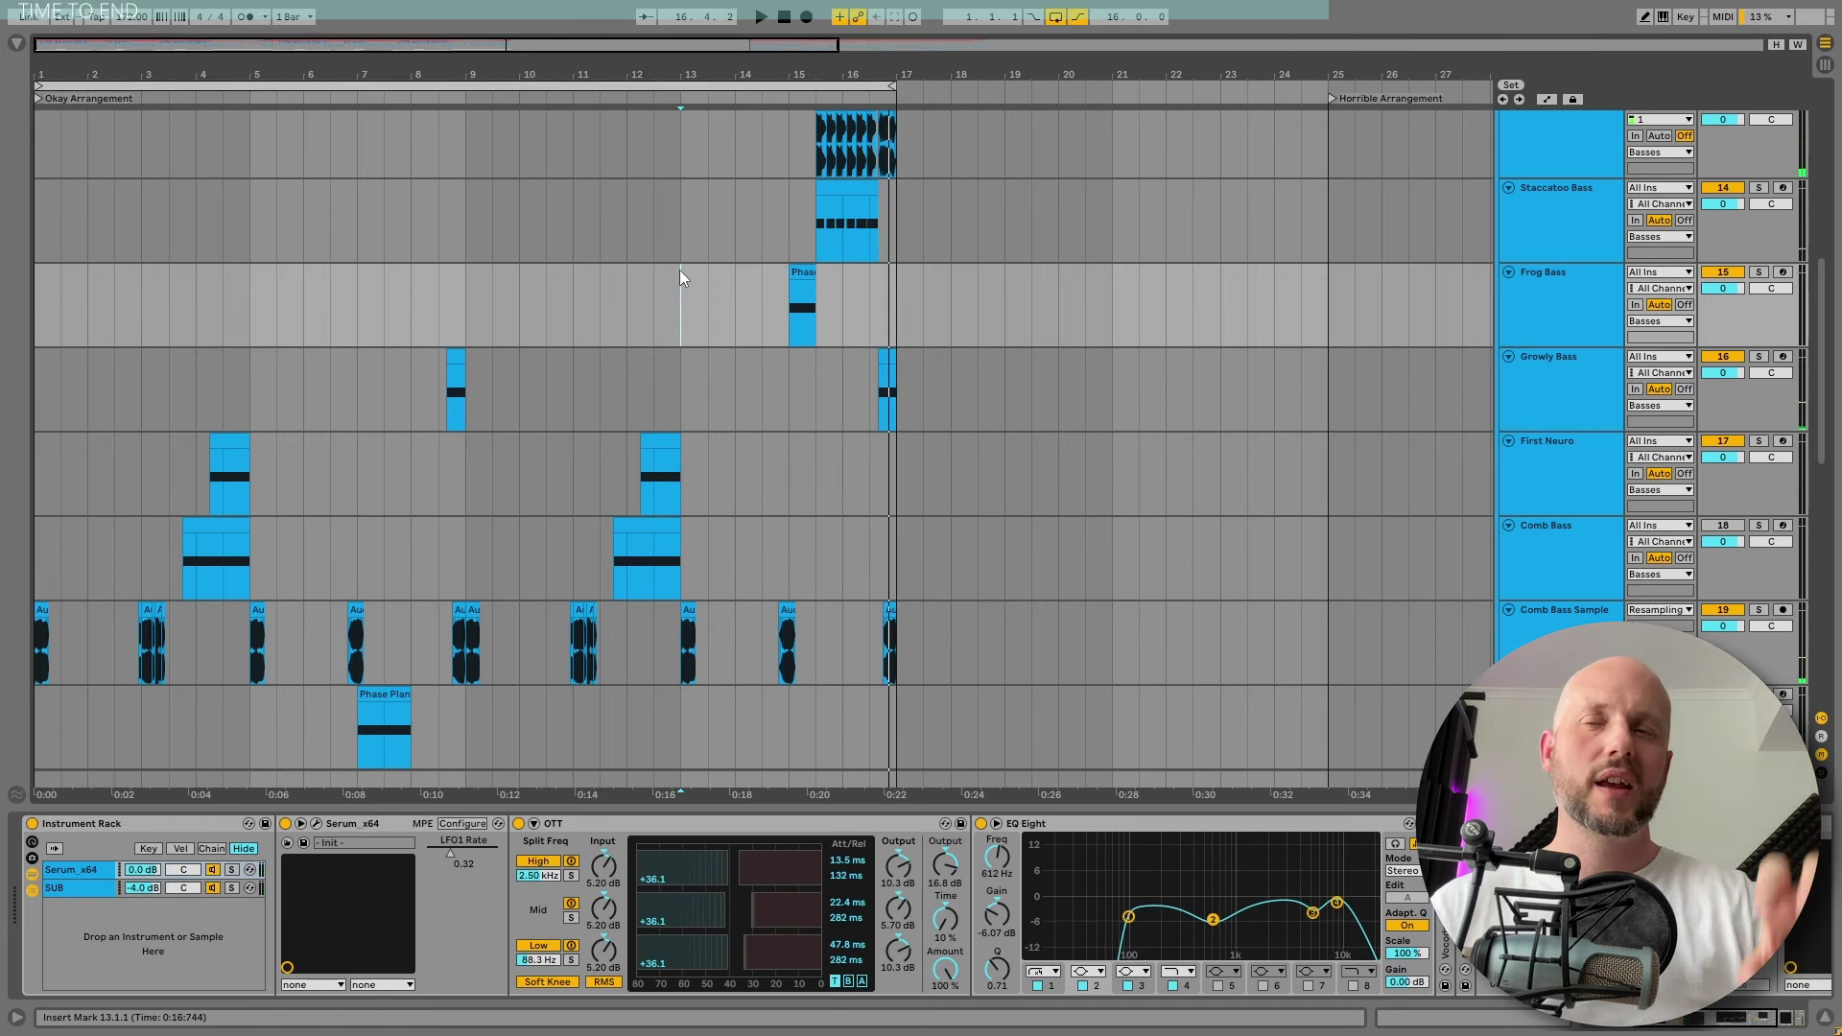
{"action": "left_click", "coordinate": [1556, 279]}
{"action": "left_click", "coordinate": [1549, 227], "text": "shift"}
{"action": "left_click_drag", "start_coordinate": [924, 225], "coordinate": [789, 304]}
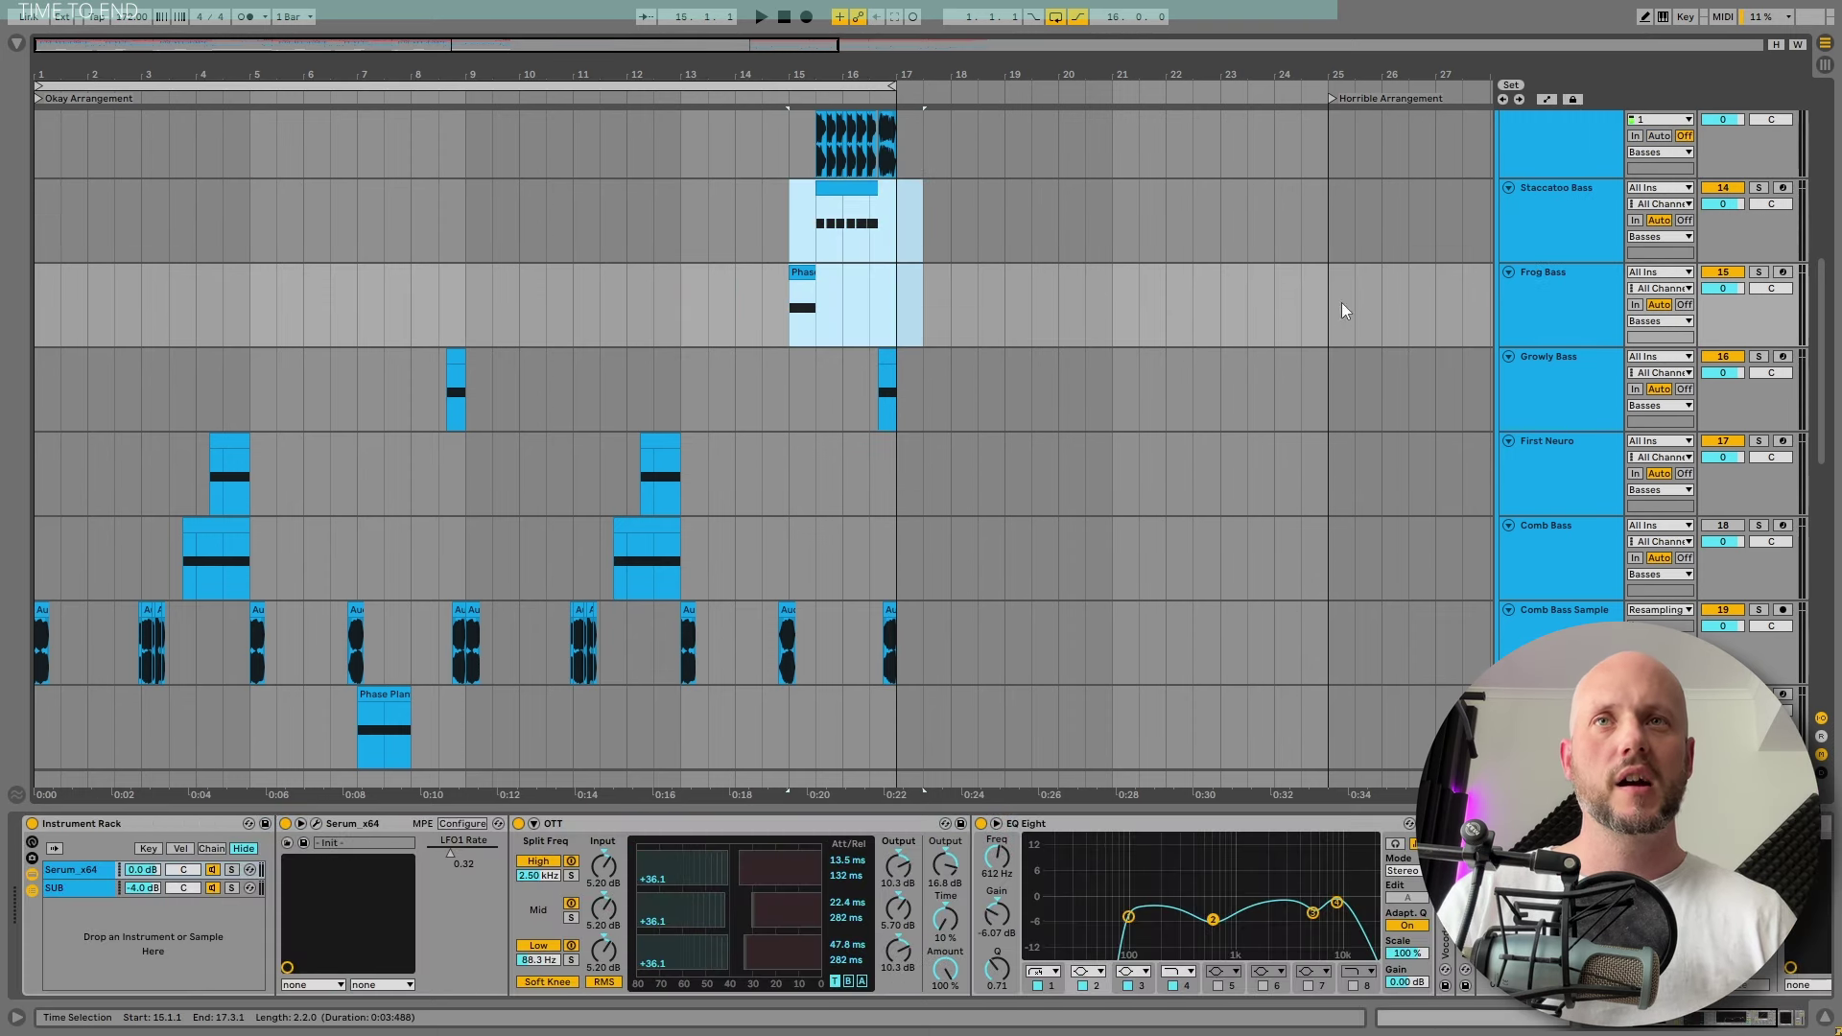
{"action": "left_click", "coordinate": [1332, 217]}
{"action": "left_click_drag", "start_coordinate": [879, 246], "coordinate": [790, 312]}
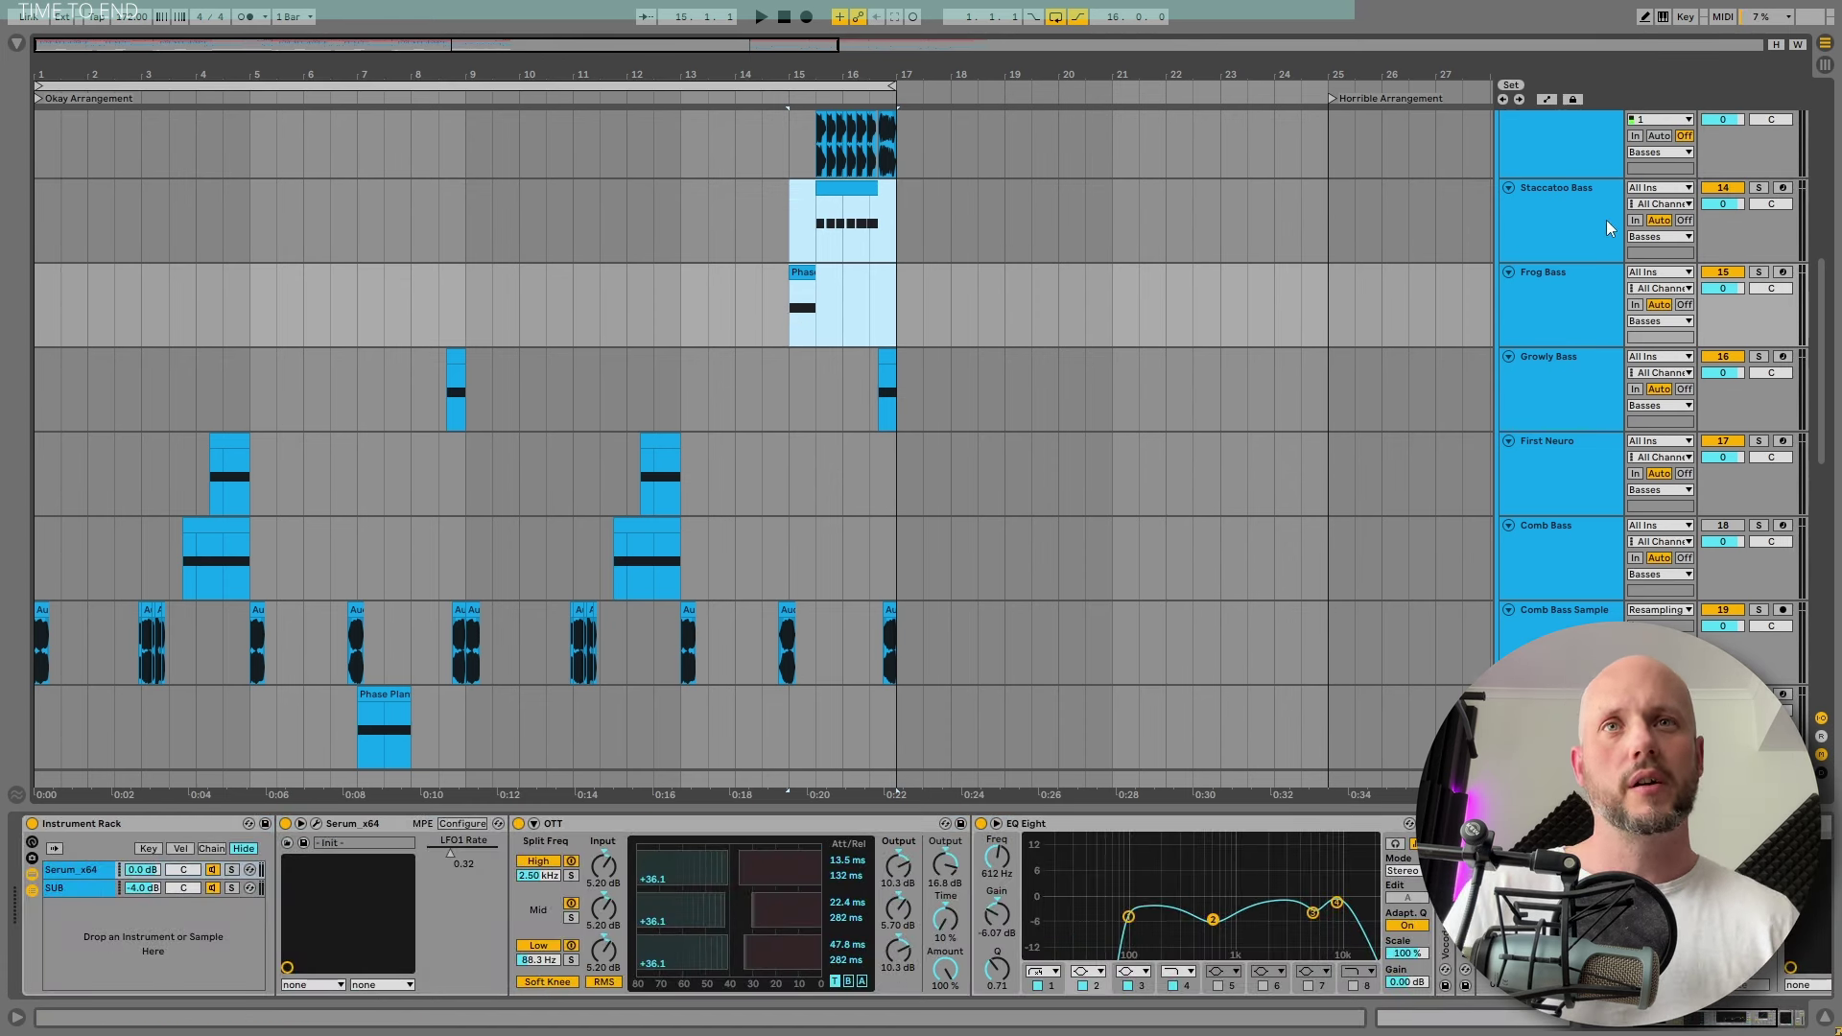
Solo the Boomy Bass track and play its last clip, just before bar 15
{"action": "scroll", "coordinate": [1674, 317], "scroll_direction": "down", "scroll_amount": 5}
{"action": "left_click", "coordinate": [1726, 396]}
{"action": "left_click", "coordinate": [1757, 376]}
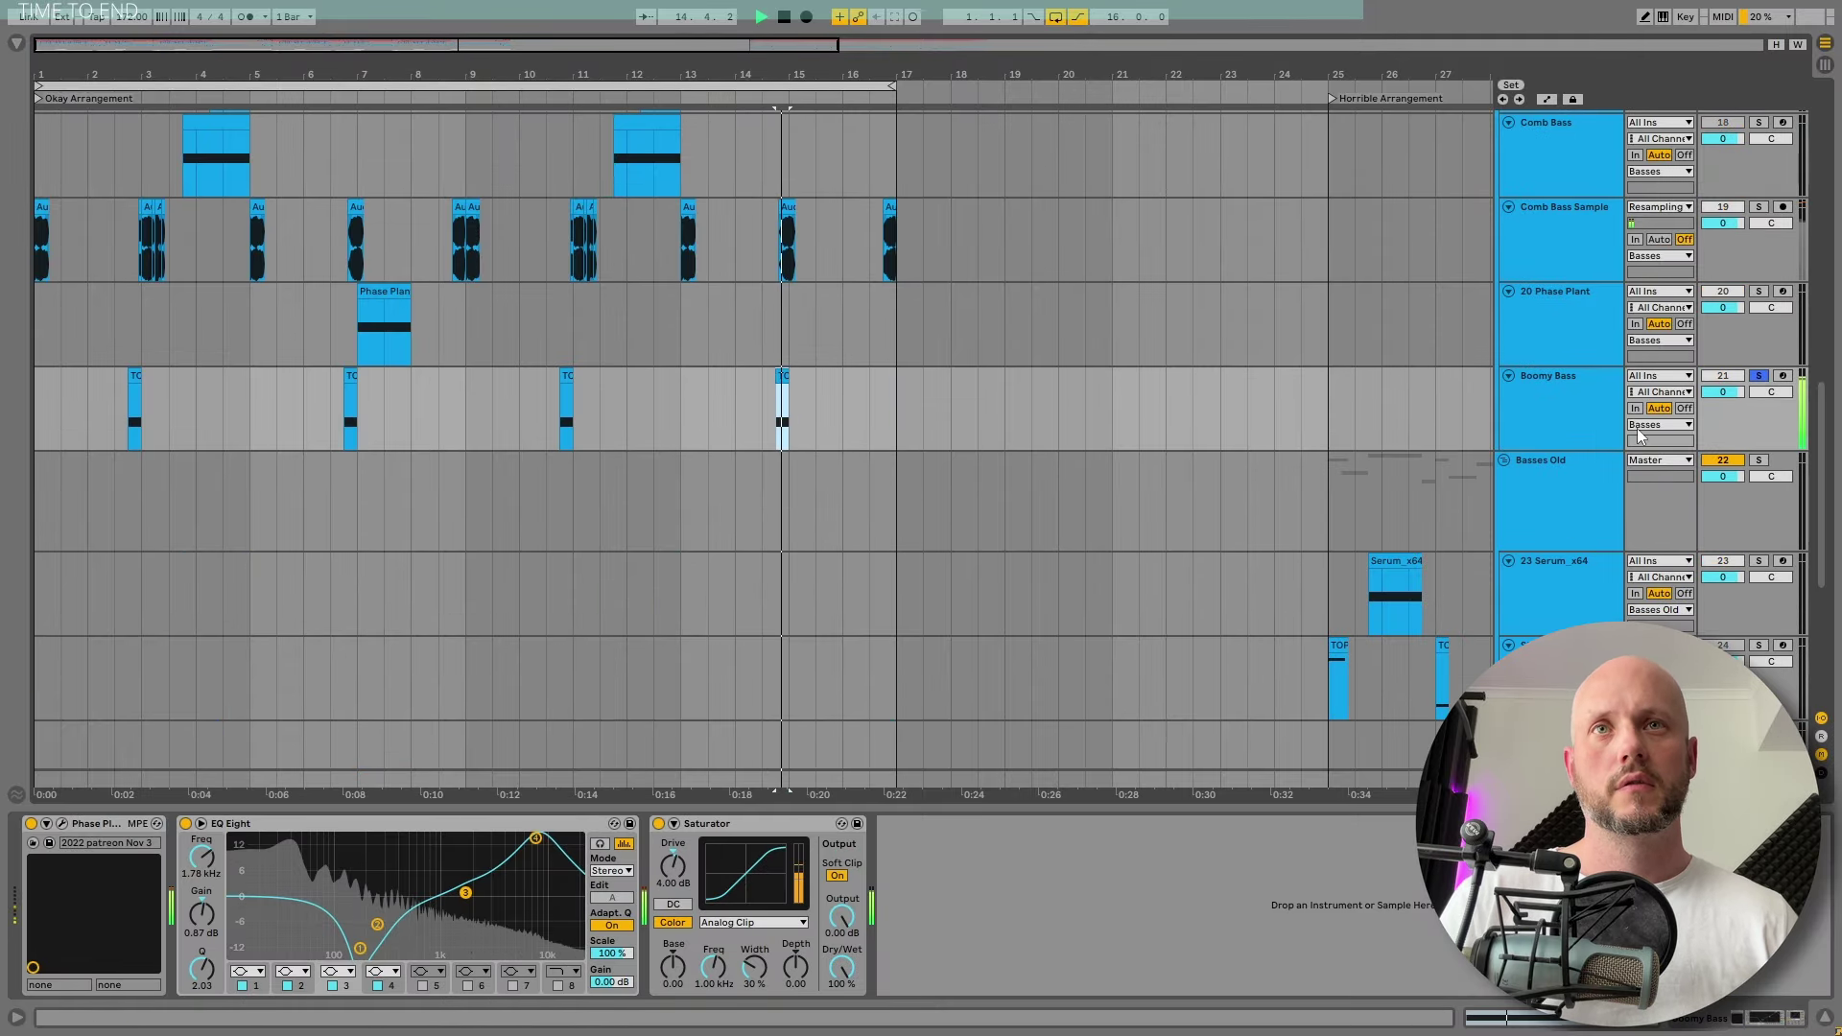
Open Boomy Bass's 2022 patreon Nov 3 patch in Phase Plant and inspect its generator chain
{"action": "left_click", "coordinate": [1574, 388]}
{"action": "key", "text": "ctrl+alt+p"}
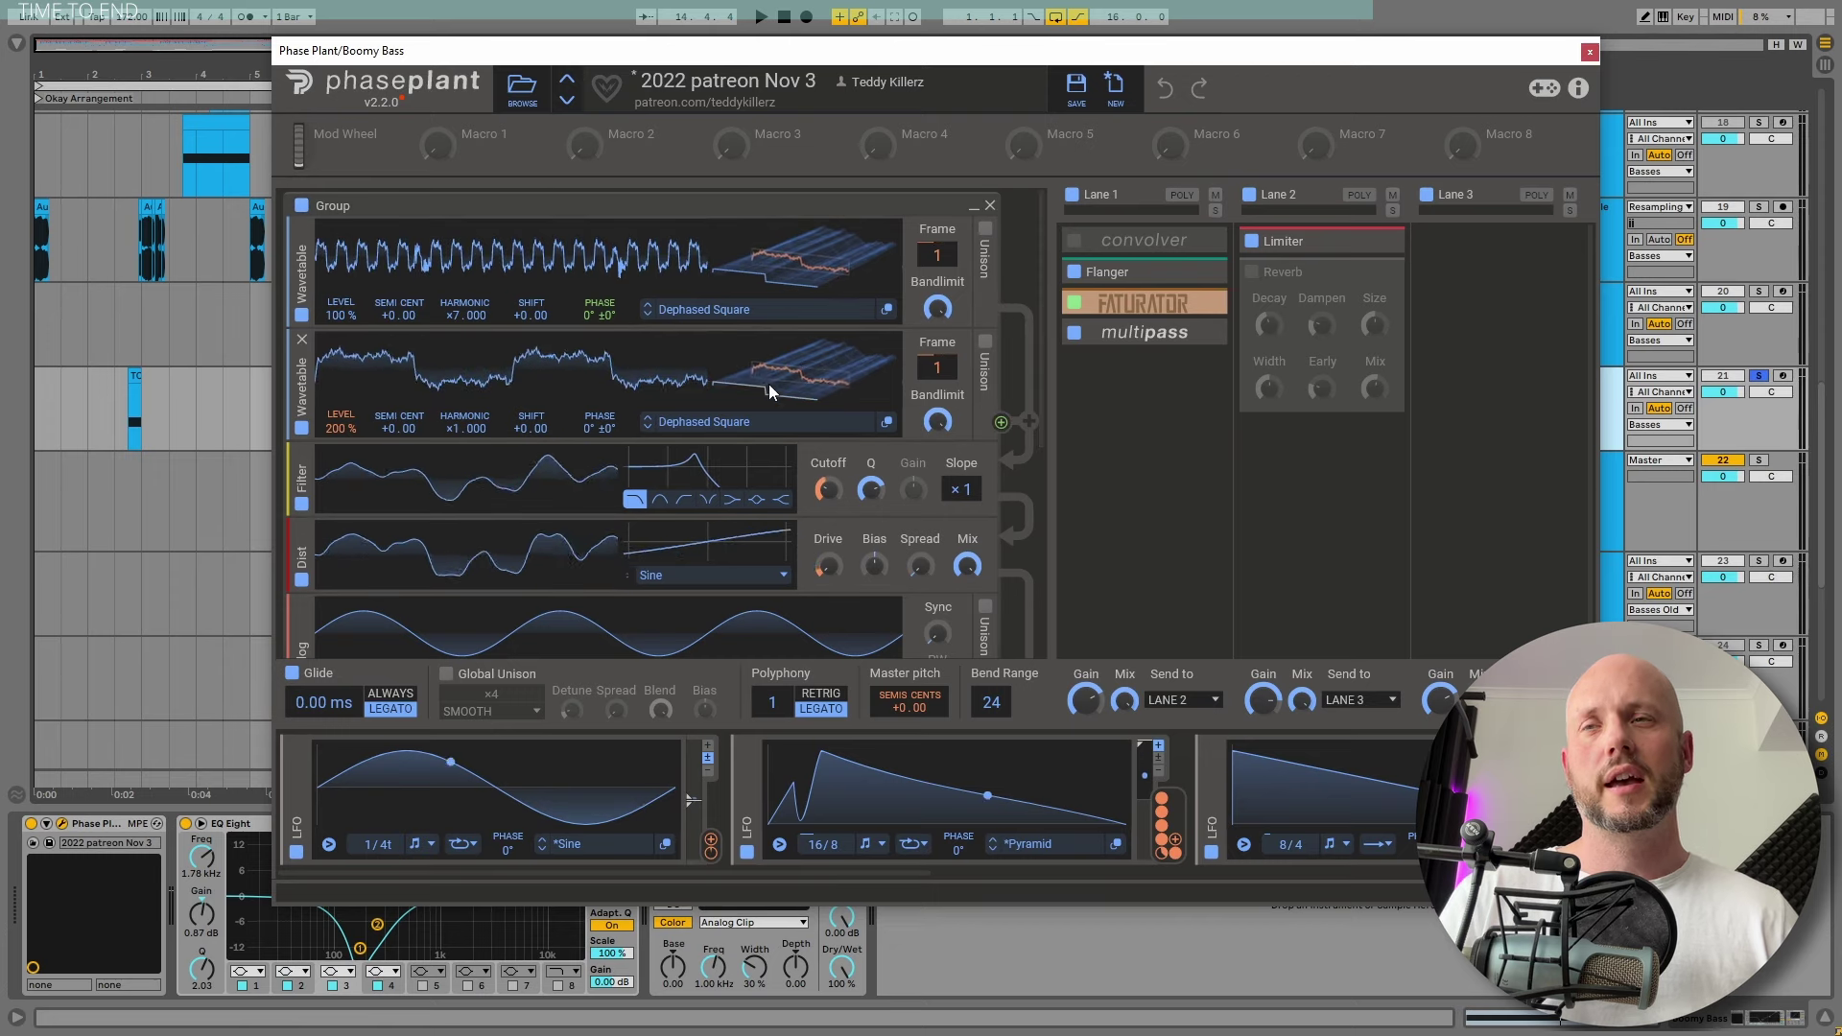
{"action": "scroll", "coordinate": [767, 398], "scroll_direction": "down", "scroll_amount": 3}
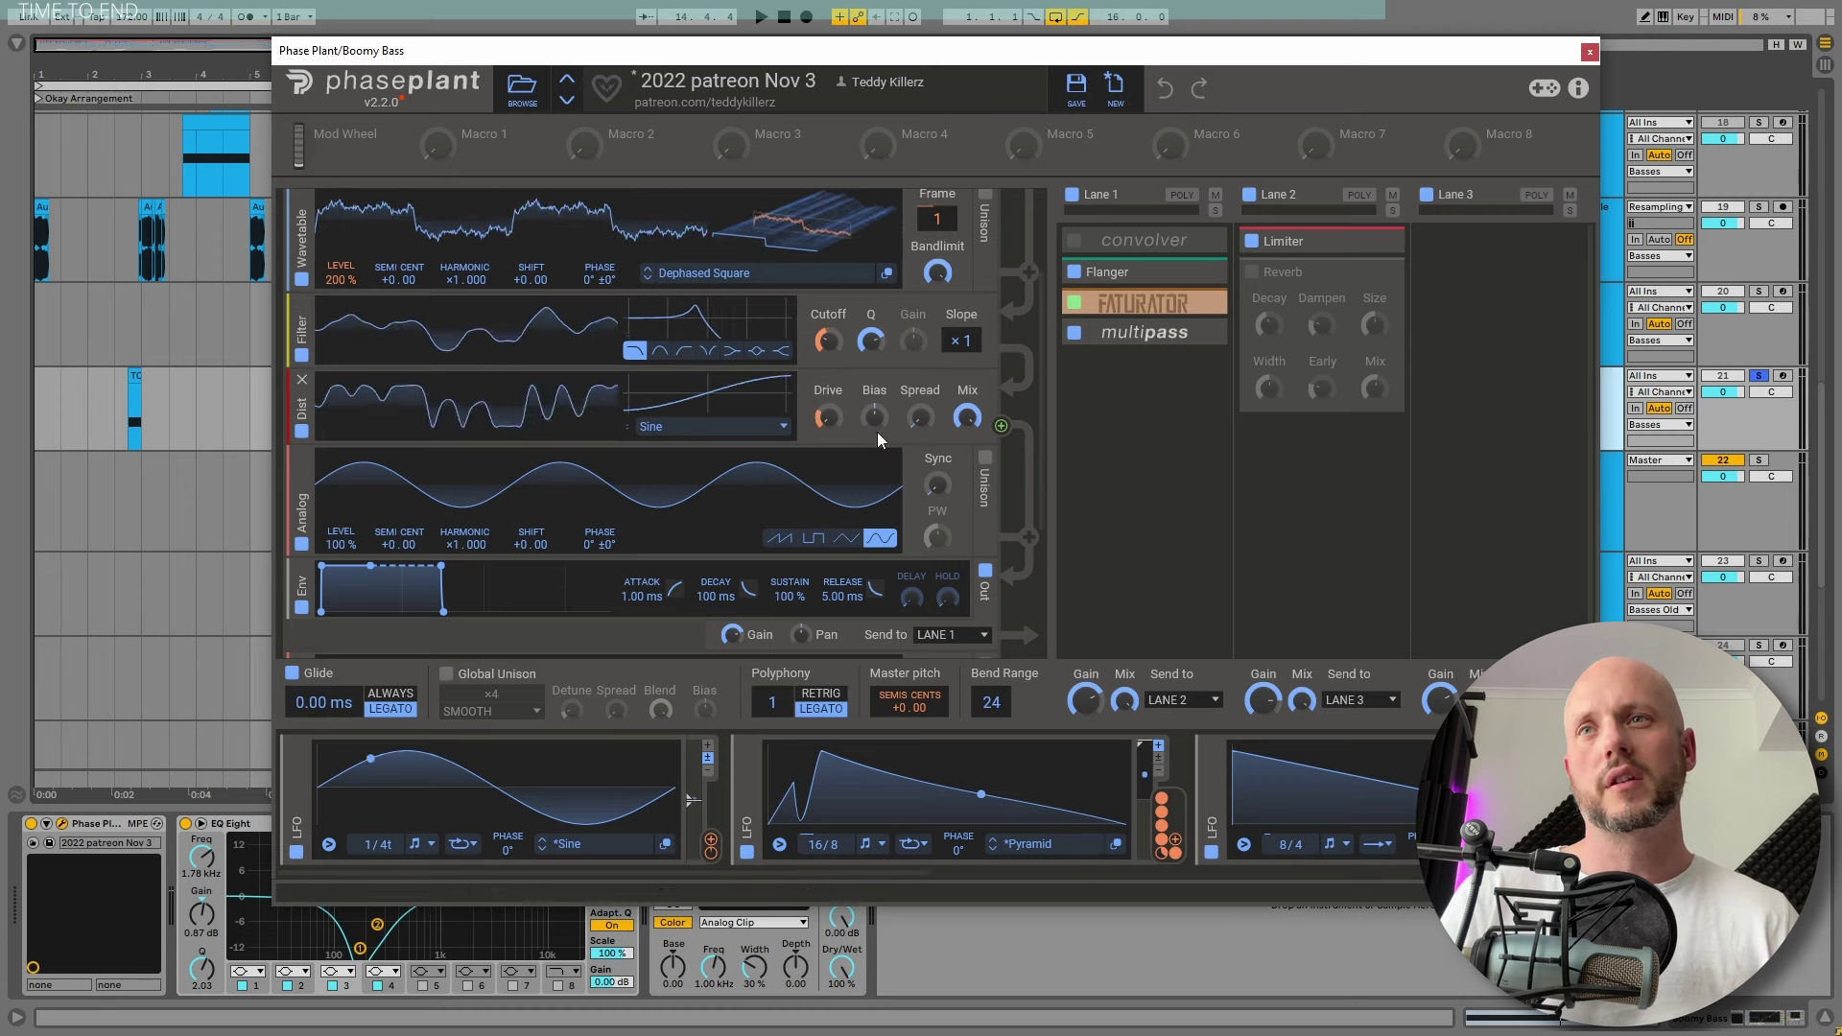
Remove the disabled Convolver from Lane 1 and the disabled Reverb from Lane 2 of the Boomy Bass patch
{"action": "left_click", "coordinate": [1214, 244]}
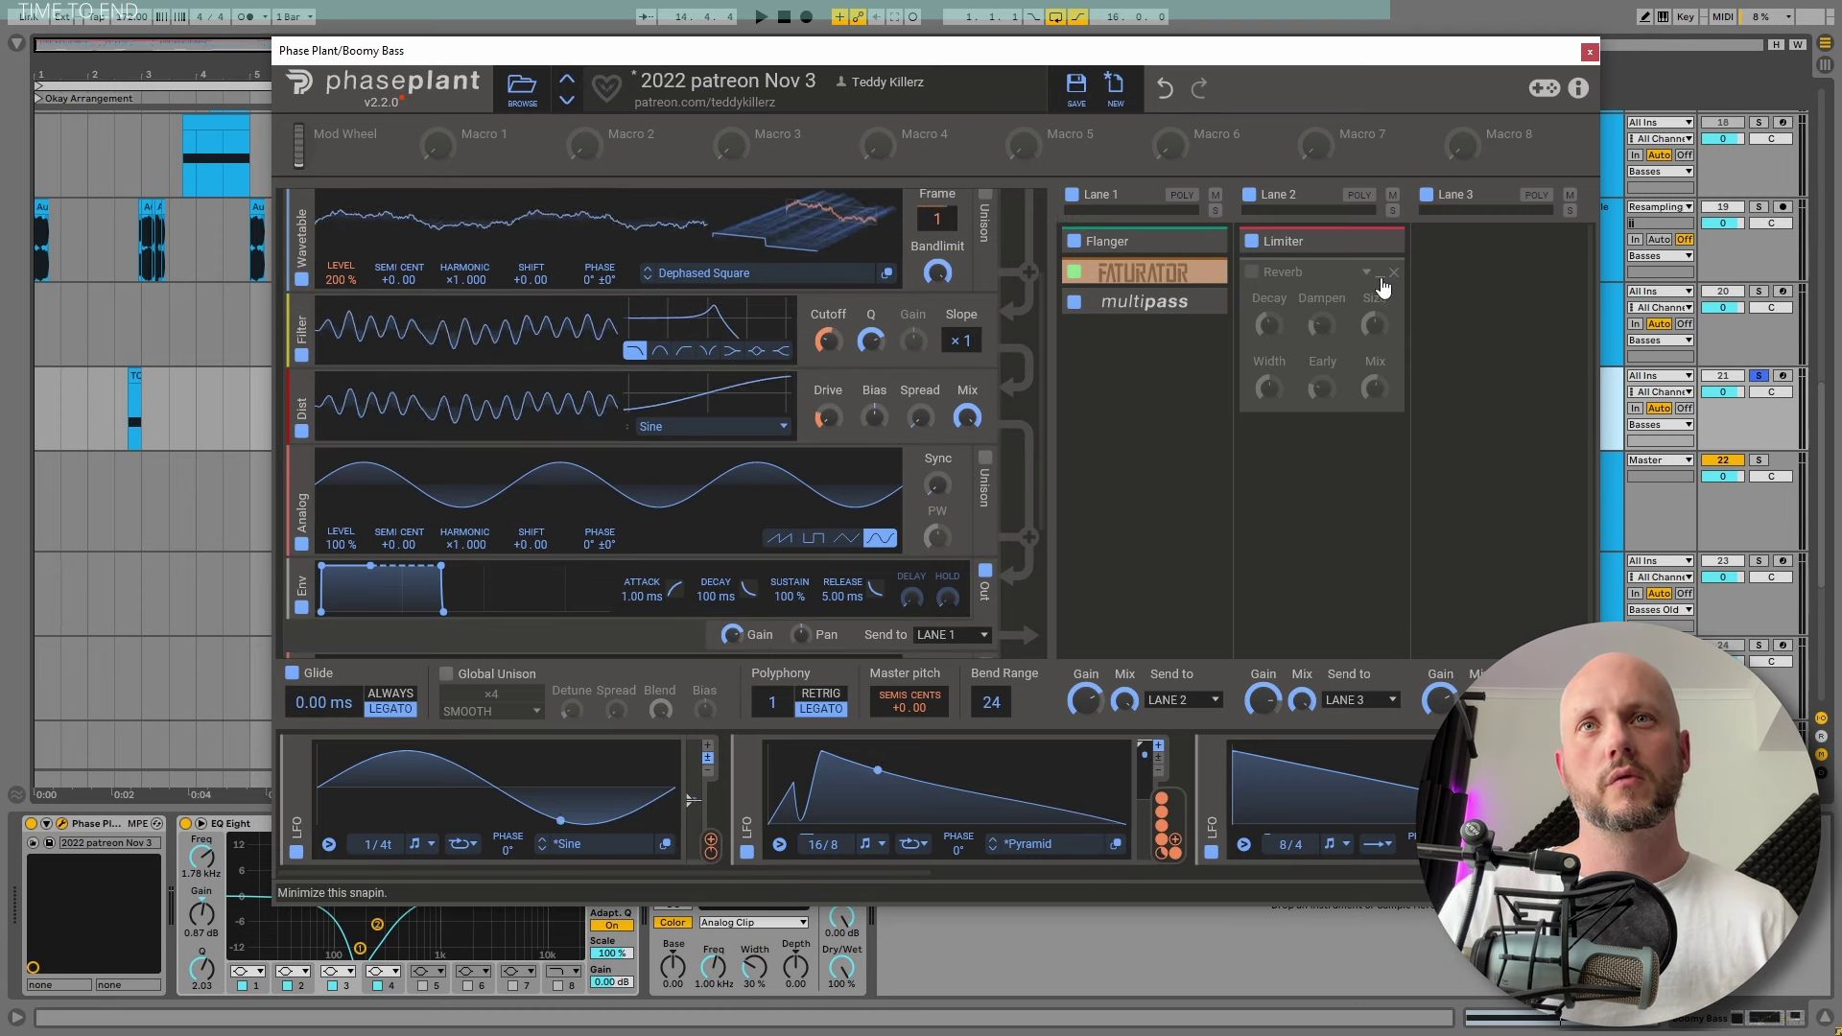
{"action": "left_click", "coordinate": [1393, 271]}
{"action": "scroll", "coordinate": [1036, 456], "scroll_direction": "down", "scroll_amount": 3}
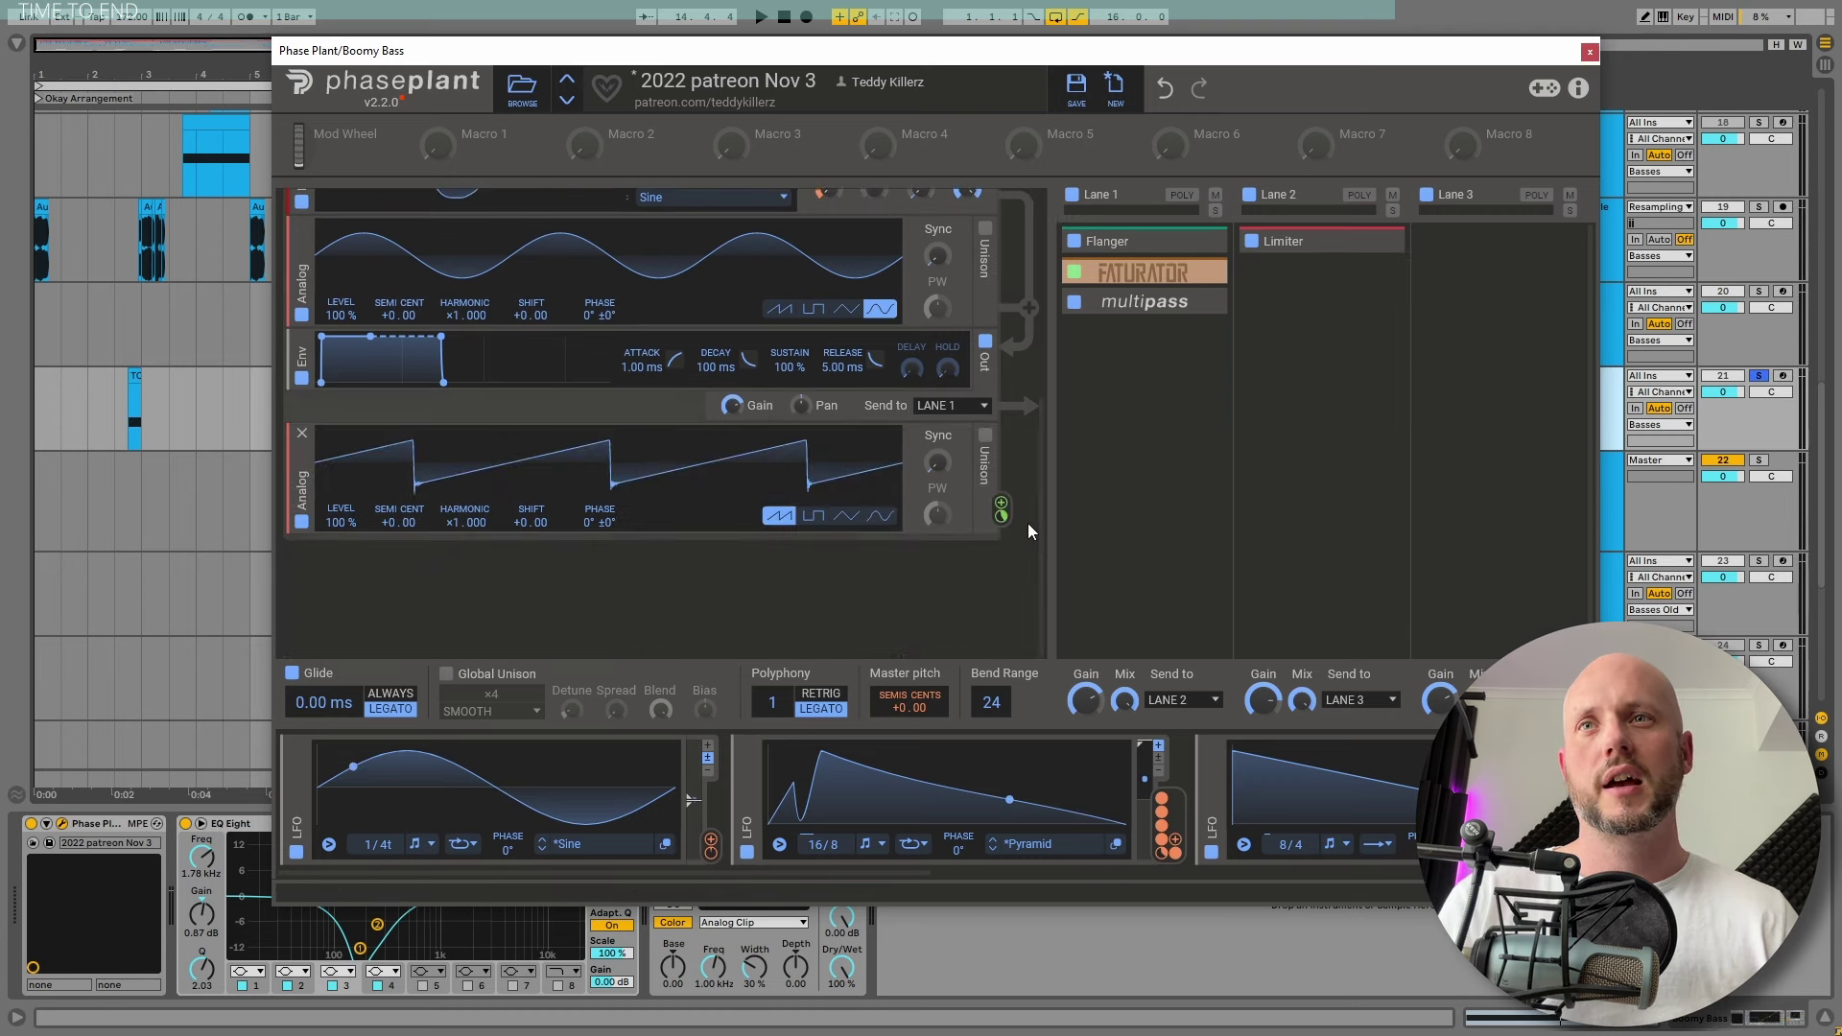
{"action": "scroll", "coordinate": [822, 427], "scroll_direction": "up", "scroll_amount": 5}
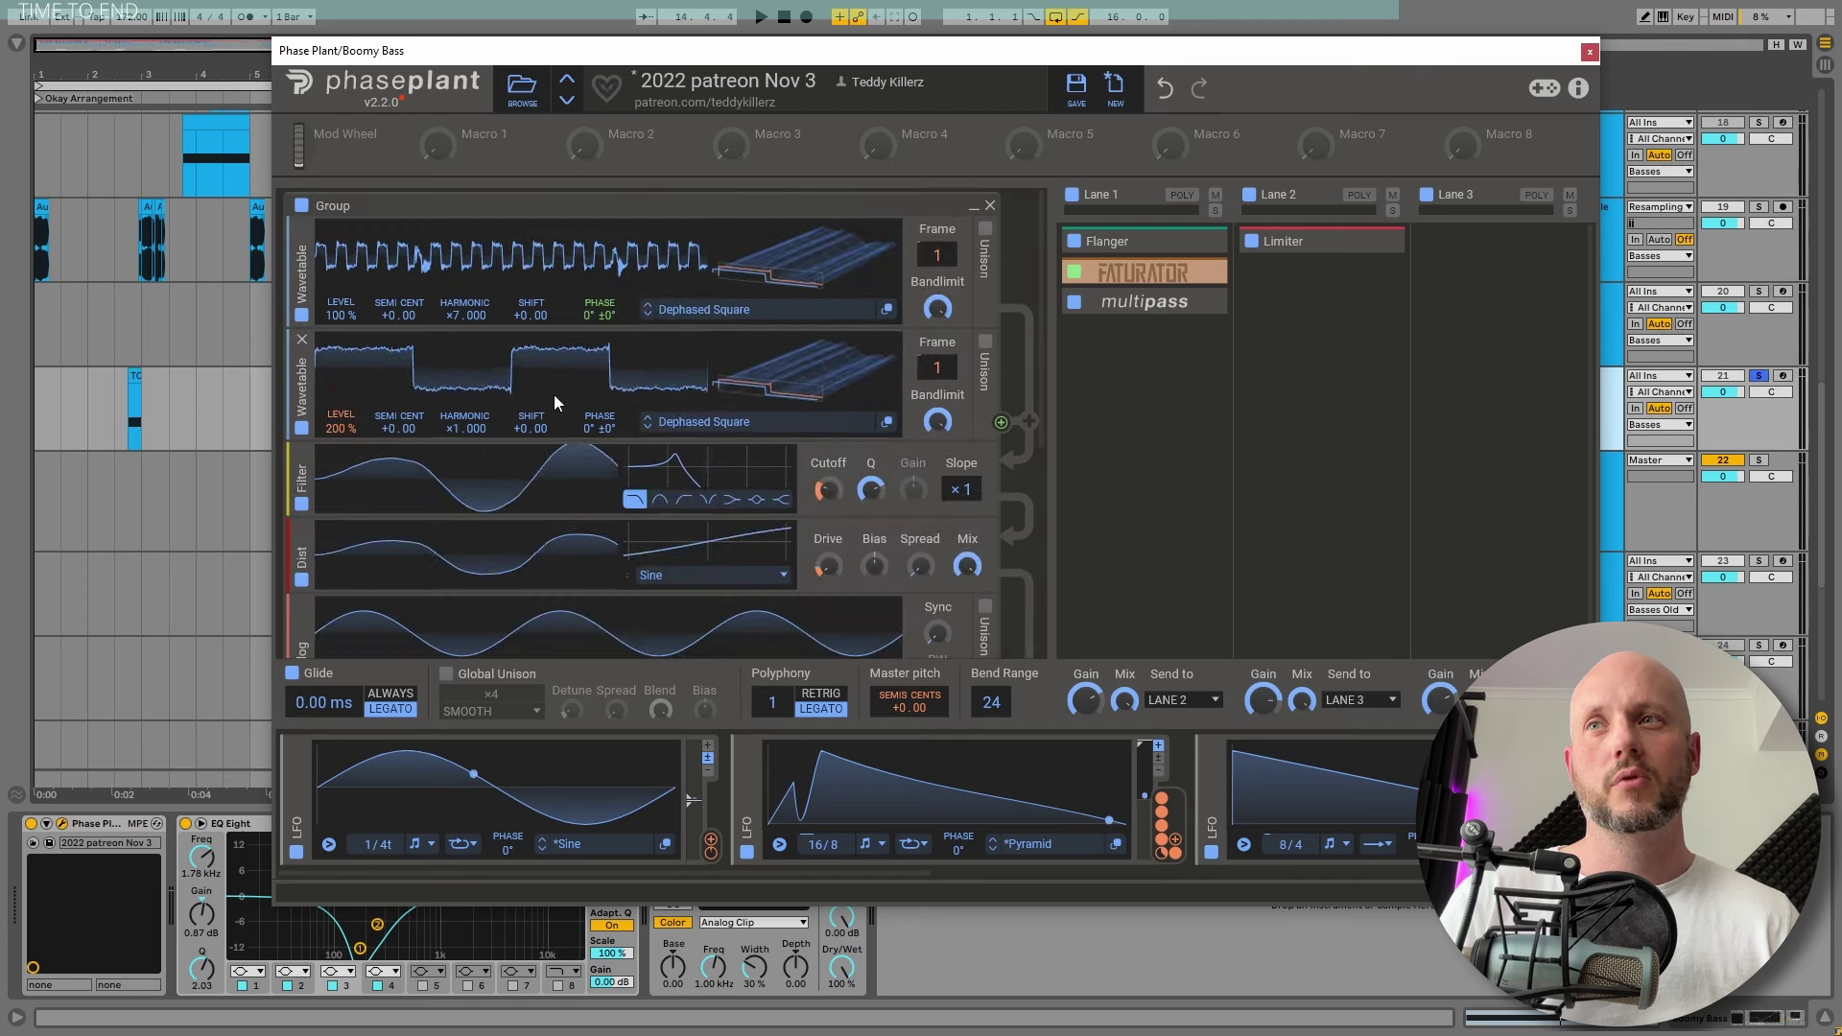
Compare the Boomy Bass sound with the final sawtooth Analog generator disabled and enabled again
{"action": "scroll", "coordinate": [555, 394], "scroll_direction": "down", "scroll_amount": 3}
{"action": "key", "text": "space"}
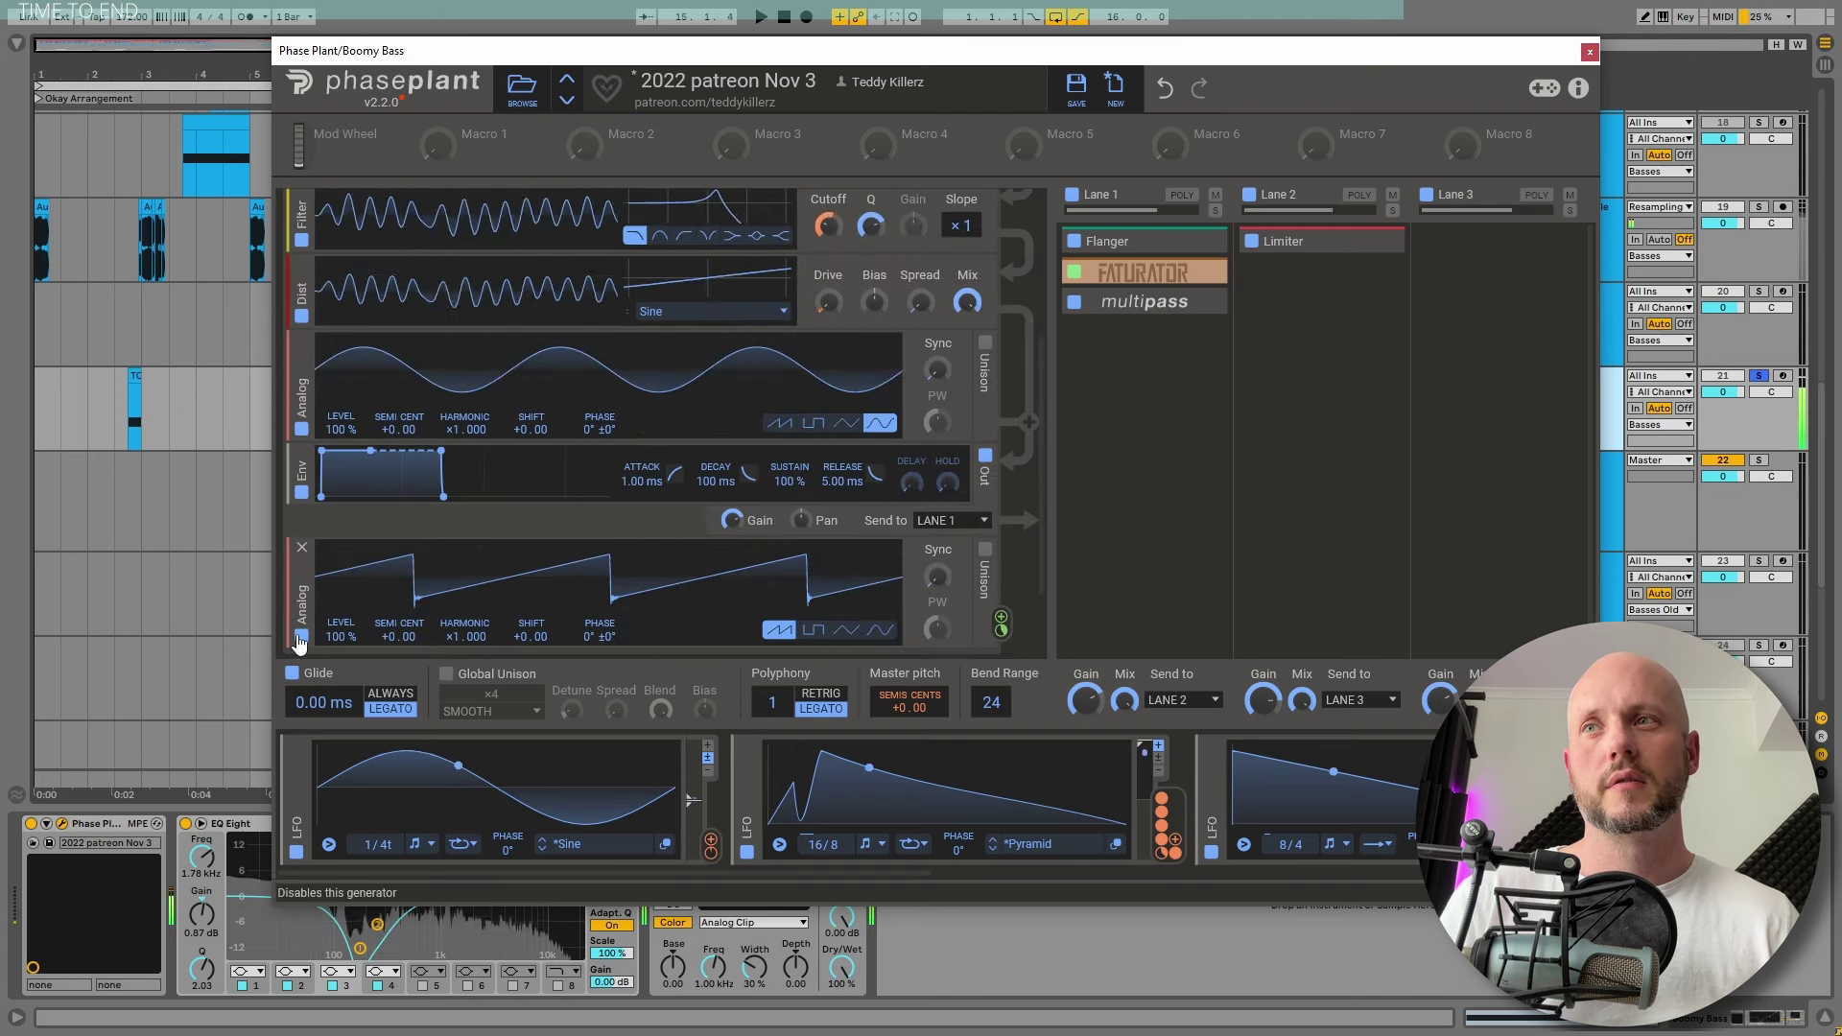
{"action": "left_click", "coordinate": [300, 636]}
{"action": "key", "text": "space"}
{"action": "key", "text": "space"}
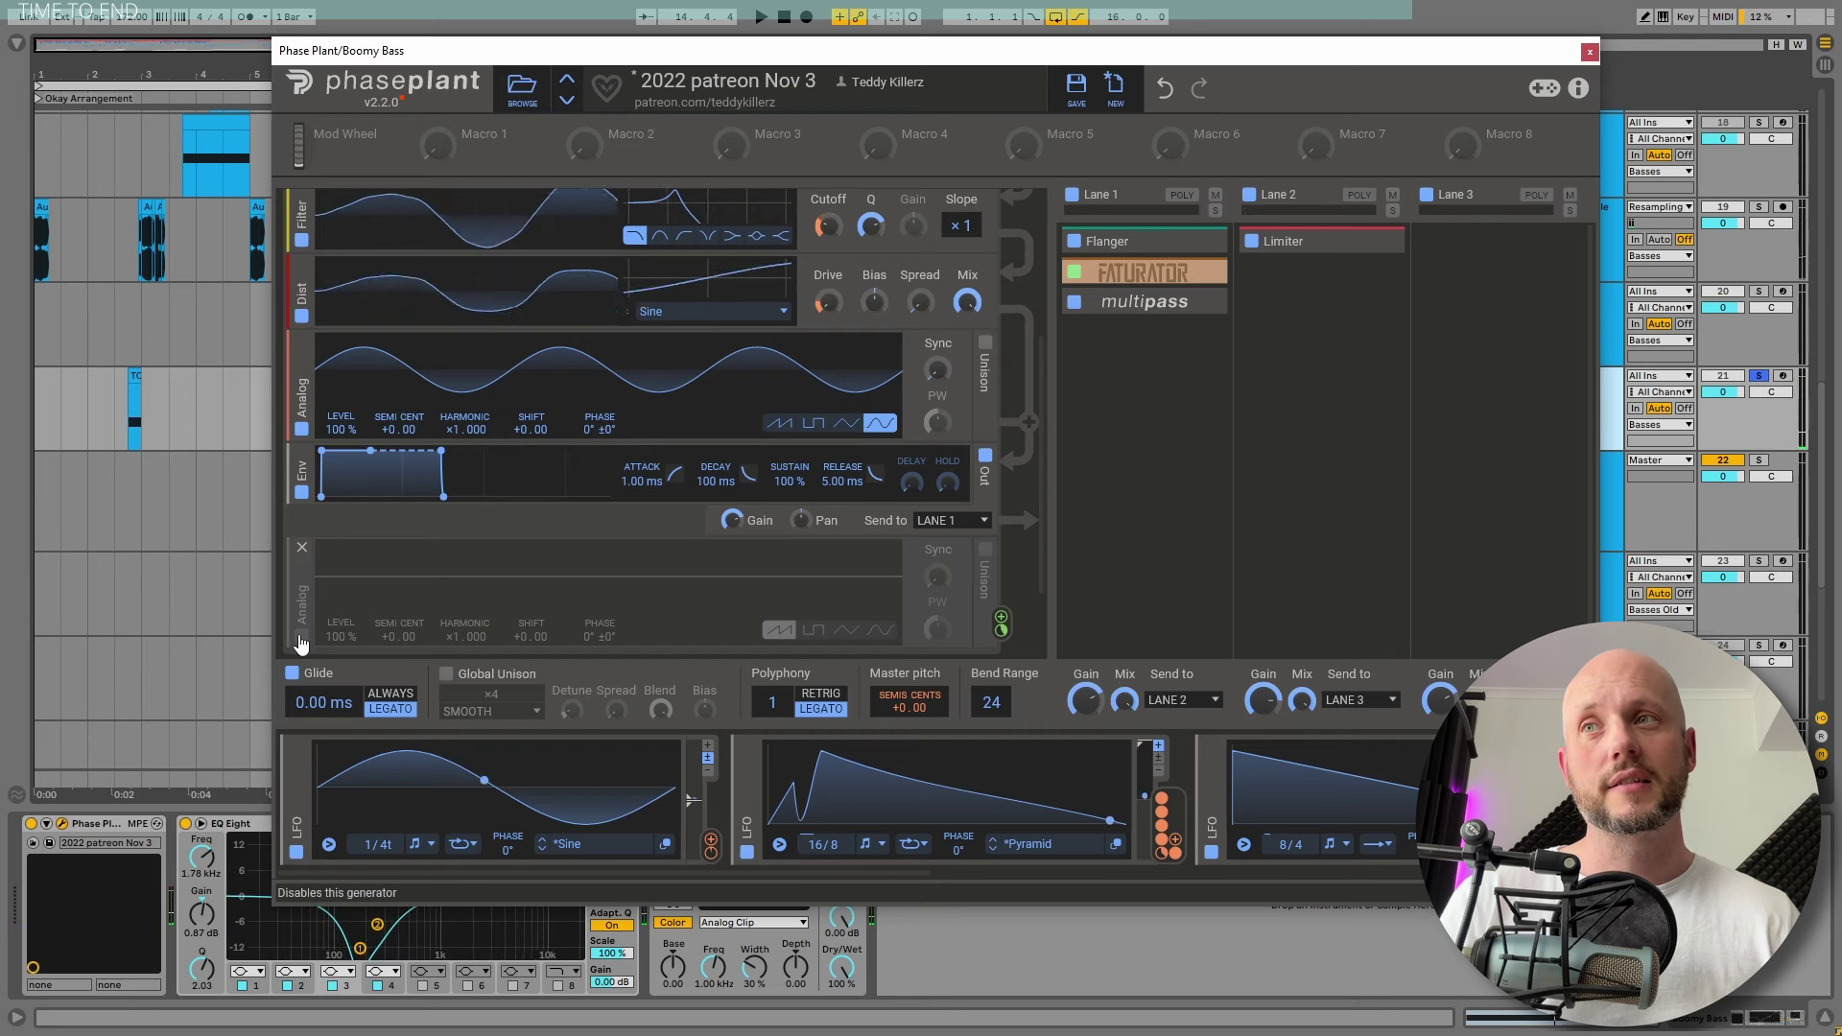
{"action": "left_click", "coordinate": [300, 636]}
Set the final sawtooth Analog generator's harmonic to ×2.000 and play the Boomy Bass clip repeatedly
{"action": "key", "text": "space"}
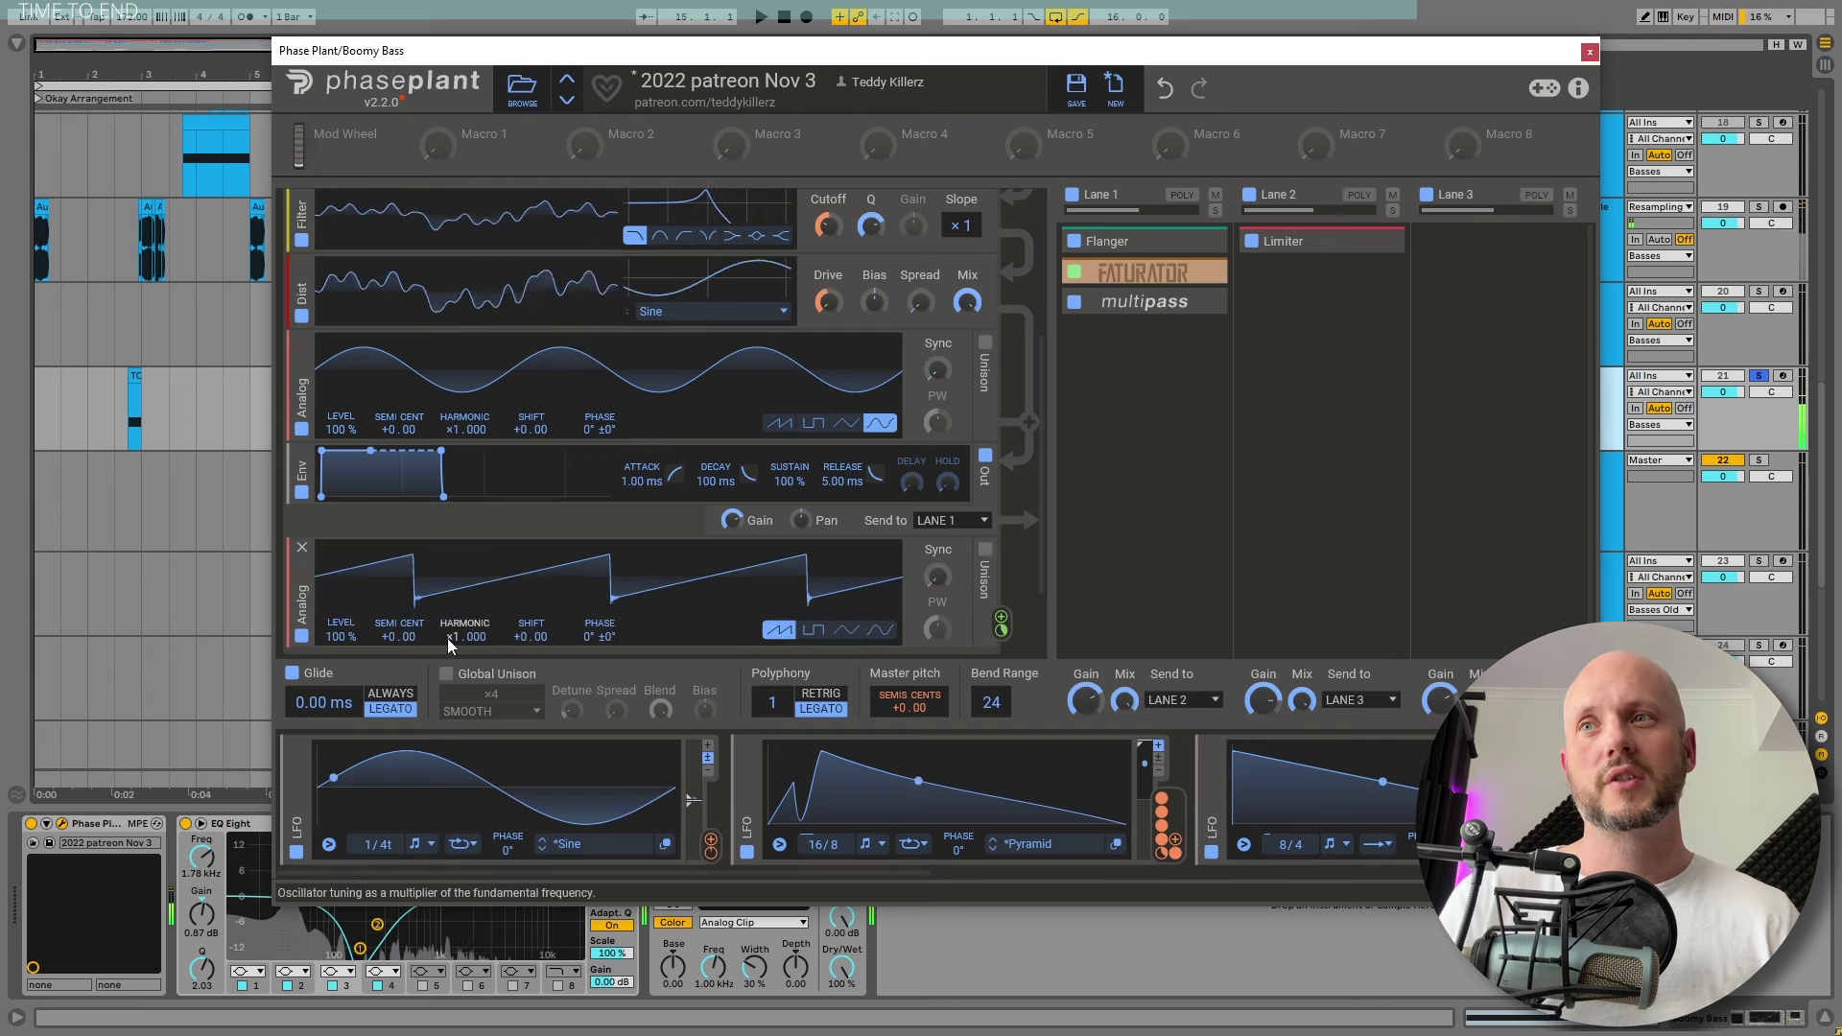
{"action": "mouse_move", "coordinate": [464, 636]}
{"action": "left_mouse_down"}
{"action": "mouse_move", "coordinate": [458, 623]}
{"action": "mouse_move", "coordinate": [458, 646]}
{"action": "left_mouse_up"}
{"action": "key", "text": "space"}
{"action": "key", "text": "space"}
{"action": "key", "text": "space"}
{"action": "key", "text": "space"}
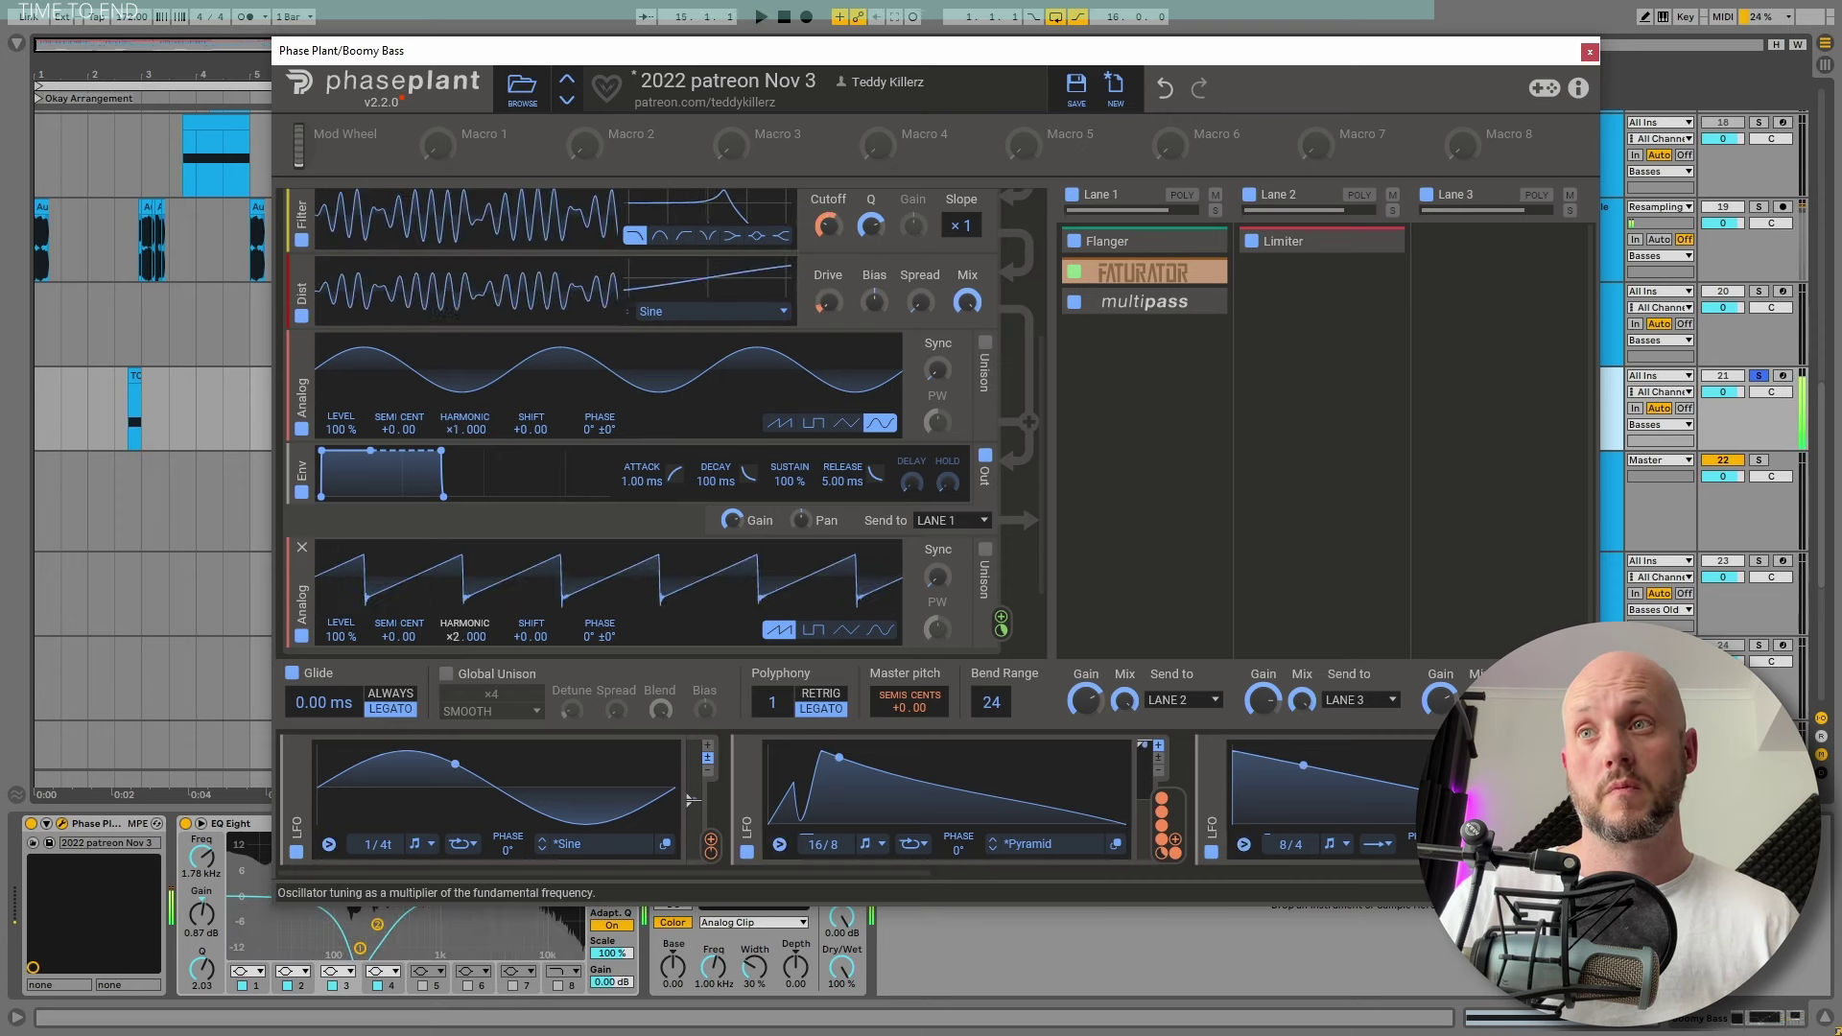
{"action": "scroll", "coordinate": [867, 372], "scroll_direction": "up", "scroll_amount": 3}
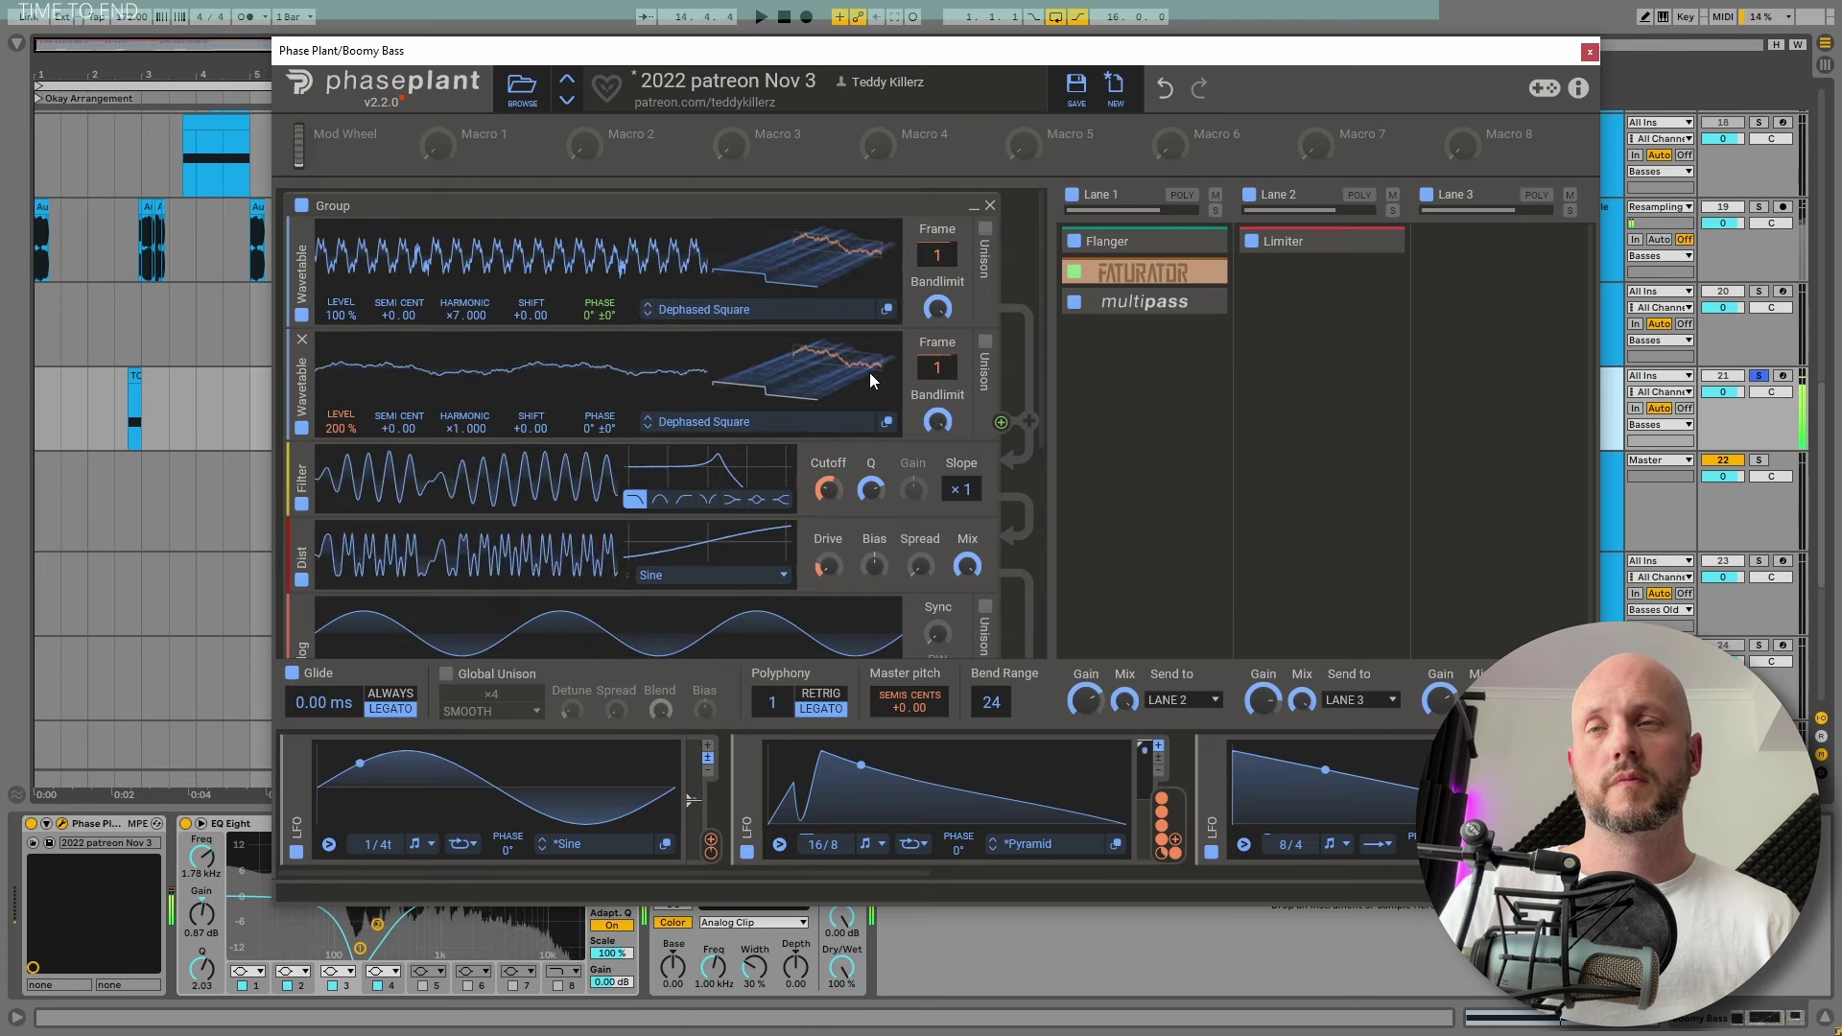
Compare the Boomy Bass sound with the group's Filter and Distortion modules bypassed and enabled again
{"action": "scroll", "coordinate": [869, 372], "scroll_direction": "down", "scroll_amount": 3}
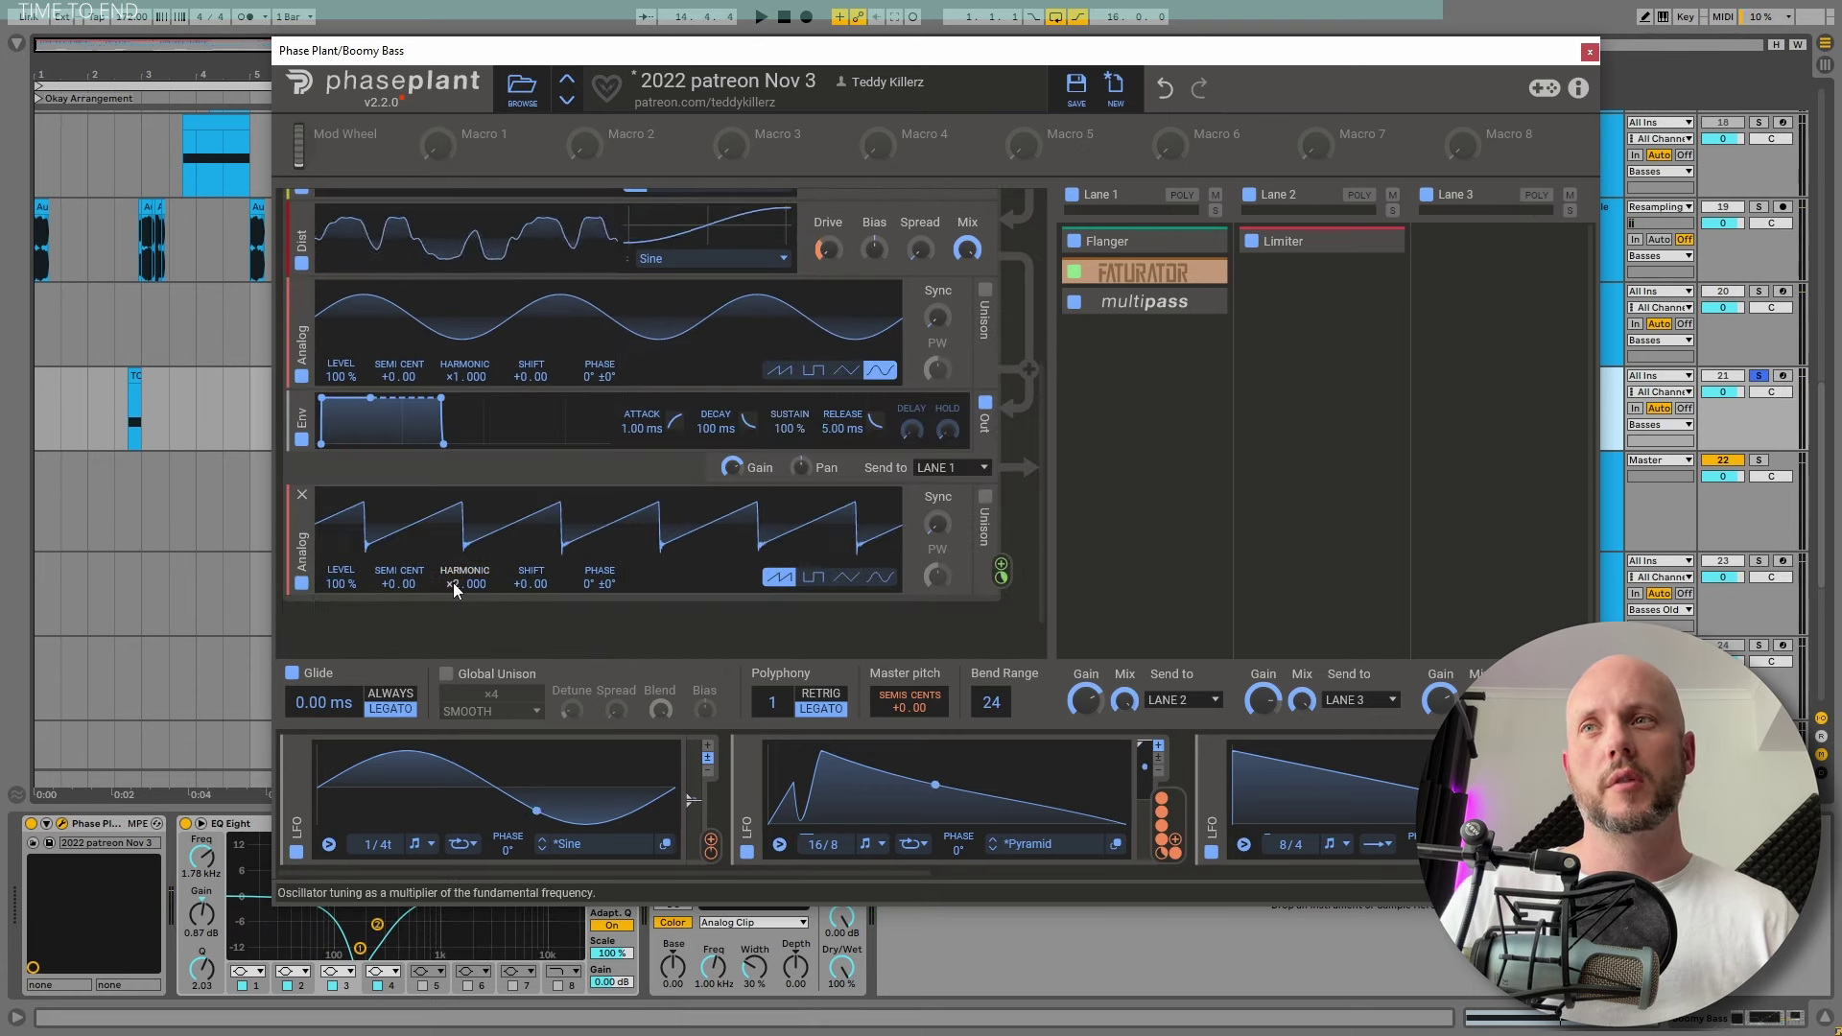
{"action": "key", "text": "space"}
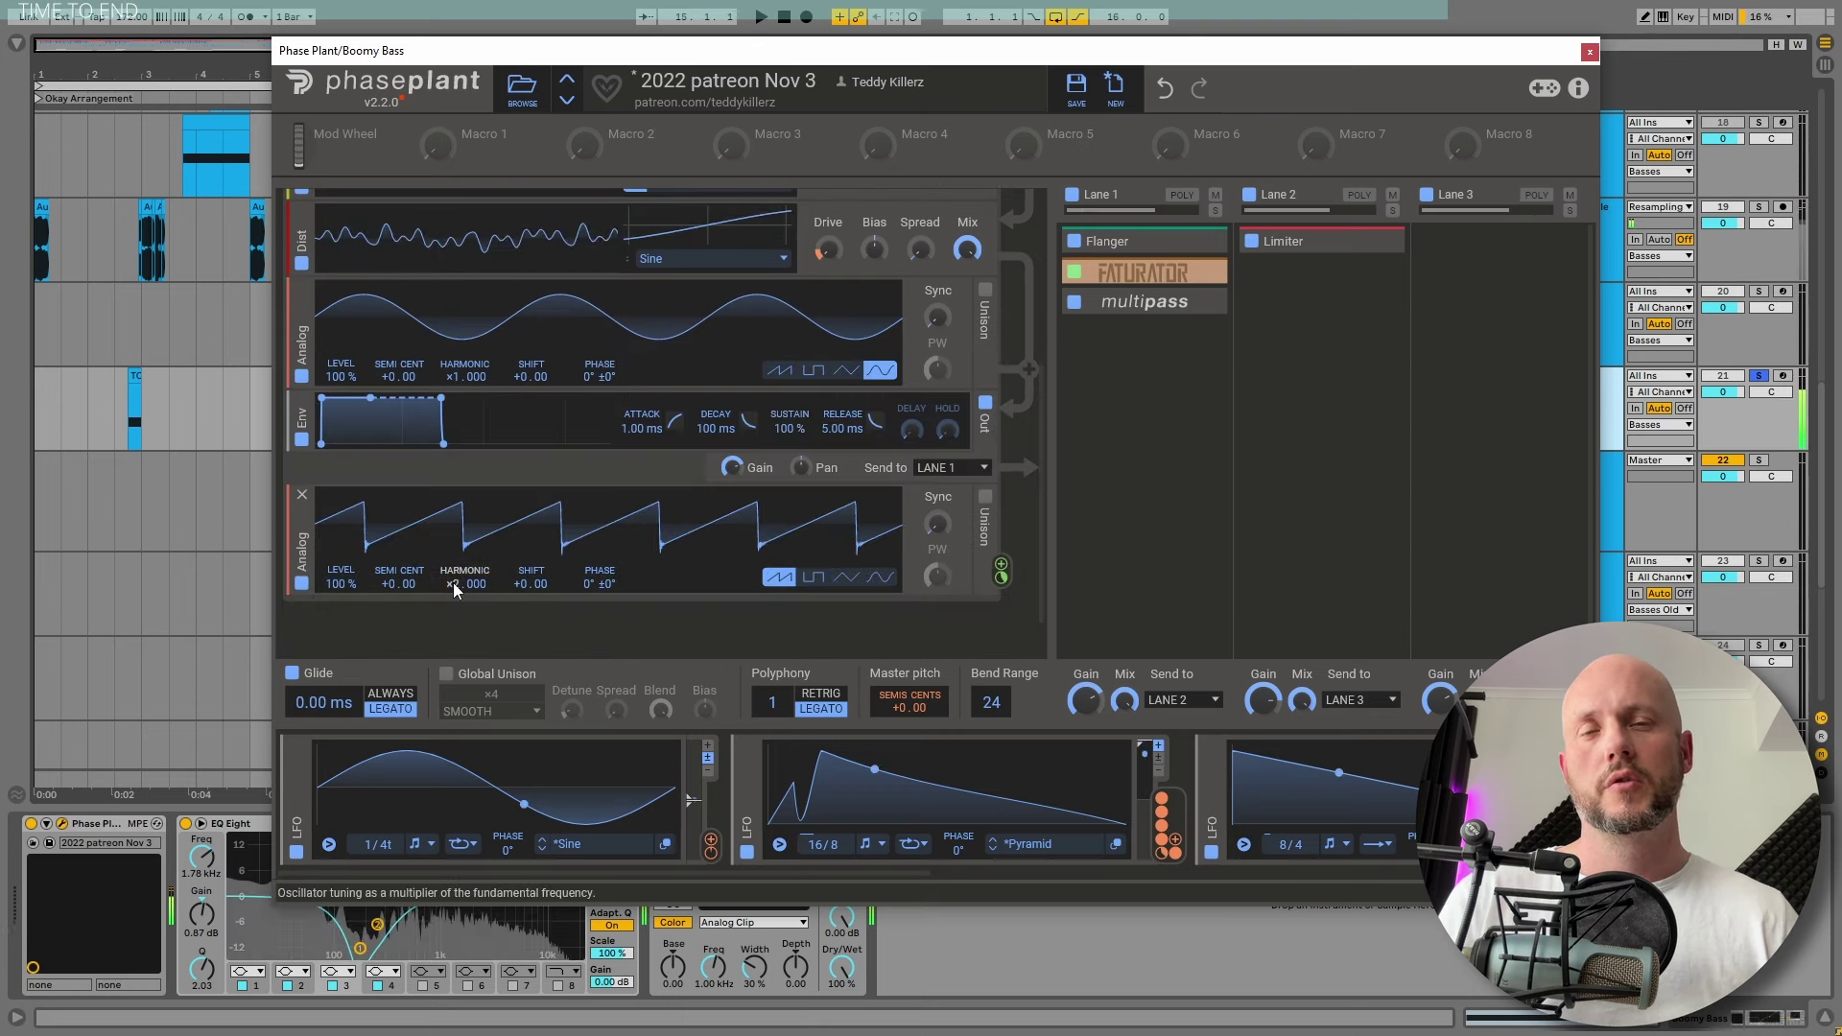
{"action": "scroll", "coordinate": [710, 430], "scroll_direction": "up", "scroll_amount": 3}
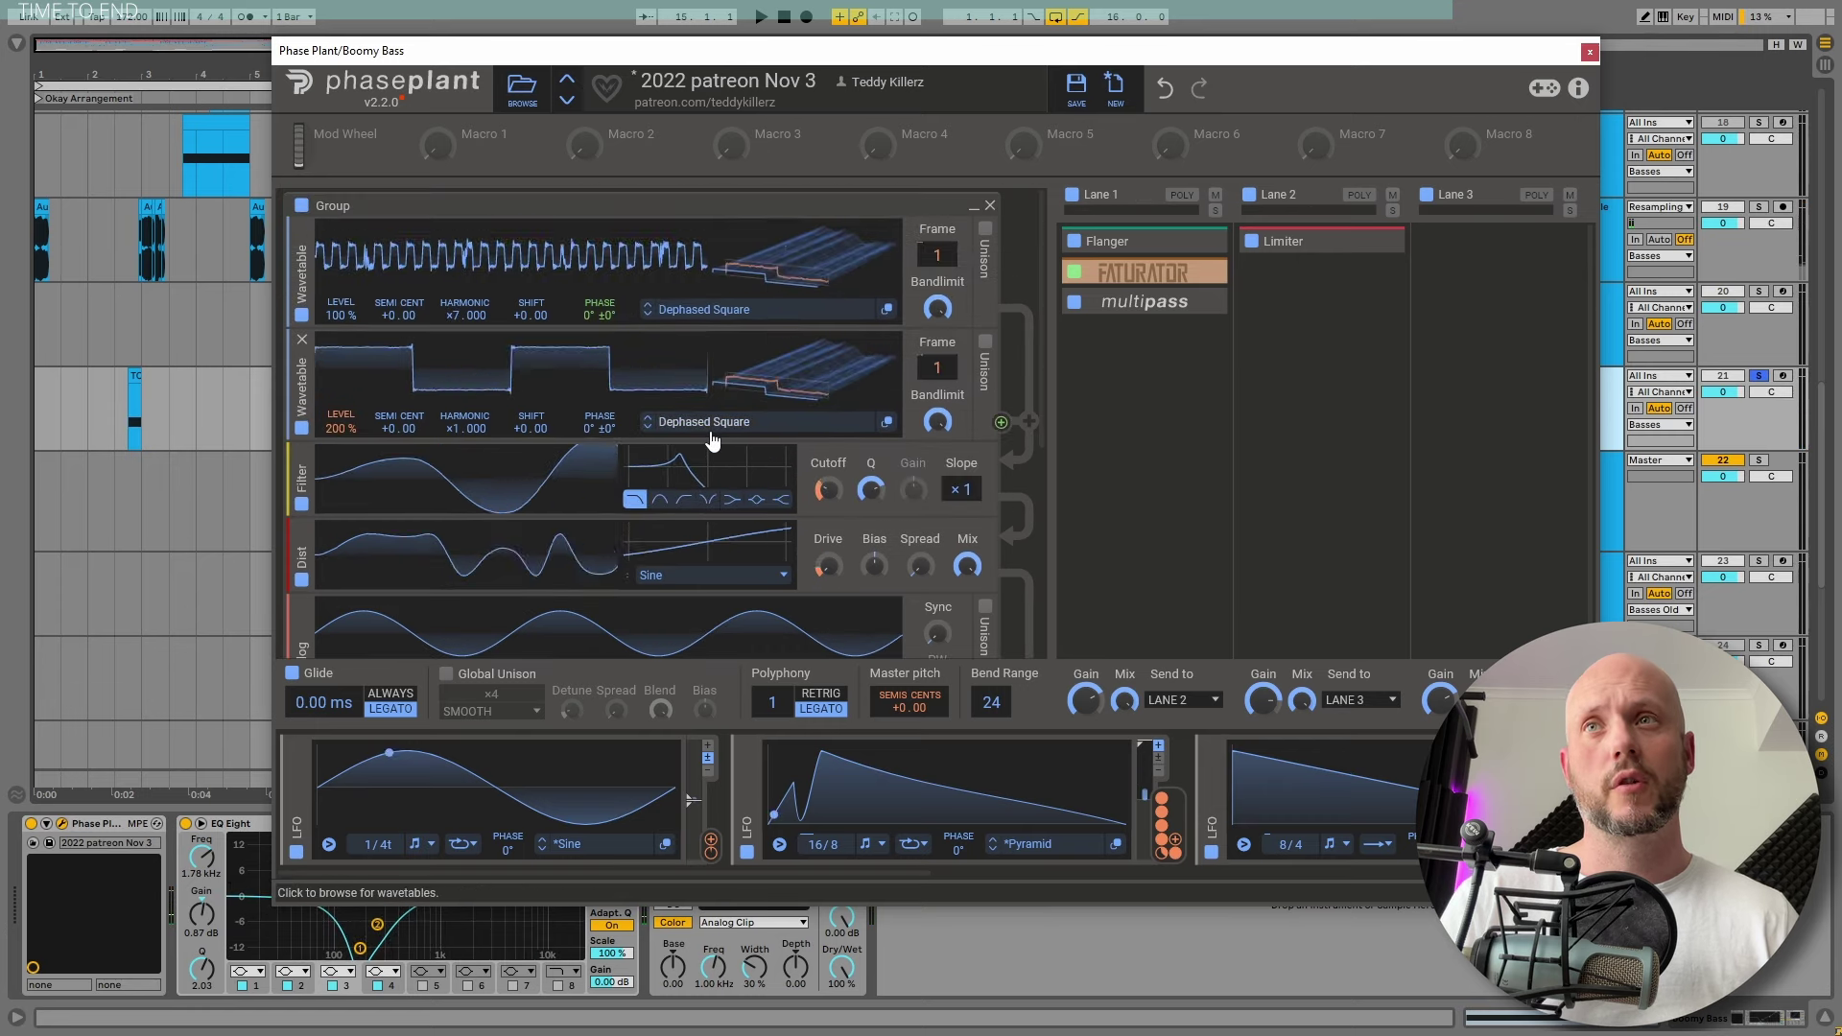
{"action": "left_click", "coordinate": [302, 506]}
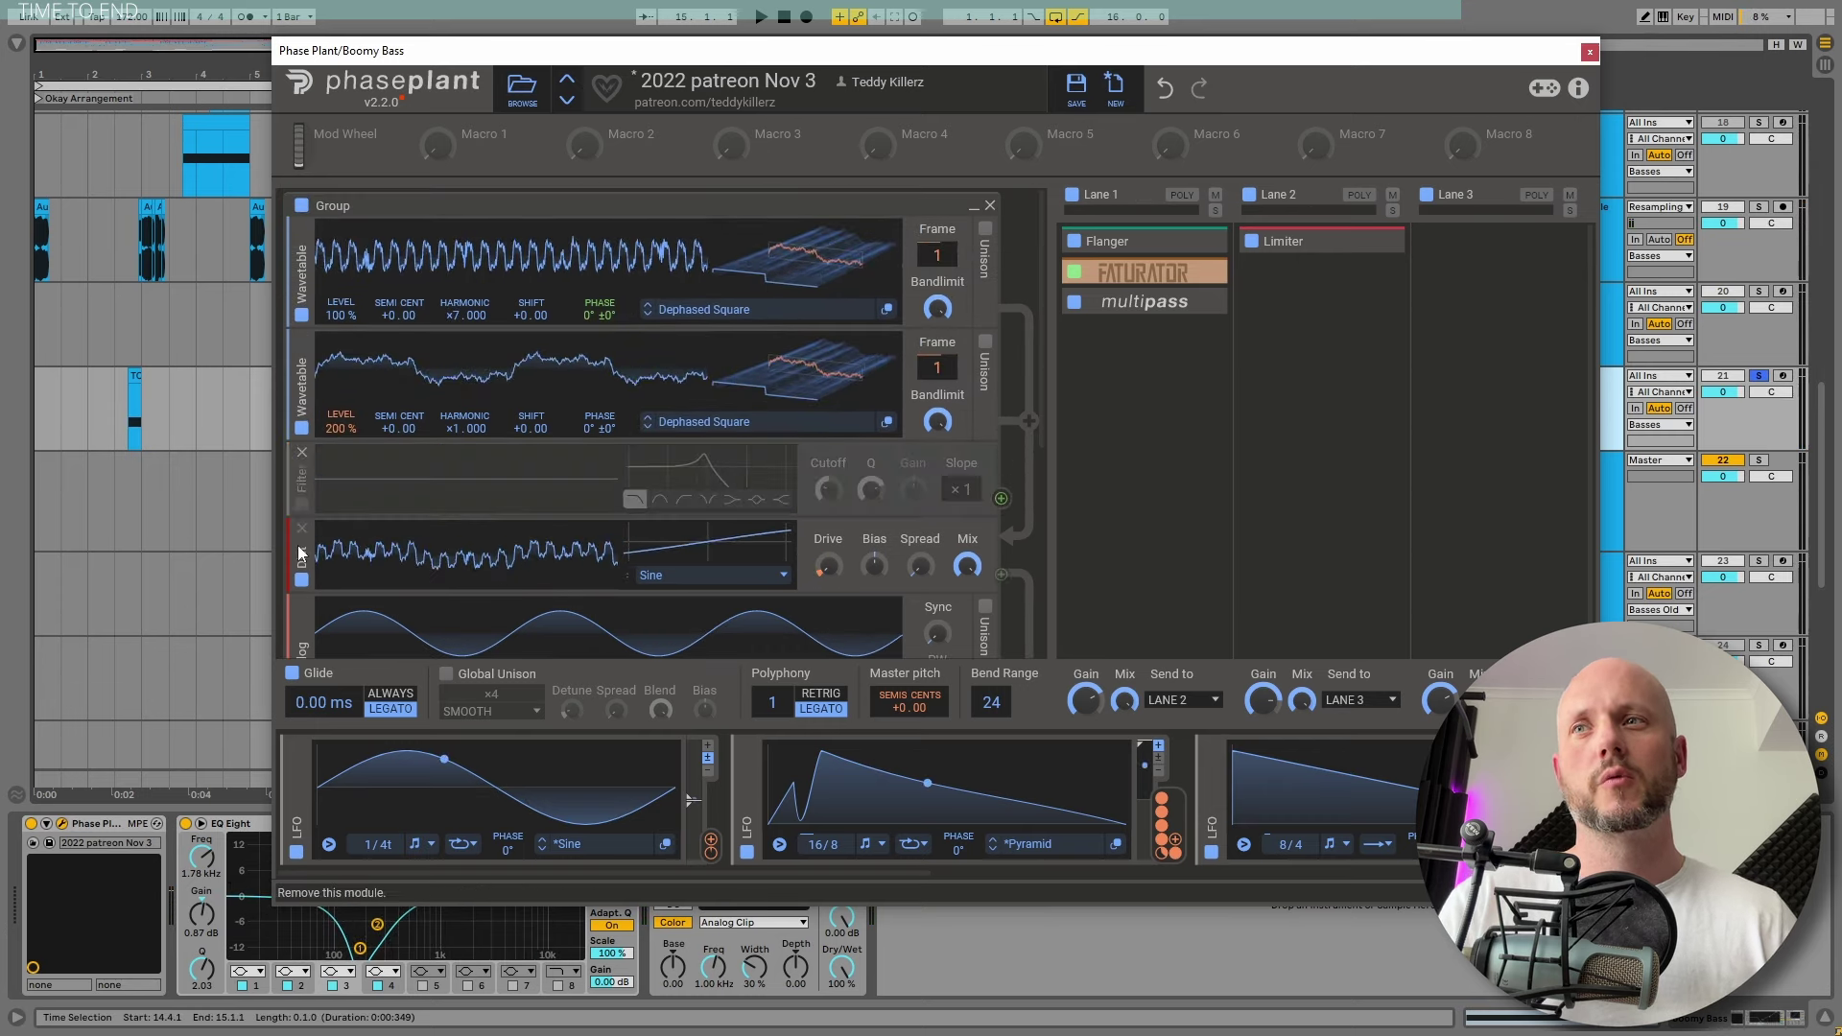
{"action": "left_click", "coordinate": [300, 581]}
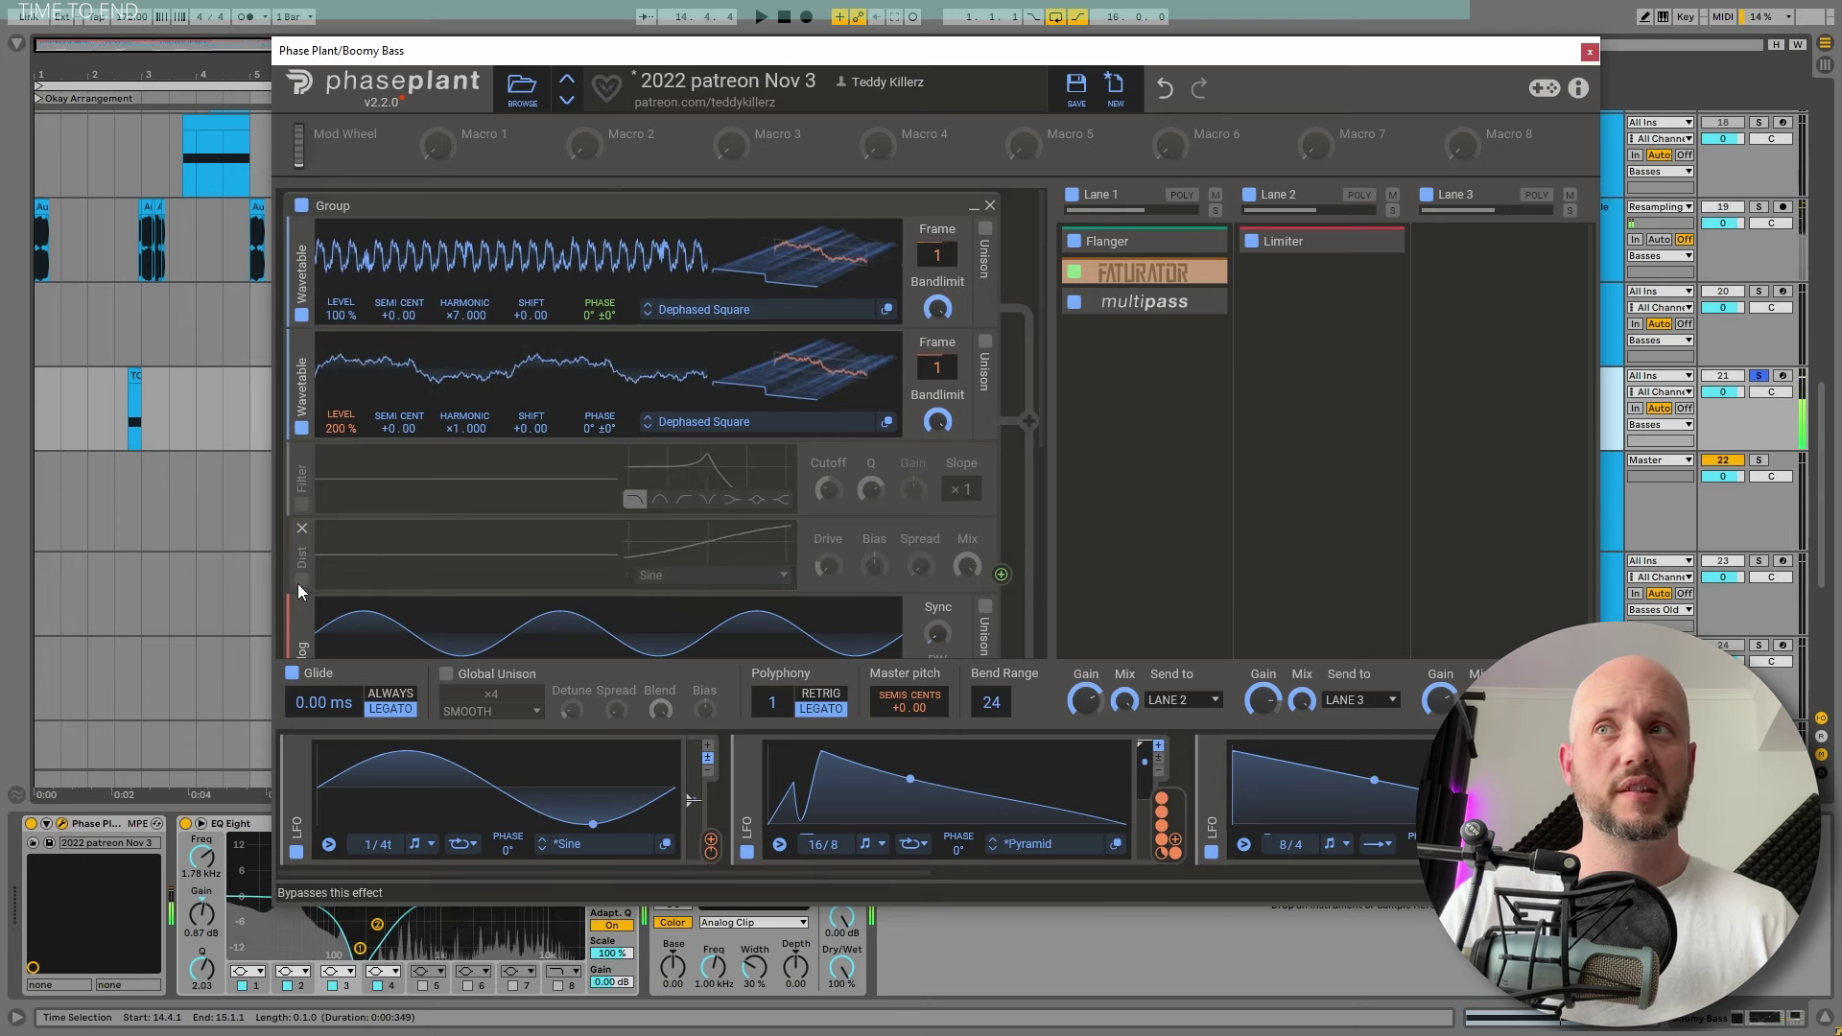
{"action": "left_click", "coordinate": [301, 506]}
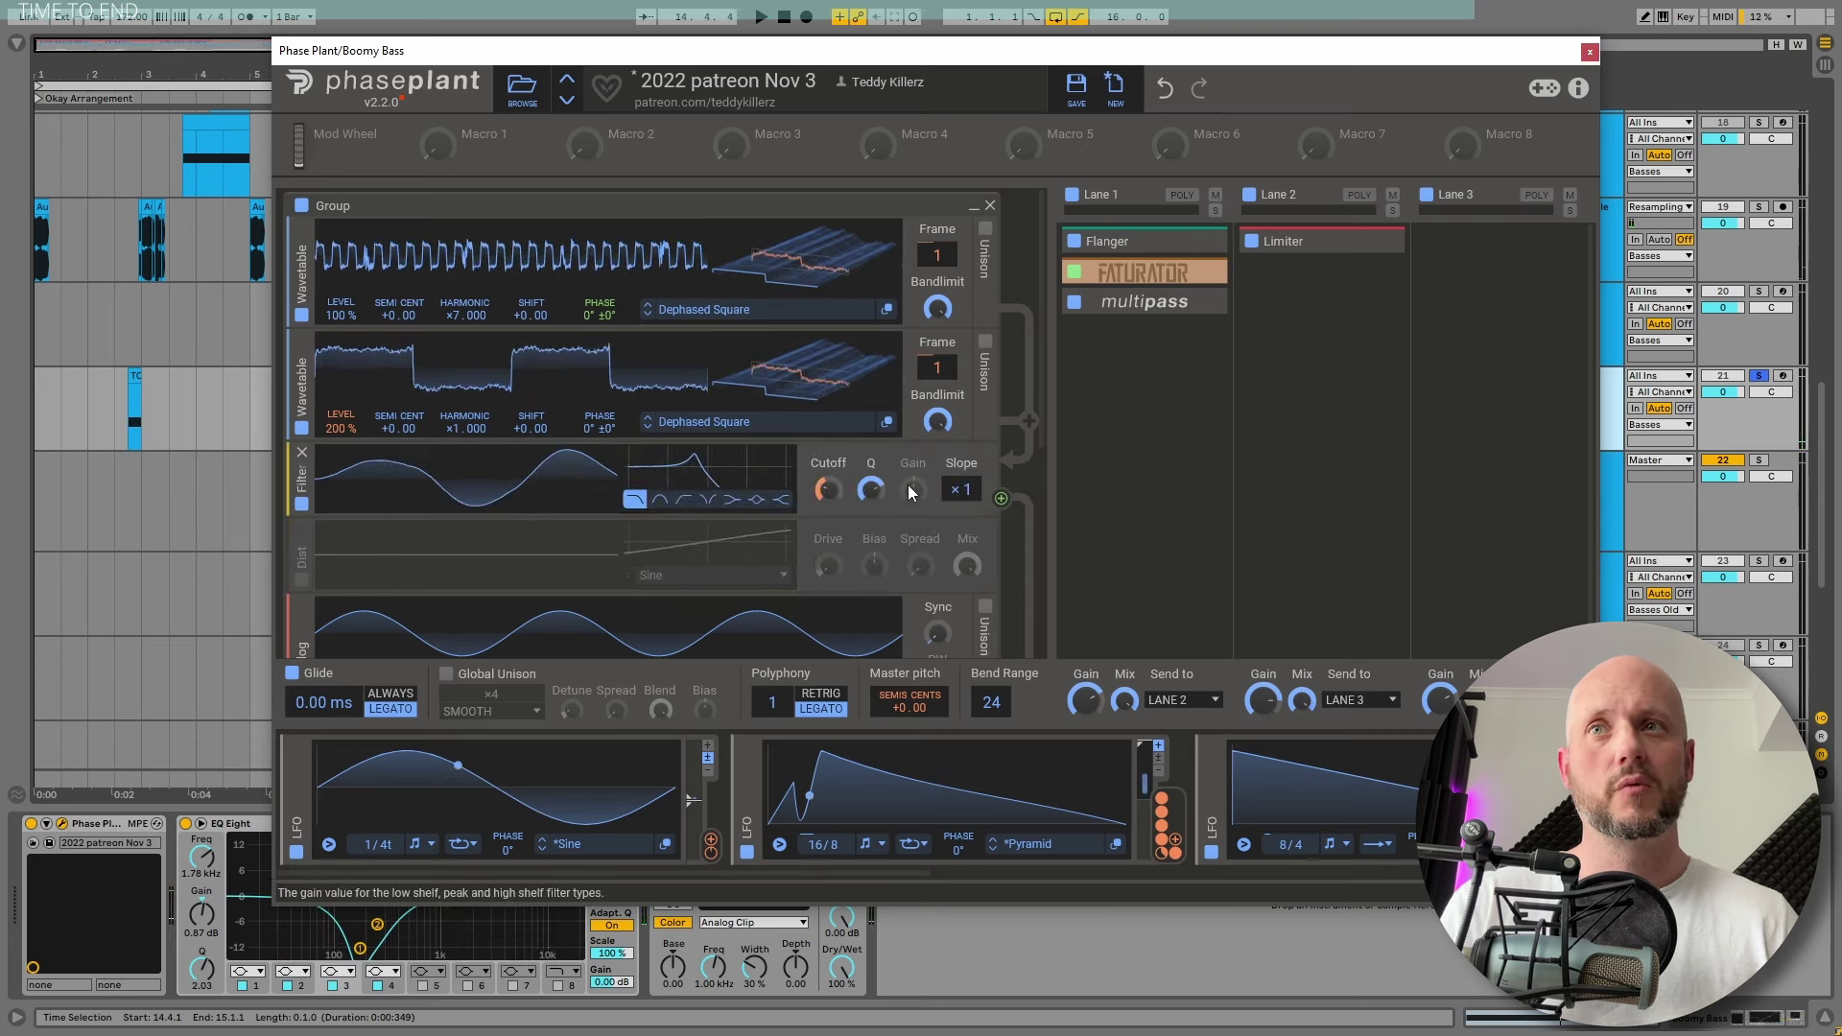
{"action": "key", "text": "space"}
{"action": "key", "text": "space"}
{"action": "key", "text": "space"}
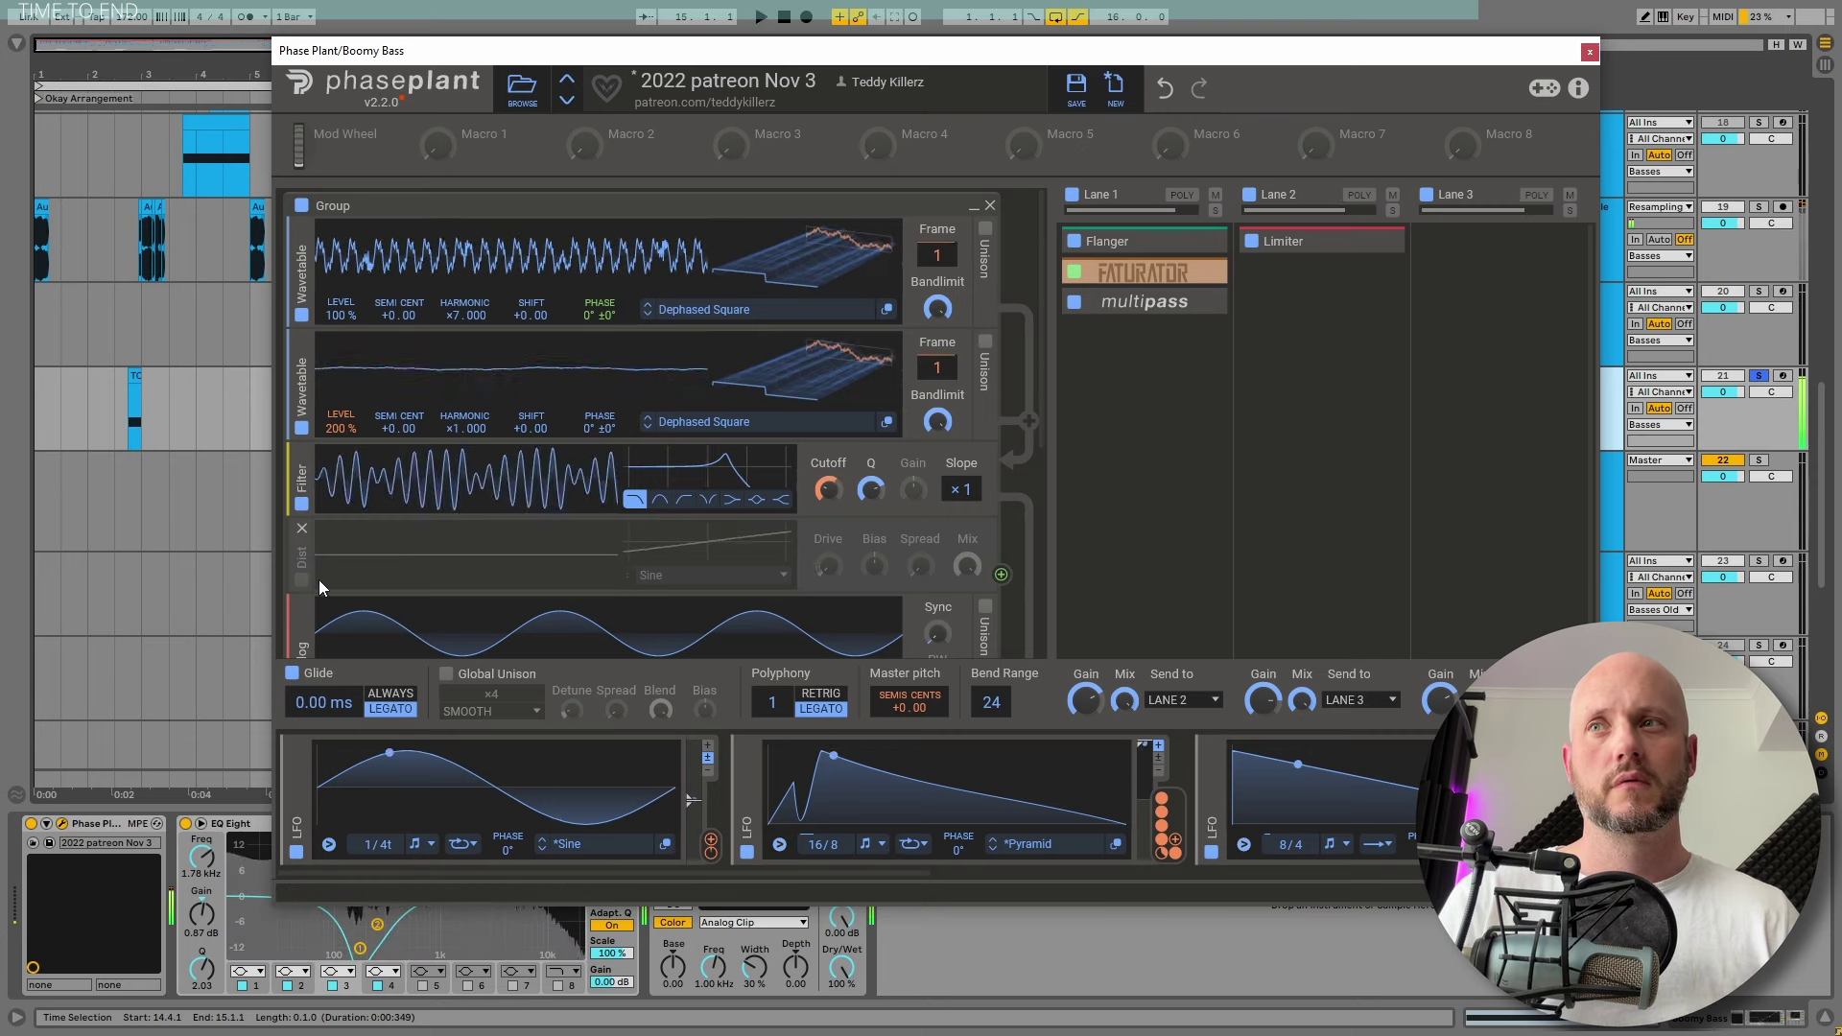
{"action": "left_click", "coordinate": [301, 581]}
{"action": "key", "text": "space"}
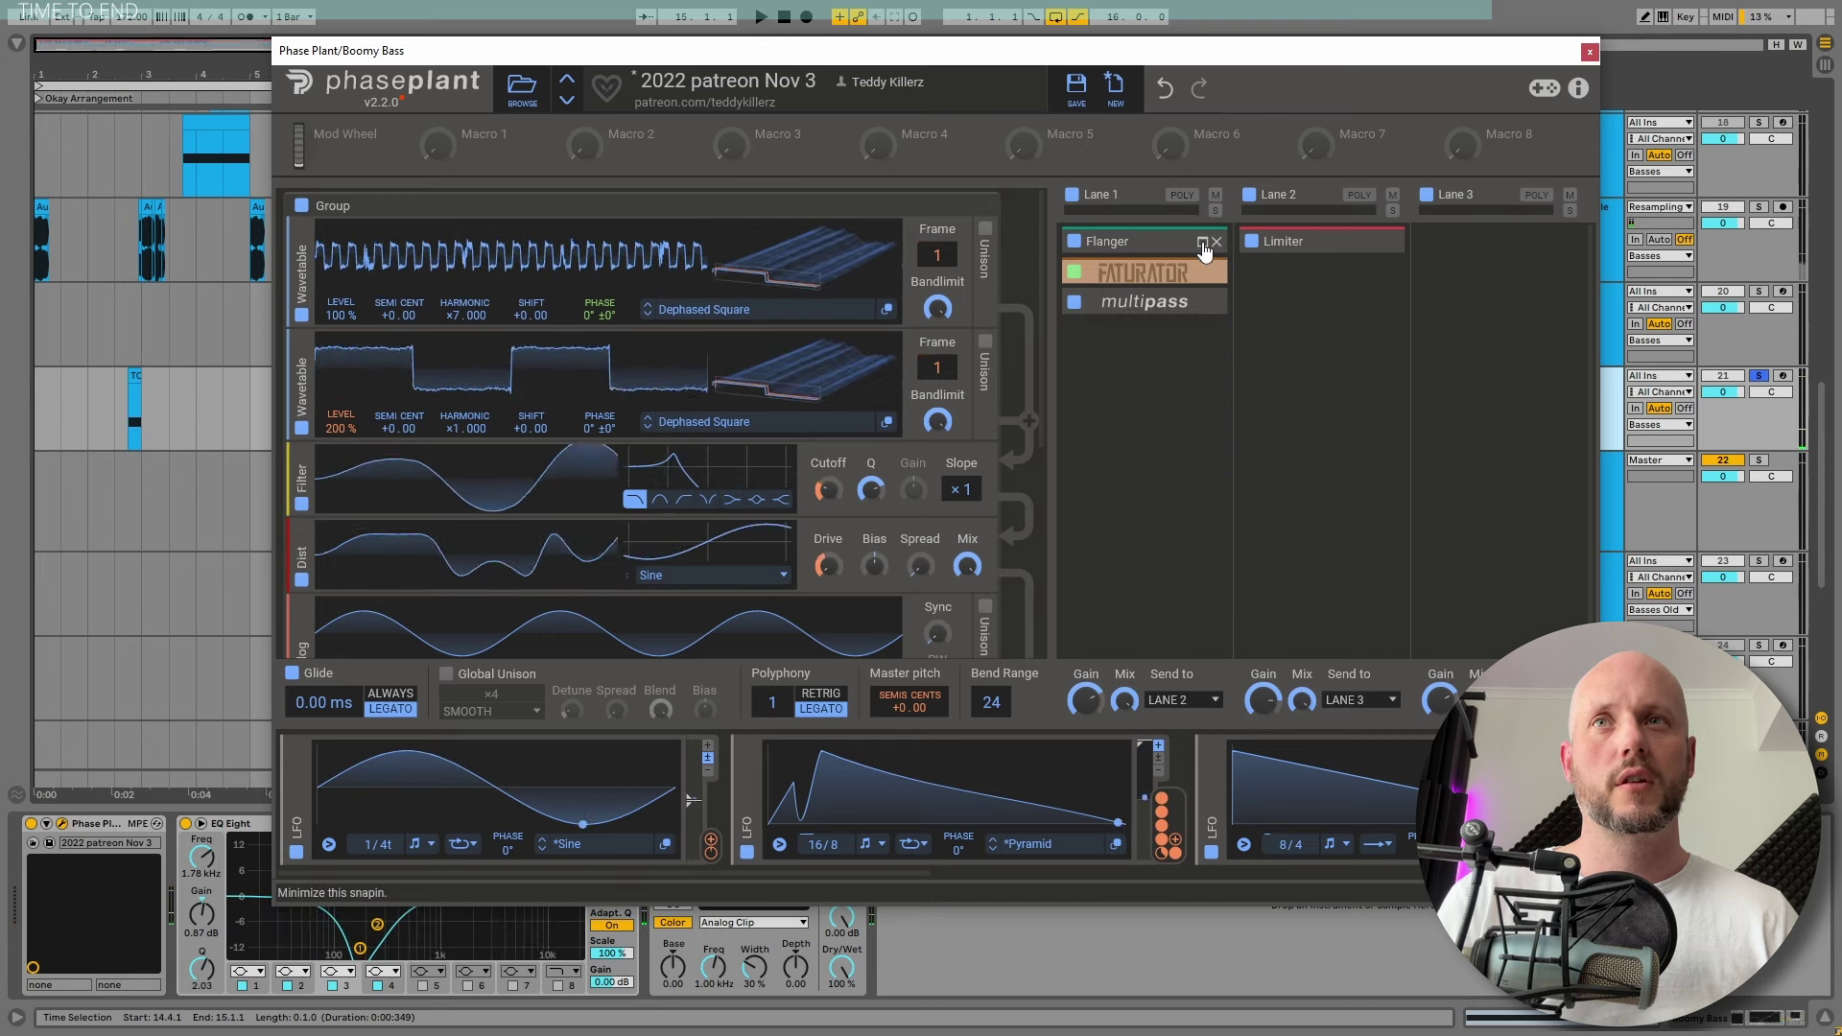
Expand the Flanger in Lane 1 and compare the Boomy Bass sound with it disabled and enabled again
{"action": "left_click", "coordinate": [1141, 241]}
{"action": "left_click", "coordinate": [1076, 241]}
{"action": "key", "text": "space"}
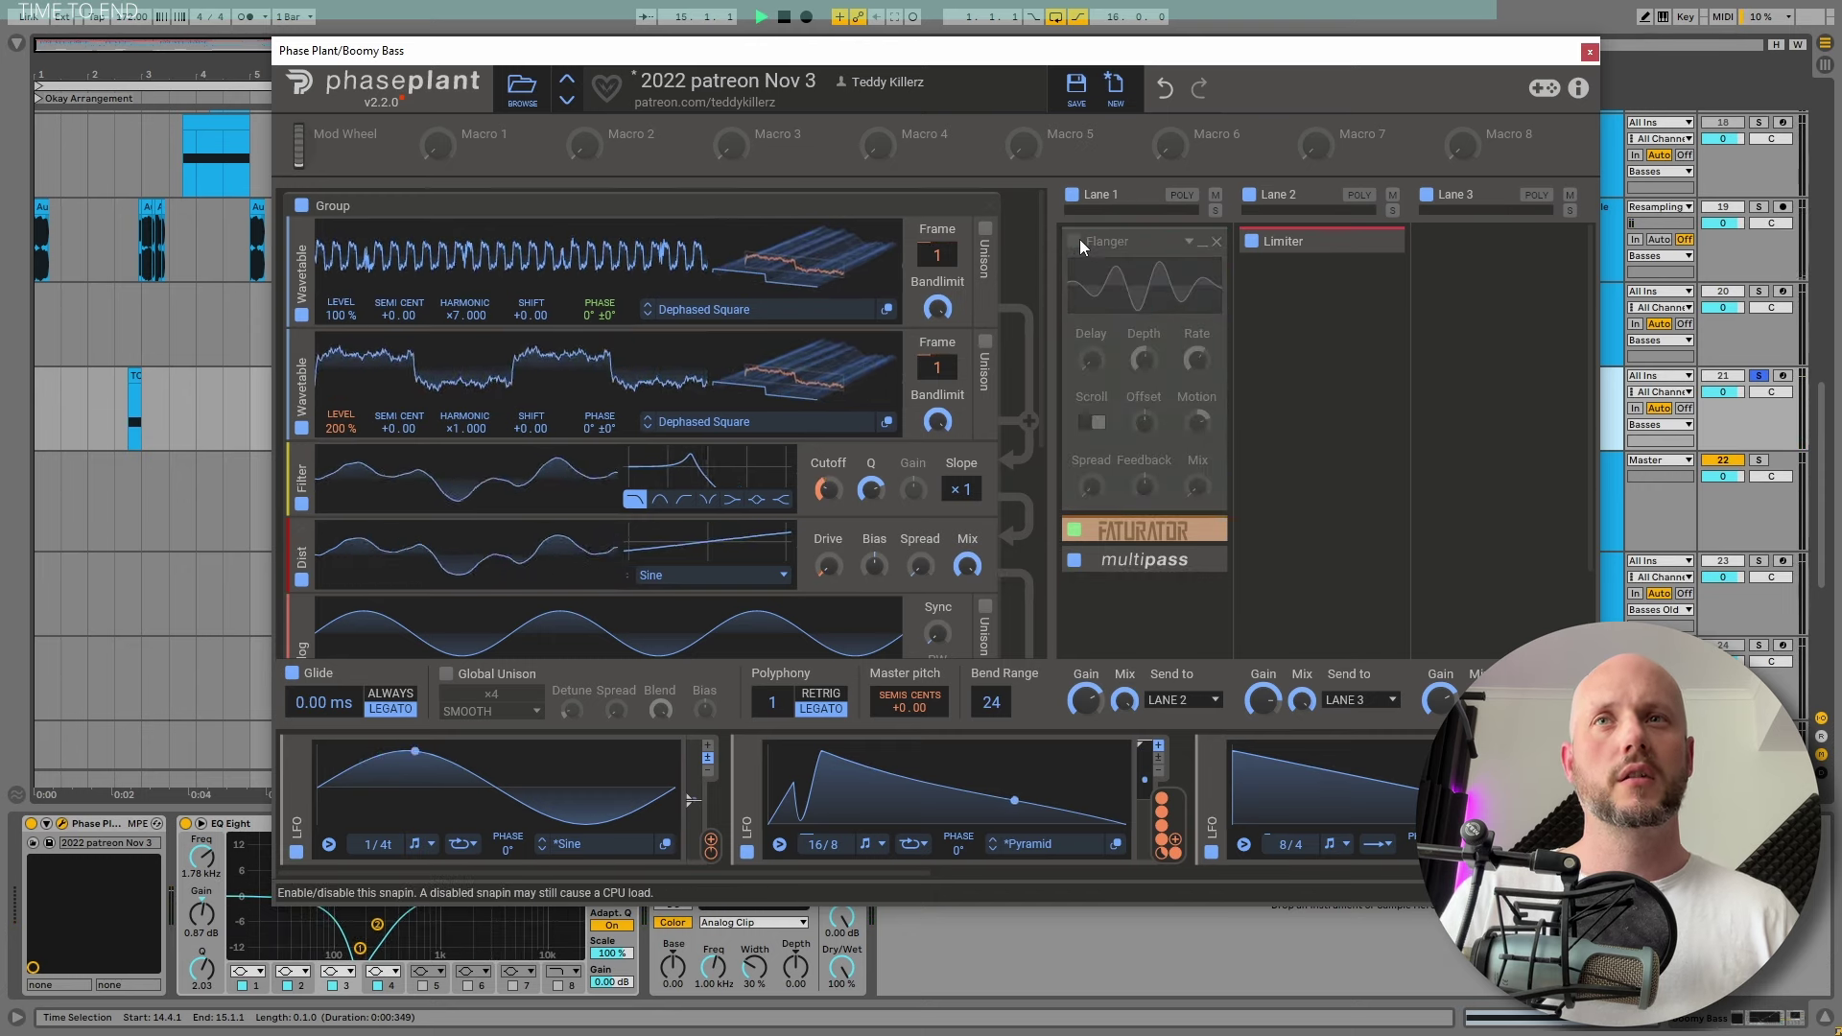
{"action": "left_click", "coordinate": [1076, 242]}
{"action": "key", "text": "space"}
Inspect the remaining effects in Lane 1 and the Limiter in Lane 2 of the Boomy Bass patch
{"action": "left_click", "coordinate": [1192, 529]}
{"action": "left_click", "coordinate": [1198, 490]}
{"action": "scroll", "coordinate": [1186, 499], "scroll_direction": "down", "scroll_amount": 3}
{"action": "scroll", "coordinate": [1179, 489], "scroll_direction": "up", "scroll_amount": 3}
{"action": "left_click", "coordinate": [1369, 244]}
{"action": "left_click", "coordinate": [1369, 243]}
{"action": "left_click", "coordinate": [1379, 242]}
{"action": "left_click", "coordinate": [1393, 241]}
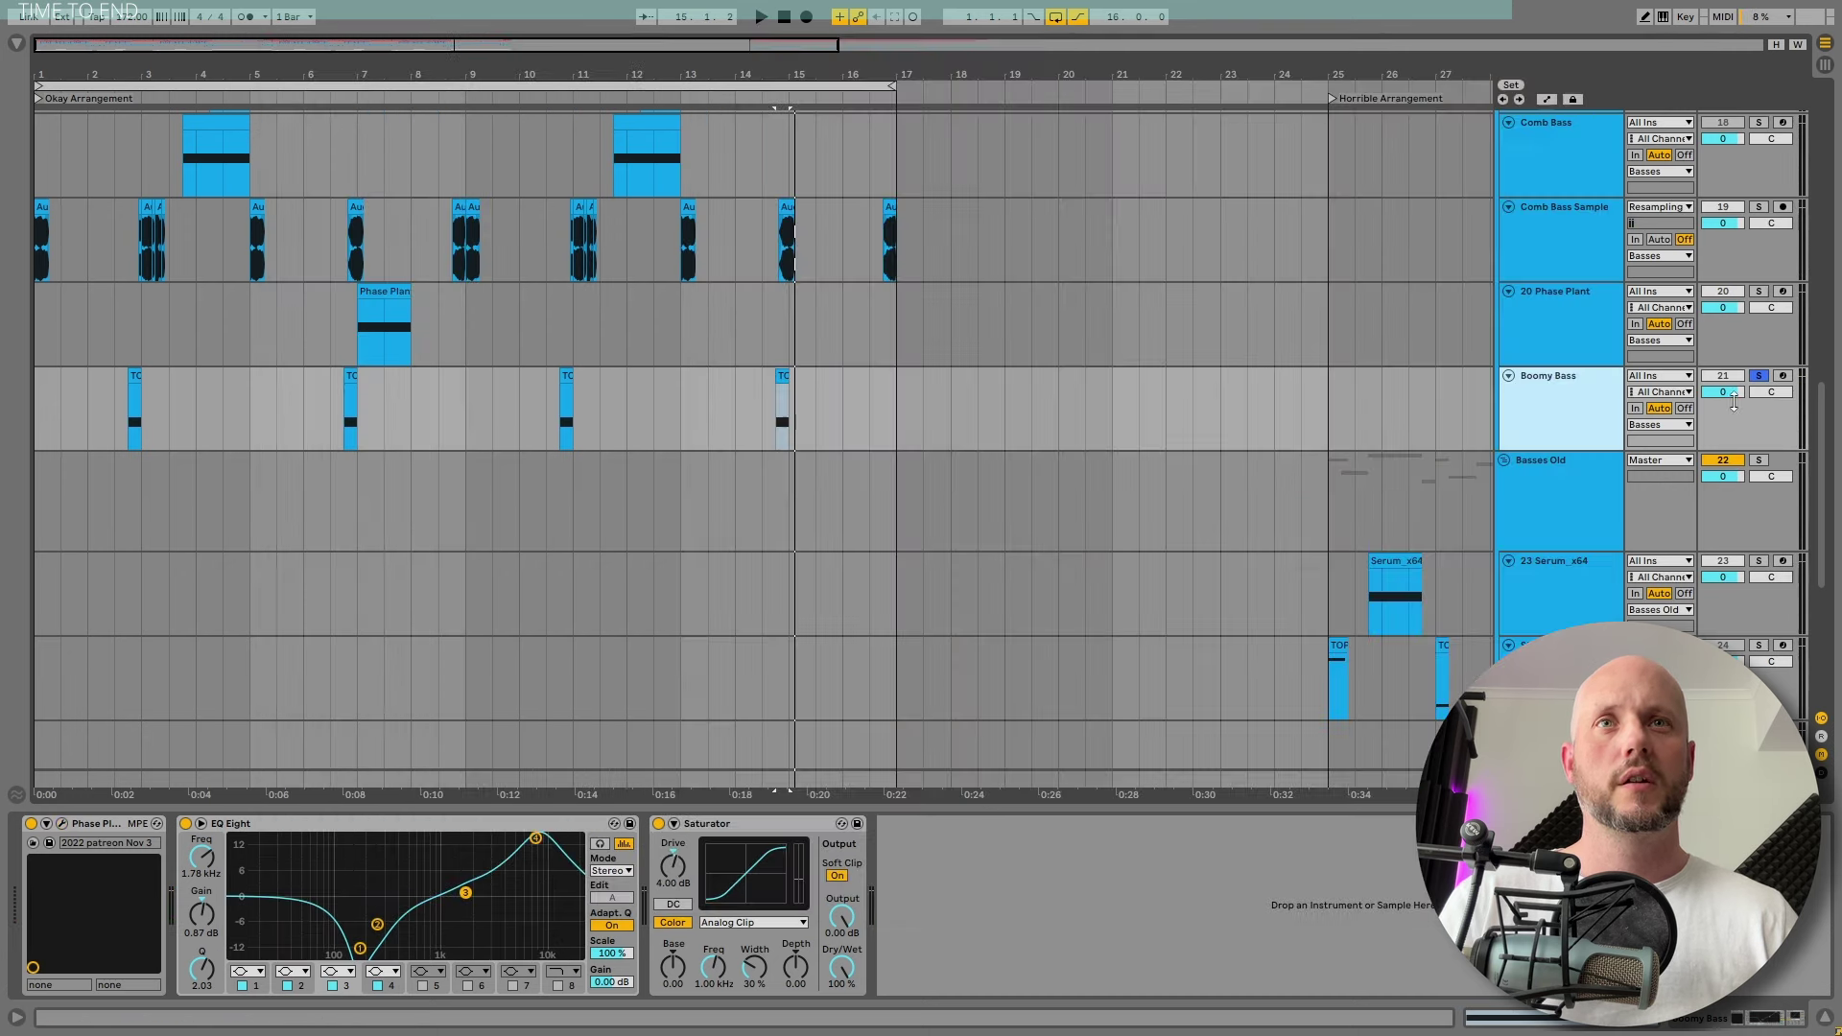
Unfold and solo the BG Fillers group, and play the Okay Arrangement from its start
{"action": "left_click", "coordinate": [1521, 304]}
{"action": "double_click", "coordinate": [1521, 304]}
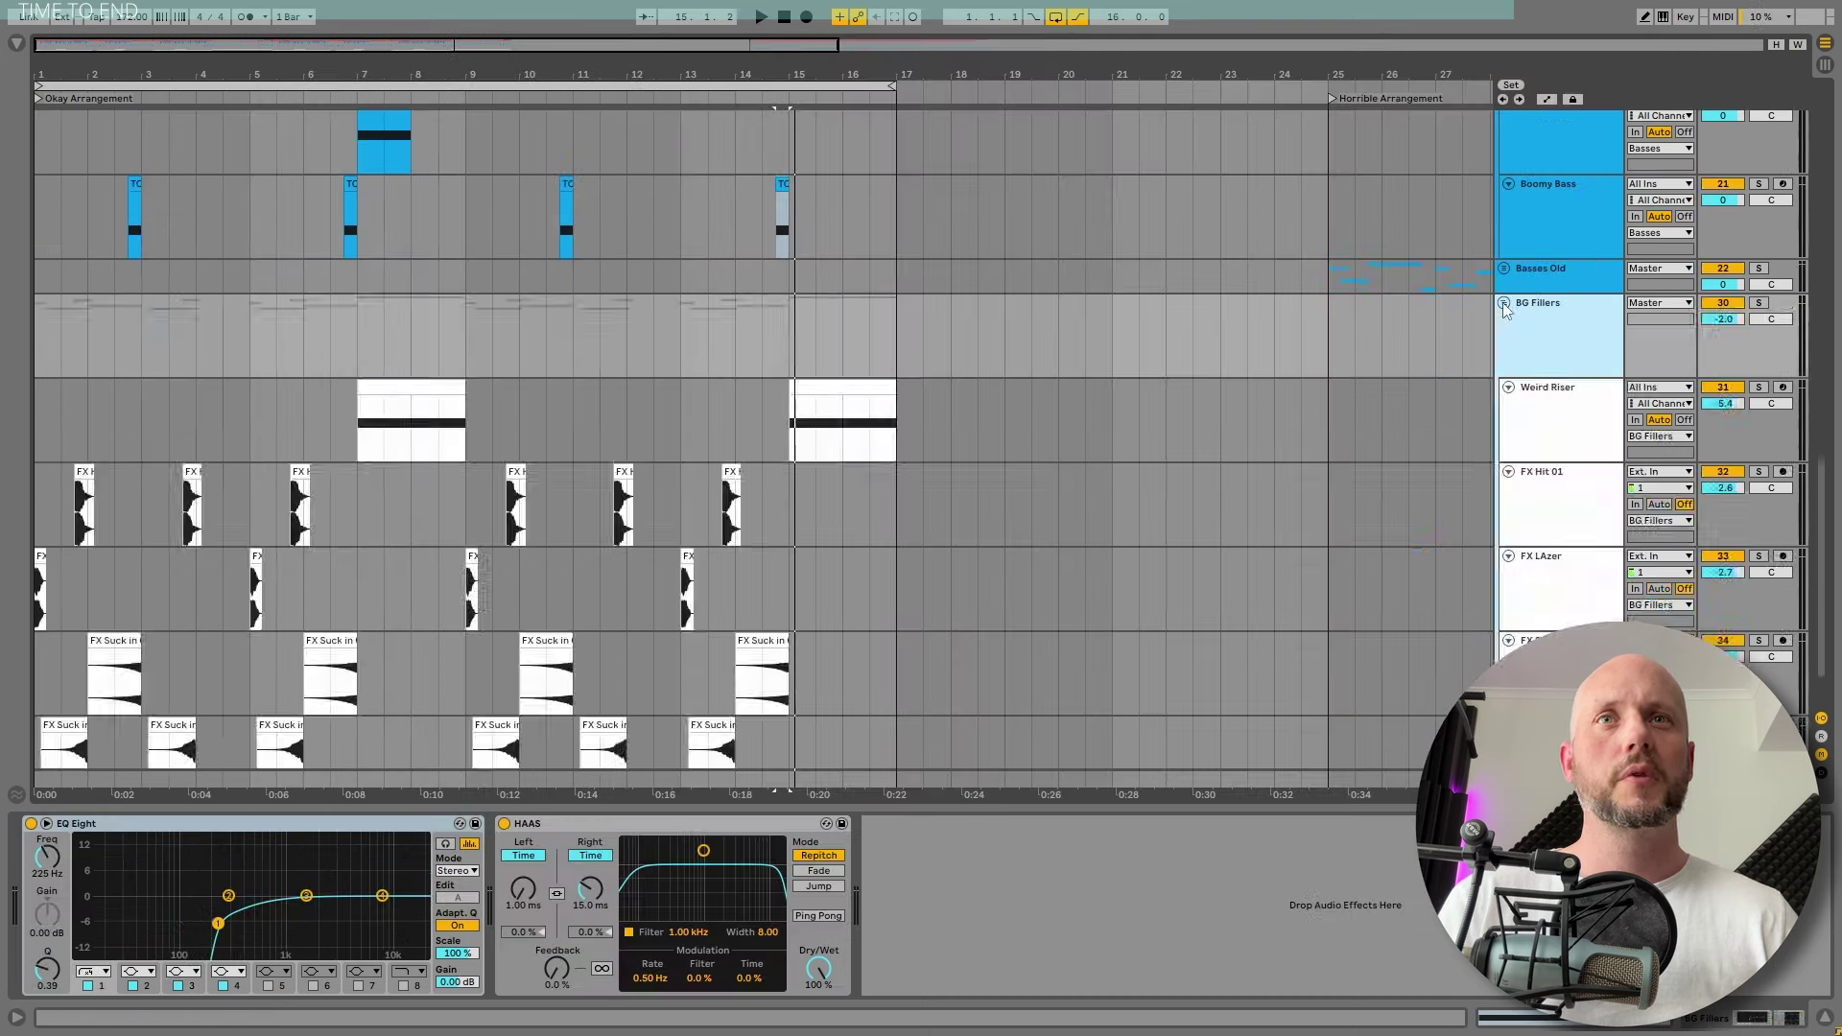
{"action": "left_click", "coordinate": [1758, 304]}
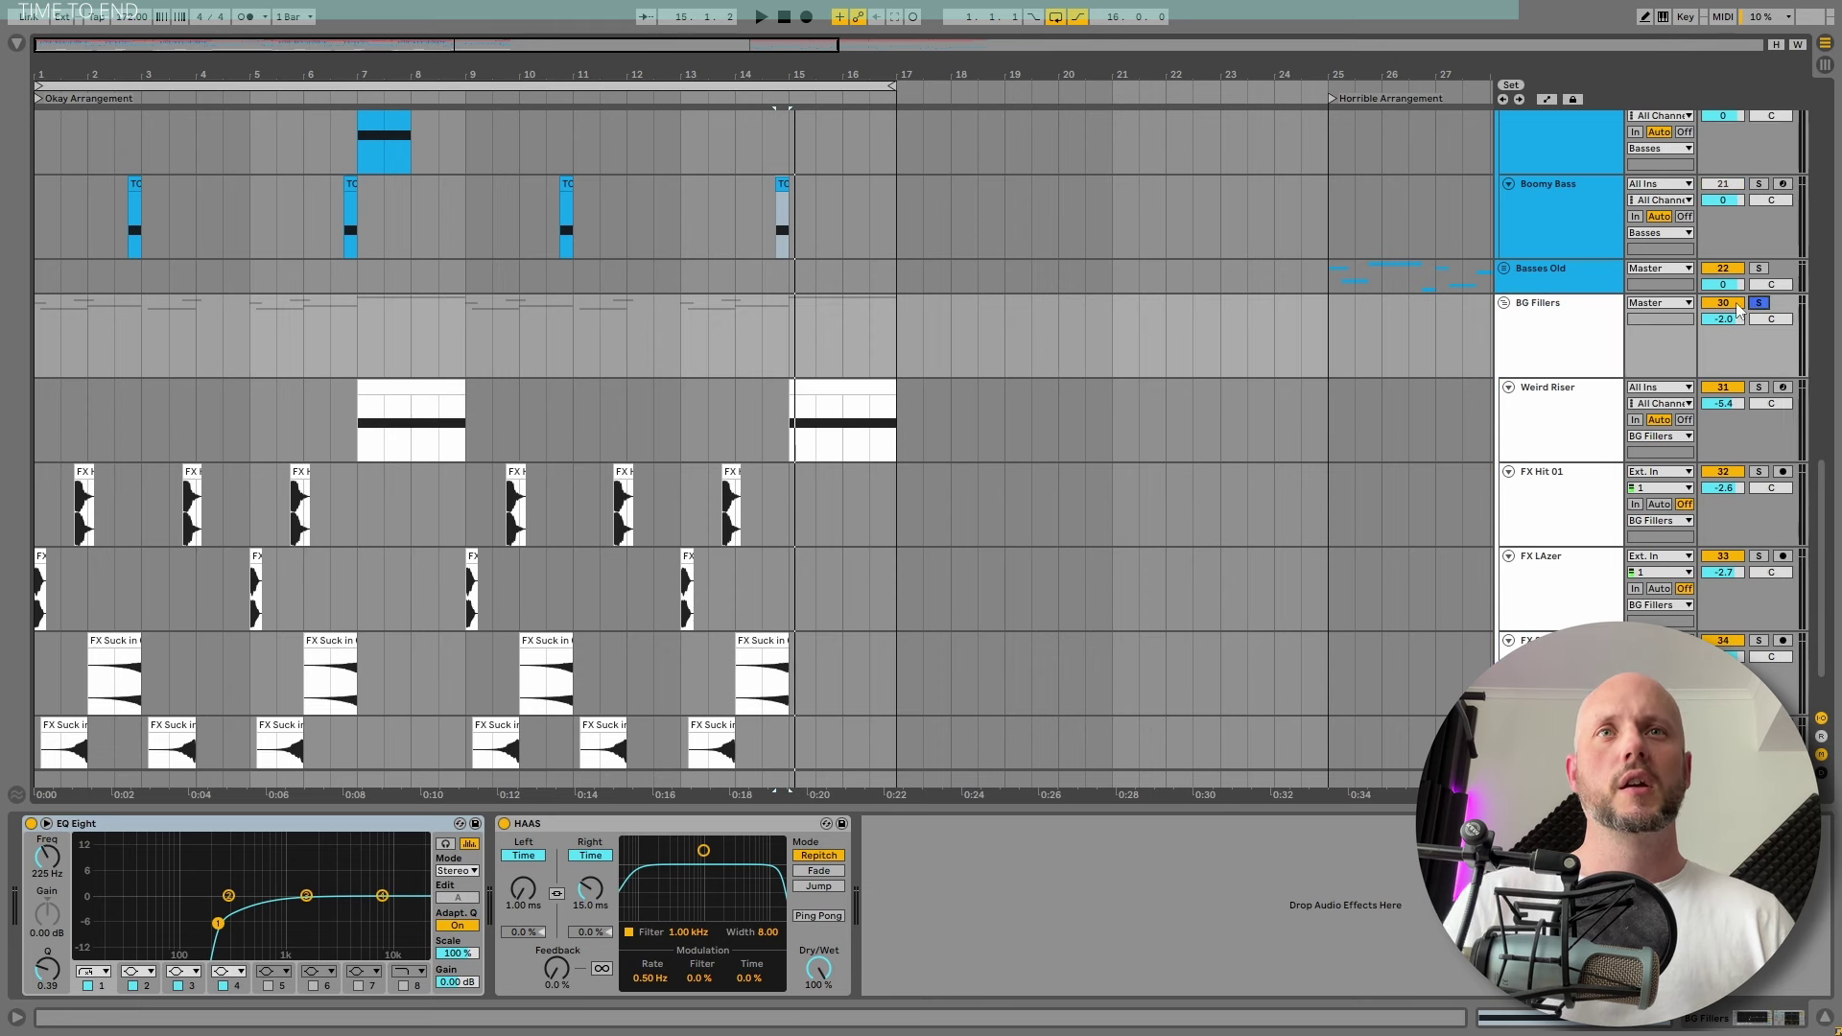
{"action": "scroll", "coordinate": [1758, 303], "scroll_direction": "up", "scroll_amount": 15}
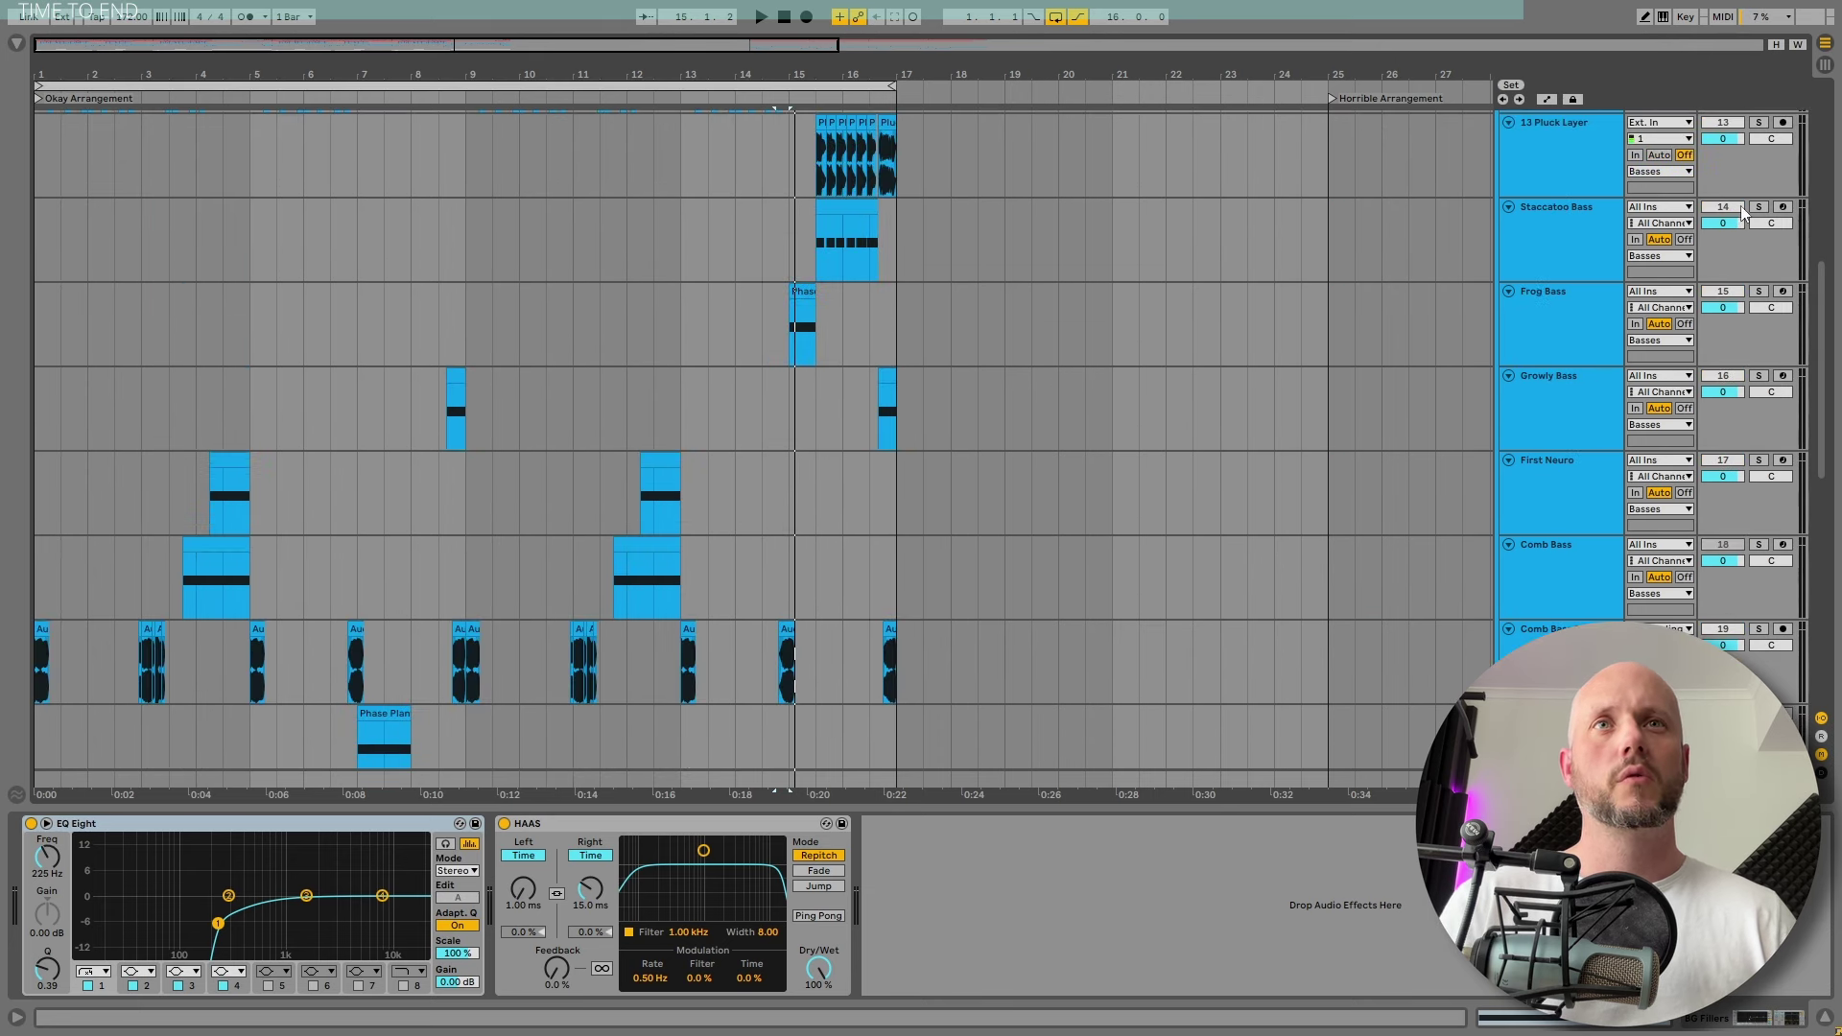
{"action": "scroll", "coordinate": [1740, 191], "scroll_direction": "up", "scroll_amount": 5}
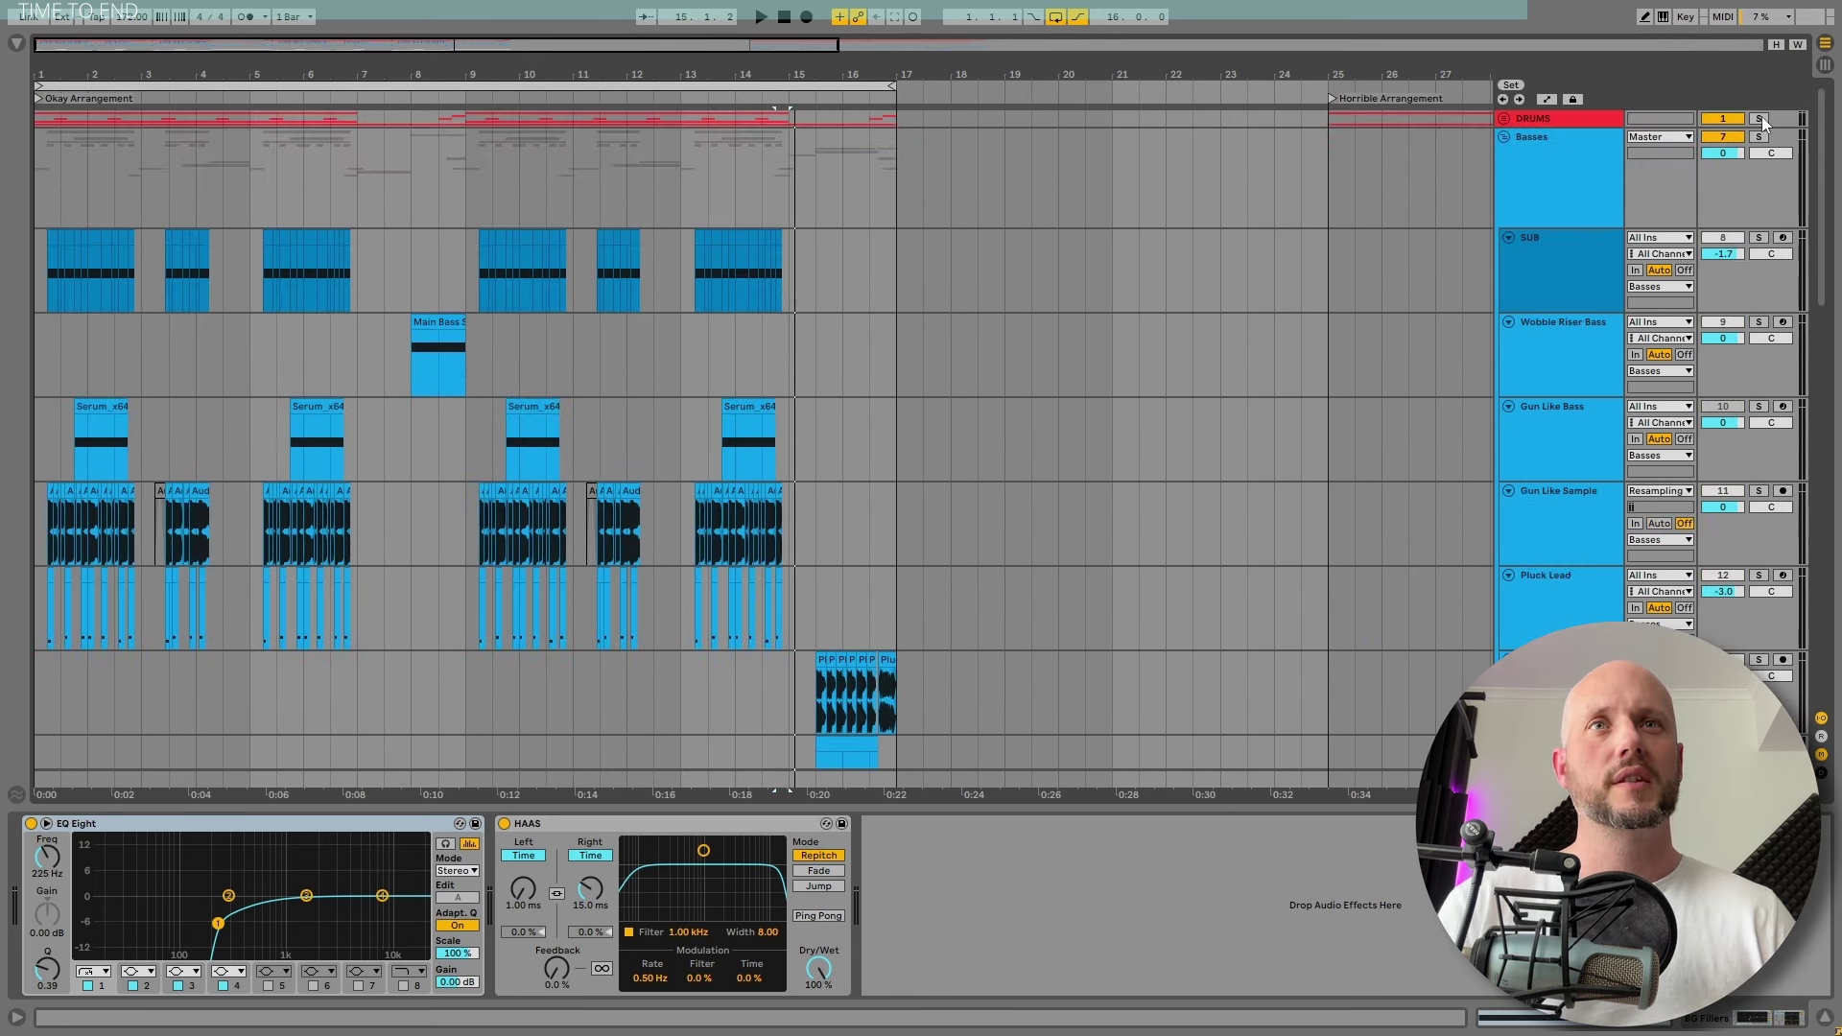
{"action": "left_click_drag", "start_coordinate": [1821, 153], "coordinate": [1763, 592]}
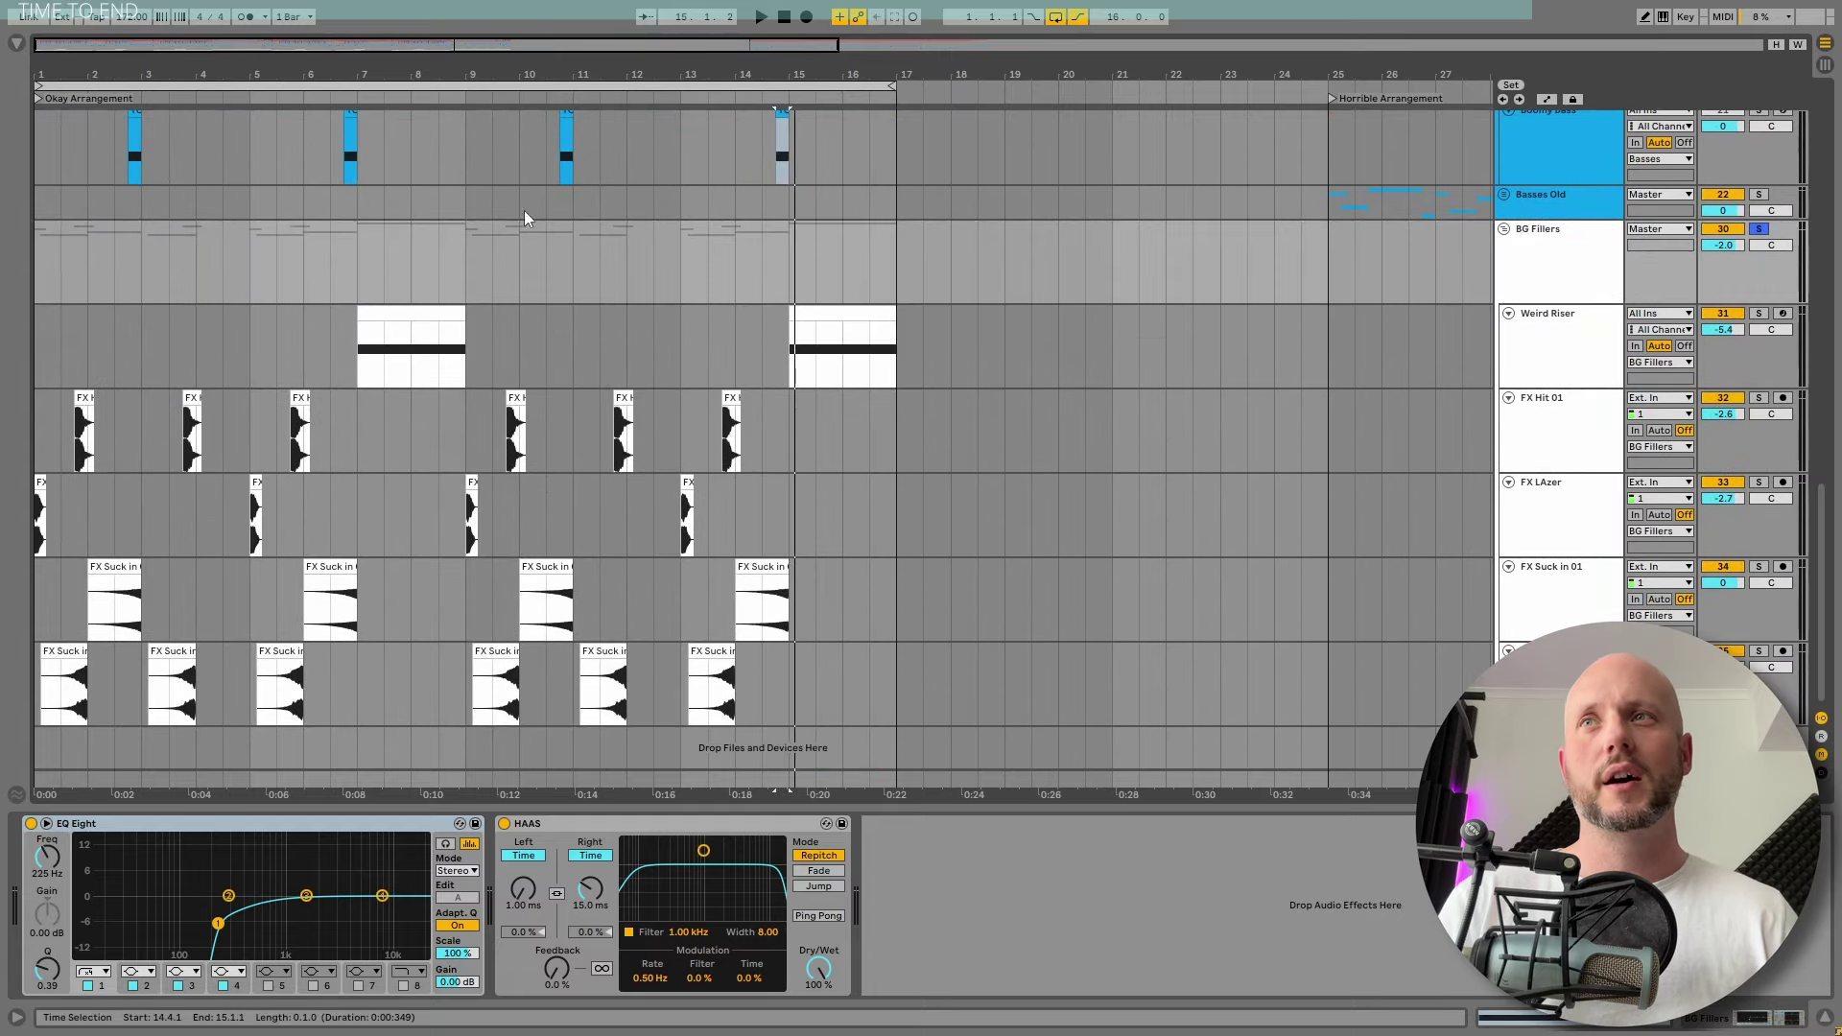
{"action": "left_click", "coordinate": [464, 84]}
{"action": "key", "text": "space"}
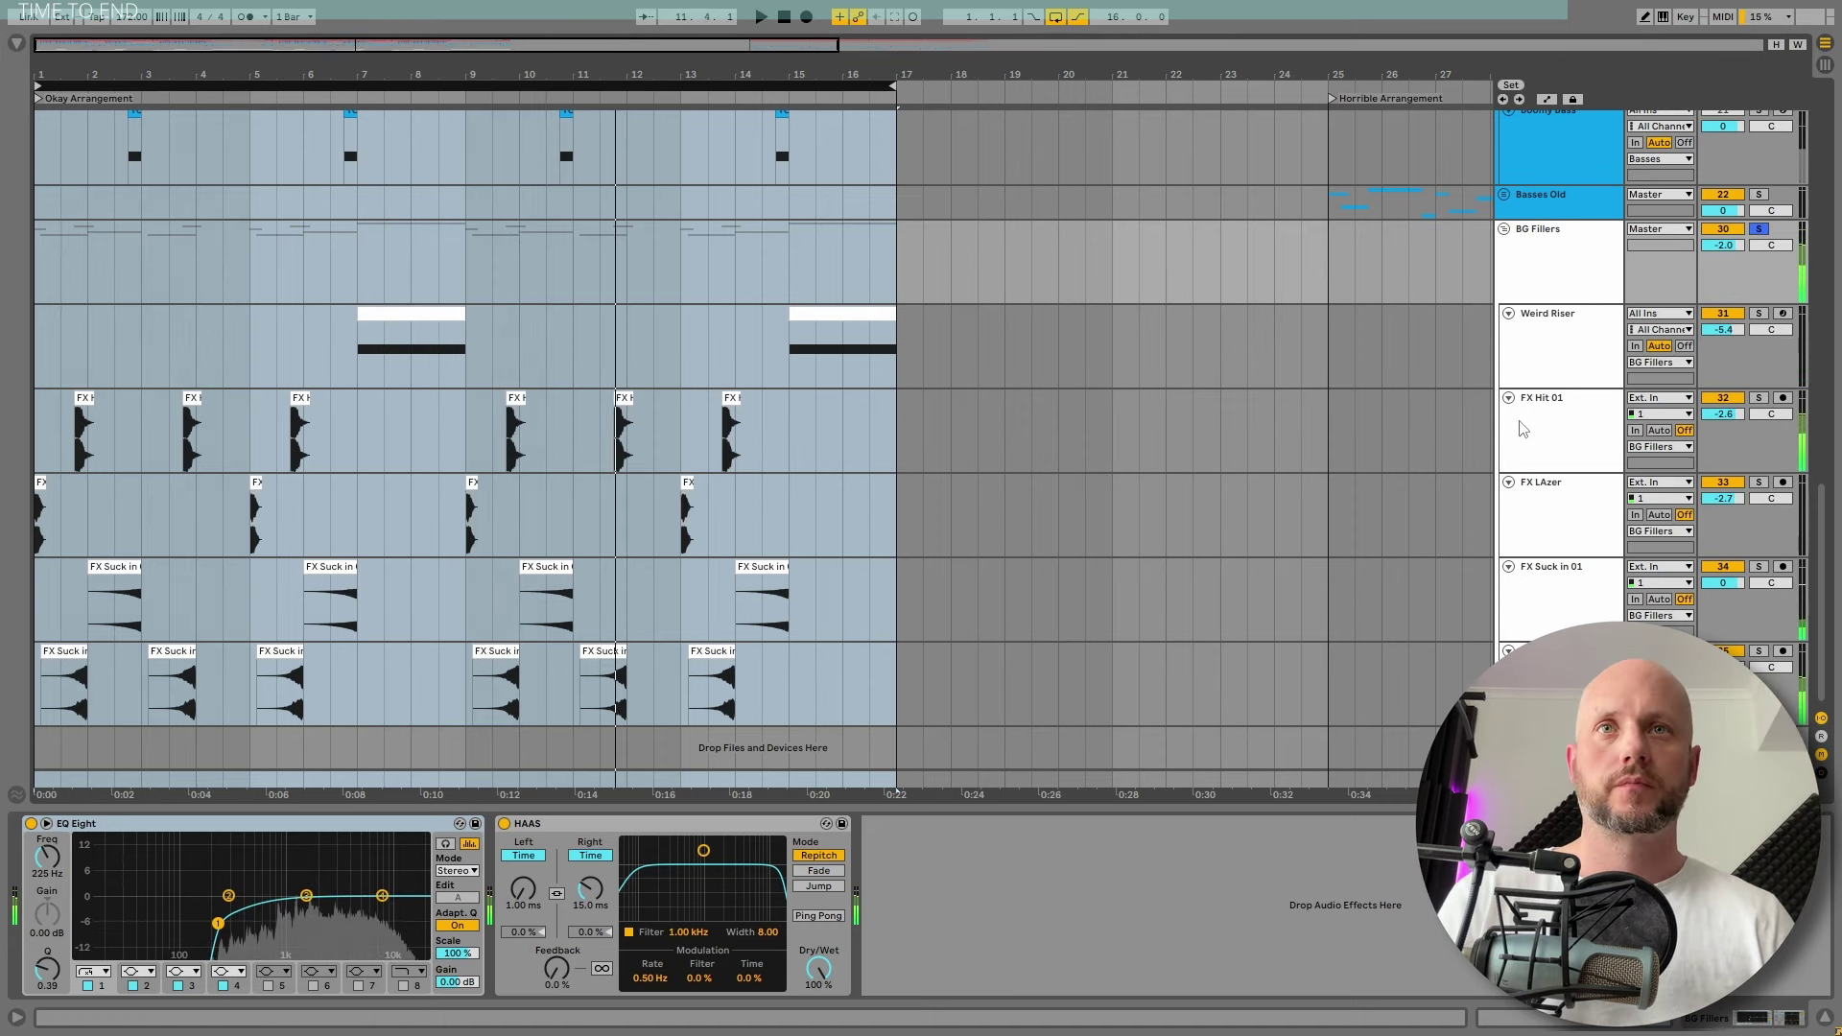
Inspect the device chains of the Weird Riser, FX Hit 01, FX LAzer and FX Suck in tracks
{"action": "left_click", "coordinate": [1569, 348]}
{"action": "left_click", "coordinate": [1564, 442]}
{"action": "left_click", "coordinate": [1558, 563]}
{"action": "left_click", "coordinate": [1561, 657]}
{"action": "left_click", "coordinate": [1570, 583]}
{"action": "left_click", "coordinate": [1579, 486]}
{"action": "left_click", "coordinate": [1573, 403]}
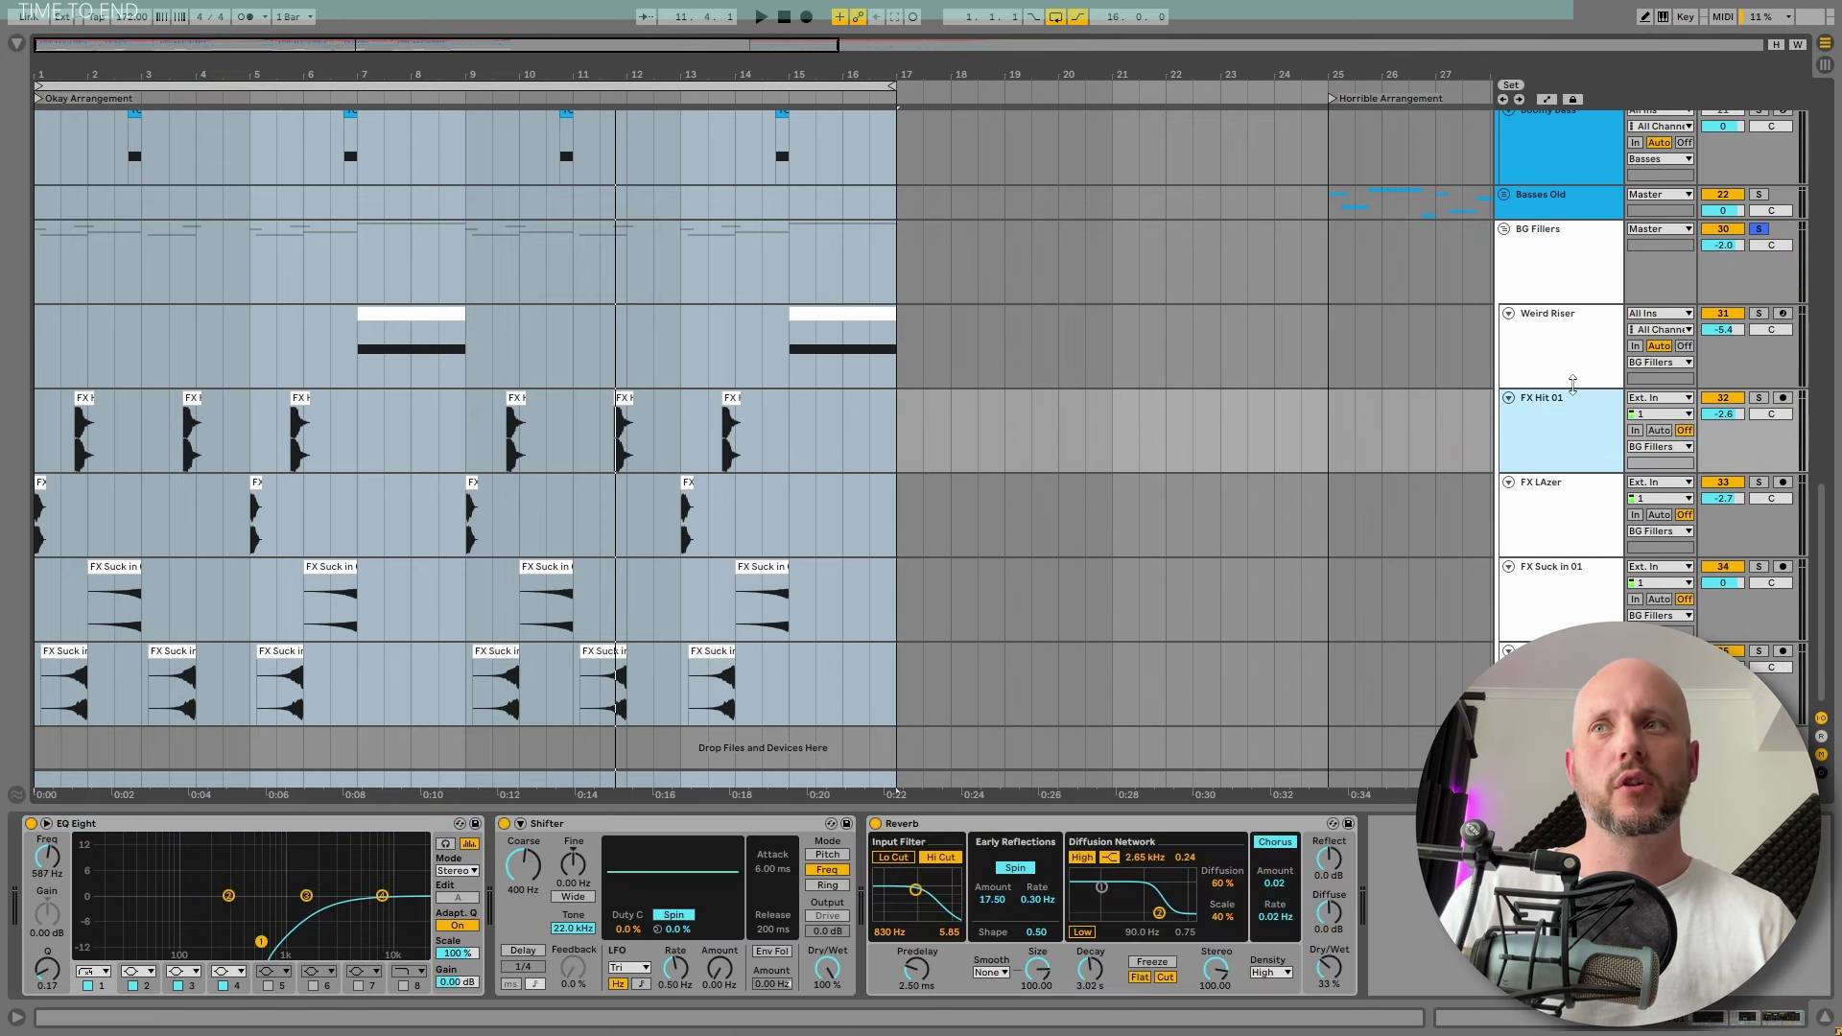
Audition the first FX Suck in, FX LAzer and FX Hit 01 clips individually with their tracks soloed
{"action": "left_click", "coordinate": [59, 657]}
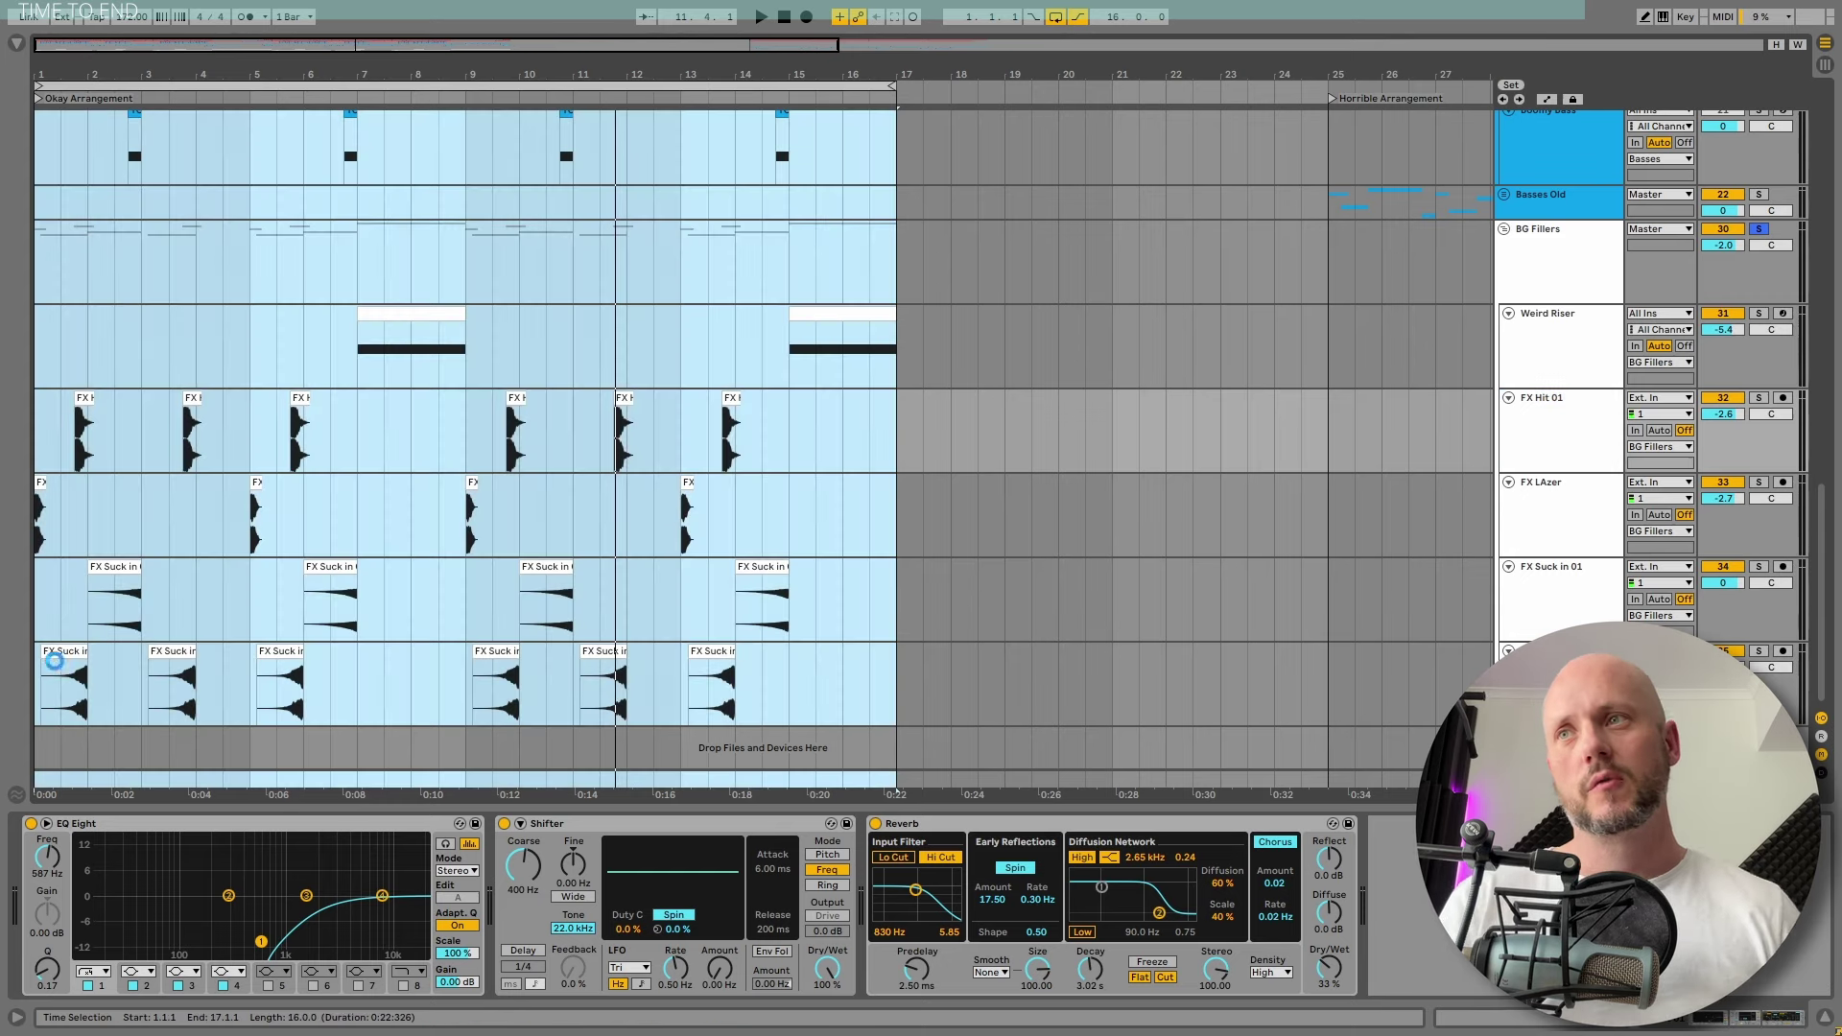
{"action": "left_click", "coordinate": [103, 566]}
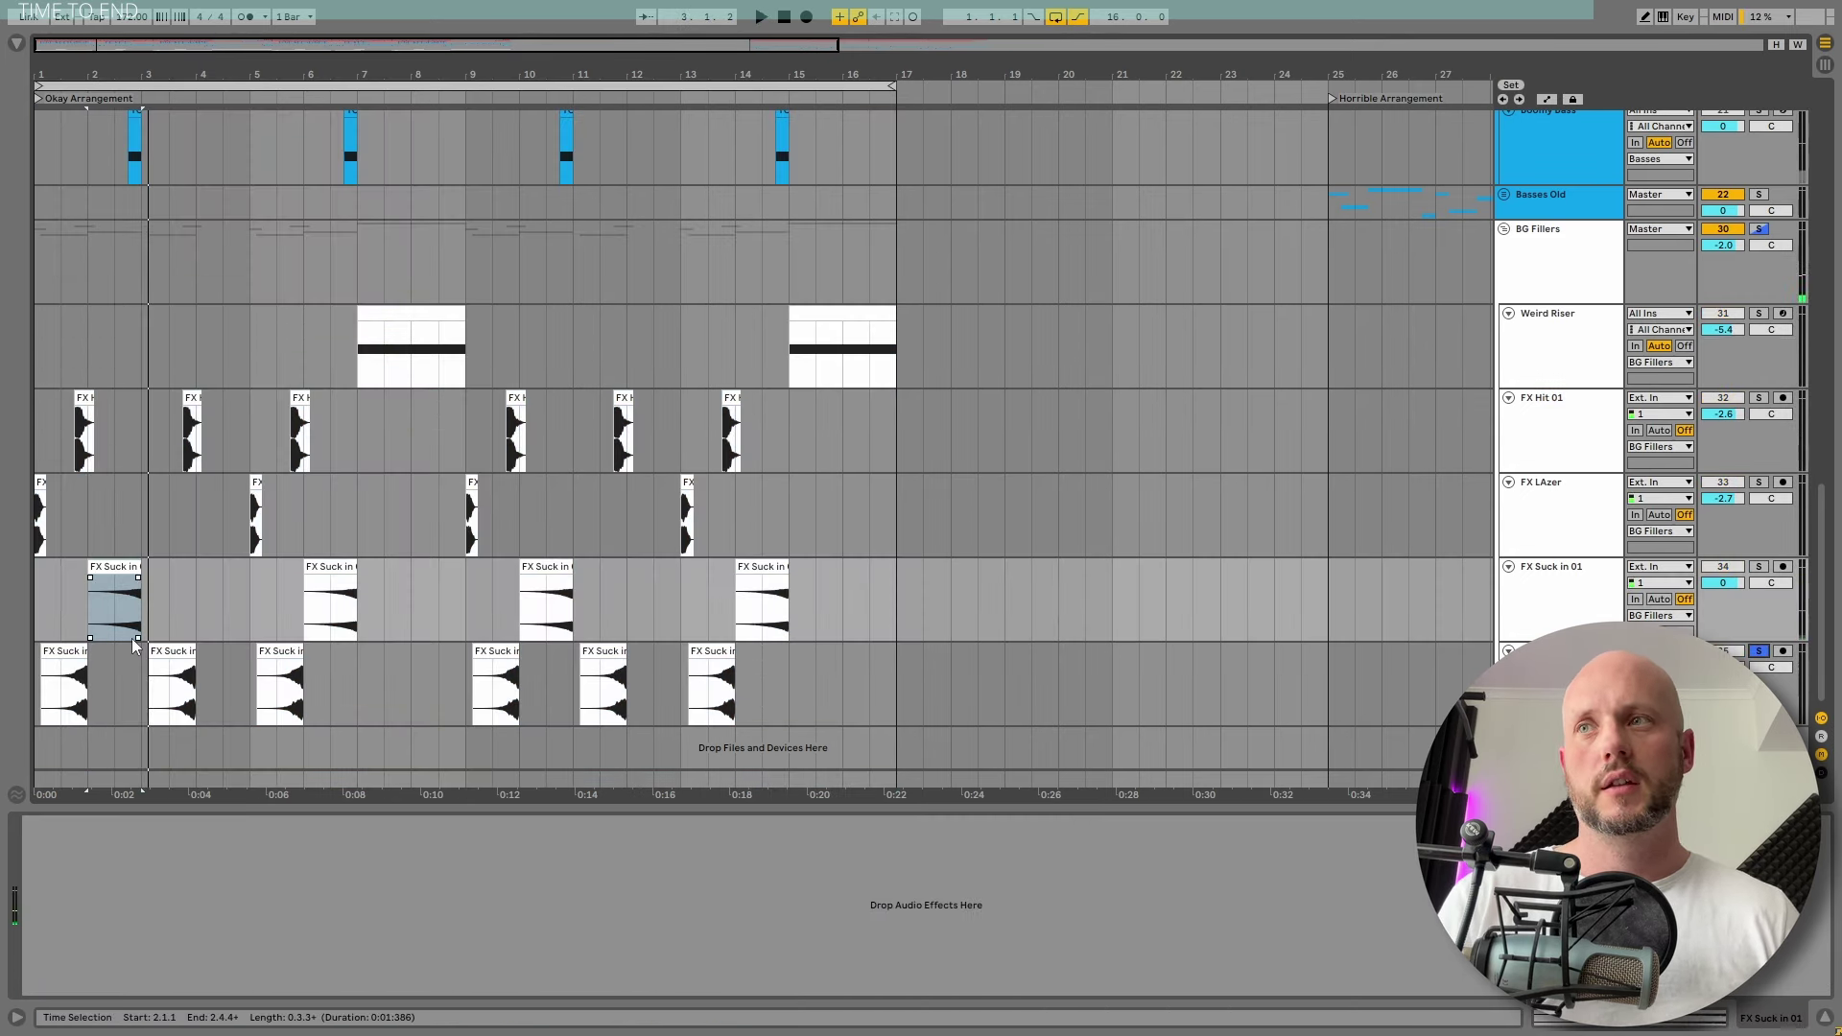
{"action": "left_click", "coordinate": [44, 654]}
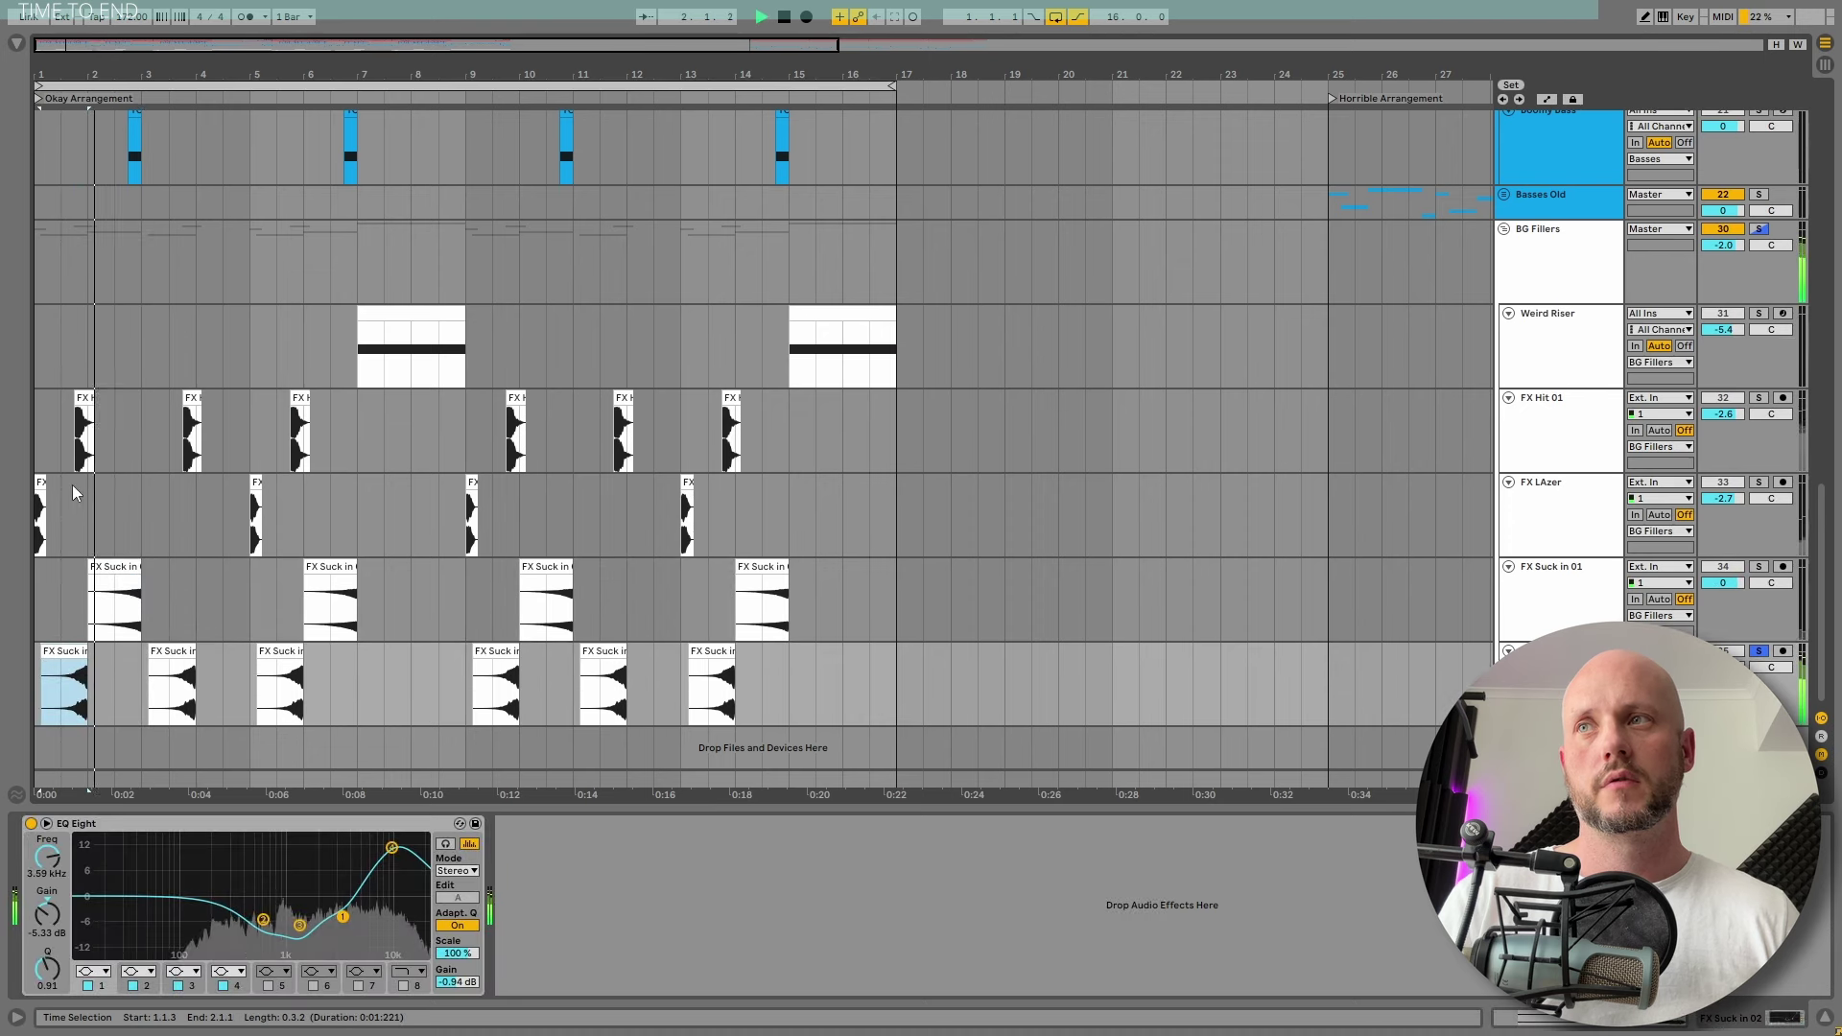
{"action": "left_click", "coordinate": [40, 494]}
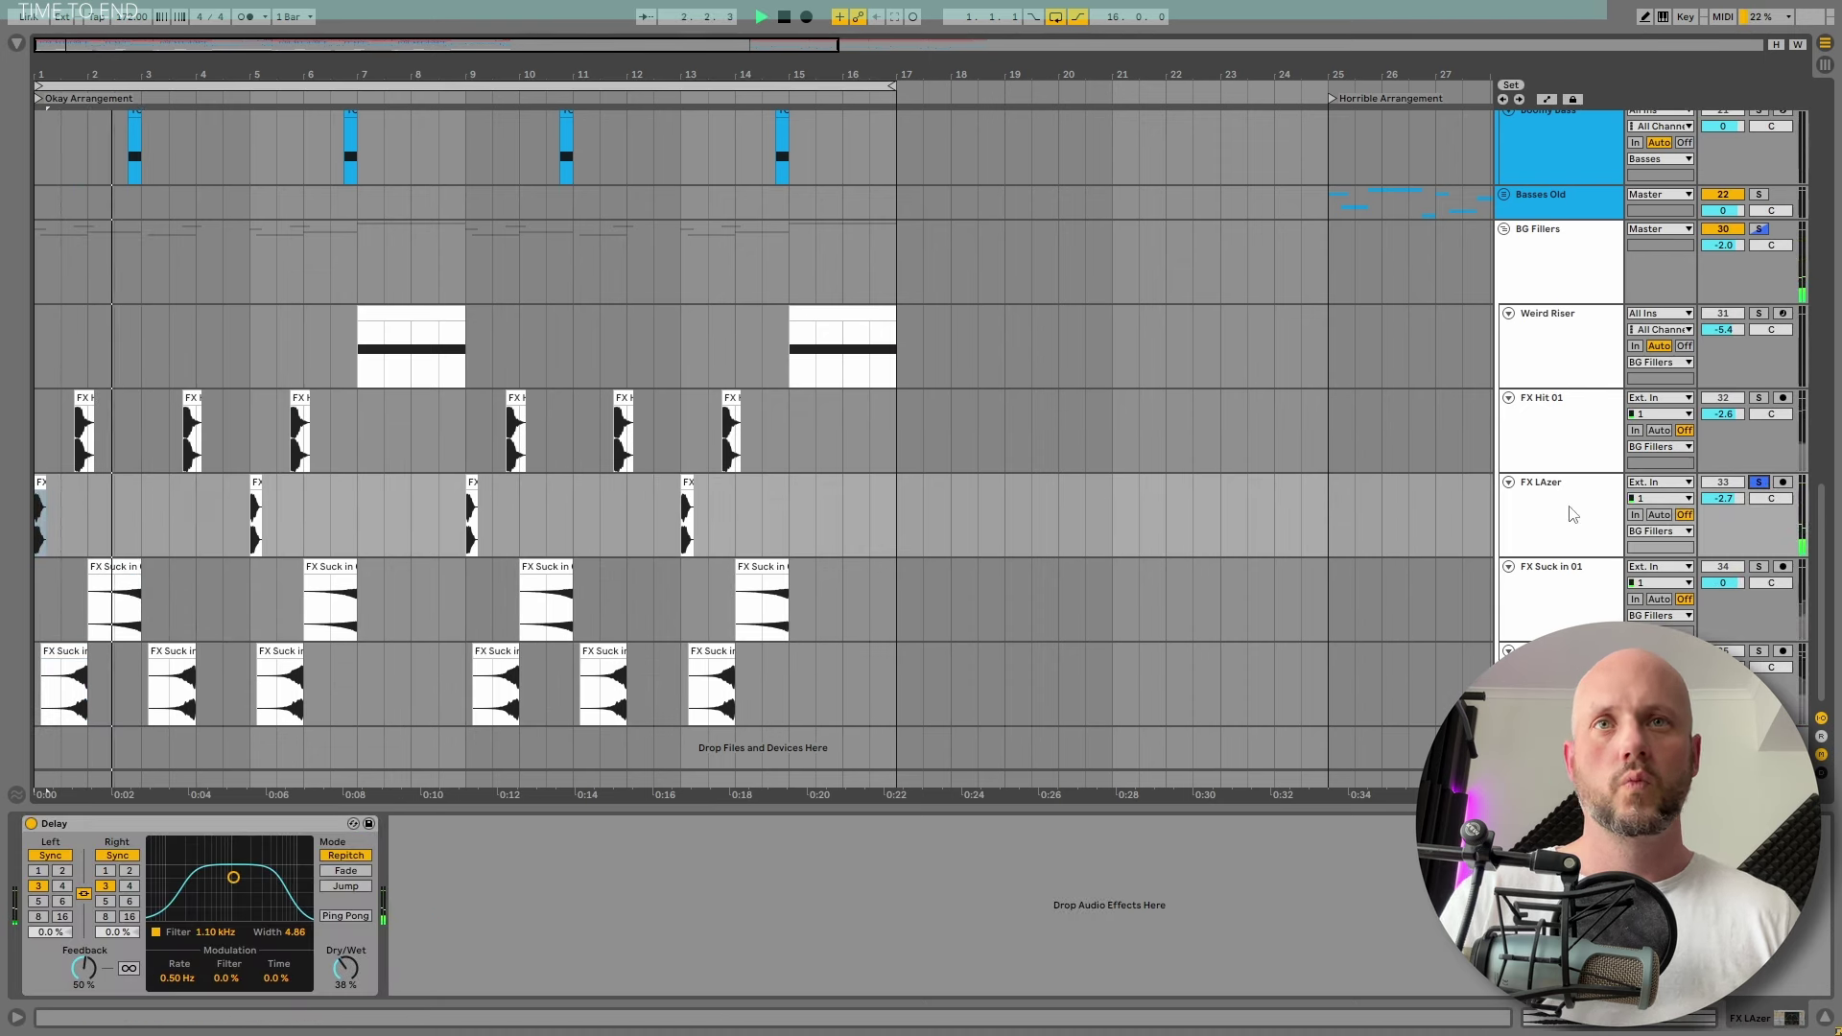
{"action": "left_click", "coordinate": [85, 398]}
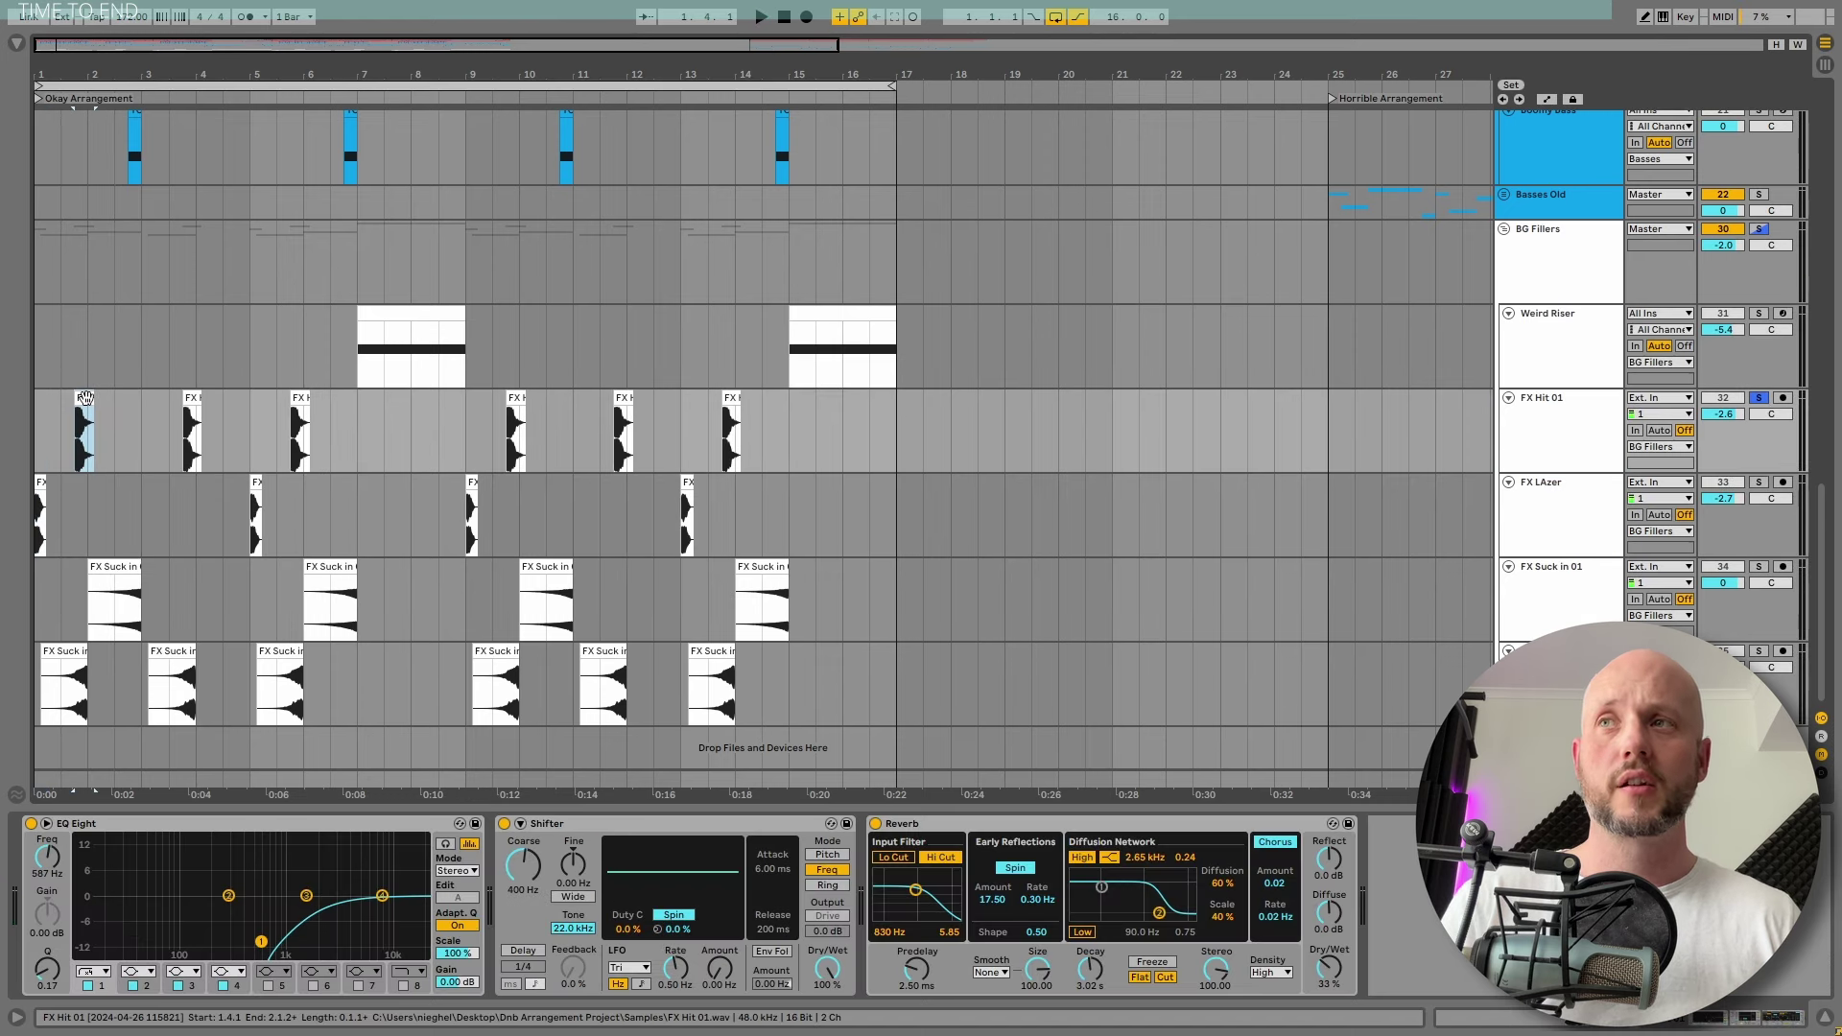
{"action": "key", "text": "space"}
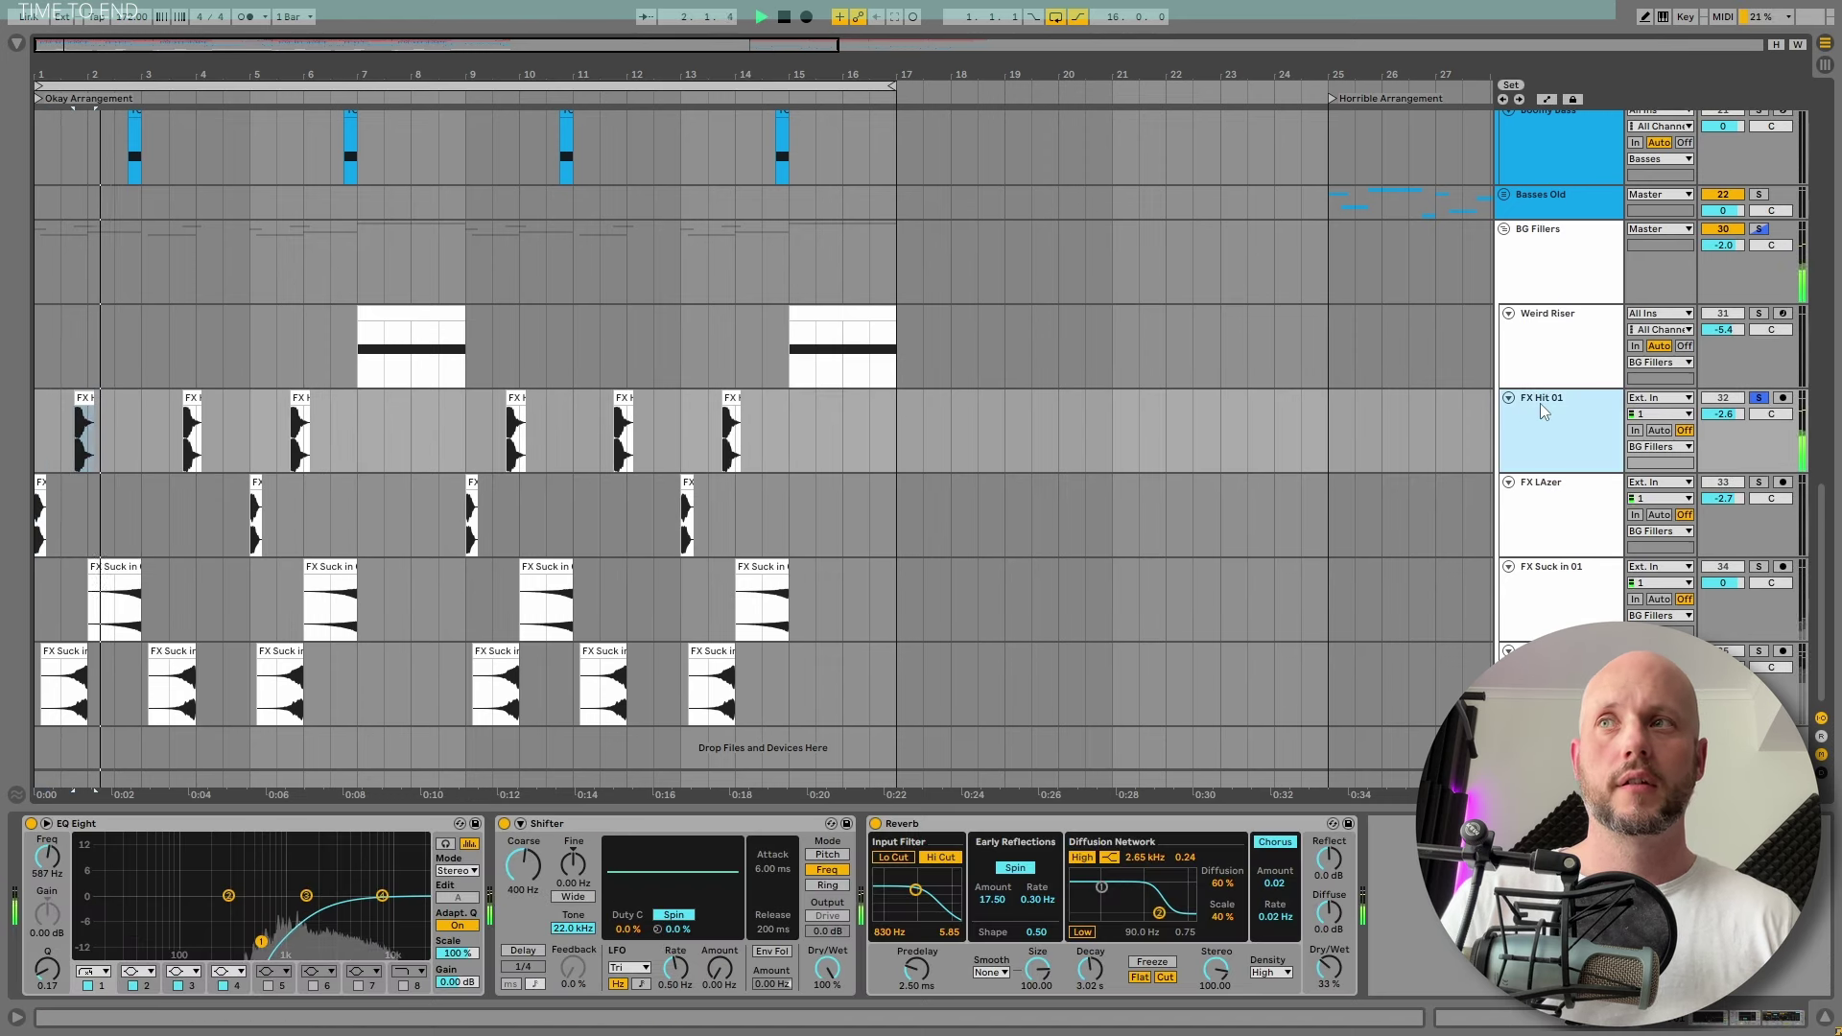
{"action": "left_click", "coordinate": [1758, 398]}
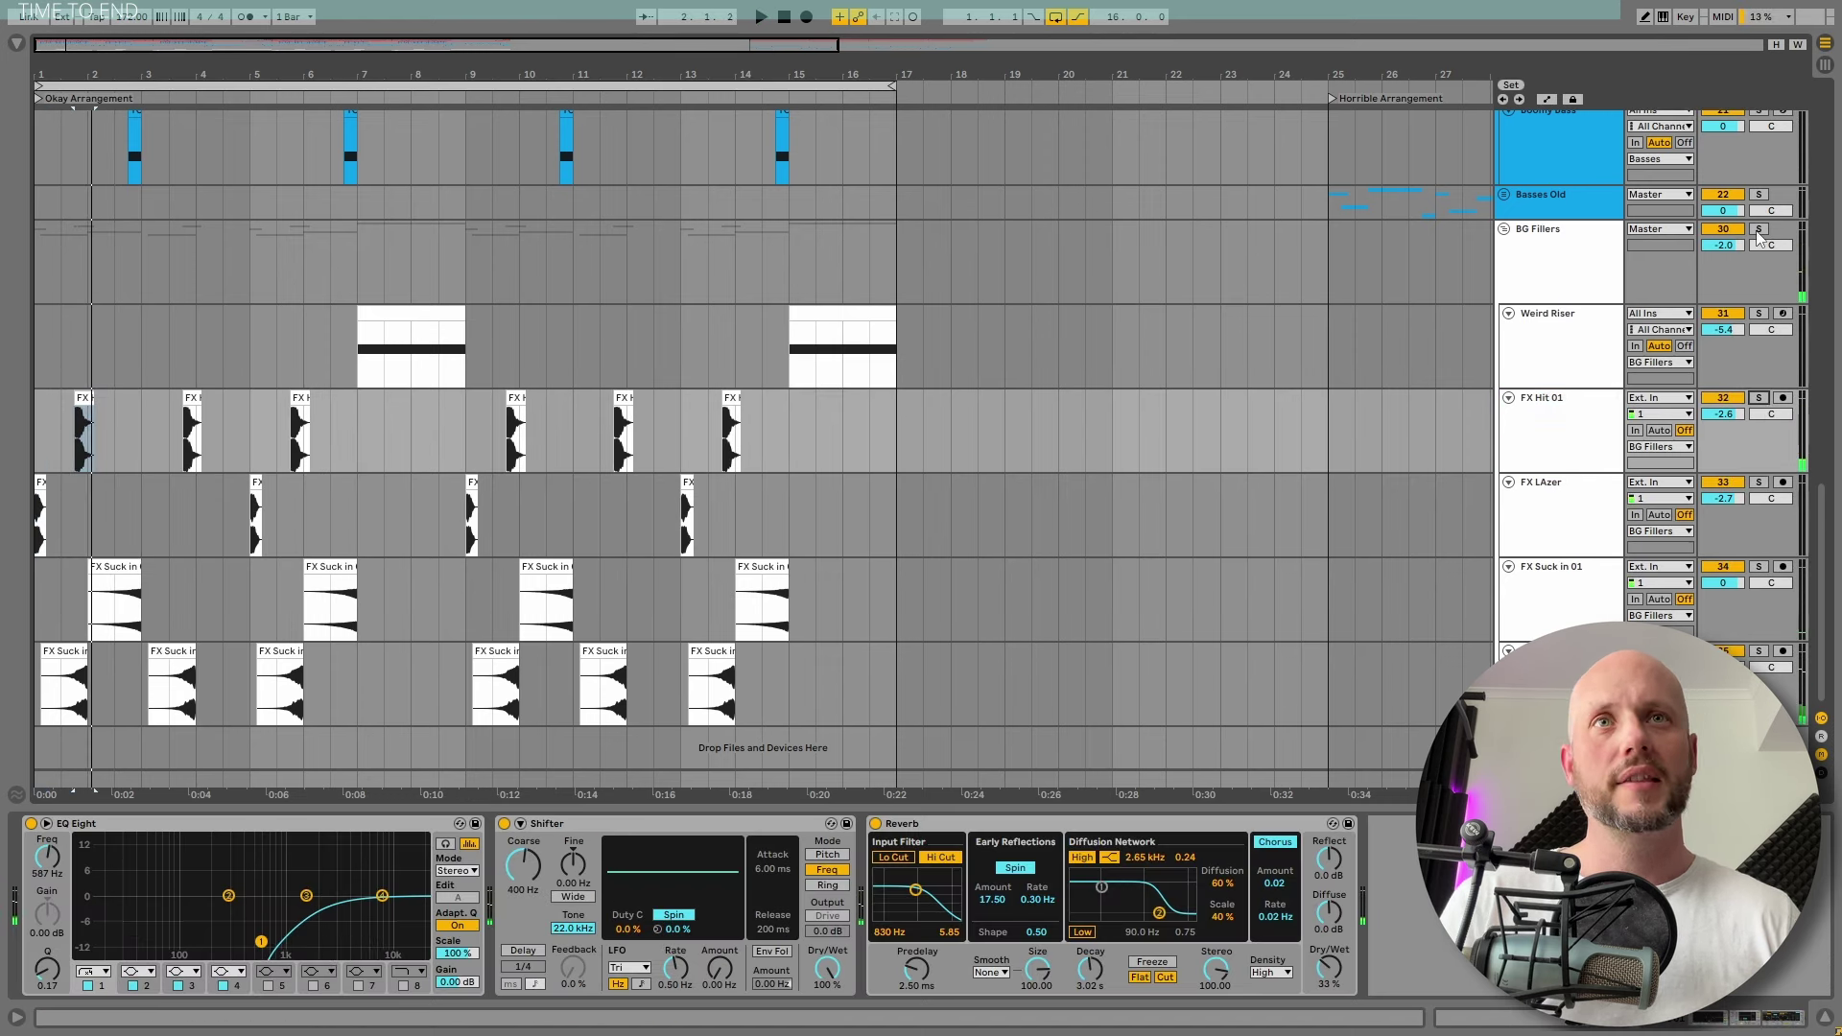
Collapse the Basses group, solo DRUMS together with BG Fillers, and play the arrangement from bar 1
{"action": "scroll", "coordinate": [1758, 236], "scroll_direction": "up", "scroll_amount": 10}
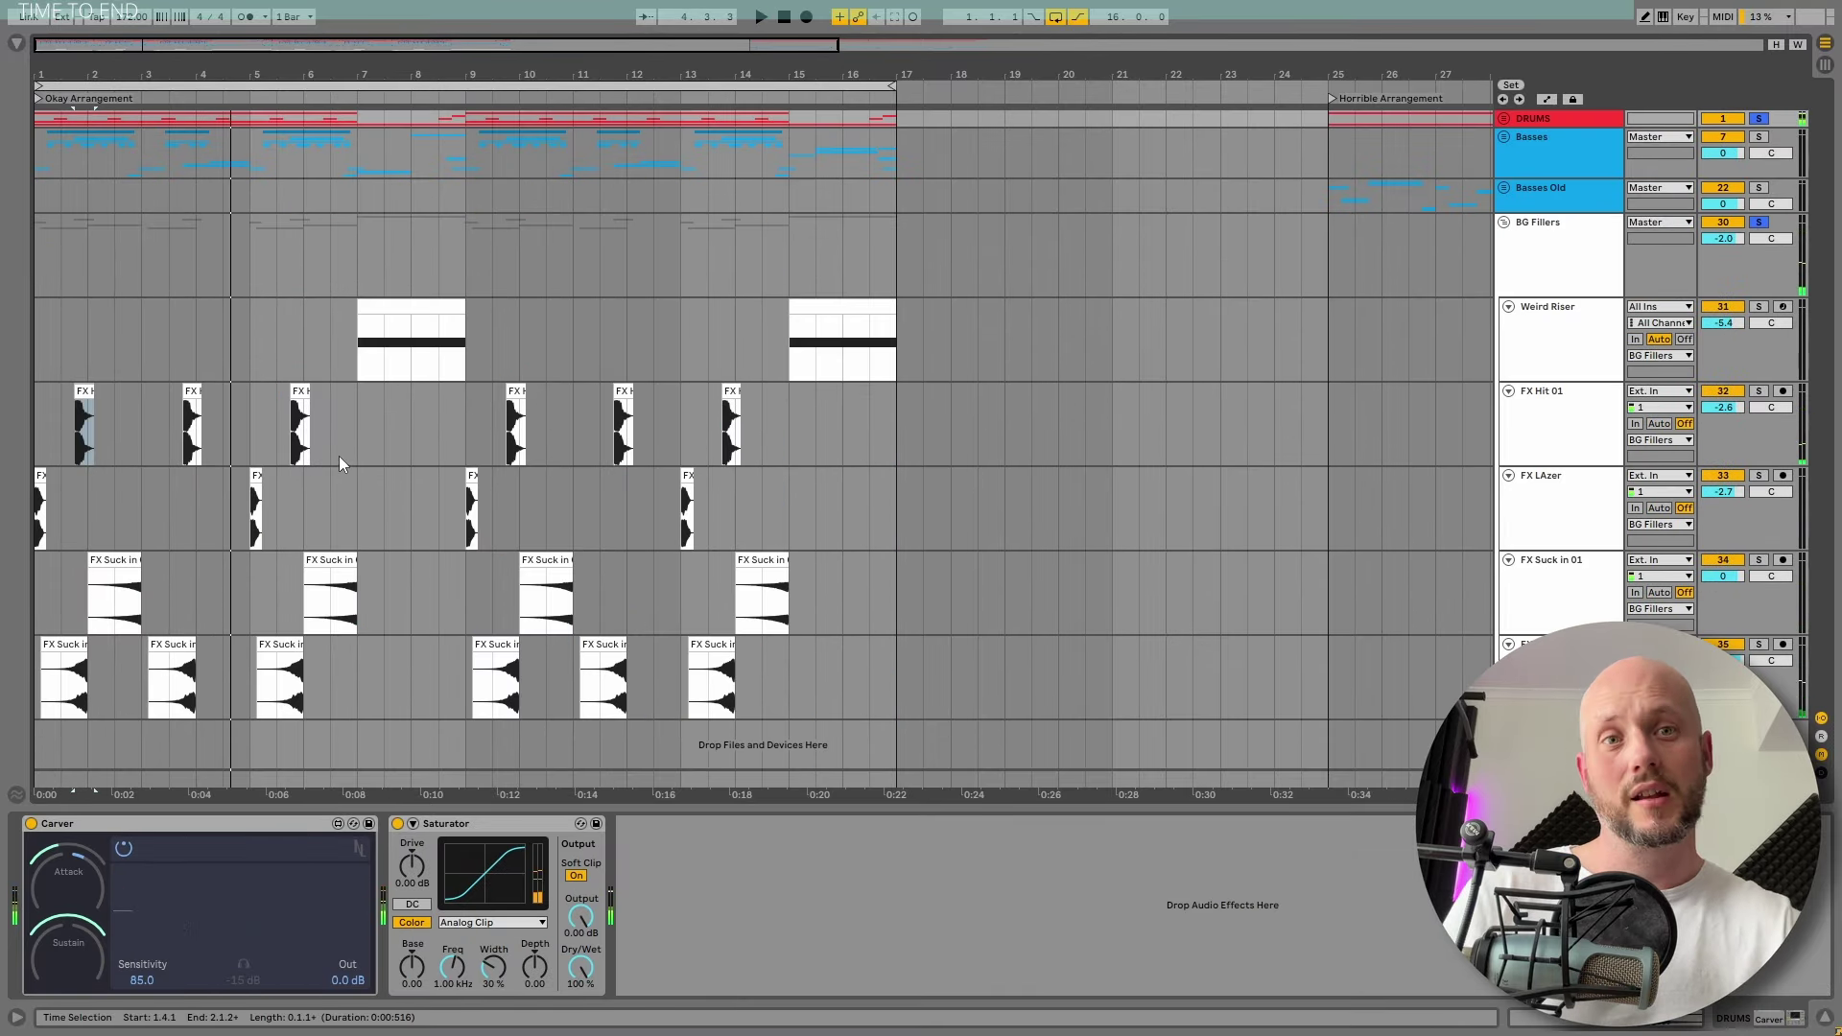
{"action": "left_click", "coordinate": [36, 401]}
{"action": "key", "text": "space"}
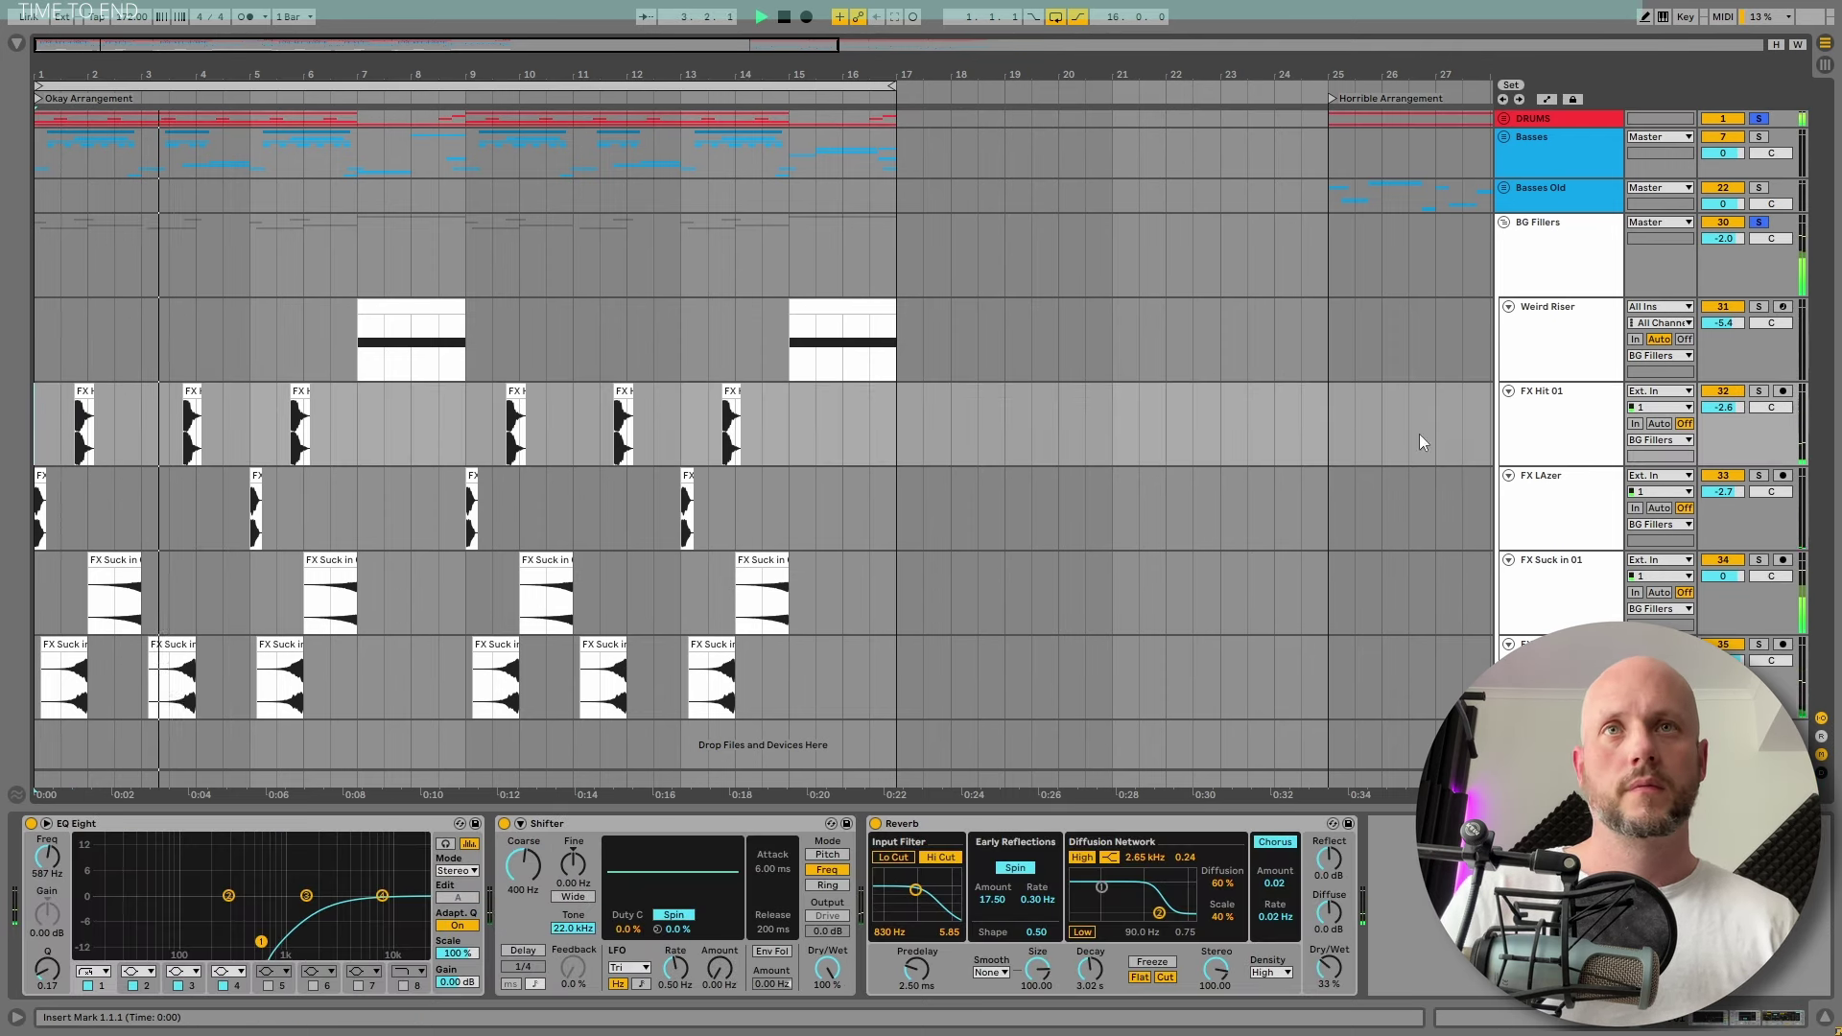
Audition the Weird Riser clip at bar 7 soloed, and play the full mix from bar 5 with all solos off
{"action": "left_click", "coordinate": [1577, 342]}
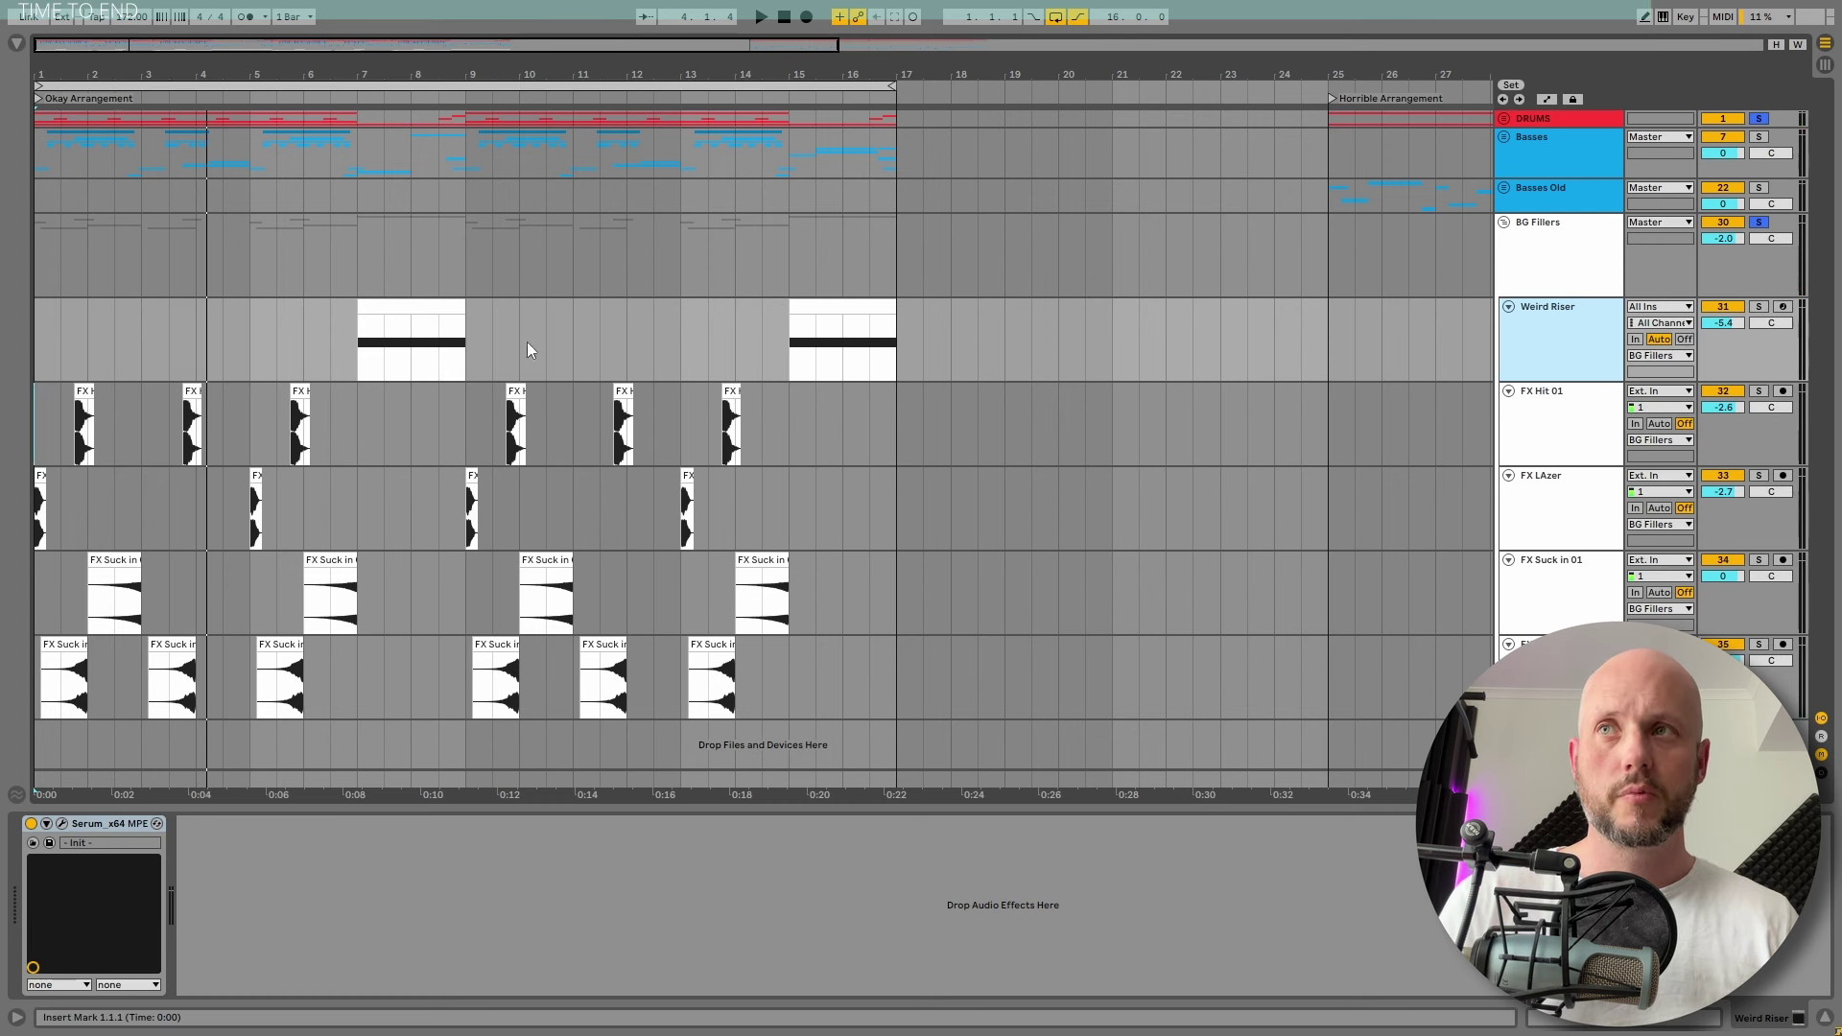
{"action": "left_click", "coordinate": [399, 306]}
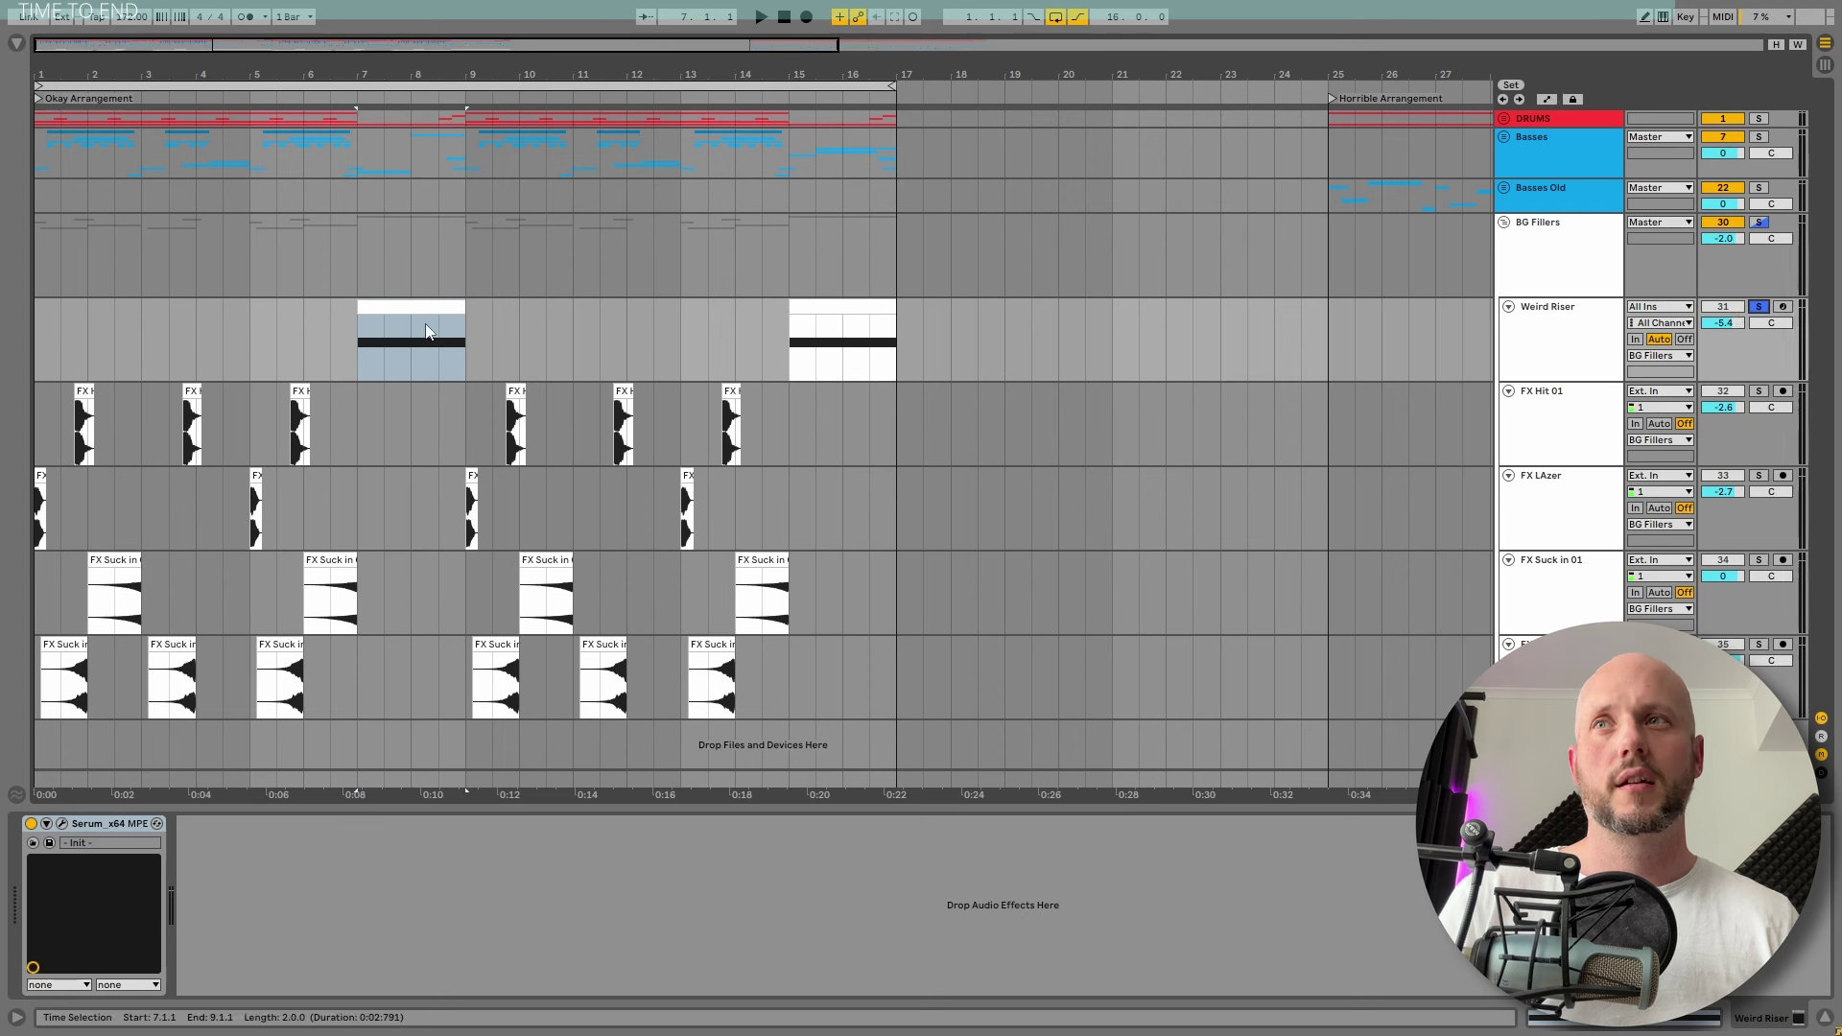
{"action": "key", "text": "space"}
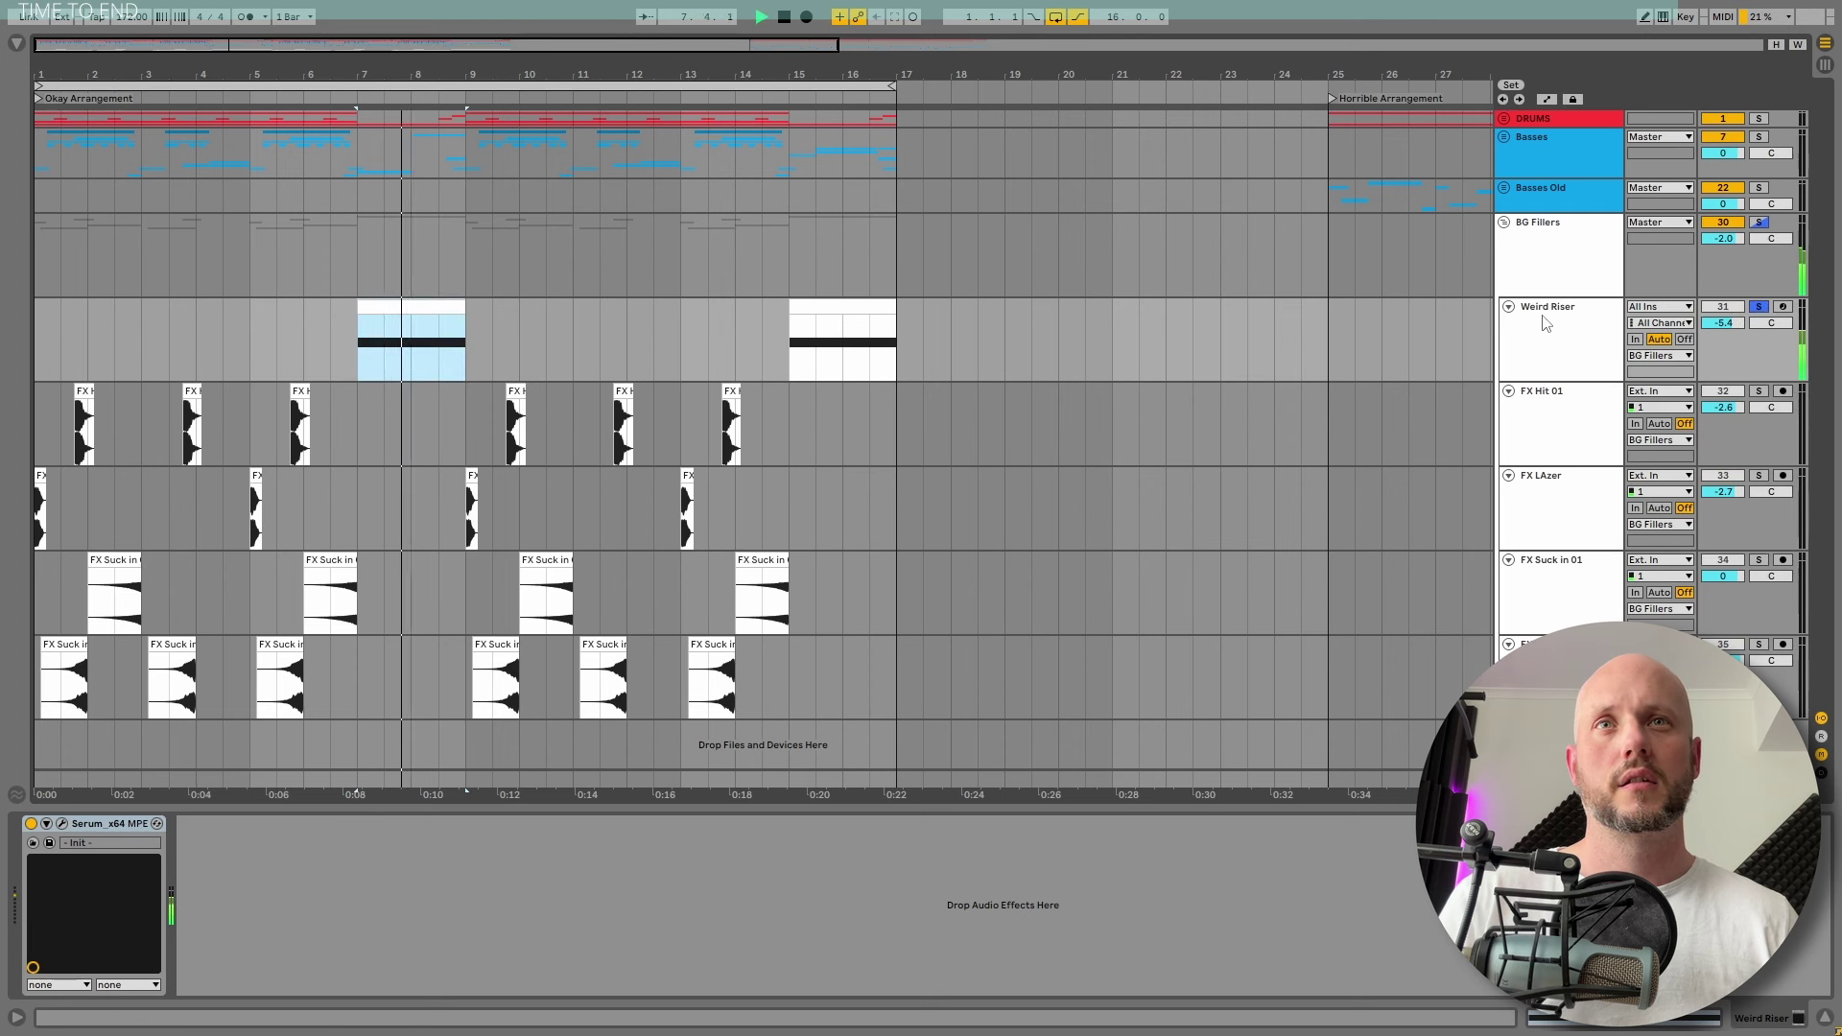
{"action": "left_click", "coordinate": [1581, 320]}
{"action": "left_click", "coordinate": [1758, 307]}
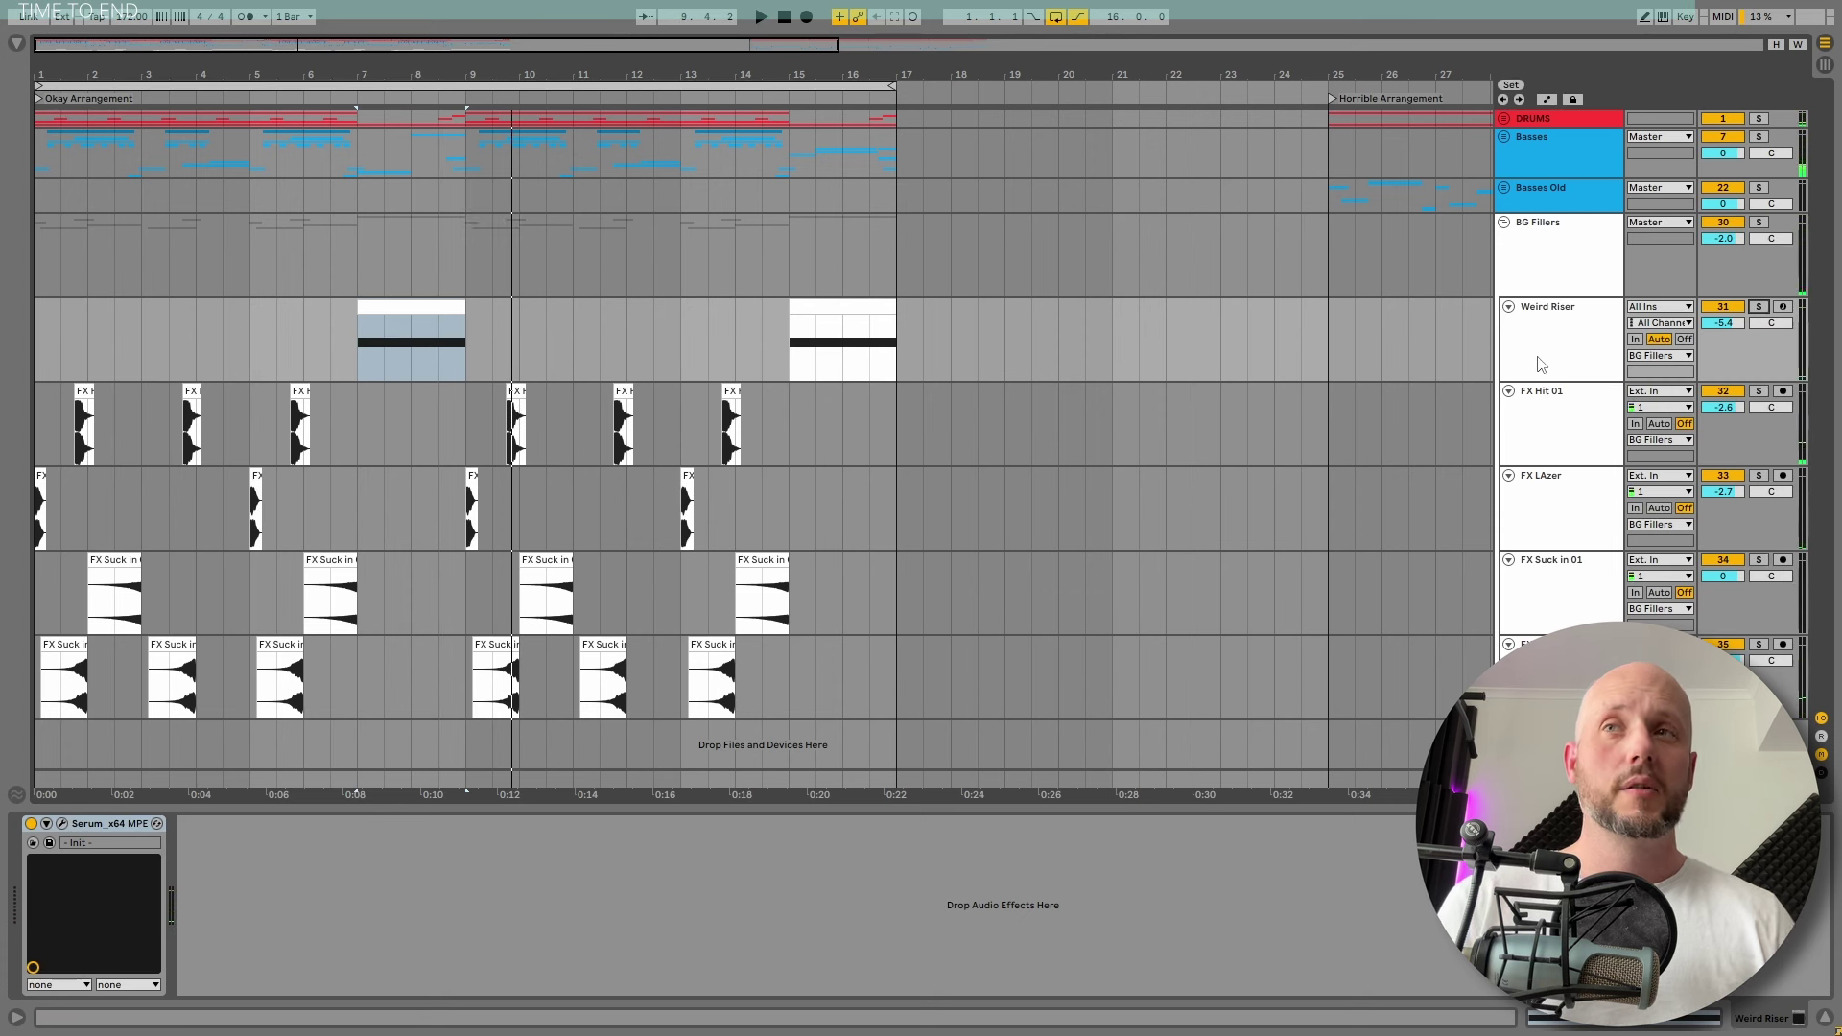
{"action": "left_click", "coordinate": [251, 328]}
{"action": "key", "text": "space"}
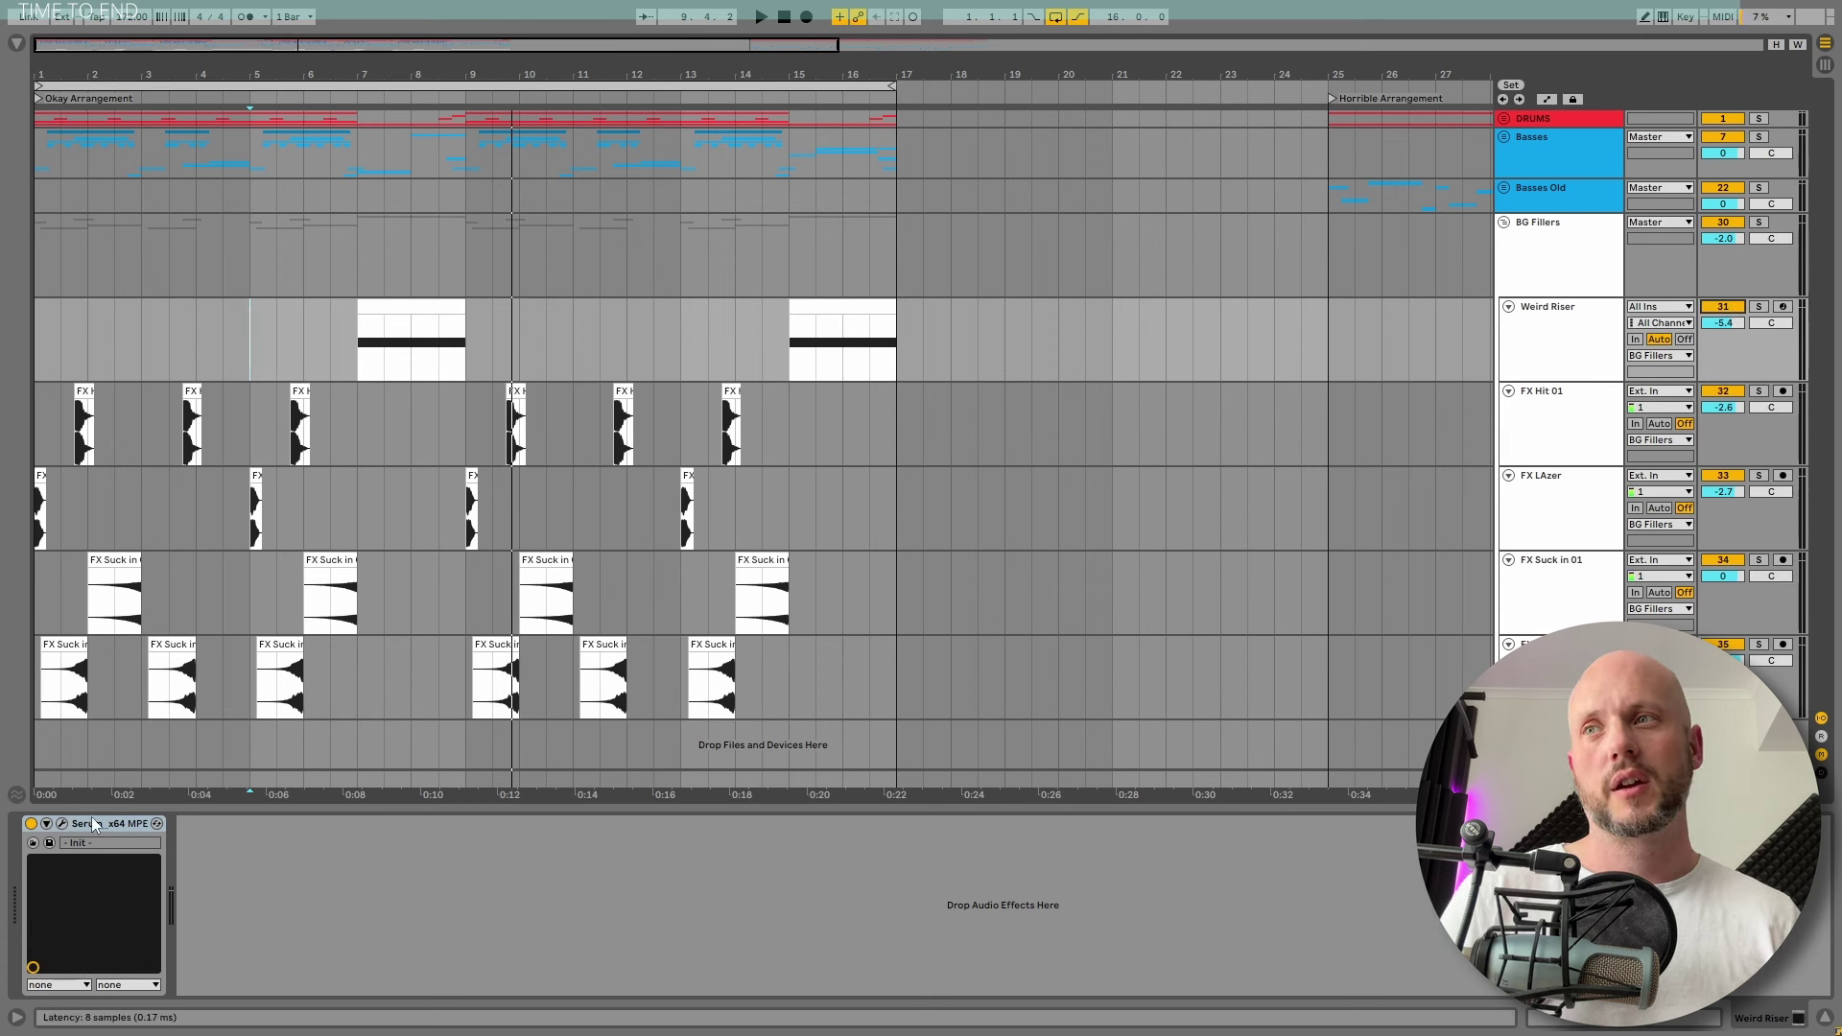
Open the Weird Riser's Serum patch and play its bar 7 clip with the track soloed
{"action": "left_click", "coordinate": [61, 823]}
{"action": "left_click_drag", "start_coordinate": [467, 107], "coordinate": [962, 136]}
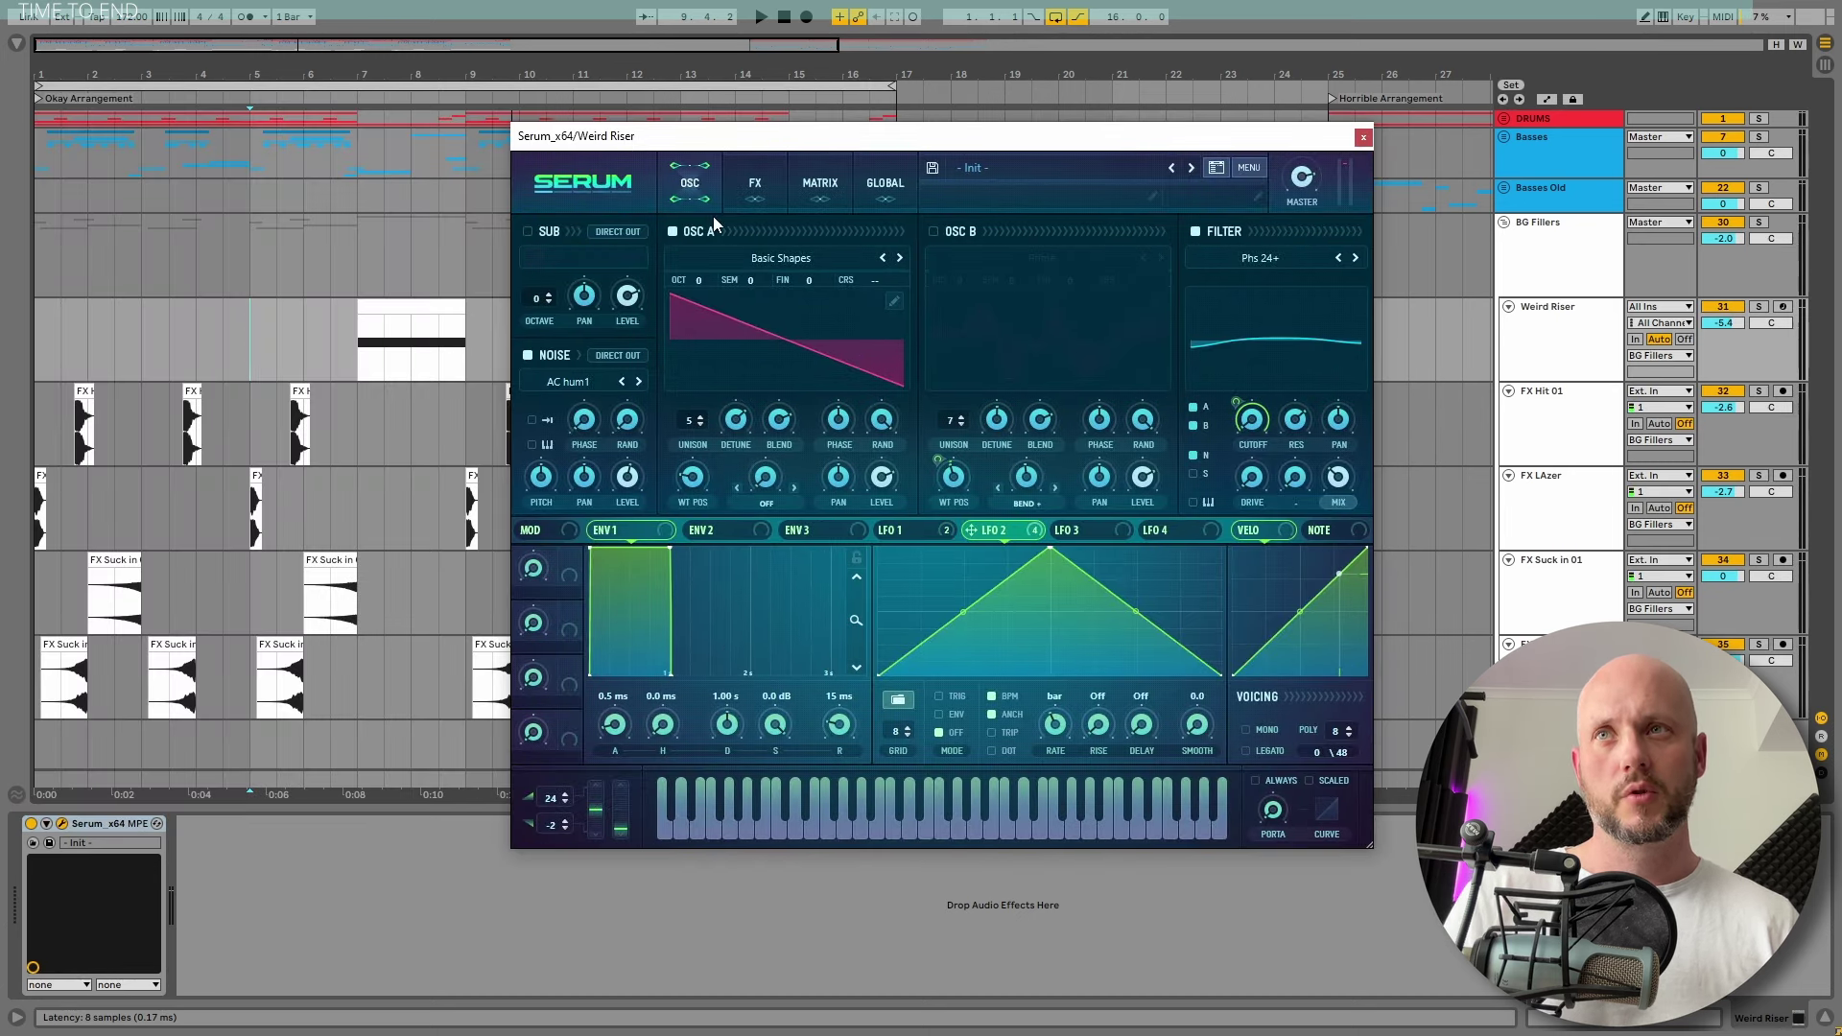
{"action": "left_click", "coordinate": [1718, 347]}
{"action": "left_click", "coordinate": [402, 309]}
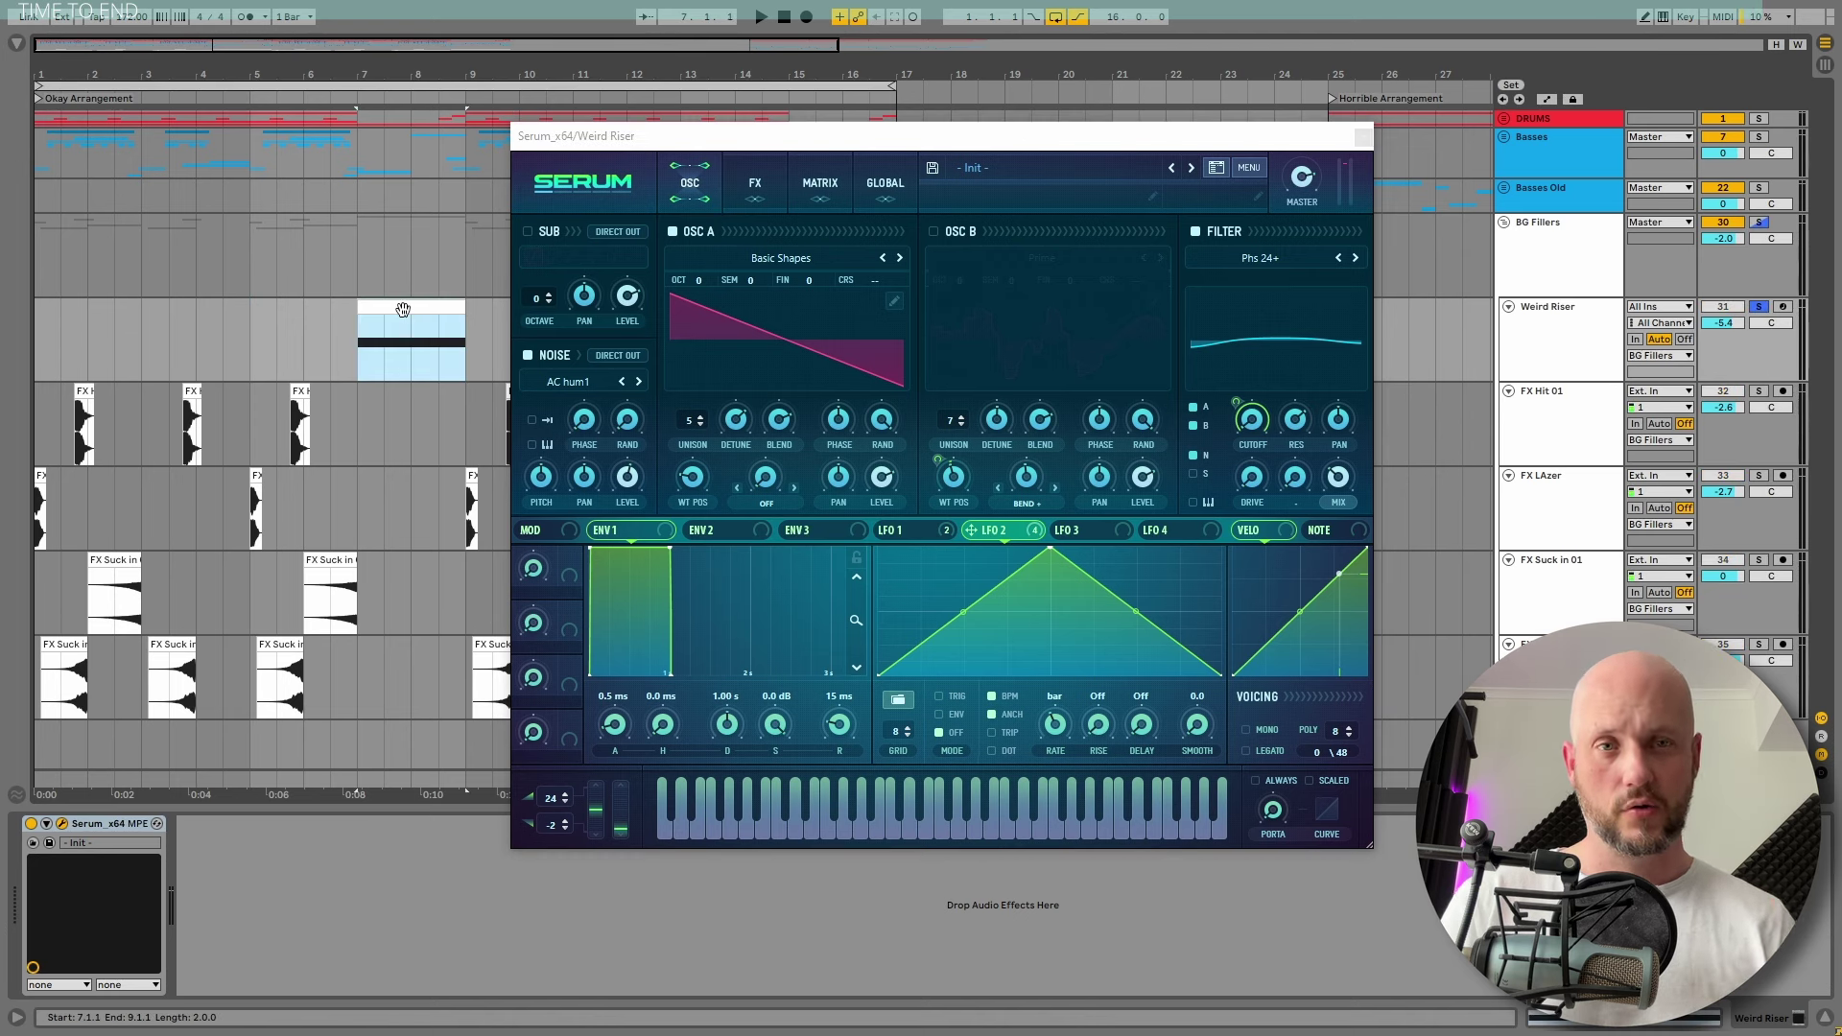
{"action": "key", "text": "space"}
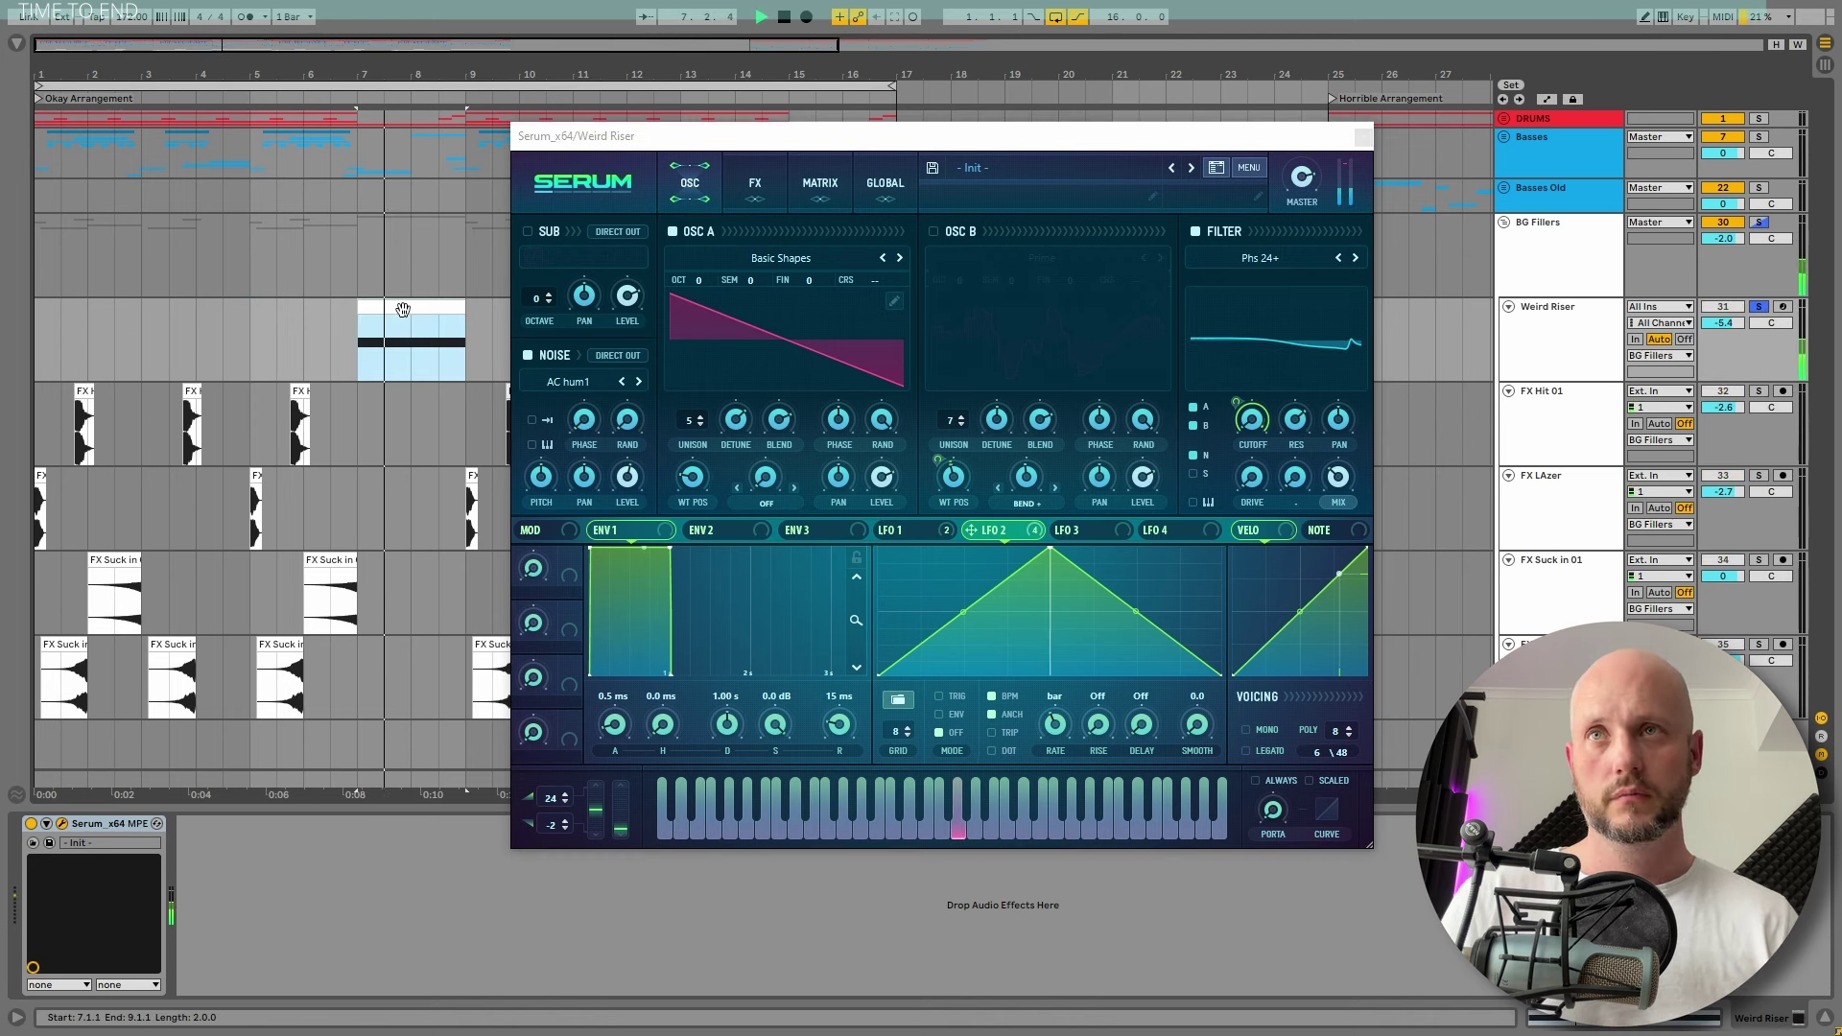
Disable the main Filter in the Weird Riser's Serum patch during playback and show the patch's effects chain
{"action": "left_click", "coordinate": [1196, 231]}
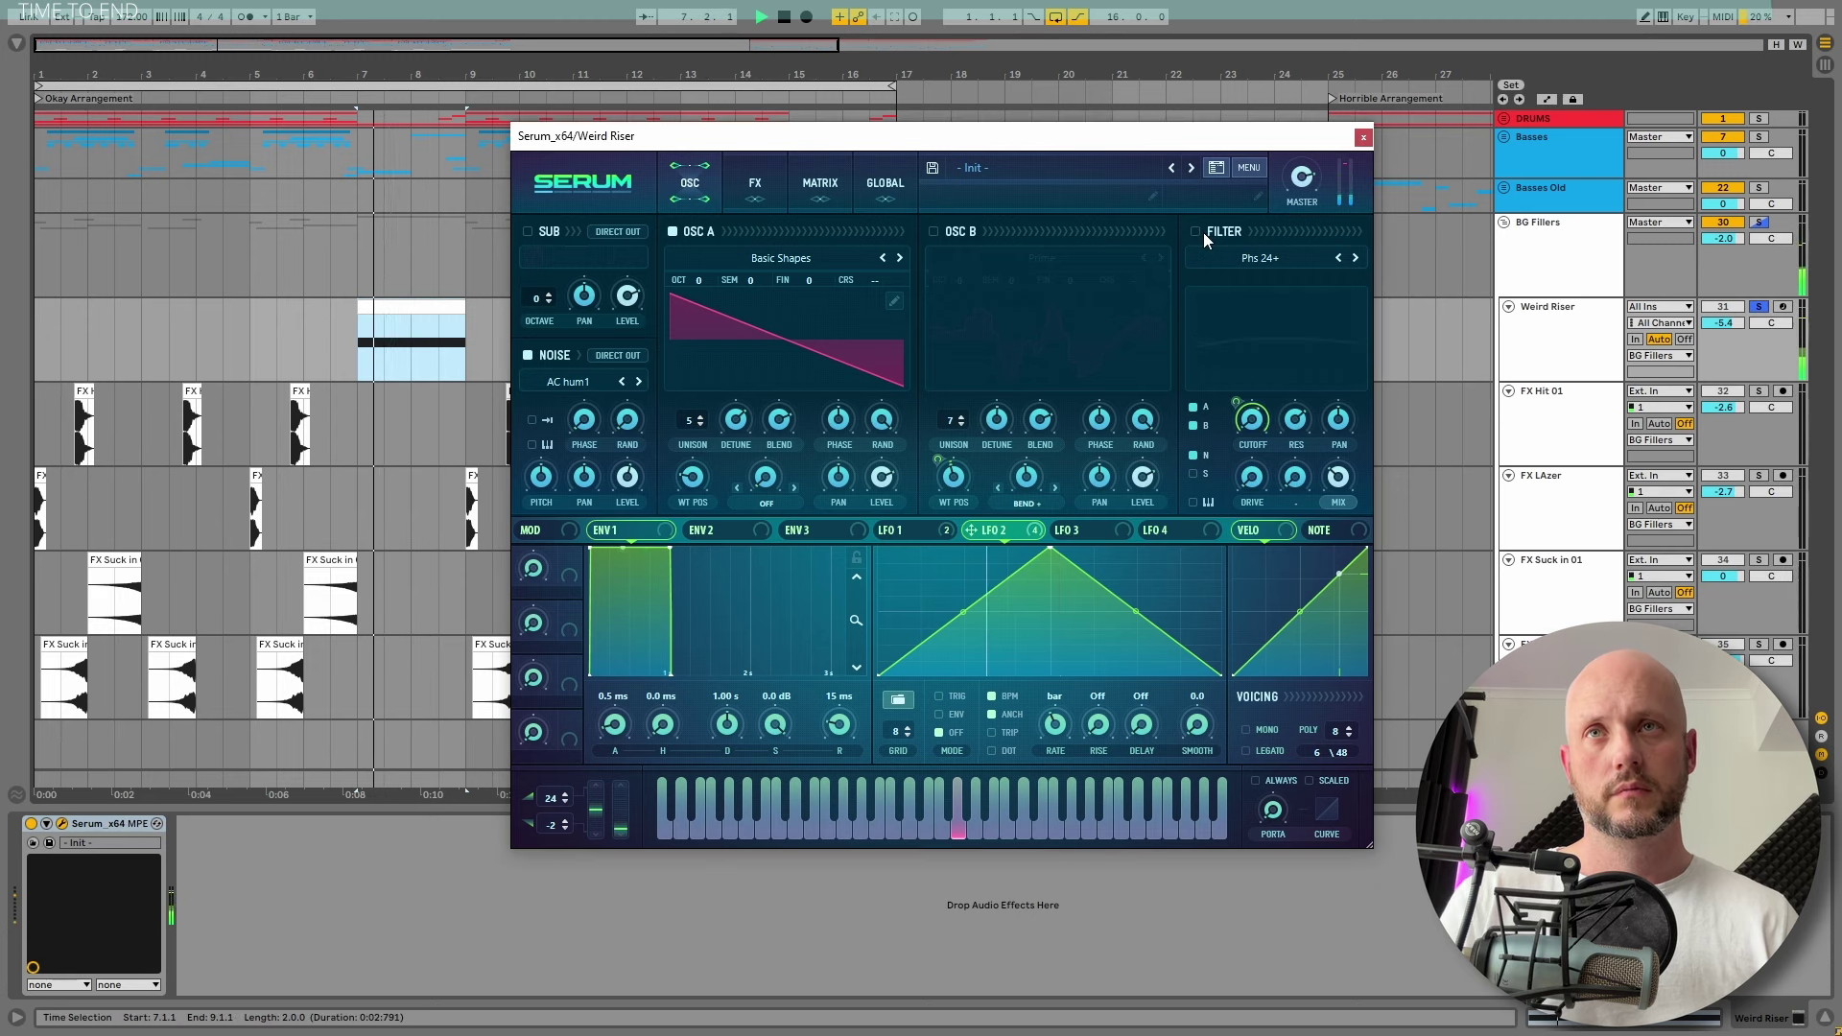
{"action": "left_click", "coordinate": [755, 182]}
{"action": "key", "text": "space"}
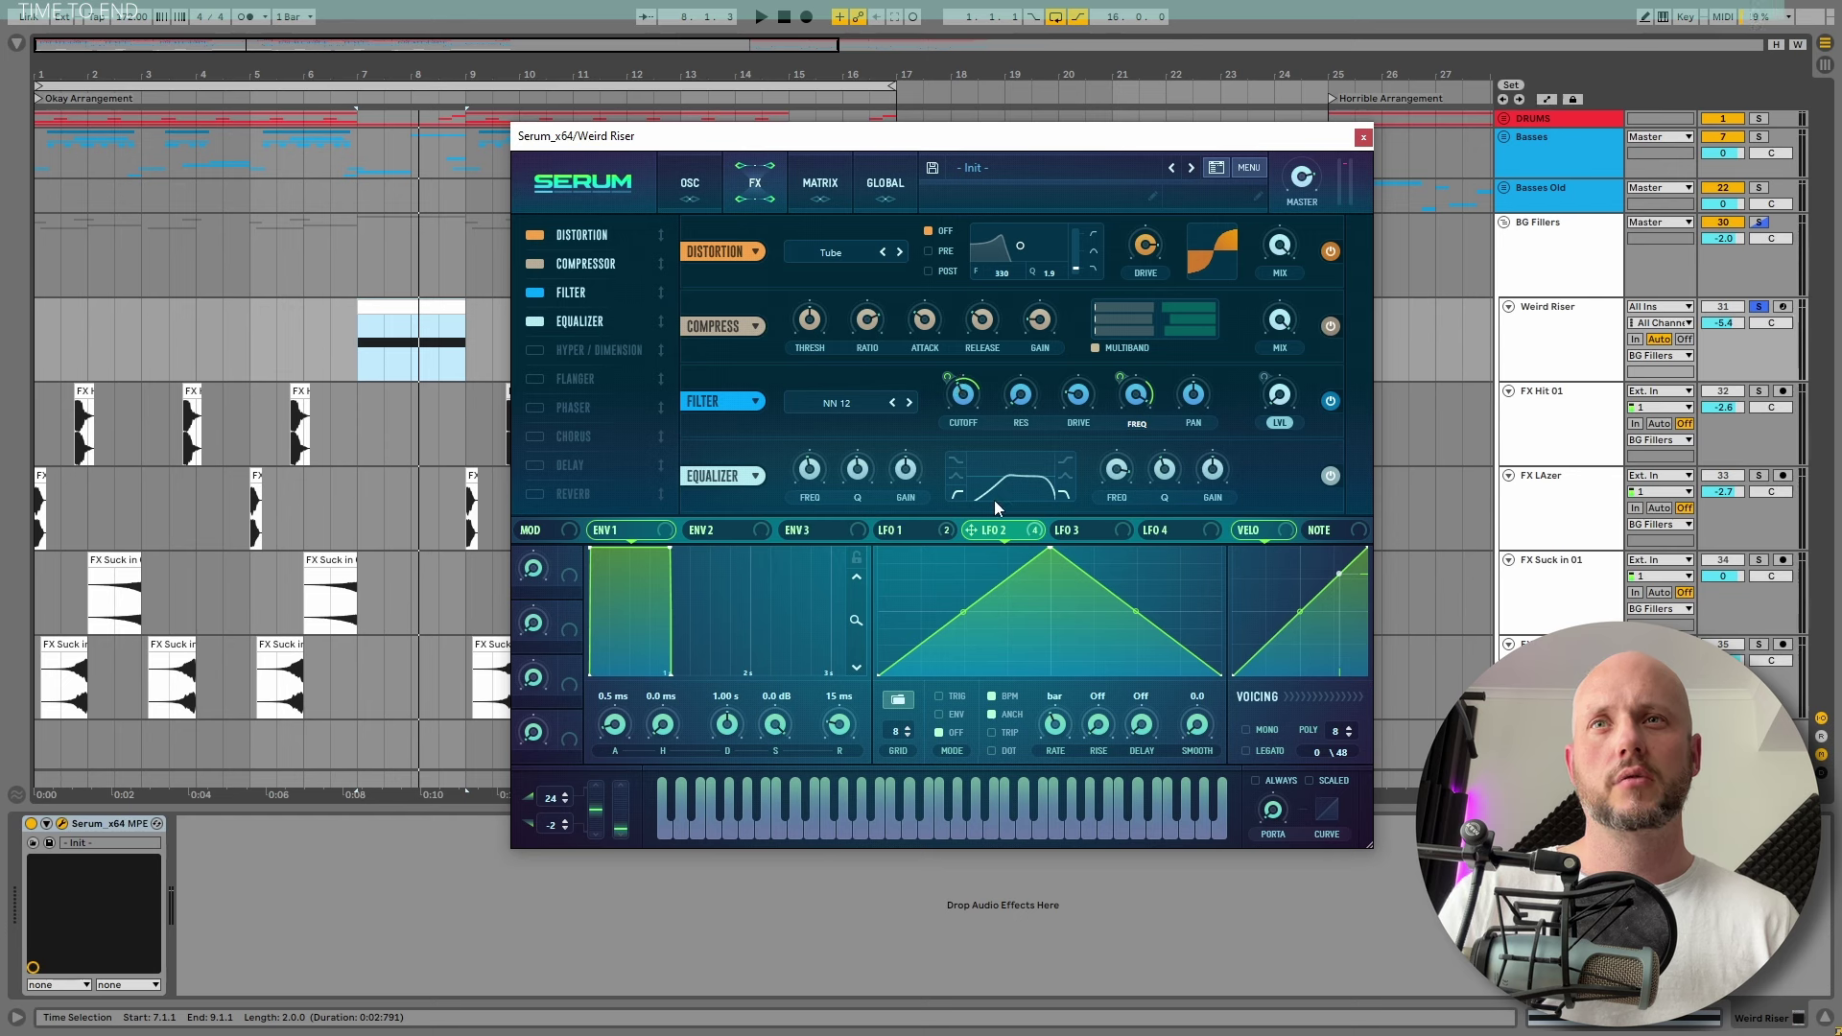
Disable the Equalizer and Filter effects in the Weird Riser's Serum patch and audition its bar 7 clip soloed
{"action": "left_click", "coordinate": [537, 321]}
{"action": "left_click", "coordinate": [537, 292]}
{"action": "key", "text": "space"}
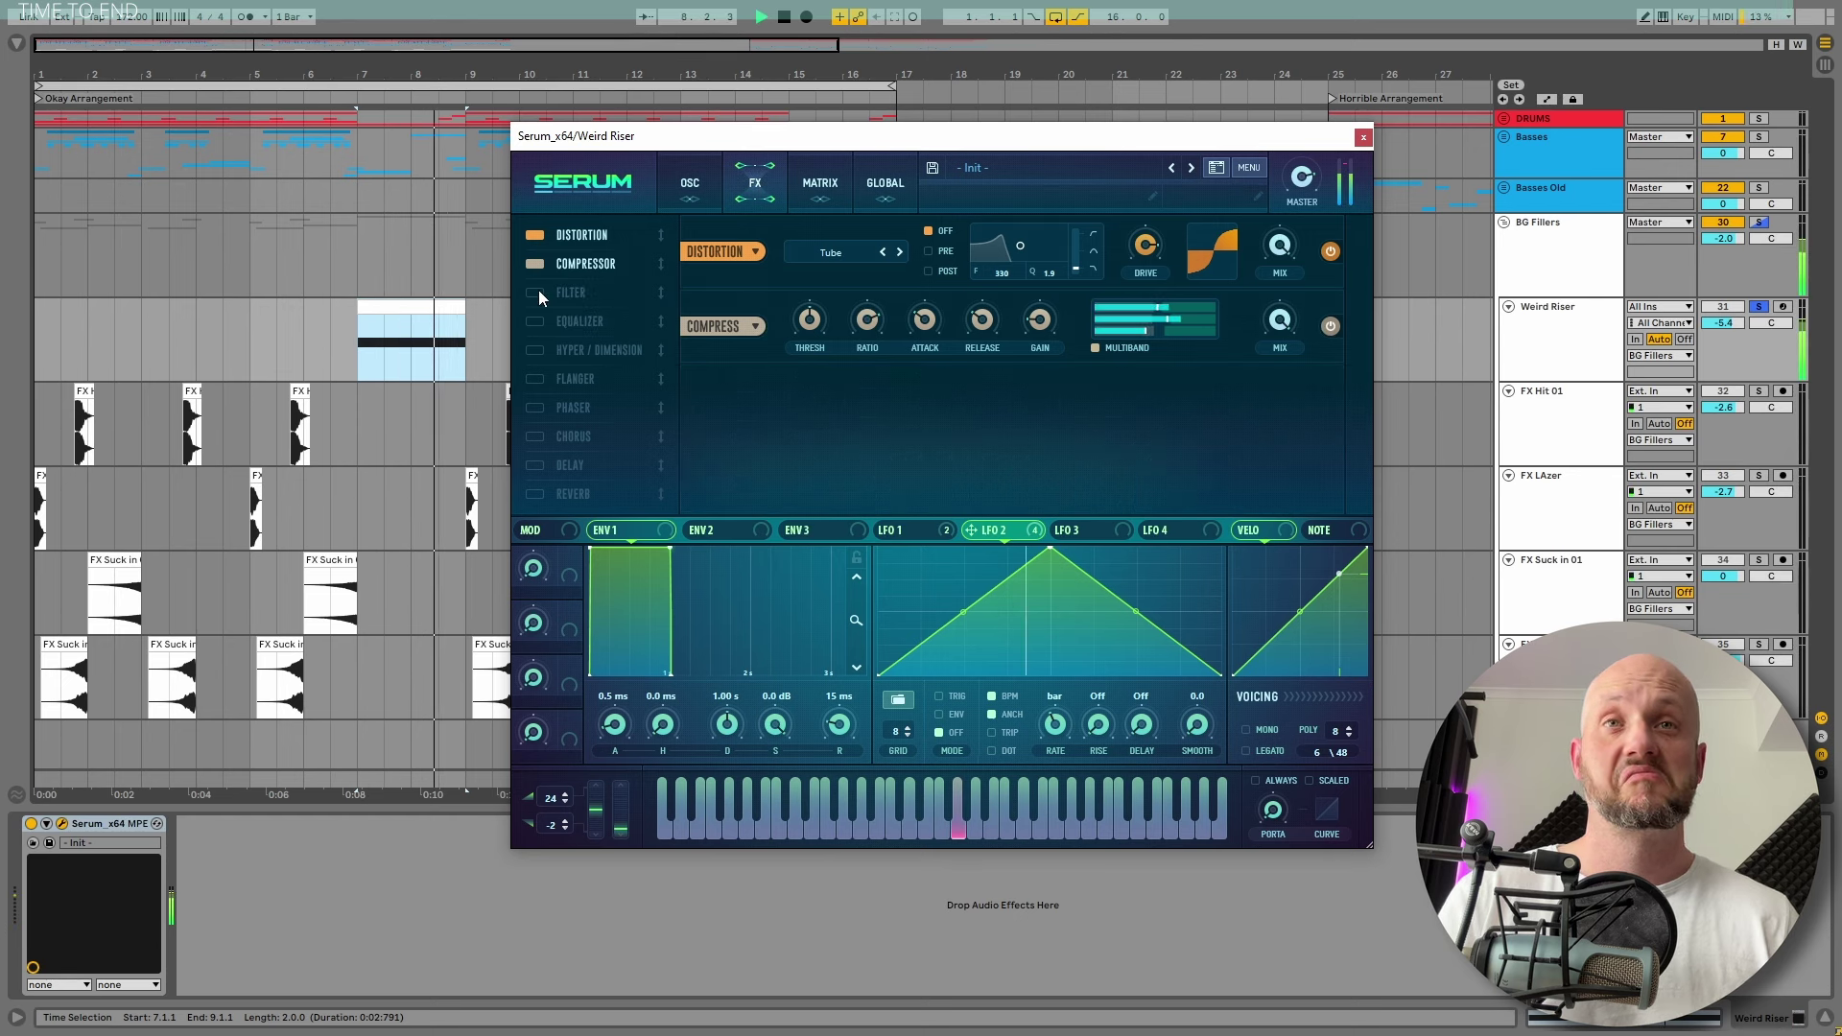
{"action": "key", "text": "space"}
Unsolo the Weird Riser and play its bar 7 clip in the full mix with the Serum effects bypassed
{"action": "left_click", "coordinate": [1765, 306]}
{"action": "left_click", "coordinate": [1770, 309]}
{"action": "left_click", "coordinate": [388, 305]}
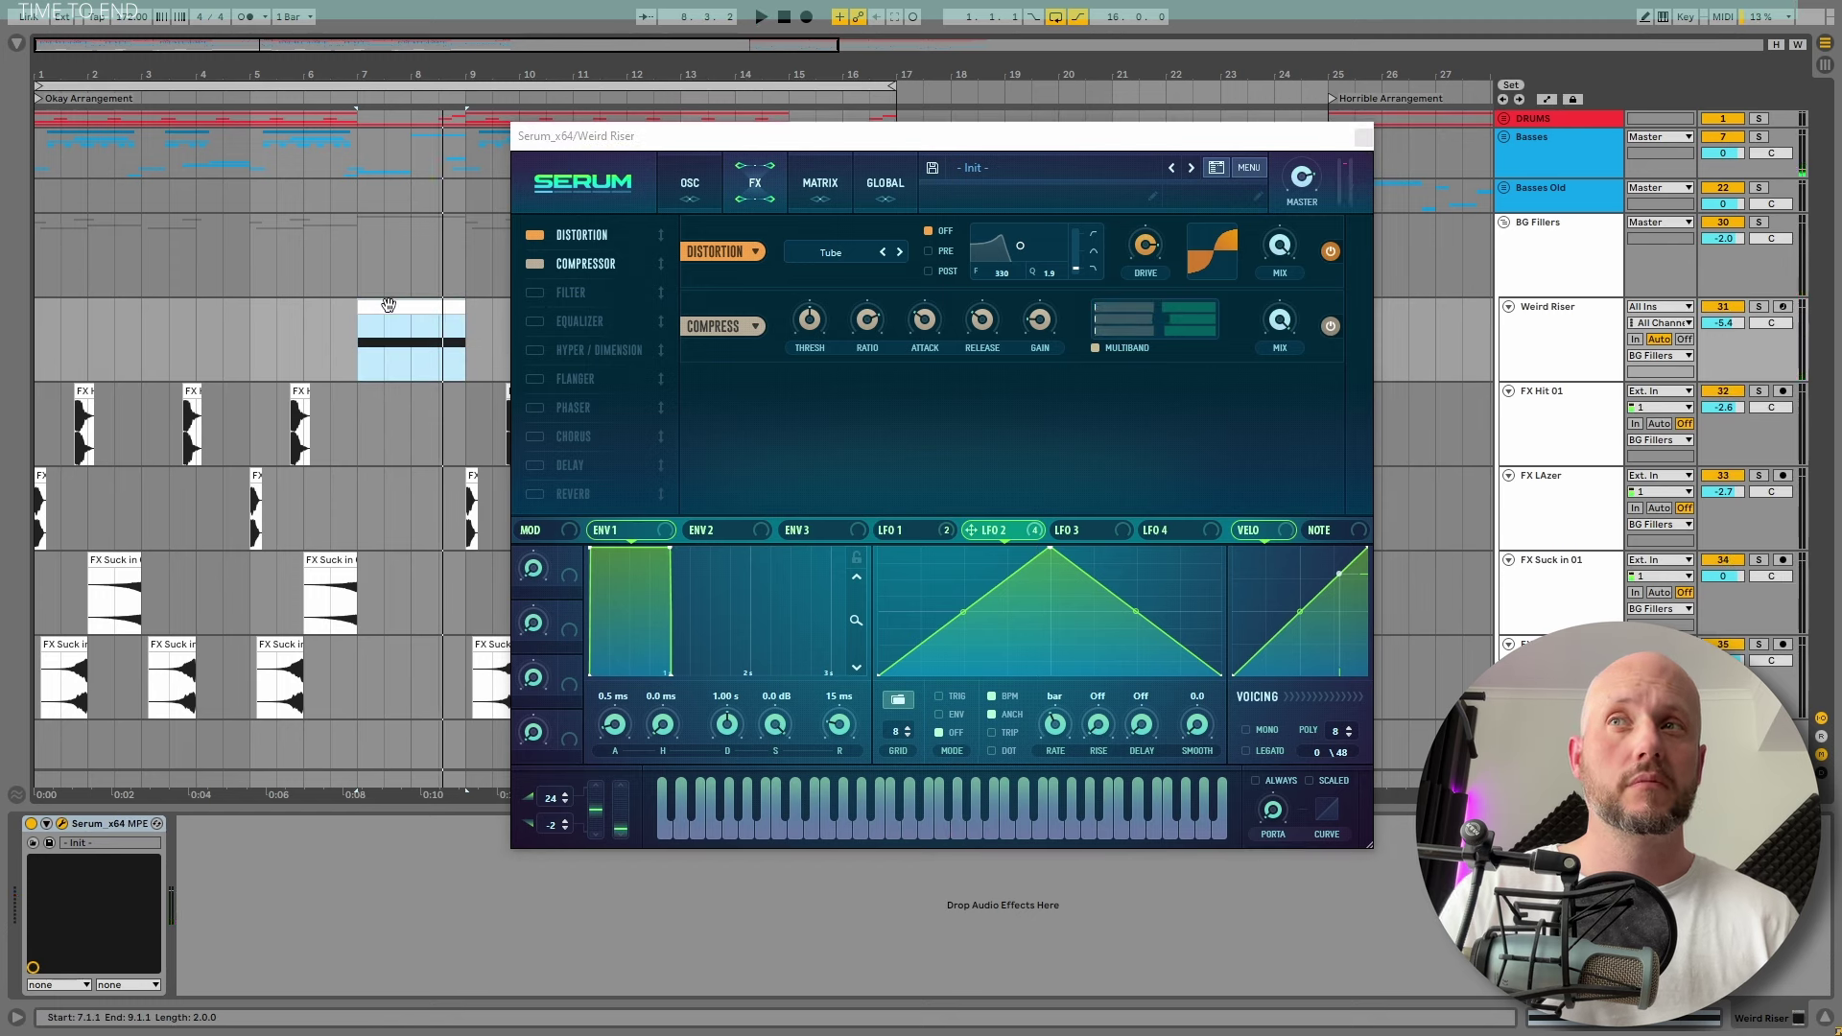
{"action": "key", "text": "space"}
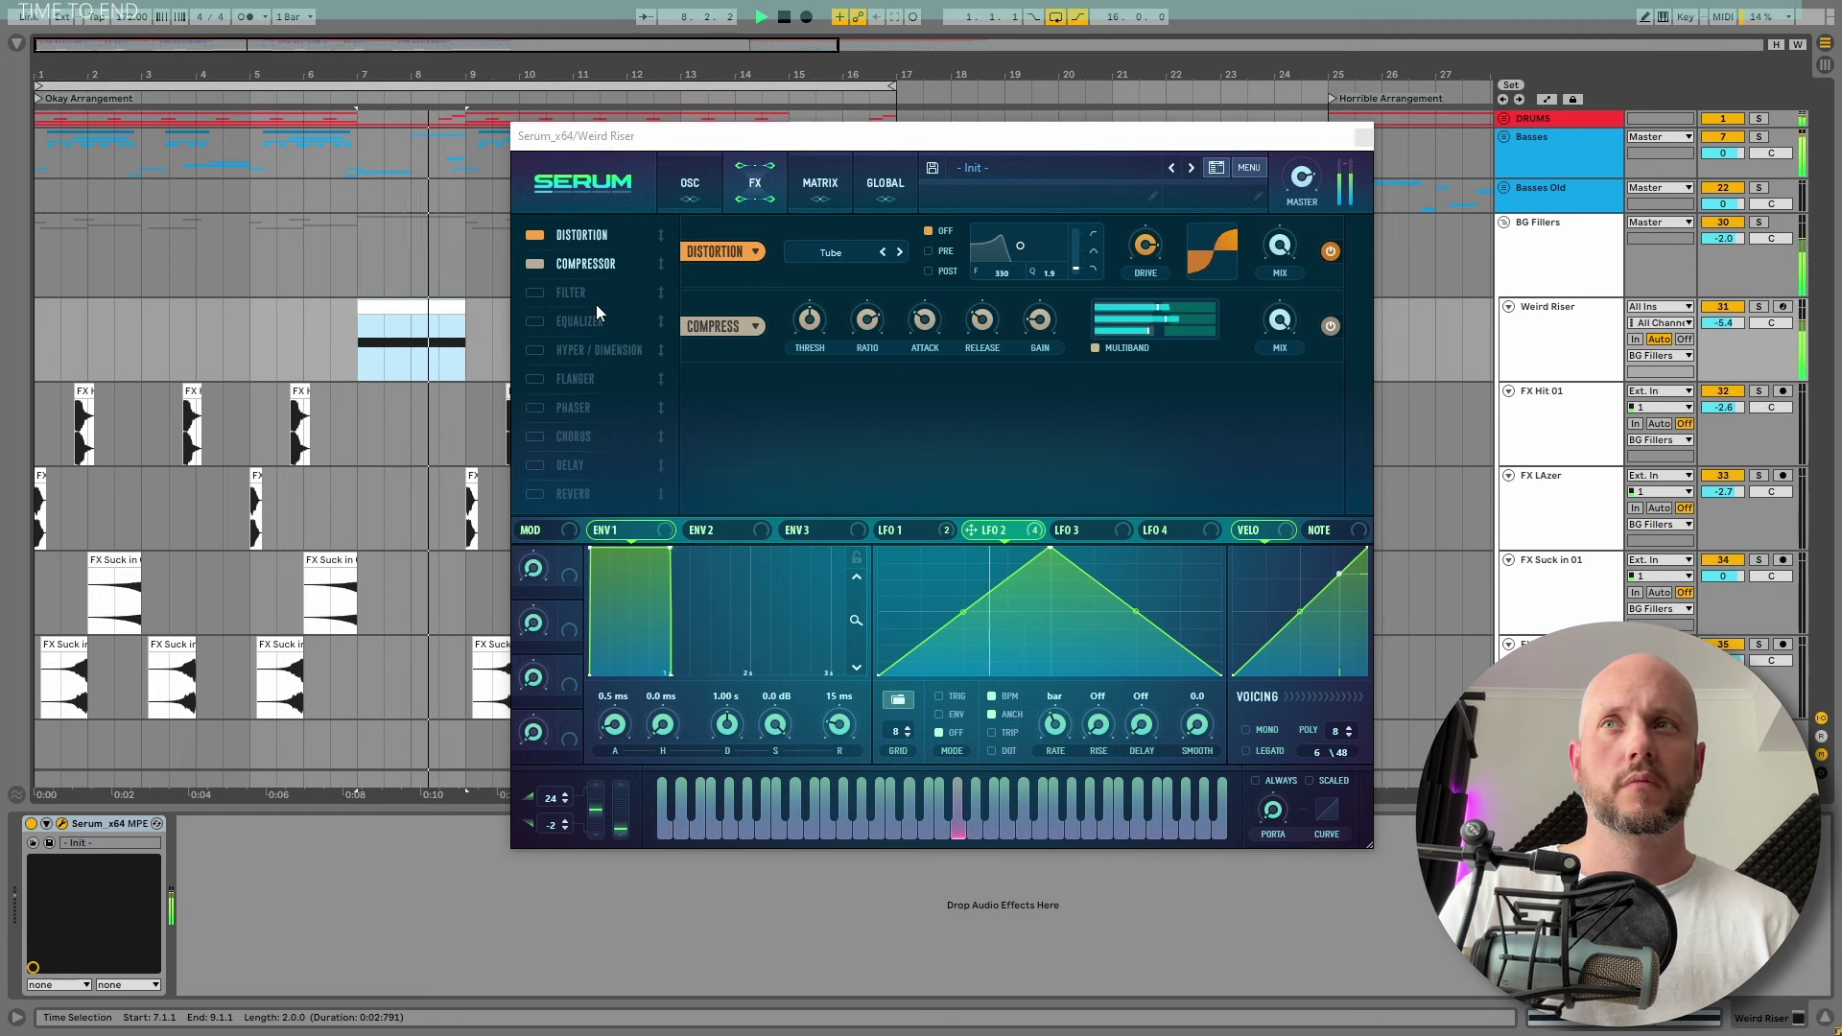
{"action": "key", "text": "space"}
Re-enable the main Filter in the Weird Riser's Serum patch, play the full mix, and close the plugin window and device view
{"action": "left_click", "coordinate": [689, 182]}
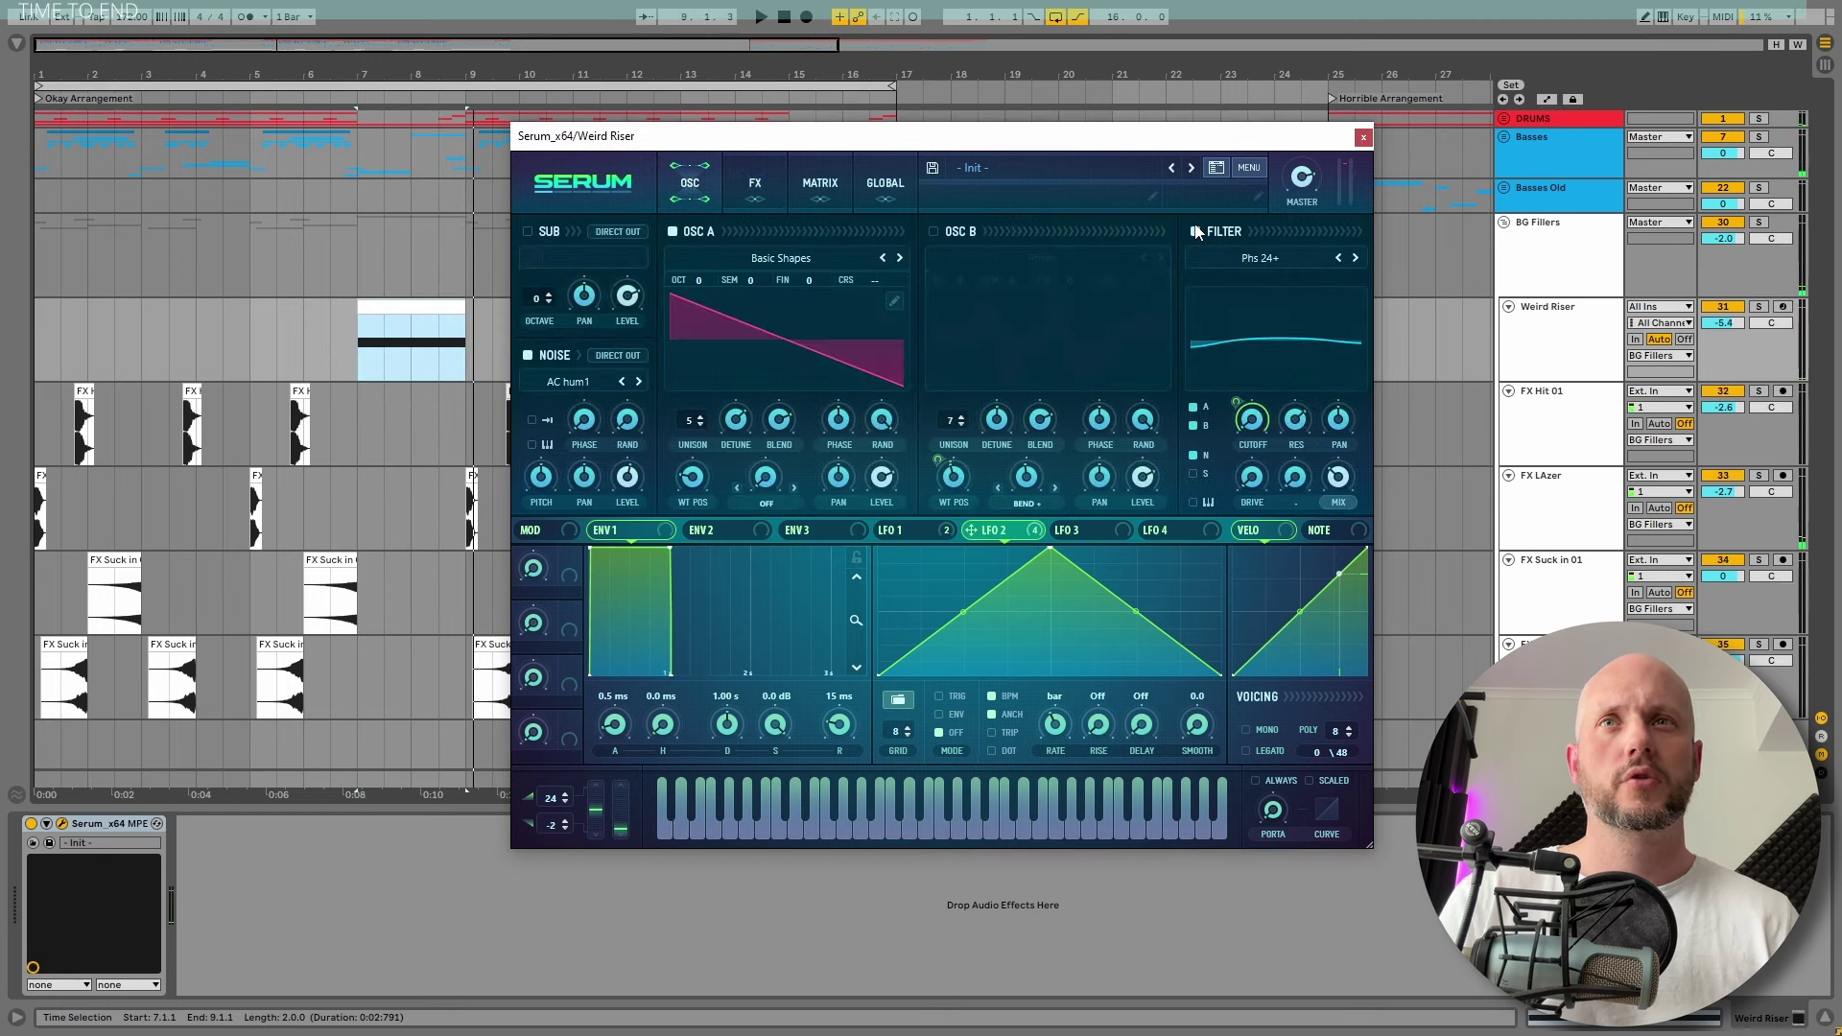
{"action": "key", "text": "space"}
{"action": "left_click", "coordinate": [1362, 137]}
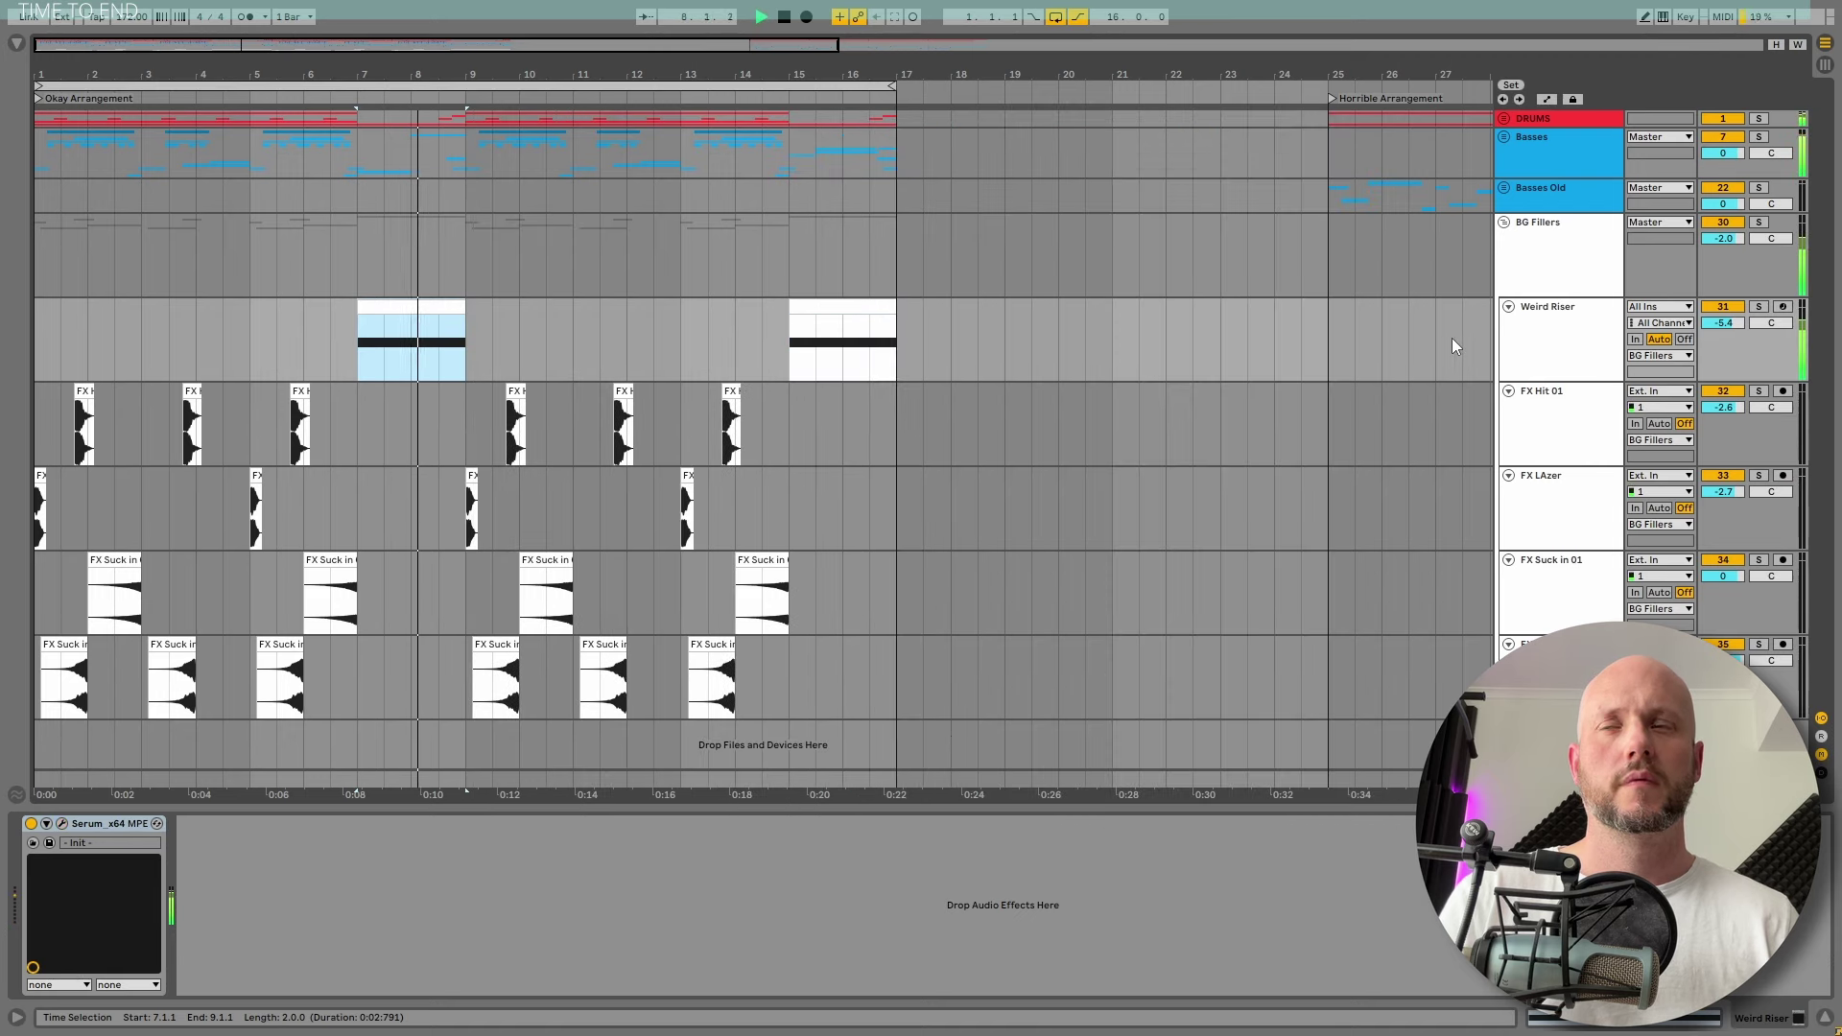
{"action": "left_click", "coordinate": [1823, 1019]}
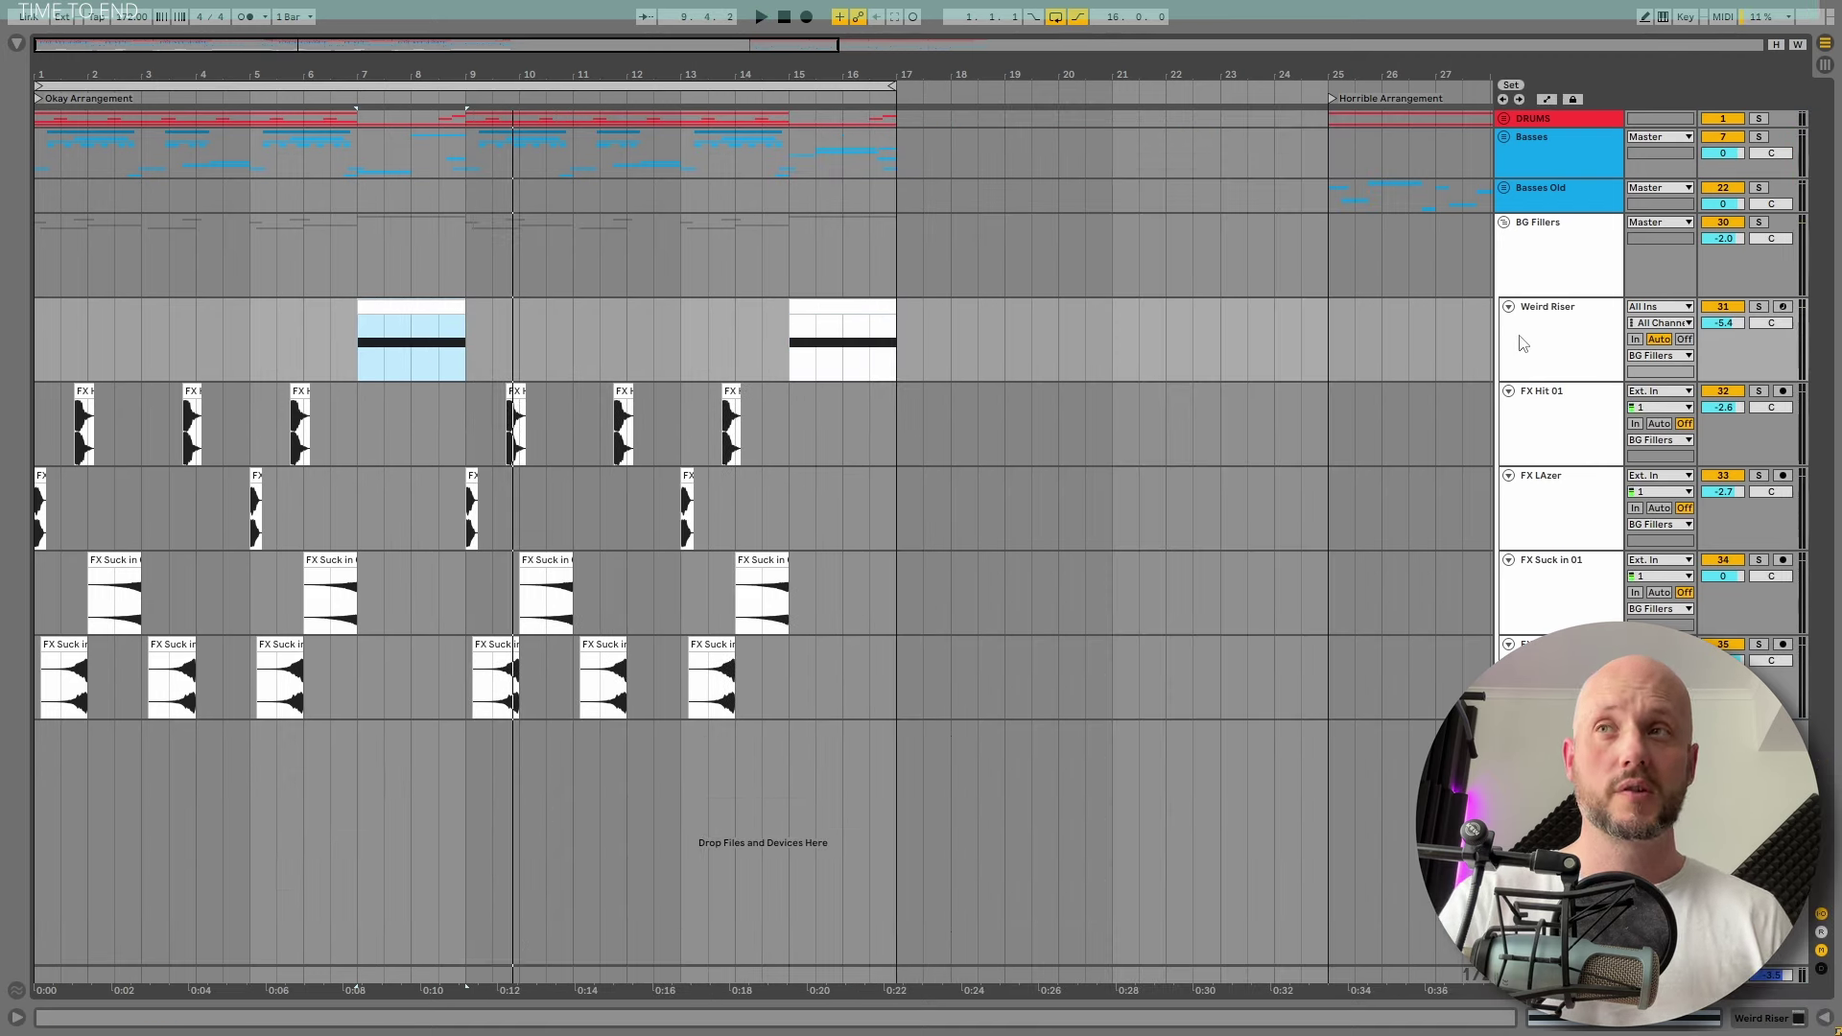